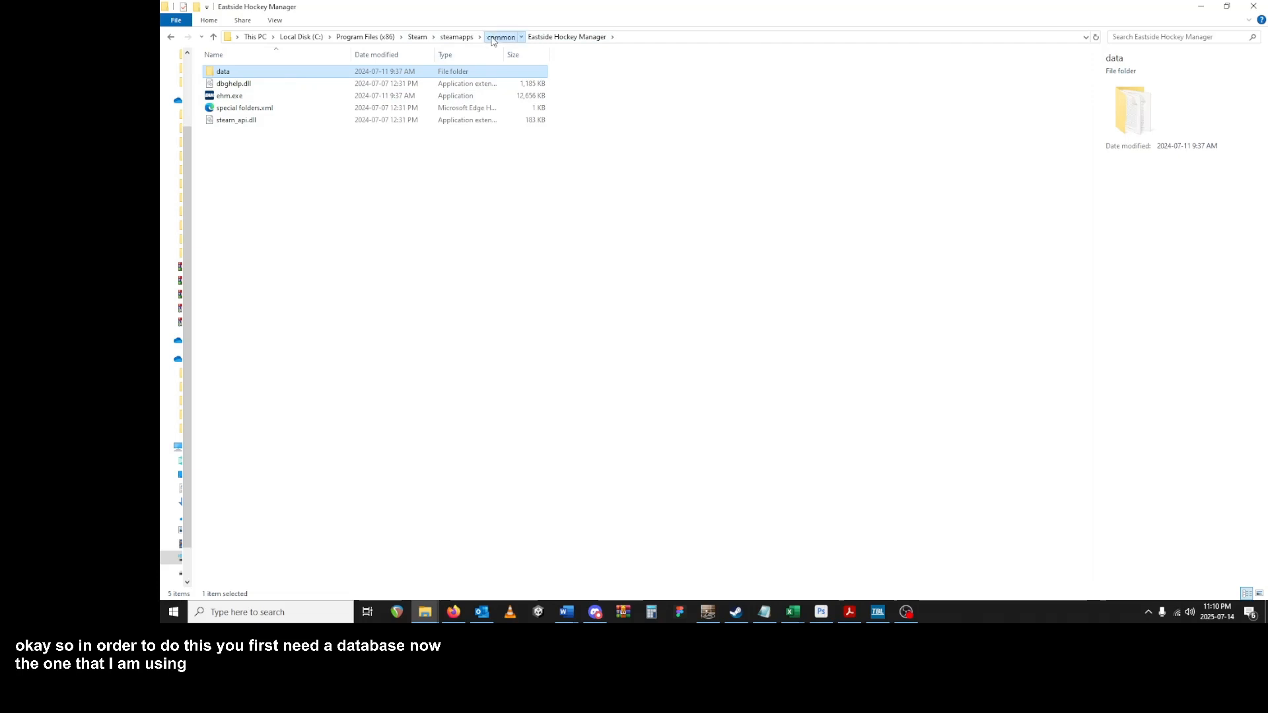
- Open the Steam Workshop content folder 301120 under steamapps\workshop\content
click(456, 37)
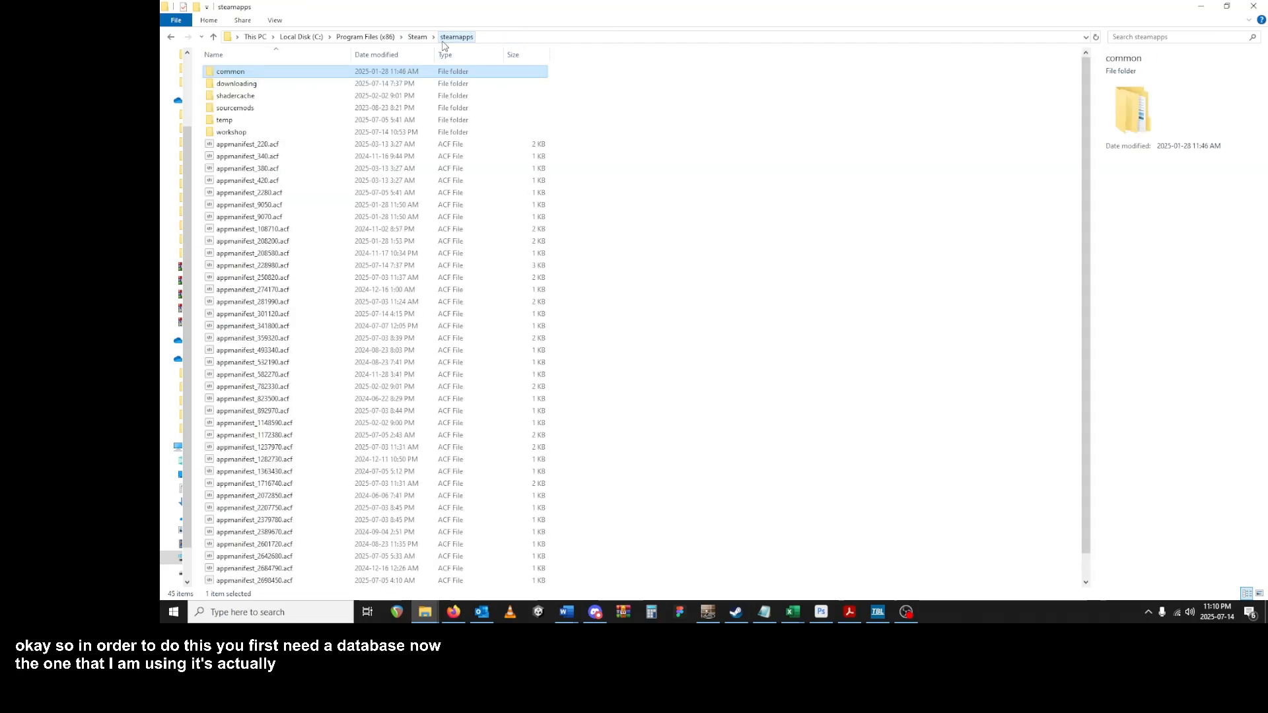
double_click(321, 132)
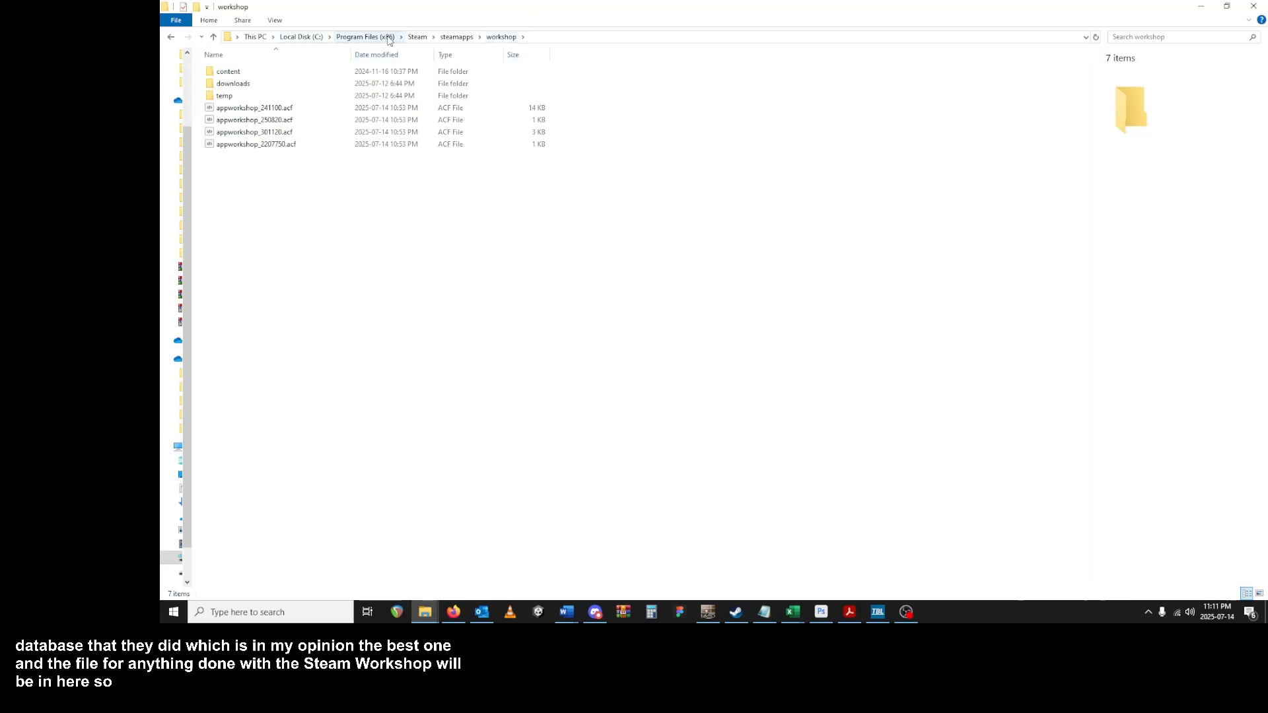
double_click(268, 72)
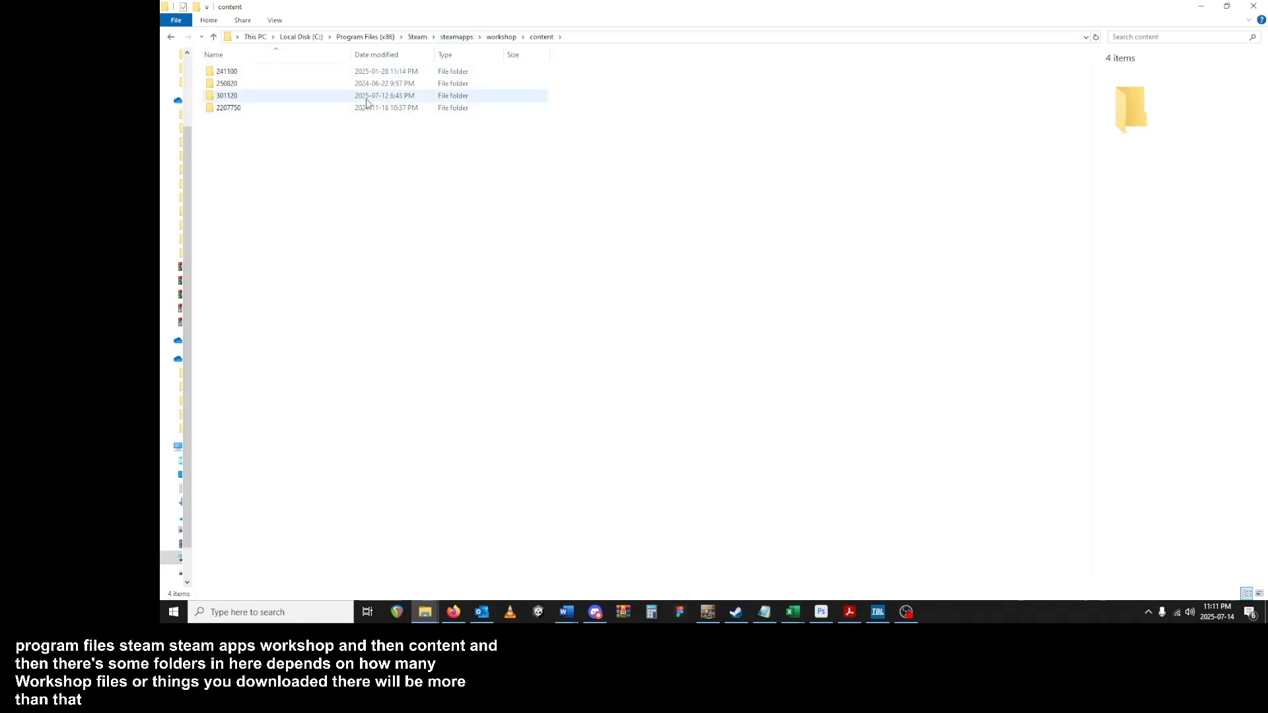
click(311, 102)
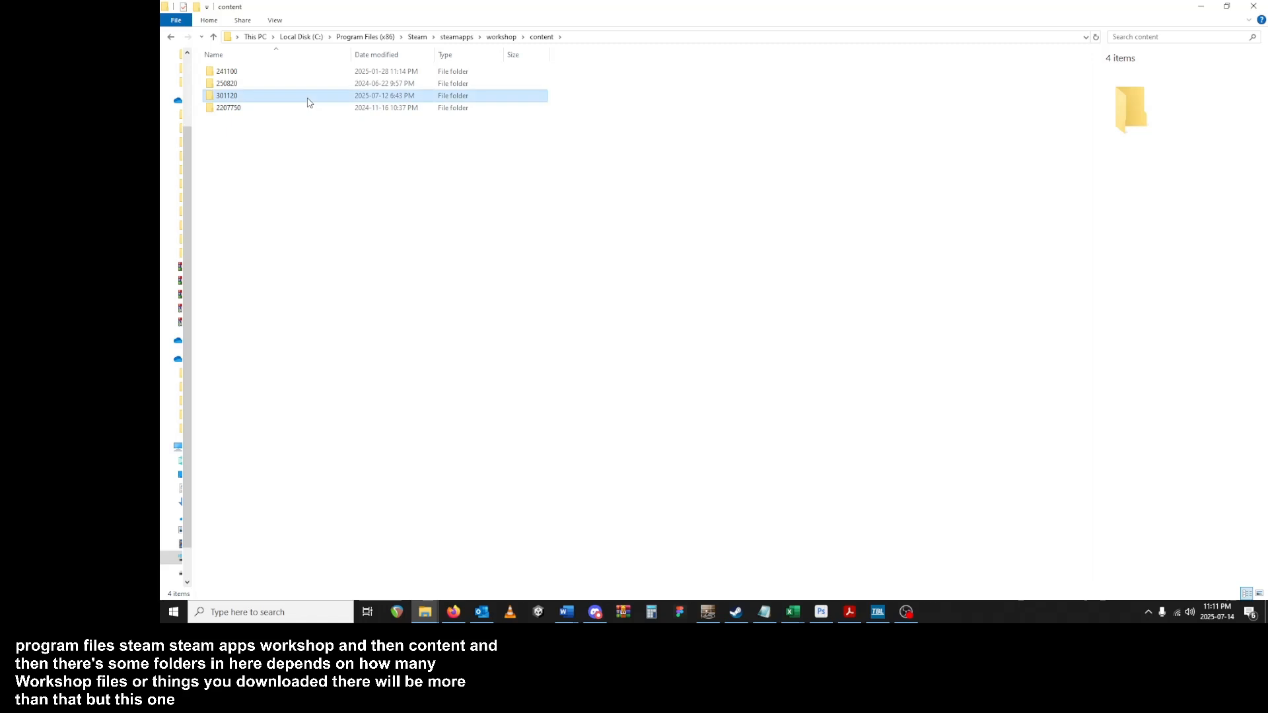
double_click(383, 102)
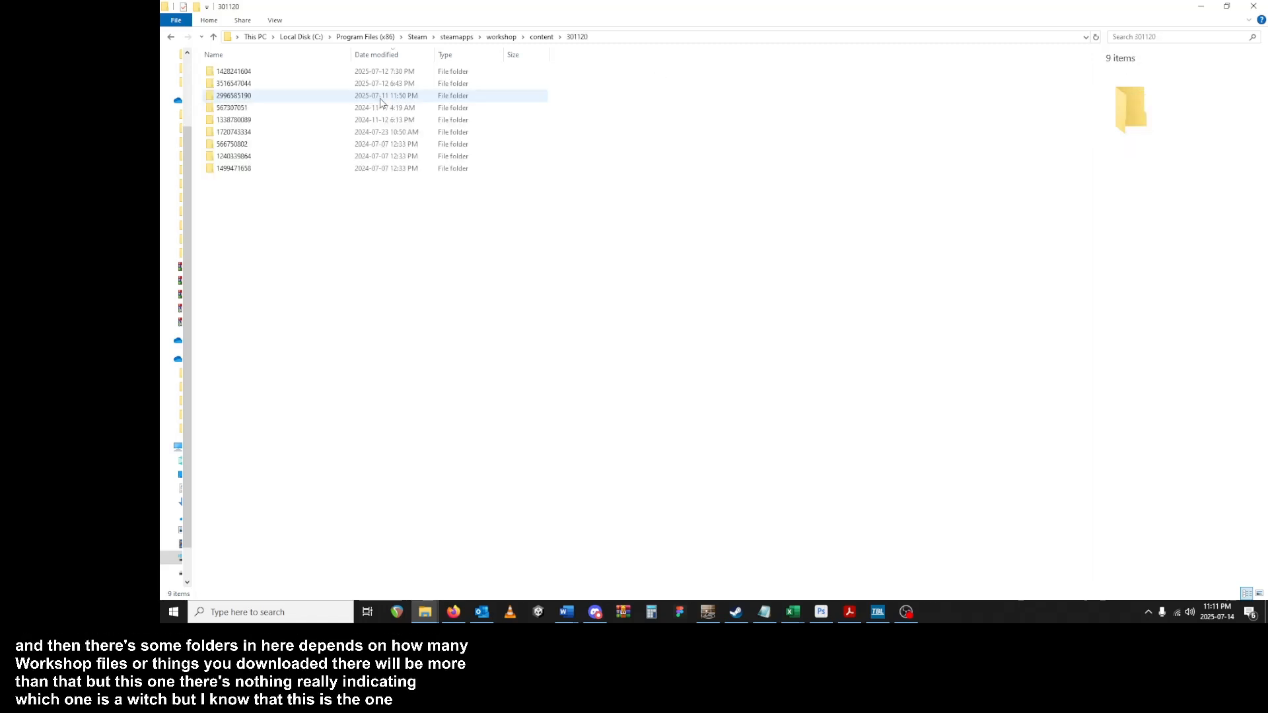
double_click(234, 96)
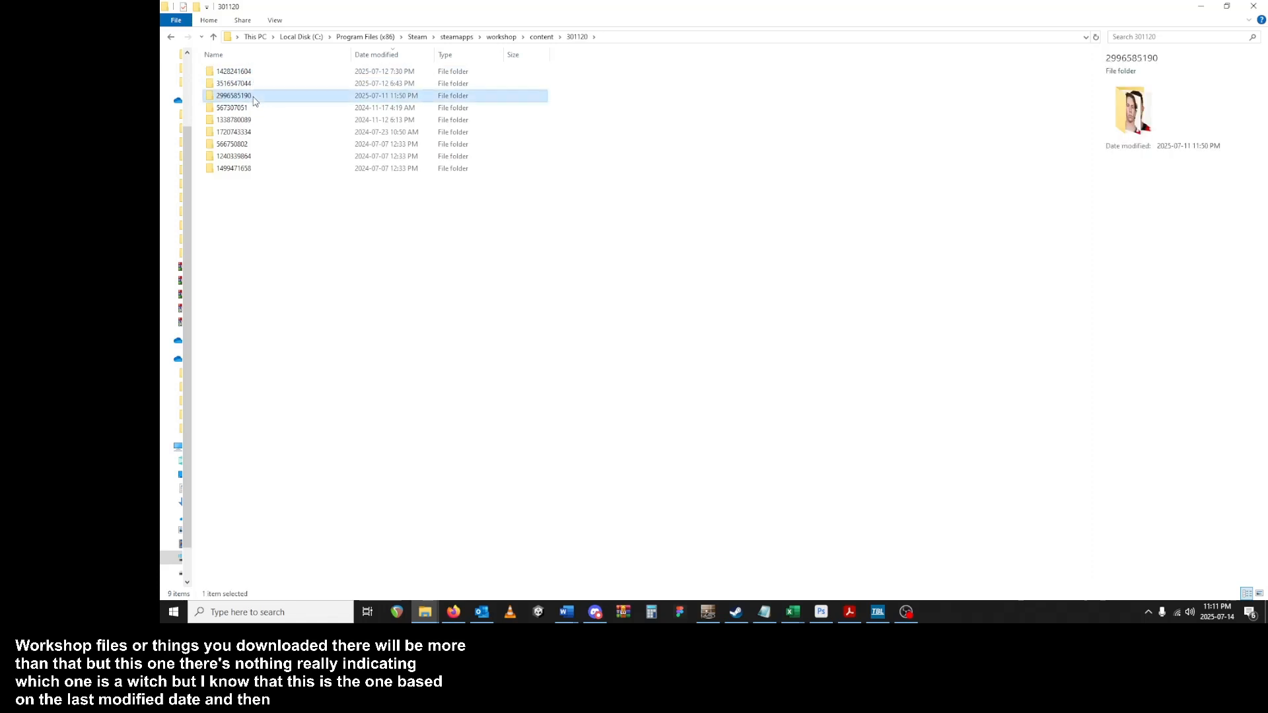
key(alt+Left)
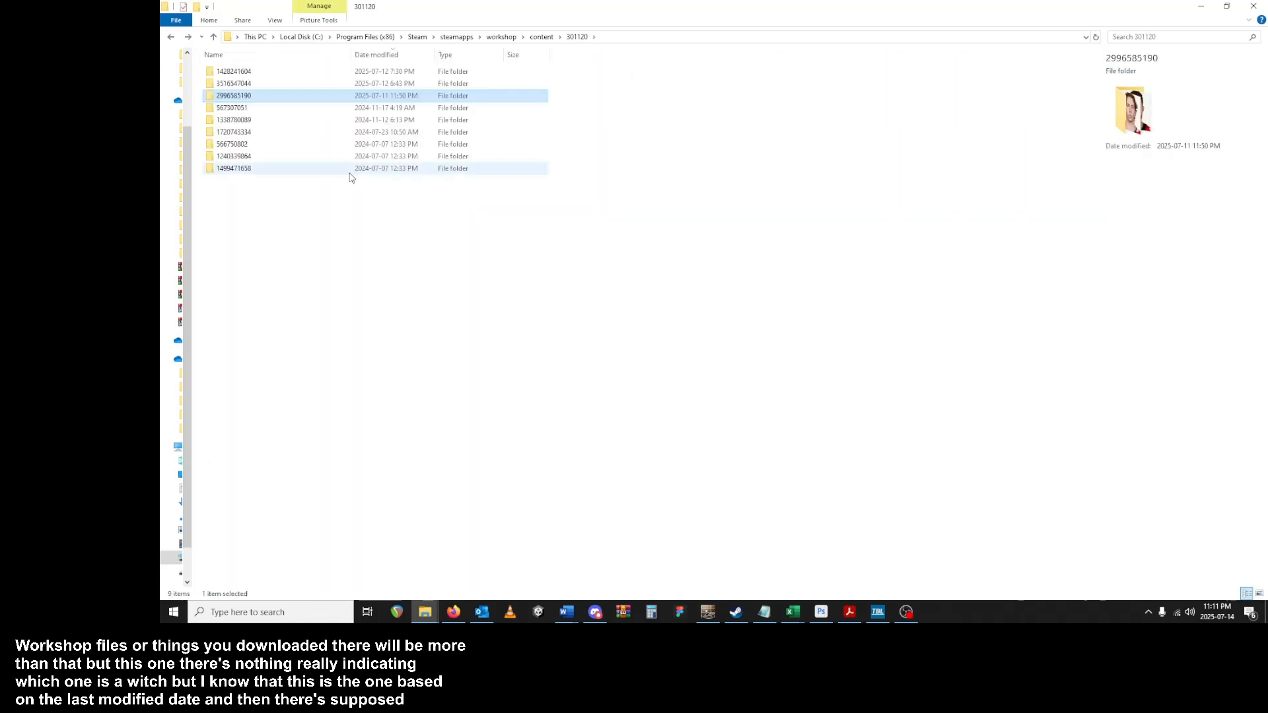
click(300, 173)
double_click(300, 170)
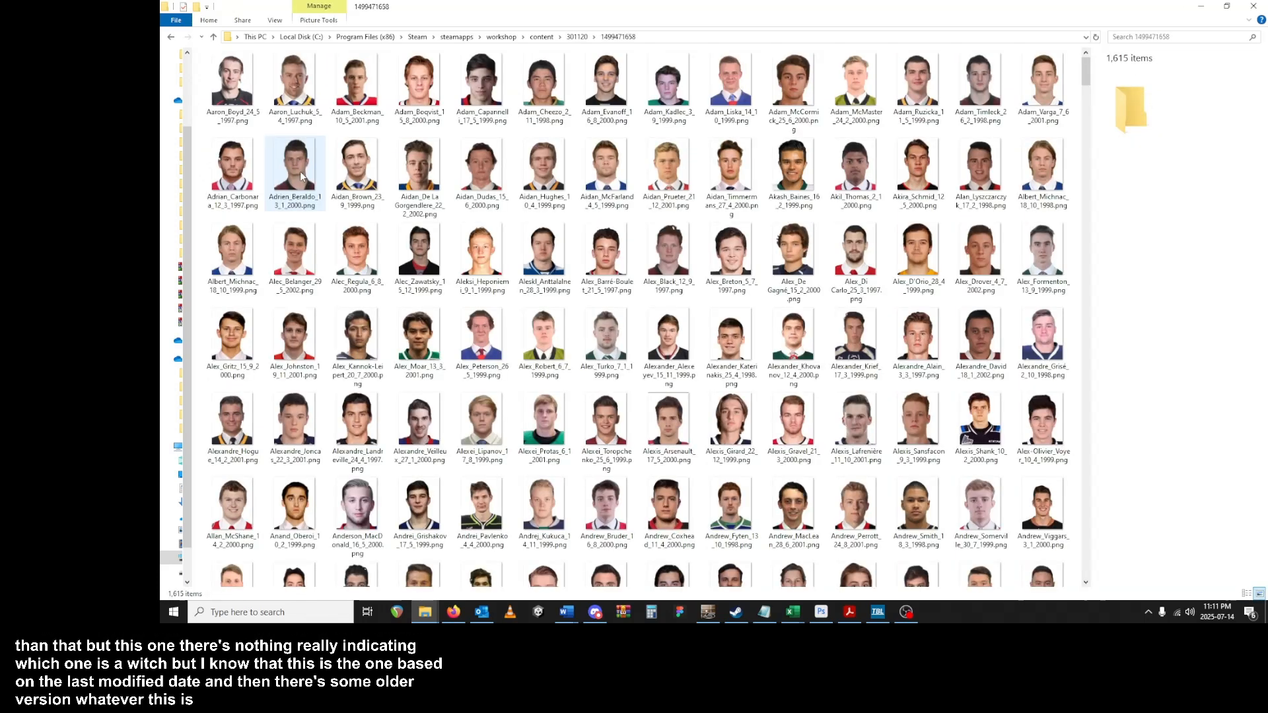
key(alt+Left)
double_click(281, 157)
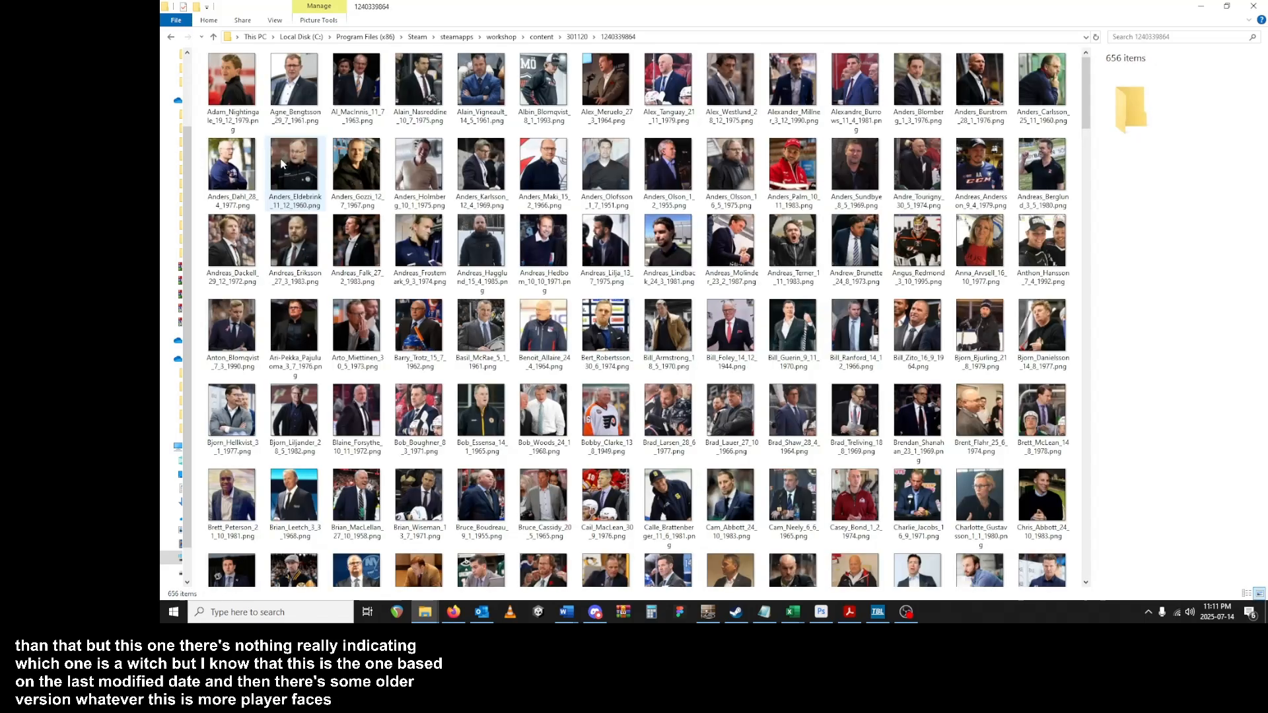
key(alt+Left)
double_click(263, 149)
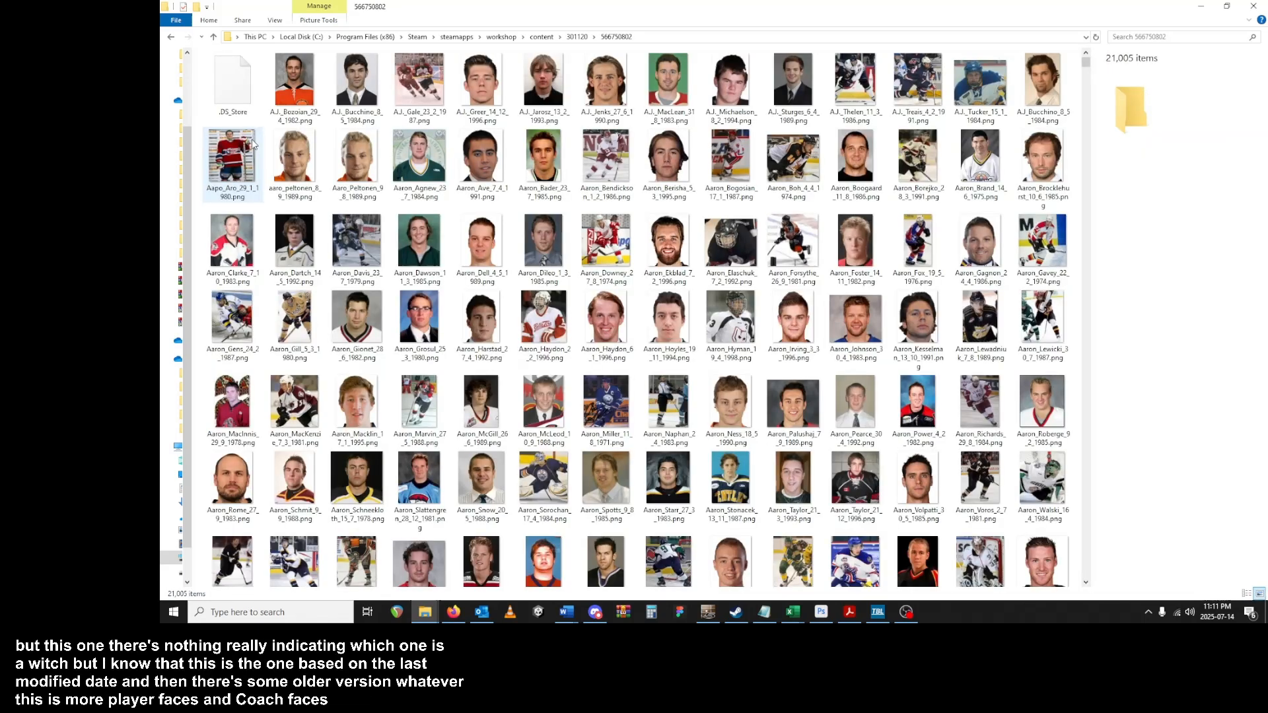
key(alt+Left)
double_click(239, 79)
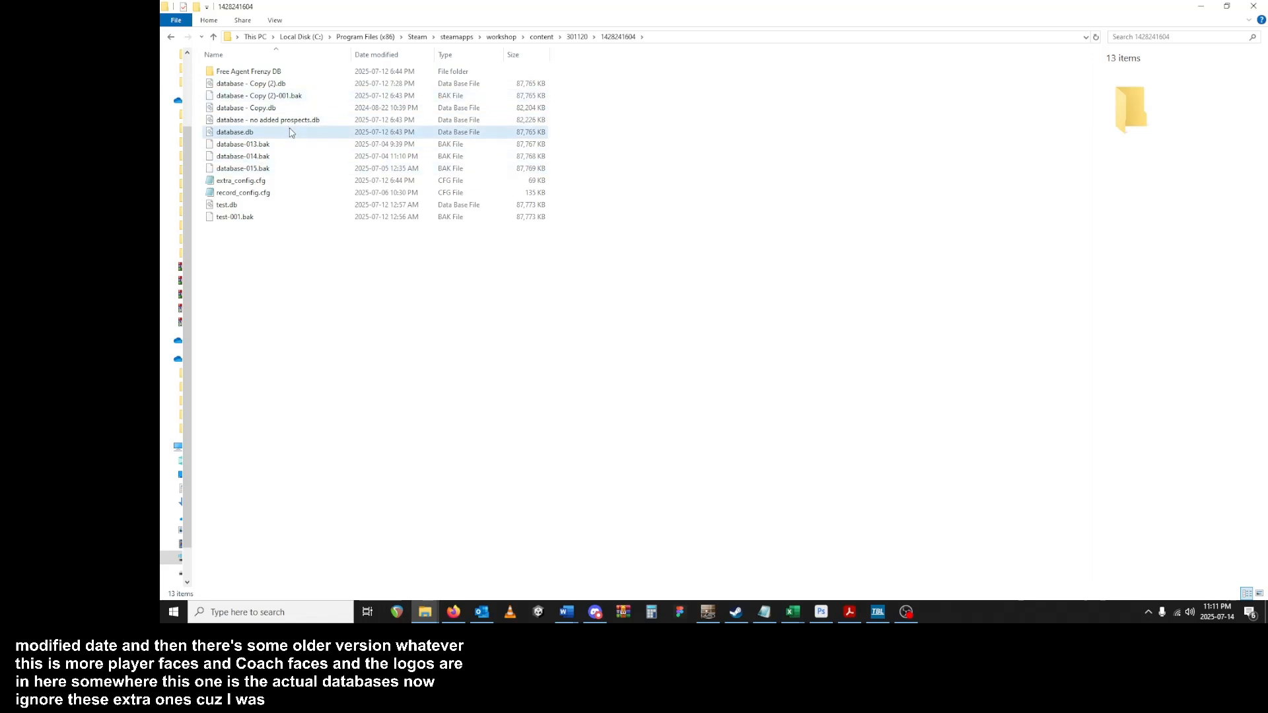
click(263, 131)
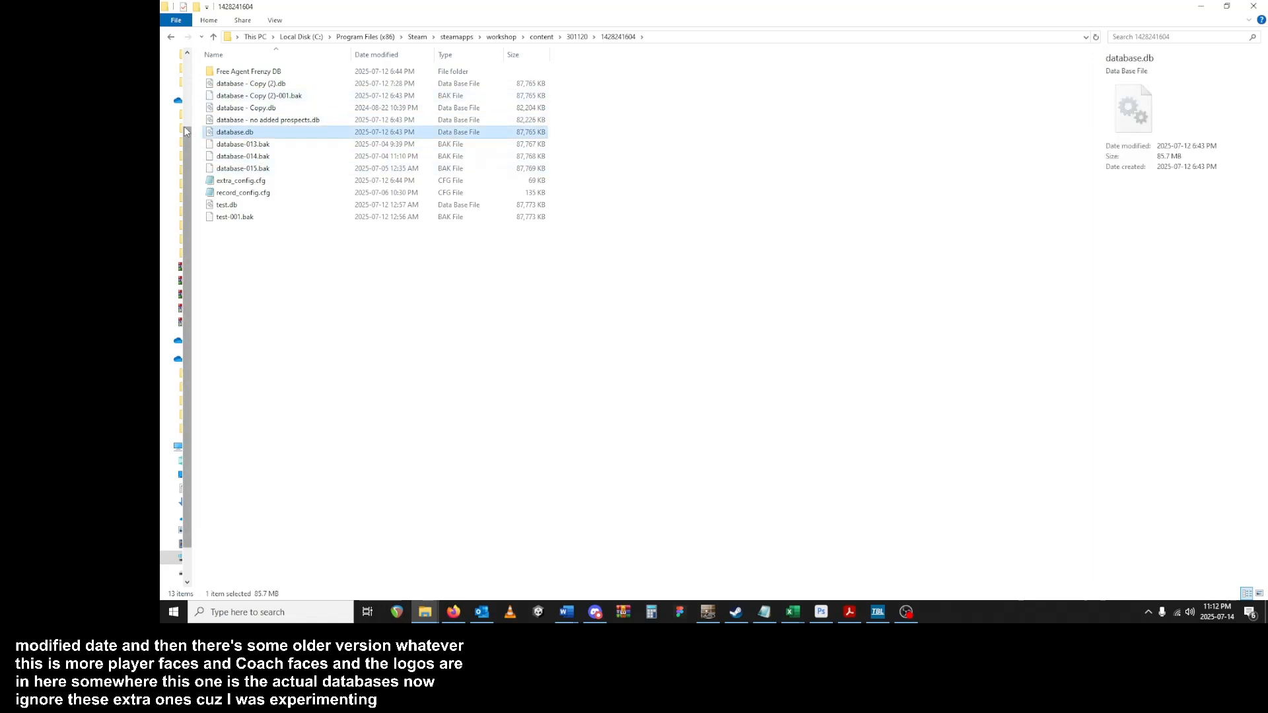
right_click(263, 134)
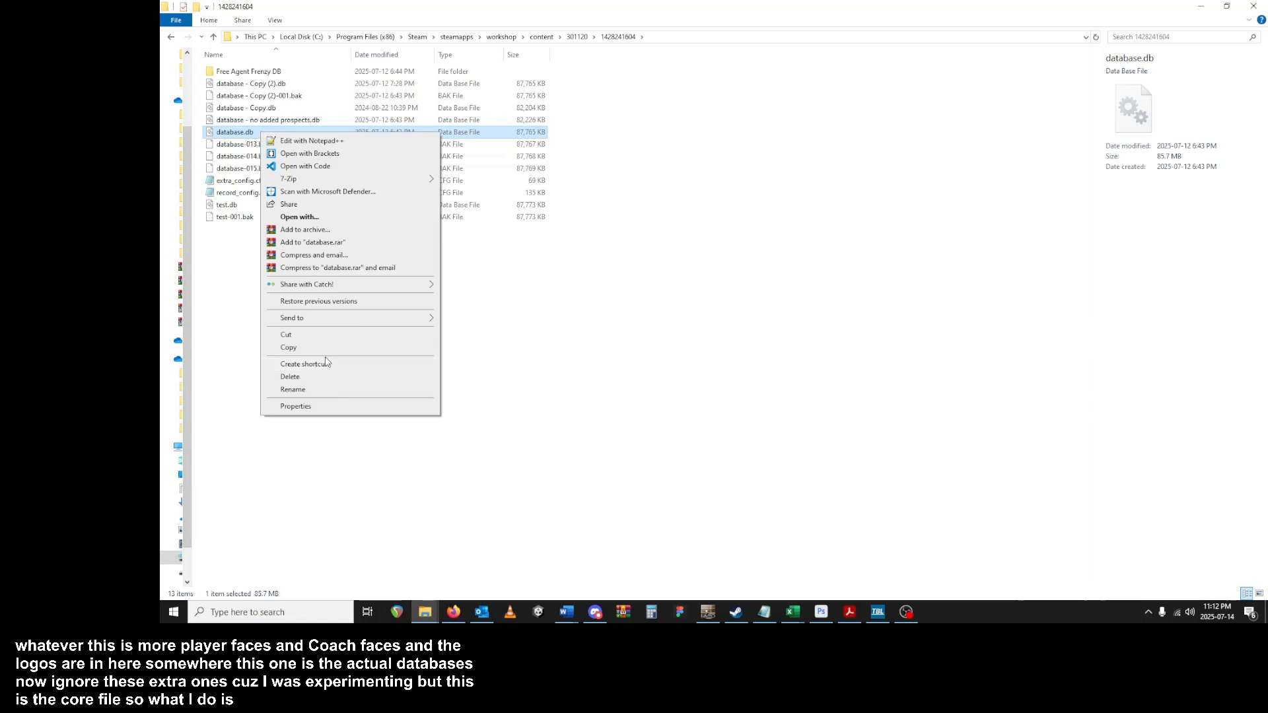
- Open the 36TEST folder inside the Eastside Hockey Manager data\database folder under steamapps\common
click(466, 39)
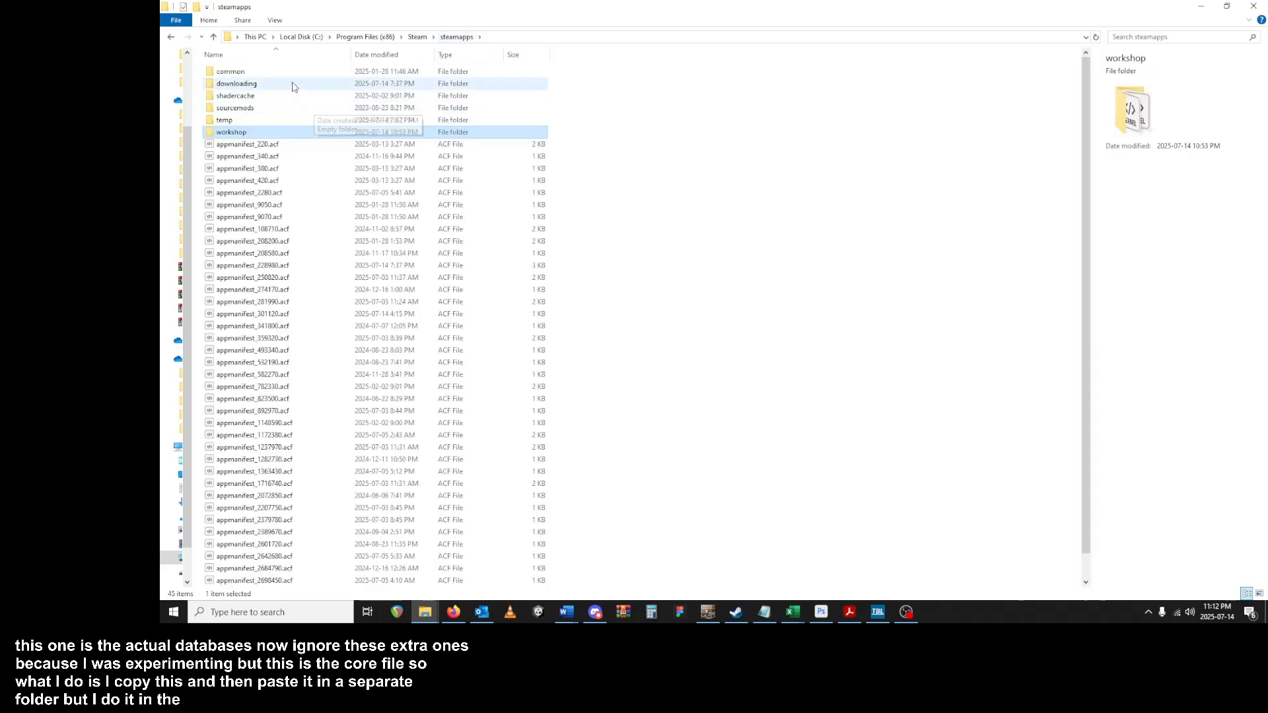
double_click(285, 73)
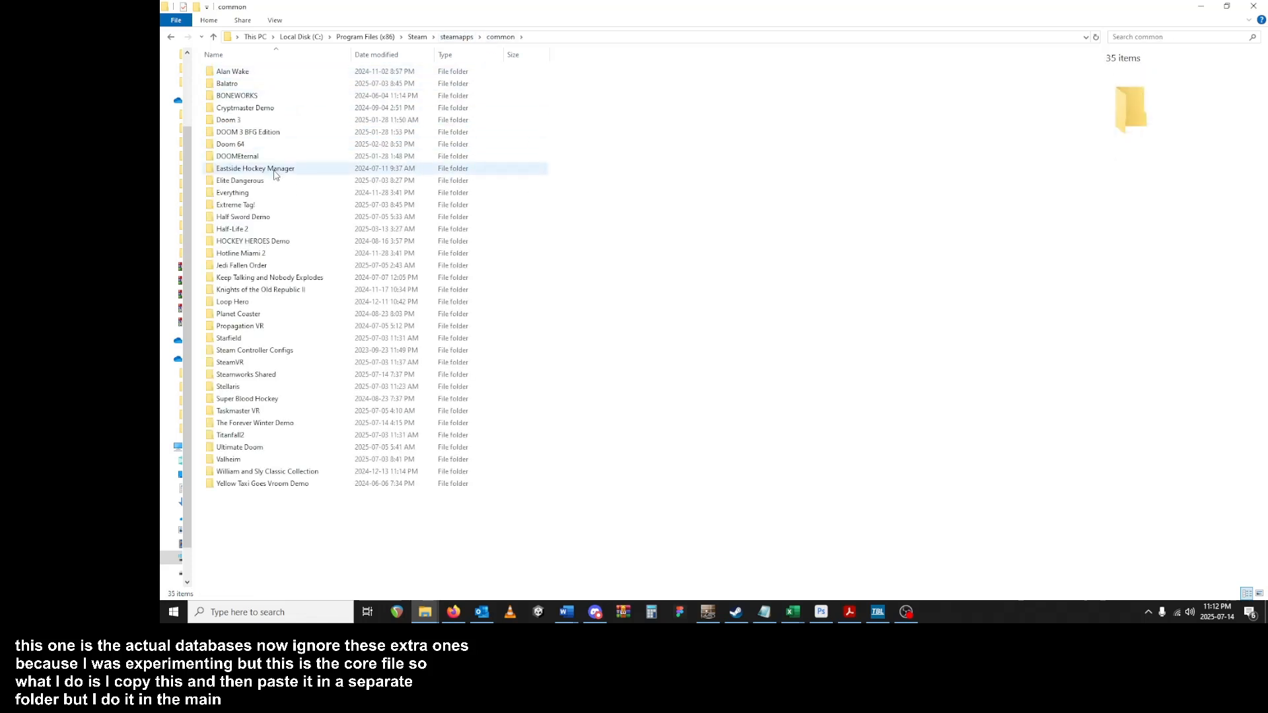
double_click(276, 171)
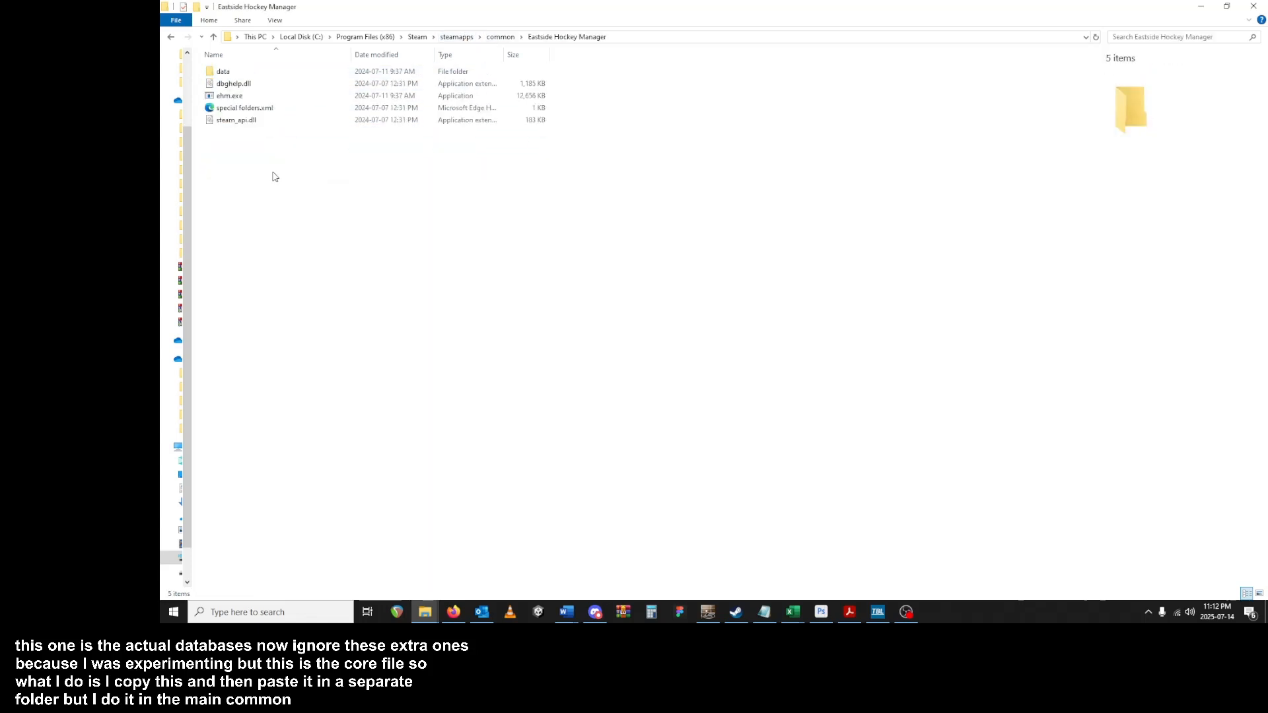
double_click(258, 73)
double_click(258, 73)
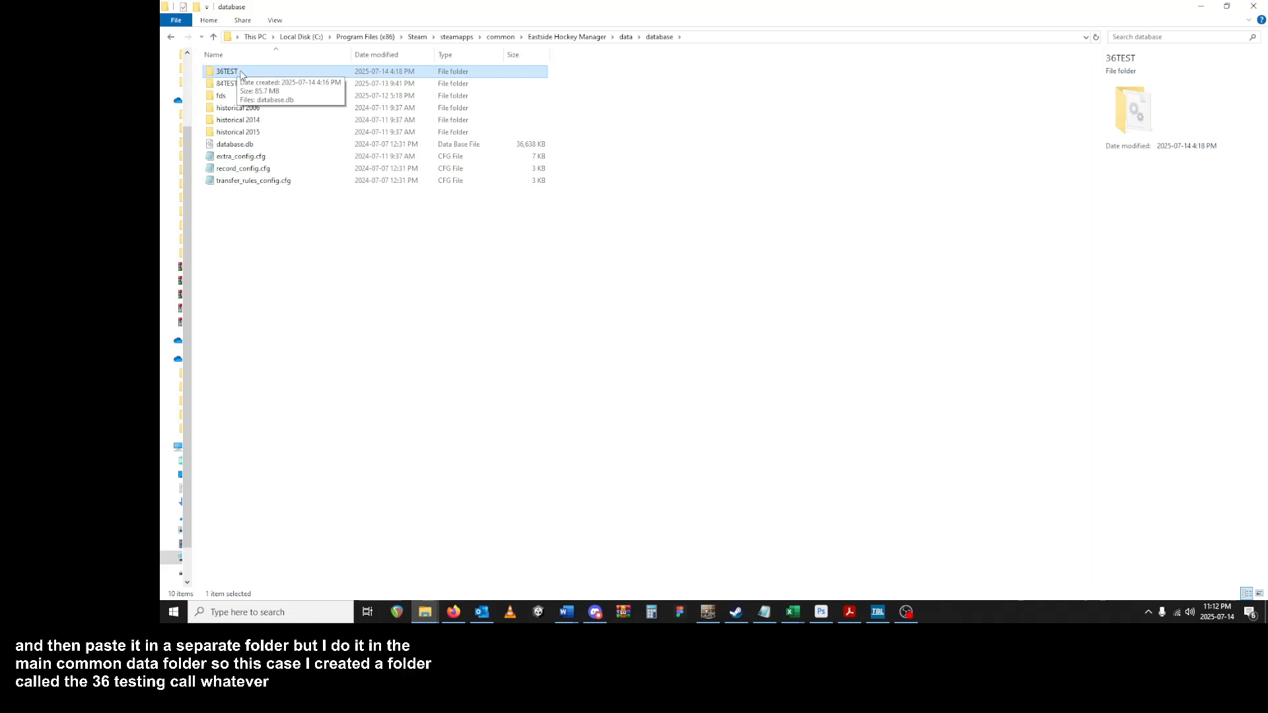
double_click(240, 73)
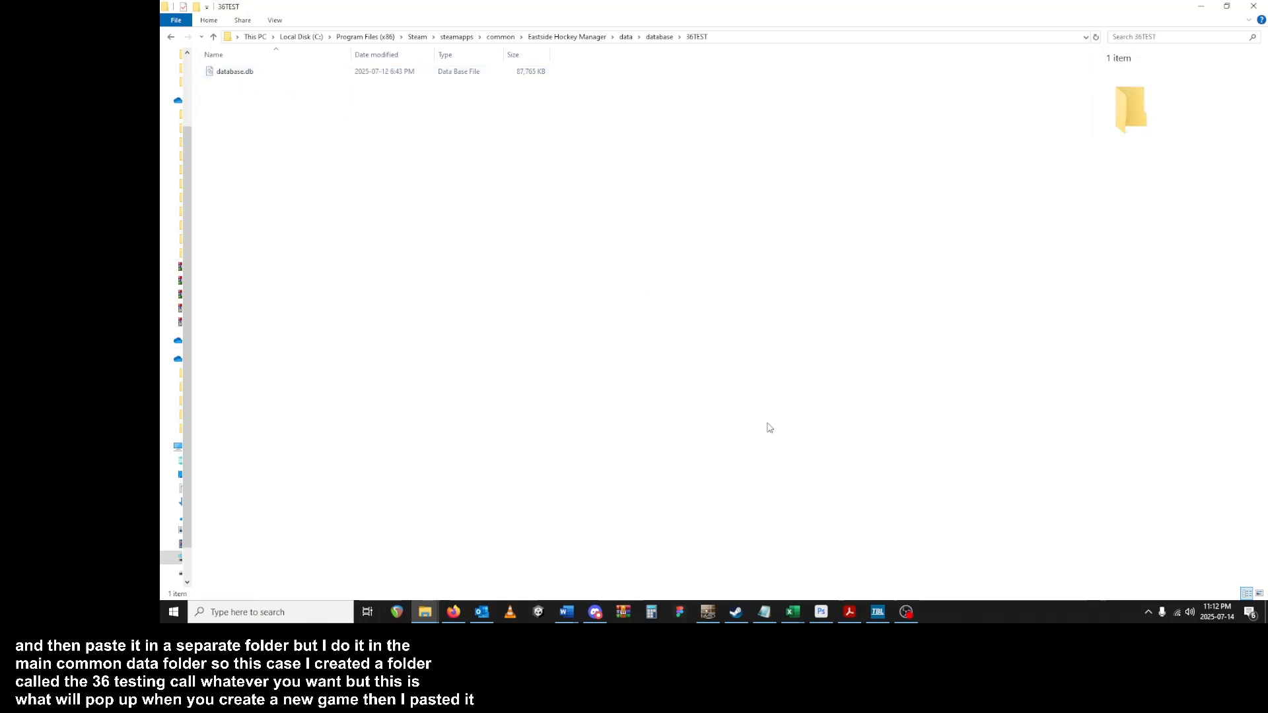
- Switch to EHM Editor and open the database.db file from the 36TEST folder
click(880, 614)
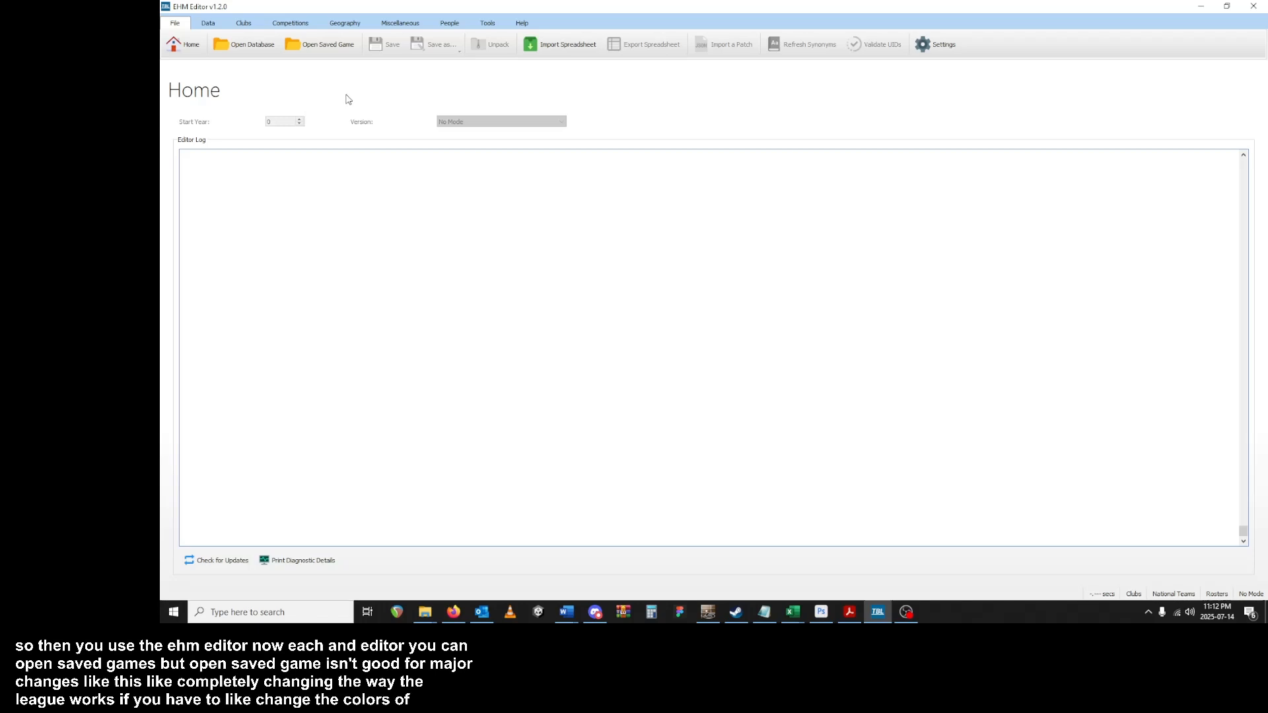
click(240, 48)
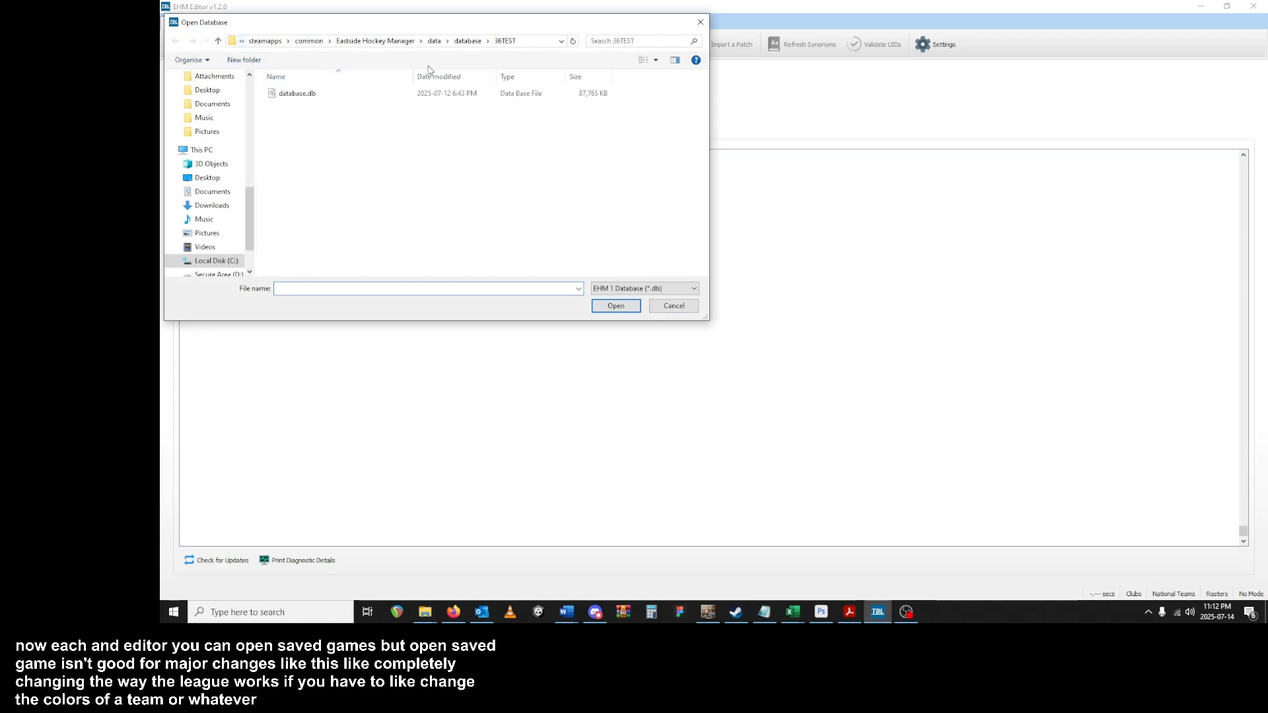
double_click(290, 93)
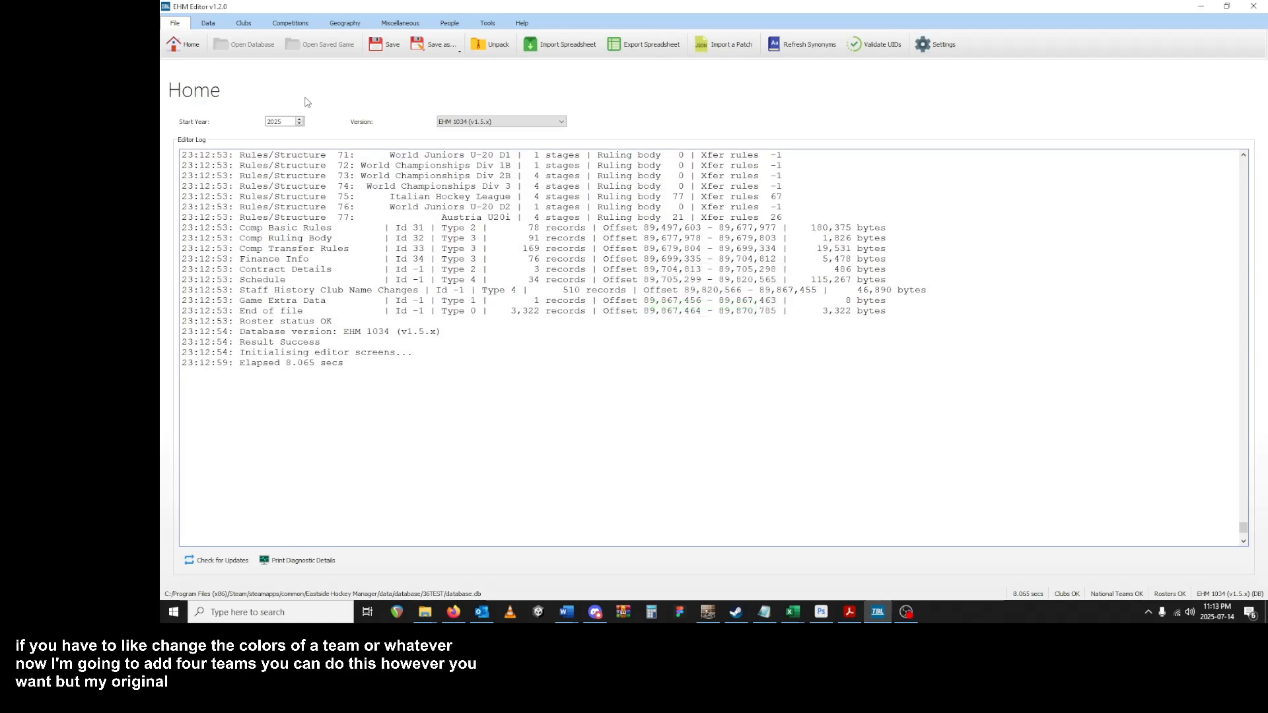
- Show the list of clubs and add a new blank club record
click(254, 32)
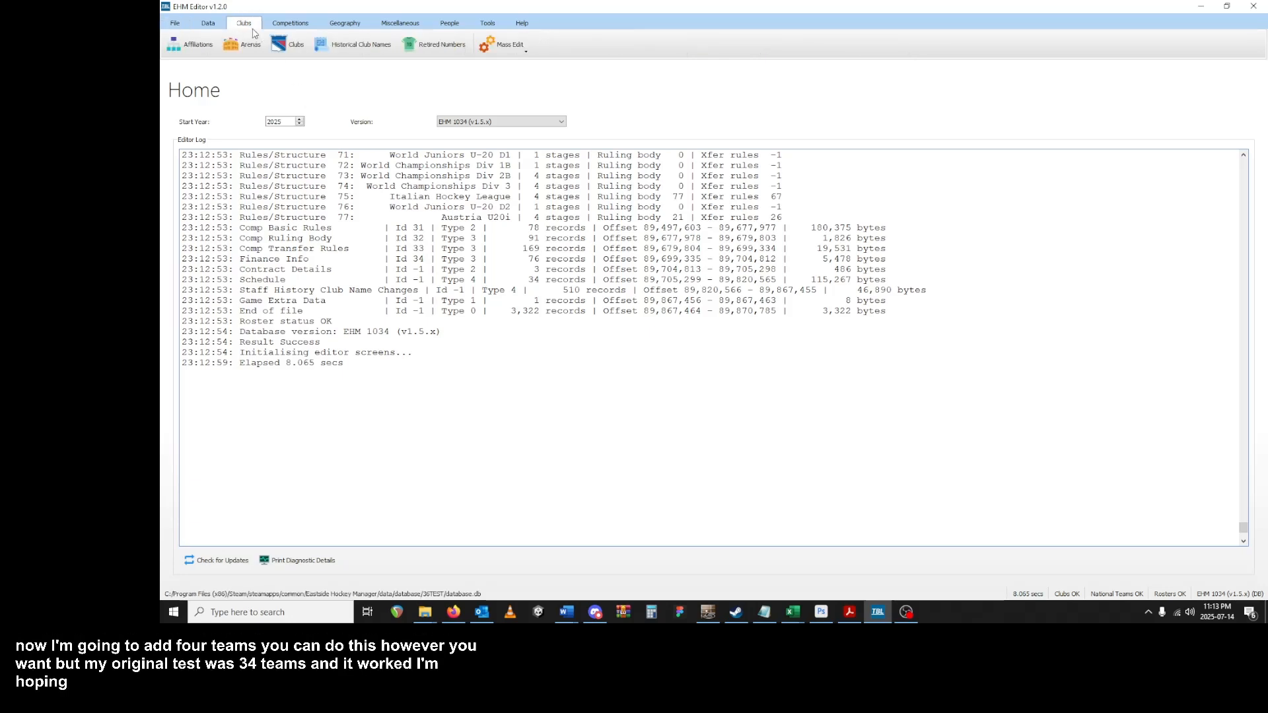
click(202, 25)
click(246, 24)
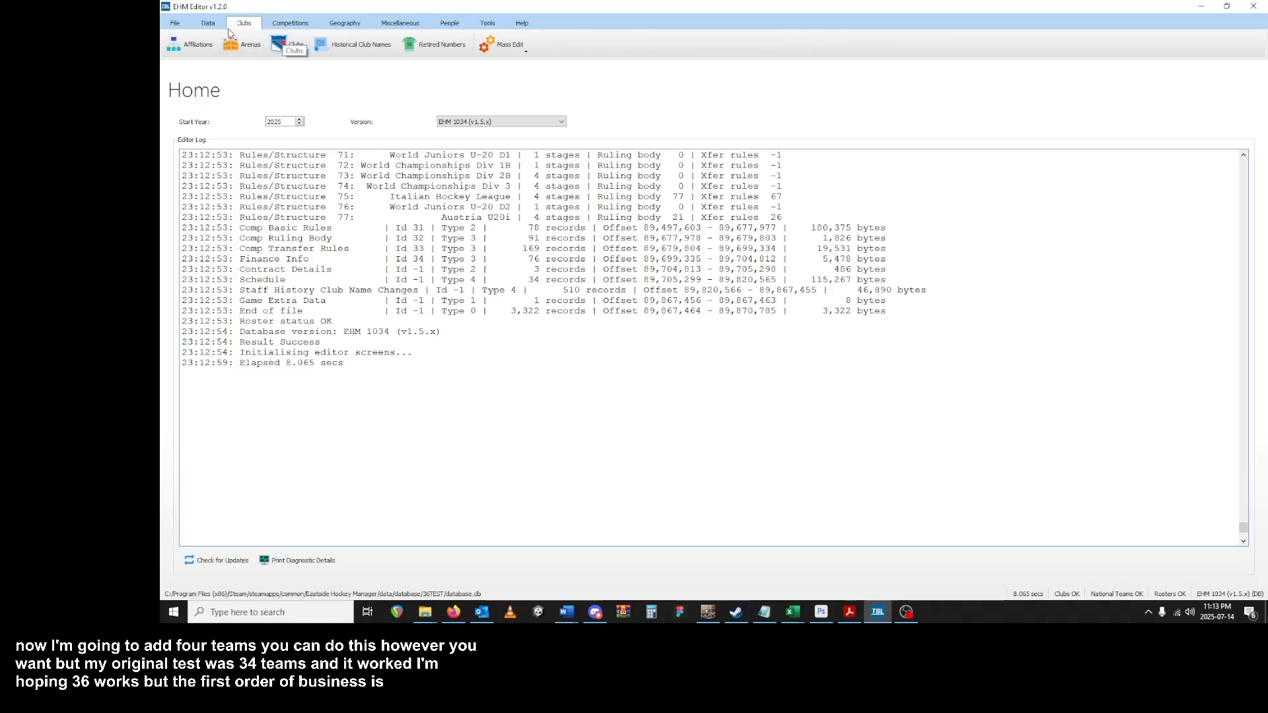
click(280, 48)
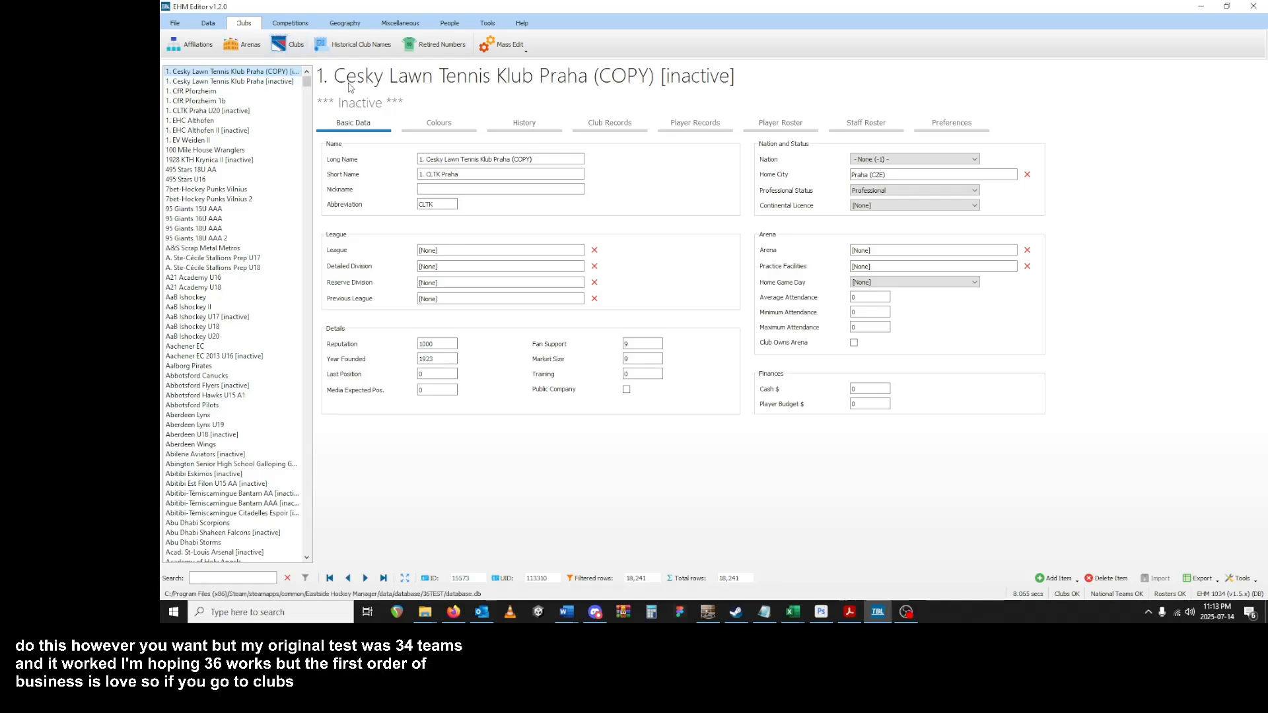
mouse_move(306, 83)
mouse_down()
mouse_move(308, 547)
mouse_move(307, 79)
mouse_up()
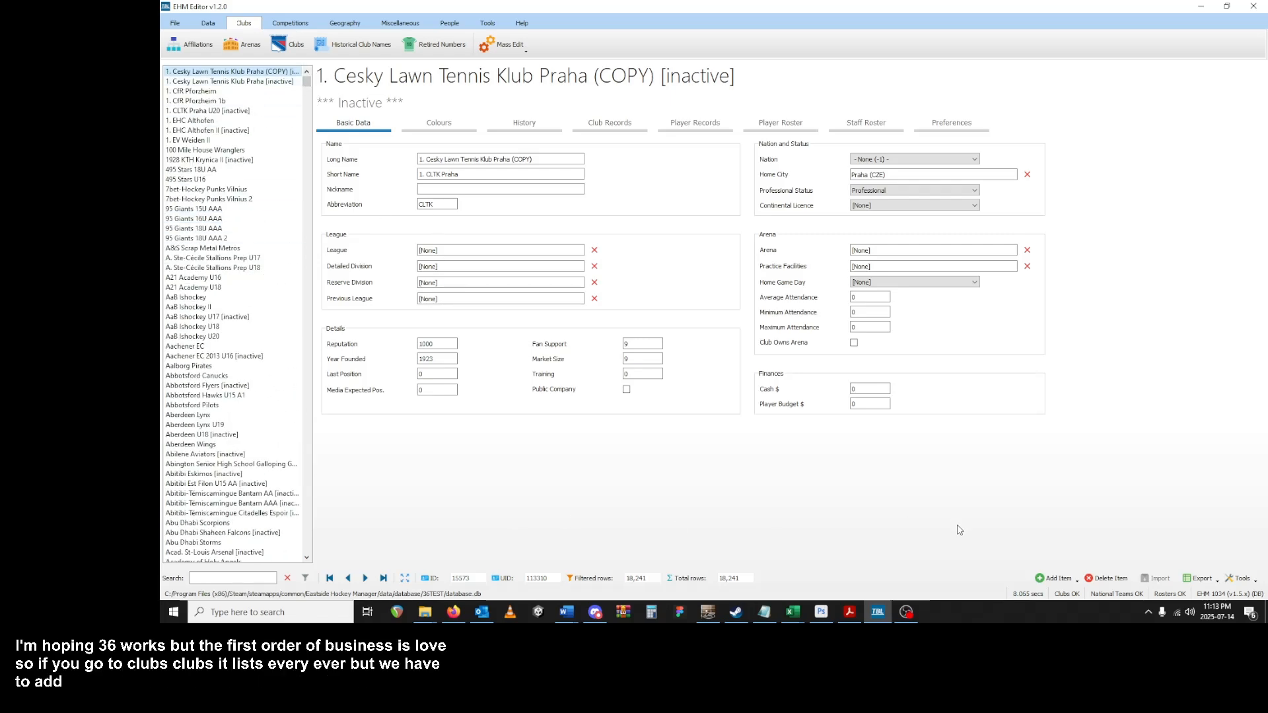
click(1077, 581)
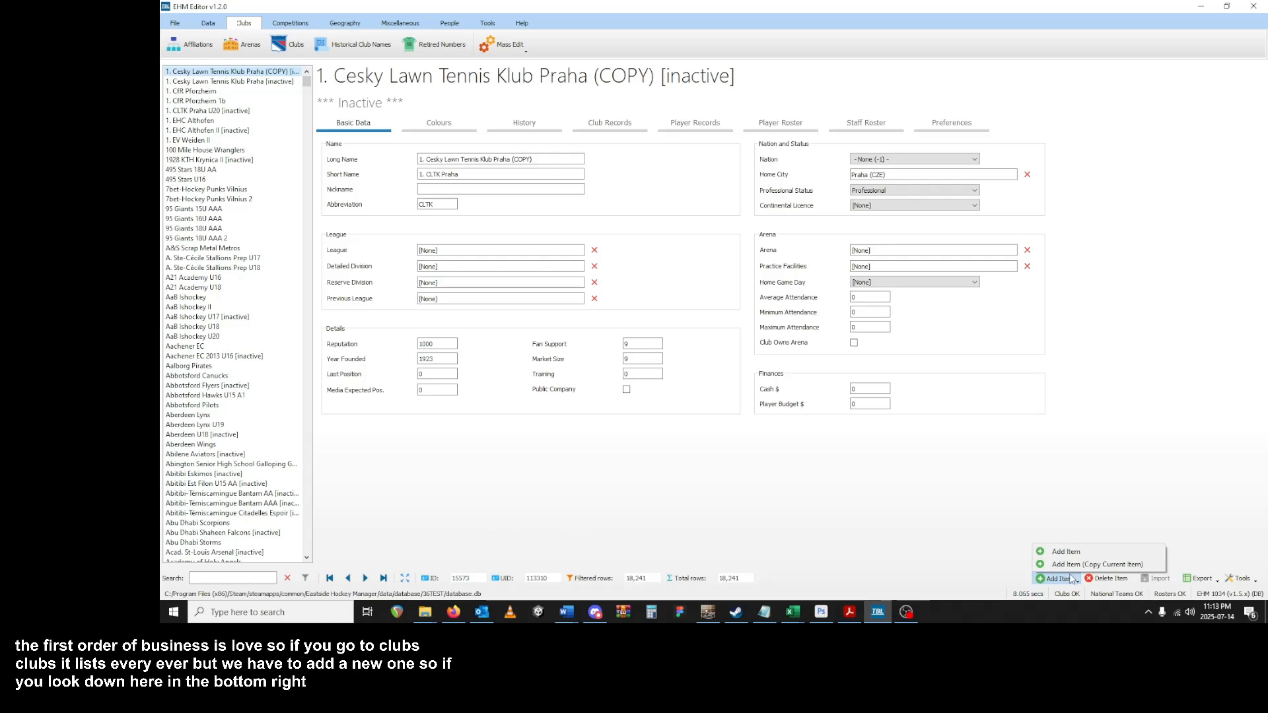
click(1069, 551)
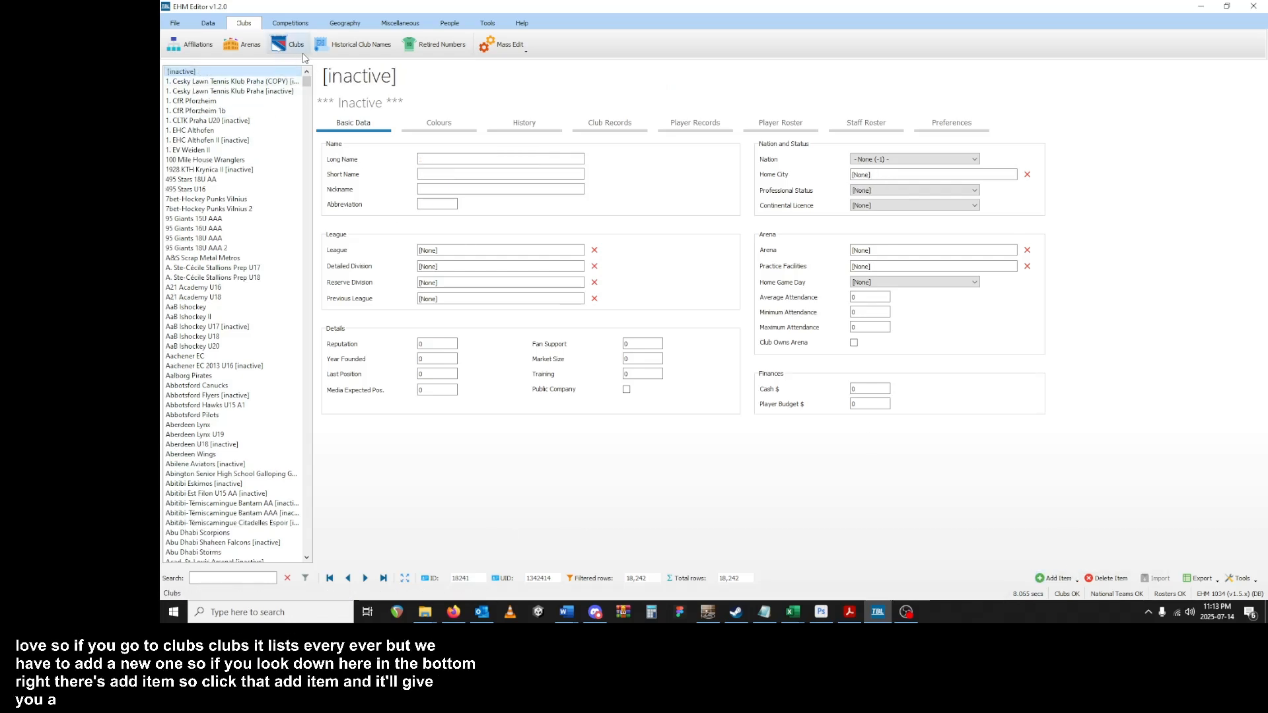
- Give the new club the long name Atlanta Team, short name Atlanta and abbreviation ATL, leaving the nickname empty
click(427, 156)
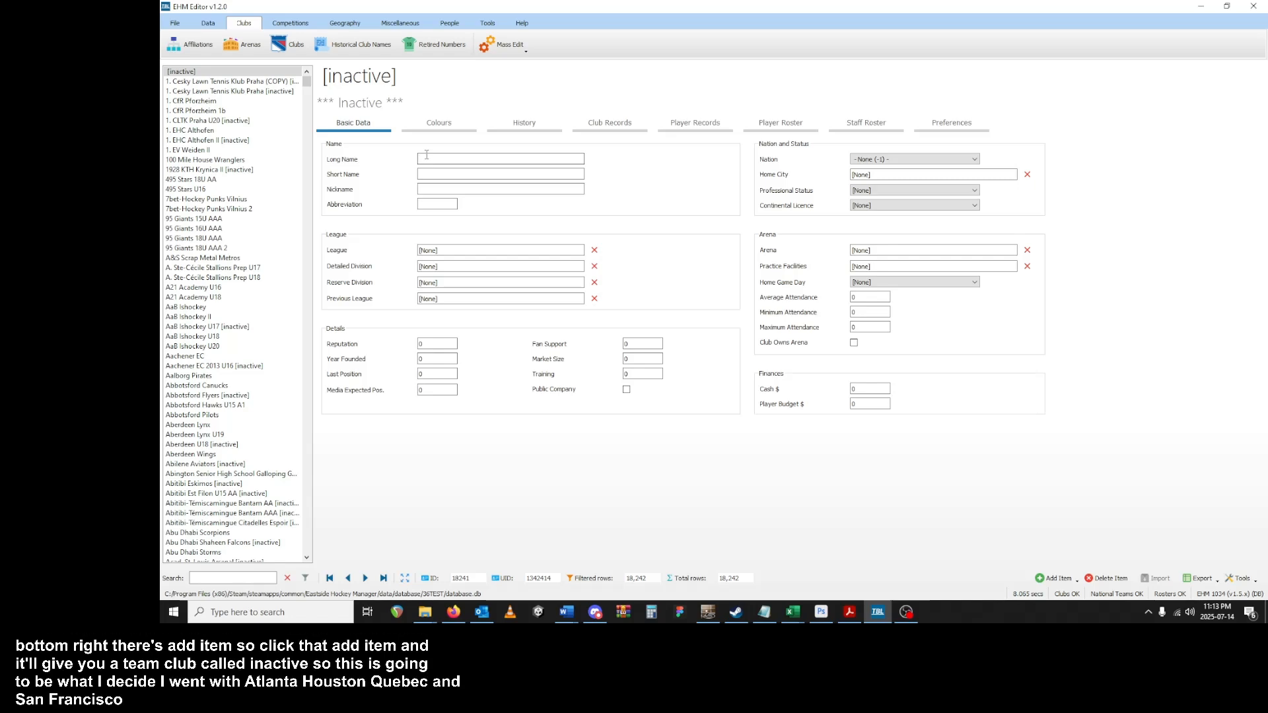
text(anta)
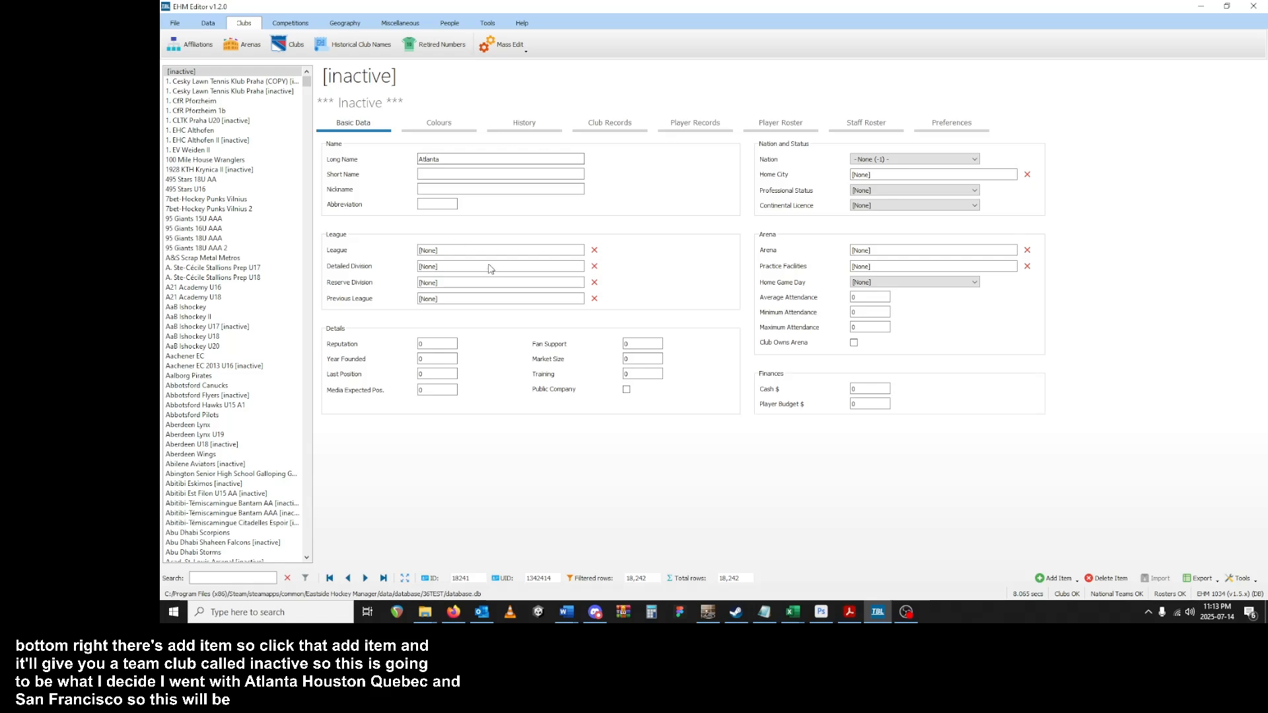
text( Team)
key(Tab)
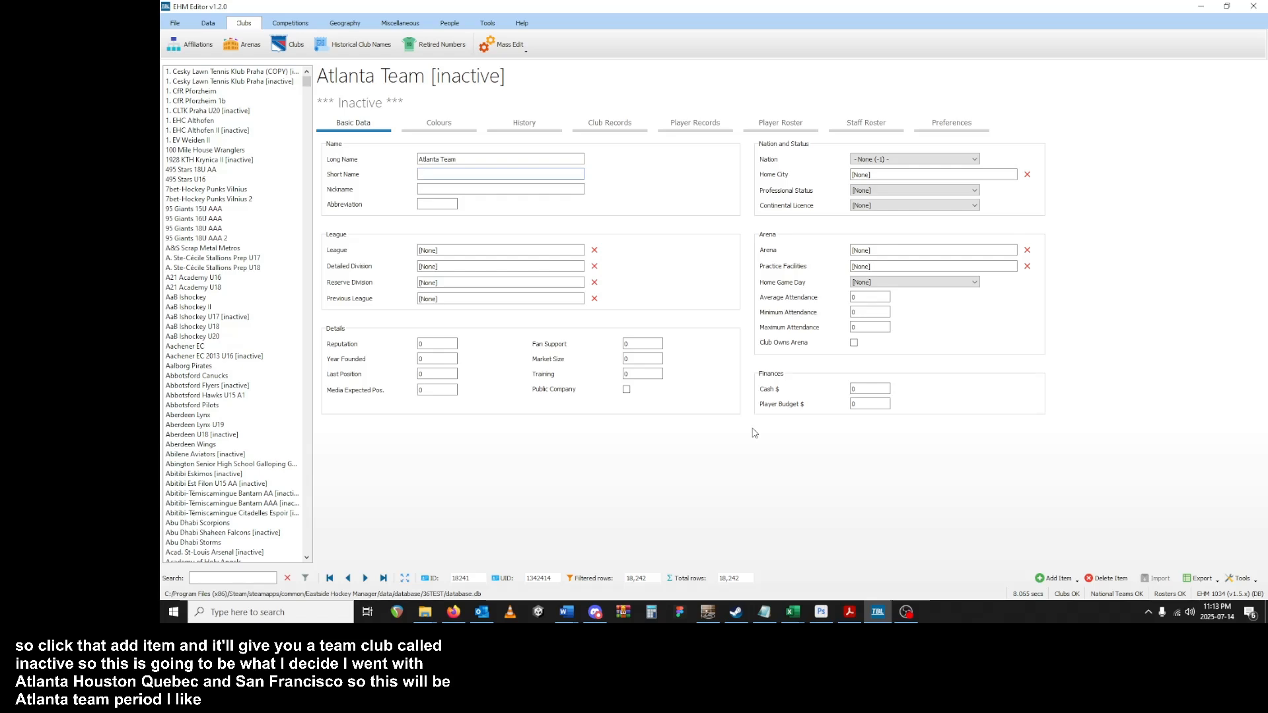
text(anta)
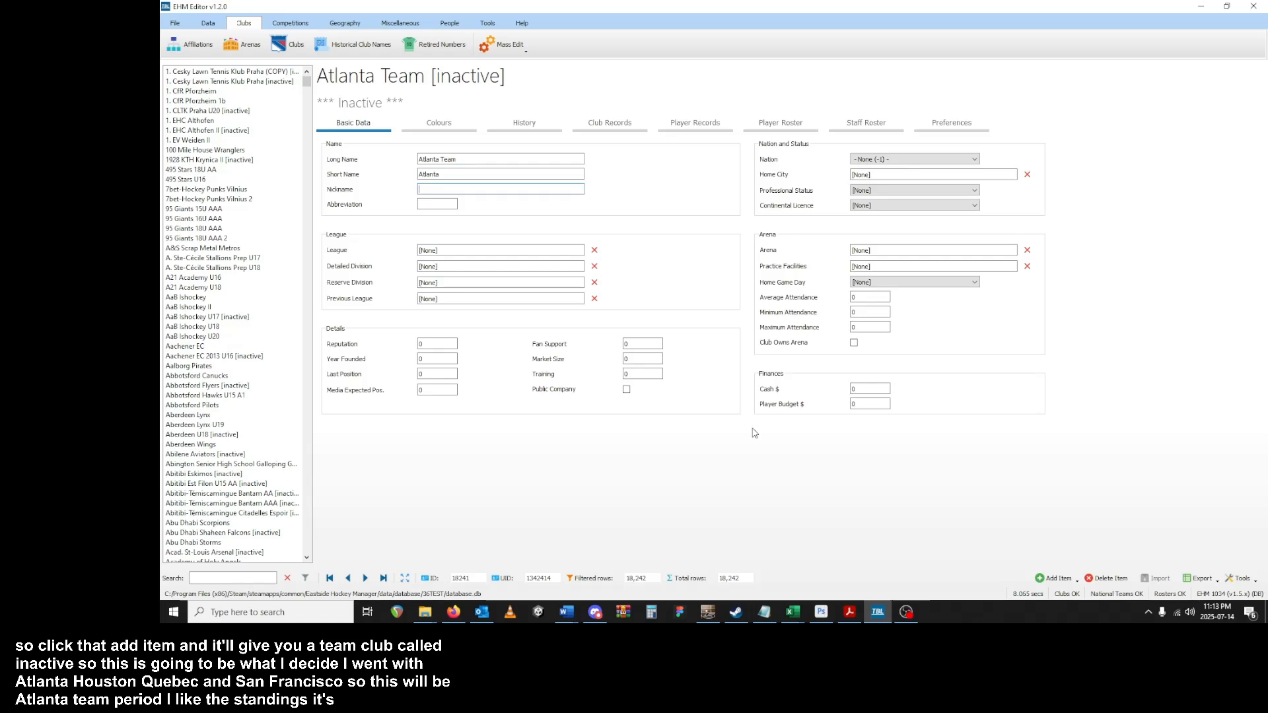
key(Tab)
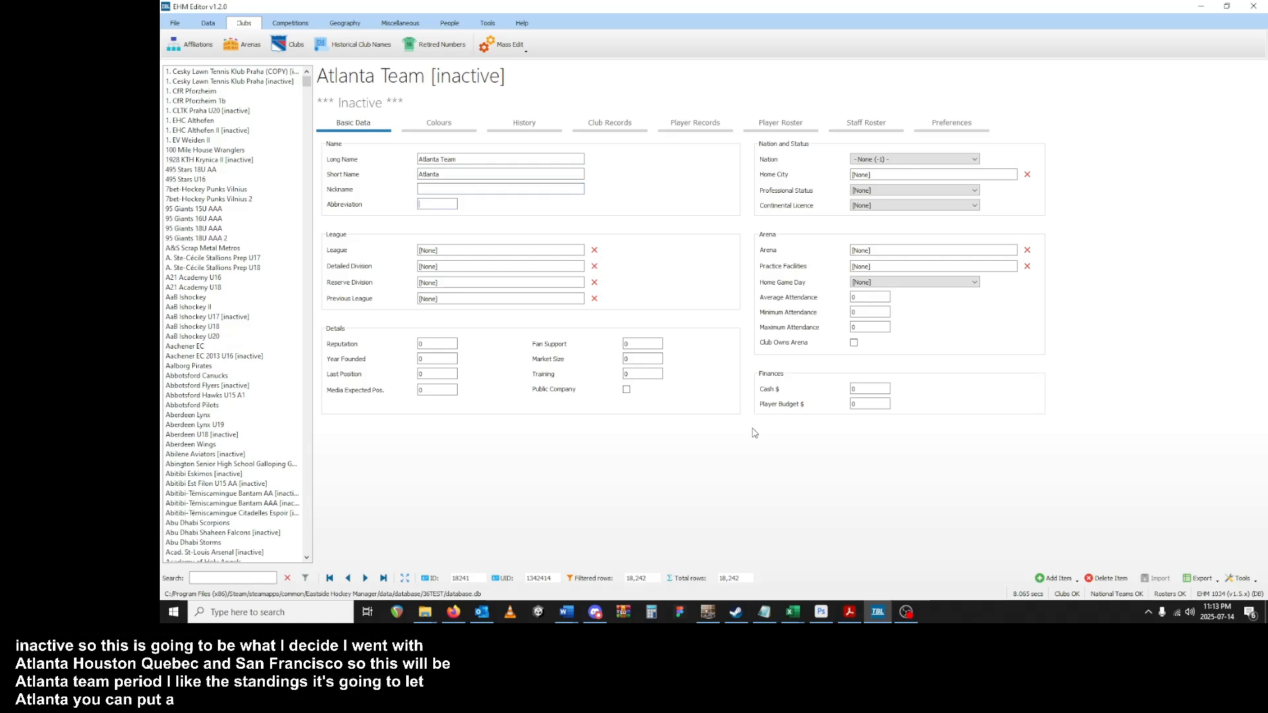
text(ATL)
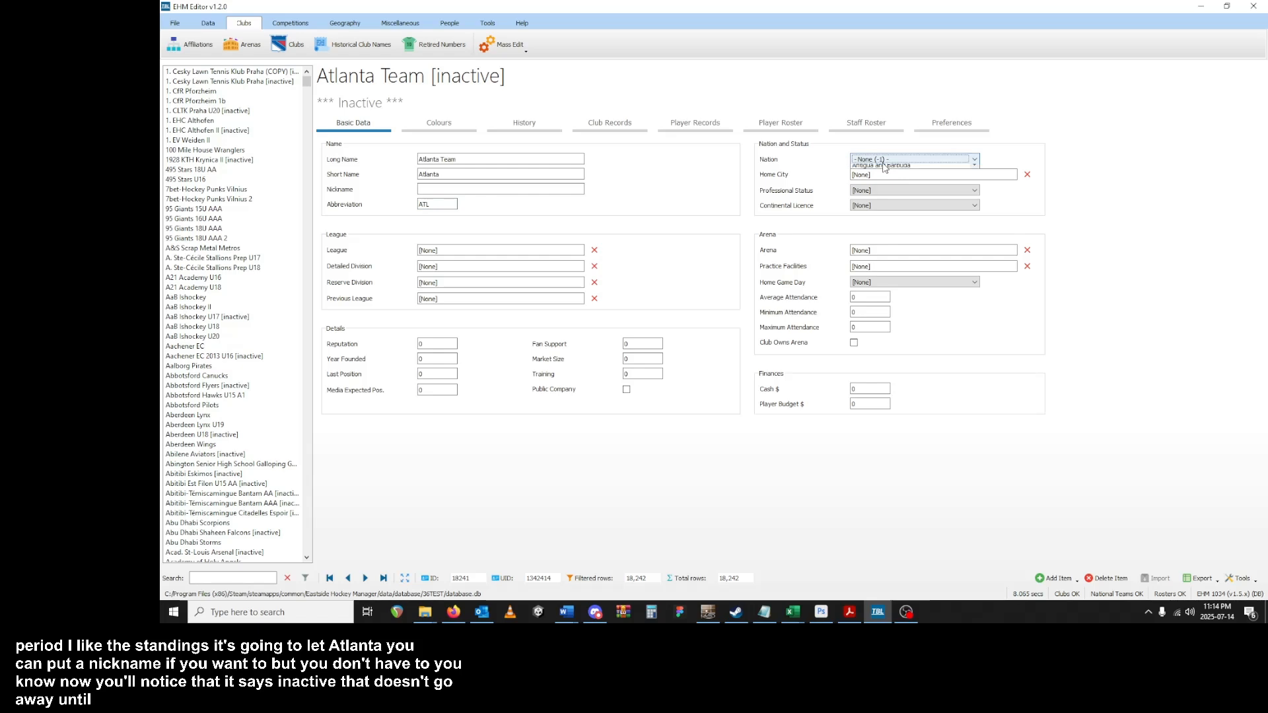
- Set the Atlanta club's league to National Hockey League
click(884, 161)
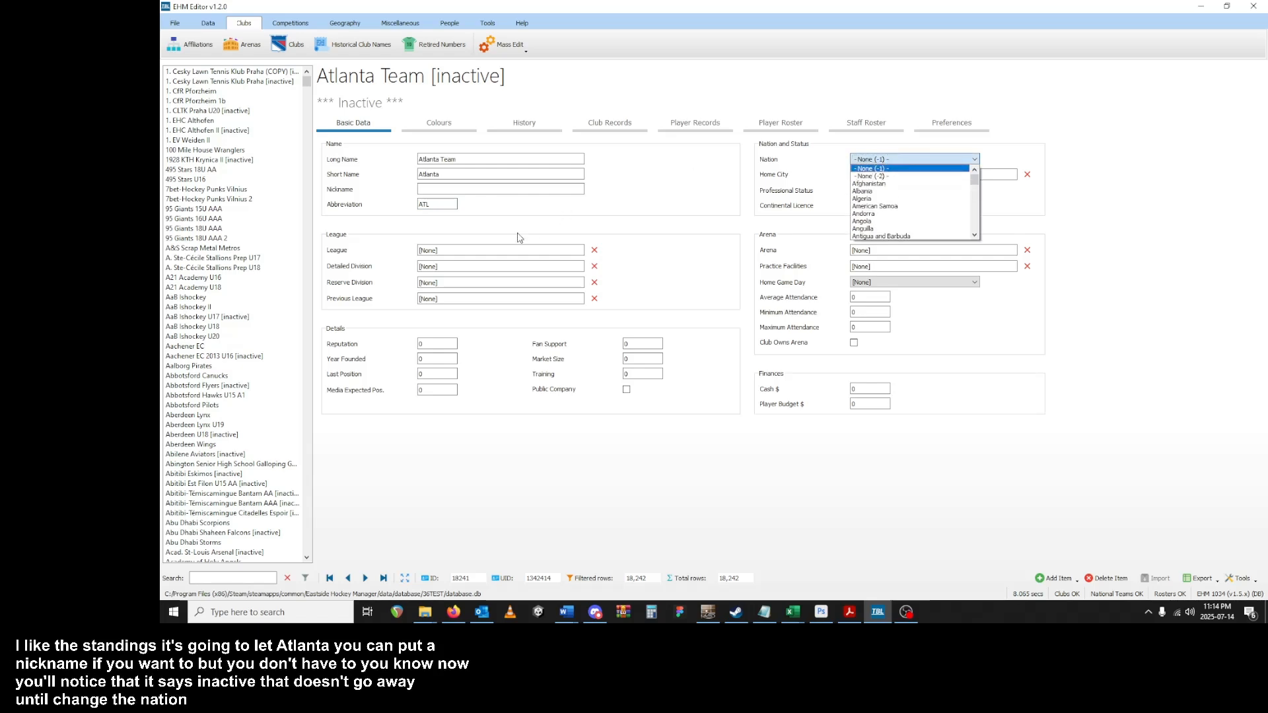
click(453, 250)
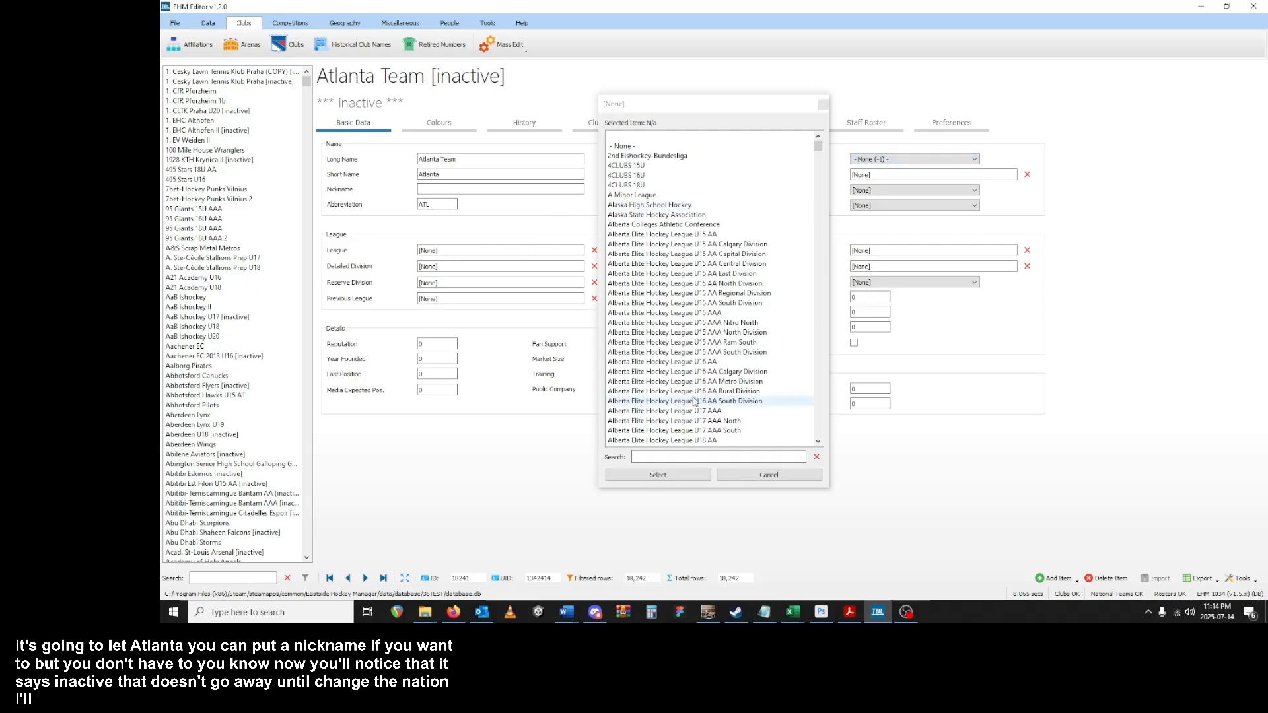
drag(817, 146, 800, 268)
drag(801, 272, 716, 306)
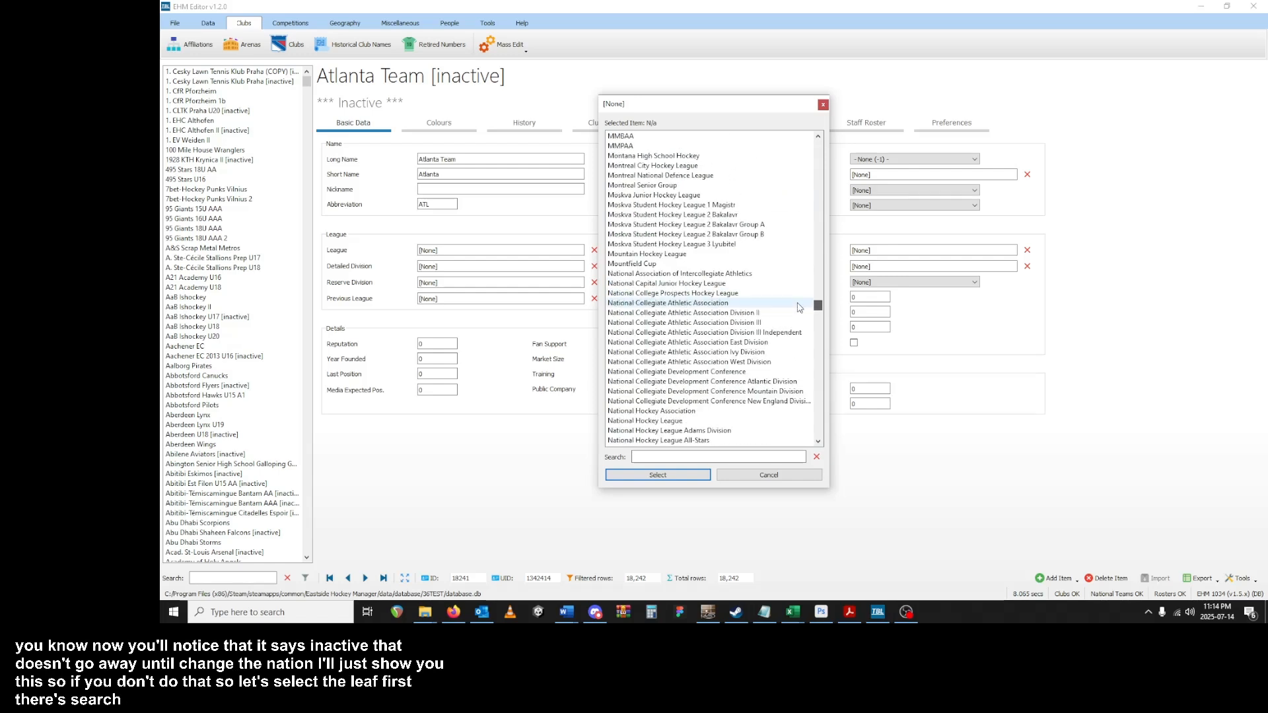
double_click(650, 422)
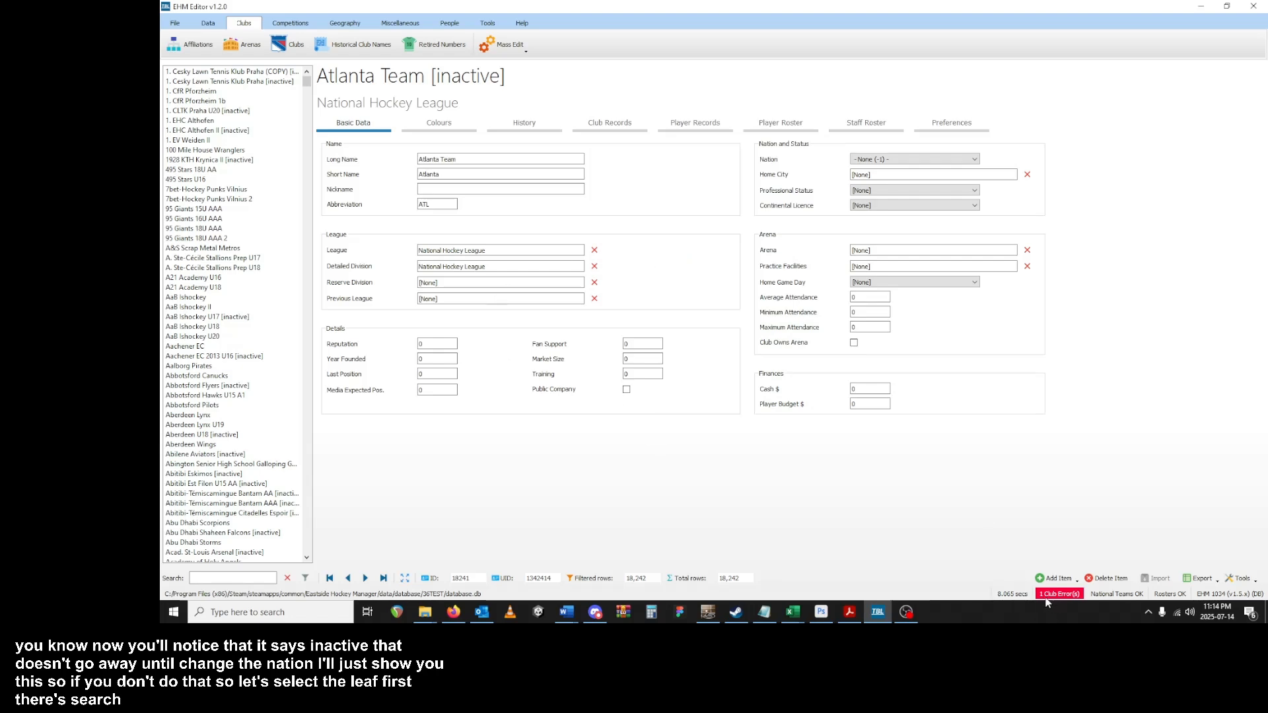
- Find Atlanta Team in the club list and reload its record to check which fields are flagged as errors
scroll(238, 334, down, 20)
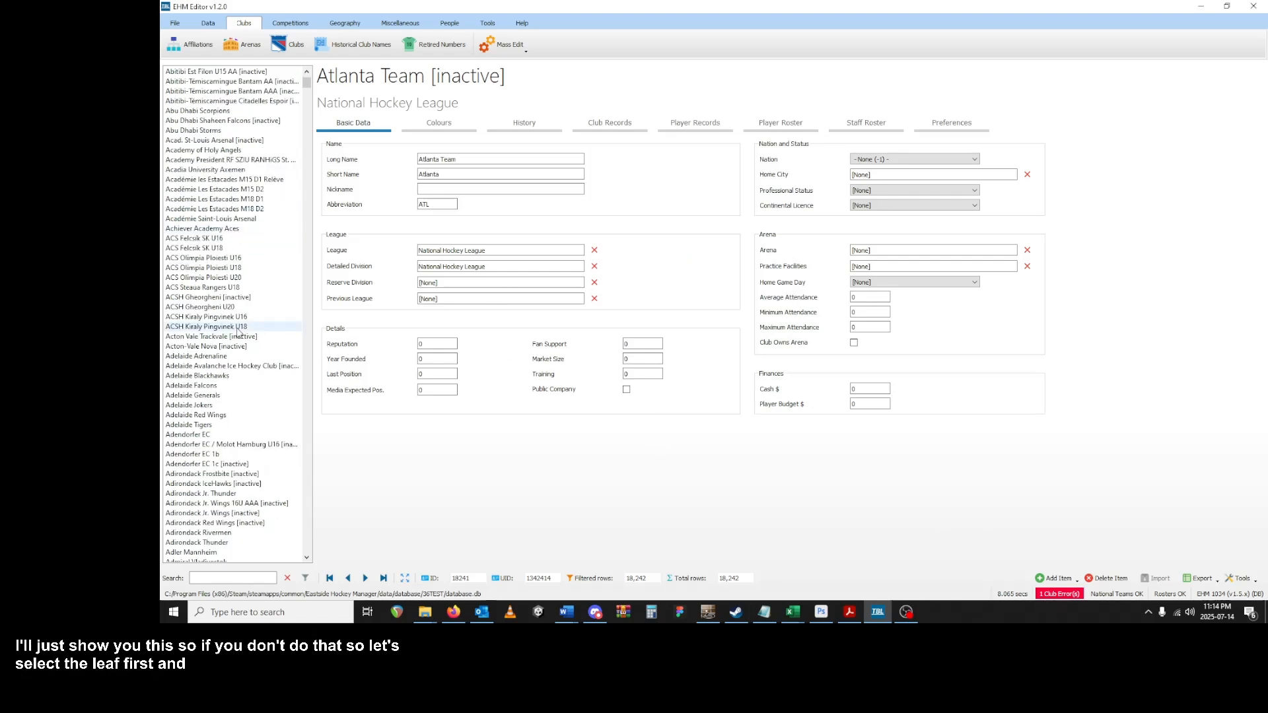
scroll(239, 334, down, 20)
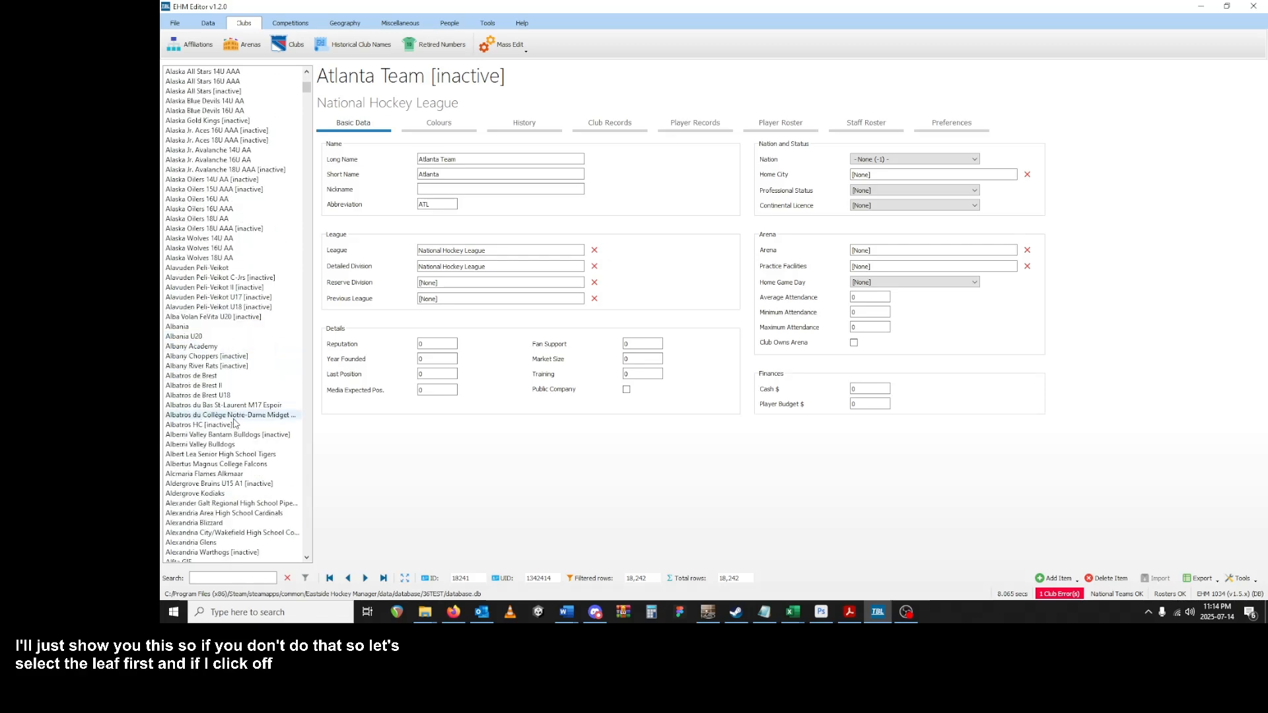
scroll(231, 454, down, 6)
scroll(235, 476, down, 6)
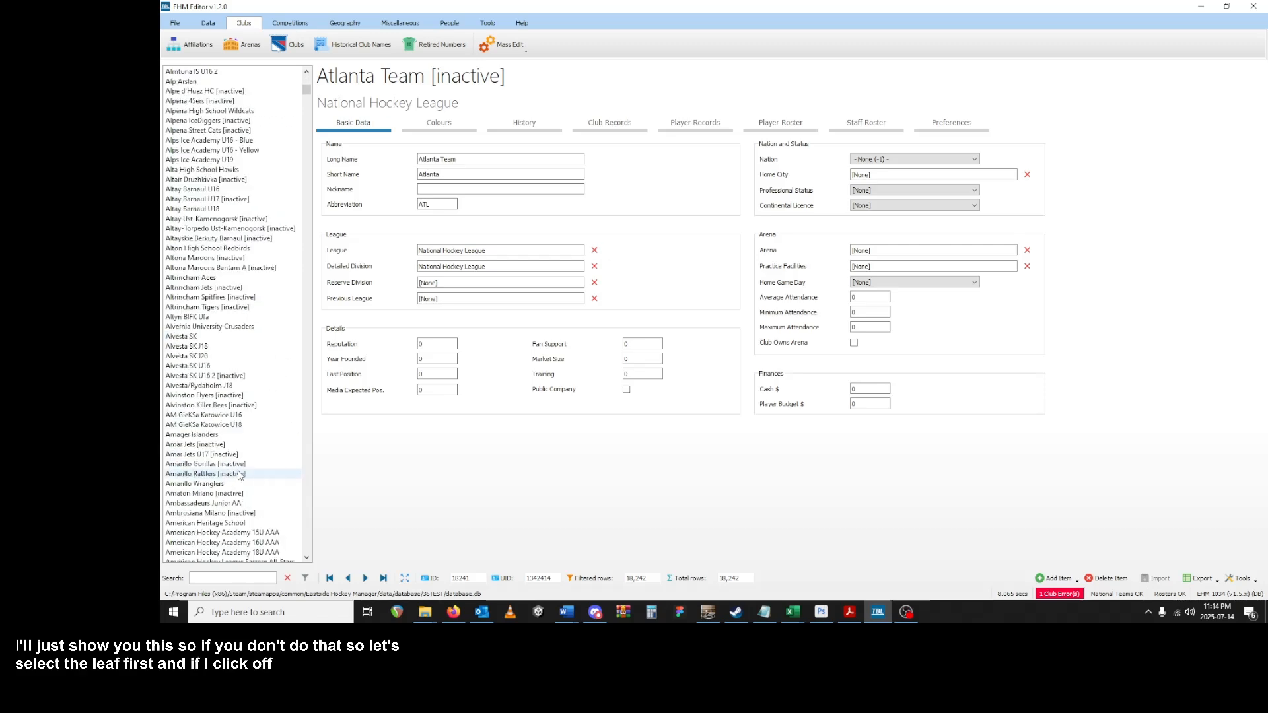
scroll(193, 309, down, 20)
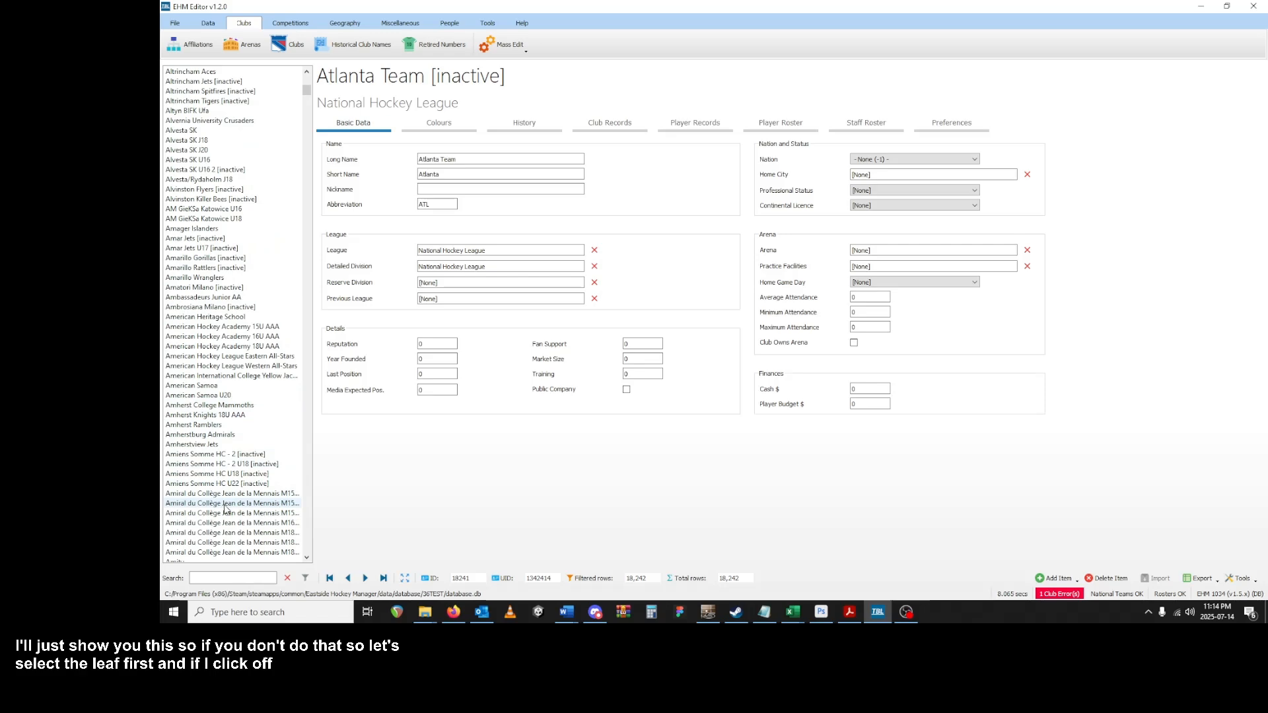
scroll(228, 510, down, 20)
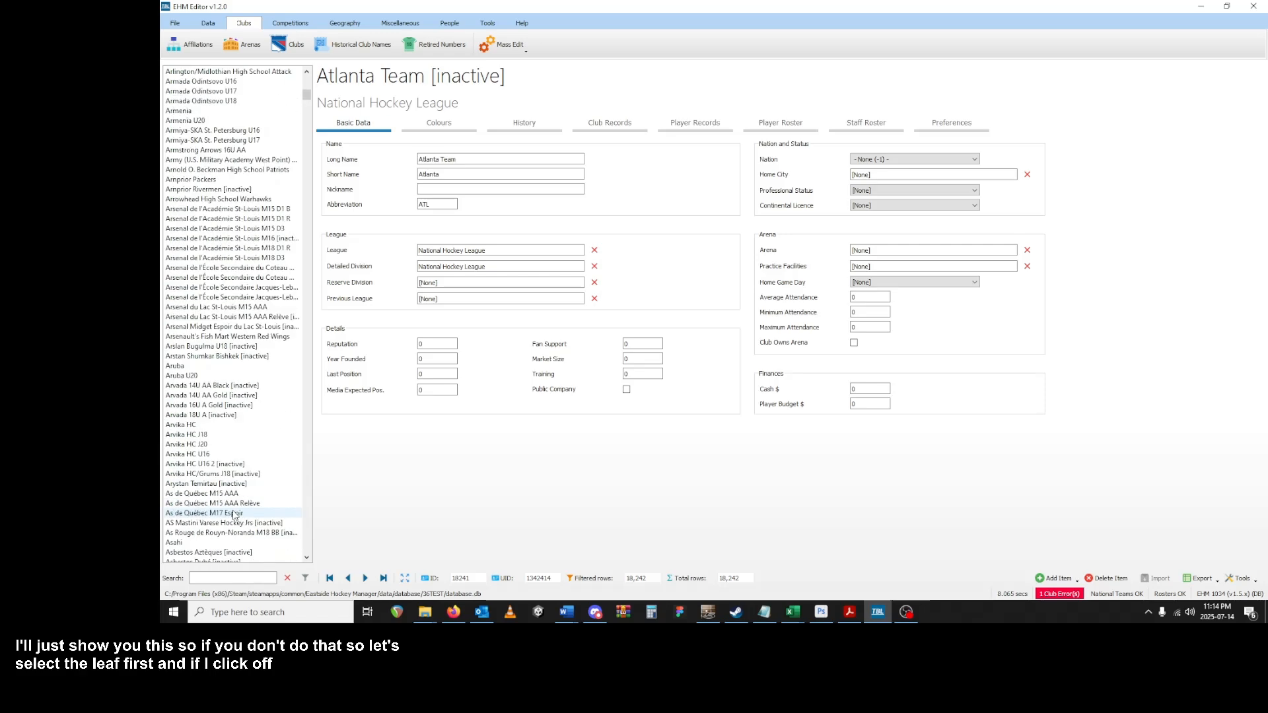
scroll(235, 515, down, 16)
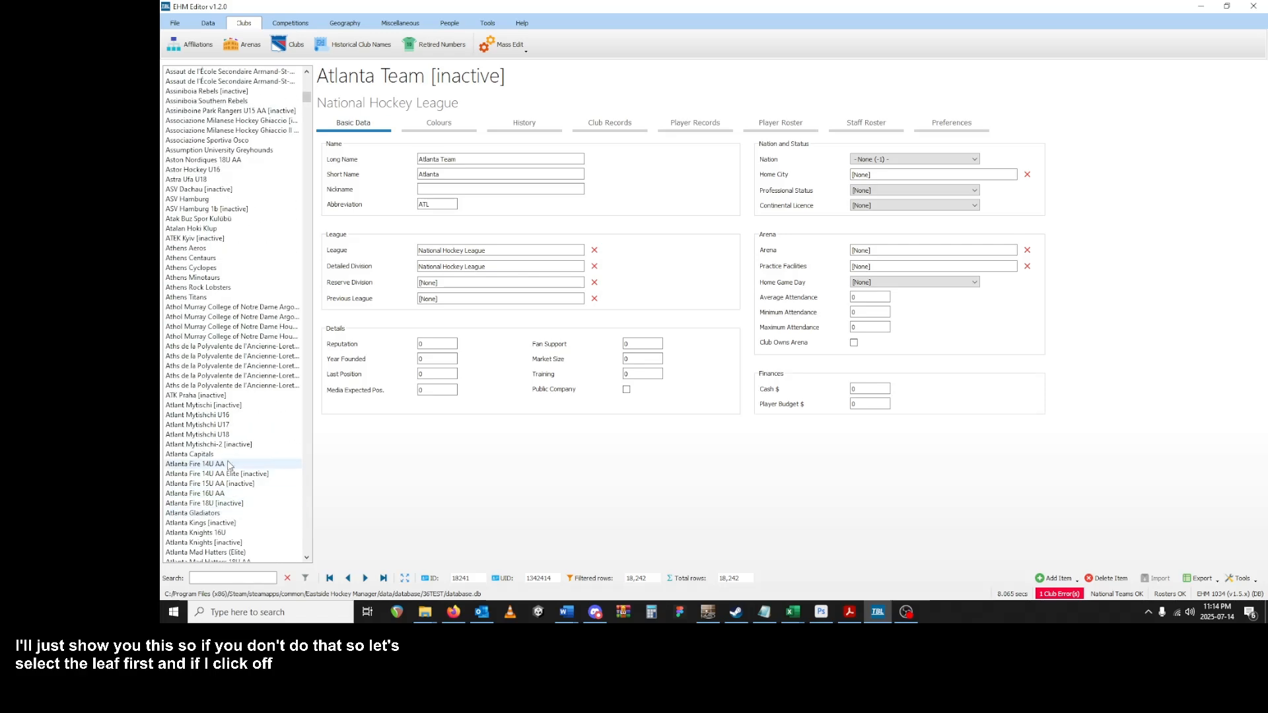
scroll(237, 489, down, 2)
click(247, 523)
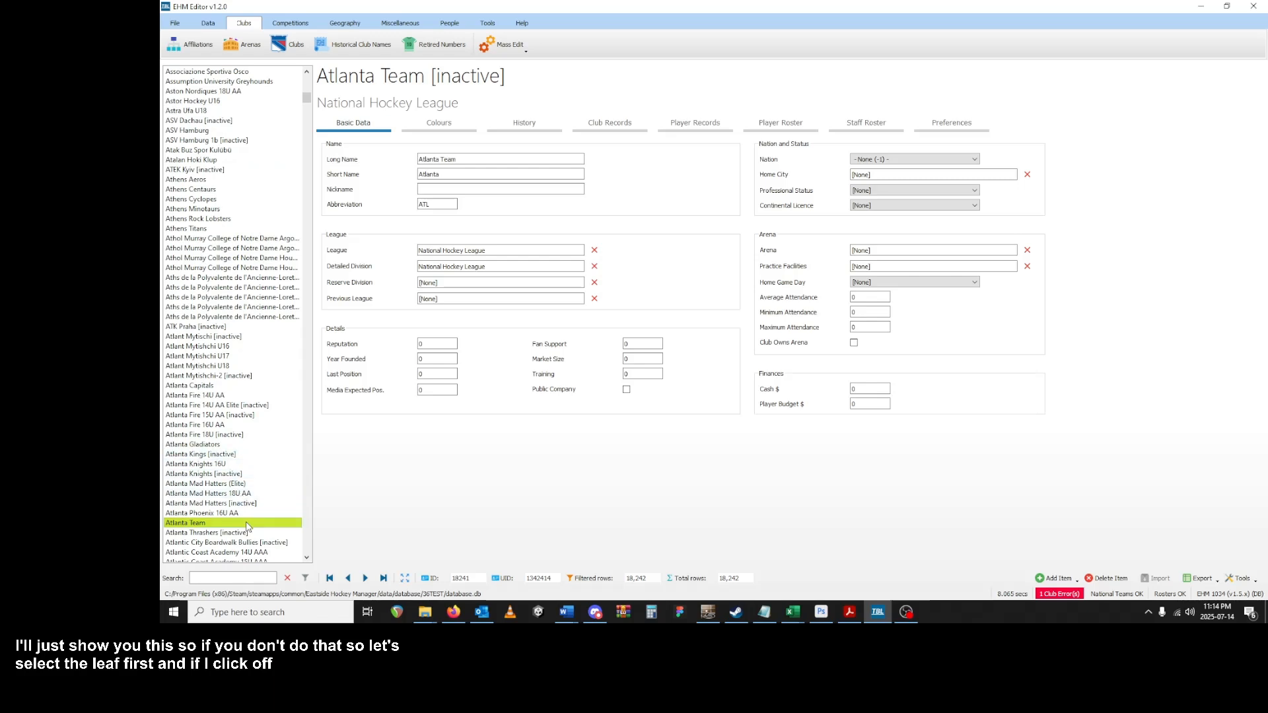
scroll(247, 526, down, 2)
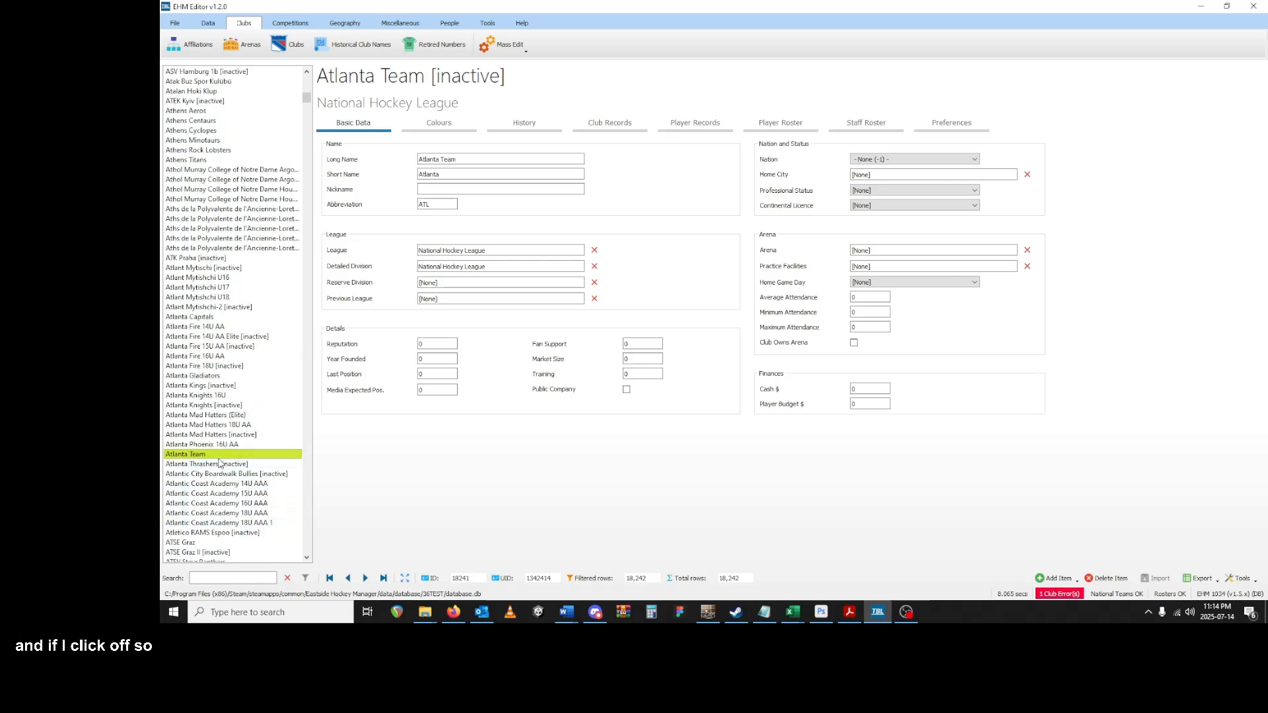
click(439, 301)
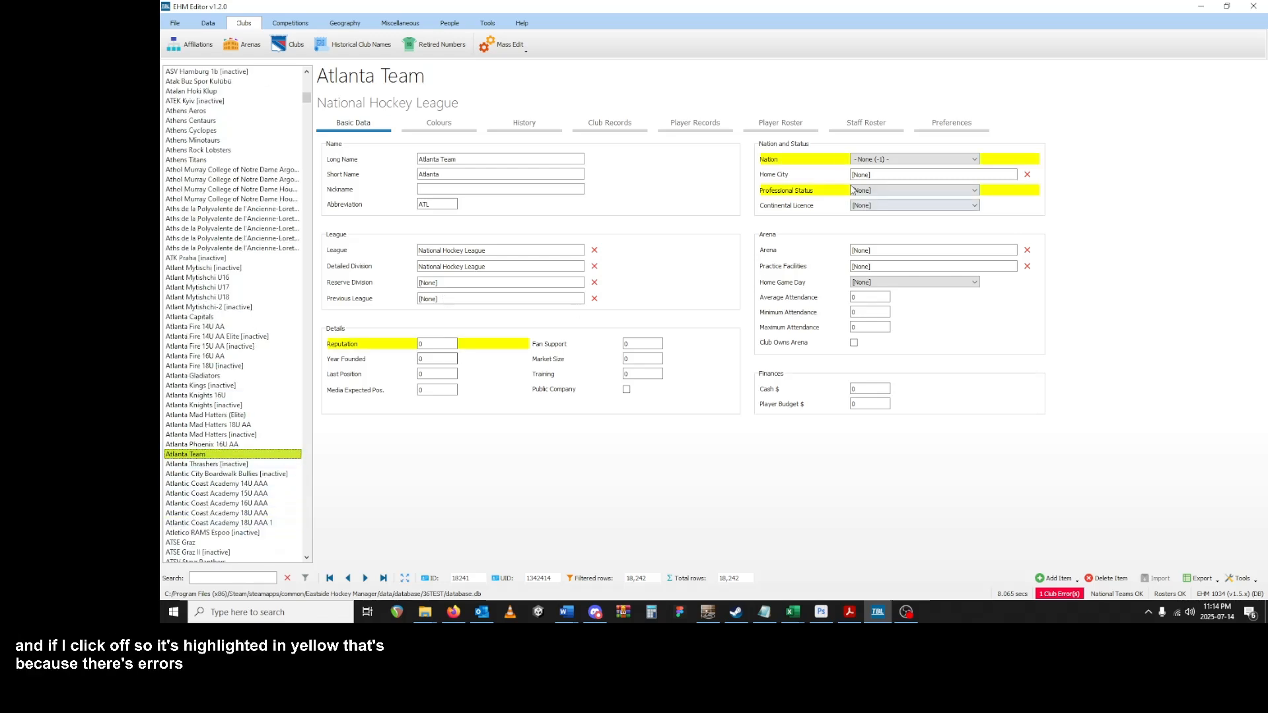
- Set Atlanta Team's nation to United States and its professional status to Professional
click(888, 162)
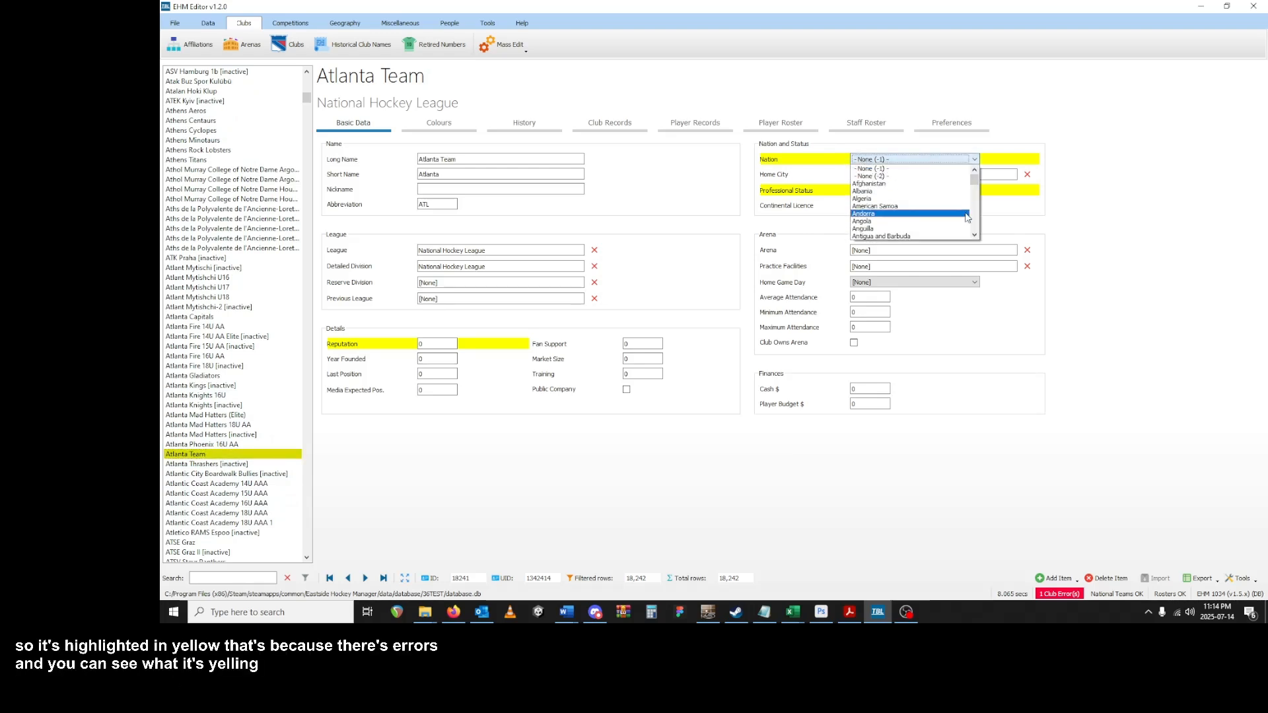
drag(974, 185, 975, 226)
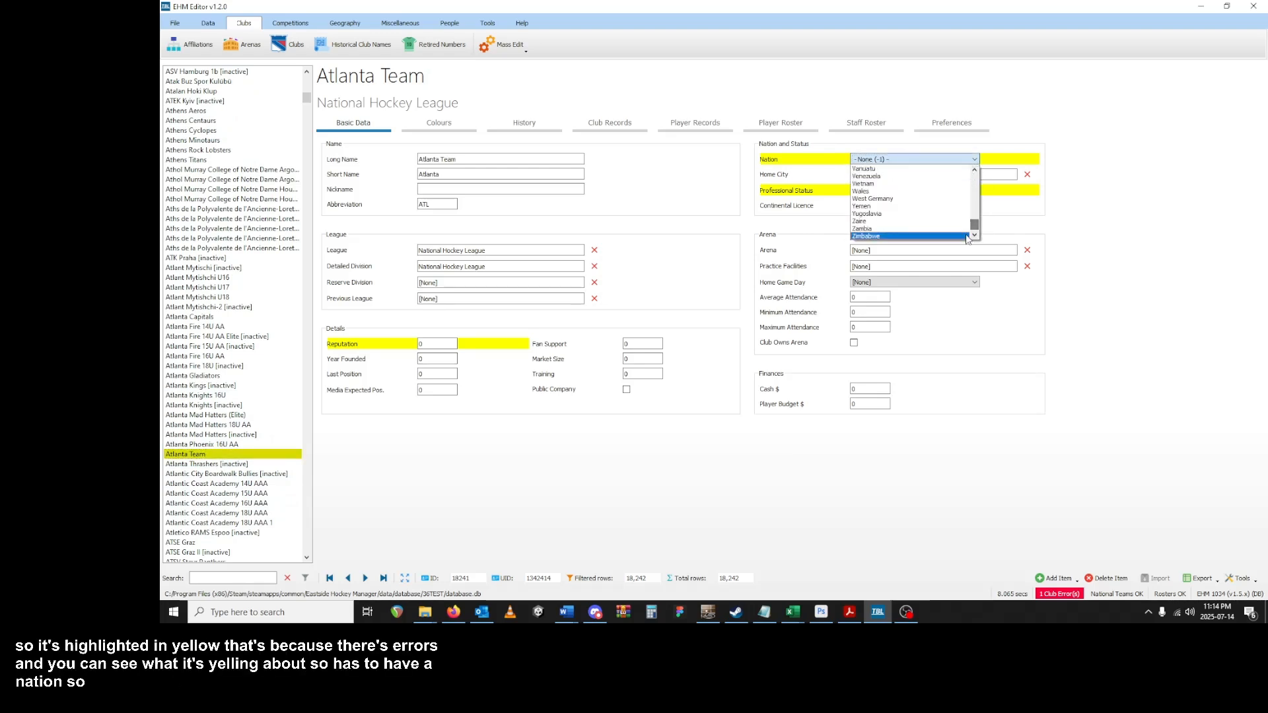
scroll(938, 236, down, 1)
scroll(938, 236, down, 2)
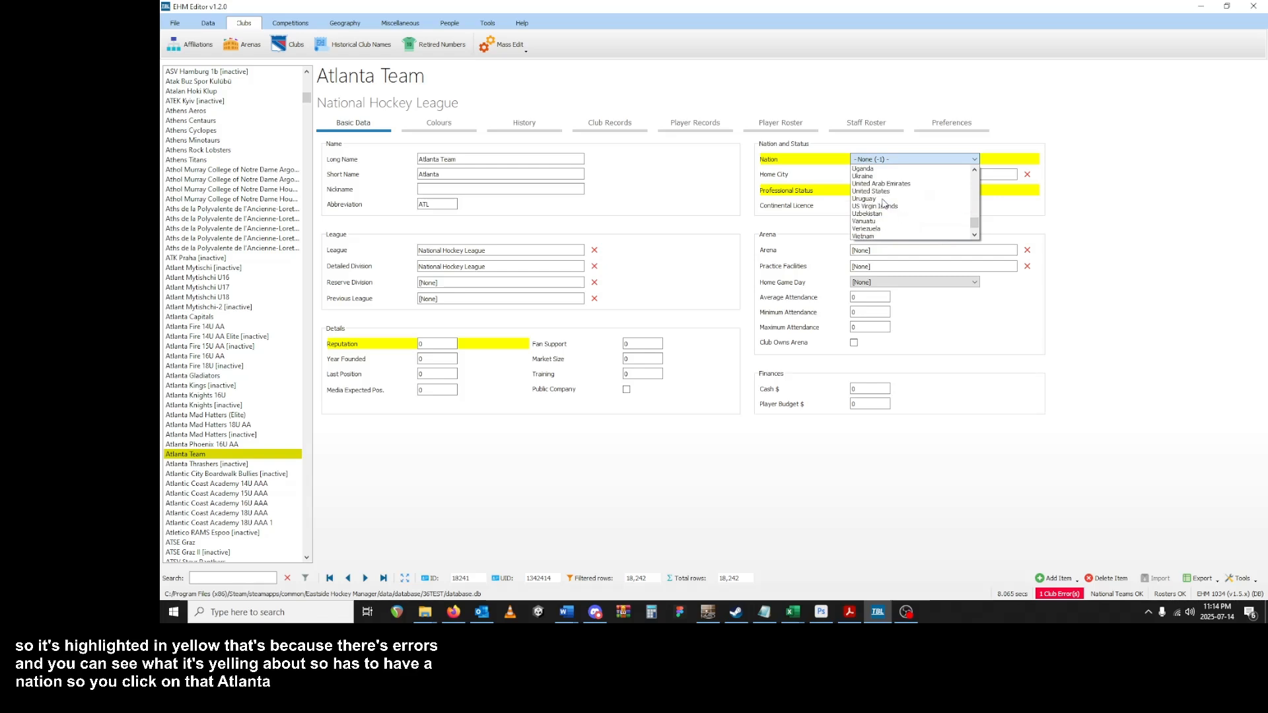
click(872, 191)
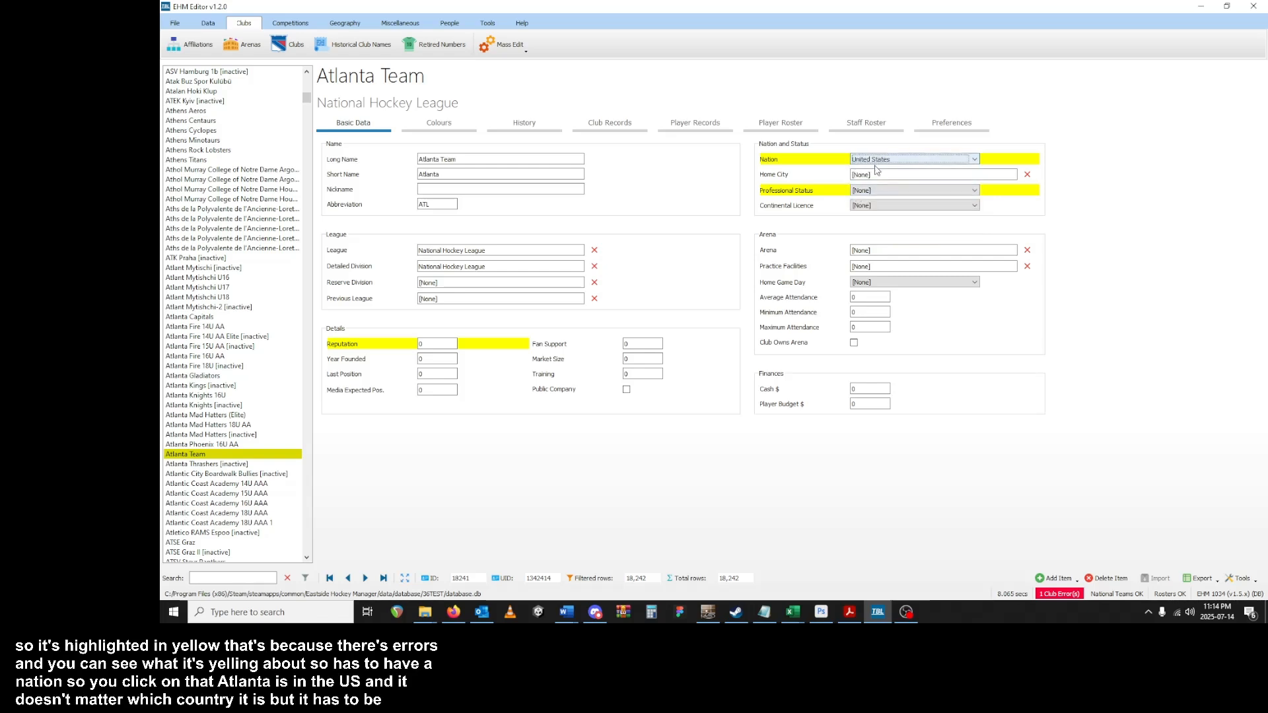
click(888, 191)
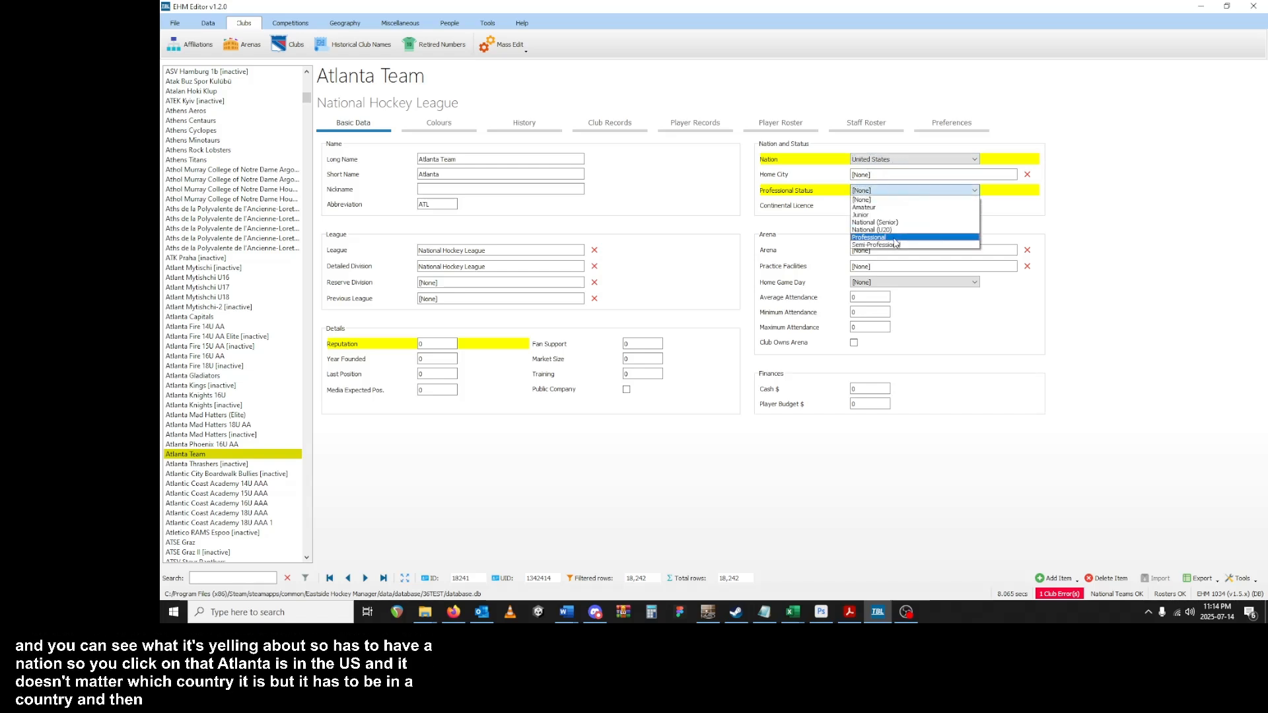
click(892, 238)
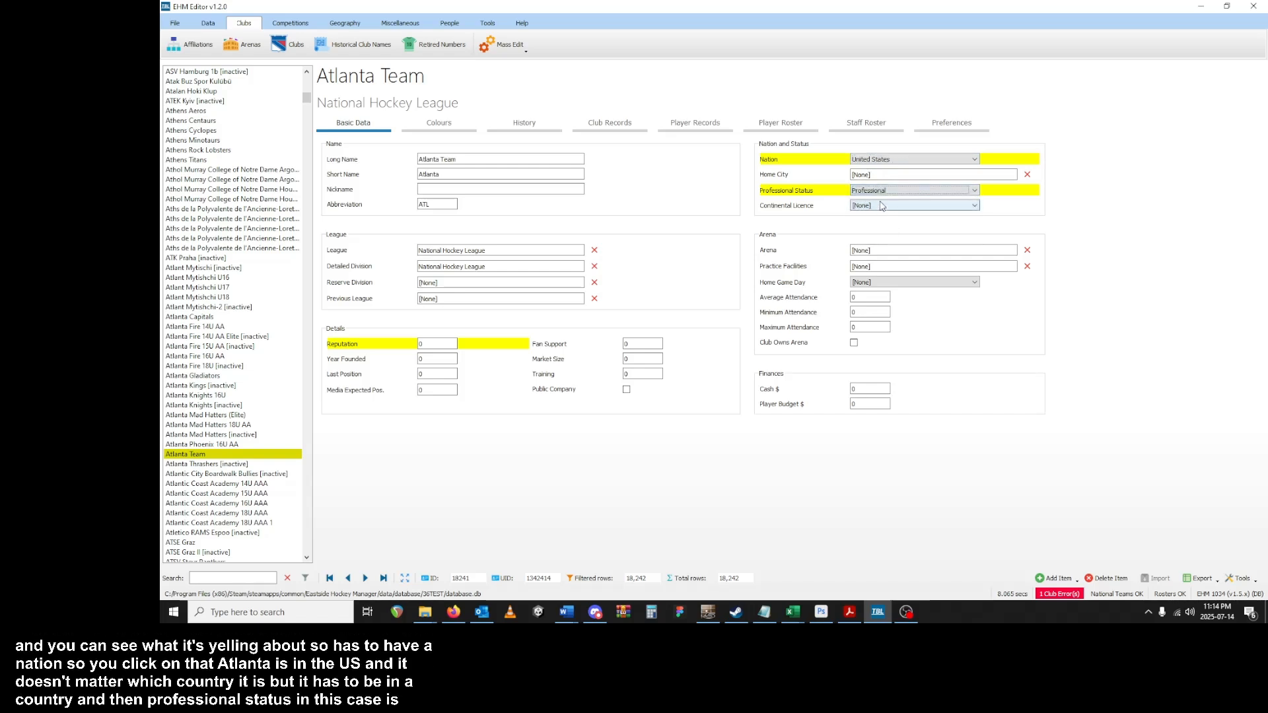
- Set Atlanta Team's reputation to 8000 and media expected position to 36, leaving year founded and last position at 0
drag(429, 344, 369, 339)
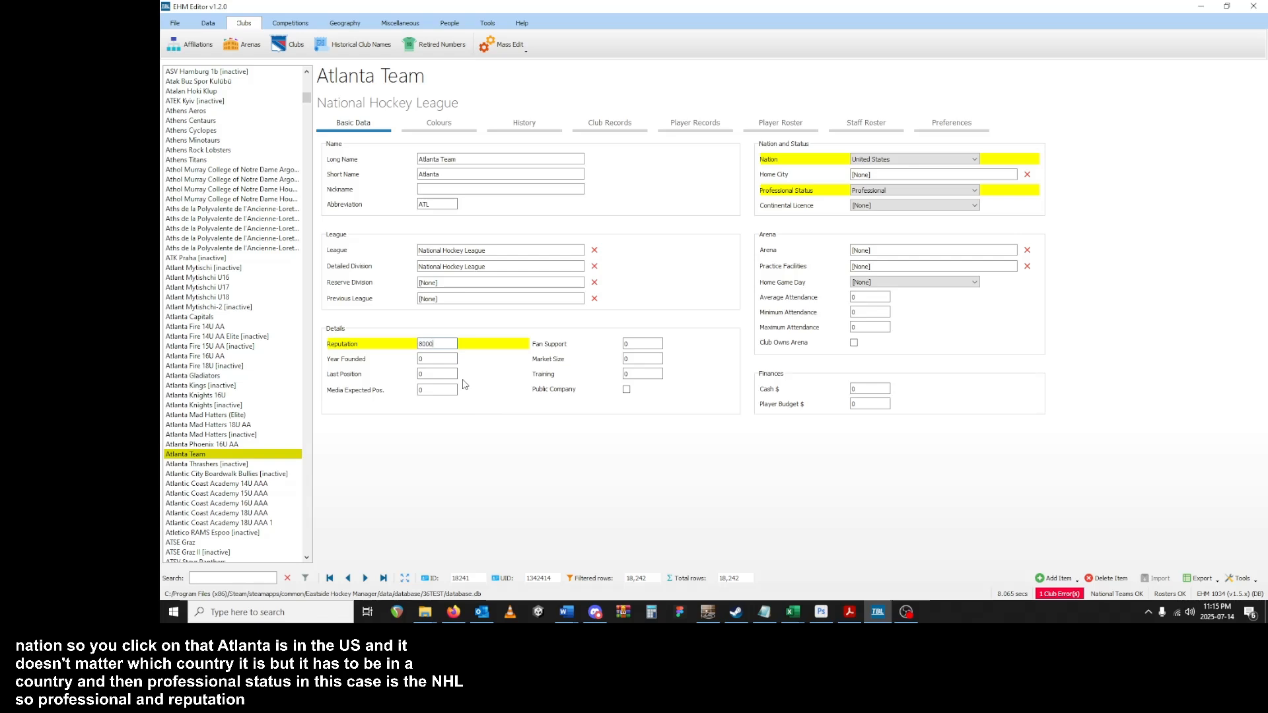
click(449, 362)
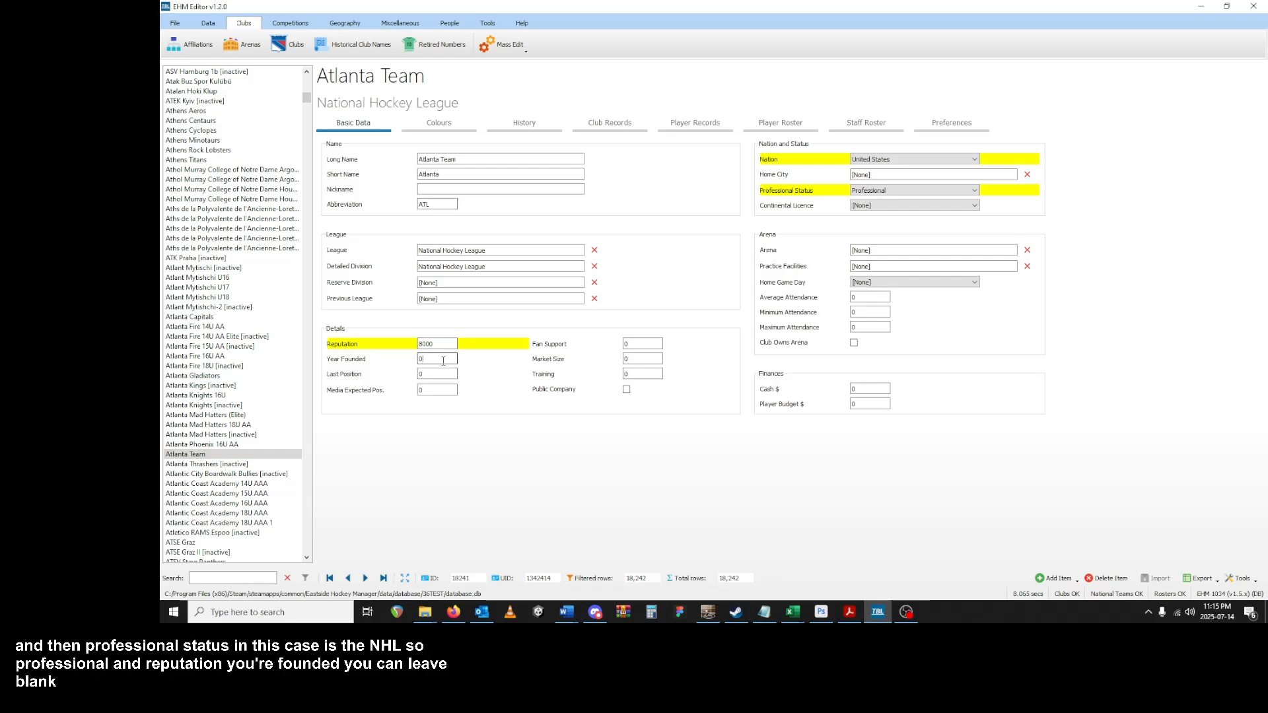
key(Tab)
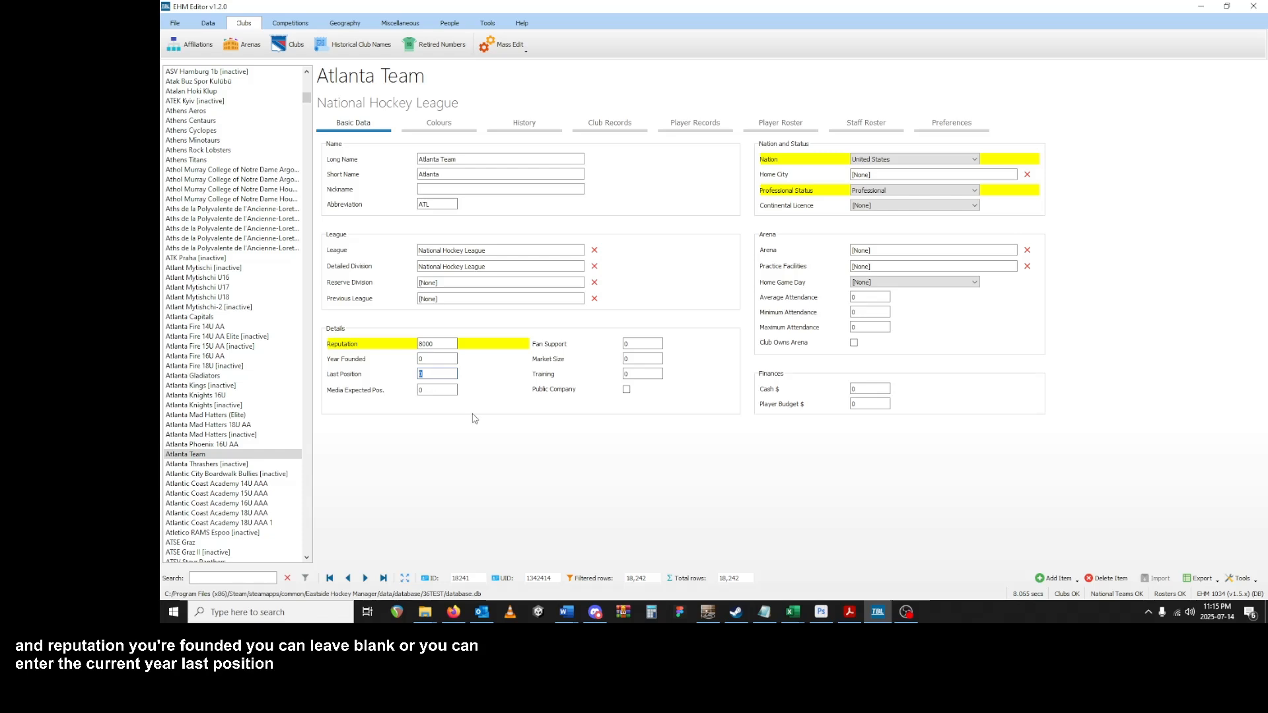
key(Tab)
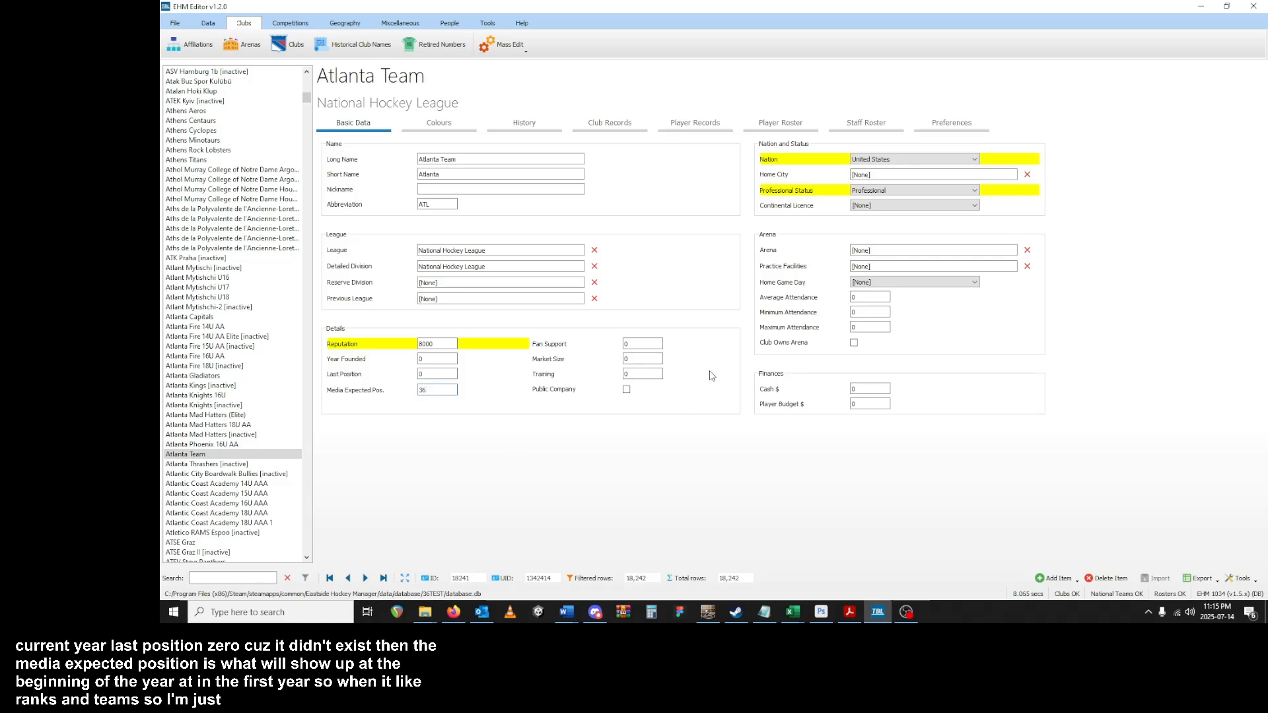
text(36)
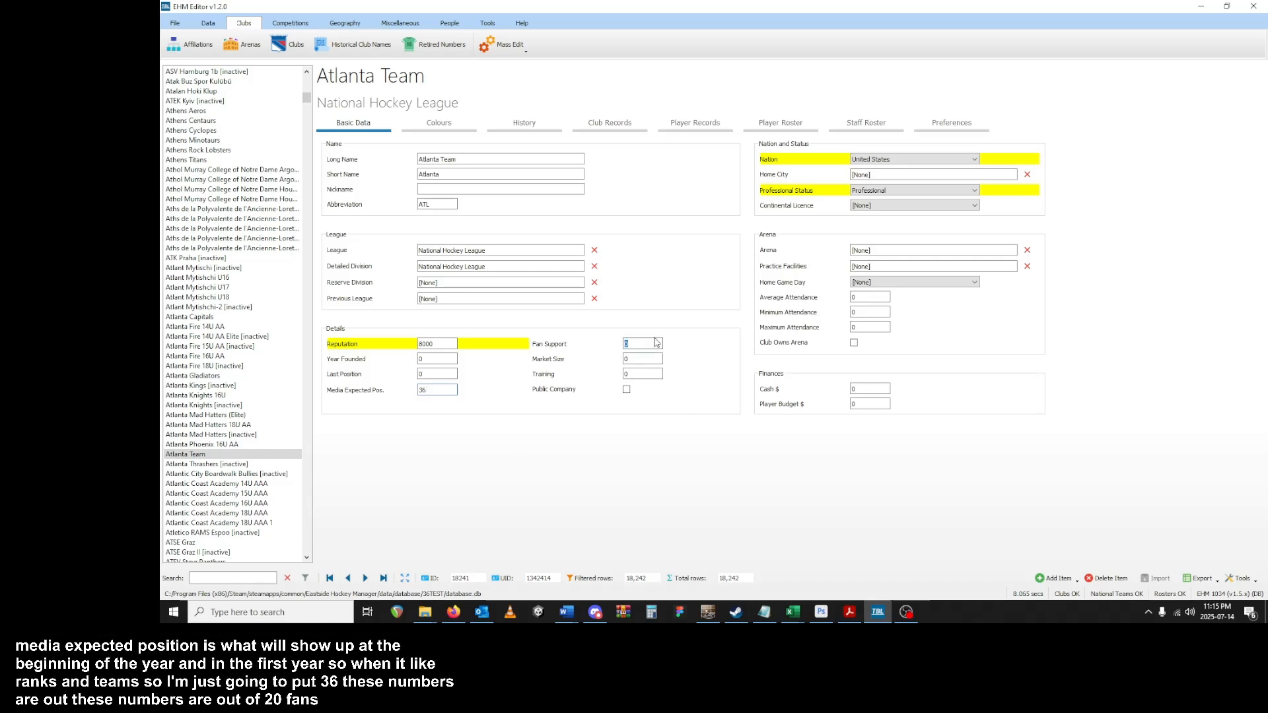
- Set Atlanta Team's fan support to 15, market size to 18 and training to 19
text(15)
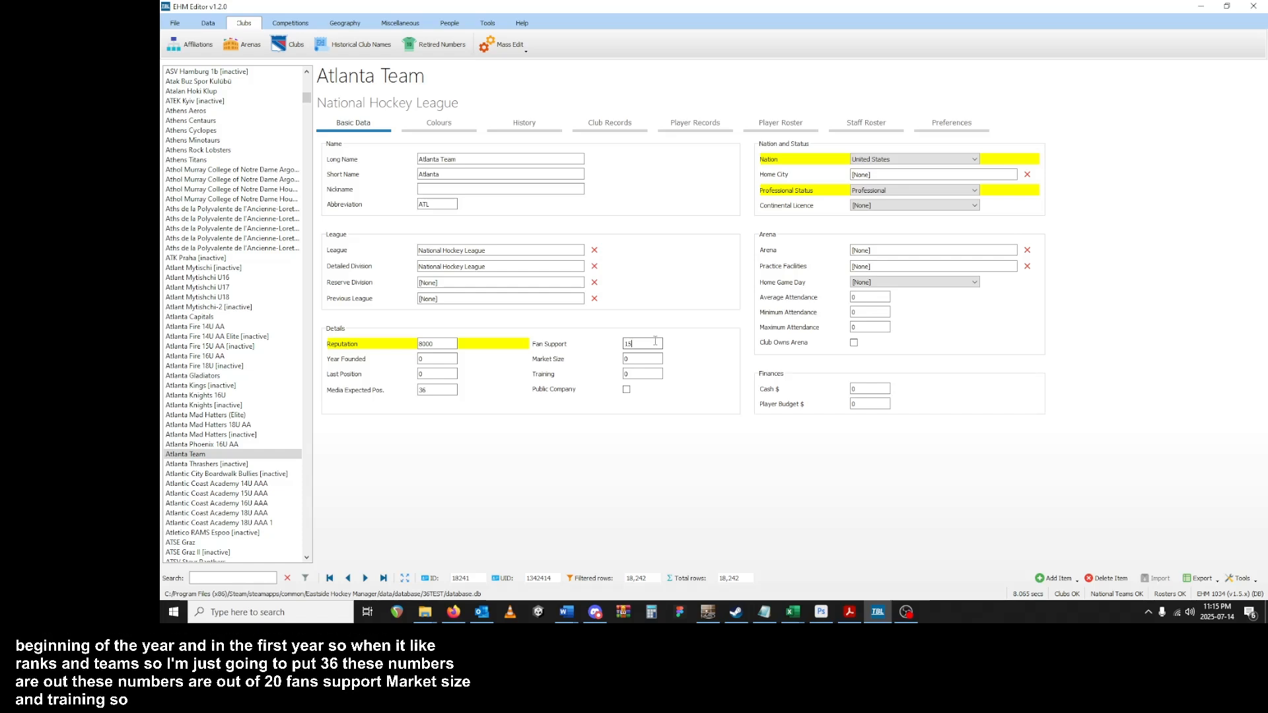
key(Tab)
text(1)
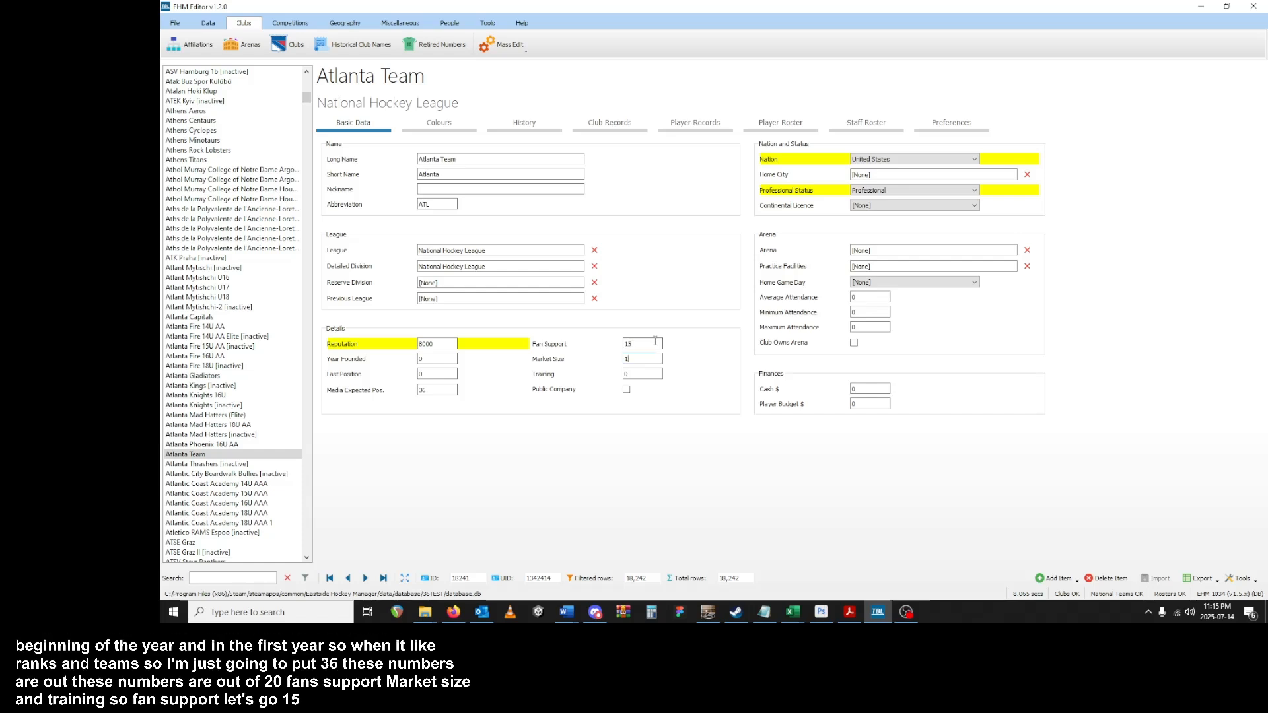
text(8)
key(Tab)
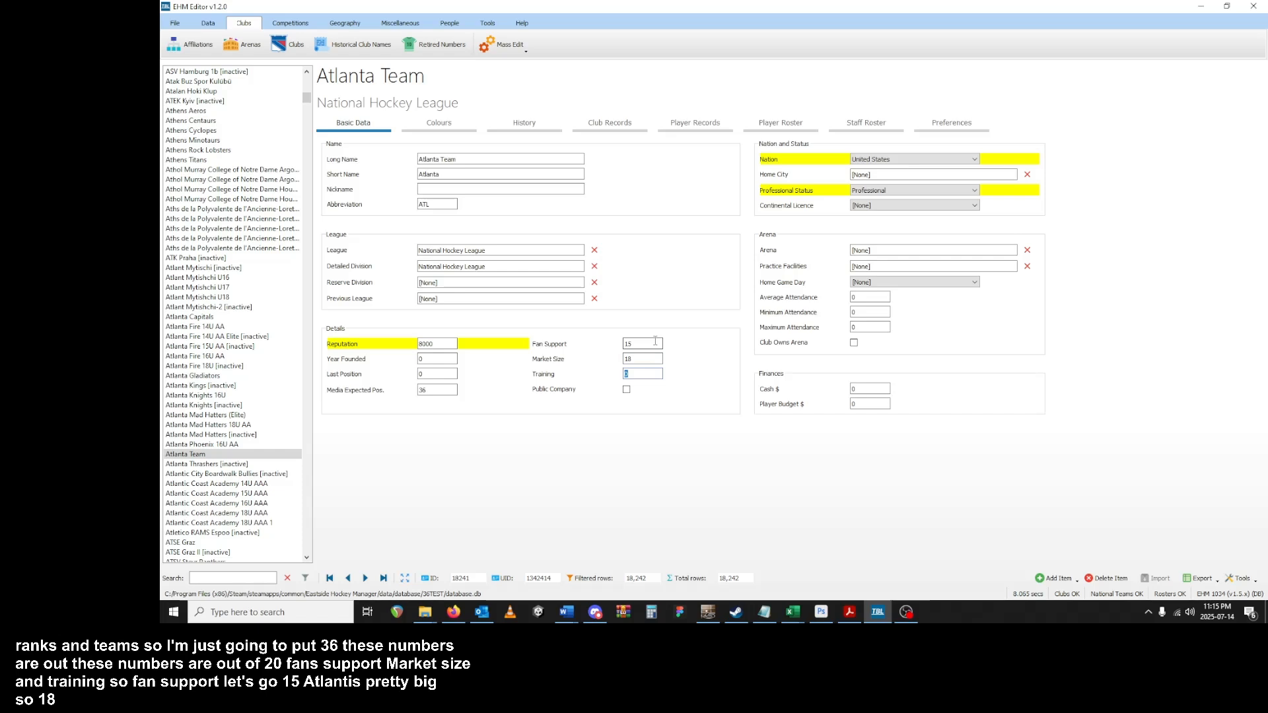
text(19)
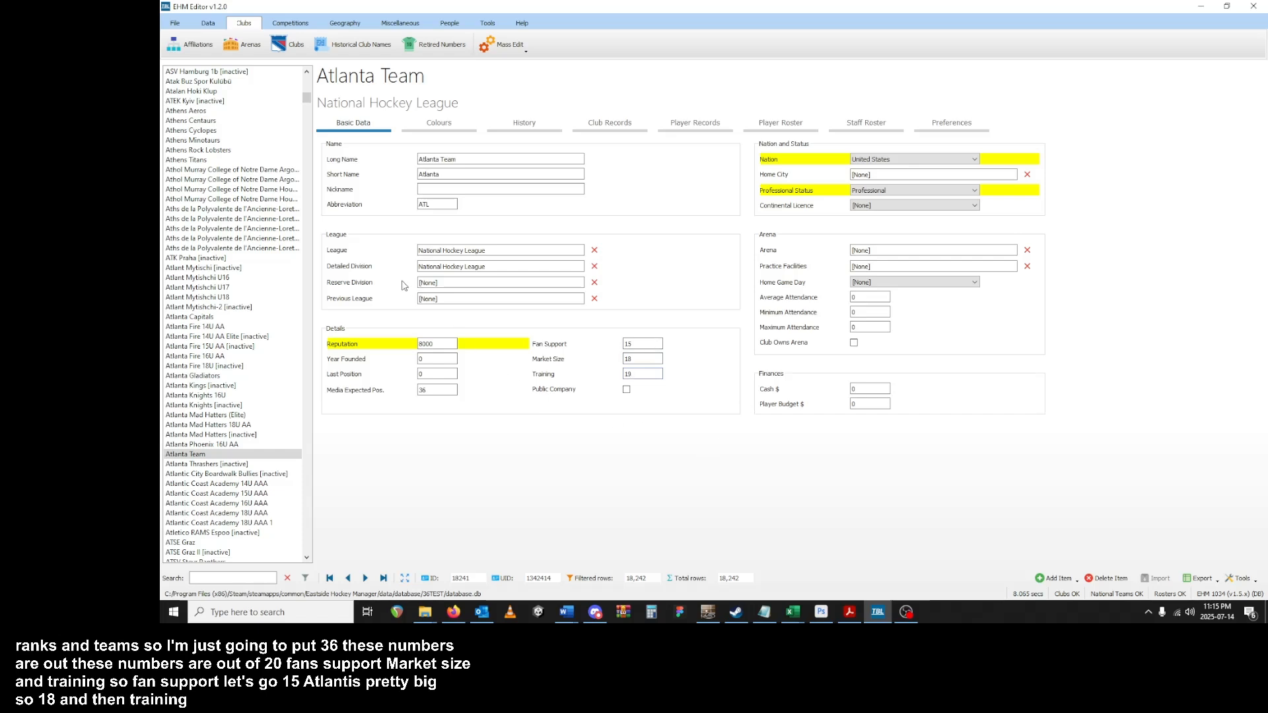
- Keep National Hockey League as the league and set the detailed division to National Hockey League Metropolitan Division
click(464, 250)
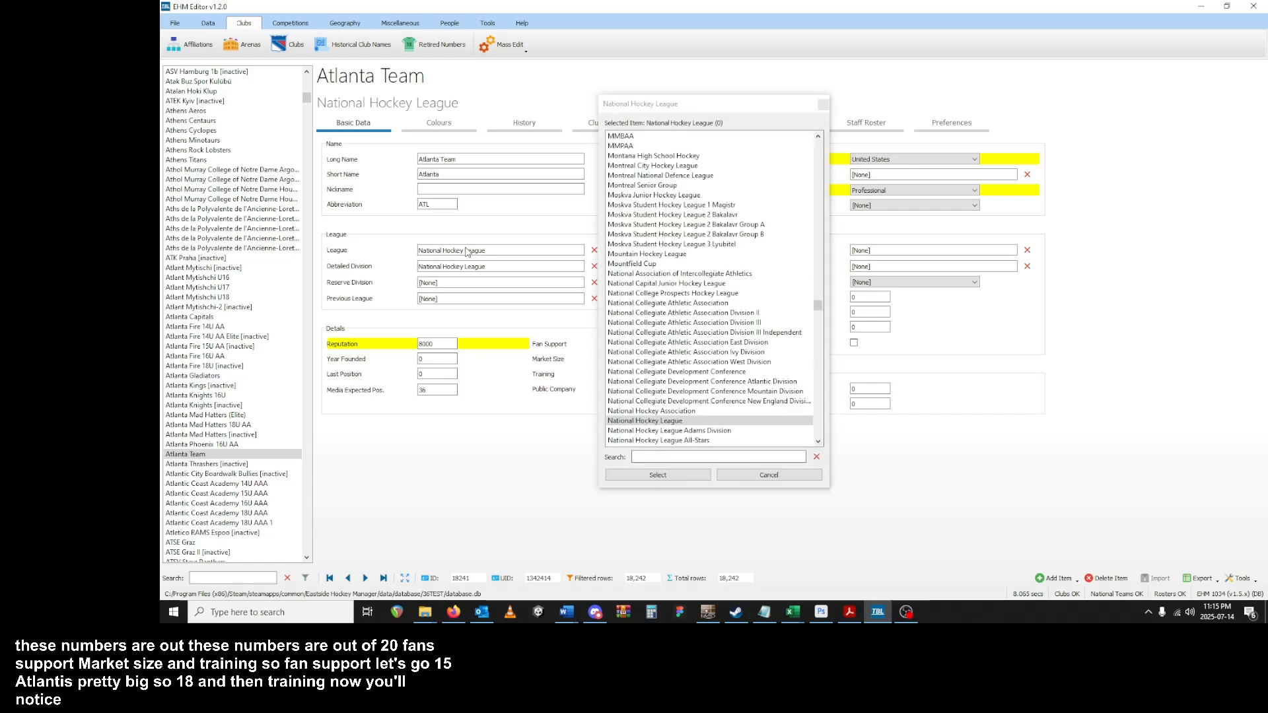
double_click(647, 421)
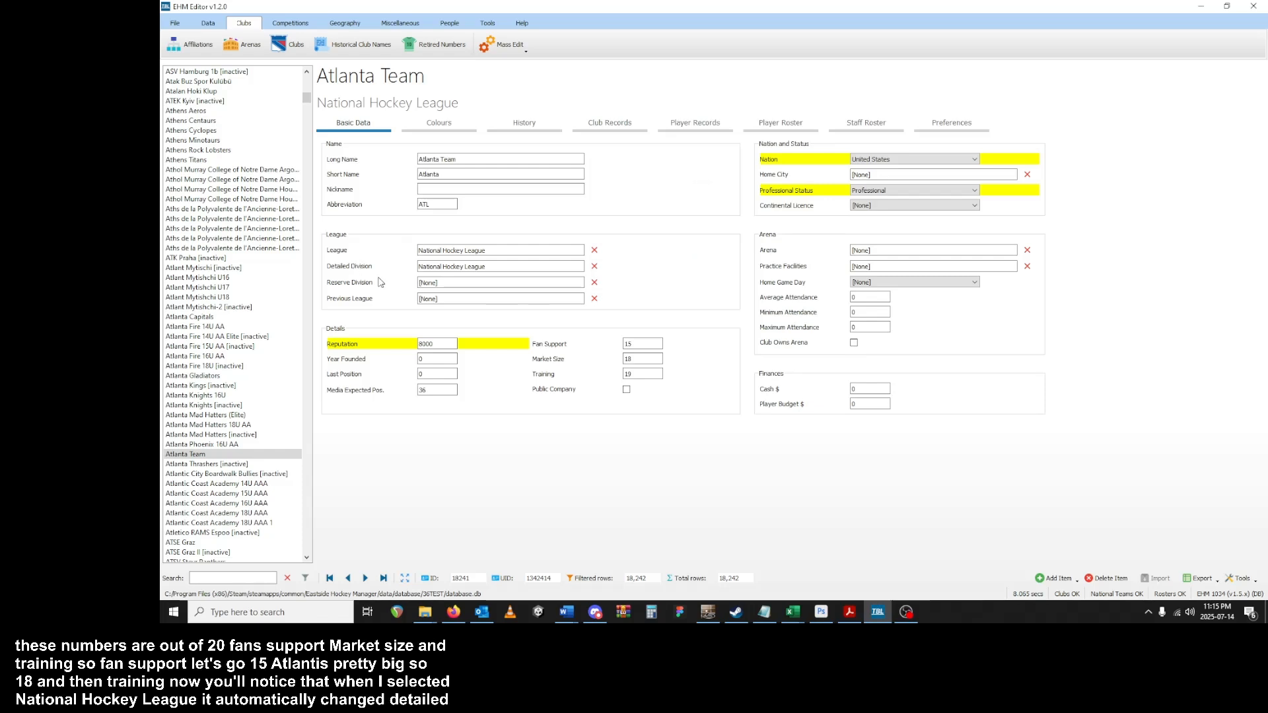
double_click(480, 268)
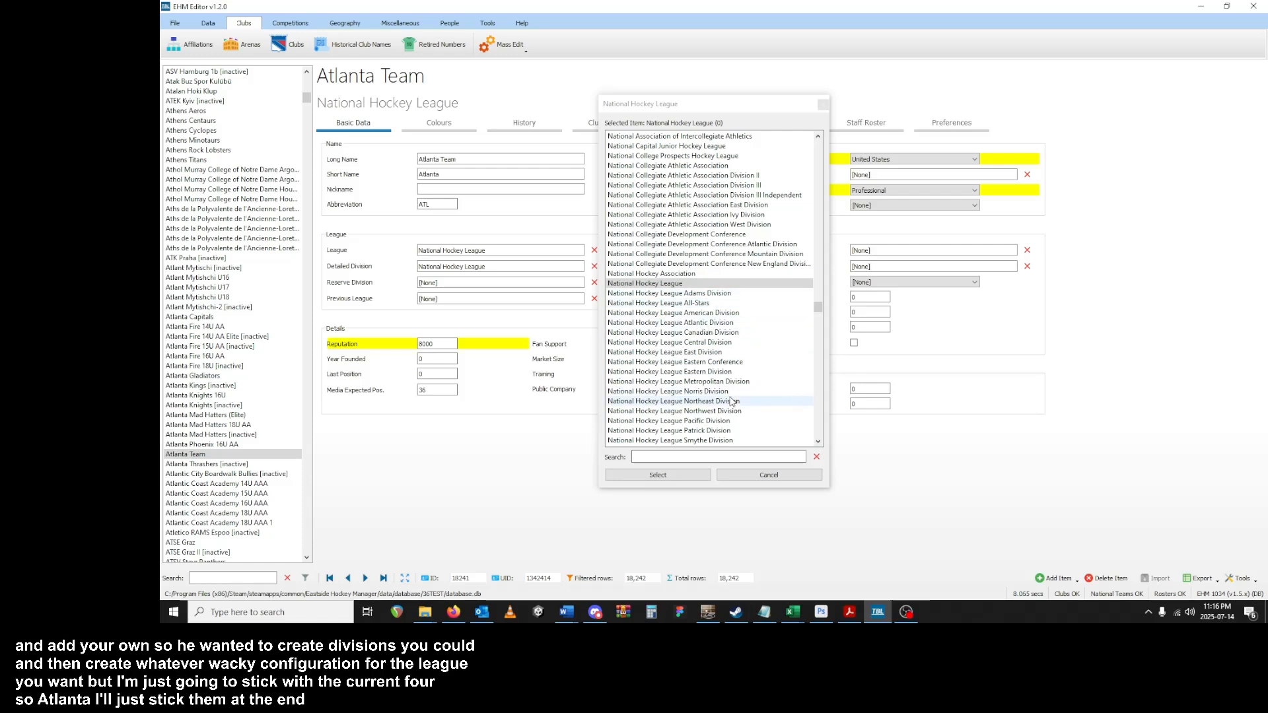
double_click(713, 382)
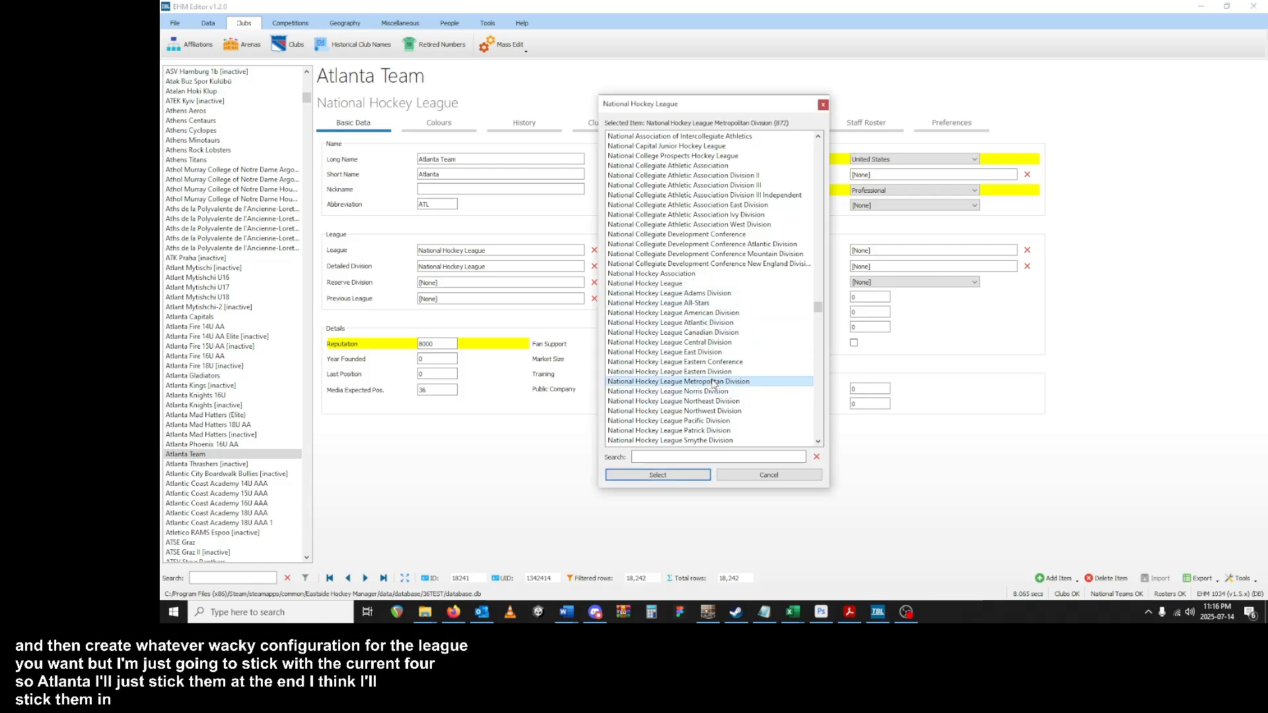
- Set the previous league to National Hockey League and reload the Atlanta Team record to recheck its errors
click(447, 302)
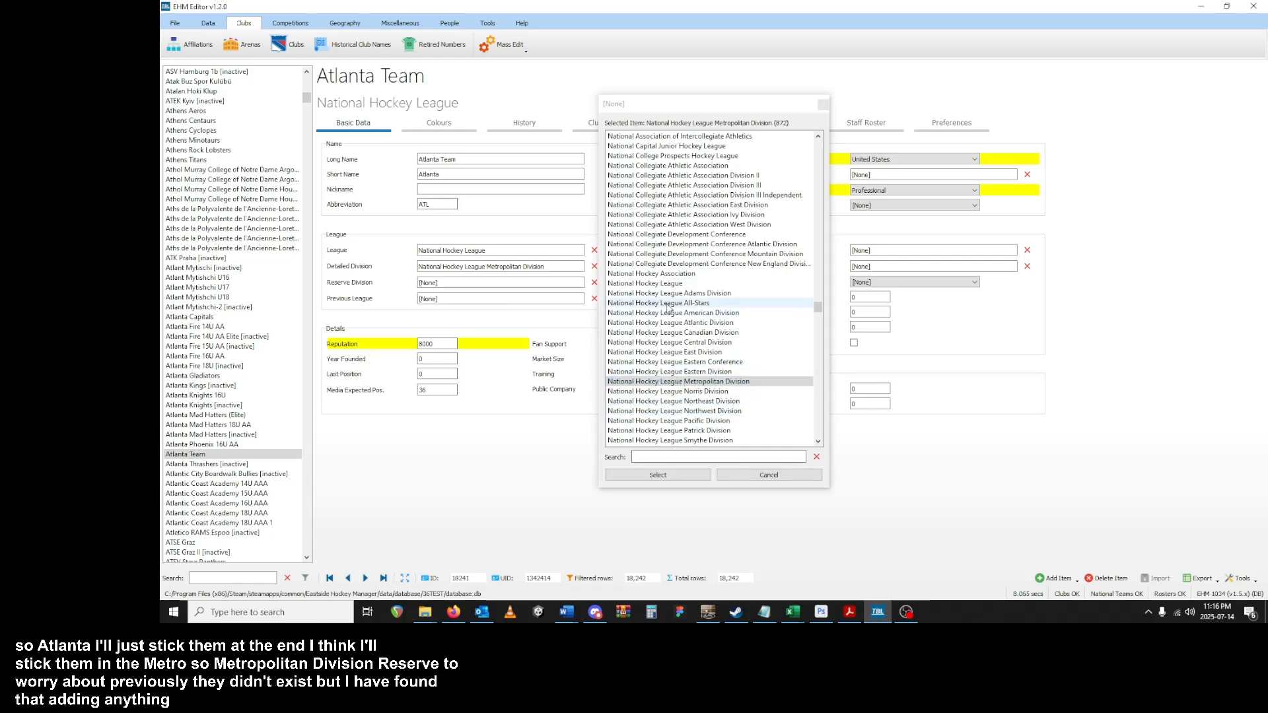
double_click(658, 284)
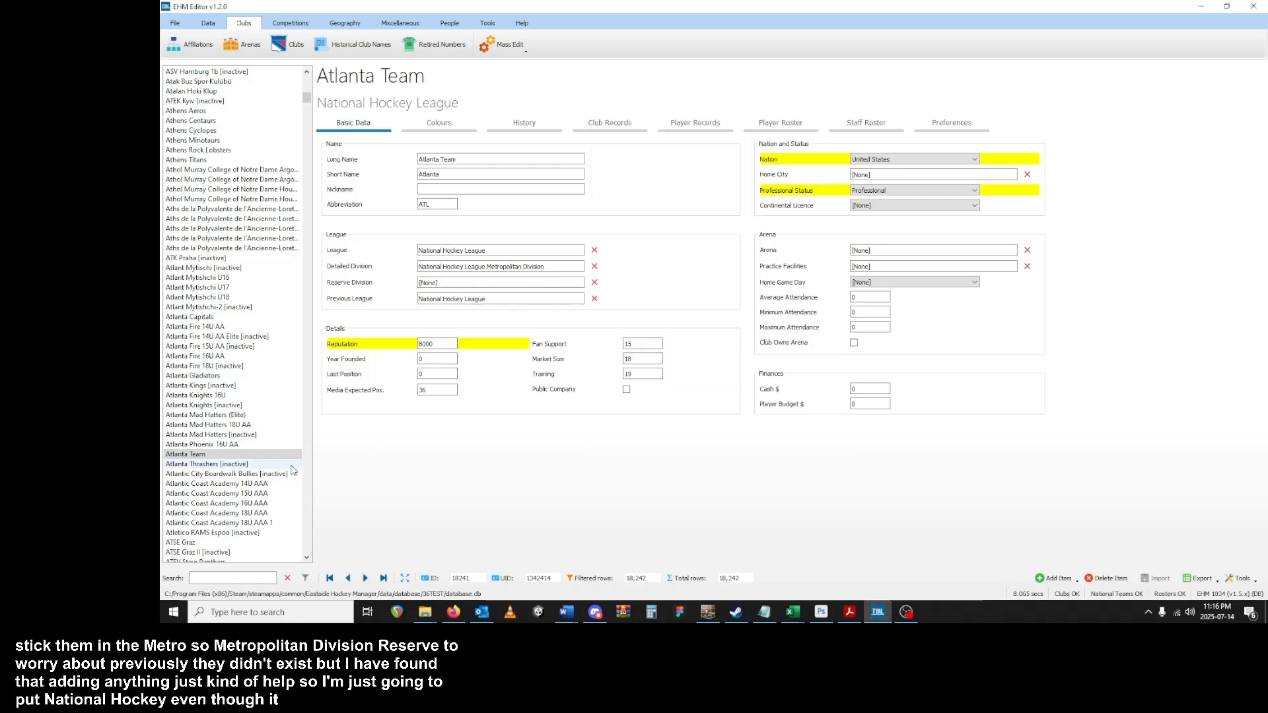
click(233, 464)
click(234, 455)
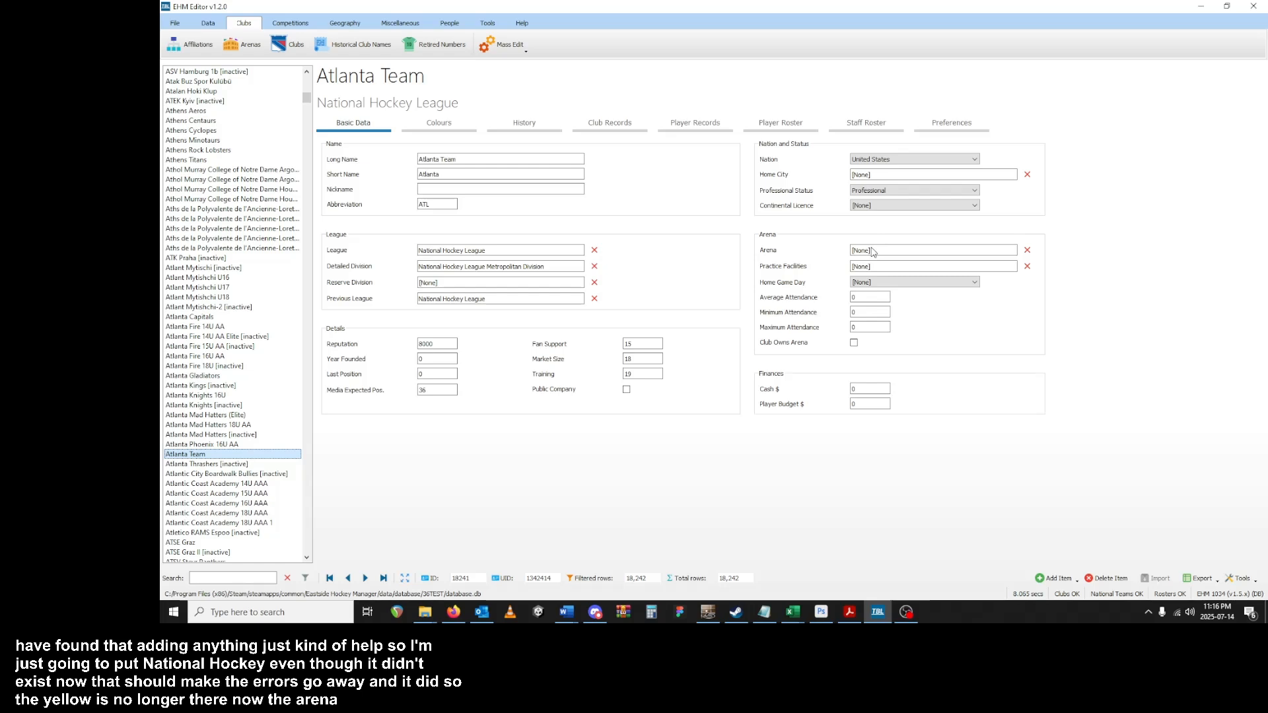
- Set Atlanta Team's arena and practice facilities to Amalie Arena
click(237, 50)
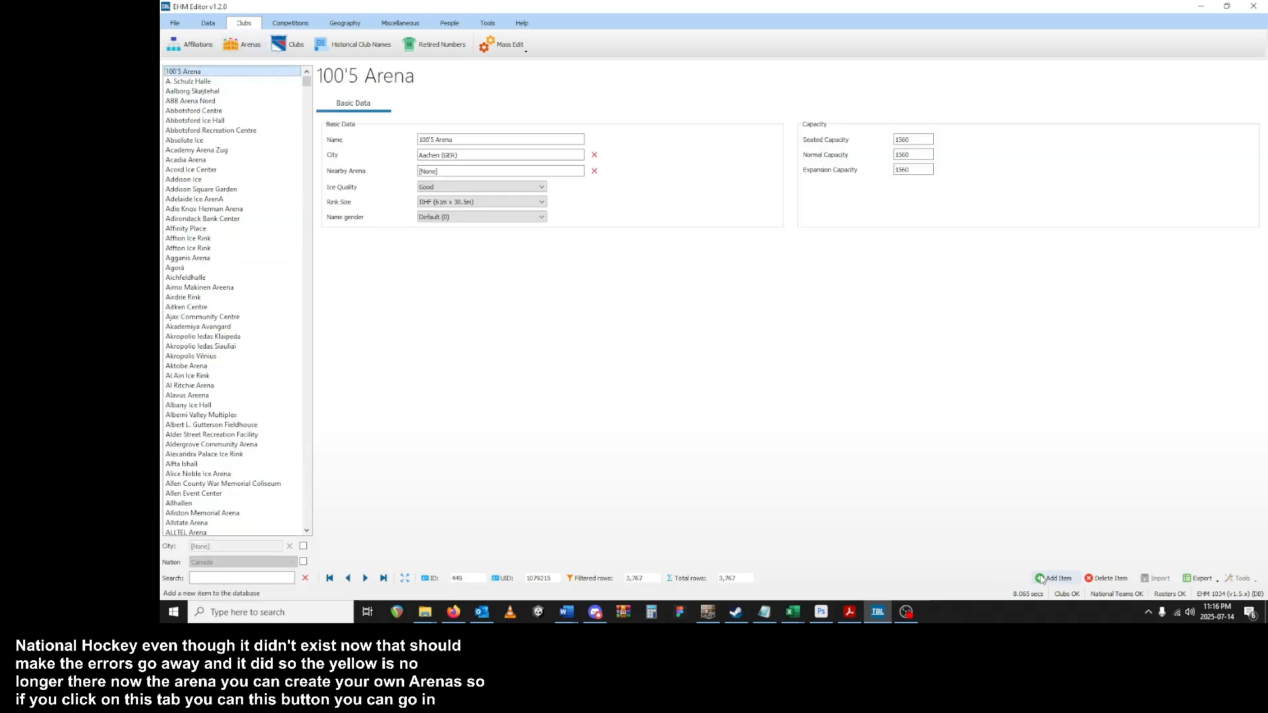
click(290, 44)
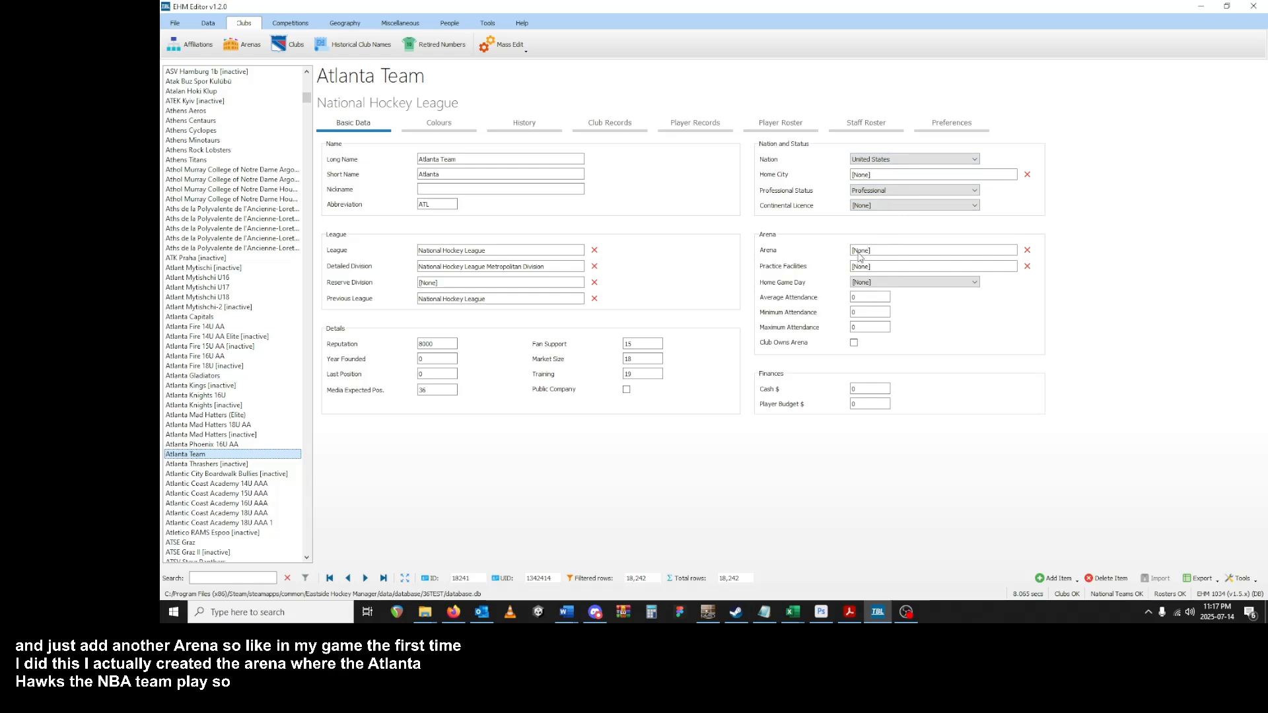
click(858, 252)
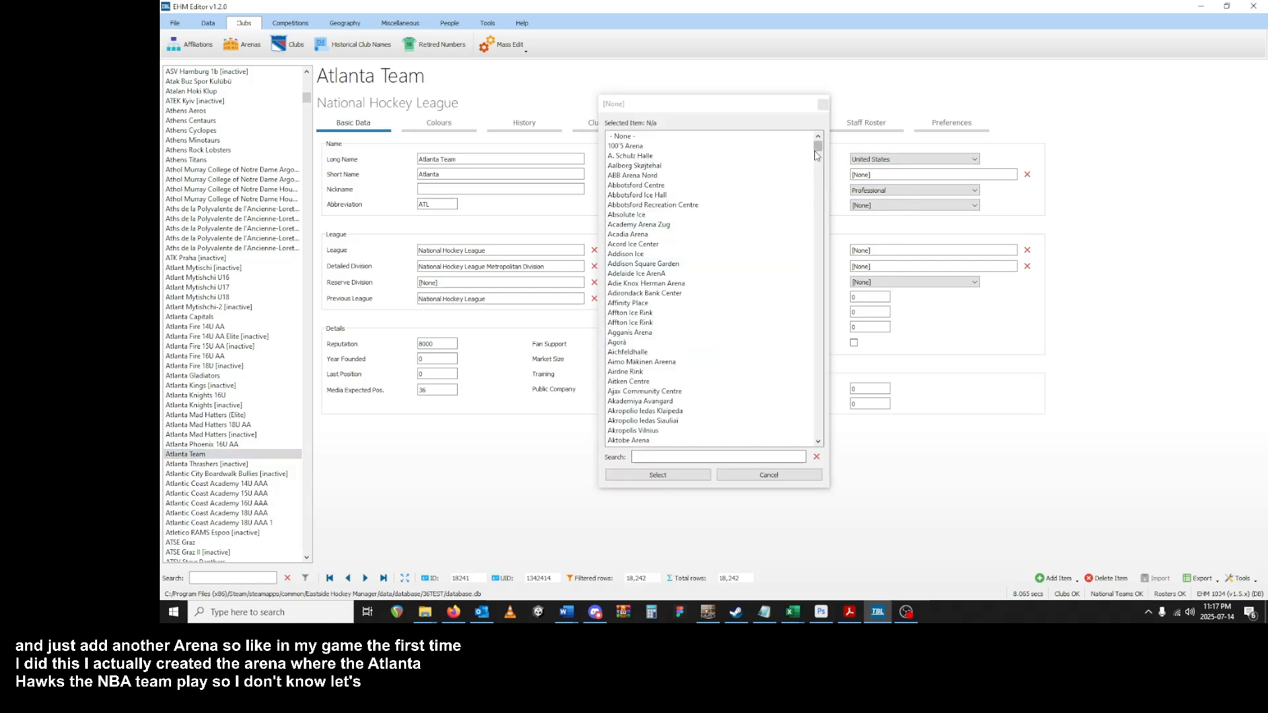
click(675, 458)
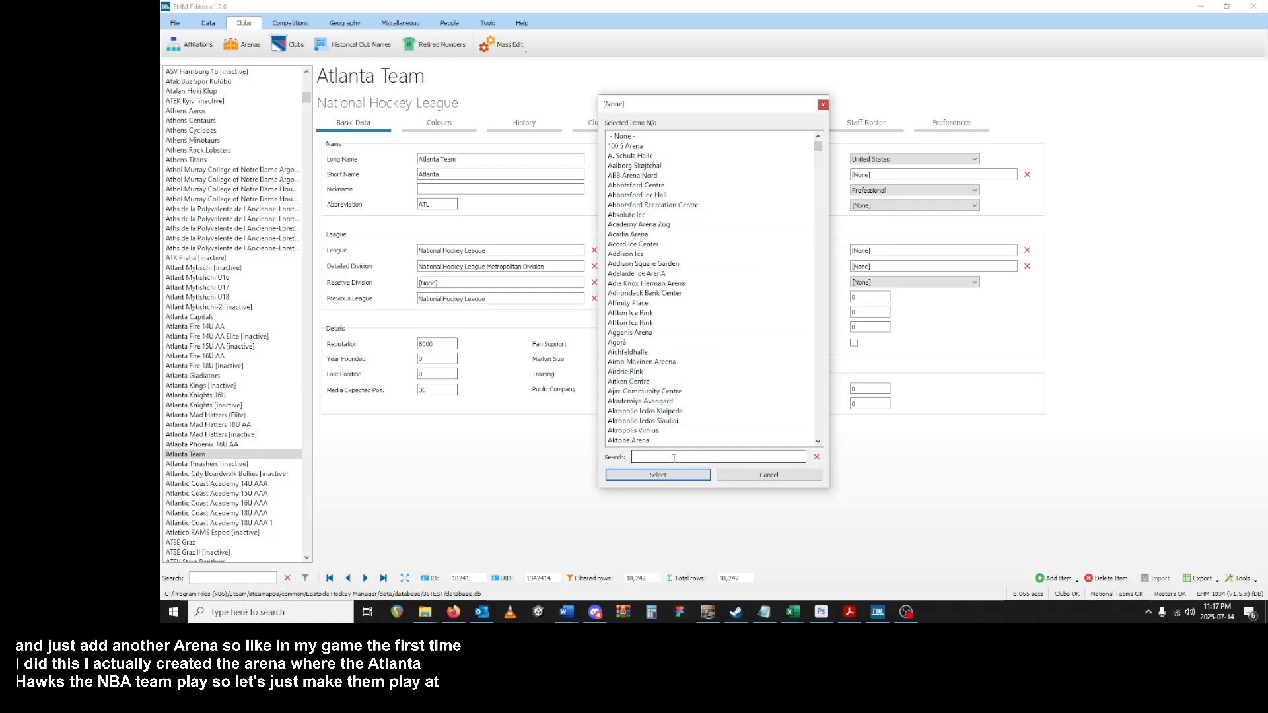
text(amalie)
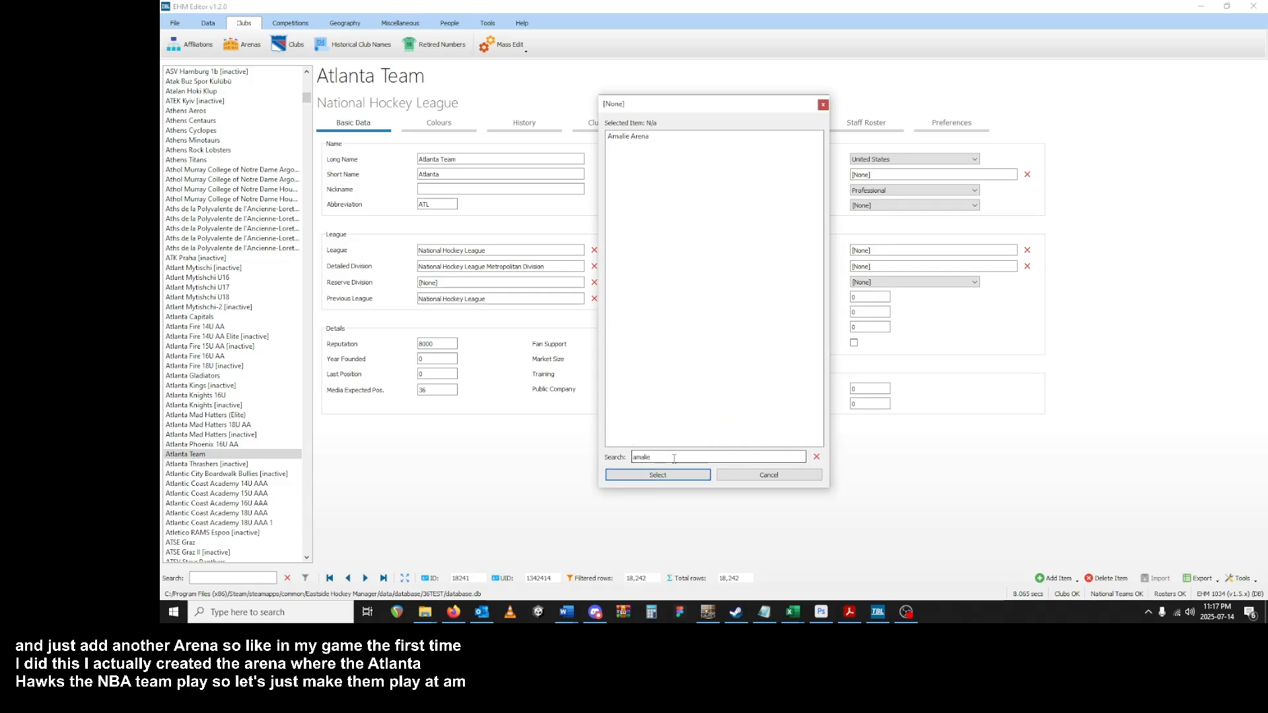
double_click(659, 136)
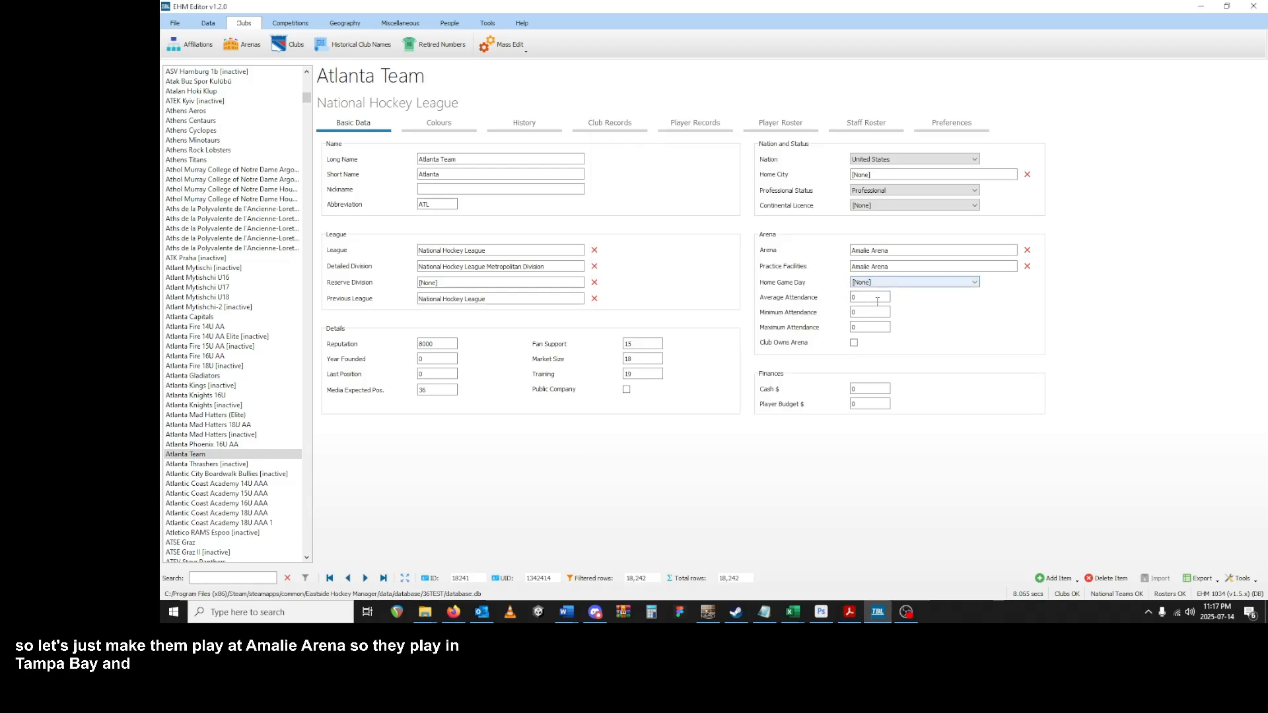
- Set Atlanta Team's average attendance to 10000, minimum attendance to 8000 and maximum attendance to 18000
double_click(870, 297)
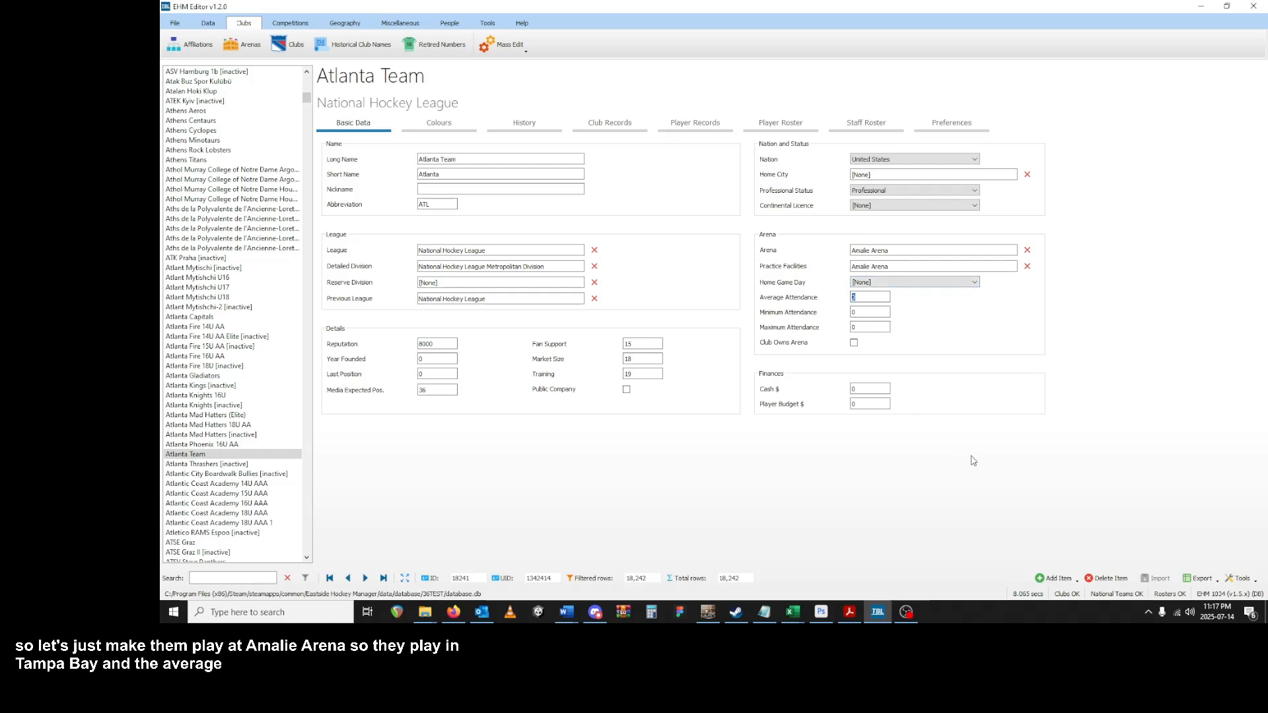
text(10000)
key(Tab)
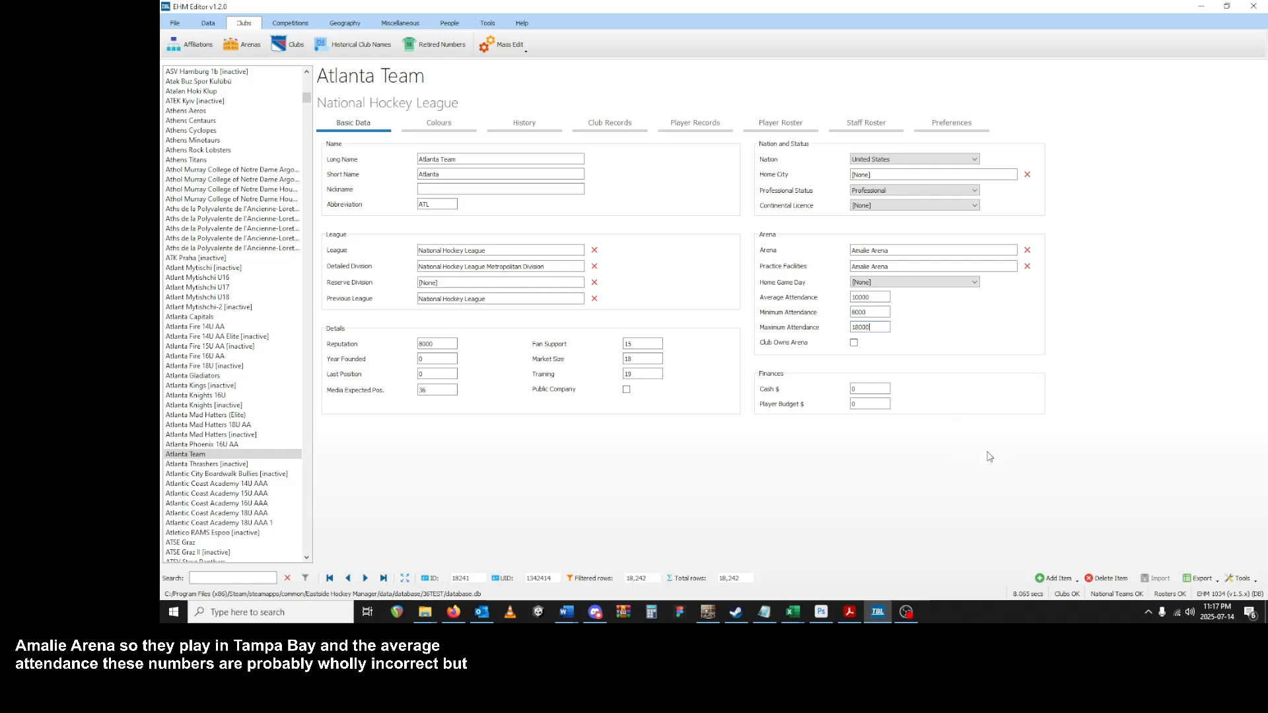
- Set Atlanta Team's home city to Atlanta (GA, USA)
click(870, 178)
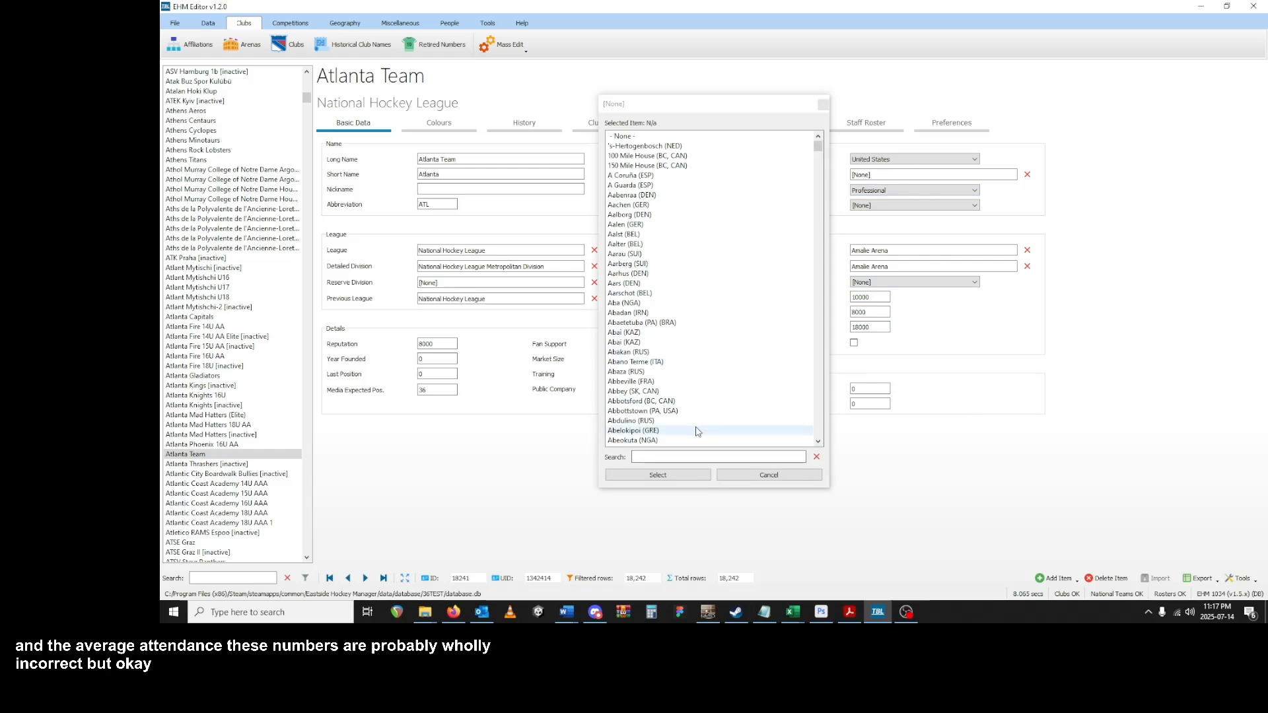
text(atlant)
double_click(703, 138)
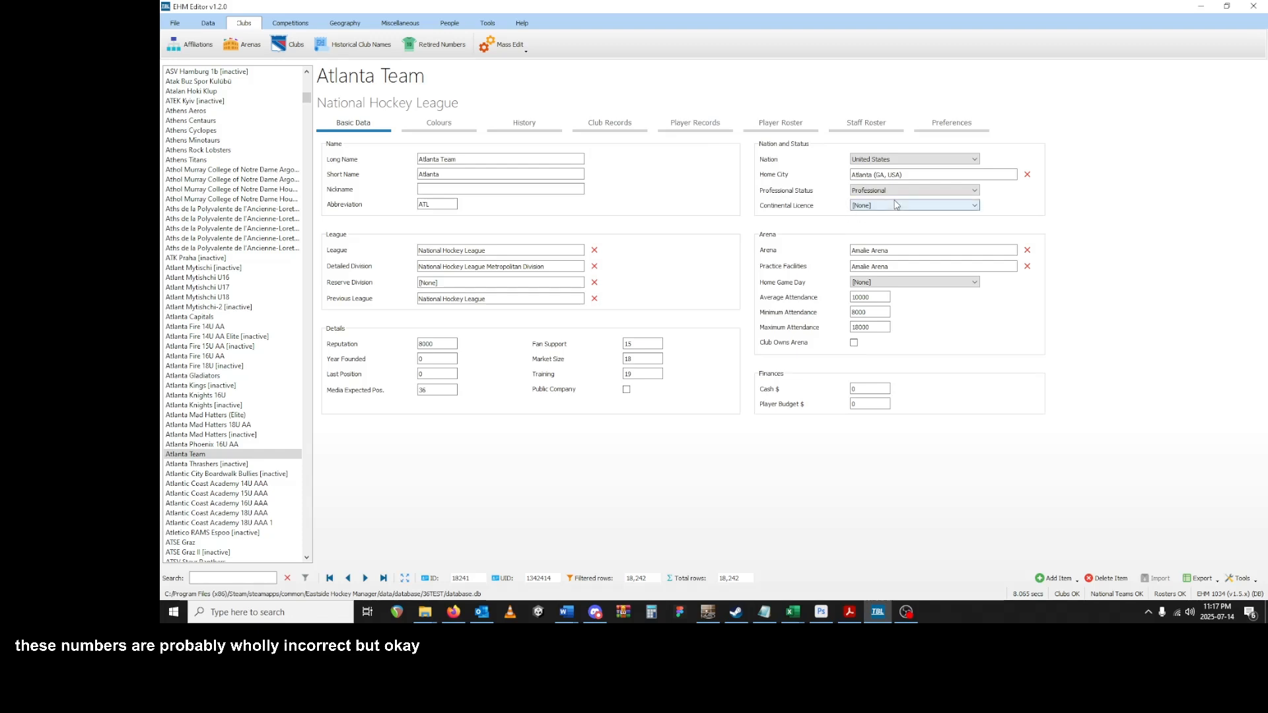
- Review Atlanta Team's colours, history, club and player records, staff roster and preferences, and return to its basic data
click(437, 124)
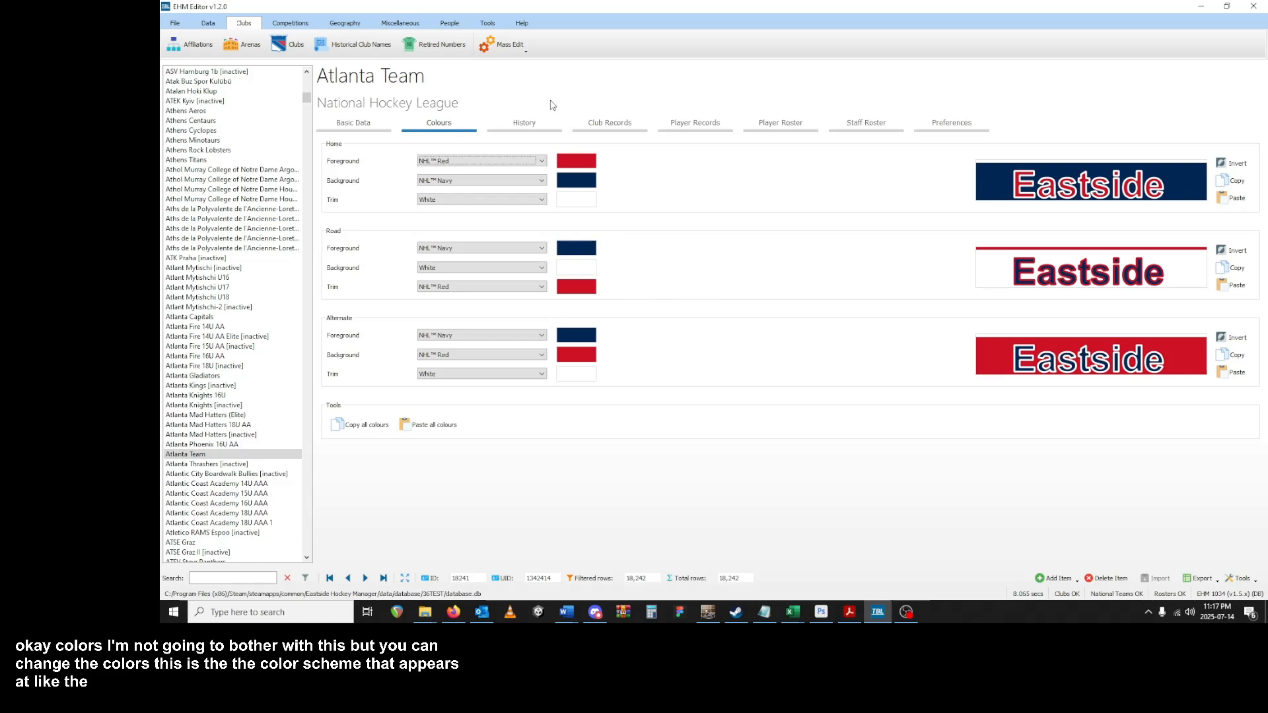
click(524, 123)
click(605, 125)
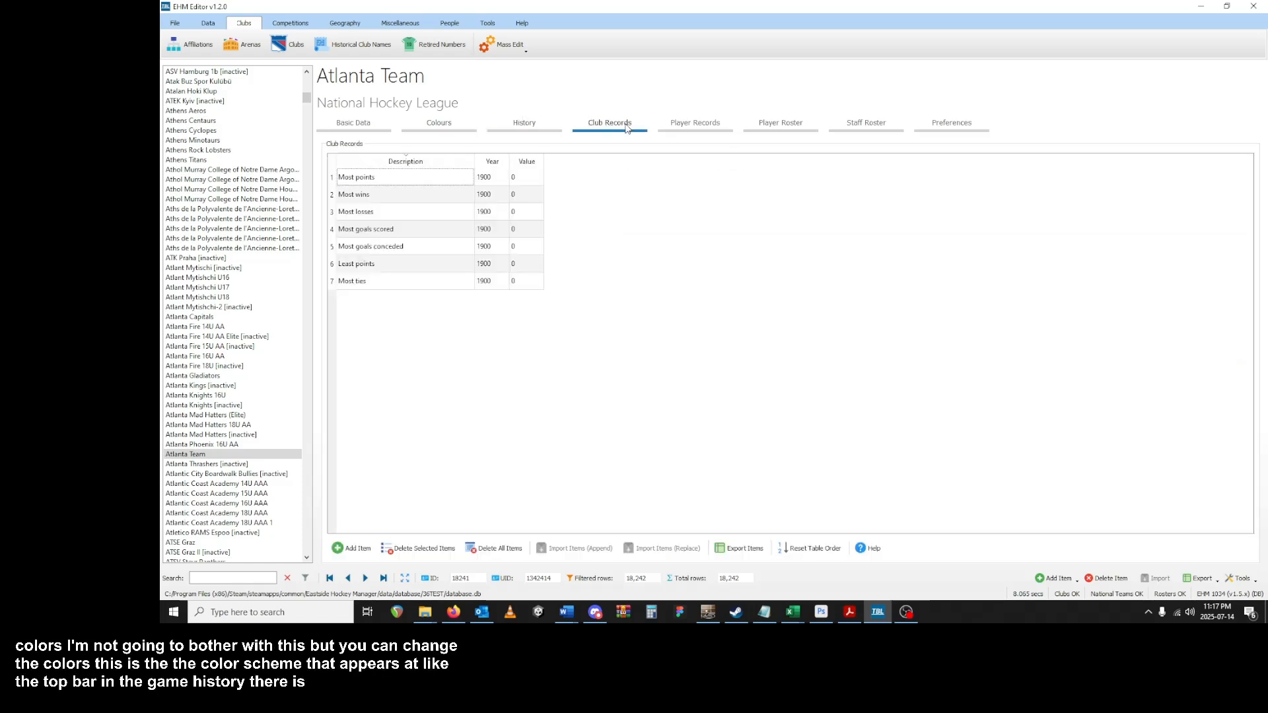
click(709, 127)
click(861, 128)
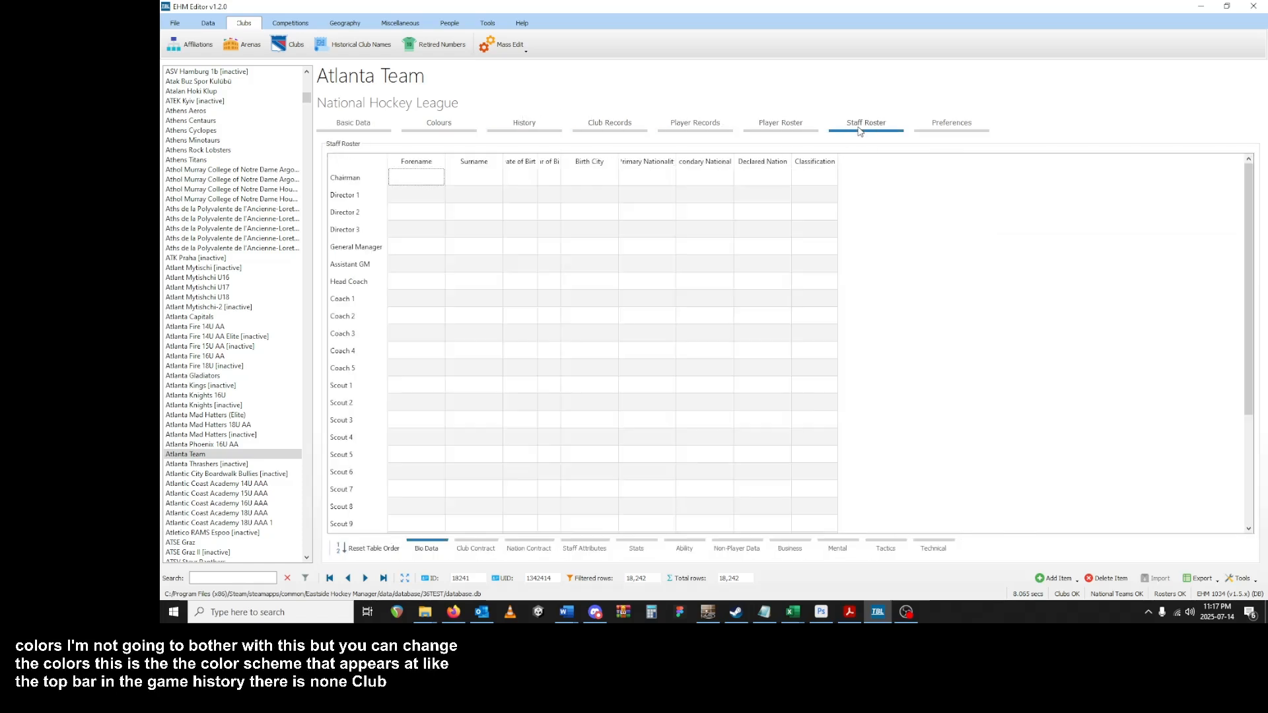
click(921, 129)
click(374, 123)
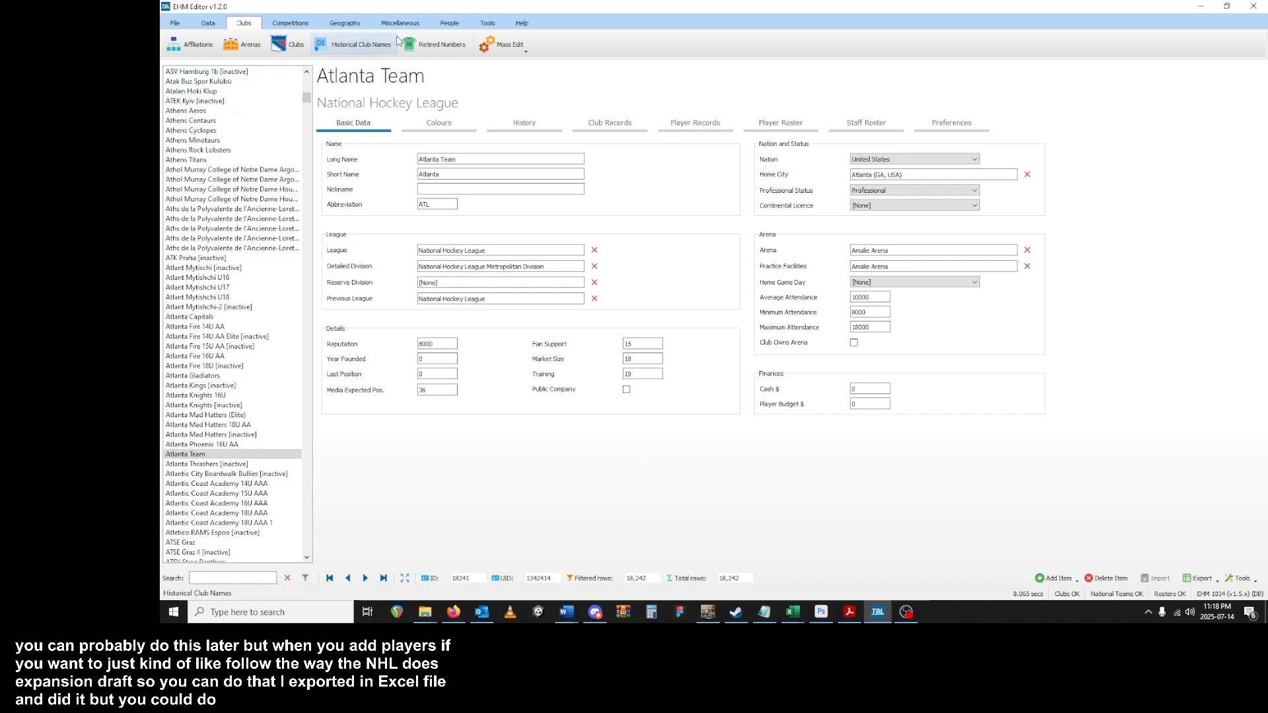
click(450, 23)
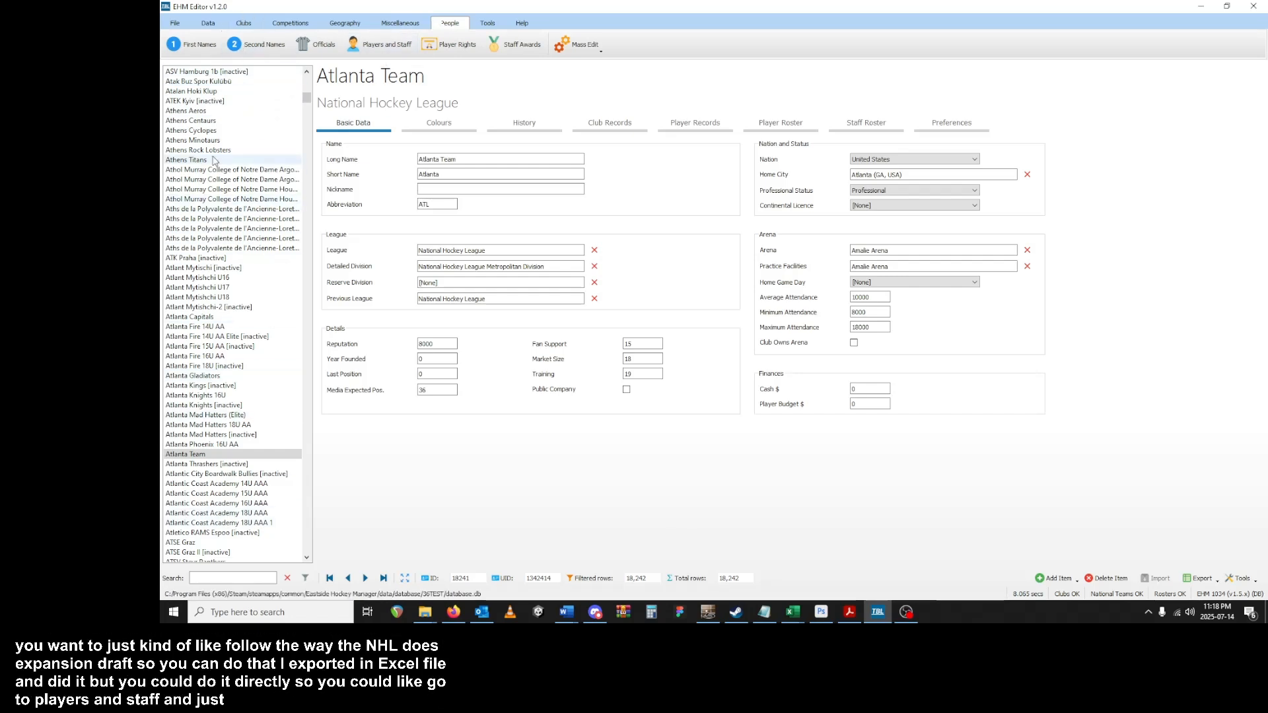
click(243, 23)
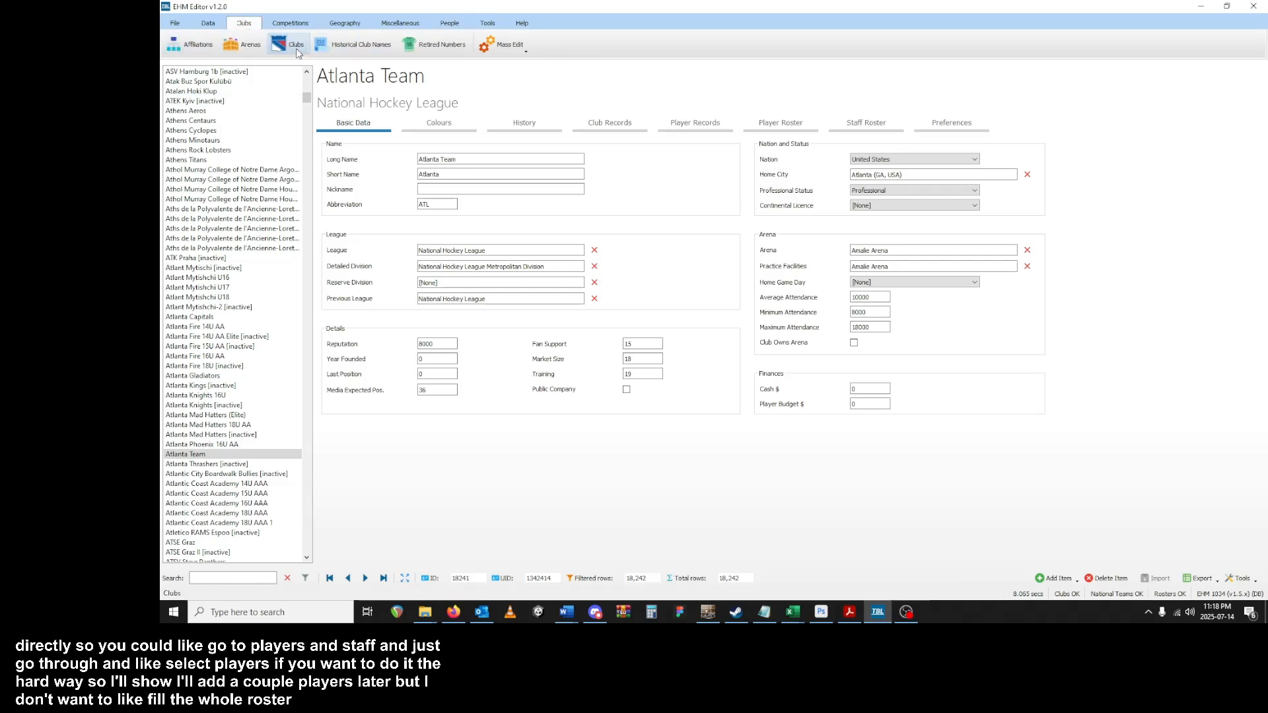
click(201, 456)
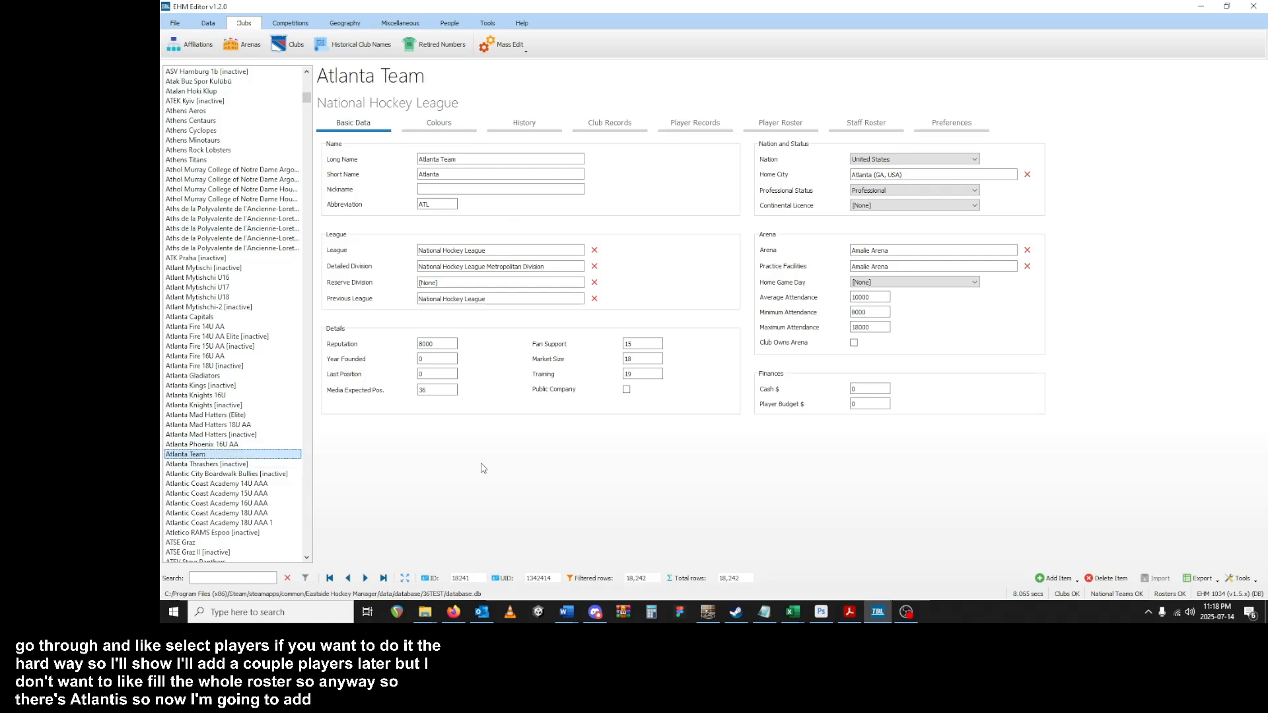
- Add a new blank club with long name Quebec Team, short name Quebec and abbreviation QUE
click(1070, 582)
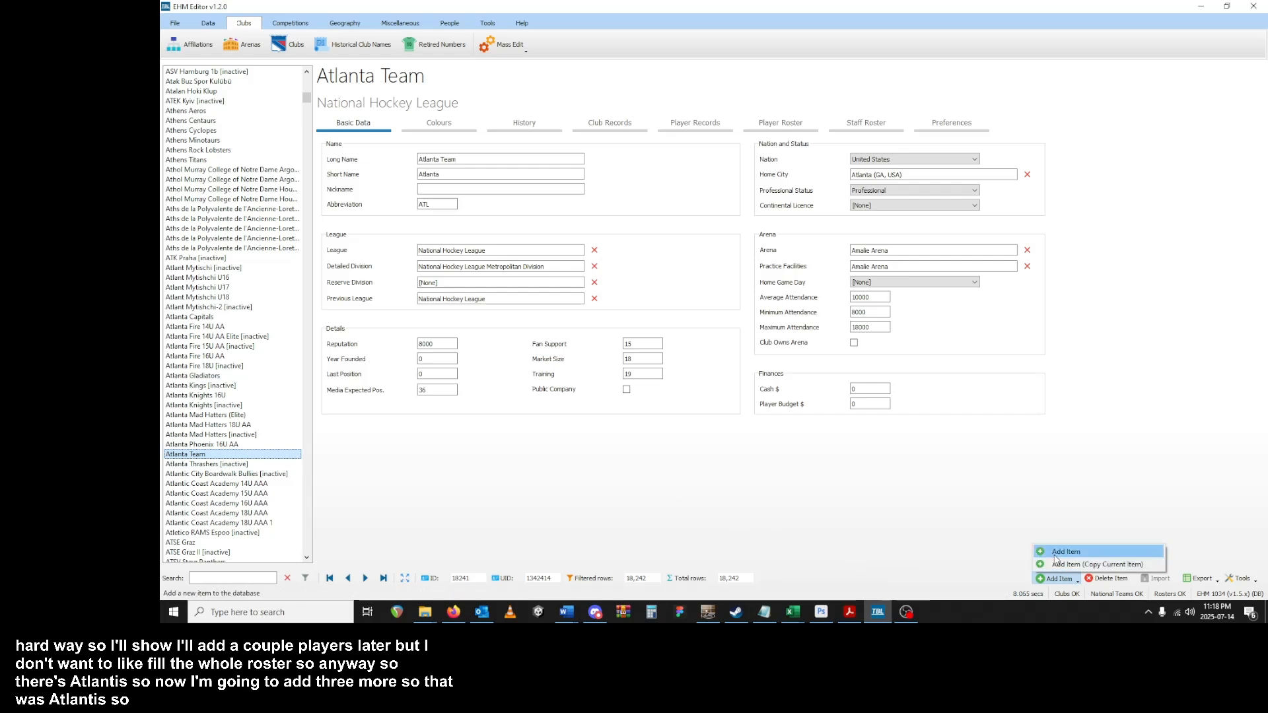
click(1057, 552)
click(506, 159)
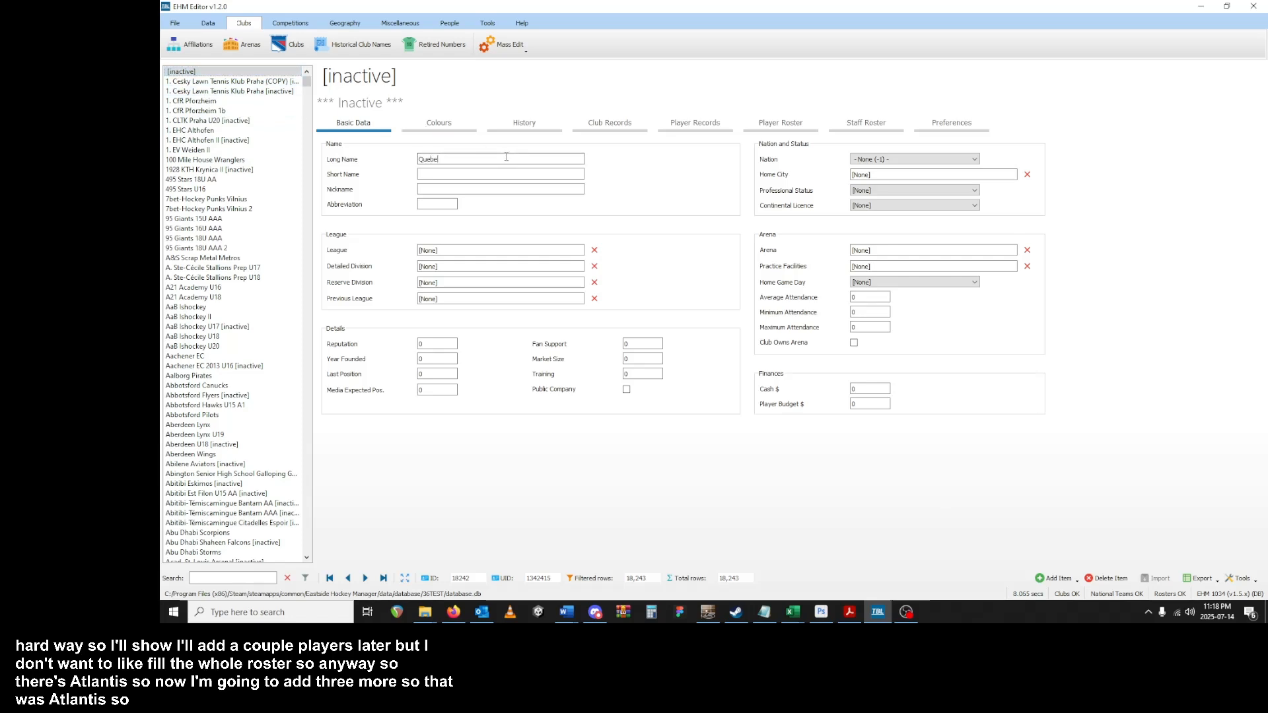
text(Quebec Team)
key(Tab)
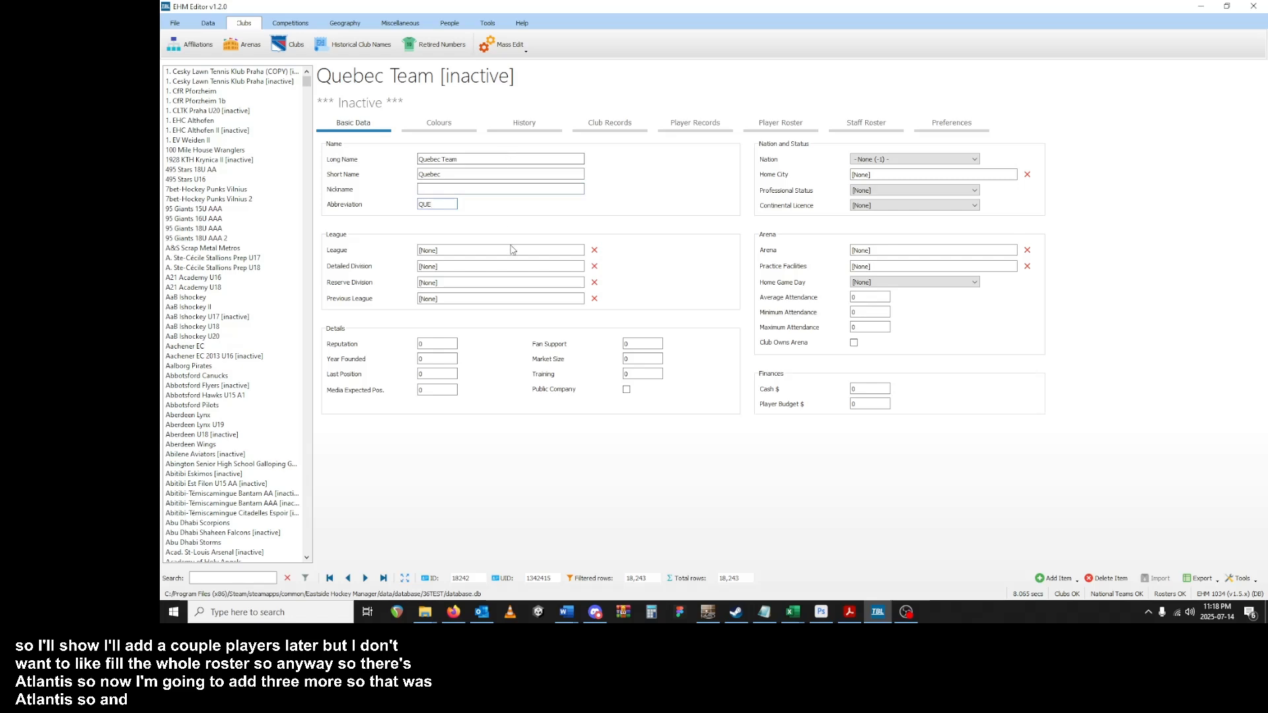
- Set Quebec Team's league to National Hockey League
click(470, 250)
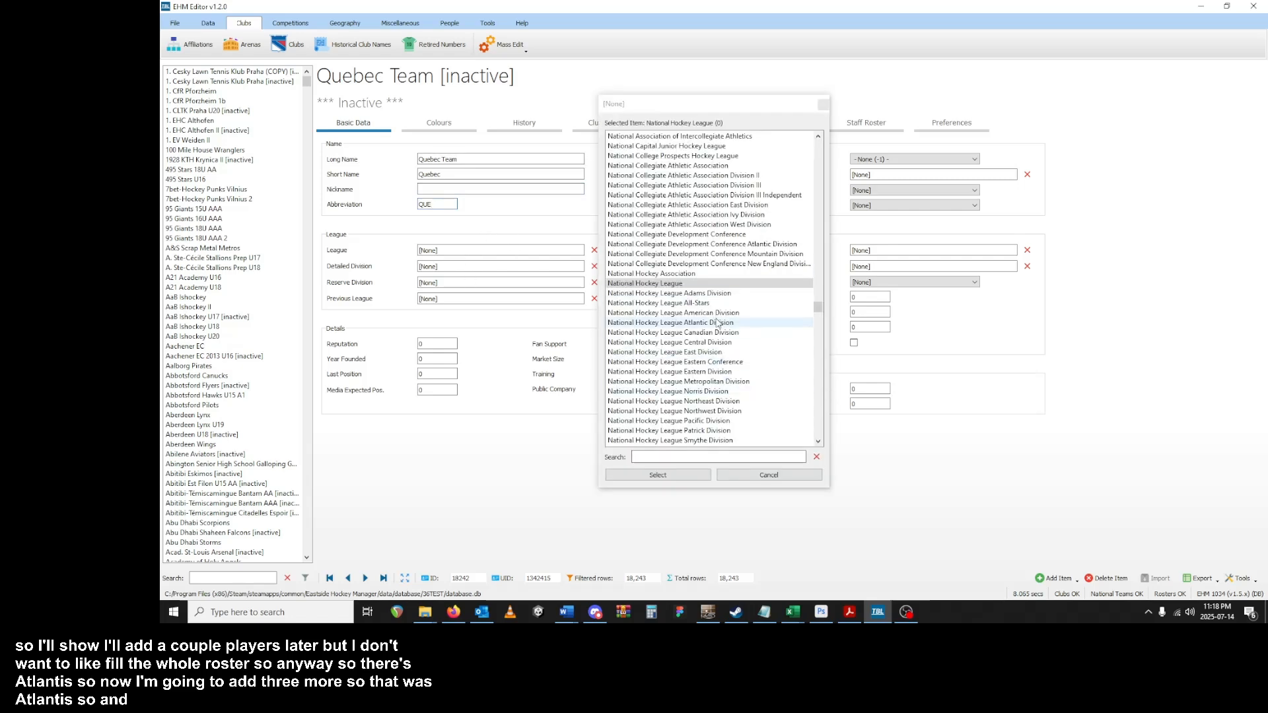
double_click(660, 303)
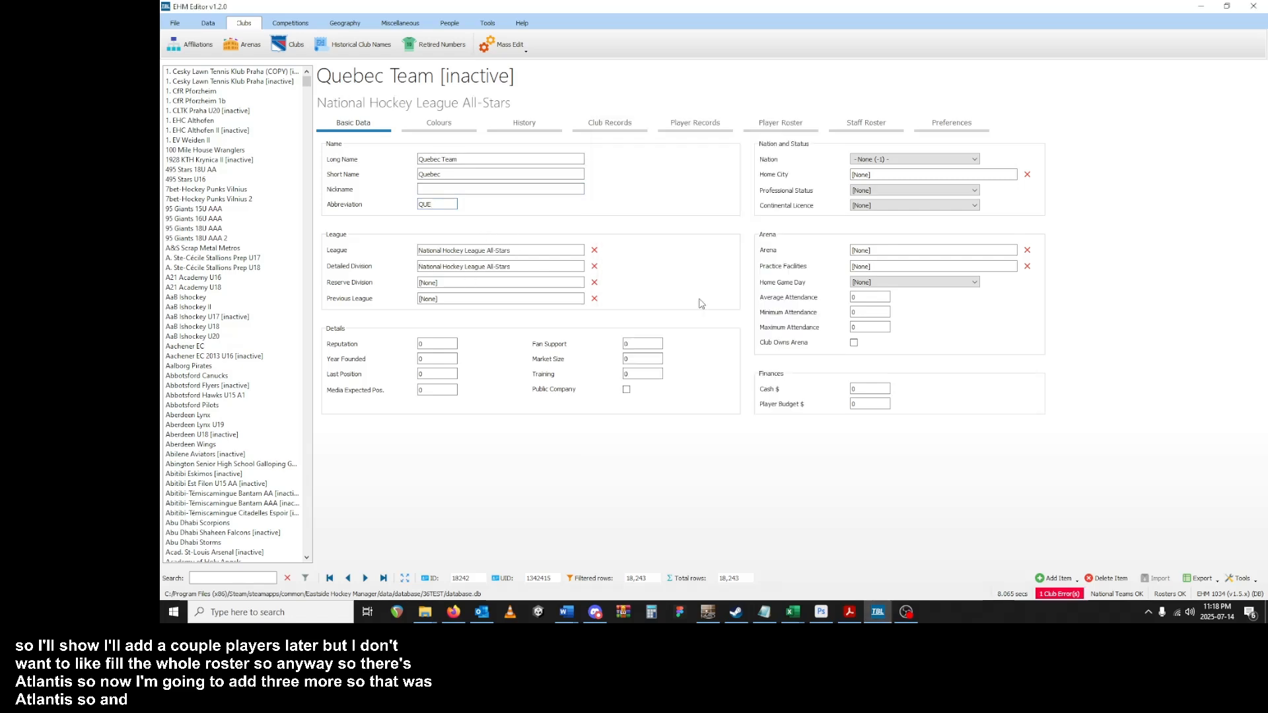
click(543, 254)
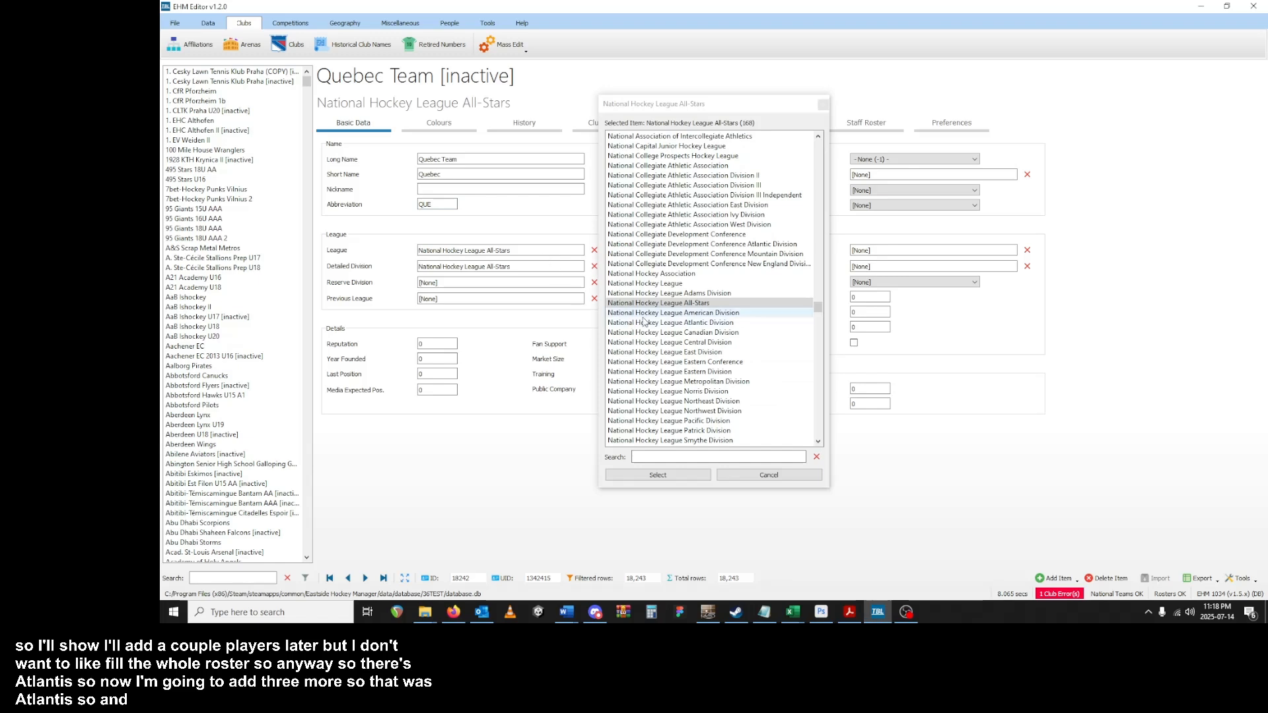
click(669, 284)
double_click(700, 286)
- Set Quebec Team's detailed division to National Hockey League Atlantic Division and its previous league to National Hockey League
click(478, 269)
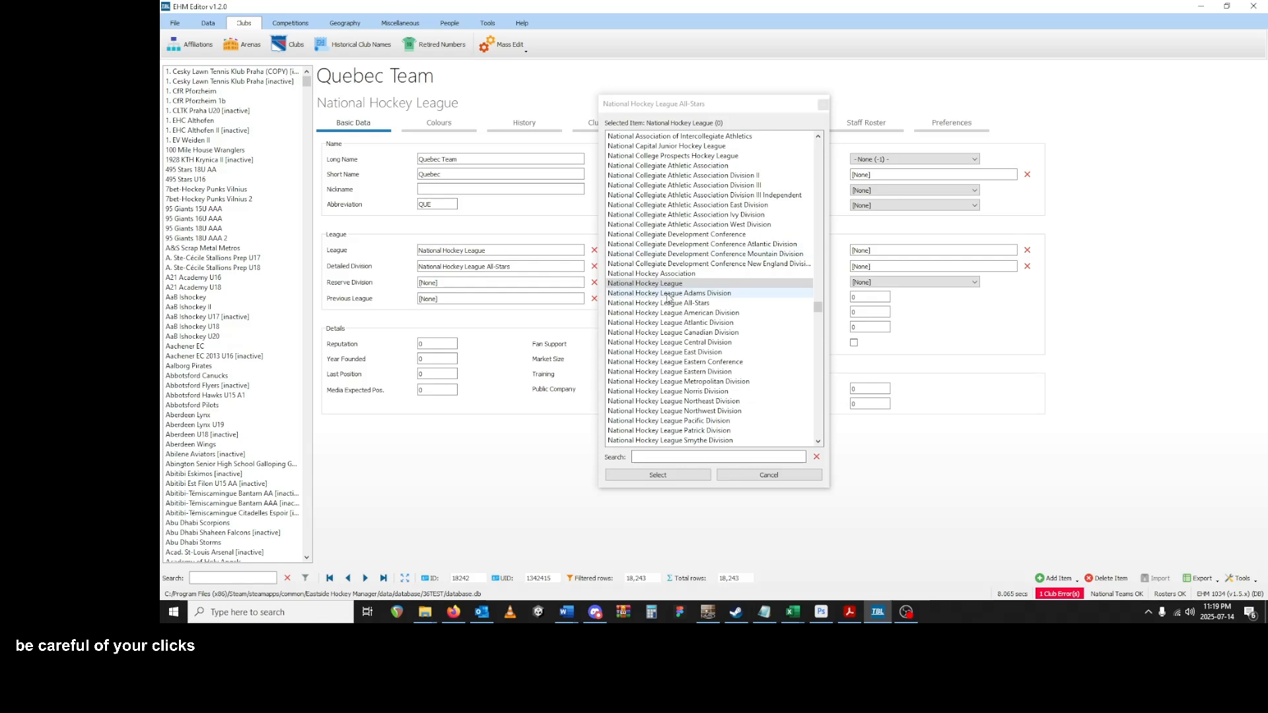
click(681, 323)
double_click(680, 323)
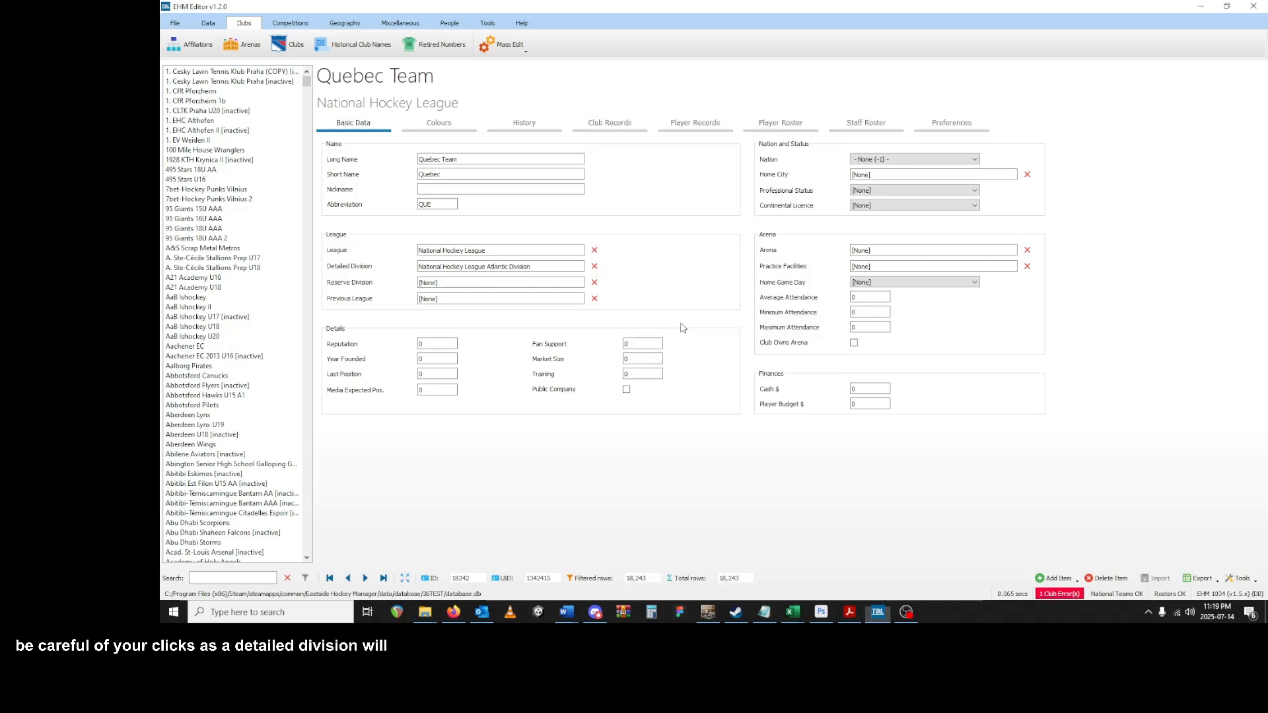
click(487, 298)
click(689, 288)
double_click(688, 289)
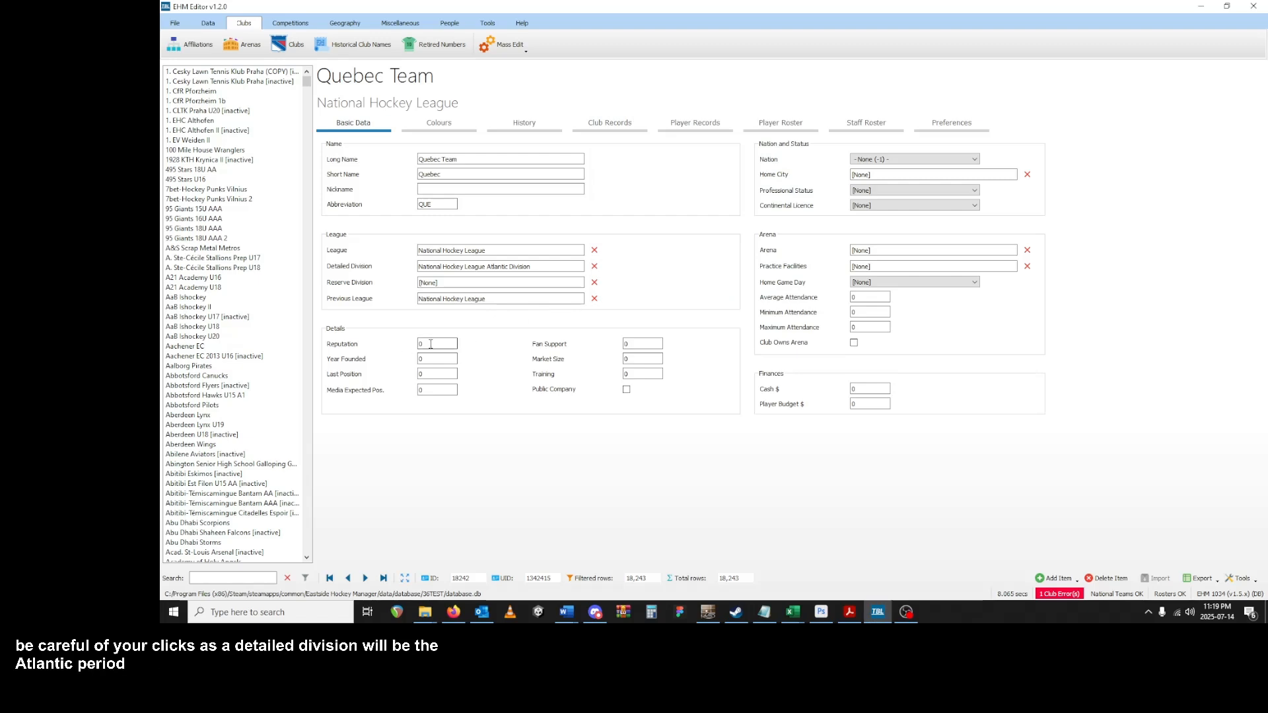
- Set Quebec Team's reputation to 8000, media expected position to 35, fan support to 20, market size to 15 and training to 20
text(8000)
key(Tab)
text(35)
key(Tab)
text(20)
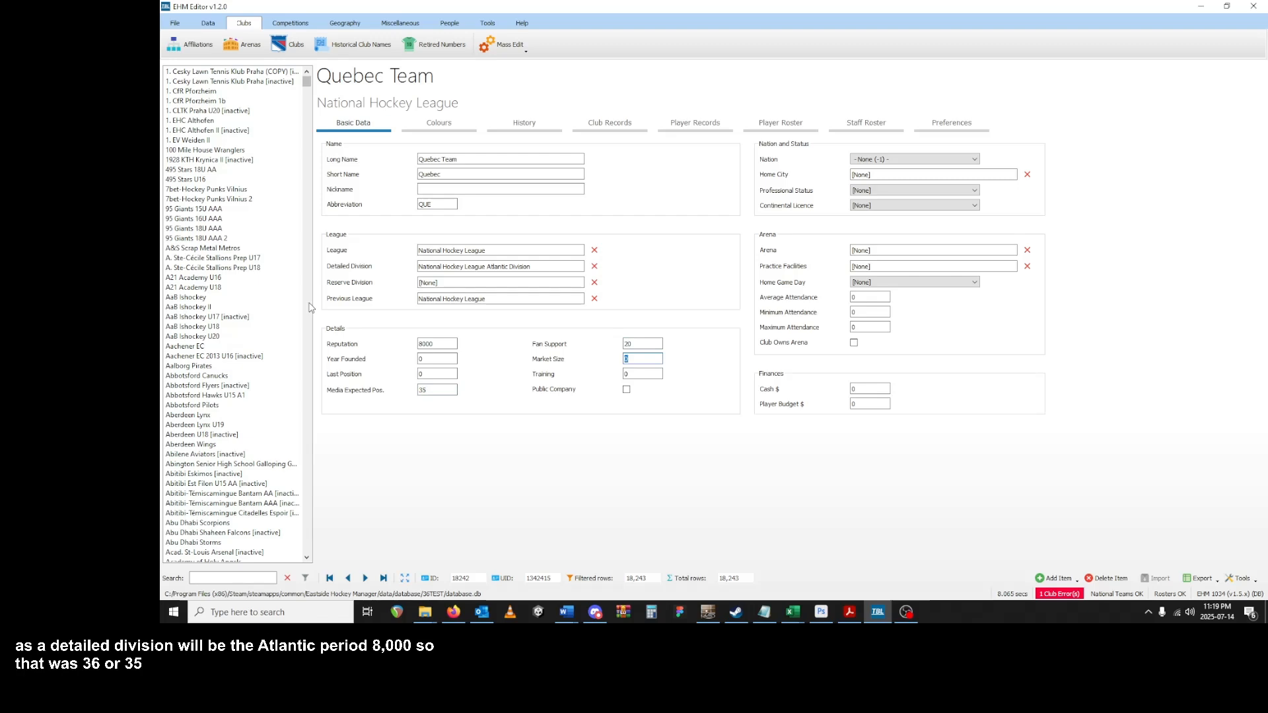
text(15)
key(Tab)
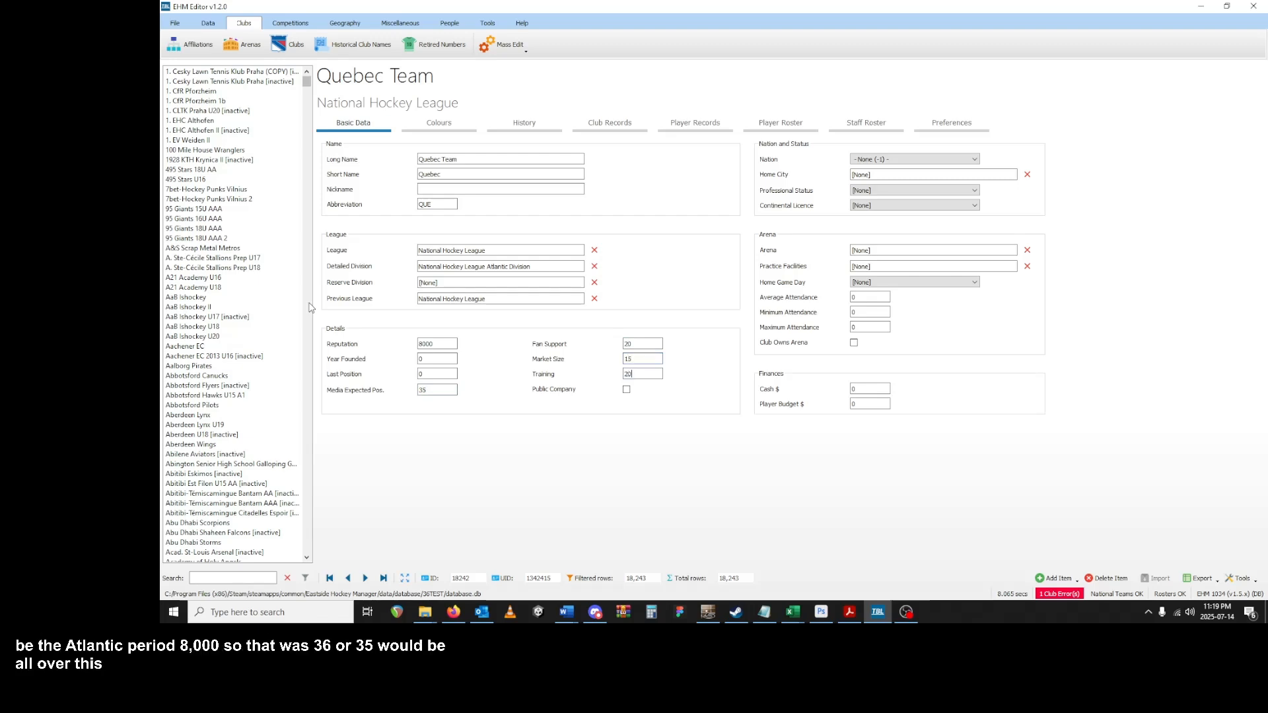
- Set Quebec Team's nation to Canada
click(891, 161)
scroll(892, 213, down, 3)
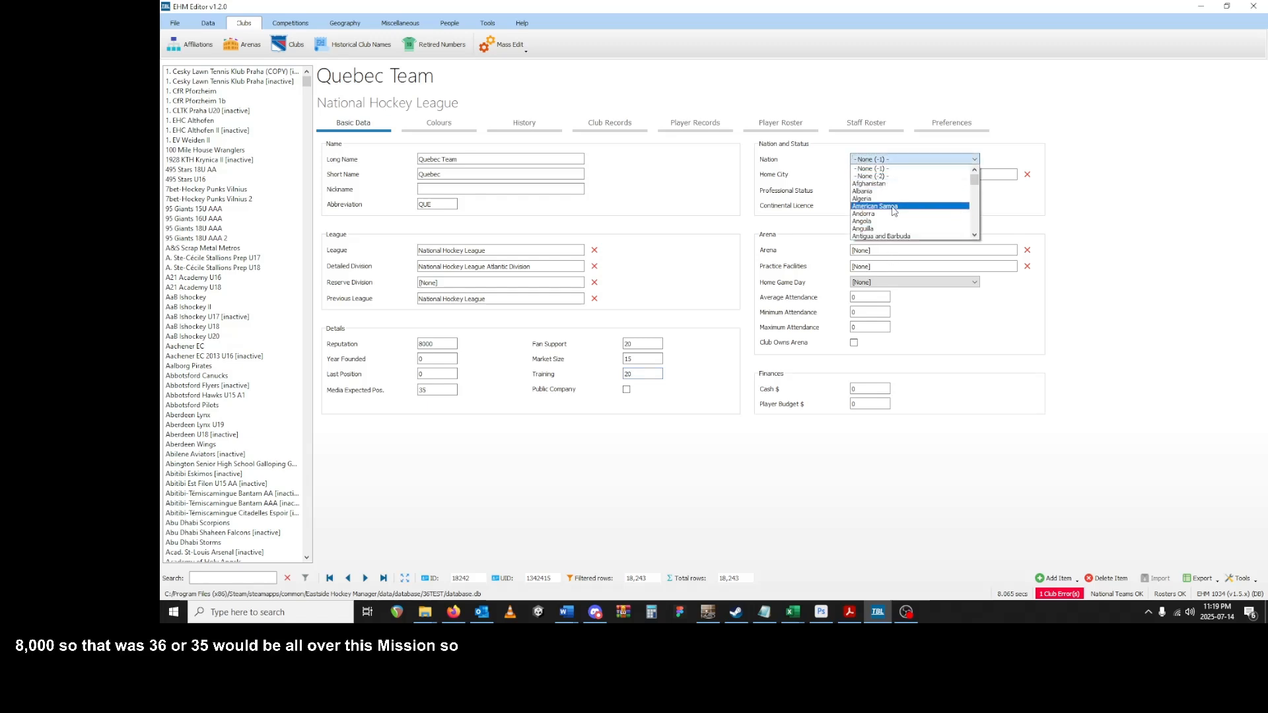
scroll(893, 212, down, 7)
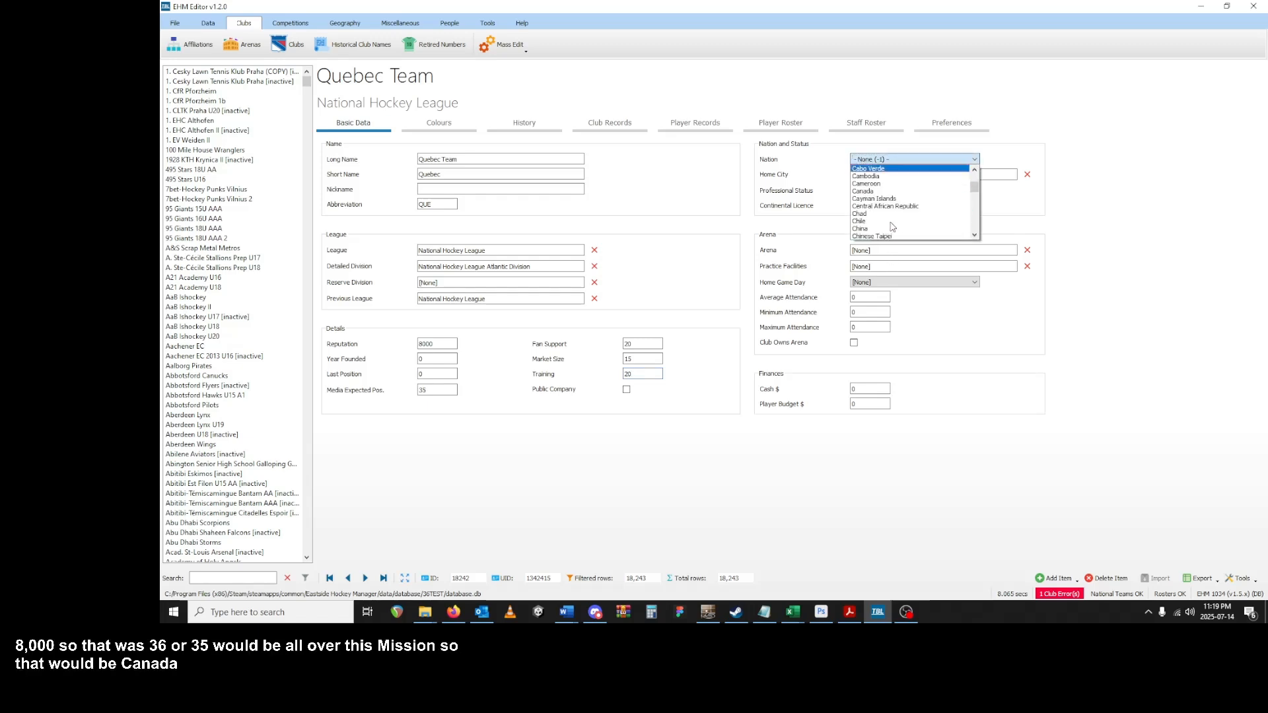
click(865, 192)
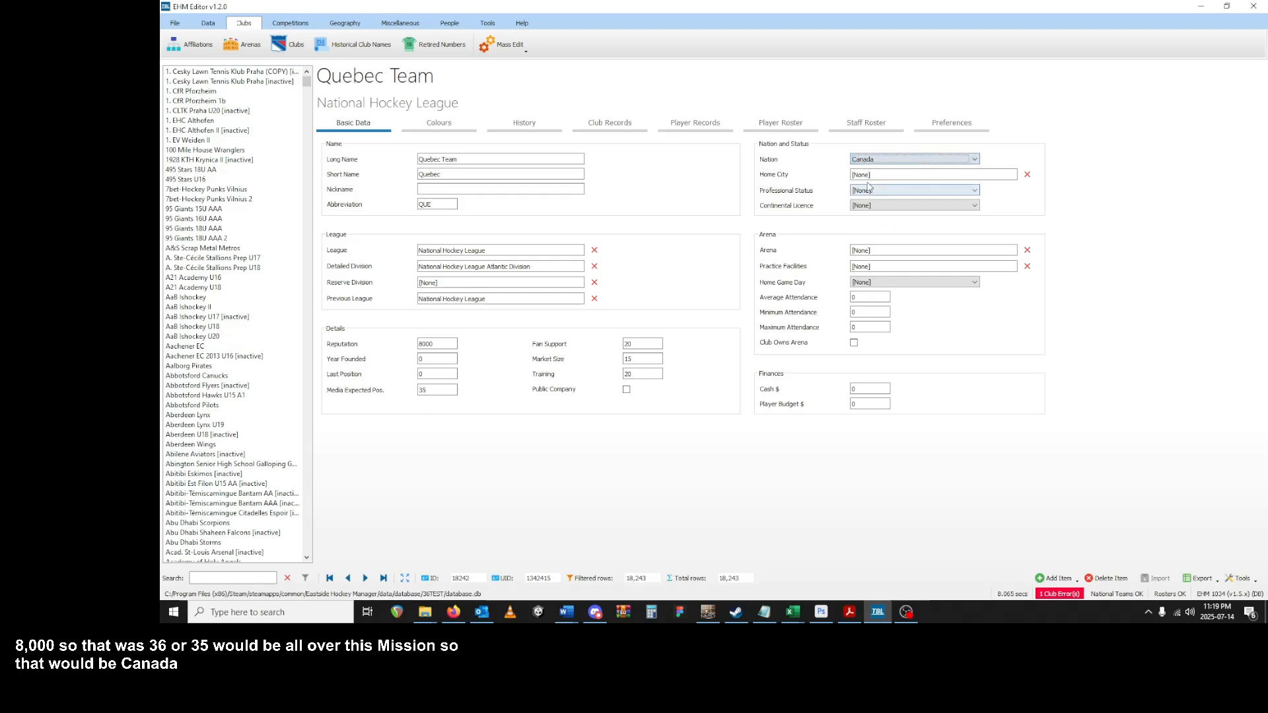
- Set Quebec Team's home city to Québec (QC, CAN) and its professional status to Professional
click(865, 177)
drag(672, 457, 423, 436)
text(qu)
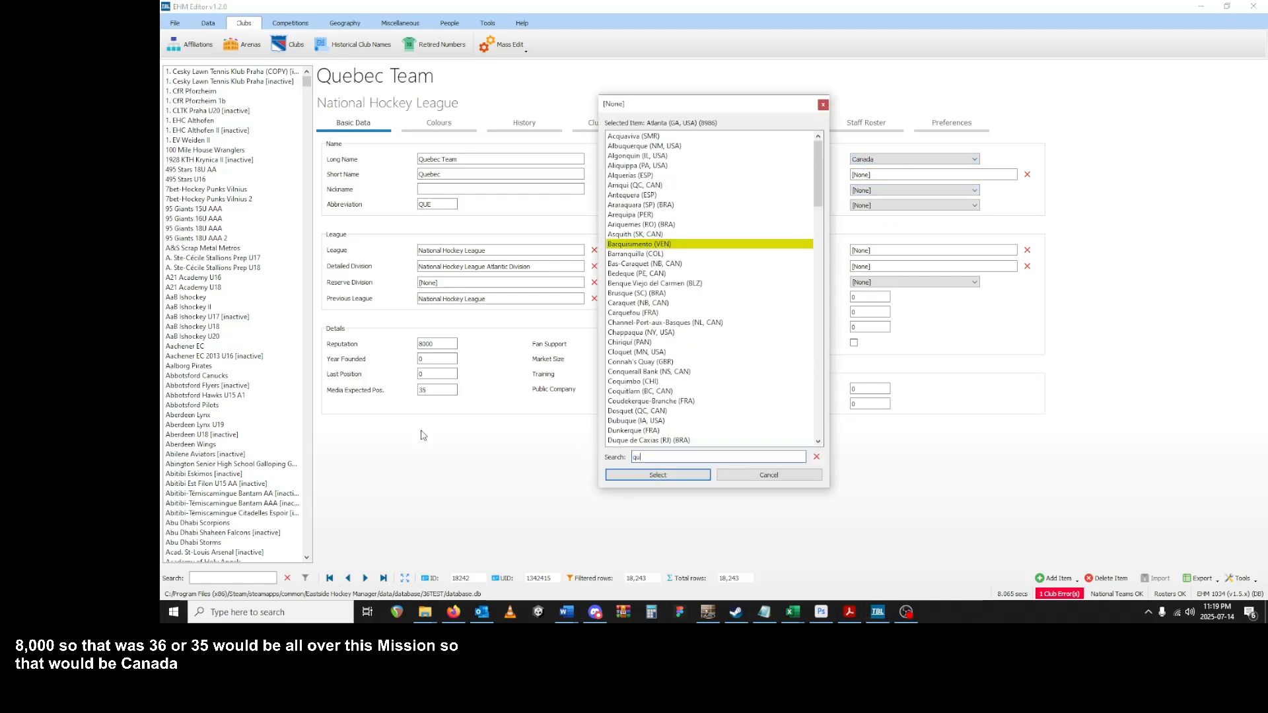
scroll(697, 330, down, 15)
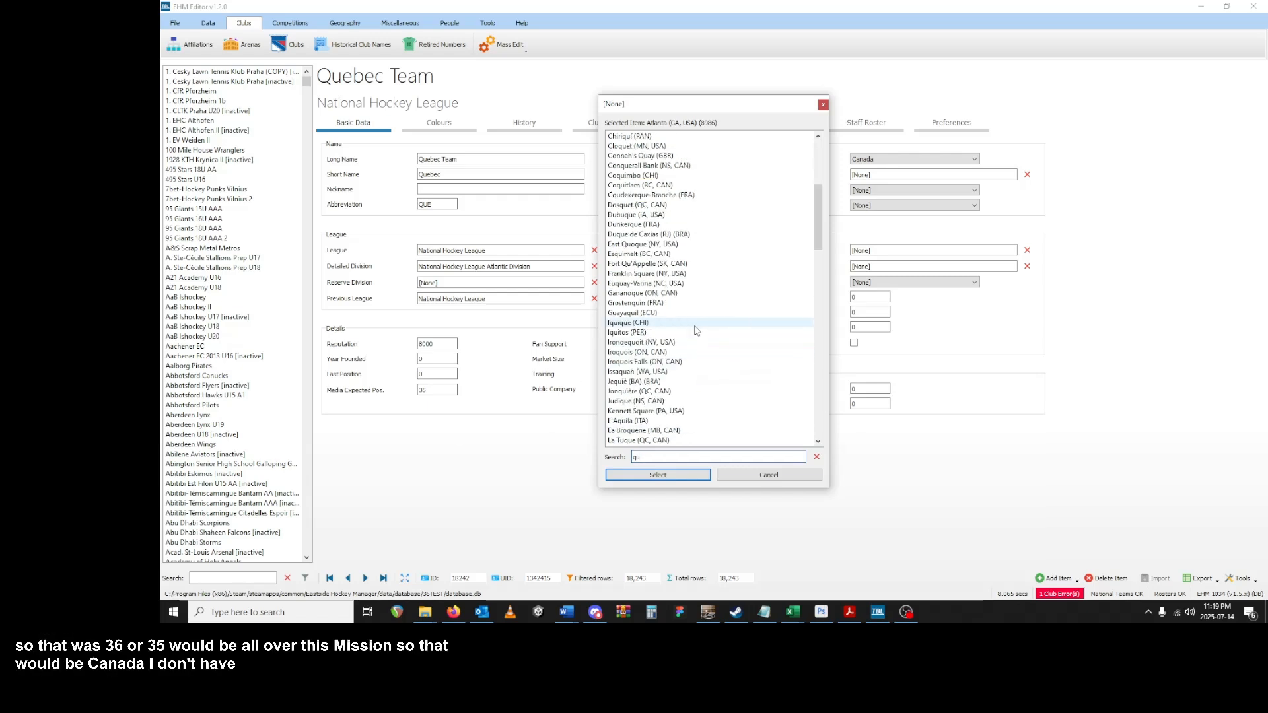
scroll(697, 330, down, 5)
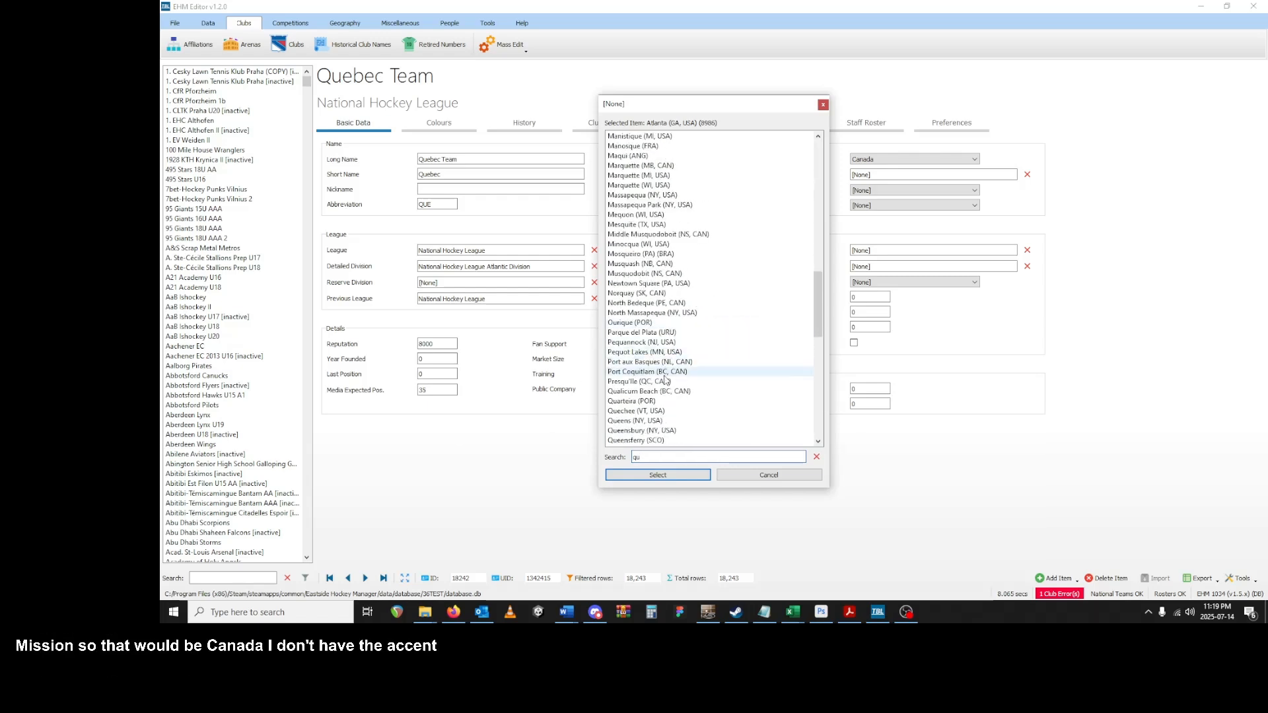
scroll(650, 399, down, 7)
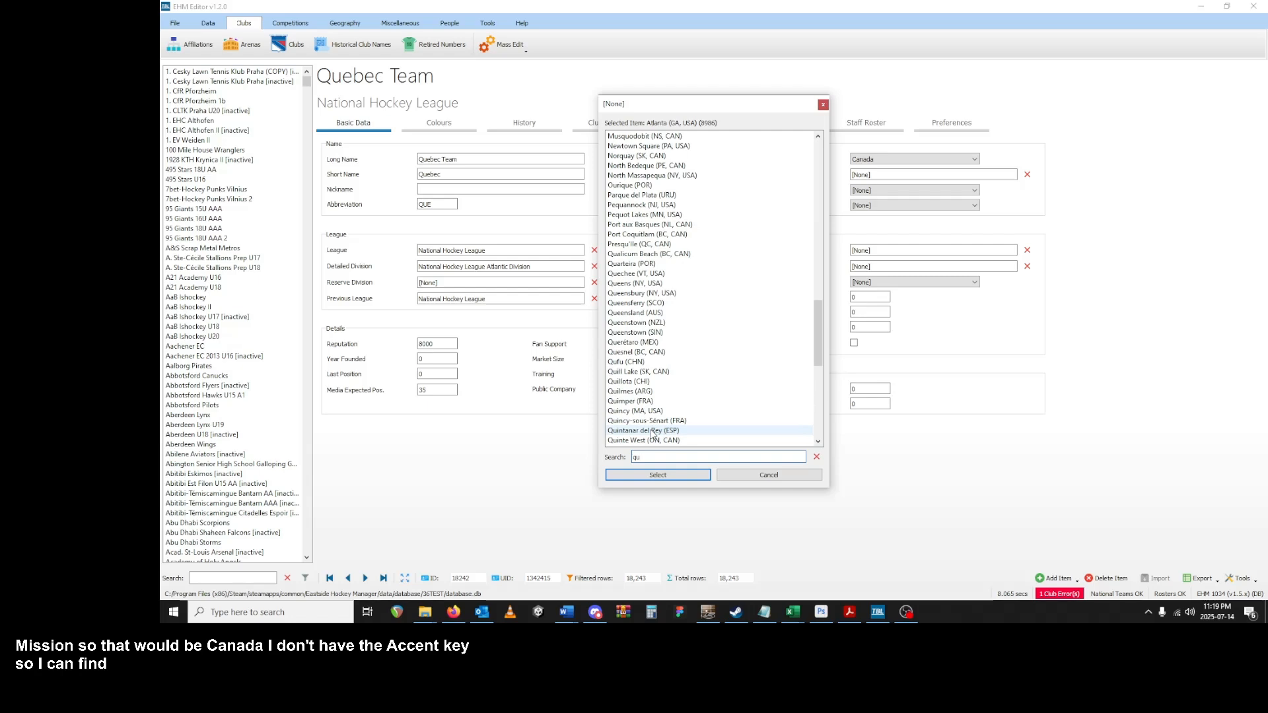
double_click(635, 412)
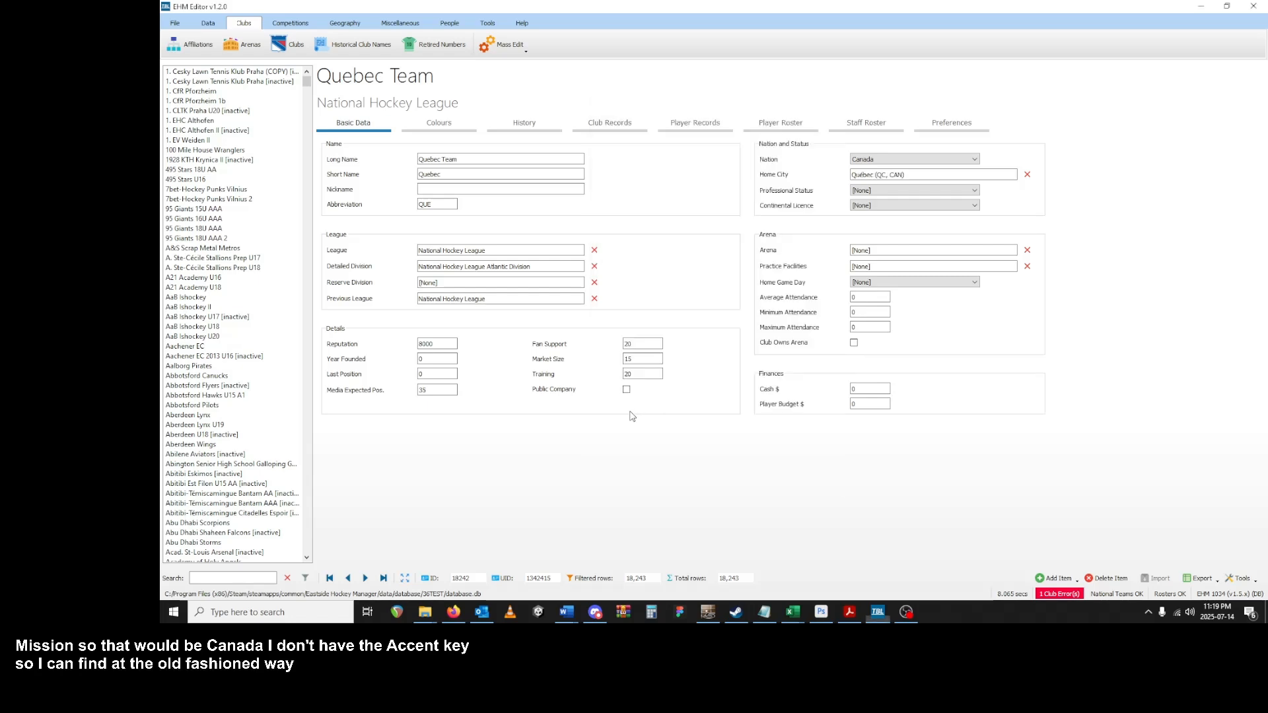
click(878, 190)
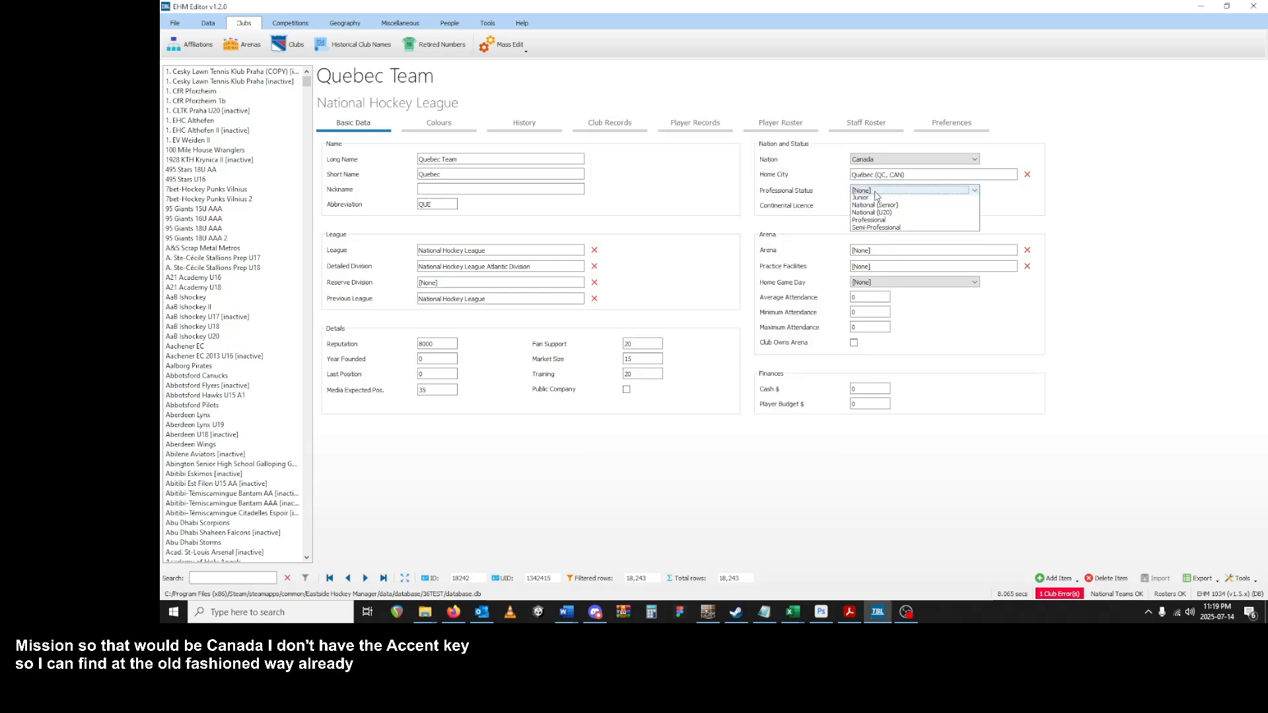
click(878, 240)
- Set Quebec Team's arena to Bell Centre, with average attendance 15000, minimum 8000 and maximum 18000
click(876, 251)
text(amalie)
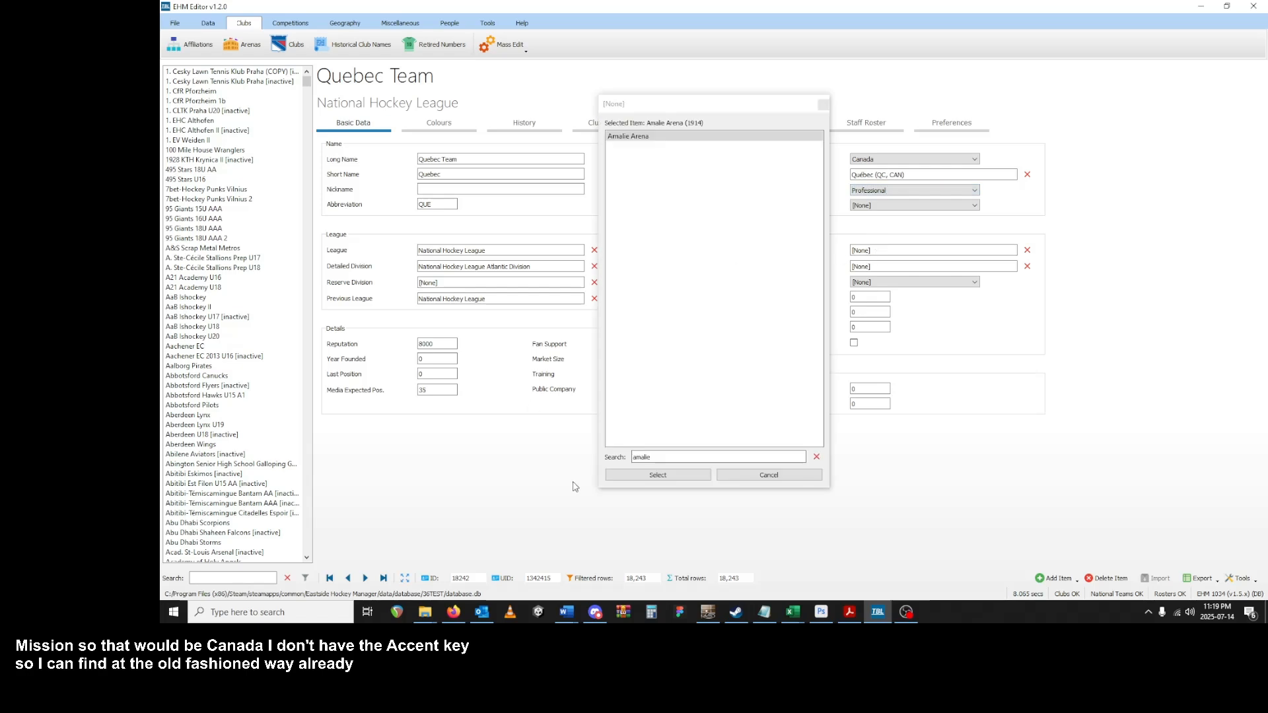
double_click(673, 457)
text(bell ce)
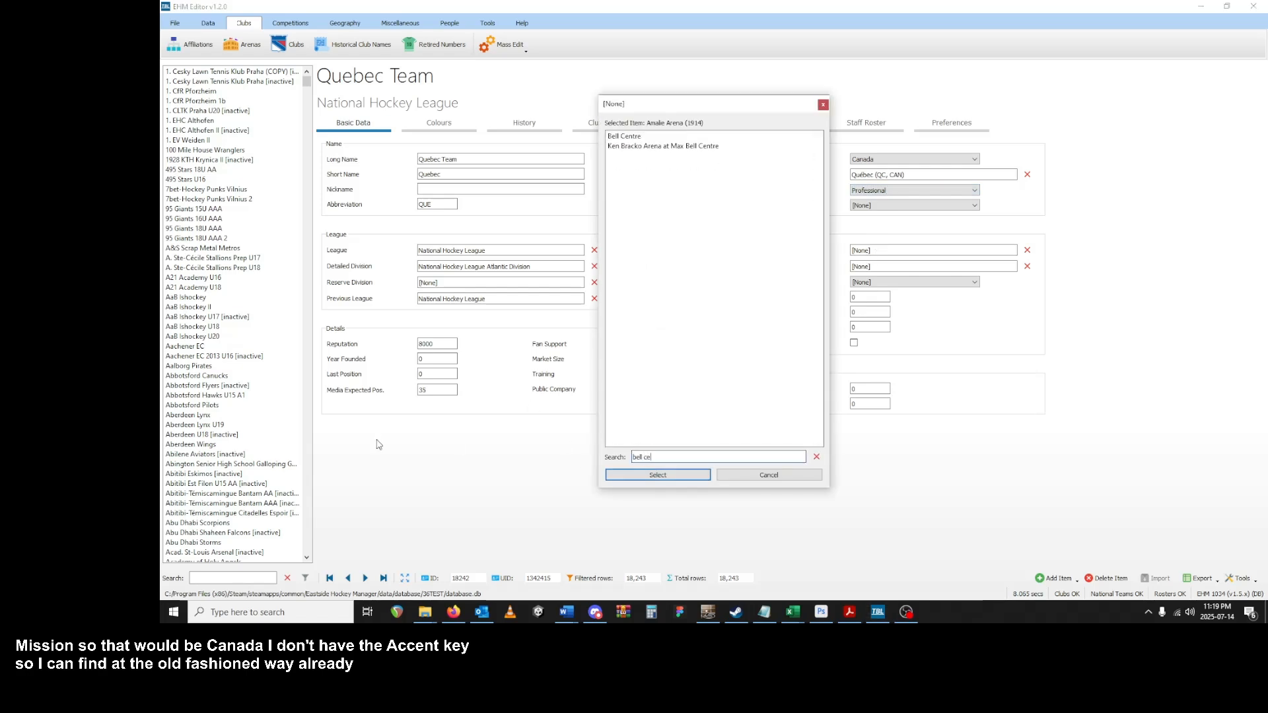
double_click(664, 138)
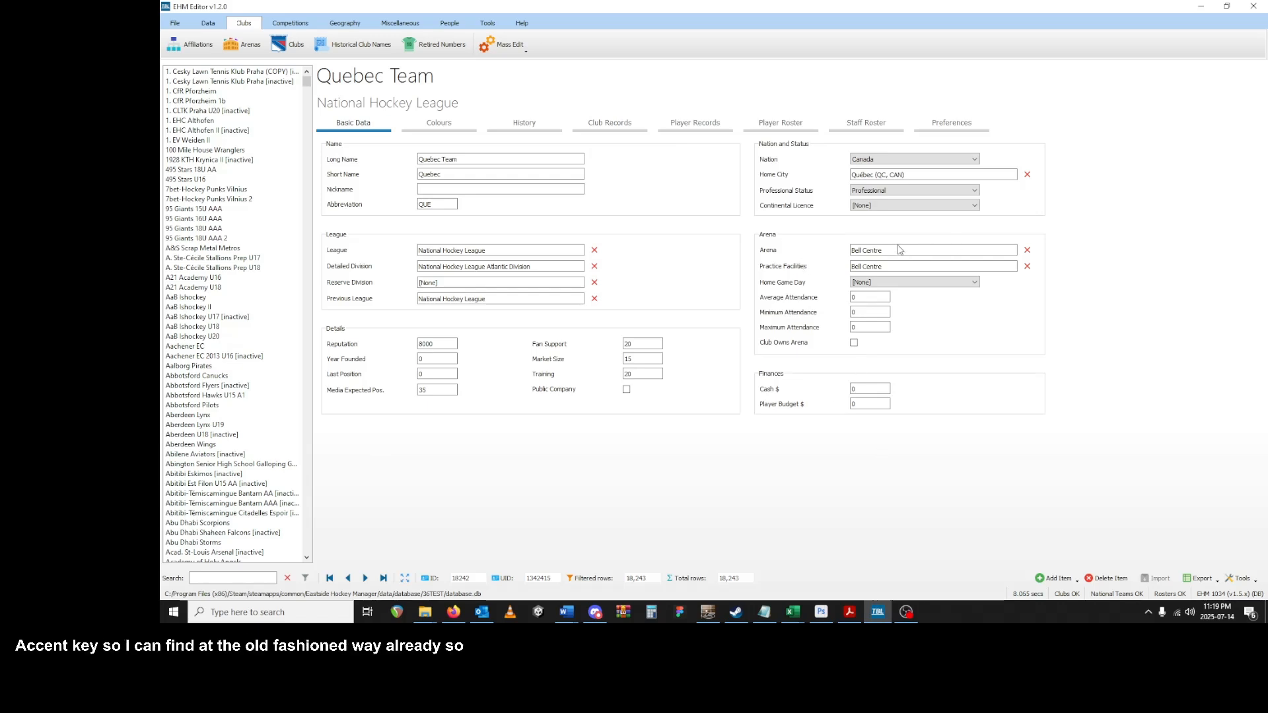
double_click(871, 298)
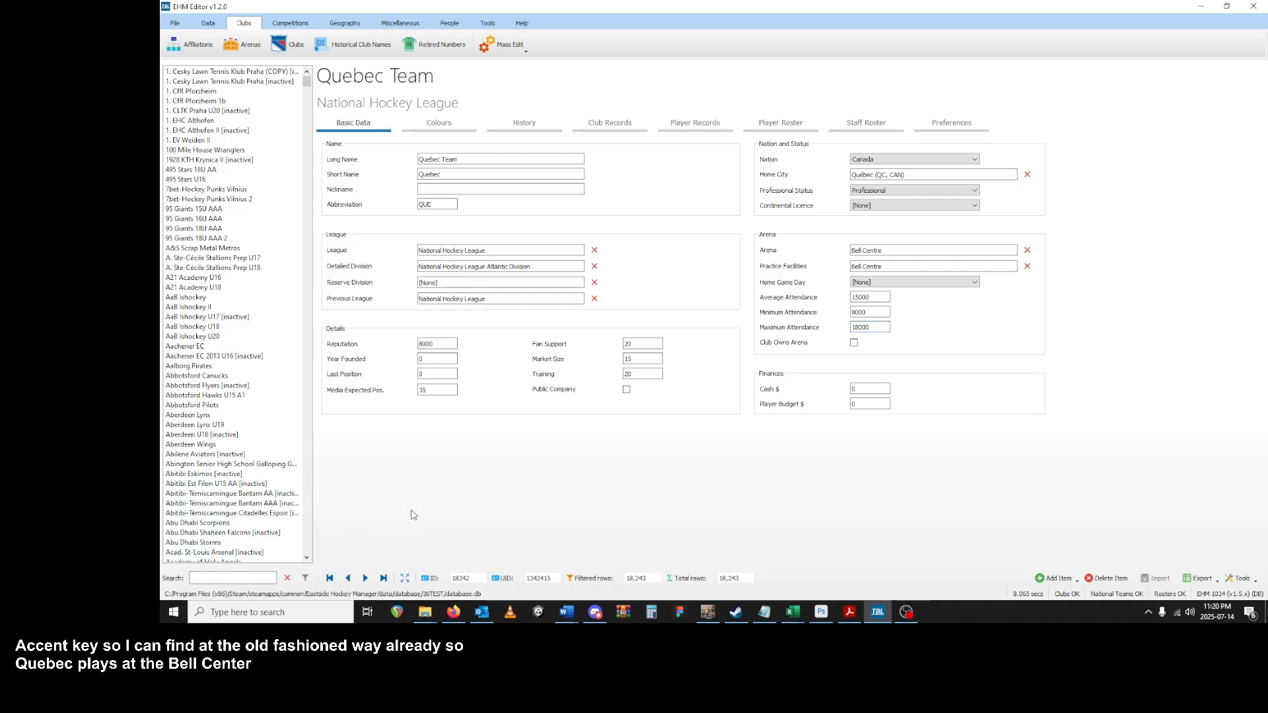
- Add a new club with the long name Houston Team, short name Houston and abbreviation HOU
click(1077, 579)
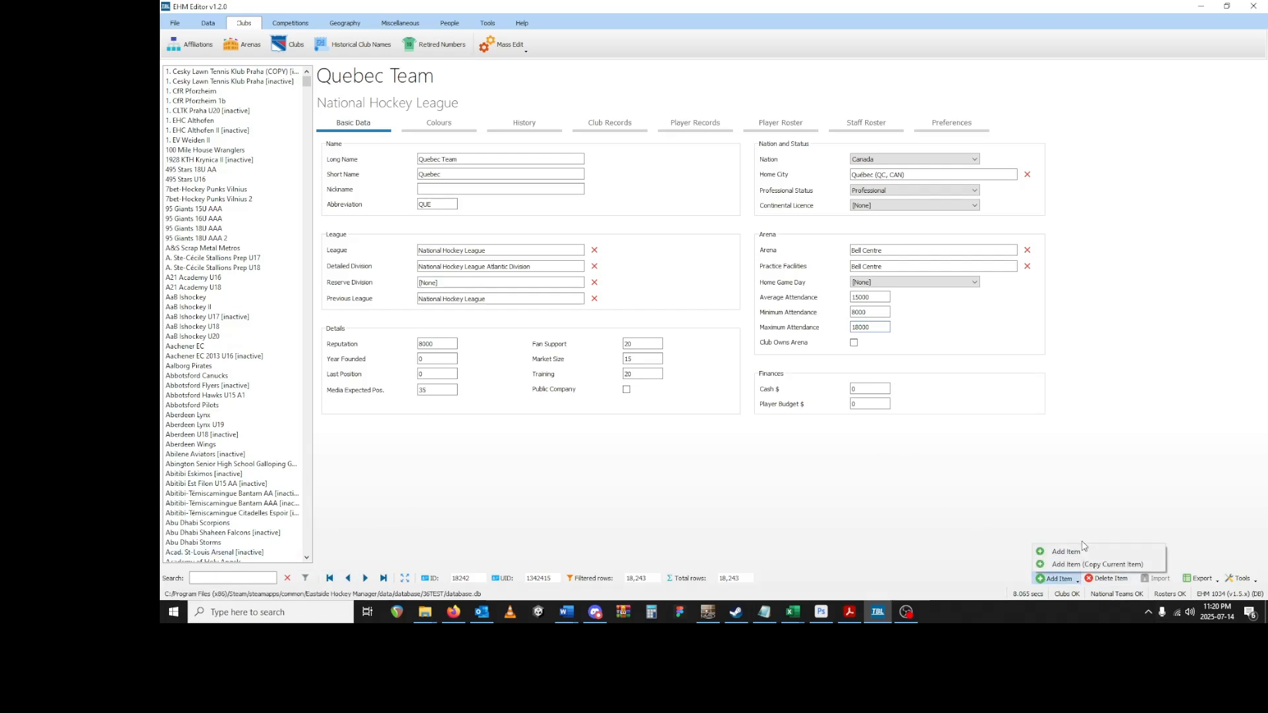
click(1067, 550)
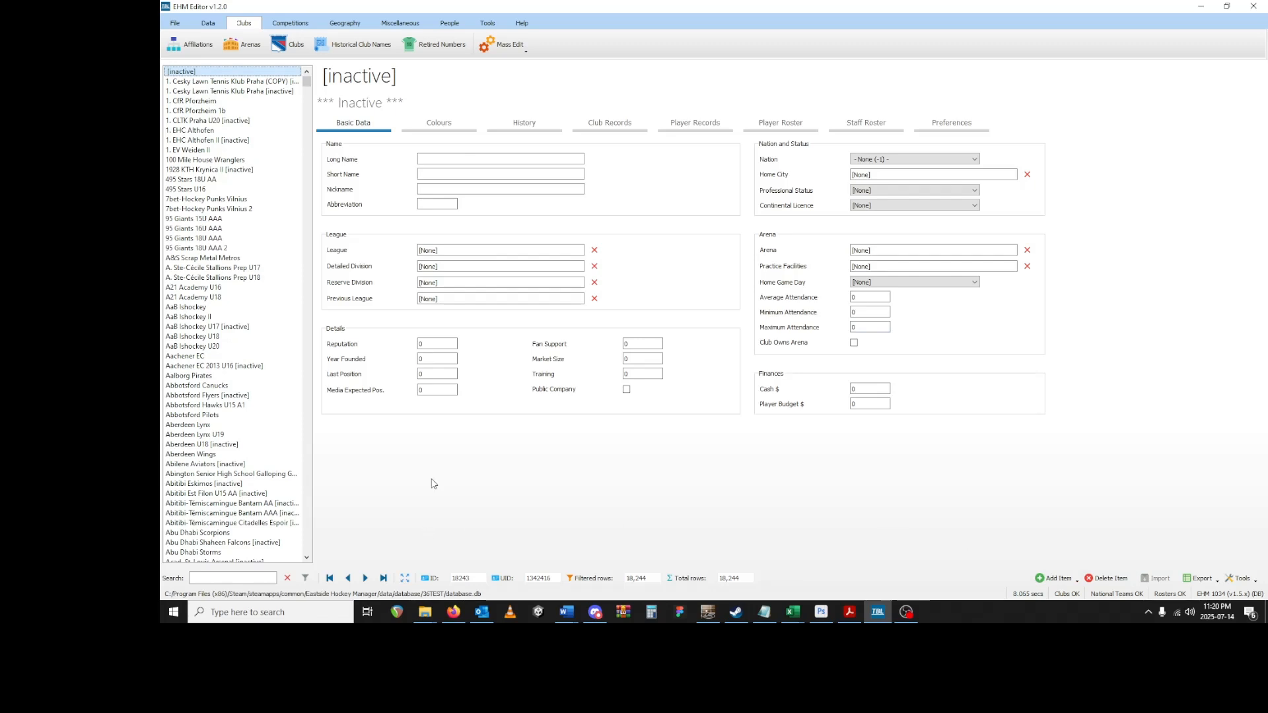
click(479, 162)
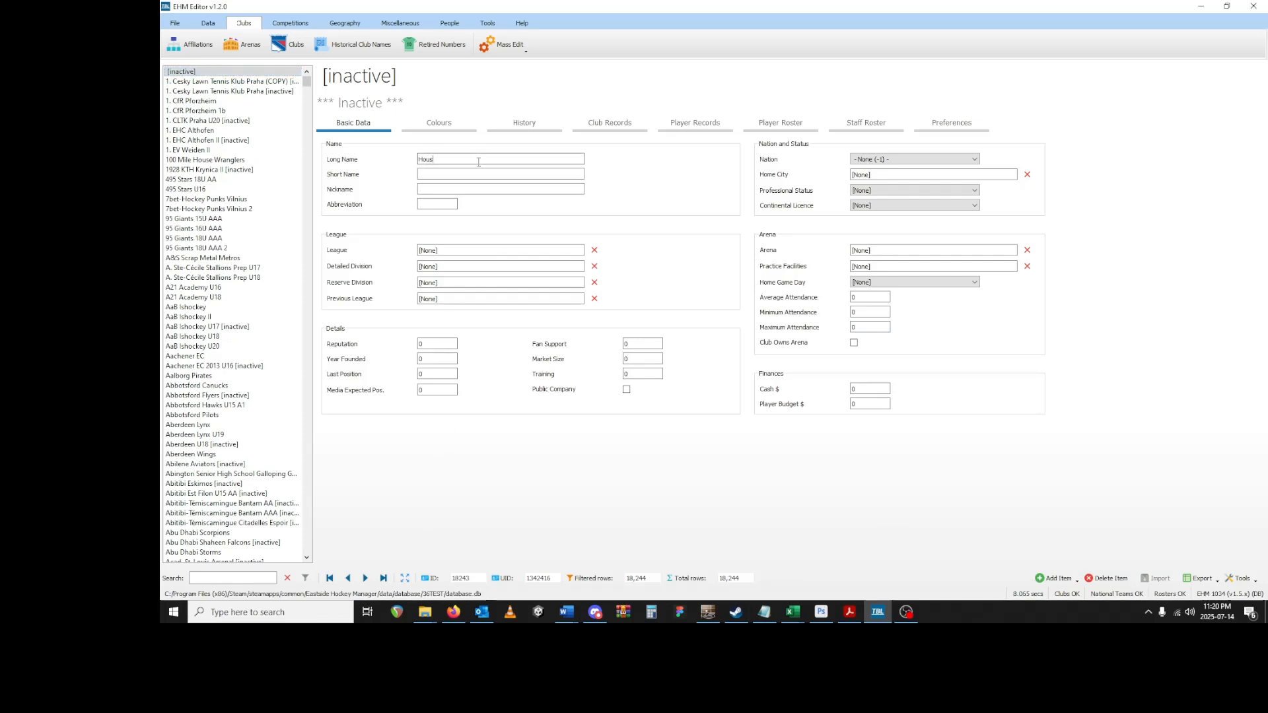
text(Houston Team)
key(Tab)
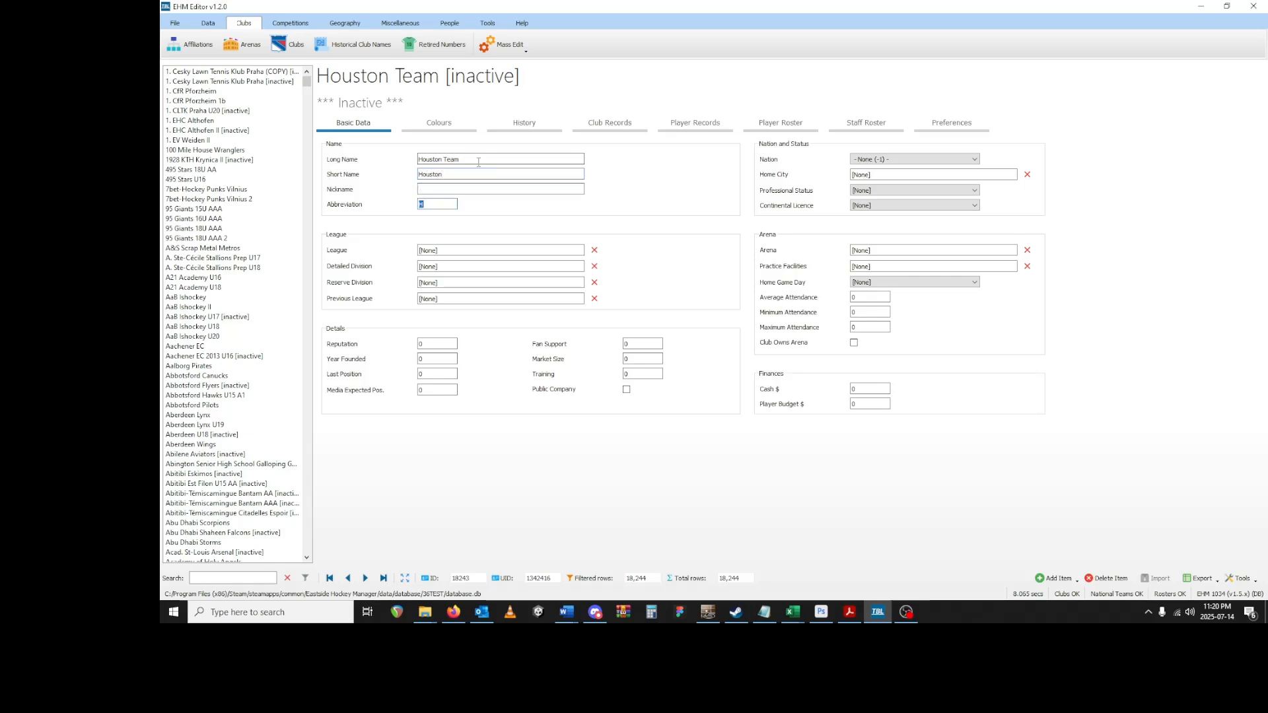
- Set Houston Team's league and previous league to National Hockey League and its detailed division to National Hockey League Central Division
click(457, 250)
double_click(728, 284)
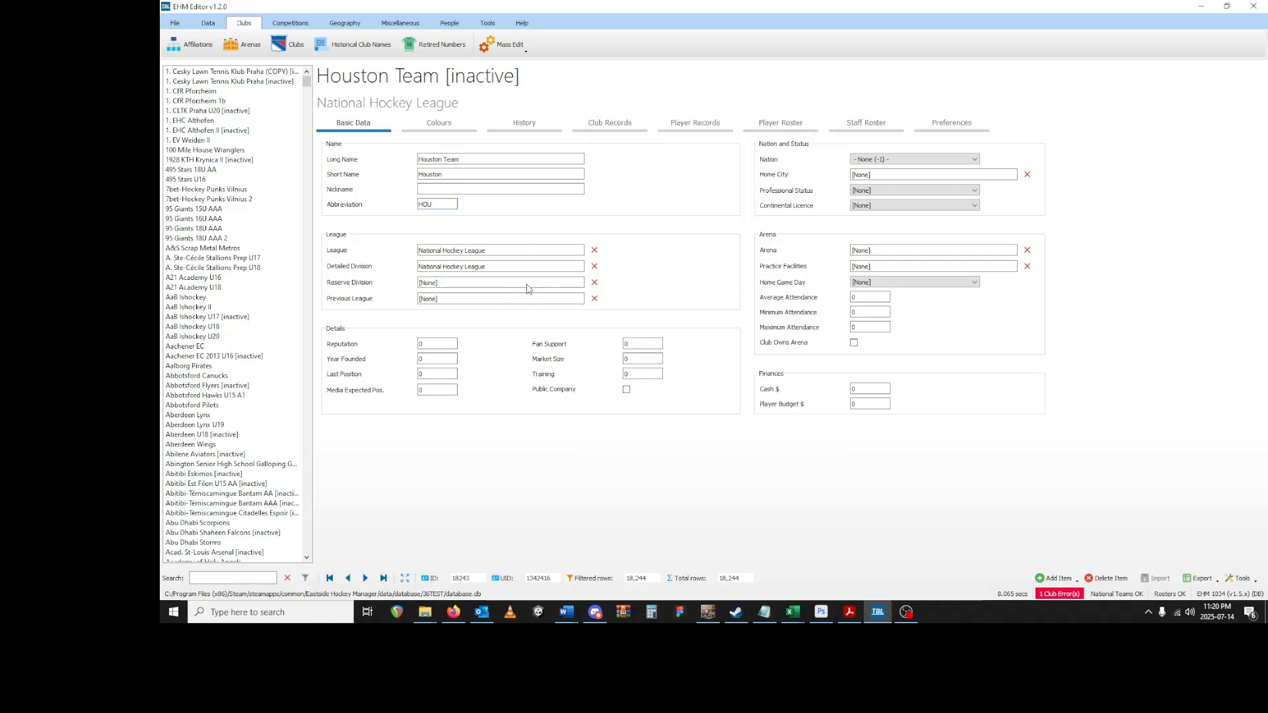
click(505, 268)
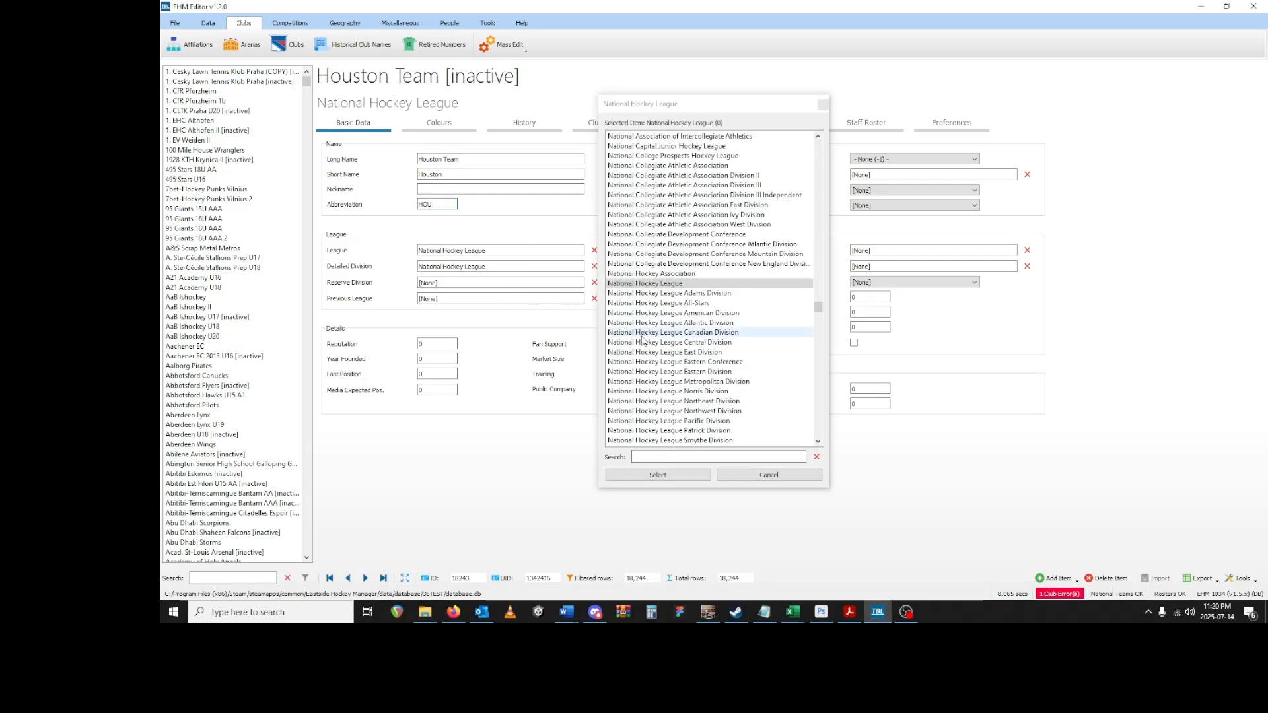
double_click(680, 341)
click(516, 300)
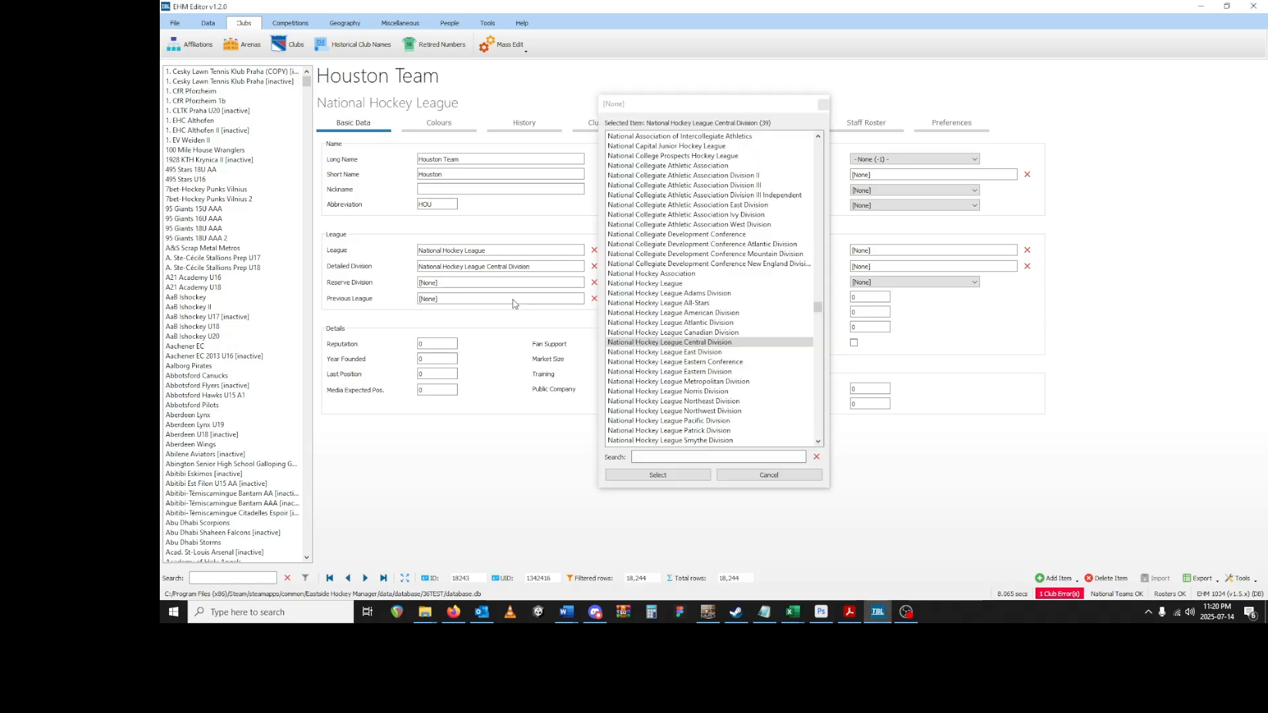
double_click(678, 284)
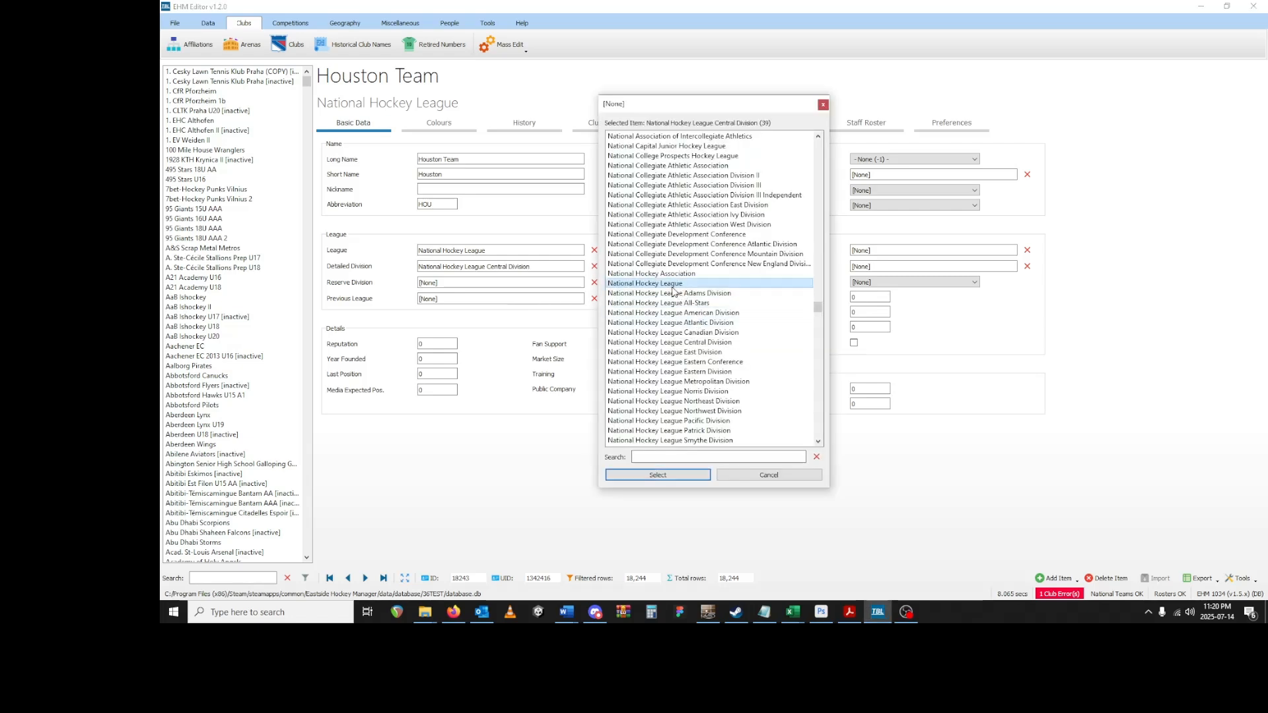
- Set Houston Team's nation to United States and its home city to Houston (TX, USA)
click(905, 158)
scroll(910, 205, down, 20)
scroll(911, 224, down, 20)
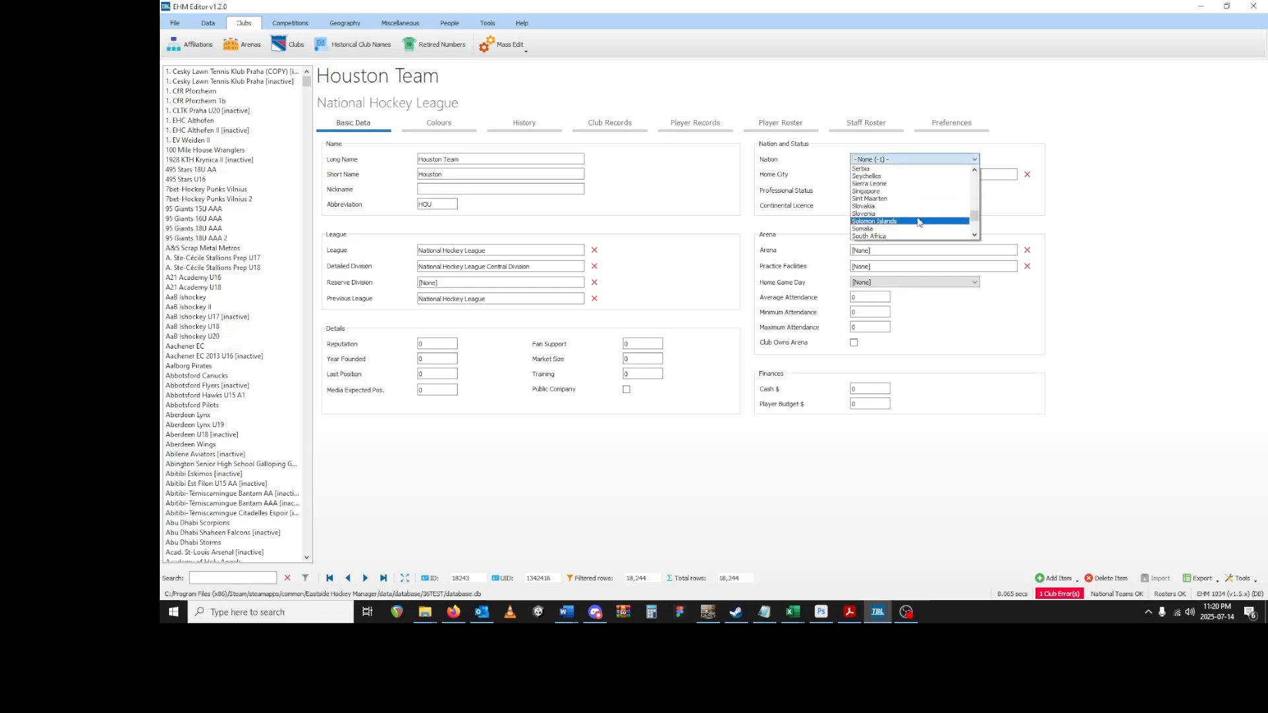
click(898, 214)
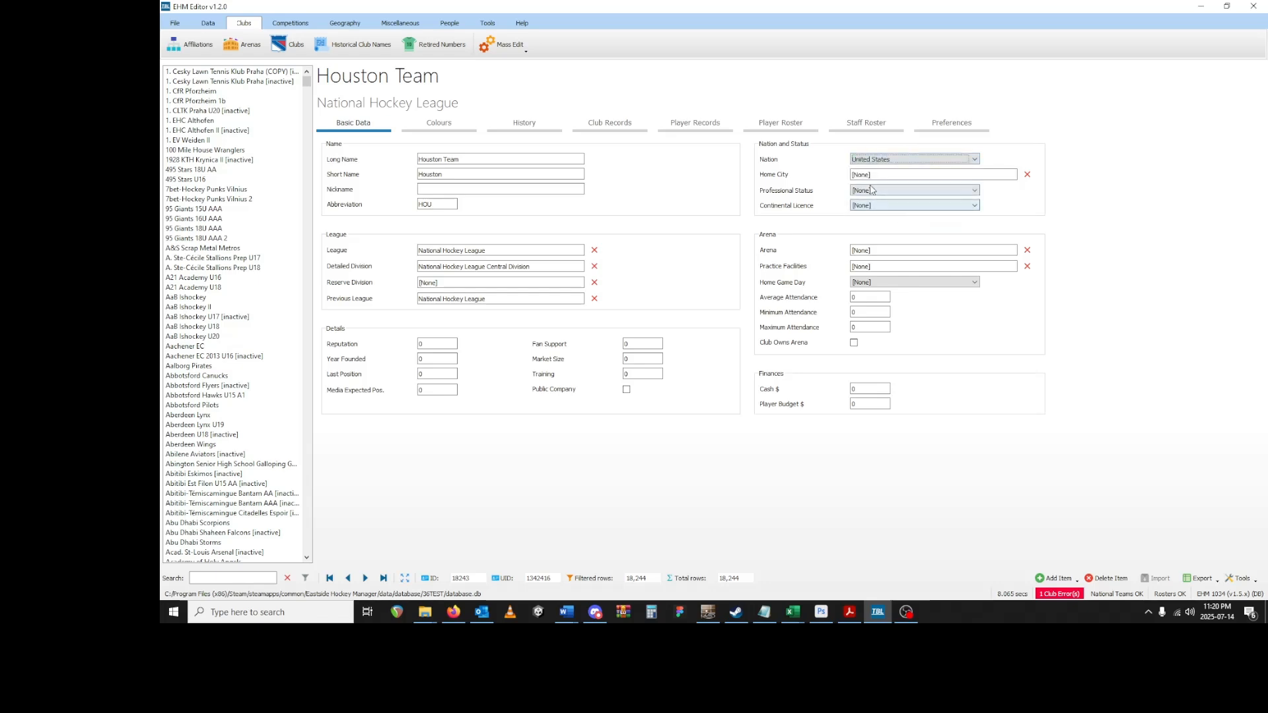
click(865, 176)
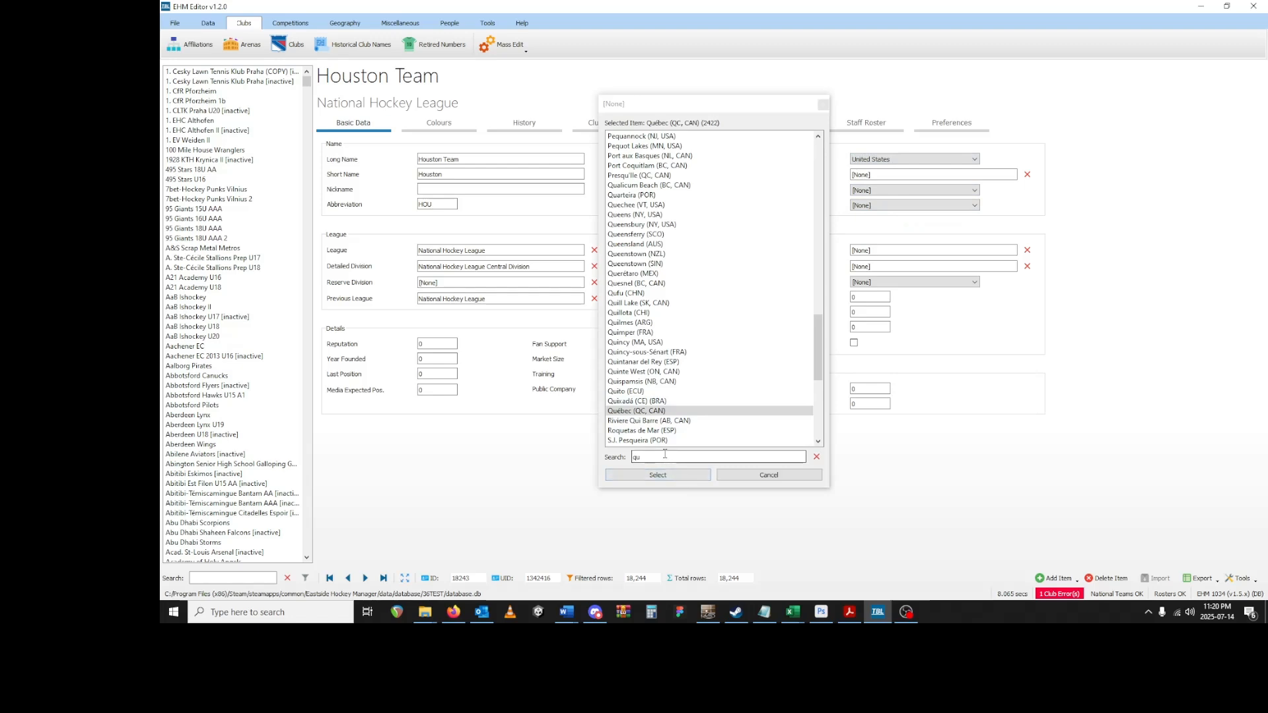
drag(663, 455, 480, 435)
text(housto)
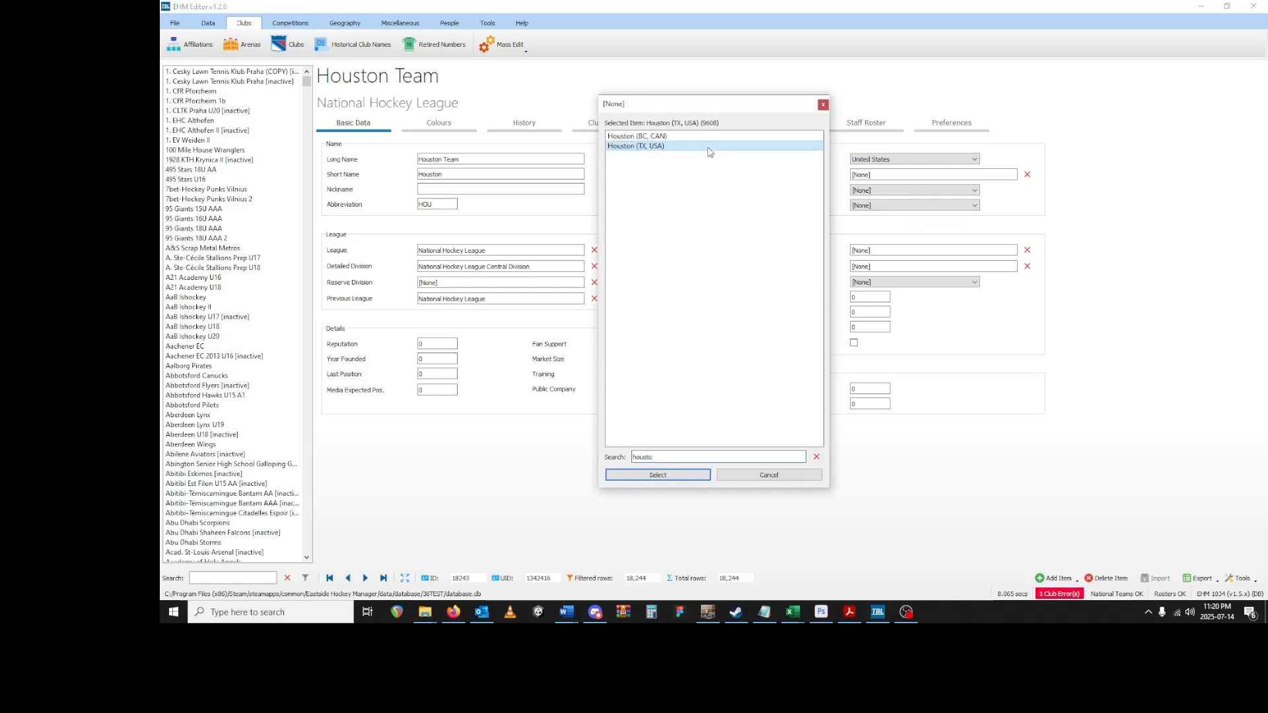
double_click(707, 146)
- Set Houston Team's arena to American Airlines Center
click(900, 251)
text(bell ce)
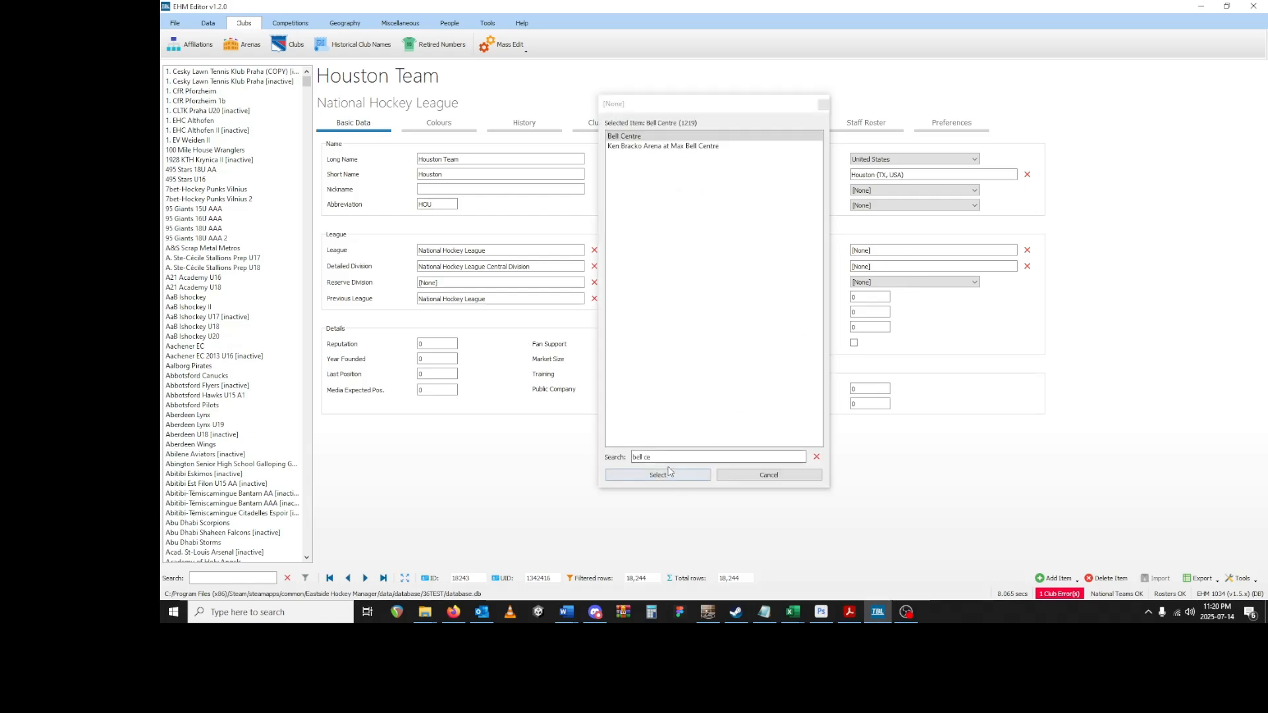
drag(665, 457, 529, 442)
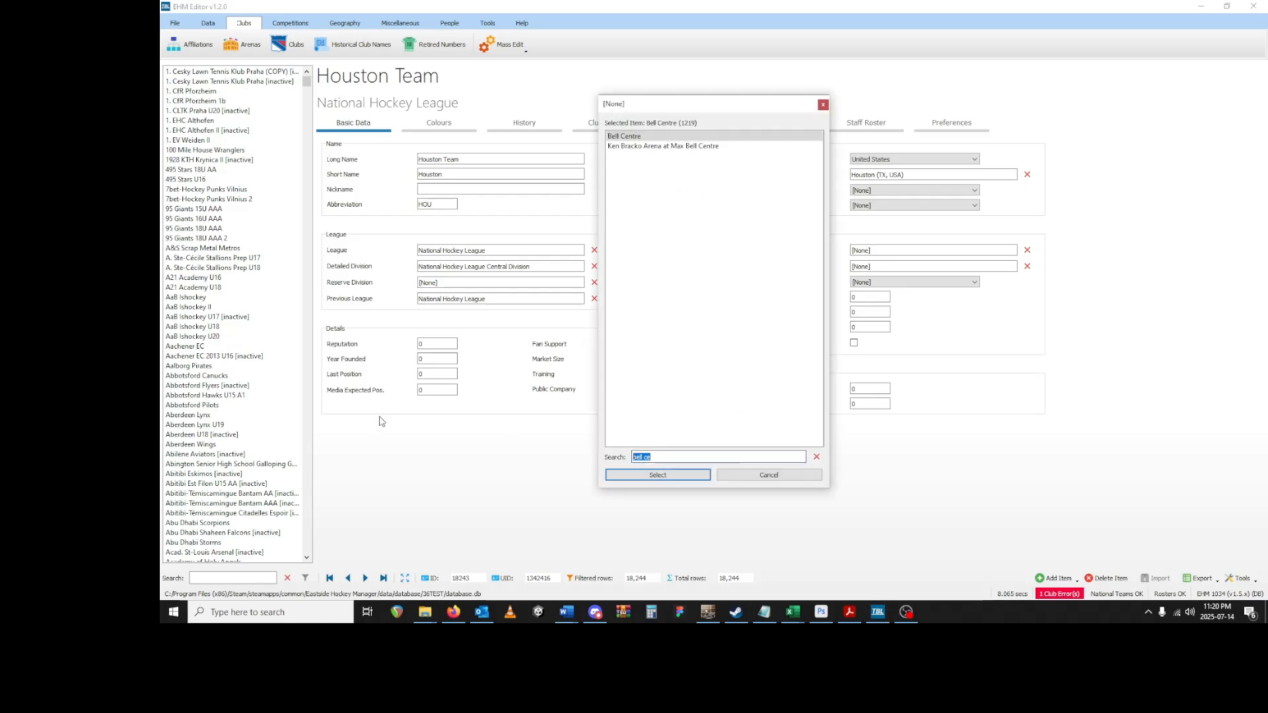
key(BackSpace)
text(ameri)
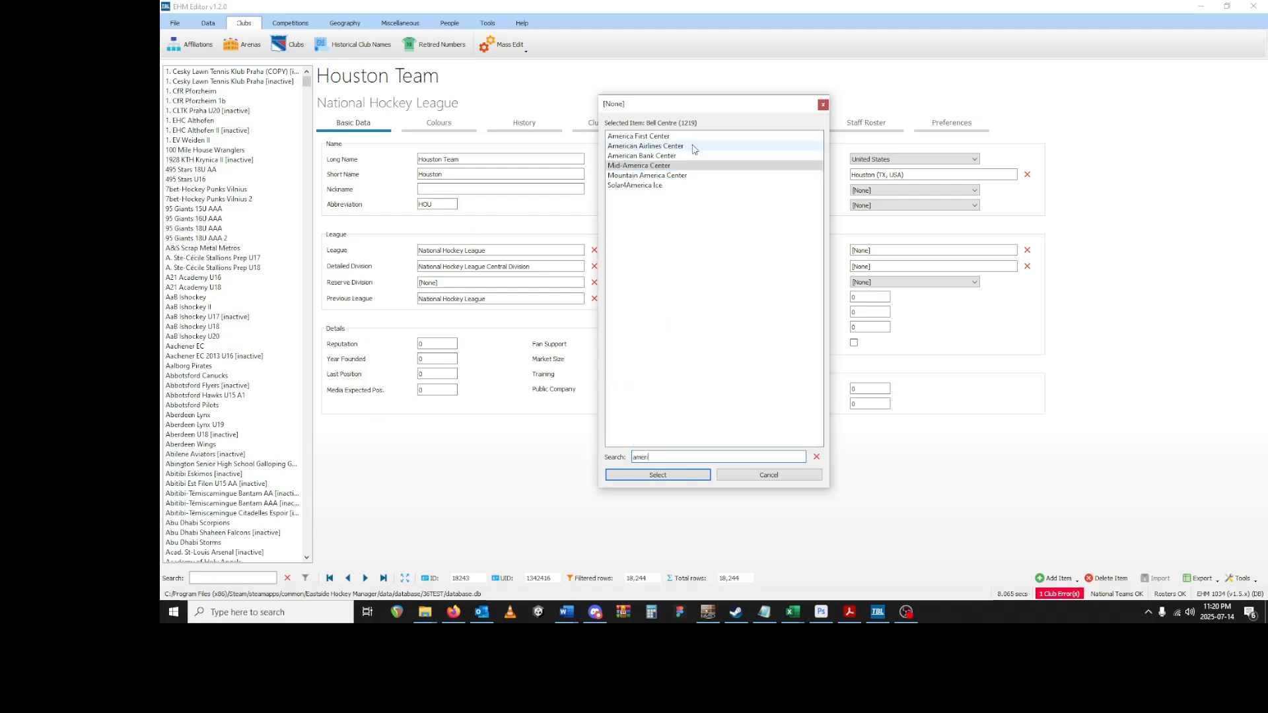
double_click(694, 146)
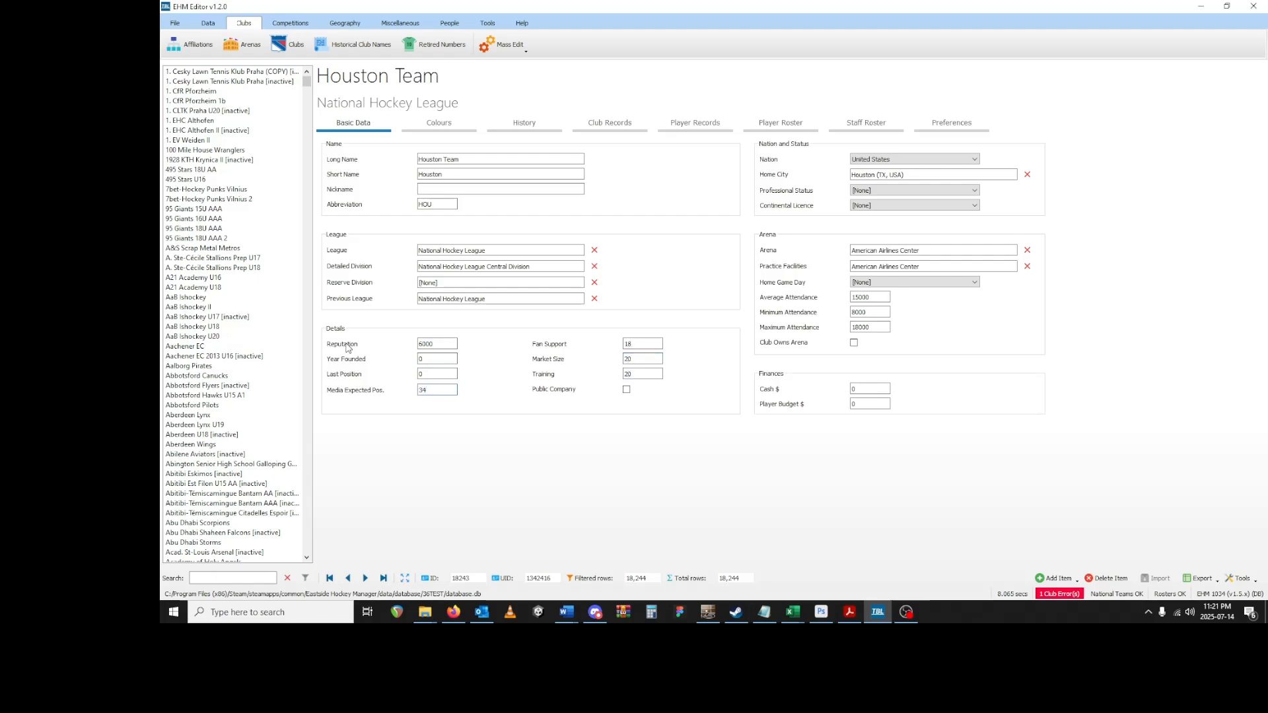
- Find Houston Team by filtering the clubs for "houst" and set its professional status to Professional
scroll(244, 386, down, 15)
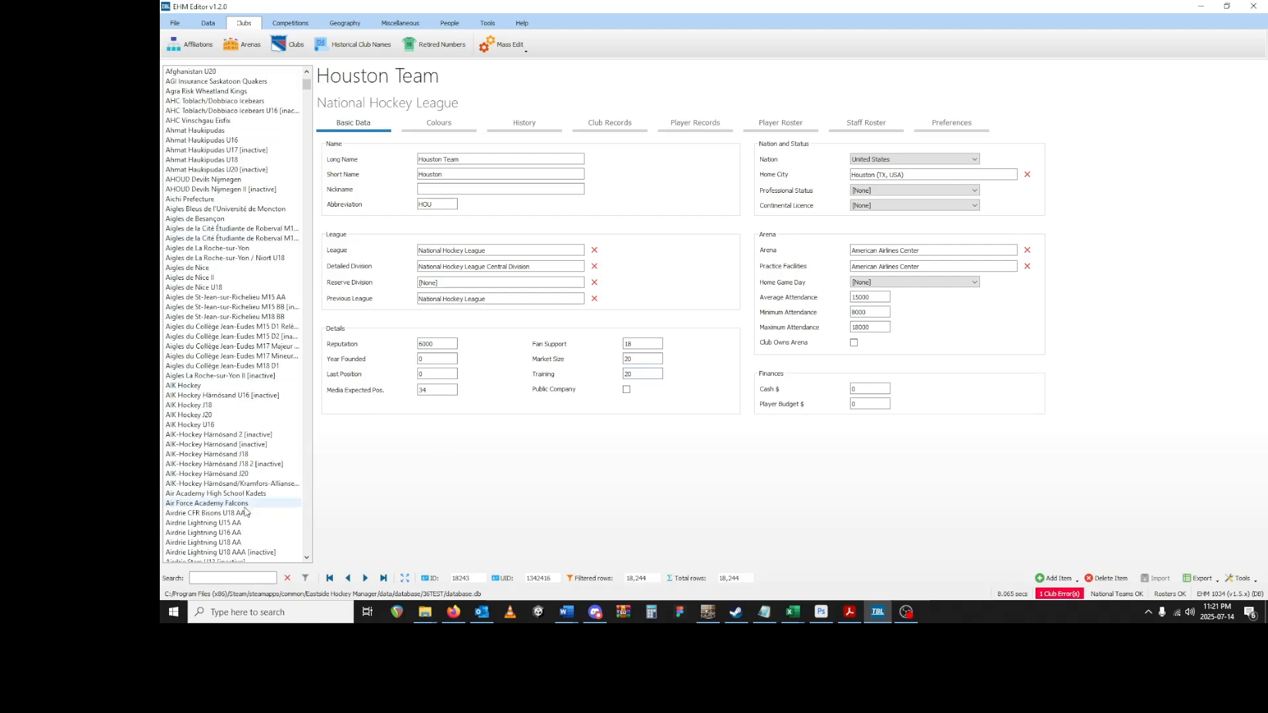
click(232, 577)
text(houst)
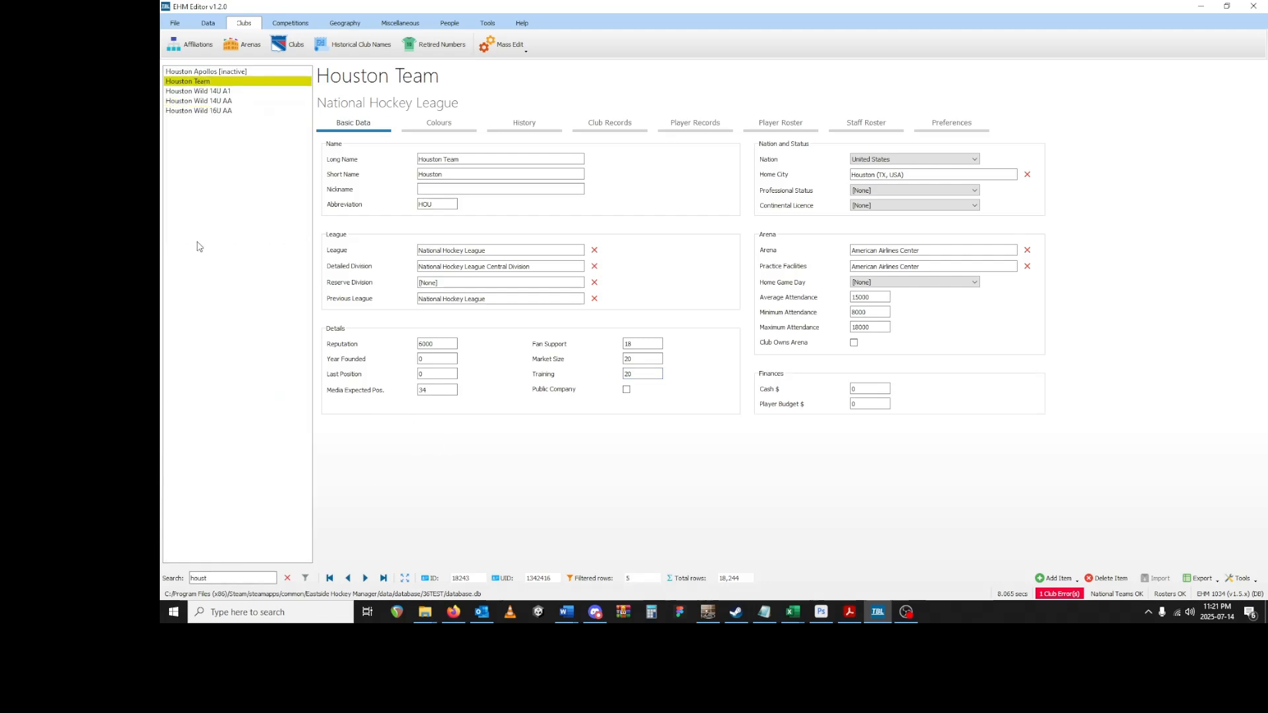
click(219, 92)
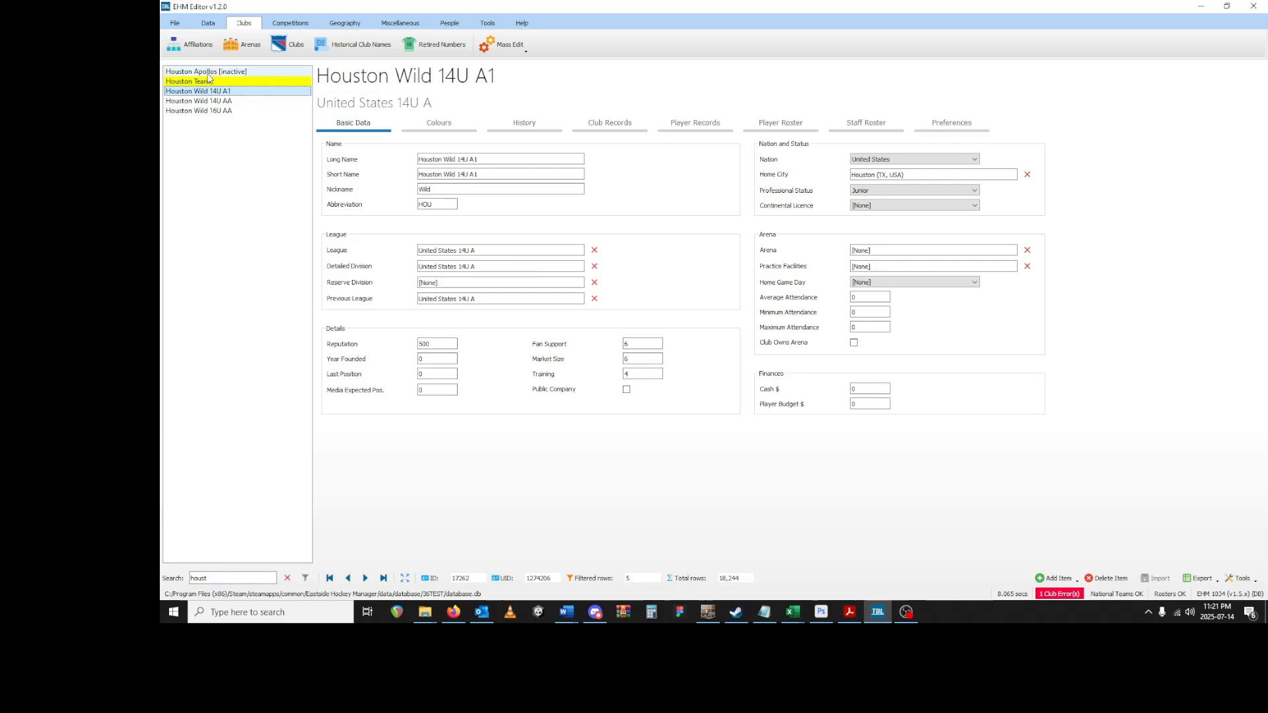
click(208, 80)
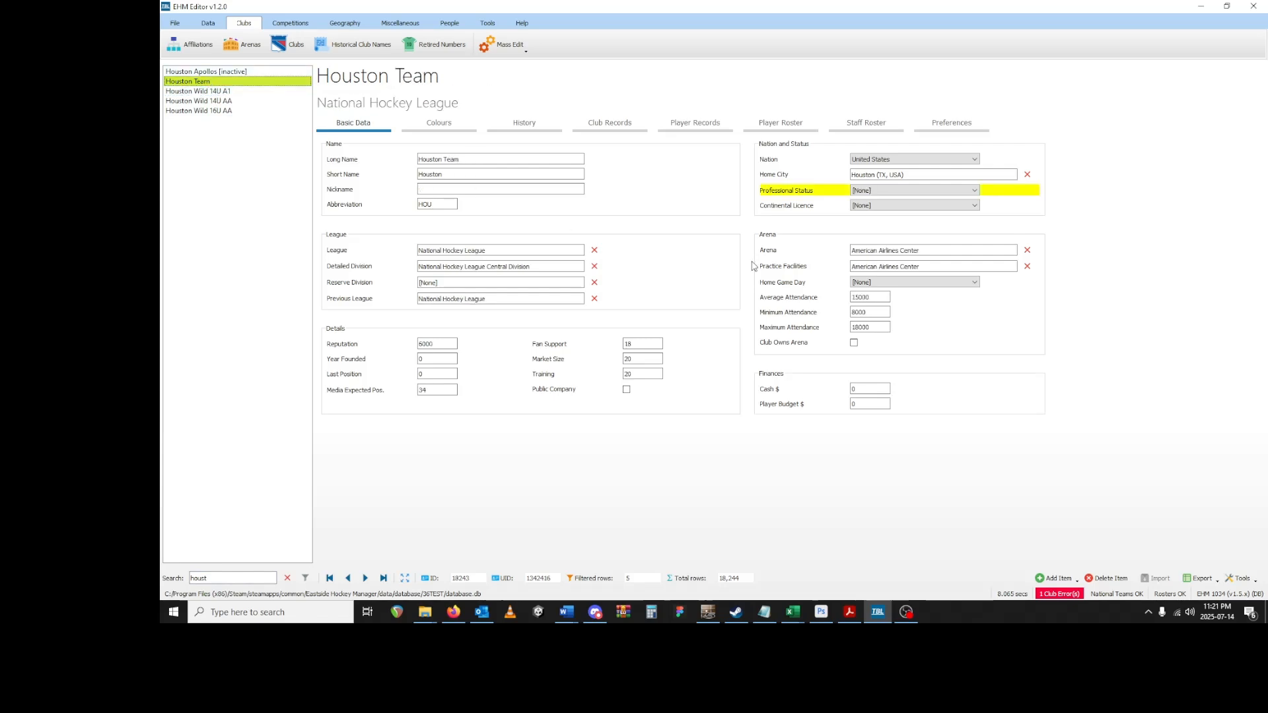
click(869, 192)
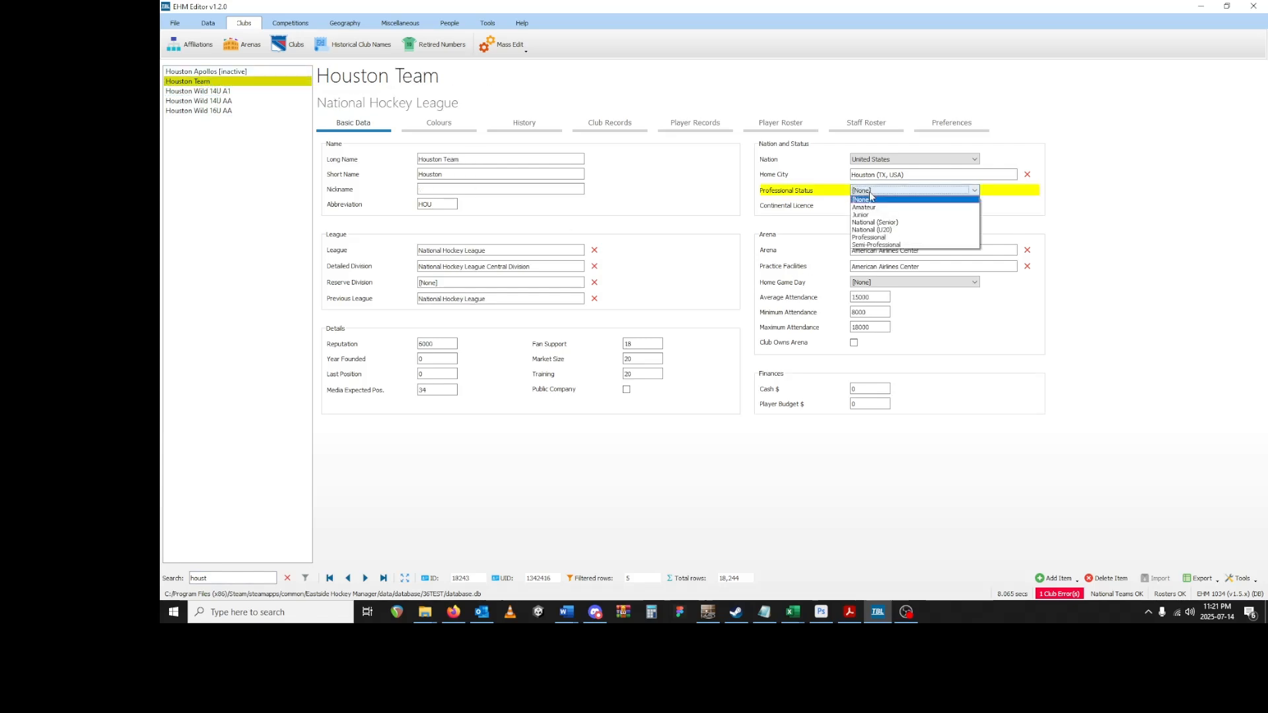
click(877, 237)
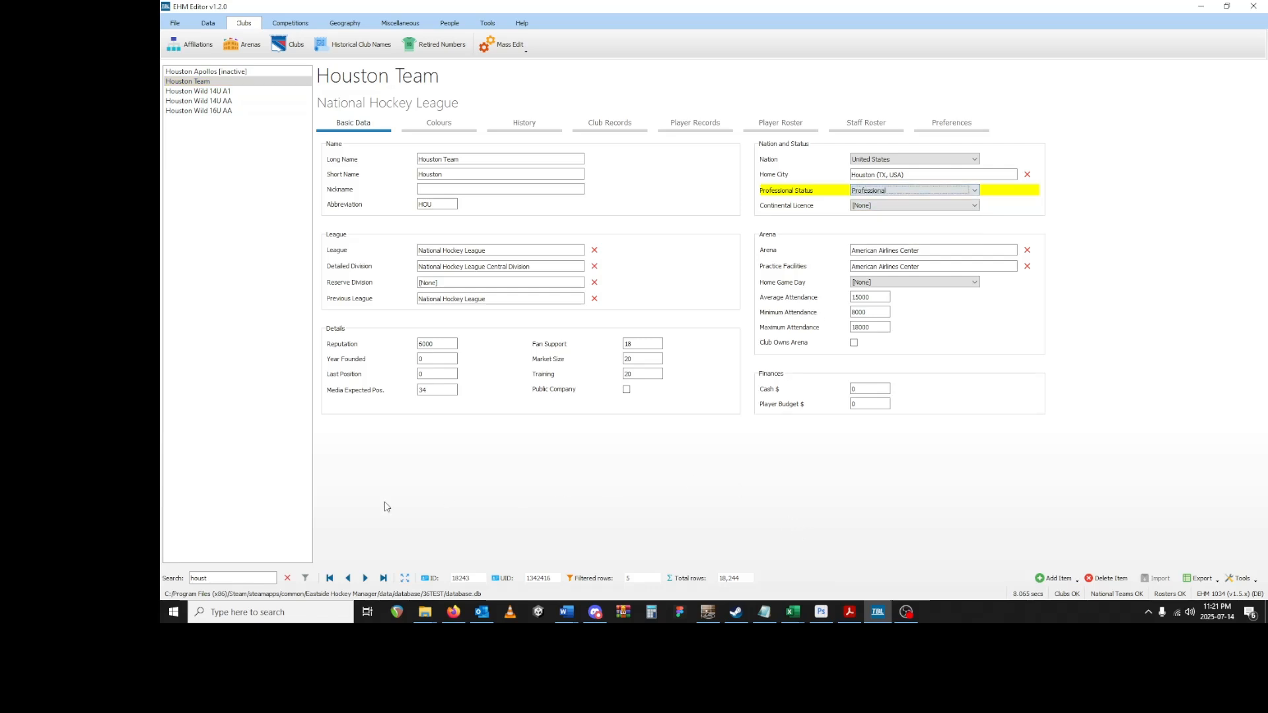
- Add a new club with long name San Francisco Team, short name San Francisco and abbreviation SFT
click(1057, 578)
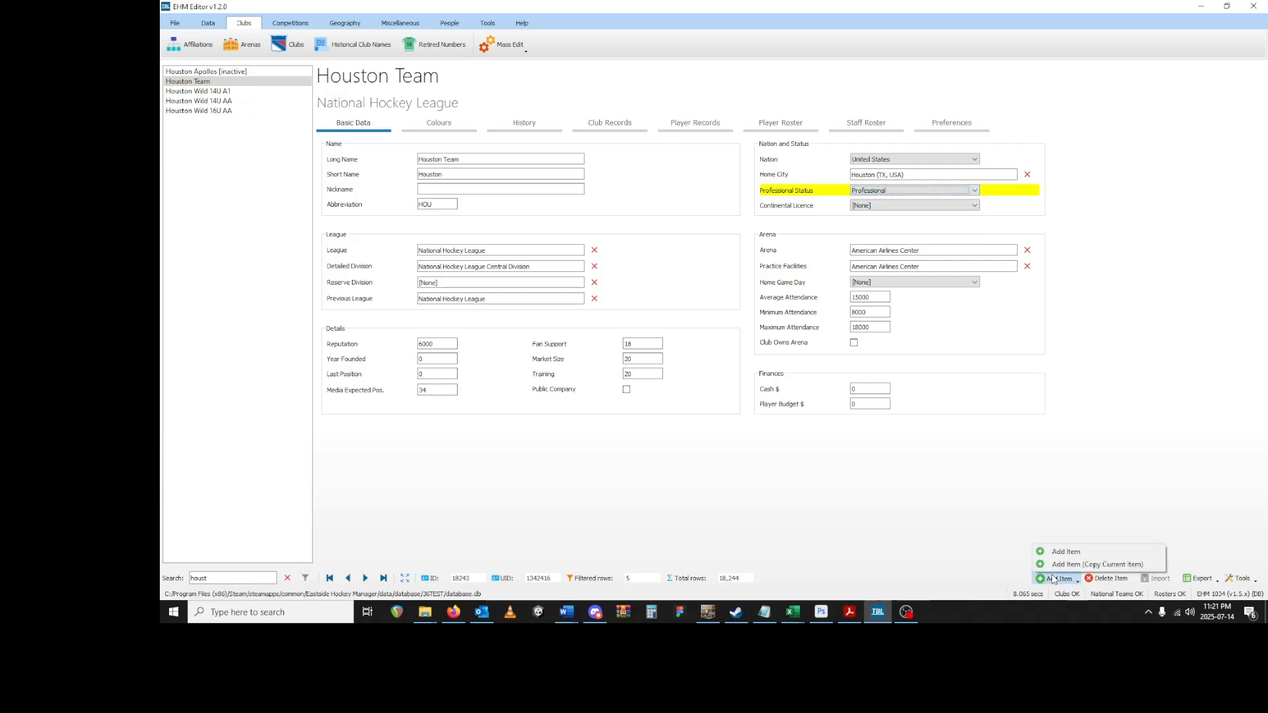
click(1078, 552)
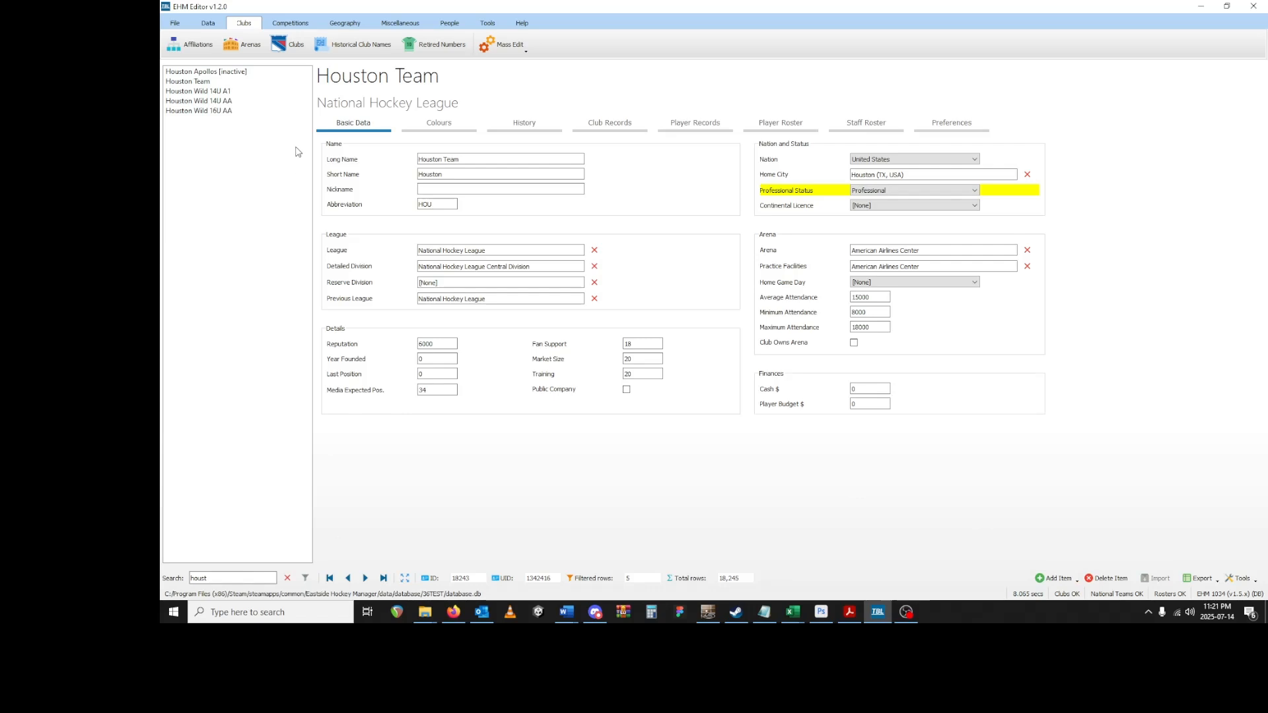
click(288, 579)
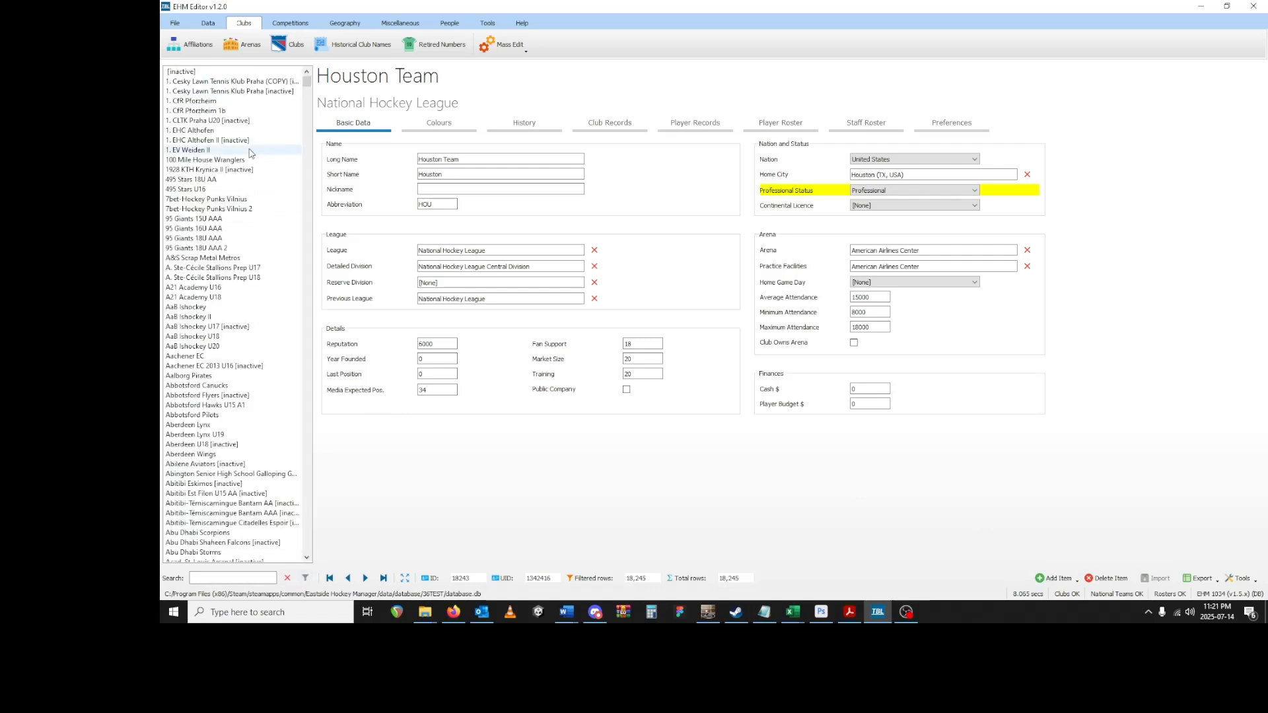
click(214, 79)
click(214, 72)
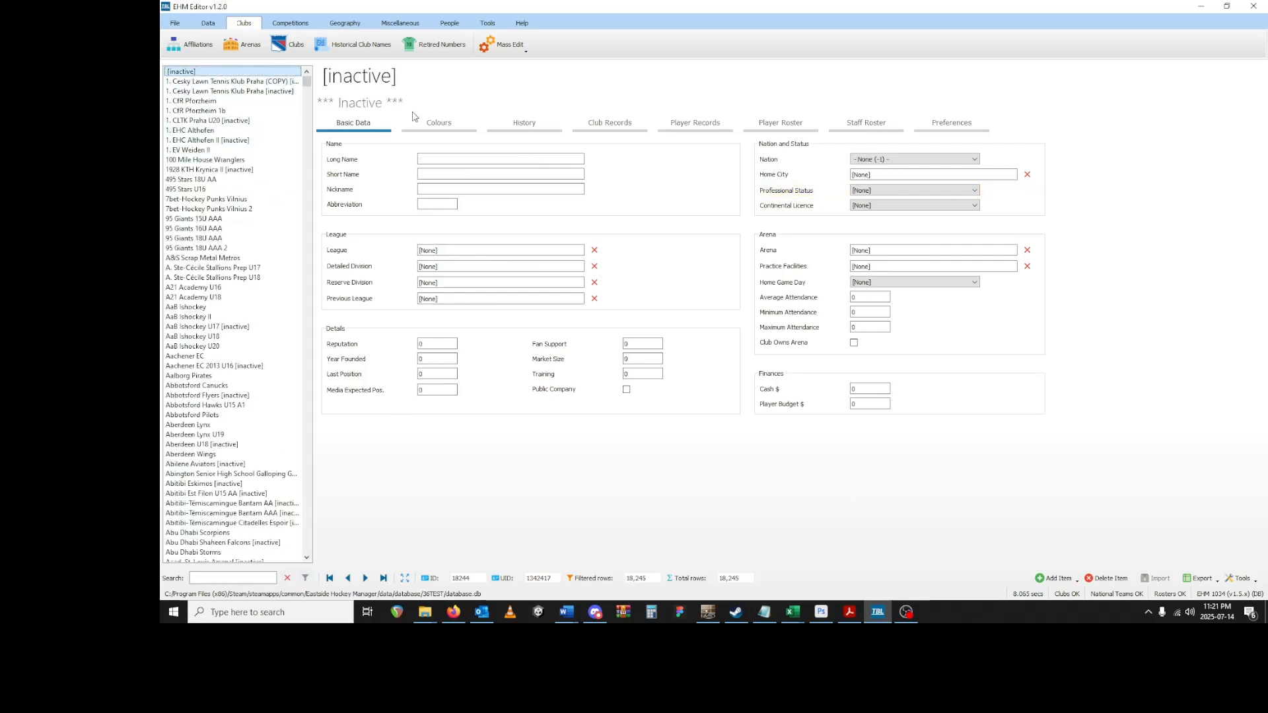
click(451, 160)
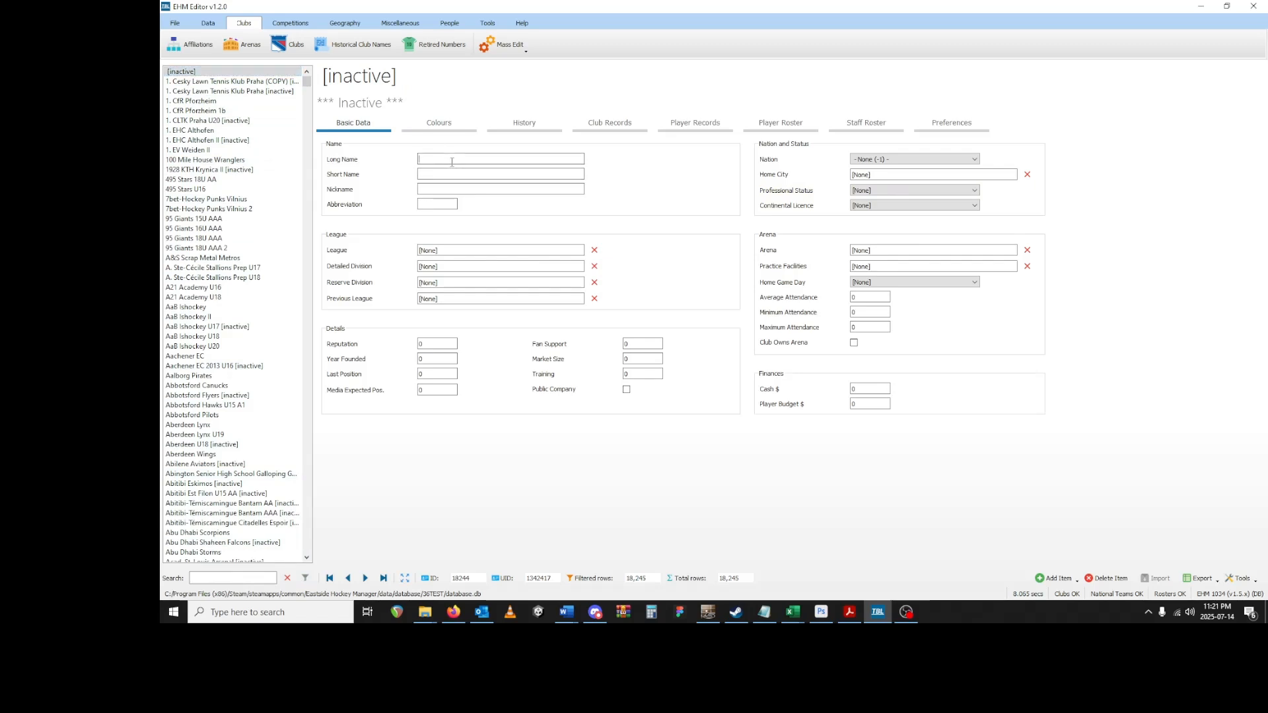
text(San Francisco Team)
key(Tab)
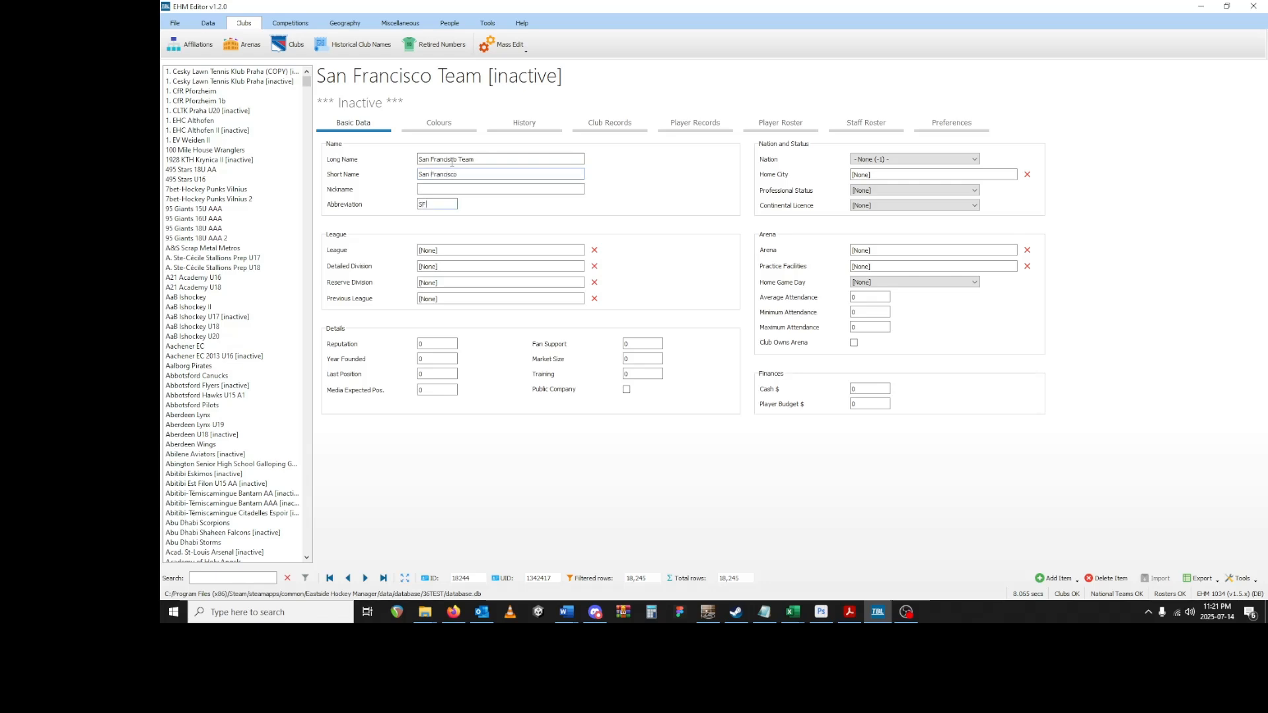
- Set San Francisco Team's league and previous league to National Hockey League and its detailed division to National Hockey League Pacific Division
click(464, 252)
double_click(669, 288)
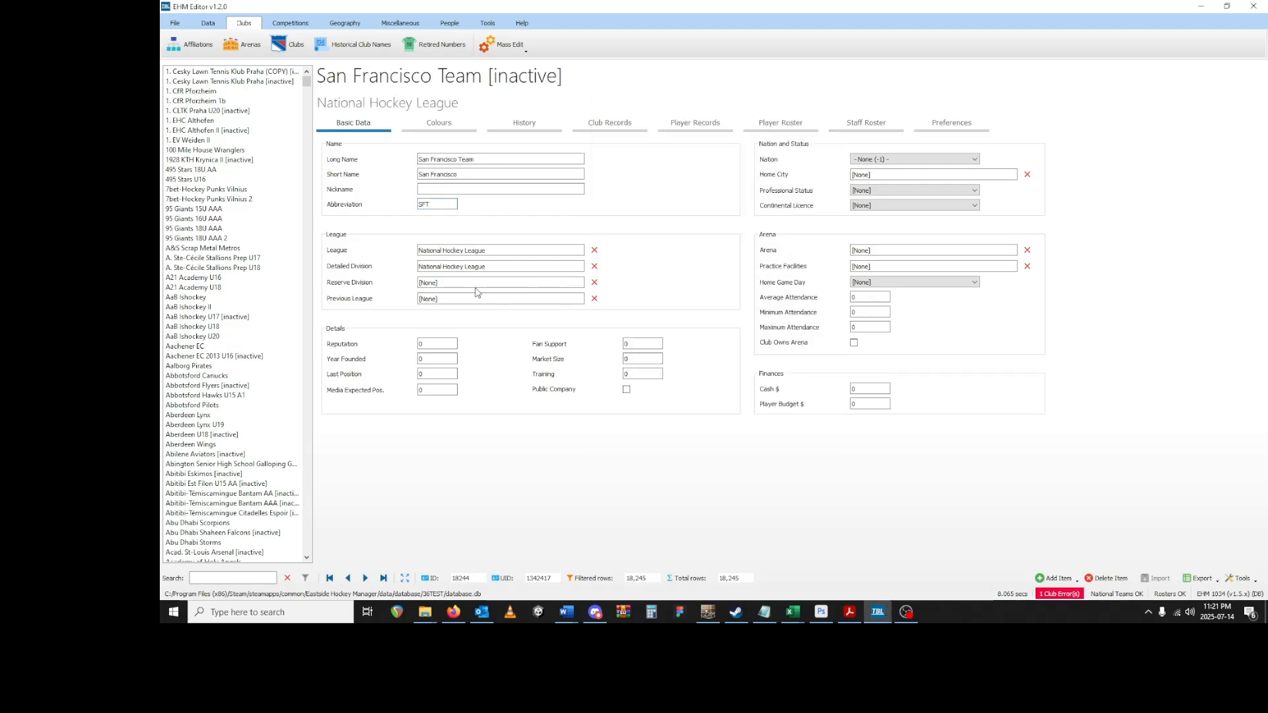
click(462, 266)
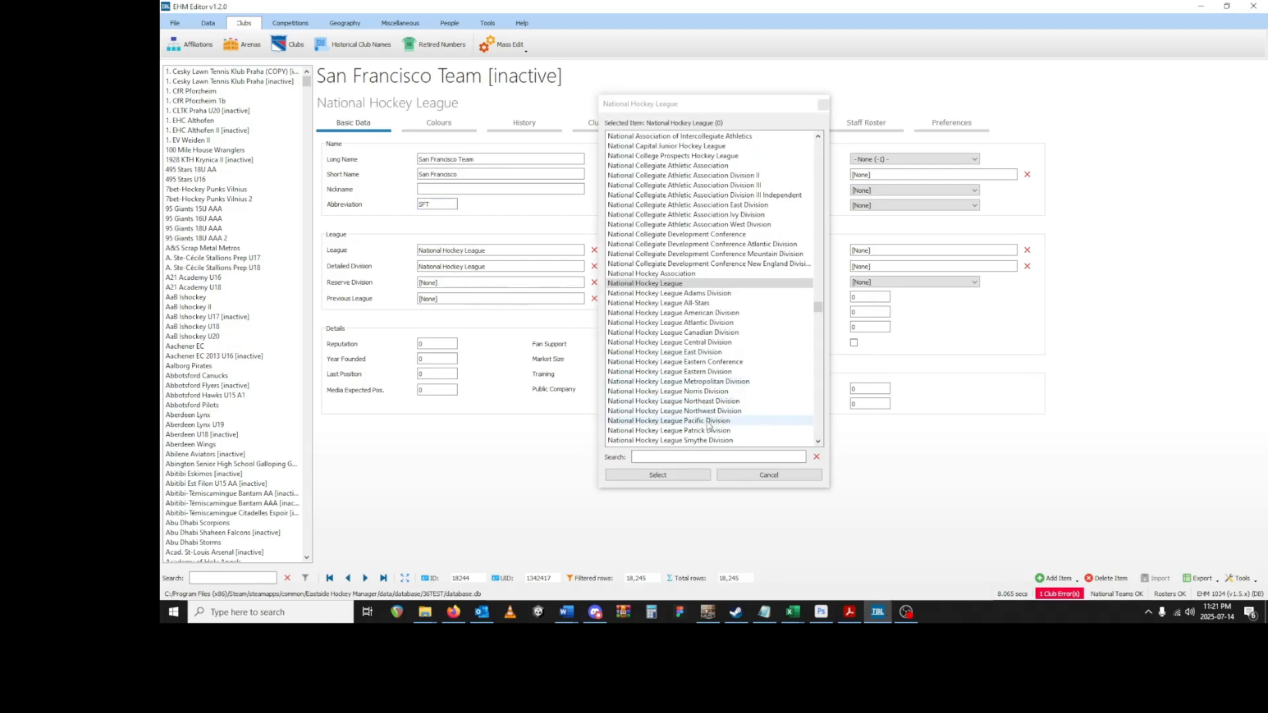
double_click(674, 421)
click(442, 305)
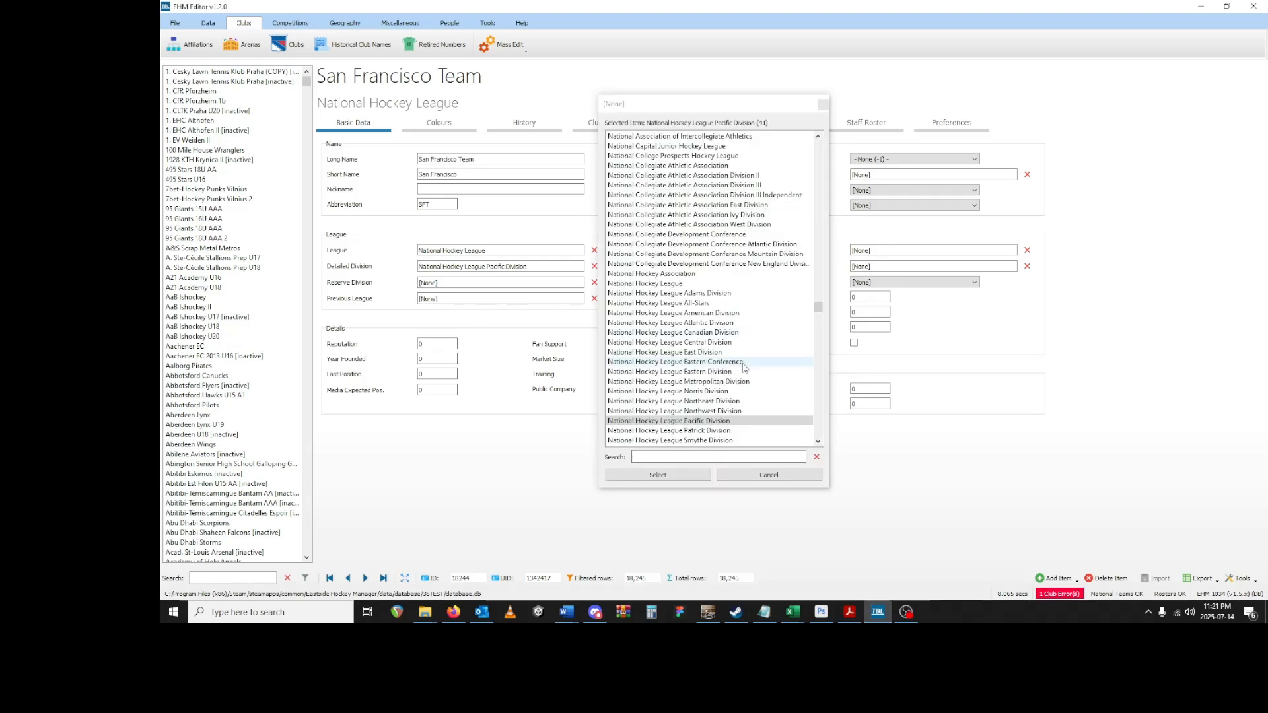
double_click(713, 285)
- Set San Francisco Team's reputation to 8000, media expected position to 33, fan support and market size to 18, and training to 20
drag(431, 348, 235, 322)
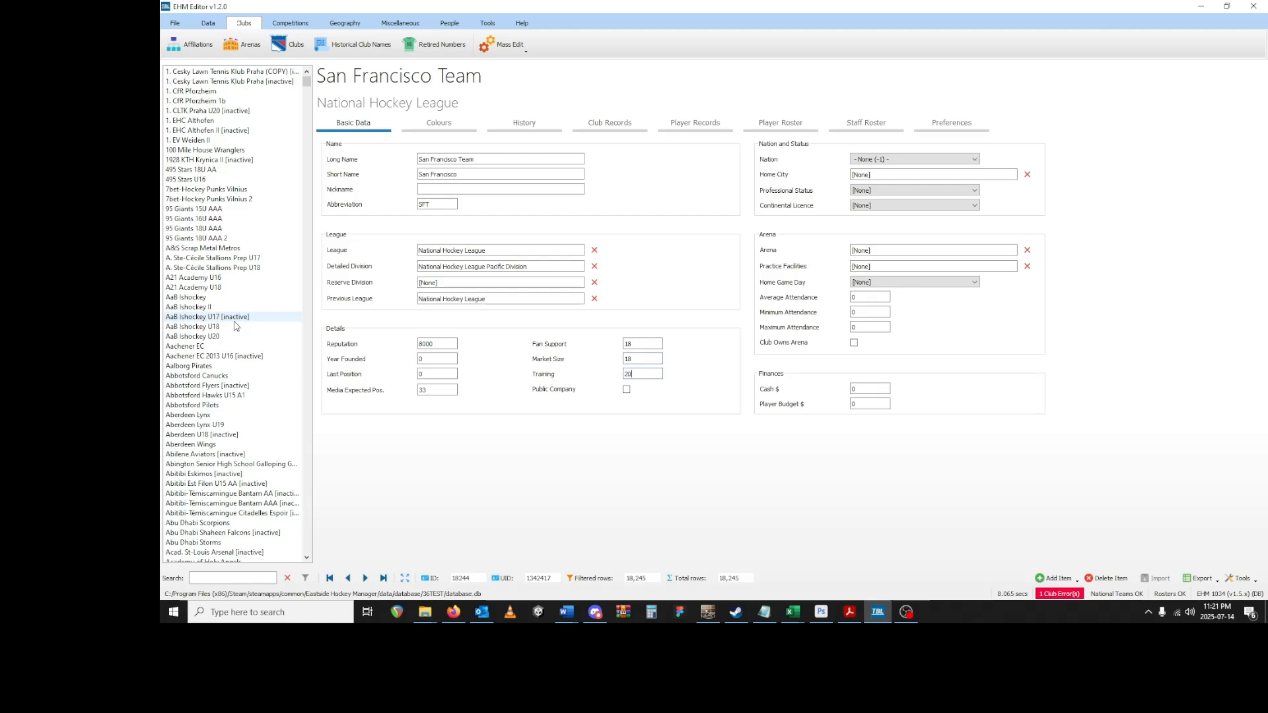
- Set San Francisco Team's nation to United States and its home city to San Francisco (CA, USA)
click(864, 161)
scroll(891, 198, down, 20)
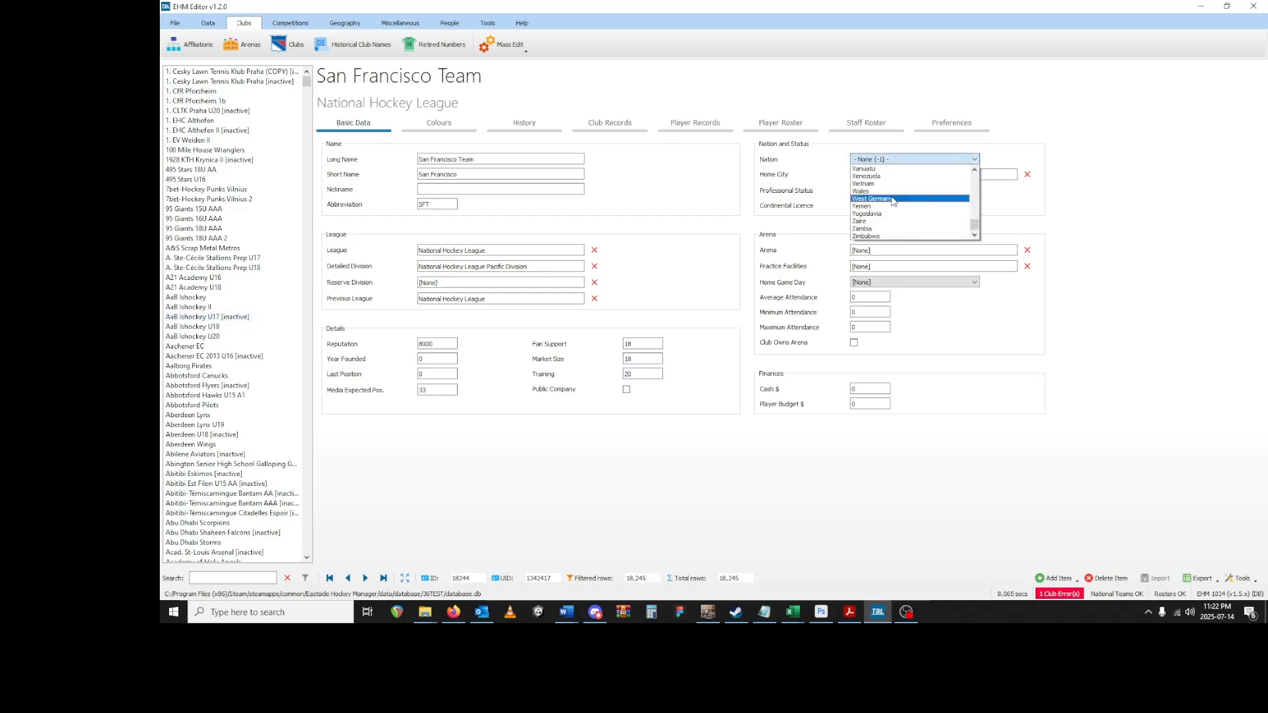
scroll(895, 207, up, 12)
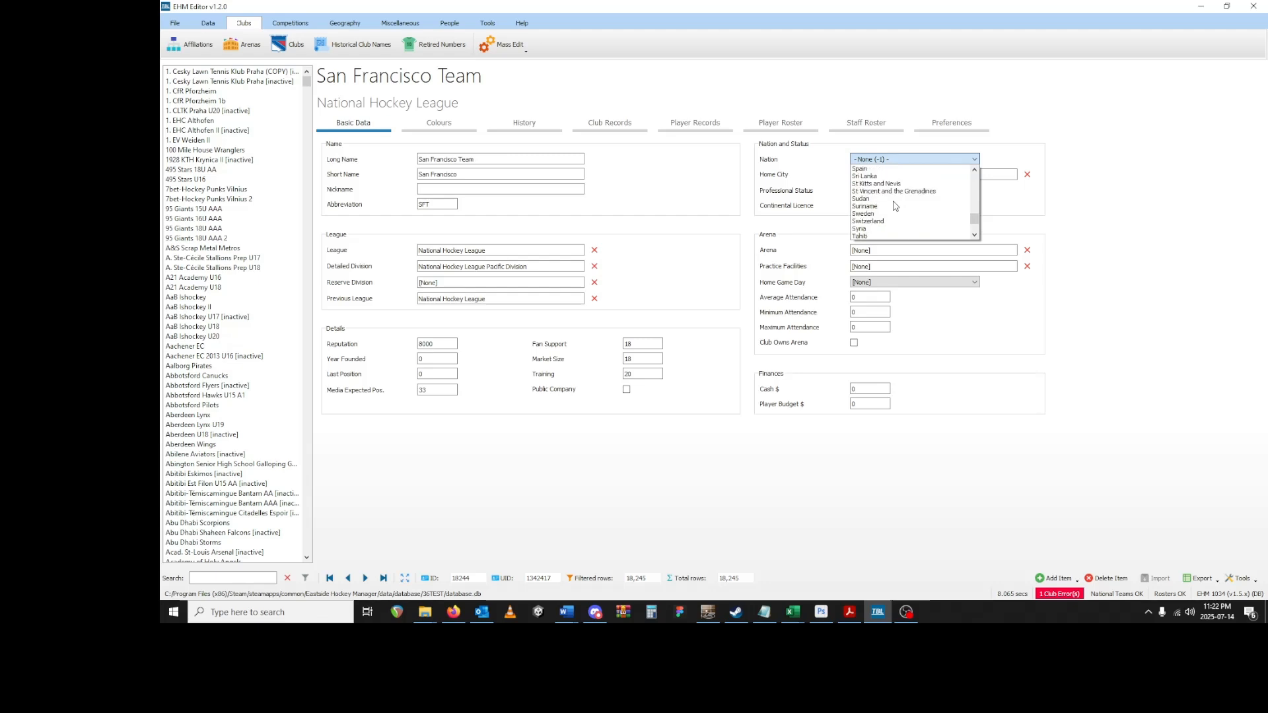
scroll(895, 207, down, 10)
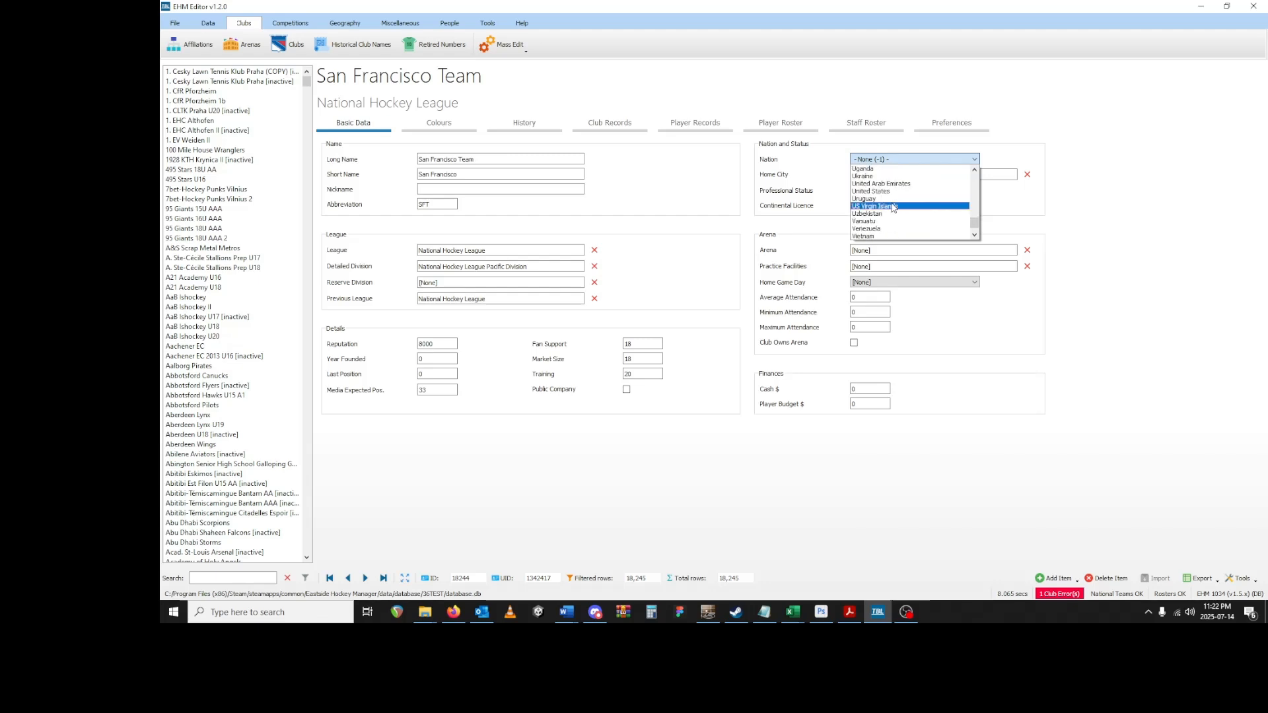
click(873, 191)
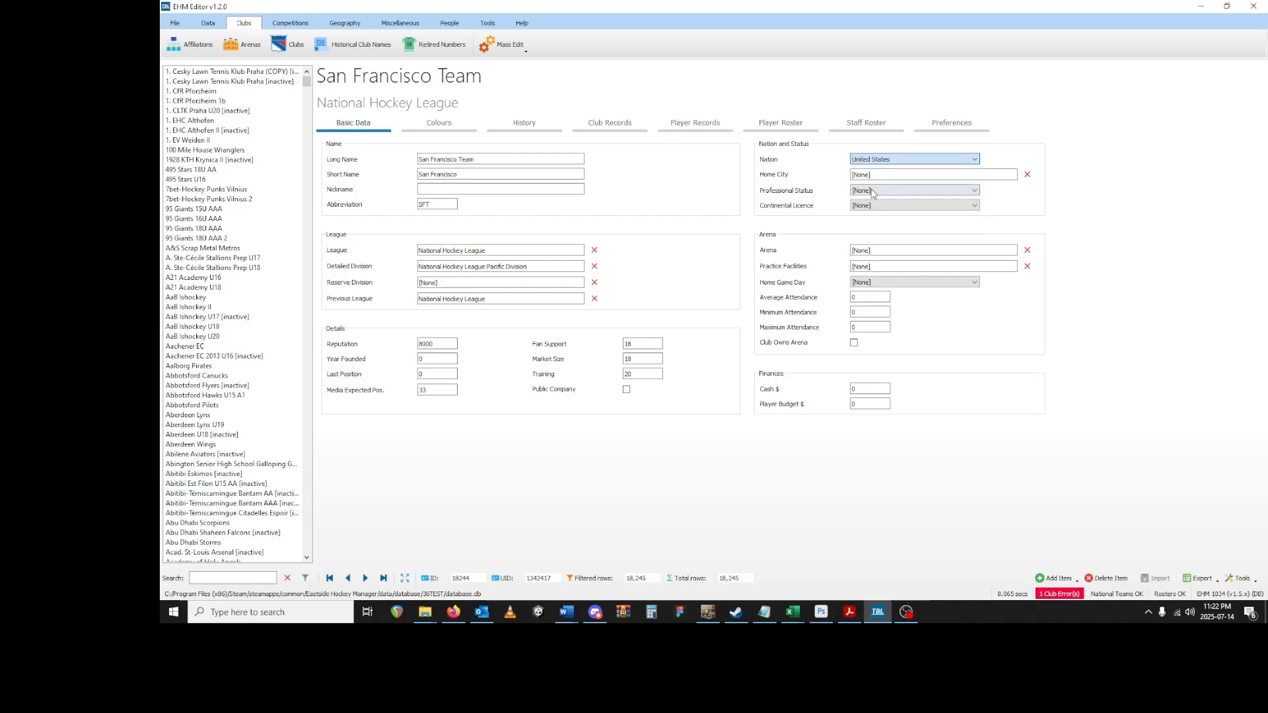
click(865, 175)
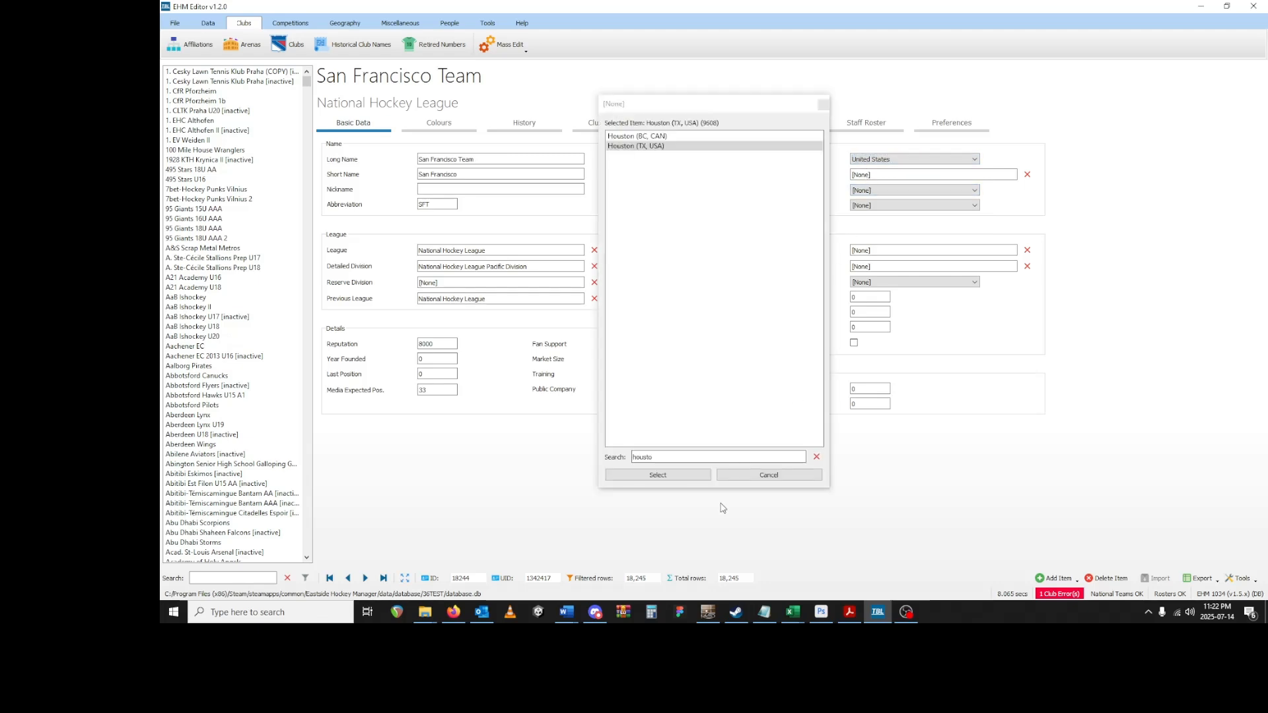
double_click(678, 456)
text(san fr)
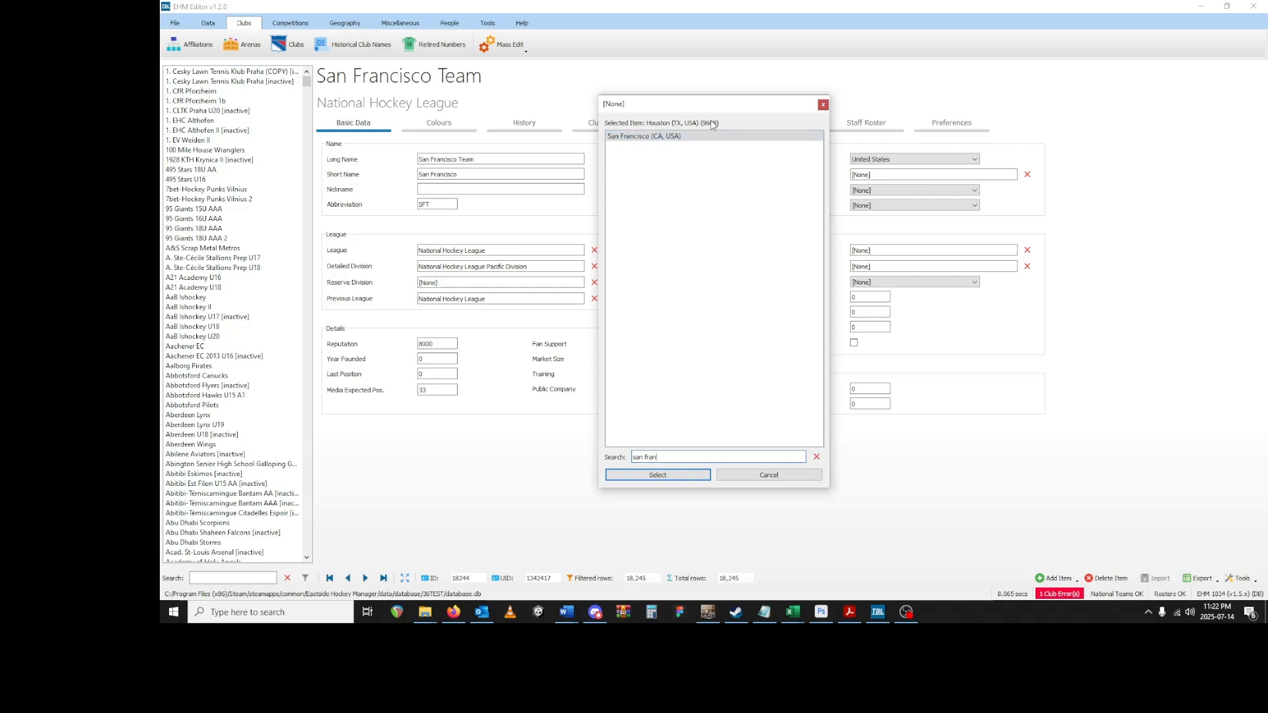
text(an)
double_click(708, 136)
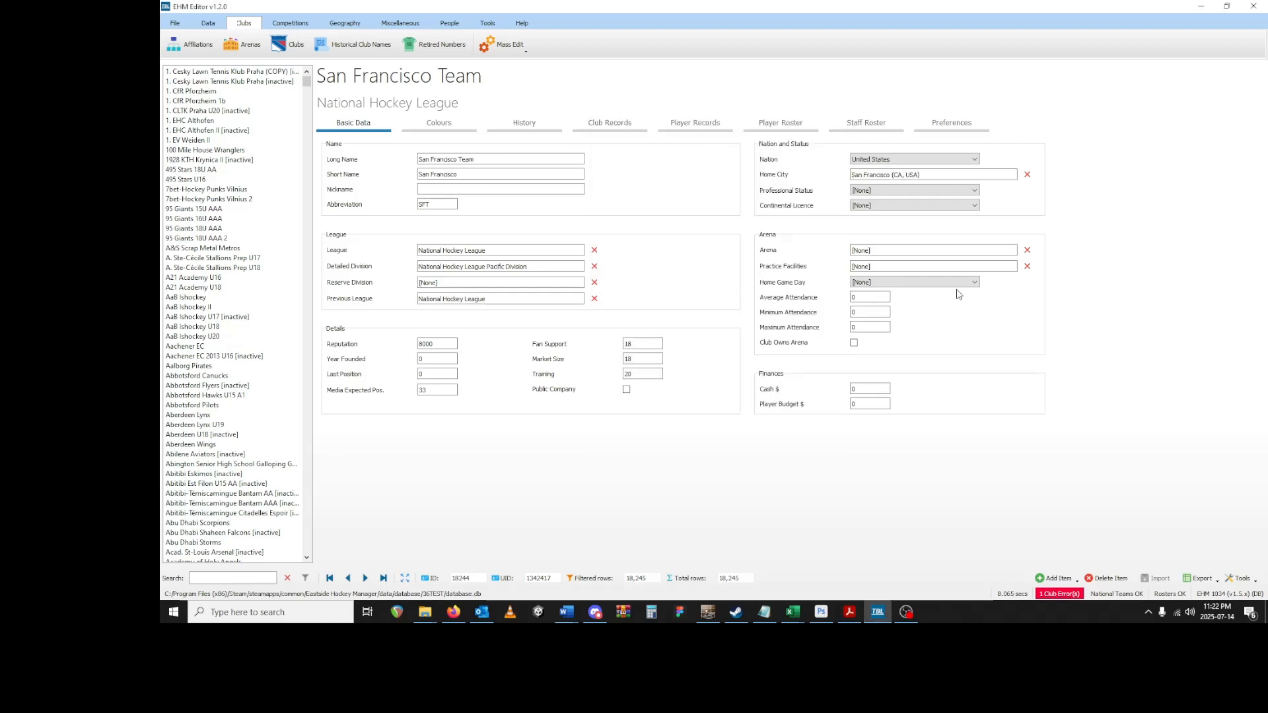
- Set San Francisco Team's arena and practice facilities to SAP Center, with average attendance 15000, minimum 8000 and maximum 18000
click(936, 252)
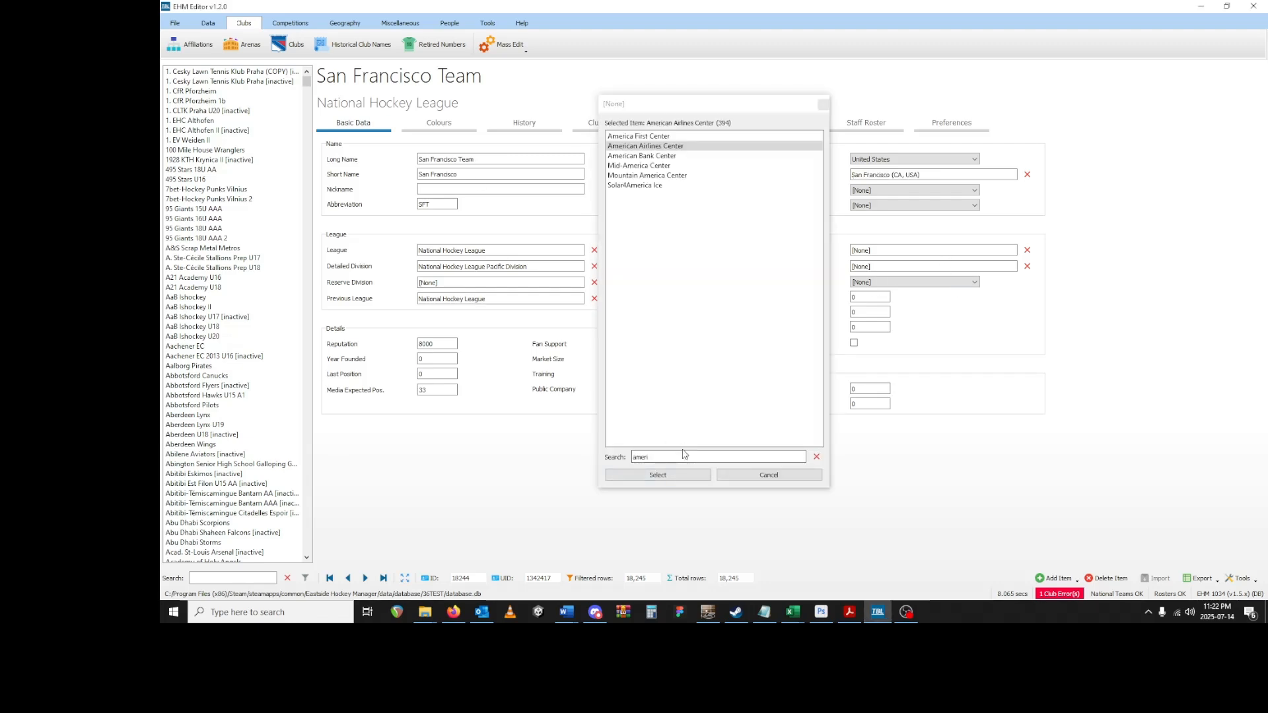
text(SAP)
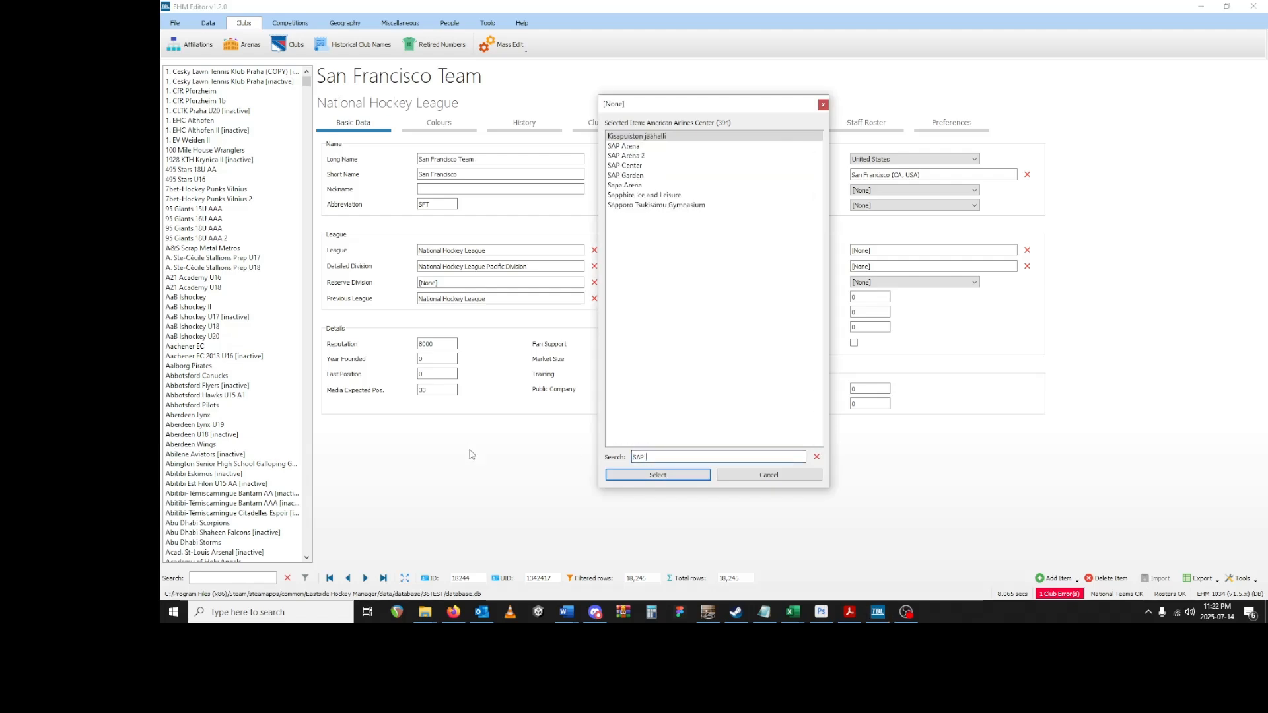
double_click(674, 165)
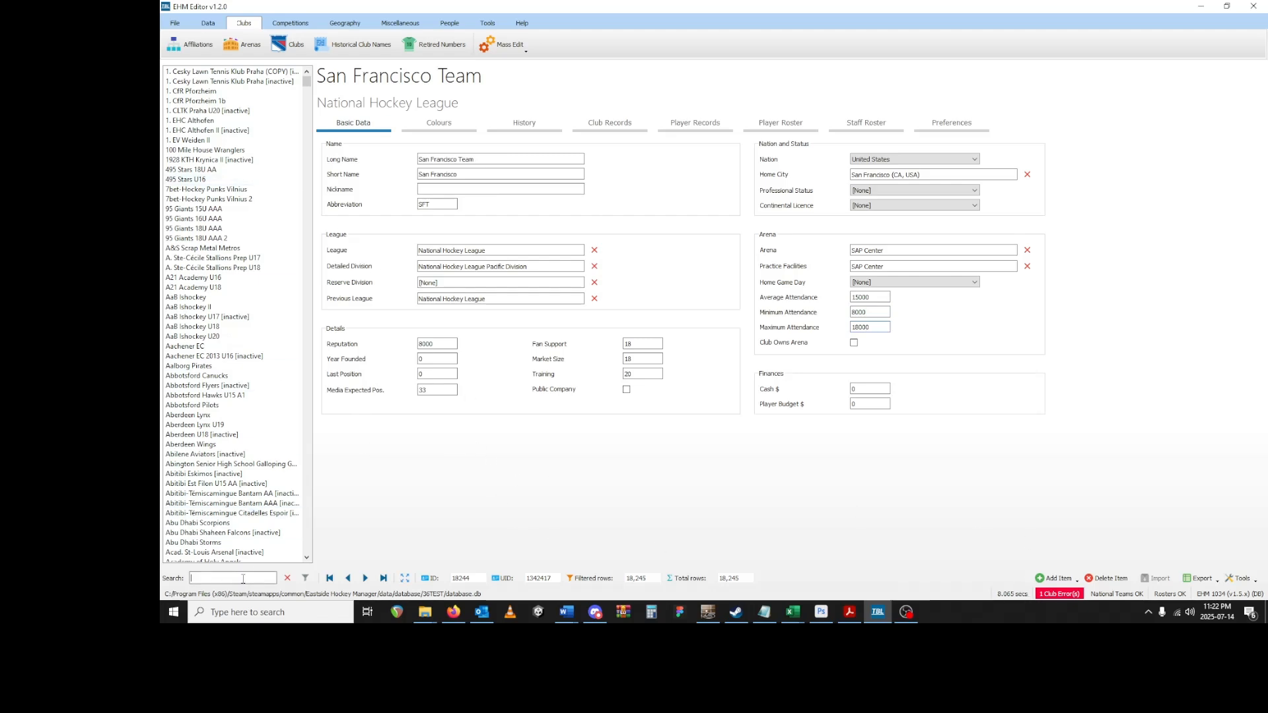
- Find San Francisco Team by filtering the clubs for "san fra", set its professional status to Professional, and clear the filter
text(san fra)
click(235, 91)
click(241, 101)
click(878, 190)
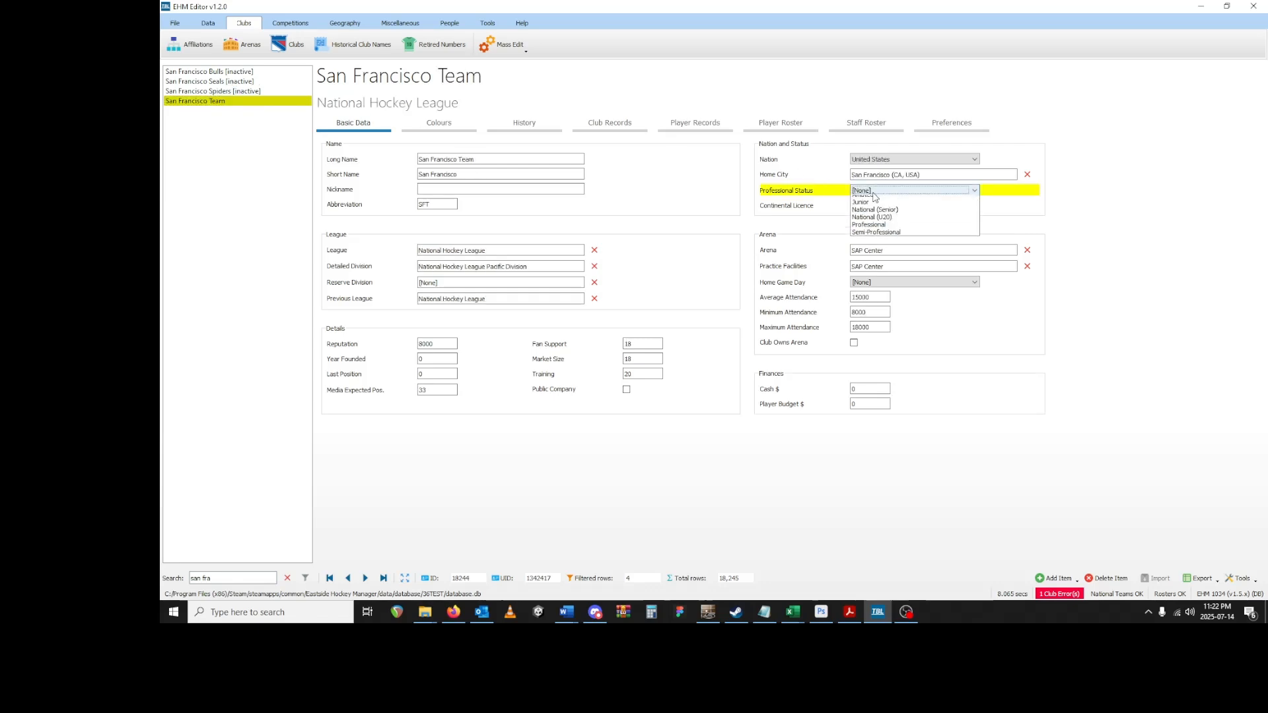
click(873, 241)
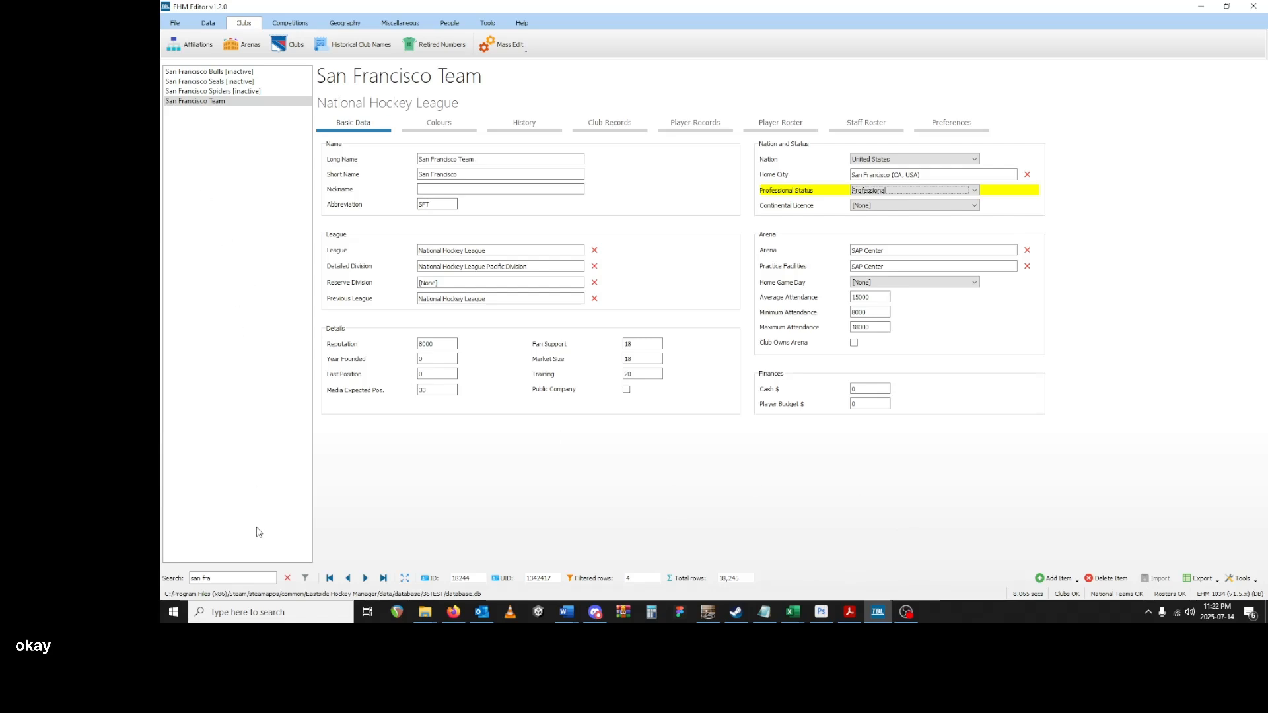
click(288, 578)
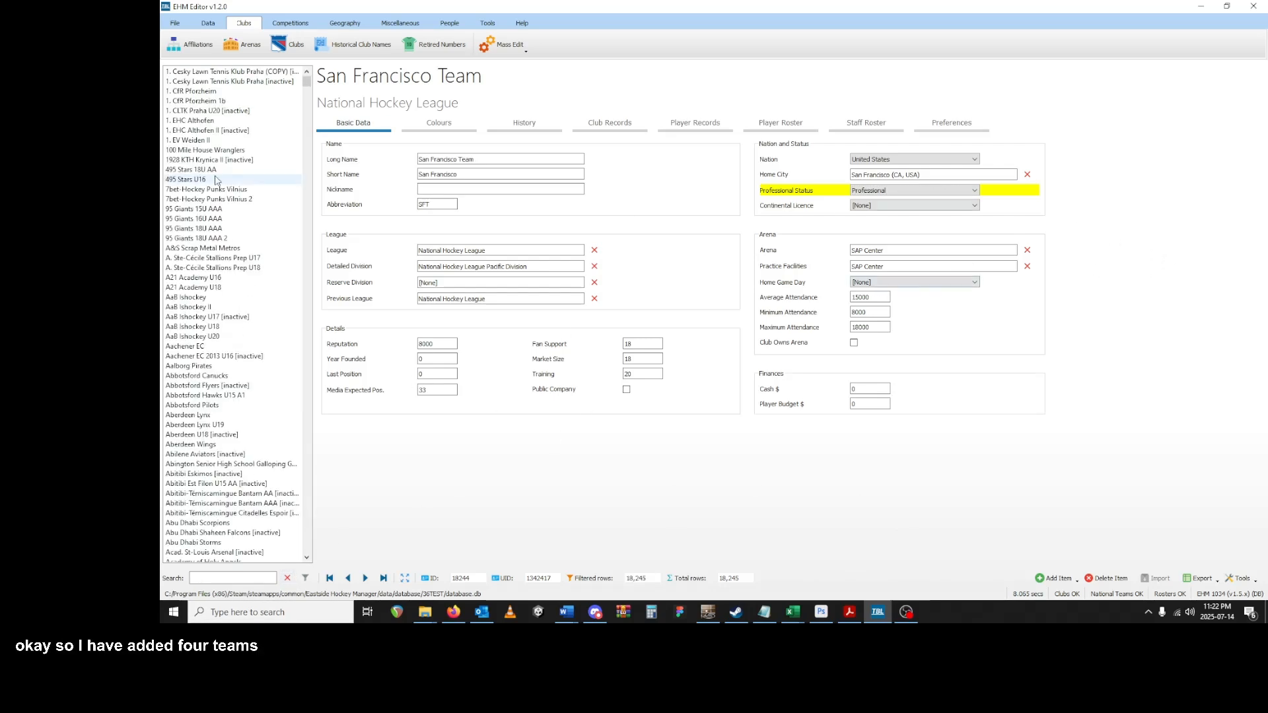
- Filter the clubs for "san fra" again and review San Francisco Team's division, arena and attendance data
click(247, 579)
text(san fra)
click(267, 82)
click(228, 92)
click(218, 102)
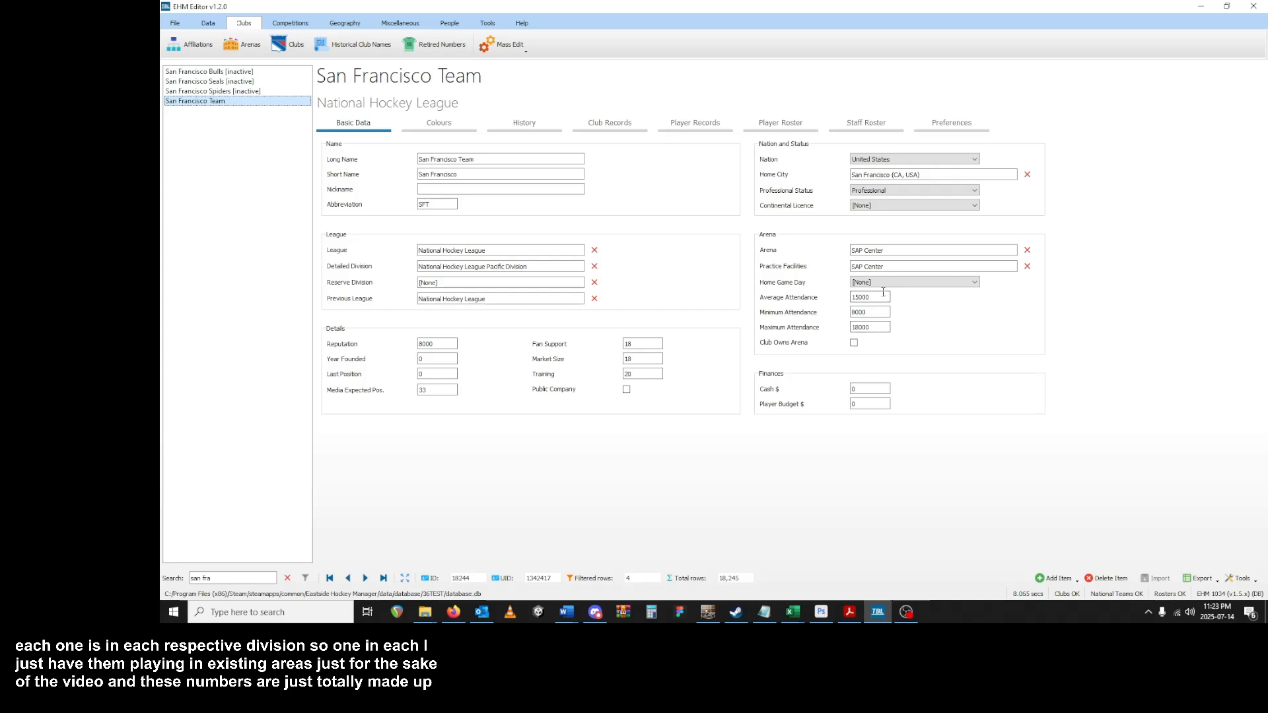
double_click(885, 329)
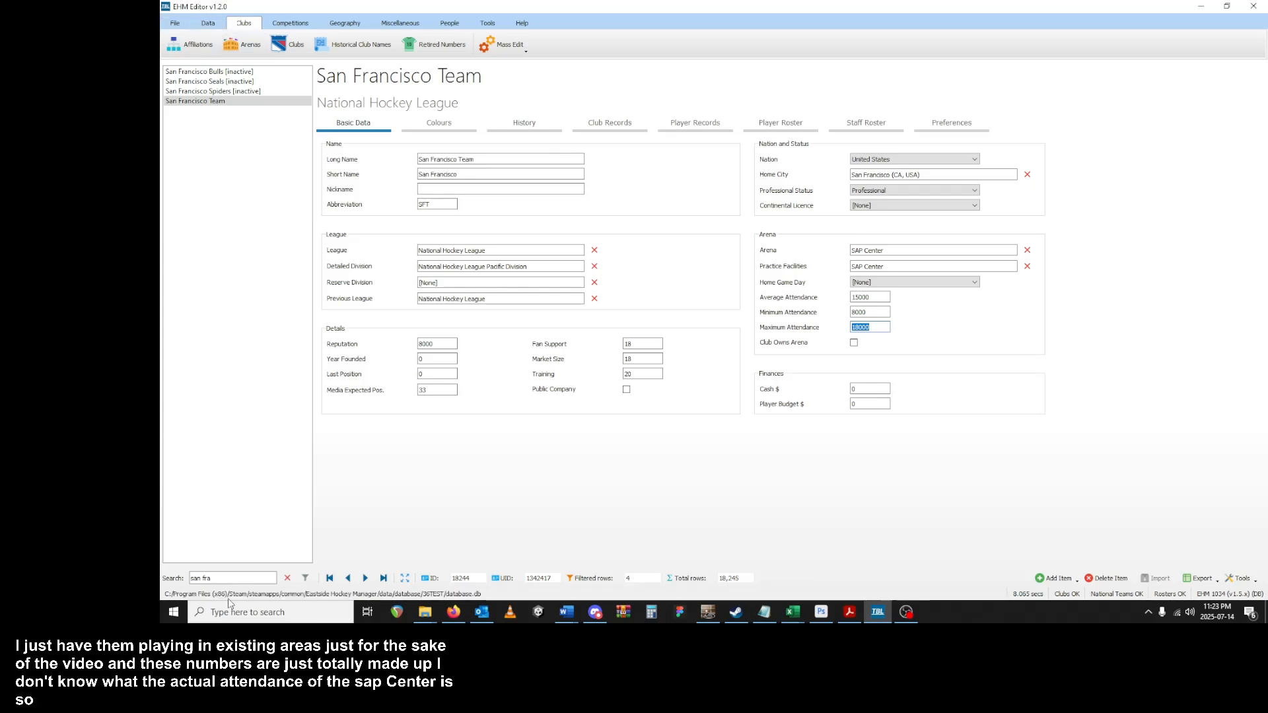
click(287, 578)
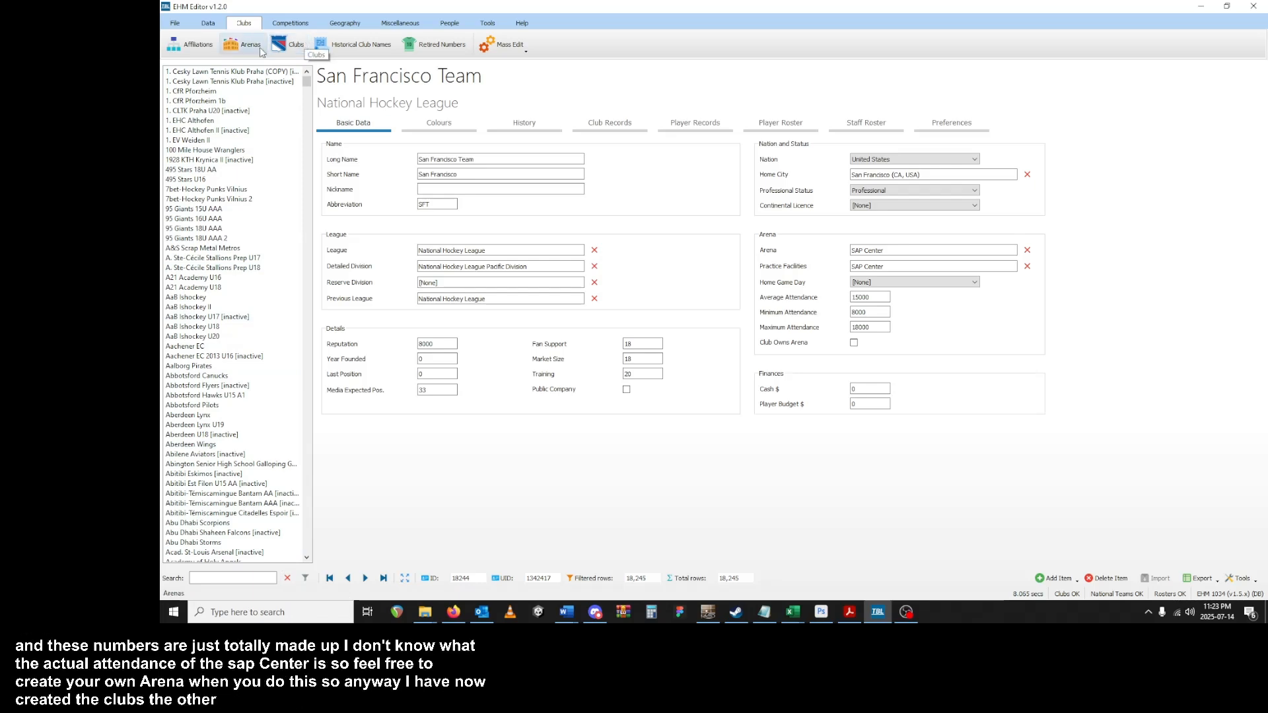
- Open the club affiliations and examine the one between Abbotsford Canucks and Kalamazoo Wings
click(197, 59)
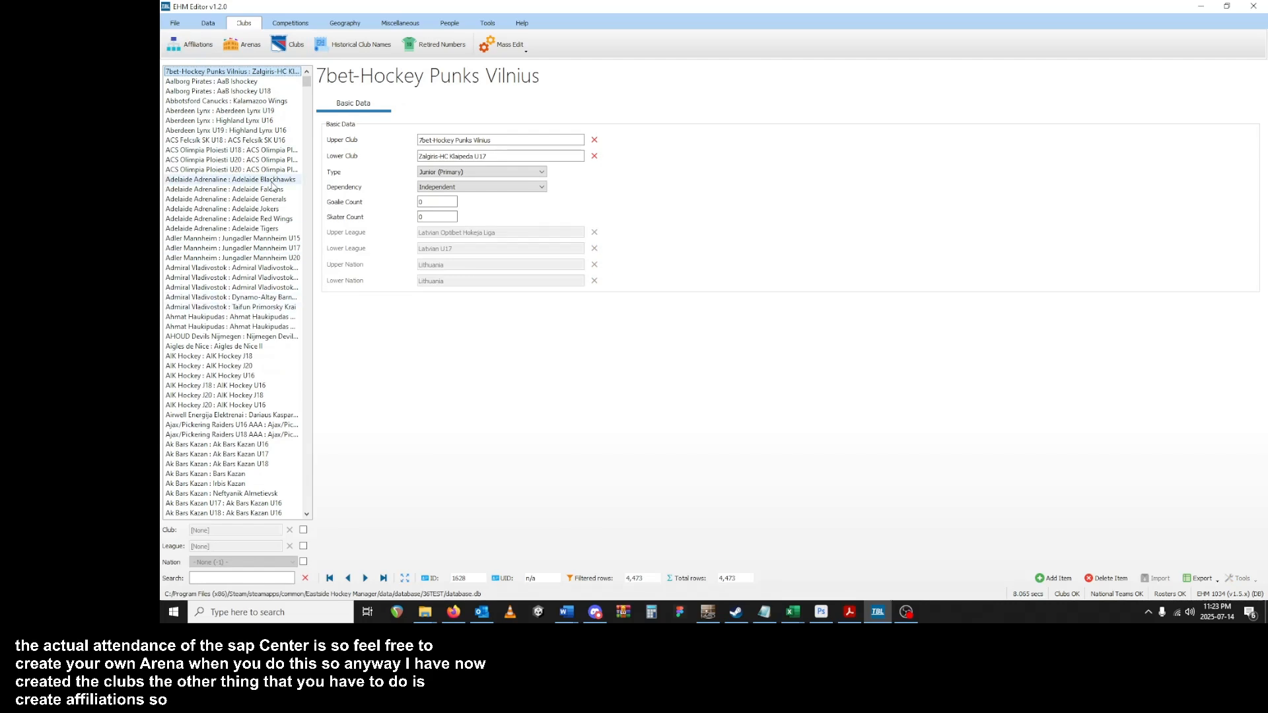
click(222, 102)
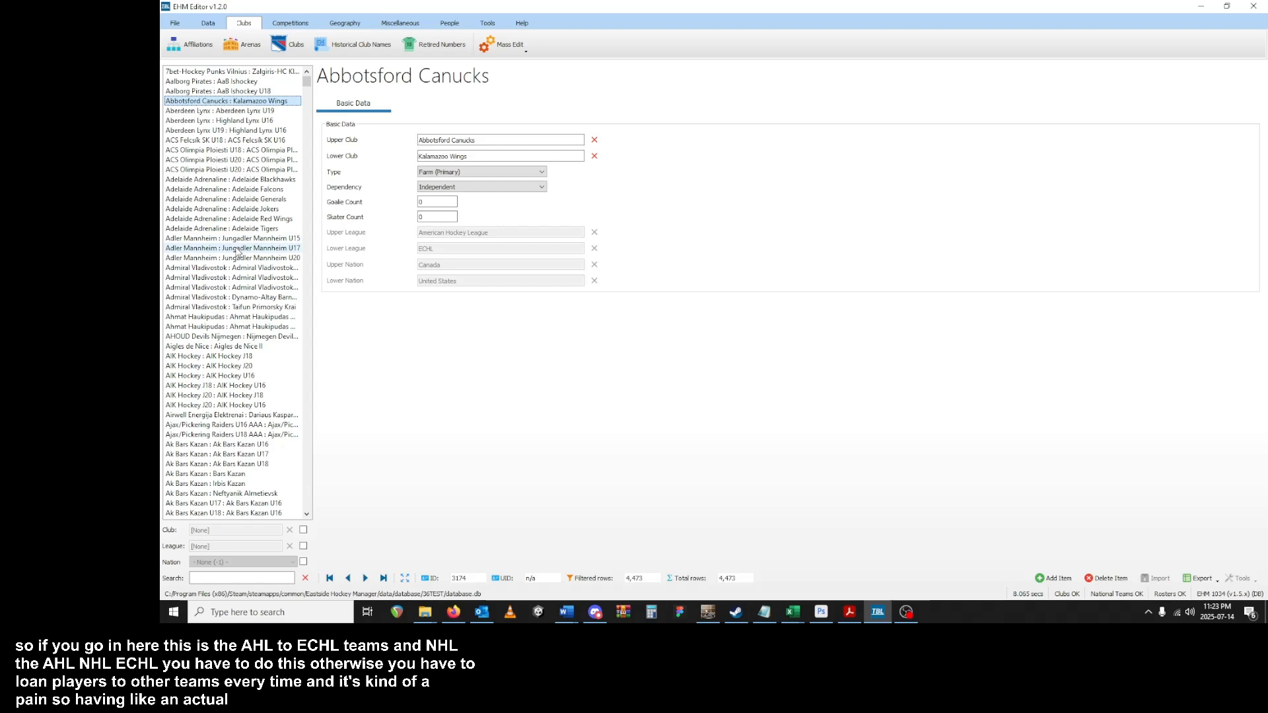
click(252, 72)
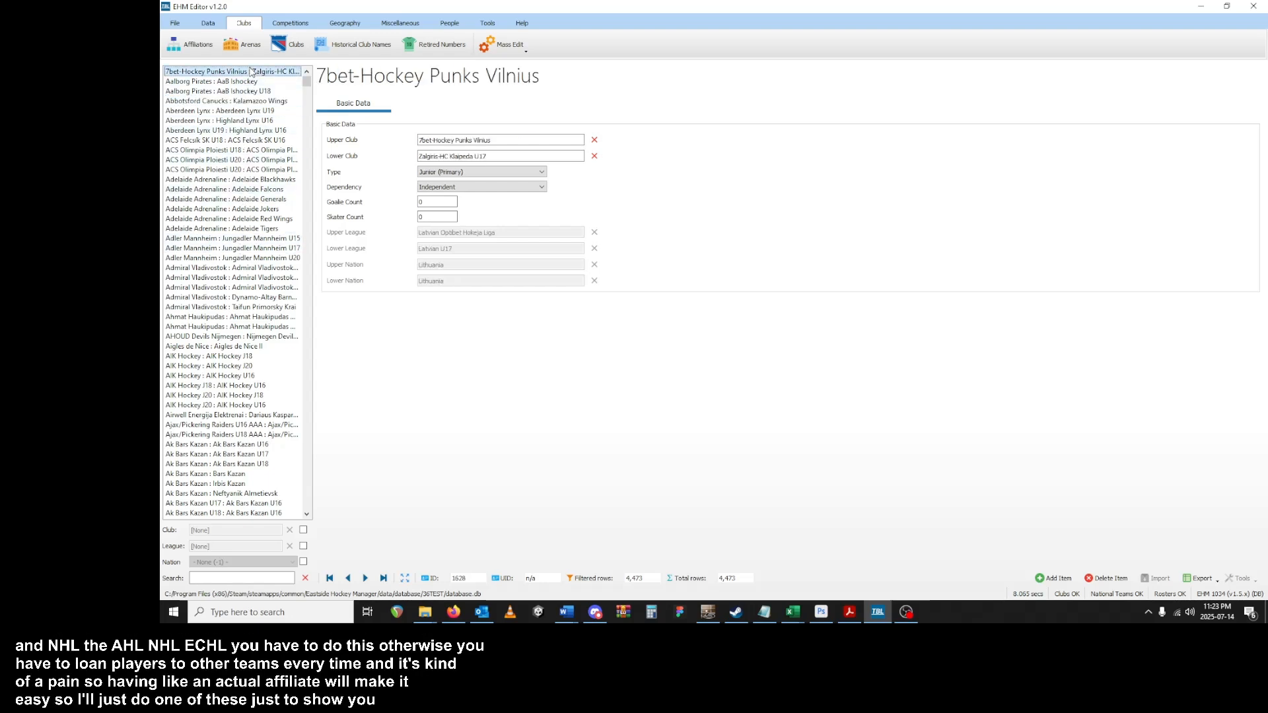
- Add a new affiliation with Atlanta Team as its upper club
click(1050, 579)
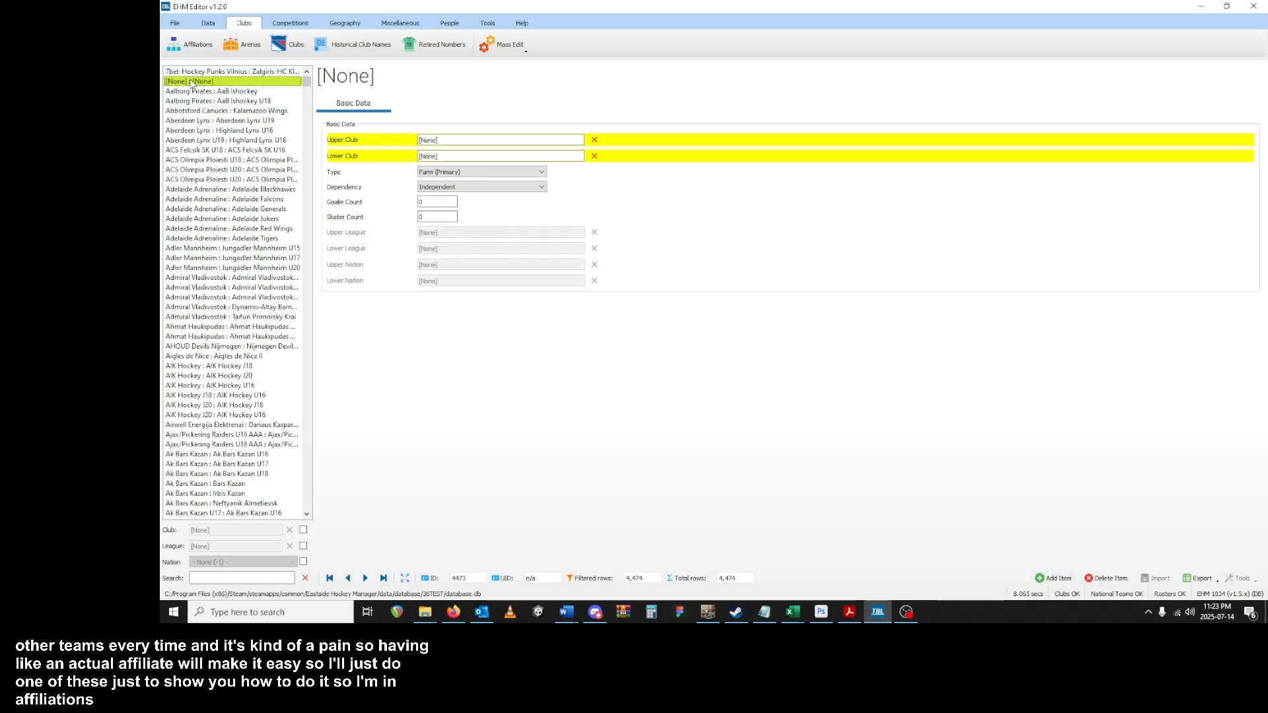
click(472, 141)
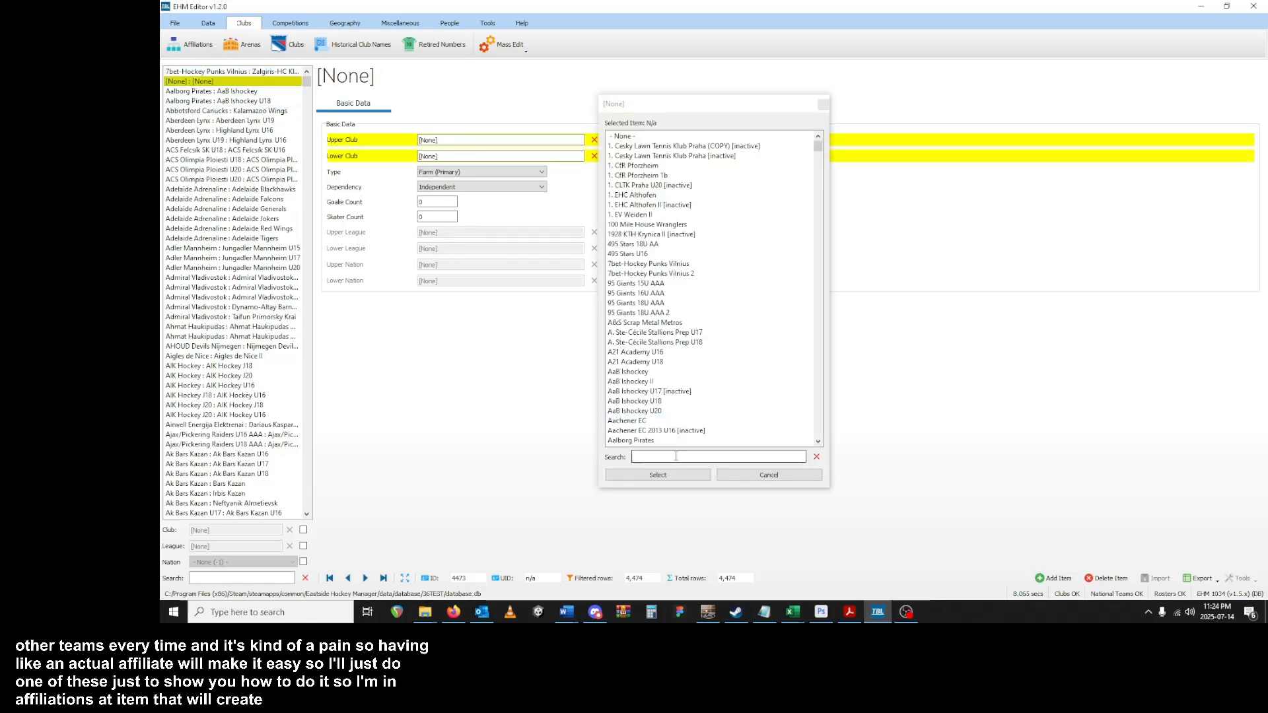
text(atlanta)
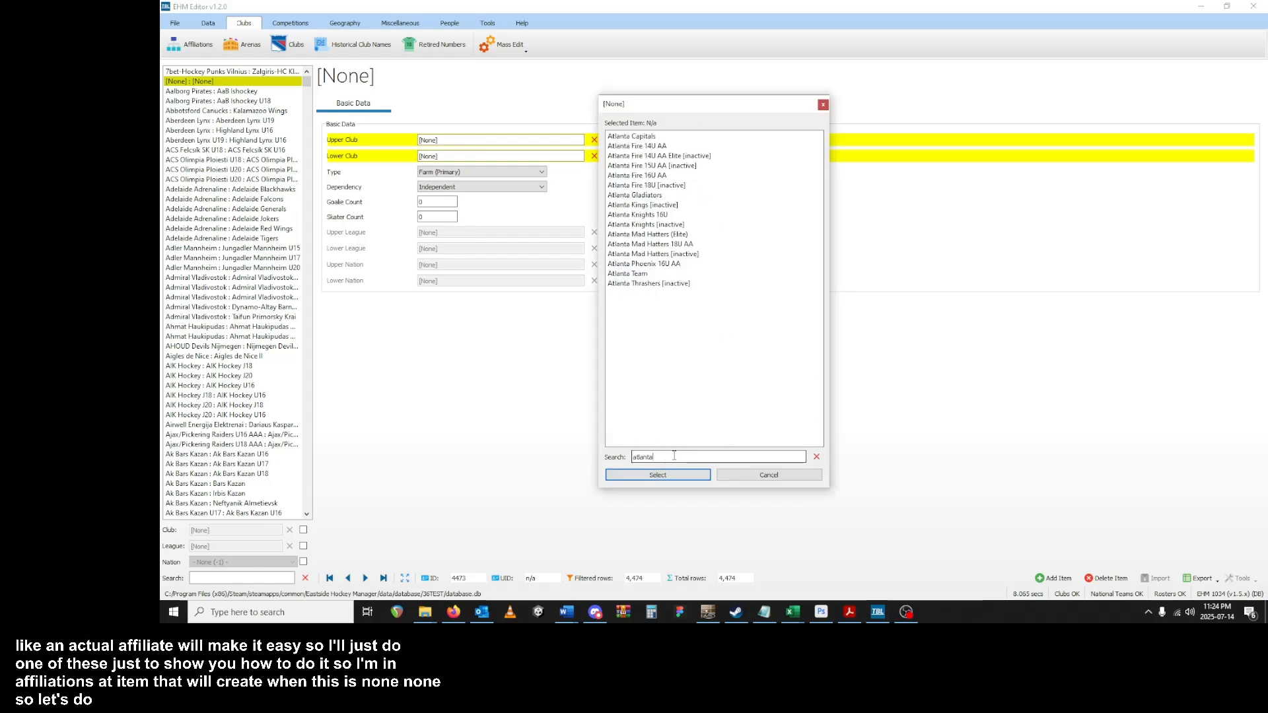
double_click(629, 274)
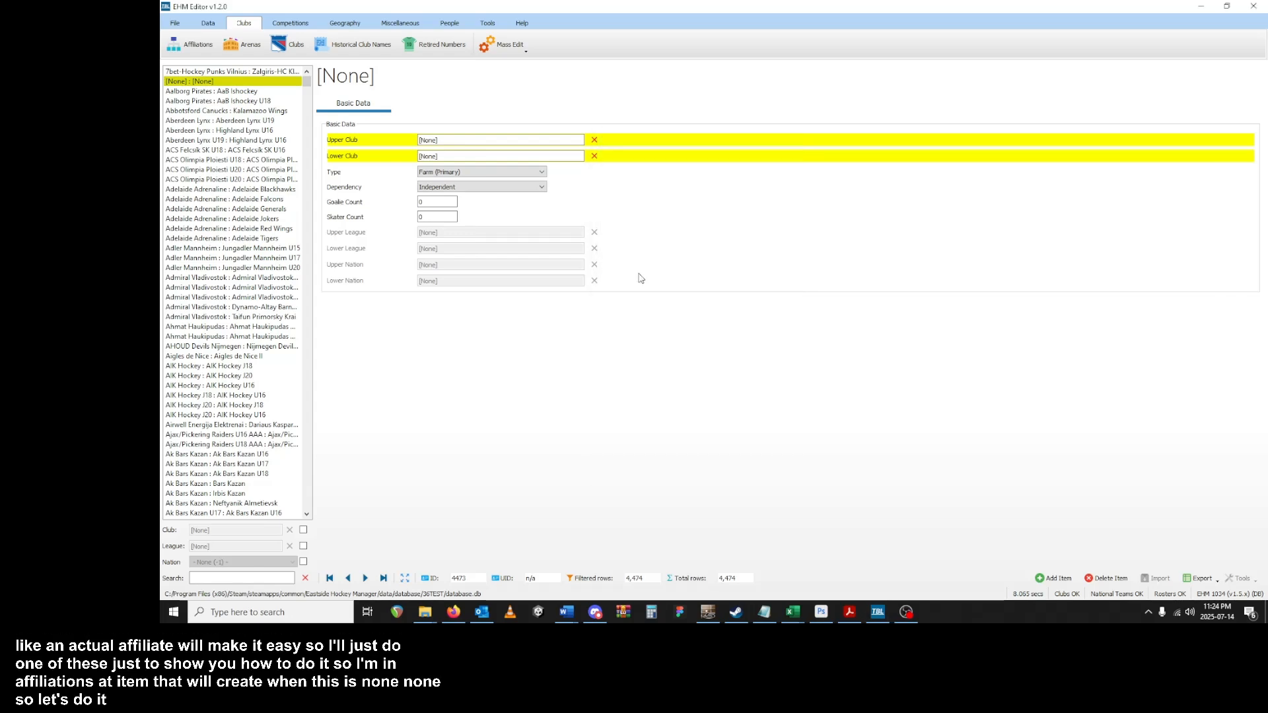
- Set Charlotte Checkers as the lower club of the new Atlanta Team affiliation and choose Farm (Primary) as its type
click(492, 157)
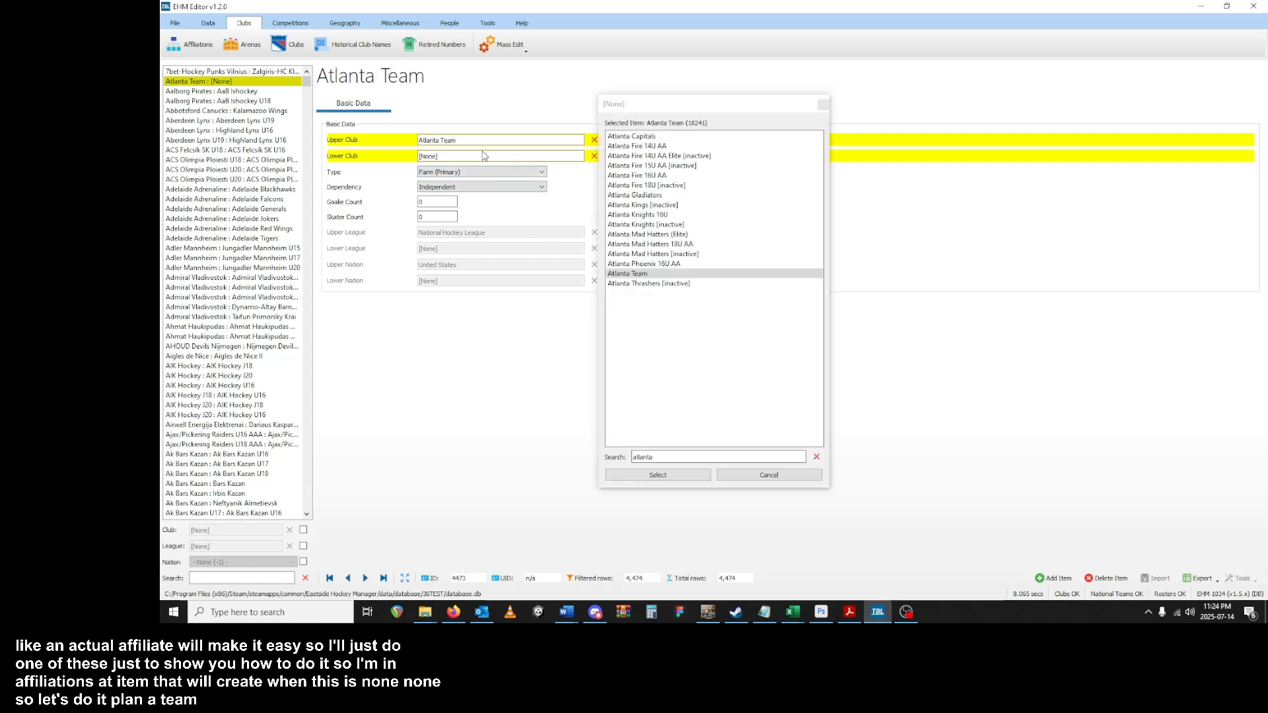
drag(676, 458, 497, 445)
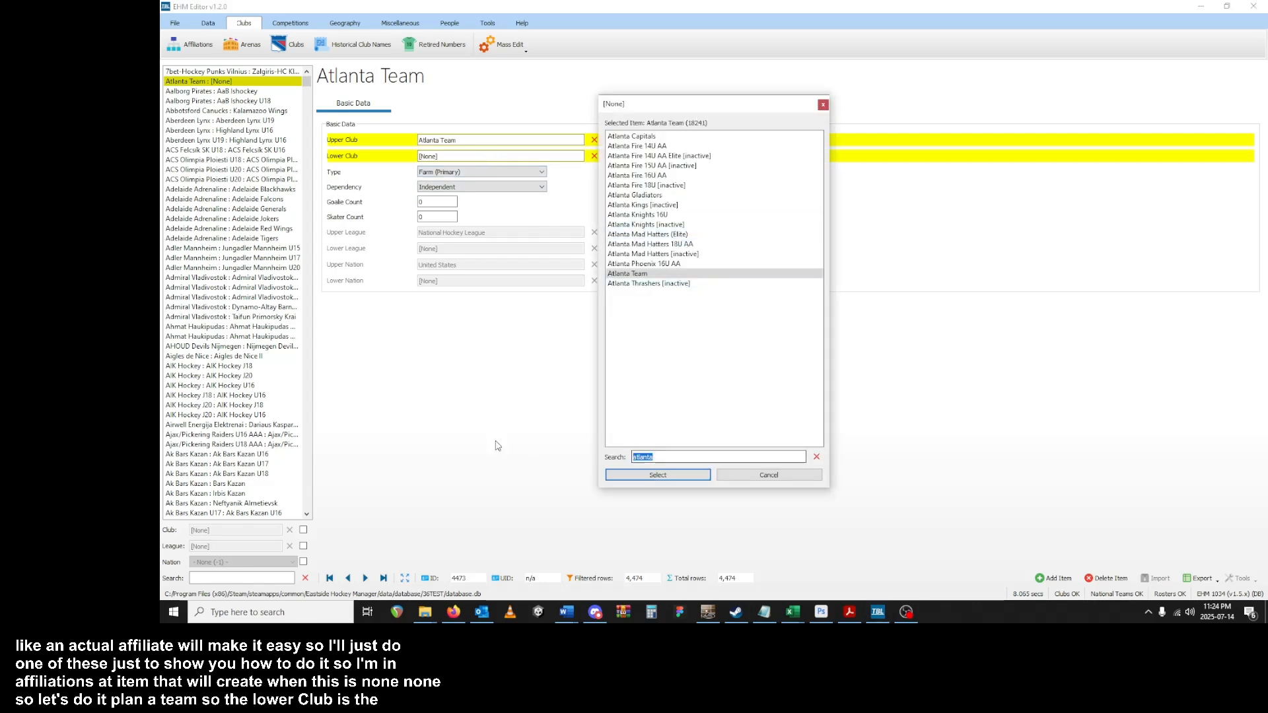
key(BackSpace)
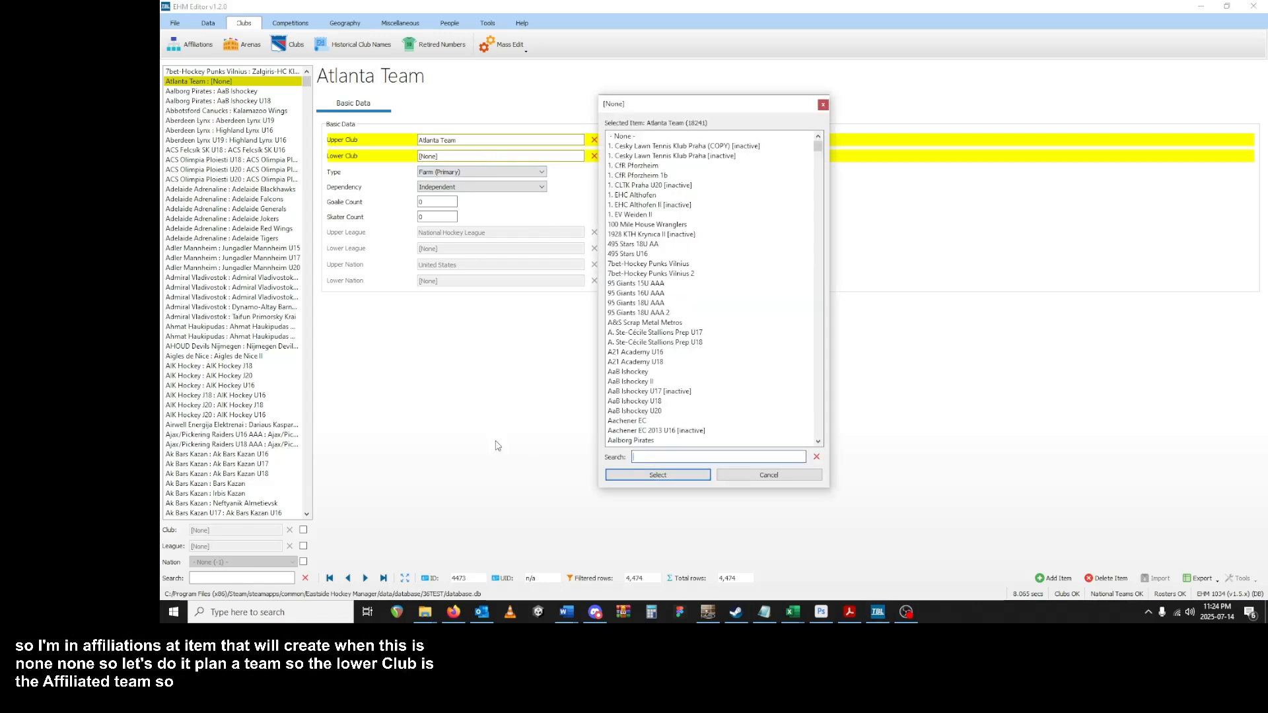
text(charl)
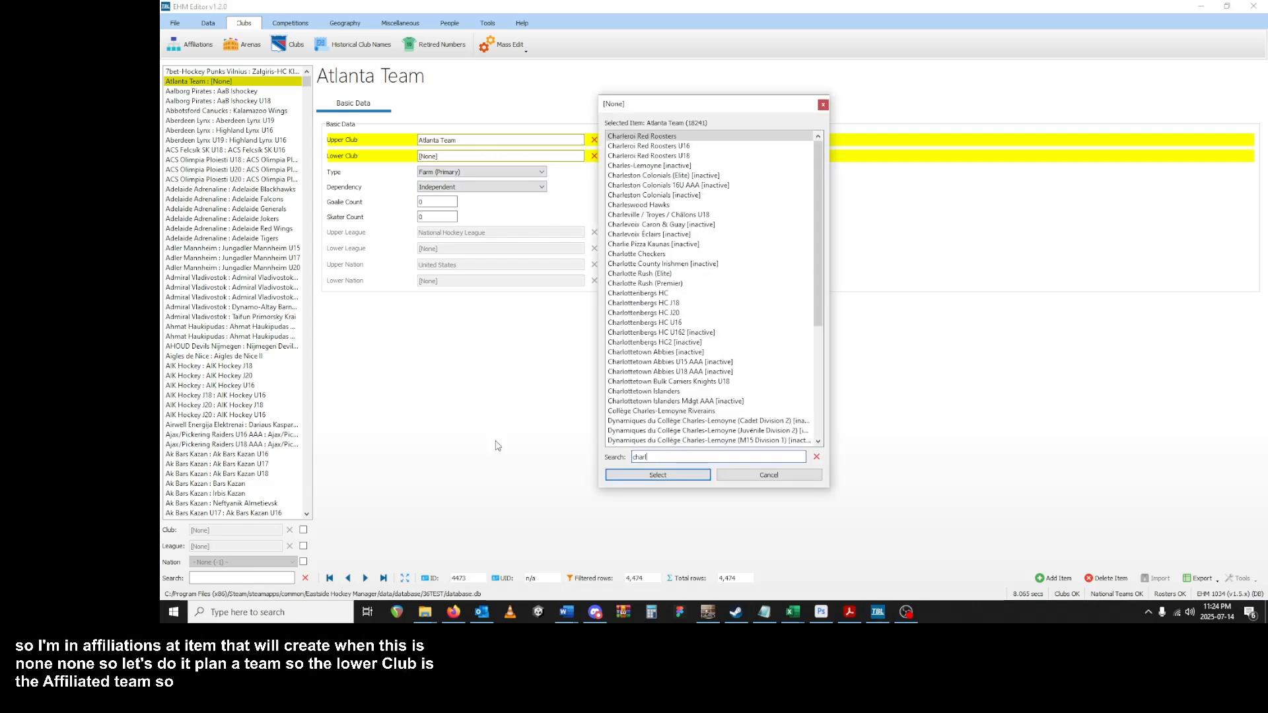
double_click(683, 254)
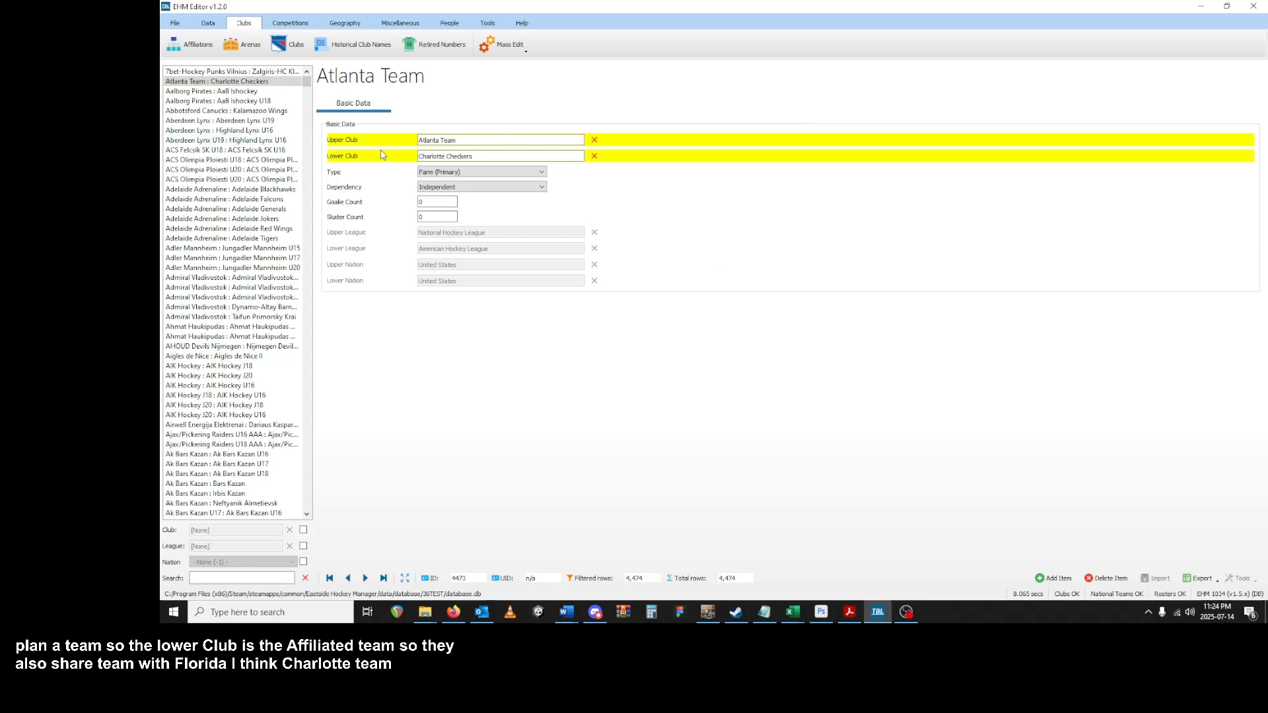
click(429, 173)
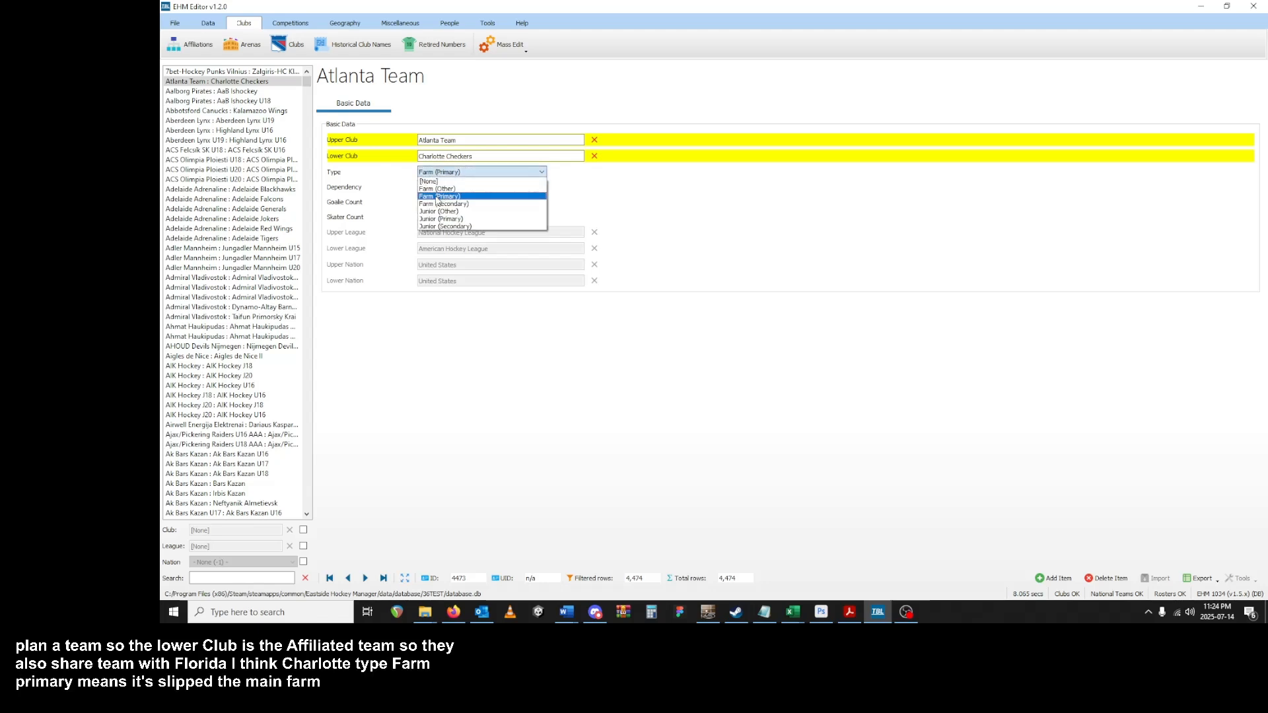
click(436, 197)
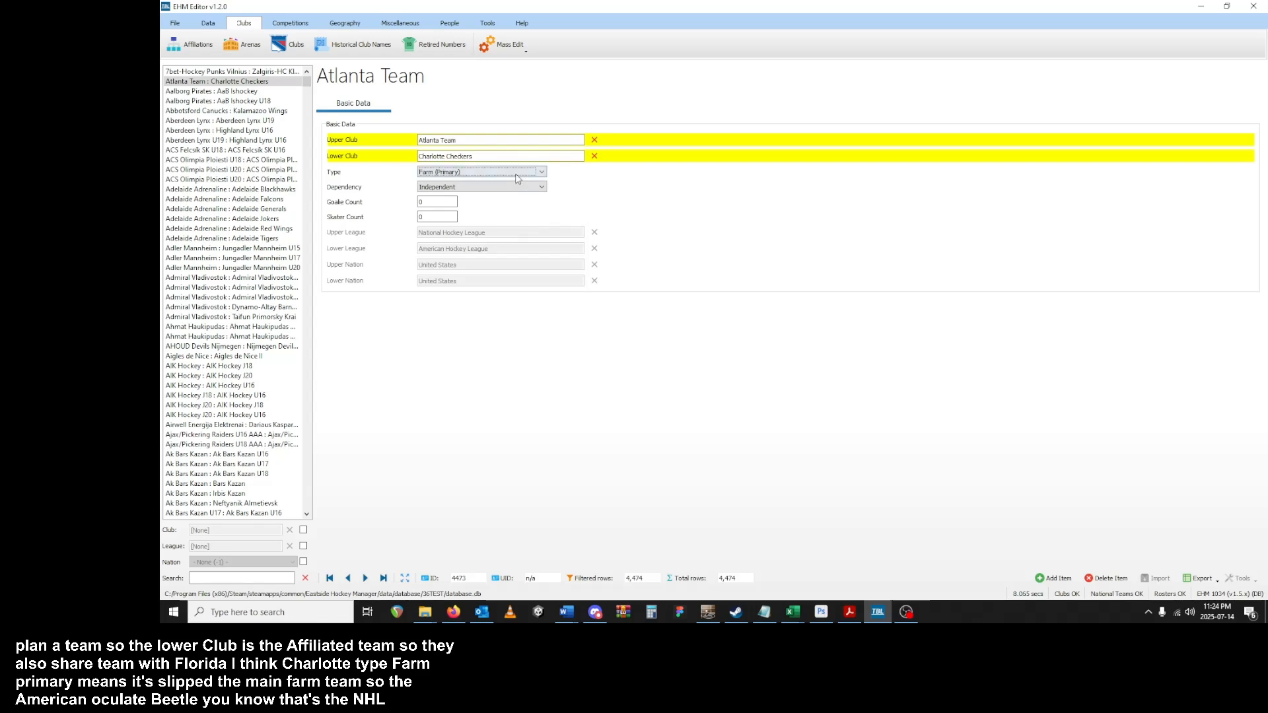
click(248, 82)
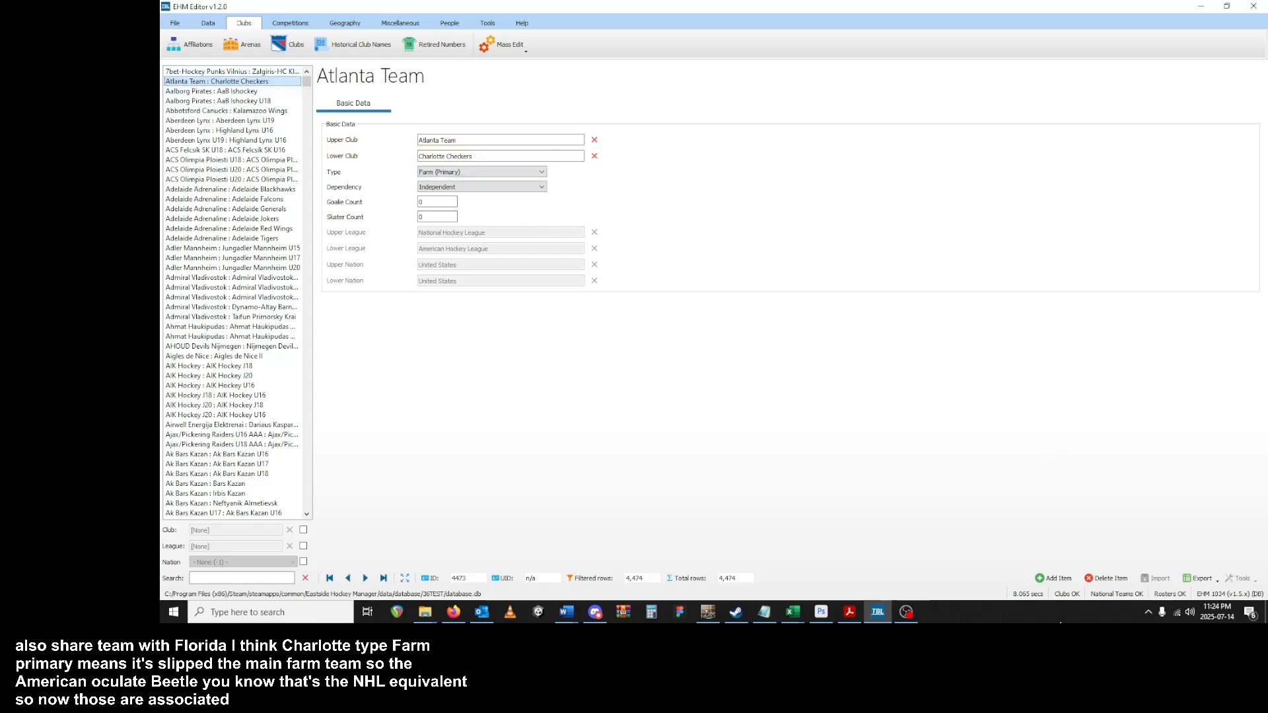
- Add another affiliation and find Atlanta Team by searching for "atlanta" to set it as the upper club
click(1061, 576)
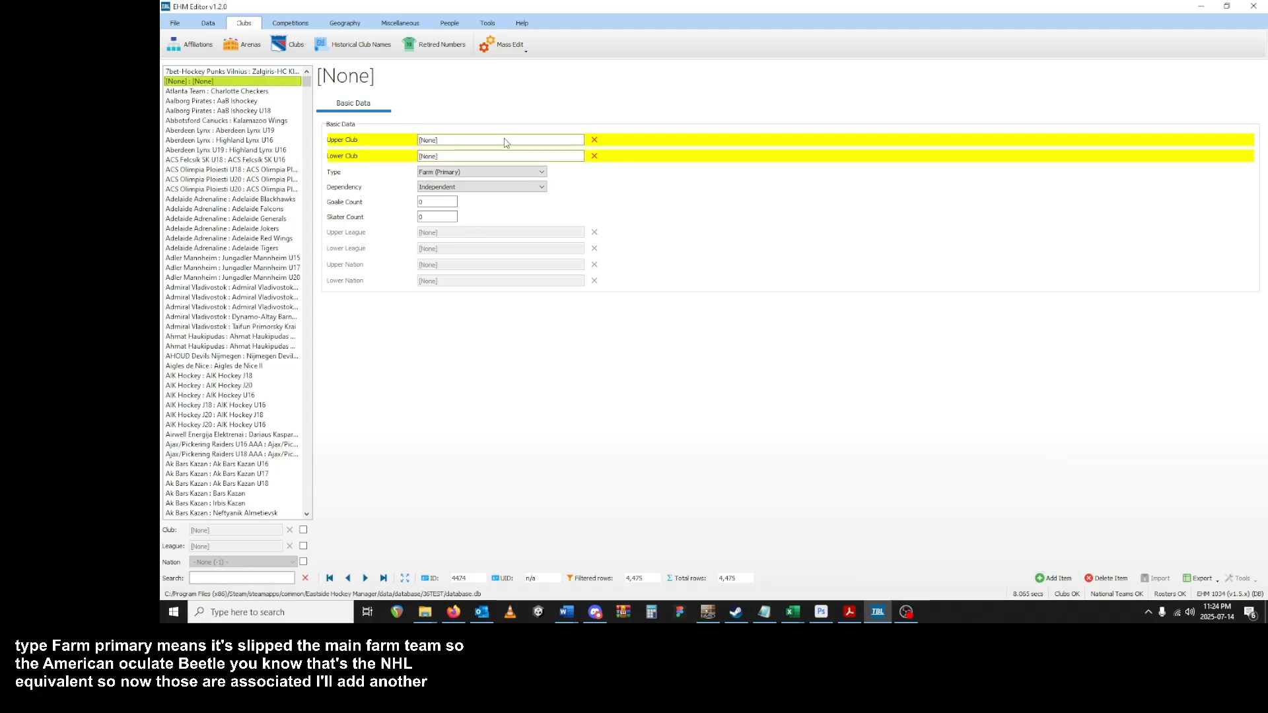
click(464, 142)
text(charl)
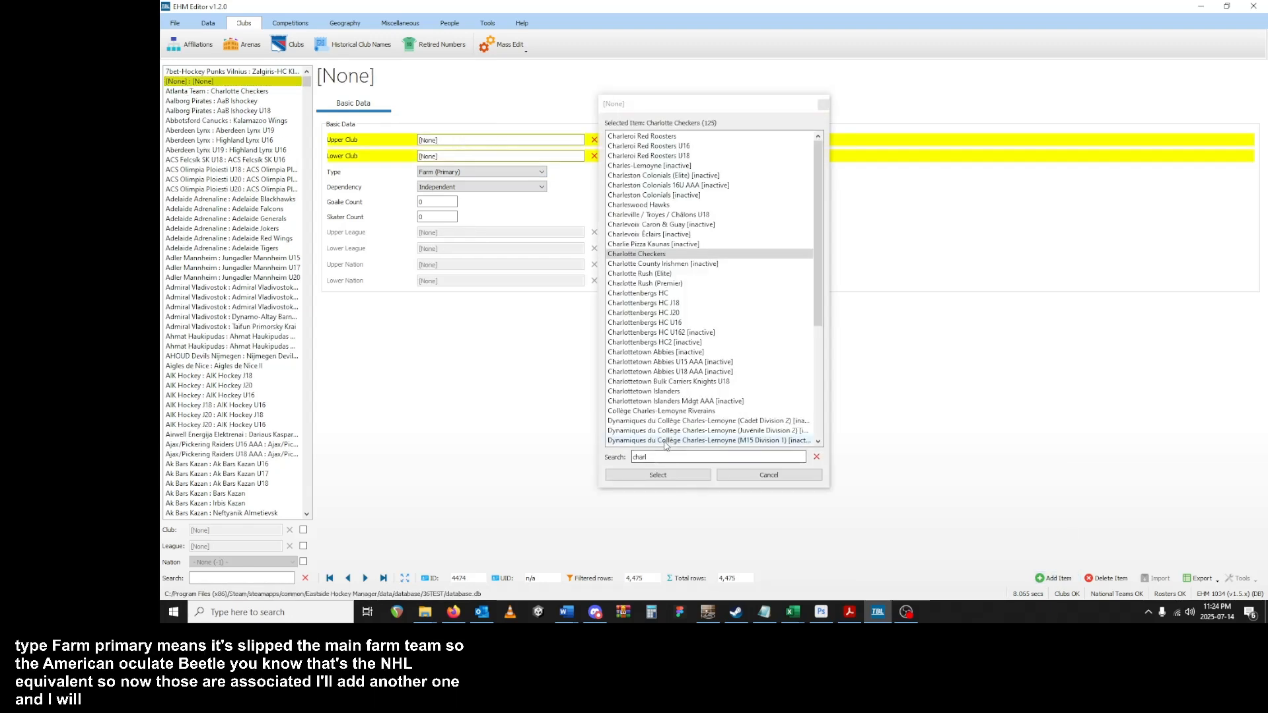
key(BackSpace)
key(BackSpace)
key(BackSpace)
key(BackSpace)
key(BackSpace)
text(atlanta)
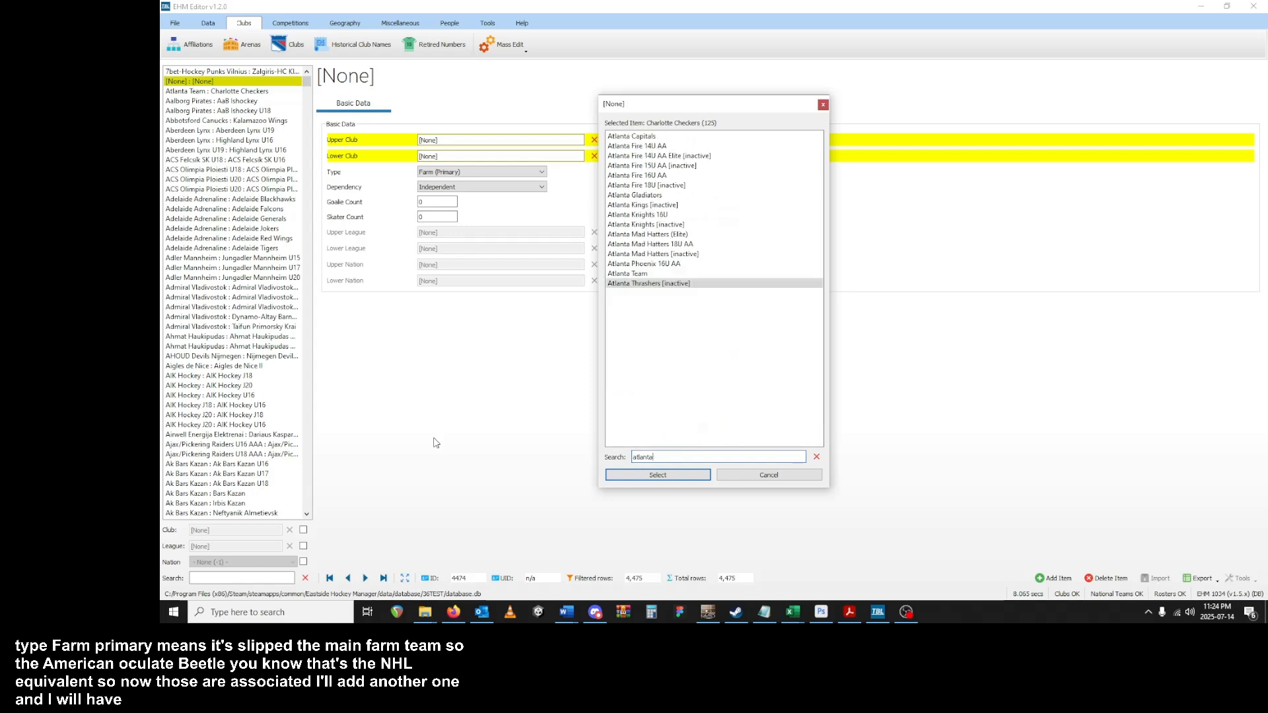
double_click(763, 273)
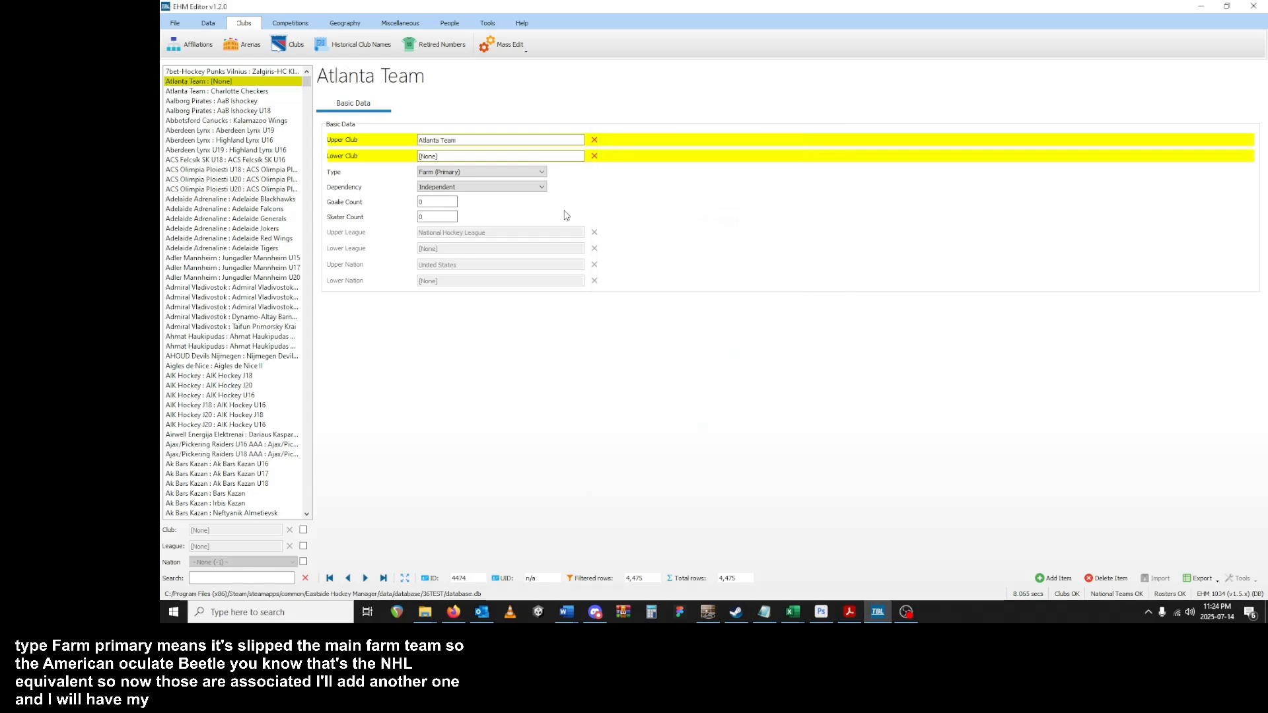
- Set Savannah Ghost Pirates as the lower club of the second Atlanta Team affiliation, with type Farm (Secondary)
click(461, 159)
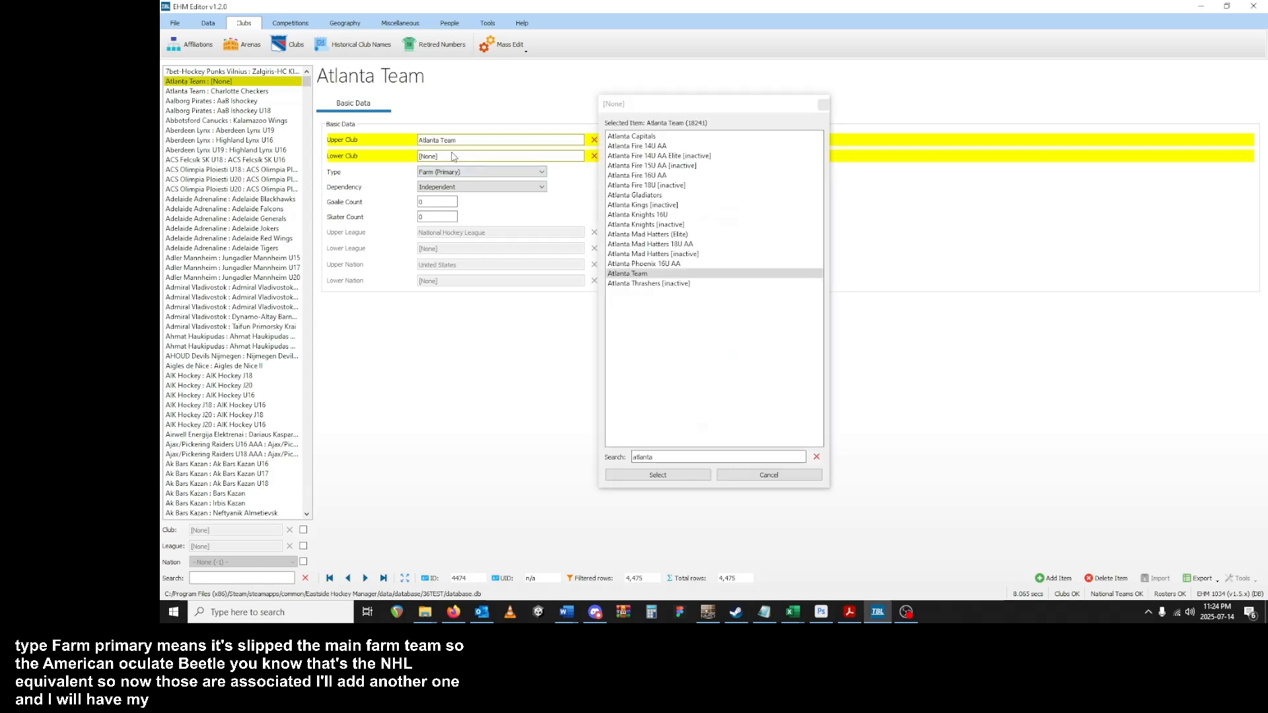
double_click(661, 461)
text(savann)
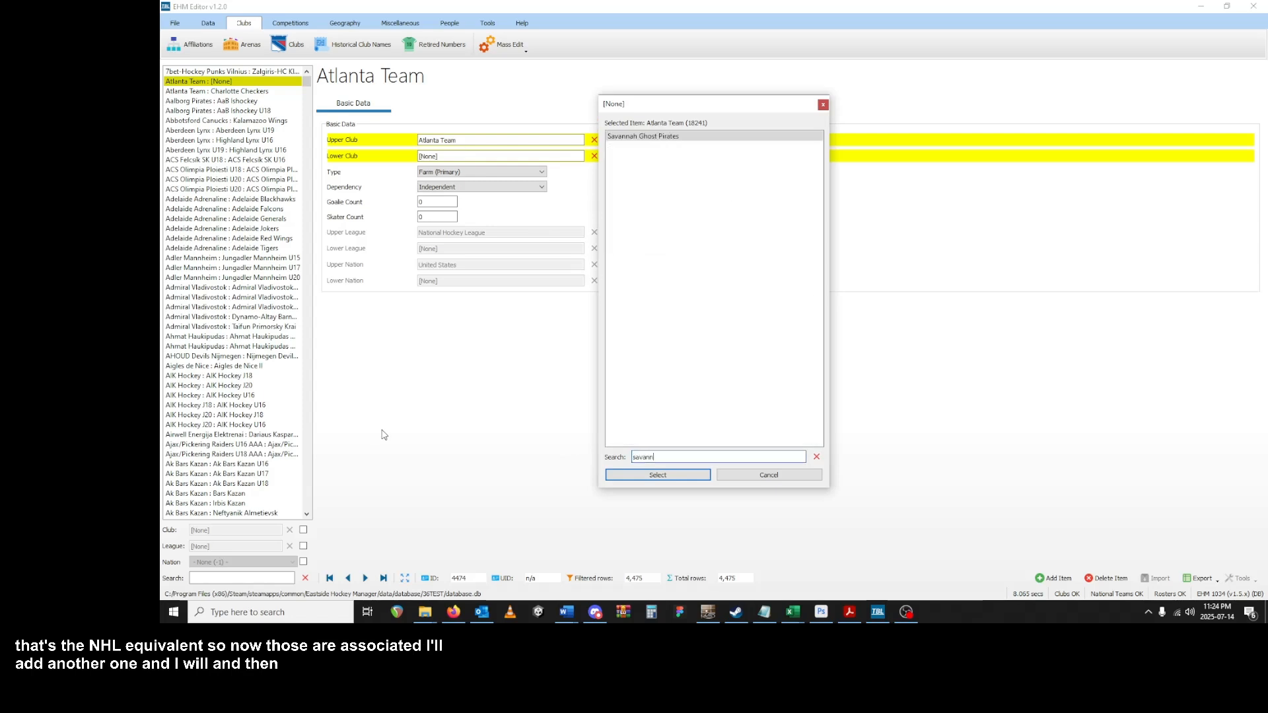
double_click(654, 137)
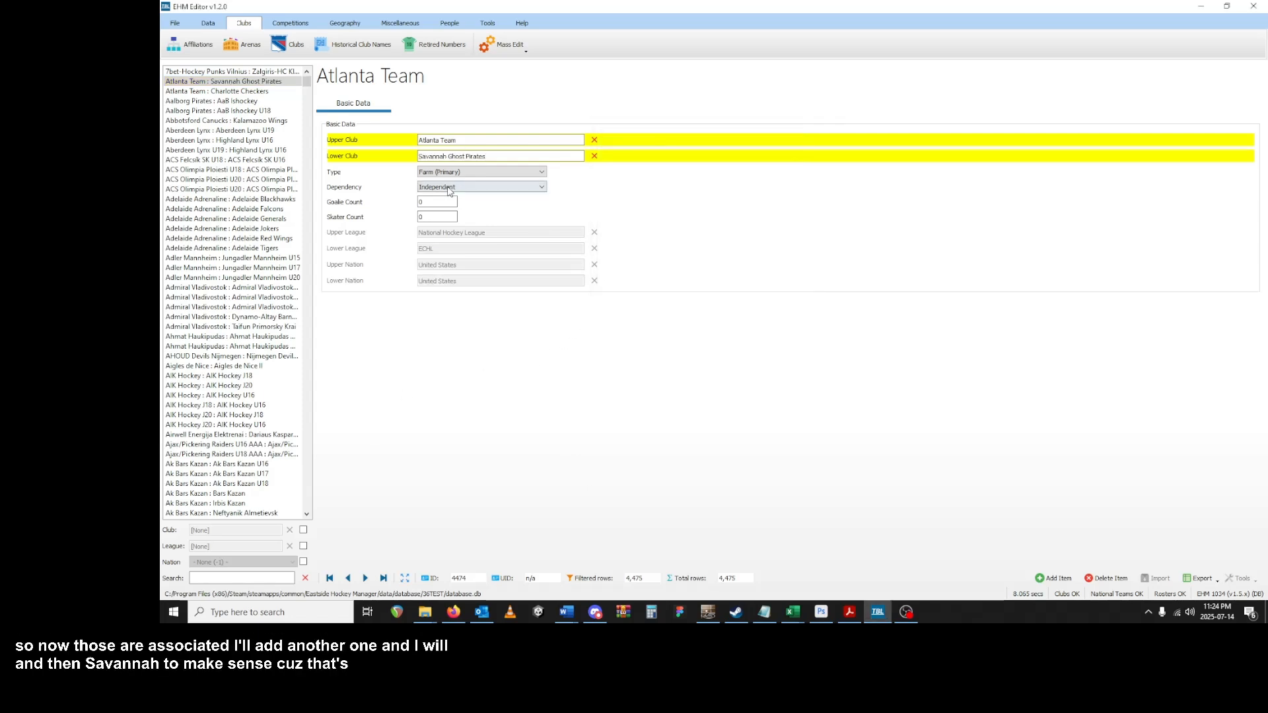
click(481, 172)
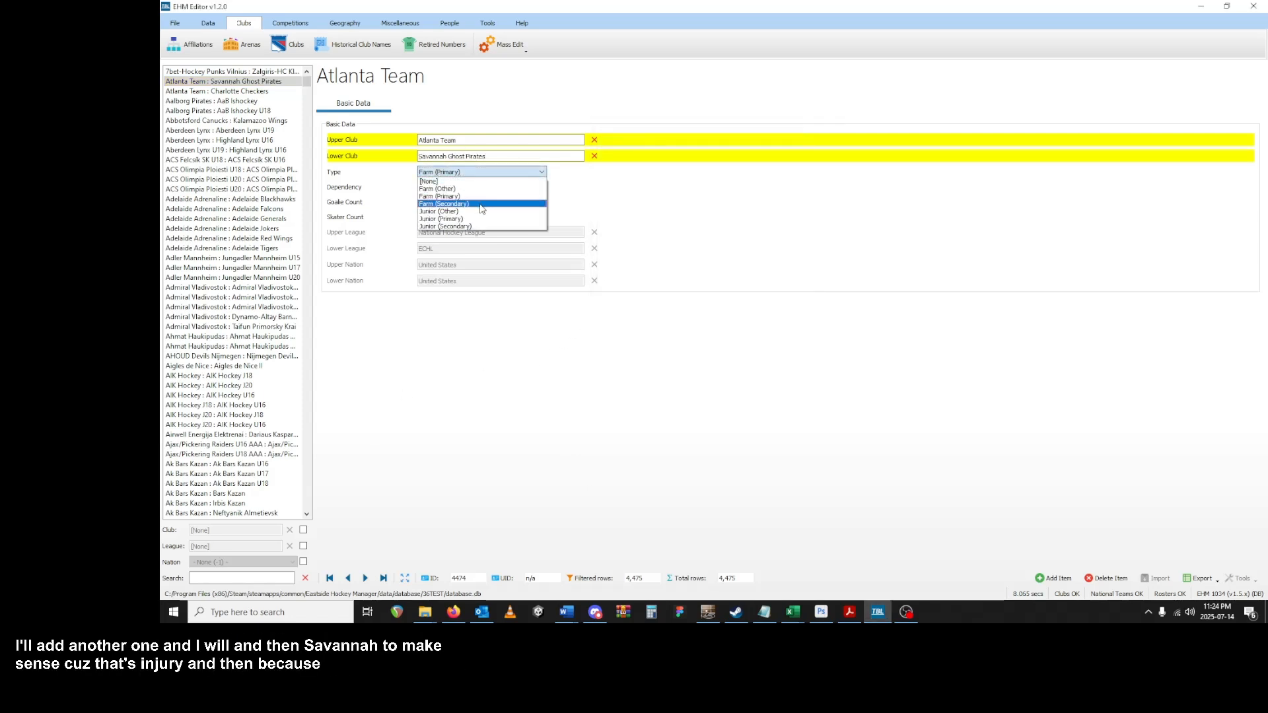
click(482, 204)
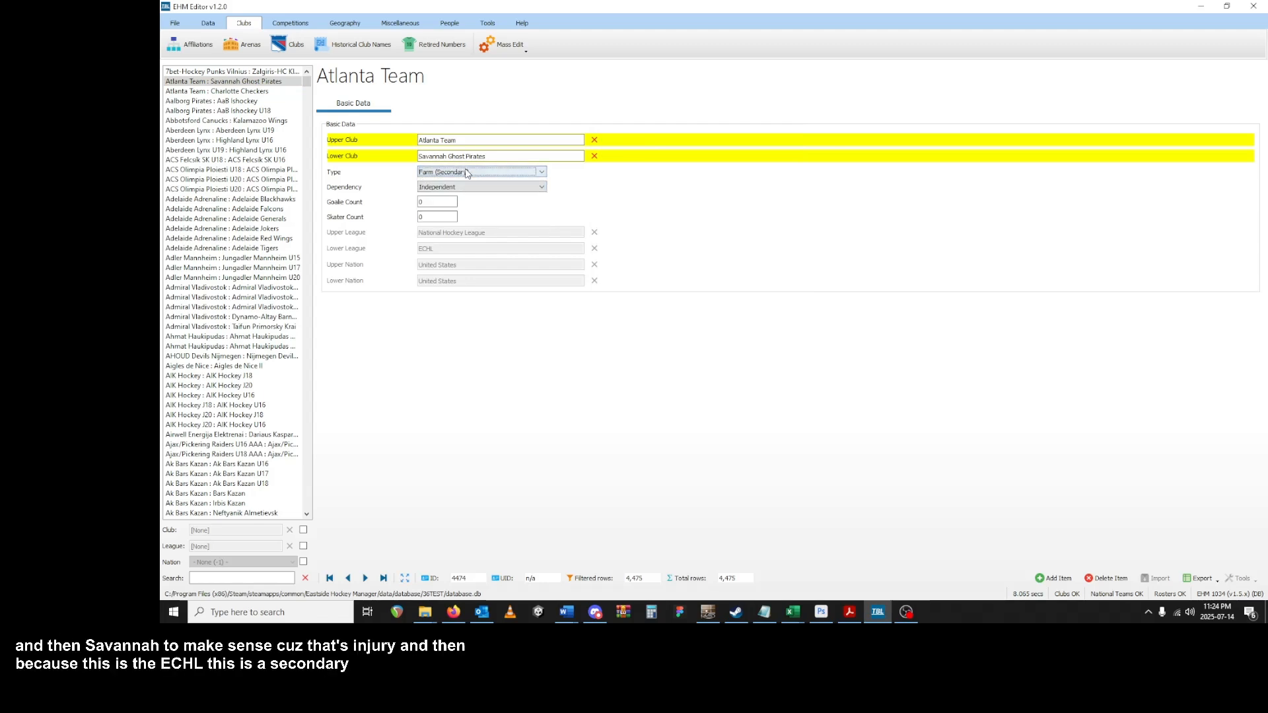
click(203, 92)
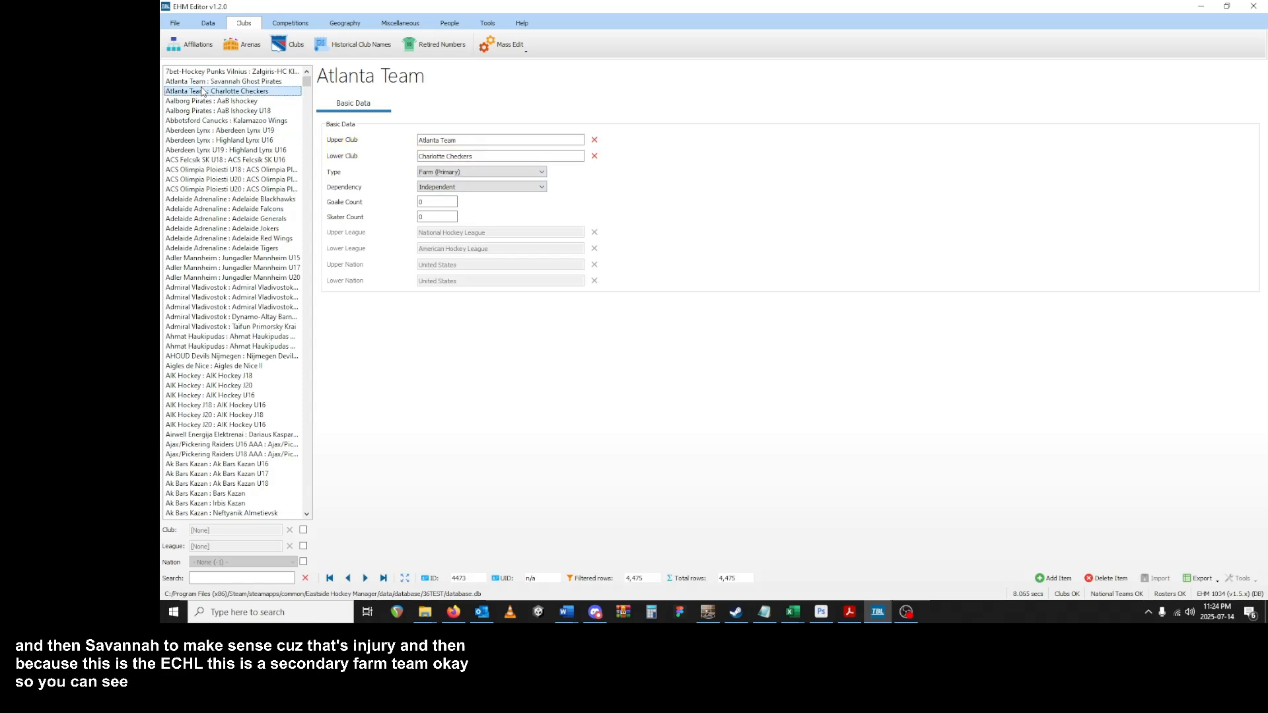
click(190, 80)
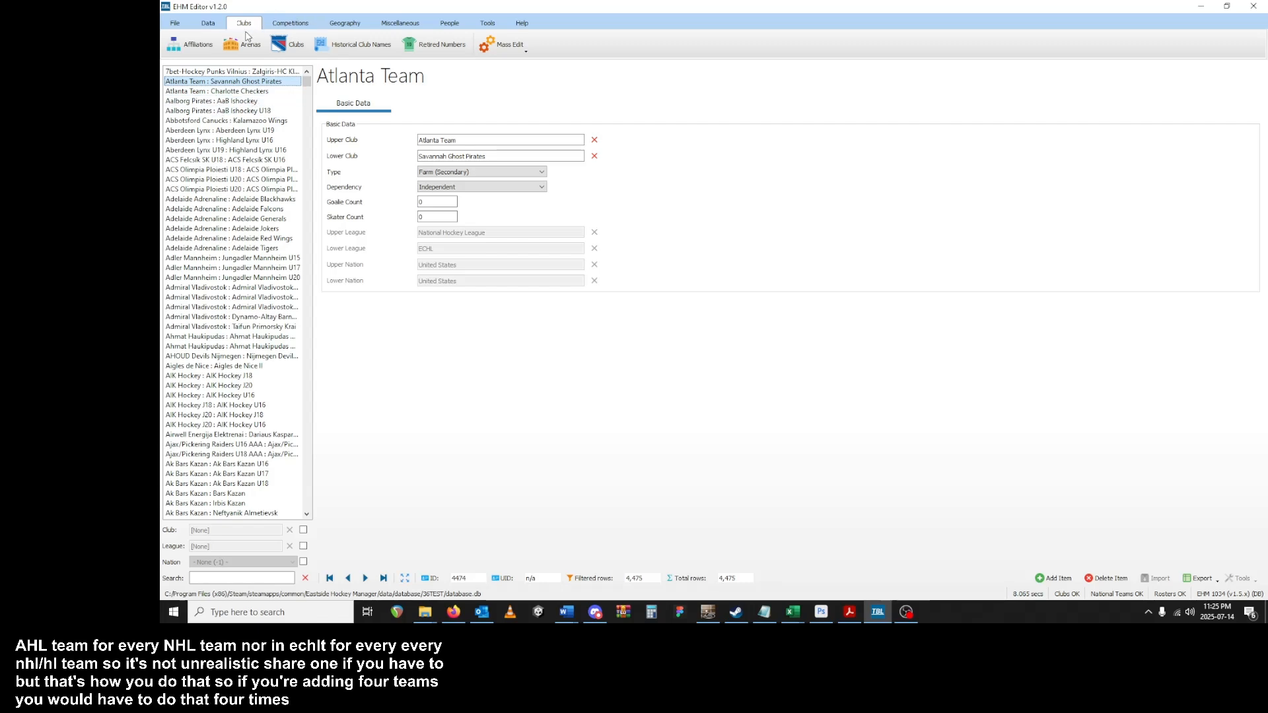
- Open the competition rules and structures for the National Hockey League and set its number of teams to 36
click(291, 25)
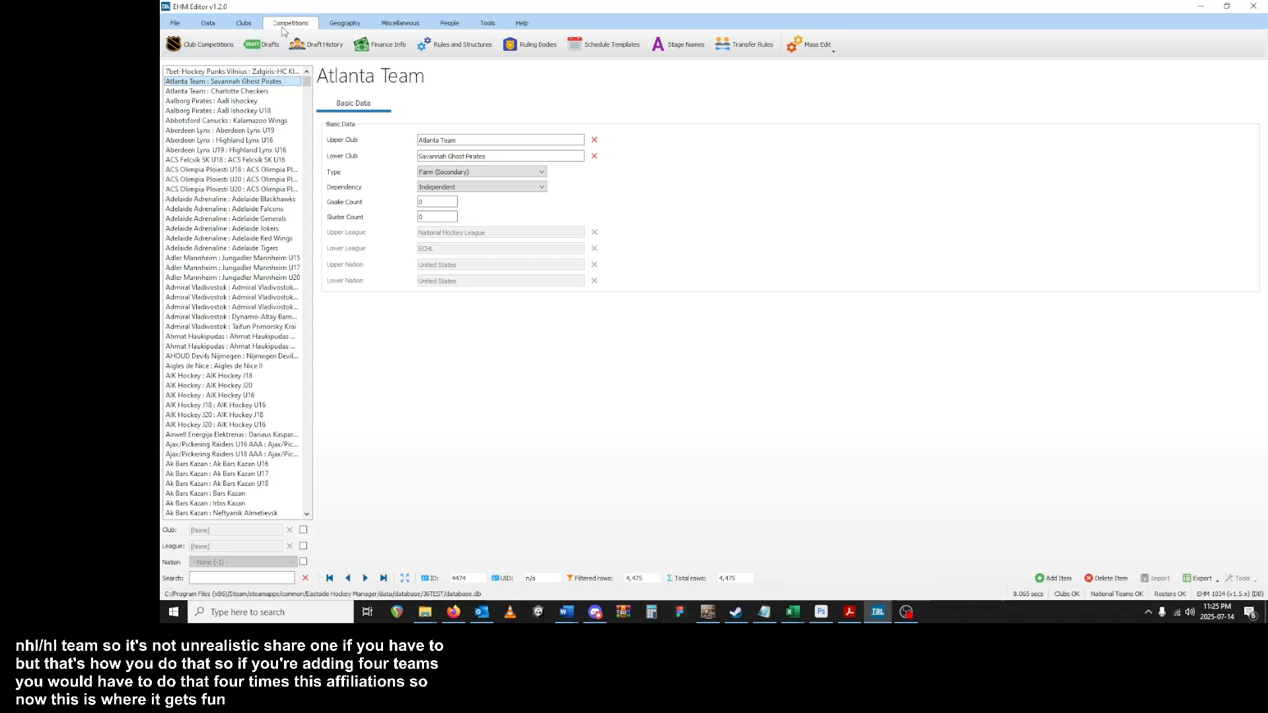
click(455, 44)
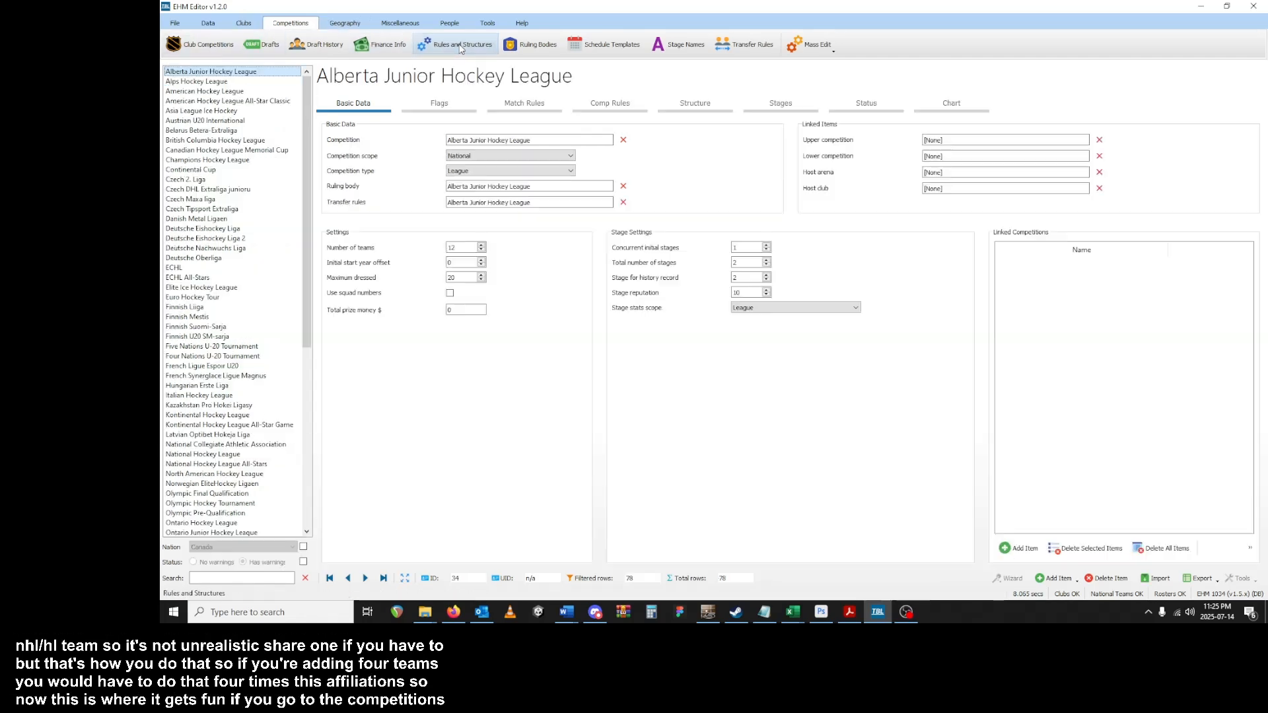
scroll(300, 185, down, 6)
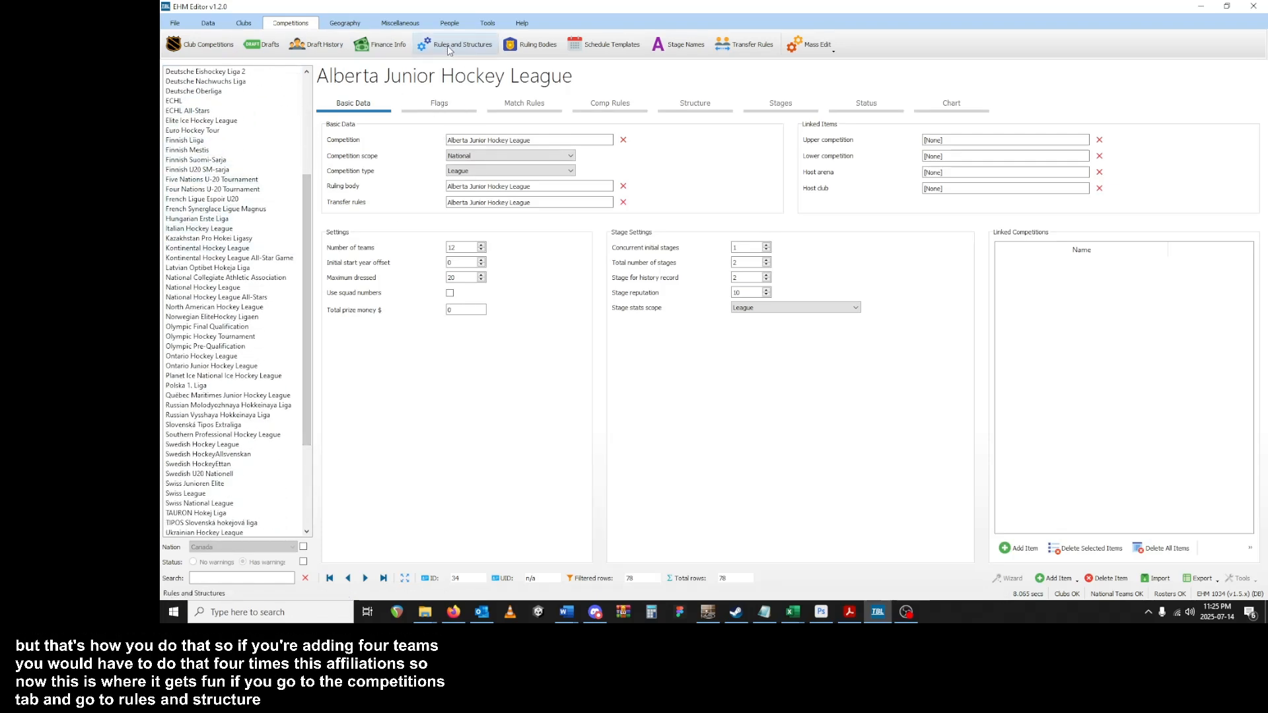
click(224, 287)
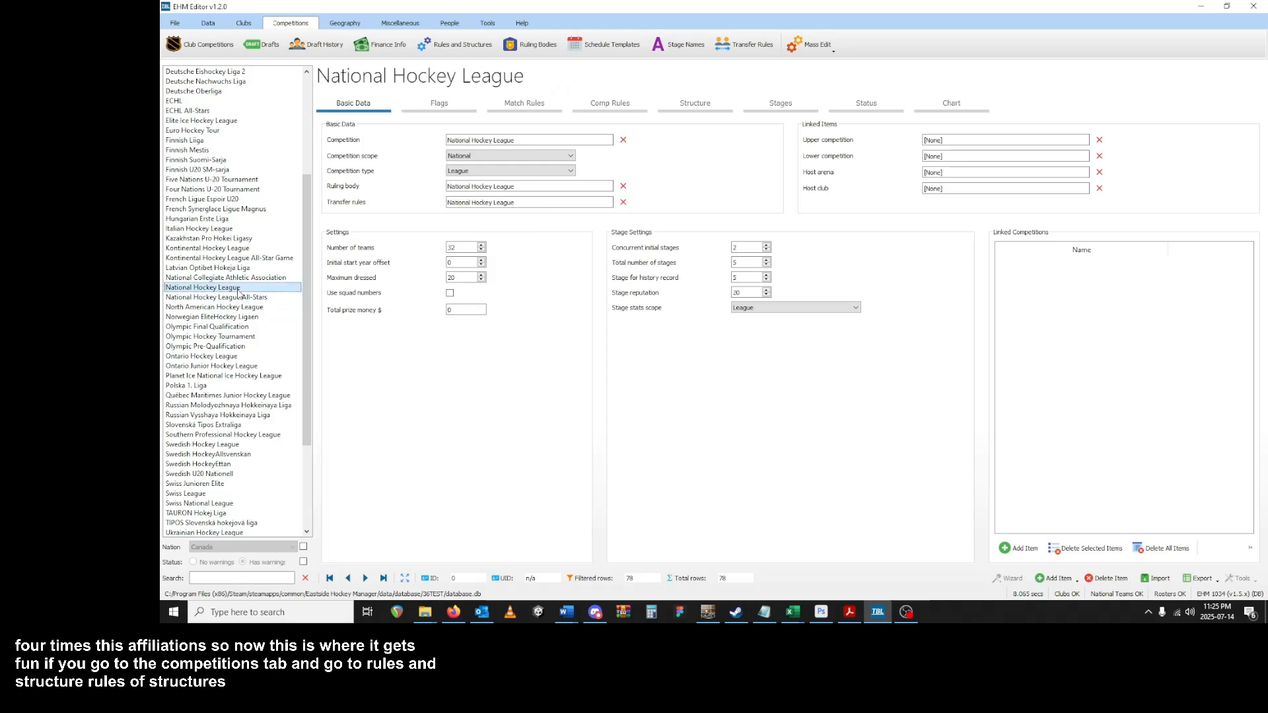
click(471, 245)
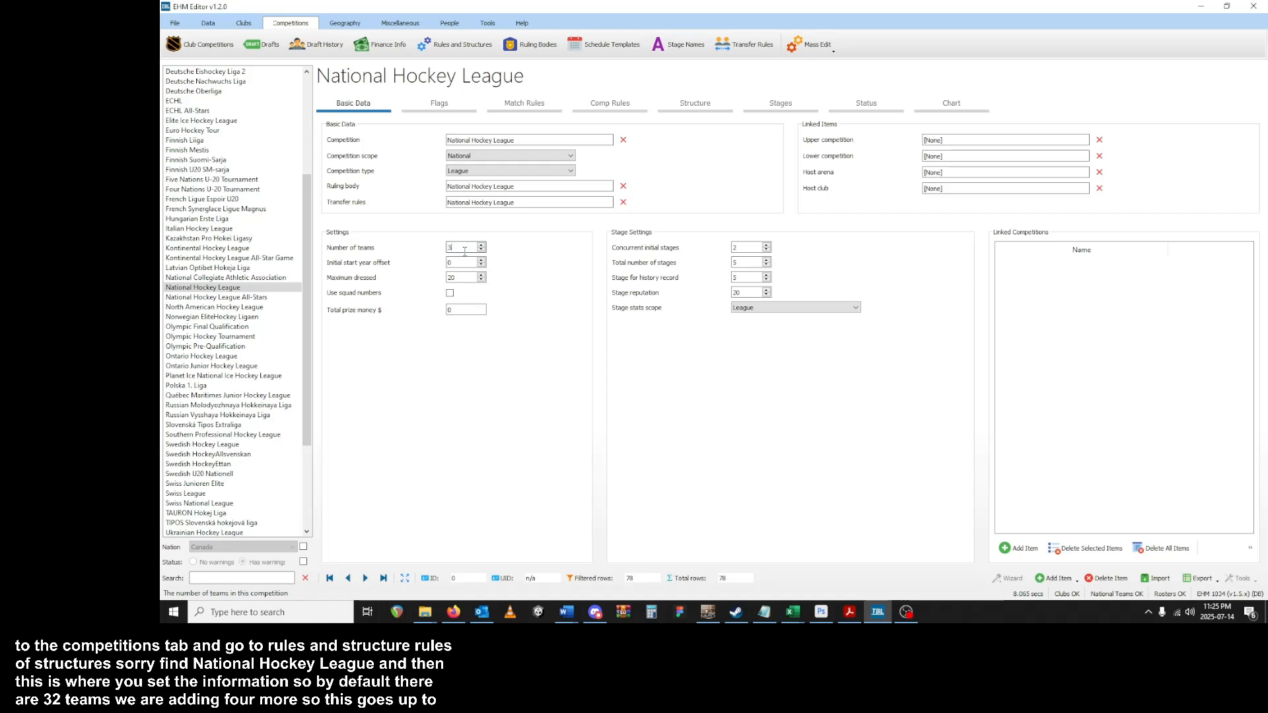
text(36)
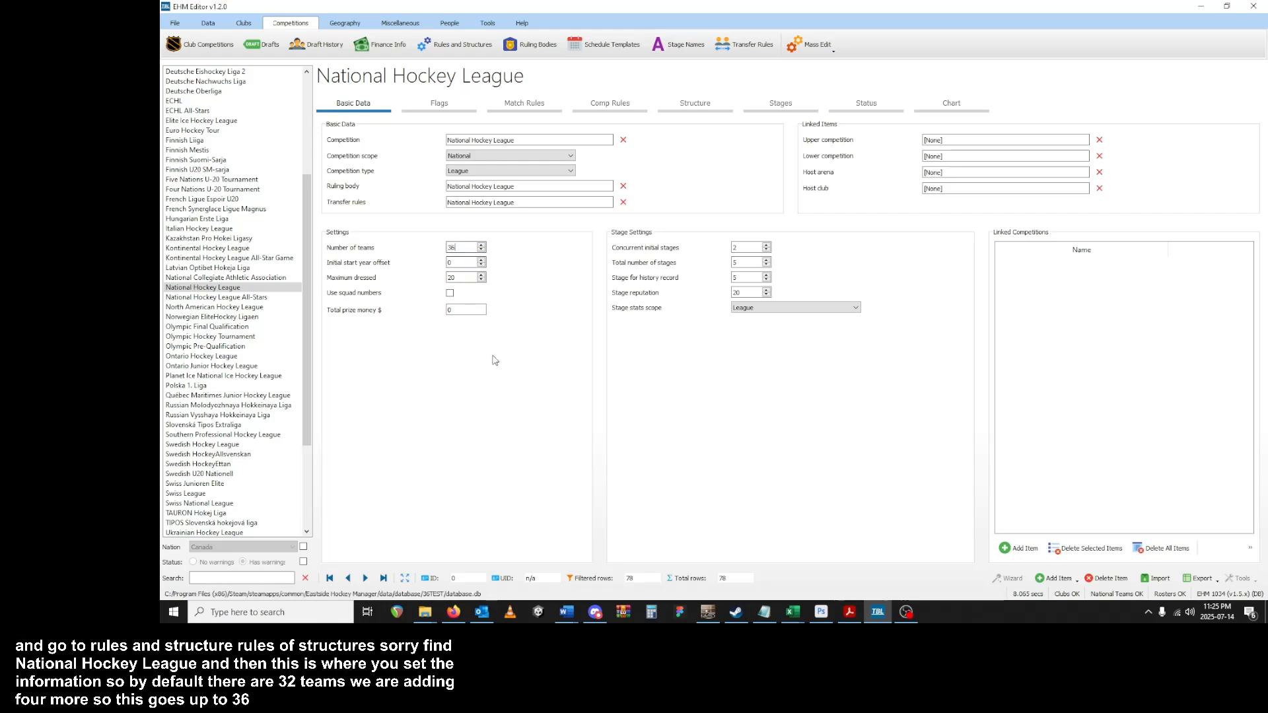
double_click(454, 278)
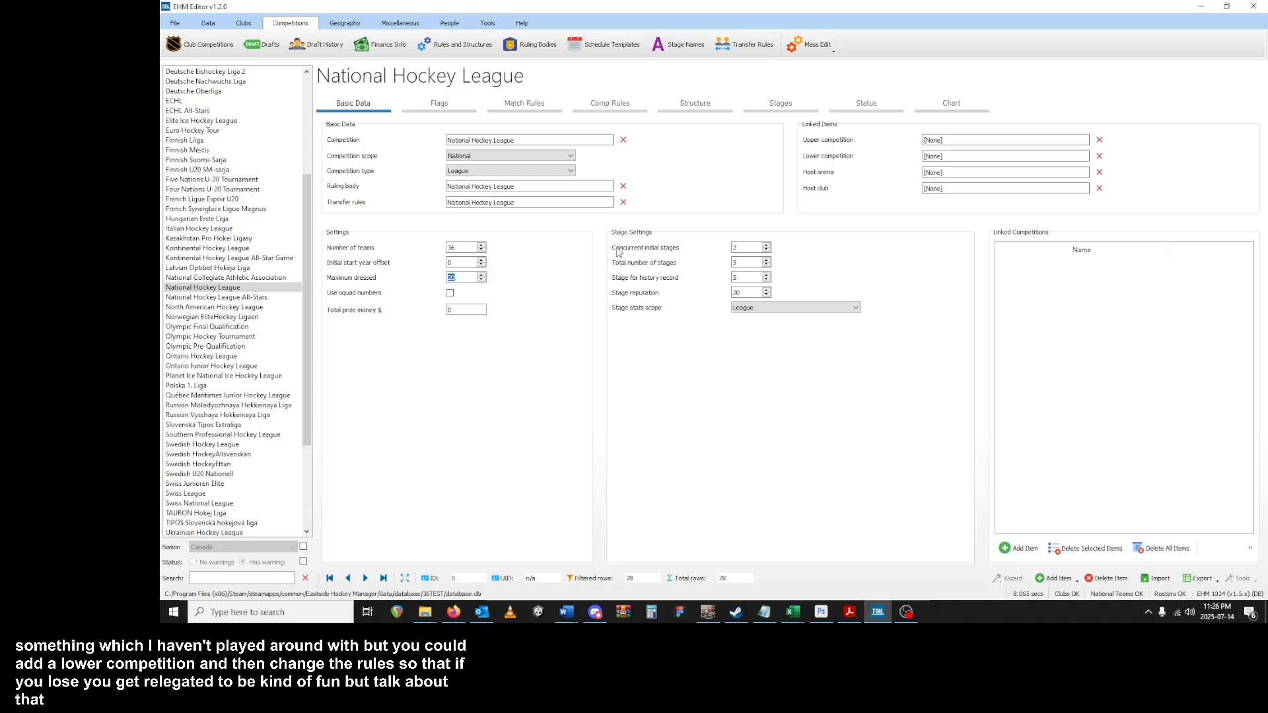
- Set the number of teams to 18 in the National Hockey League Eastern Conference regular season stage
click(797, 105)
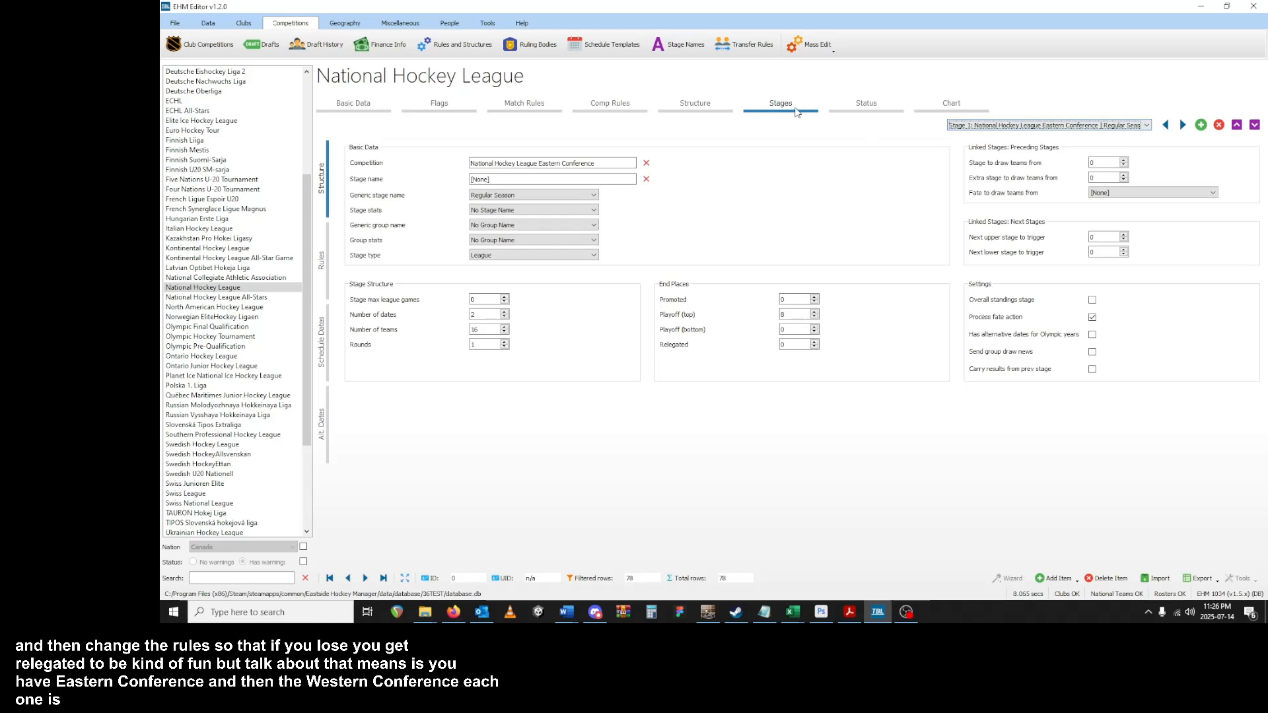
click(1031, 126)
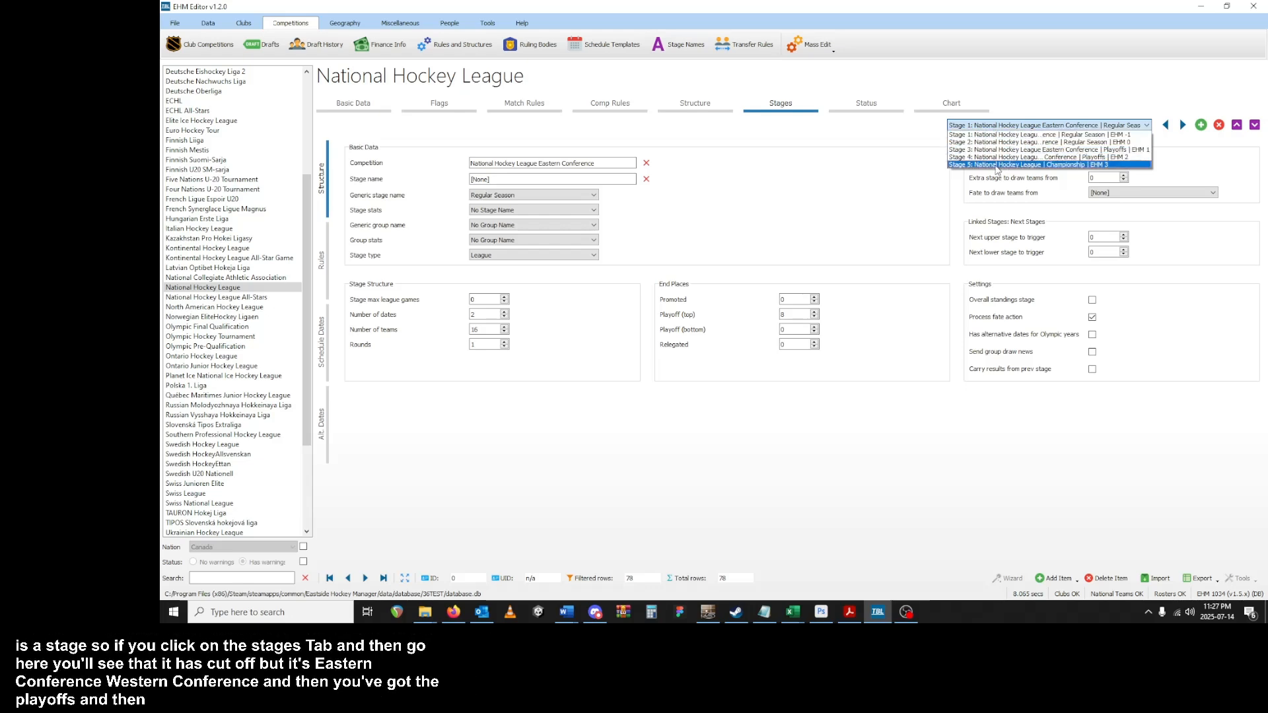
click(362, 104)
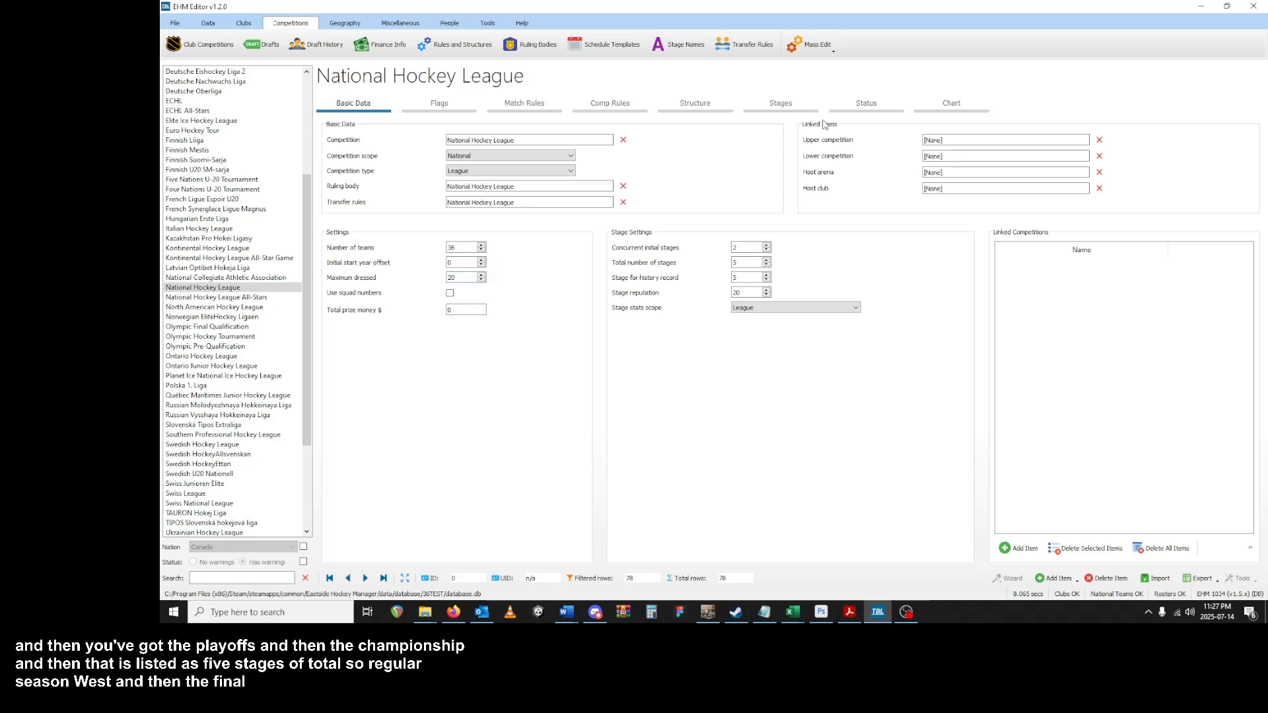
click(786, 100)
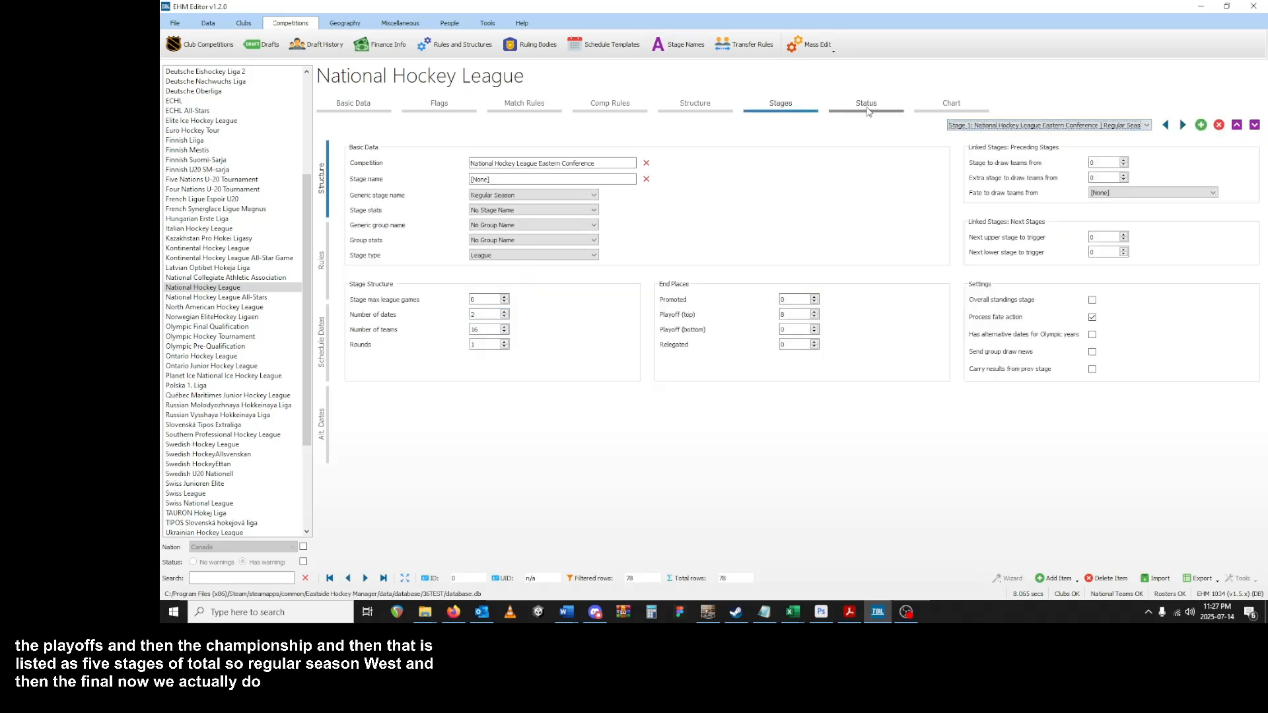
click(971, 125)
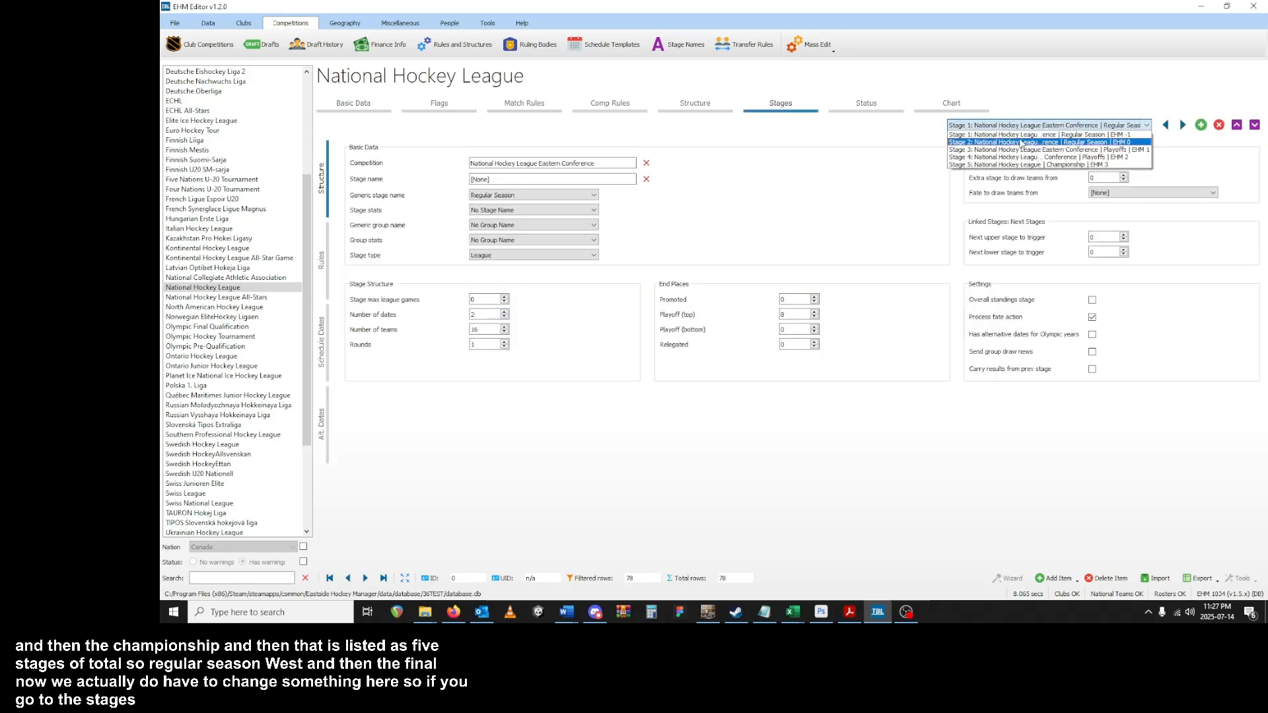
click(1020, 135)
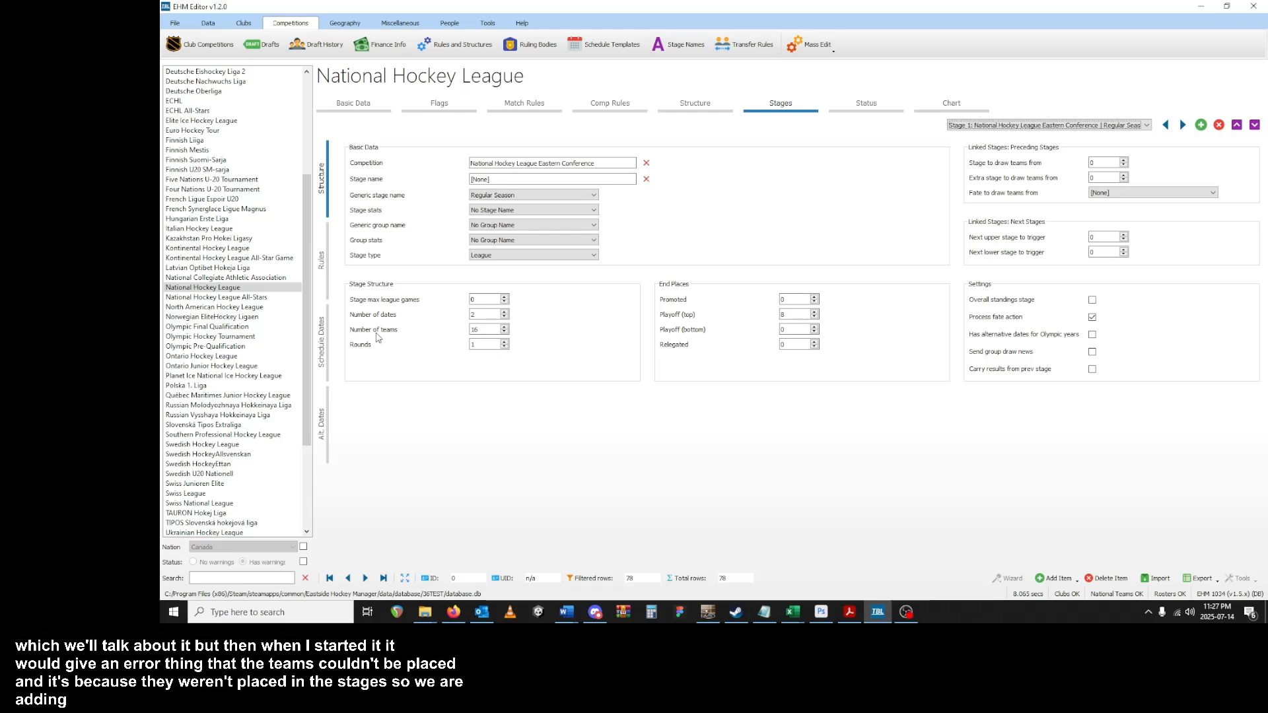
click(488, 328)
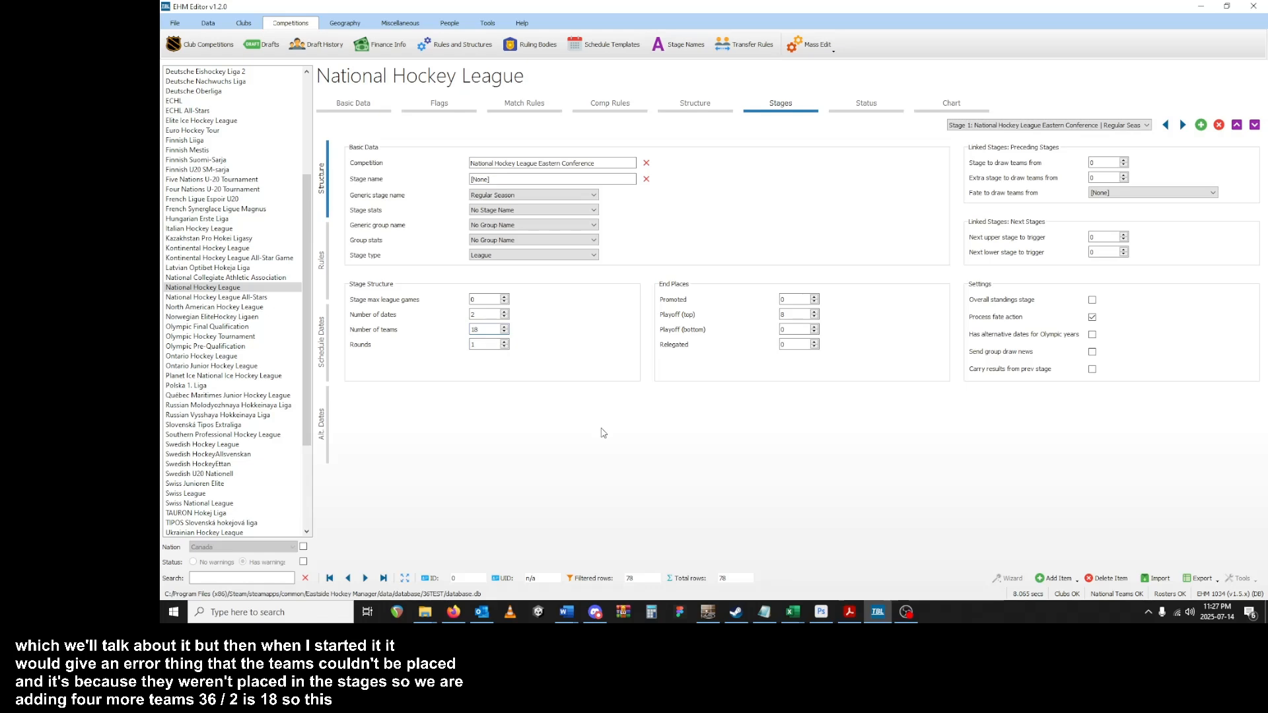
key(Return)
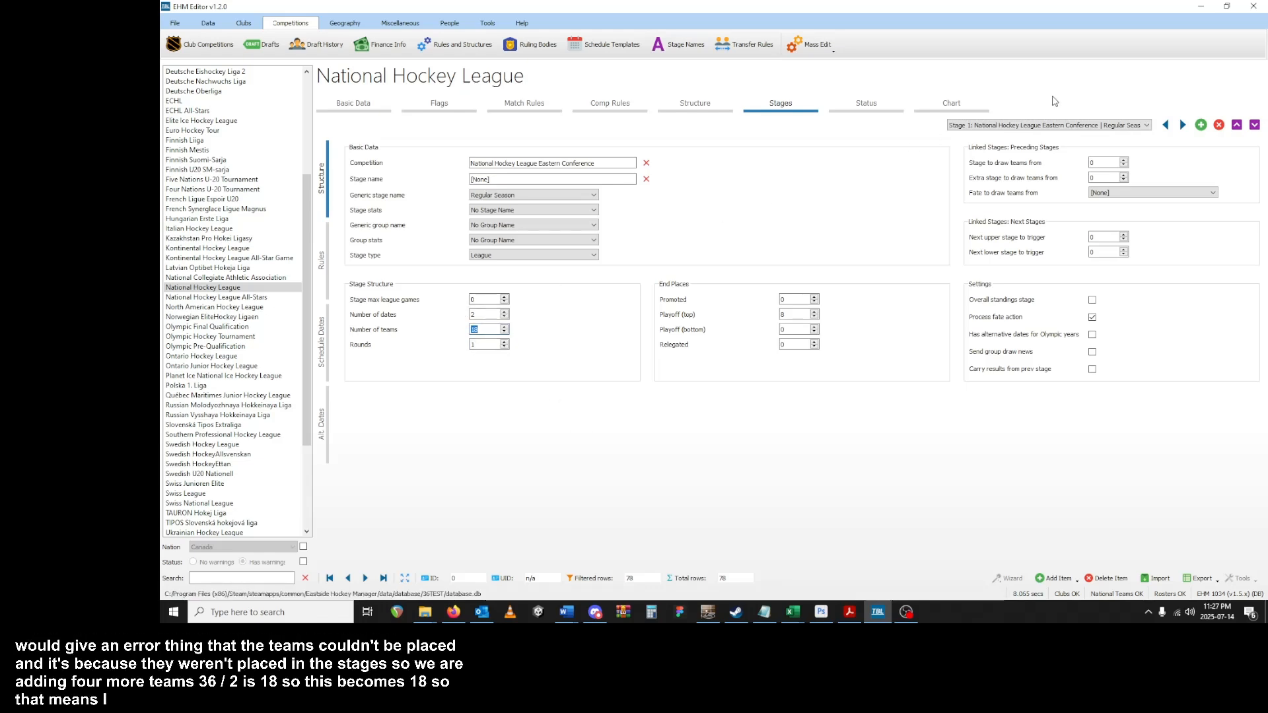
- Set the number of teams to 18 in the National Hockey League Western Conference regular season stage
click(1069, 125)
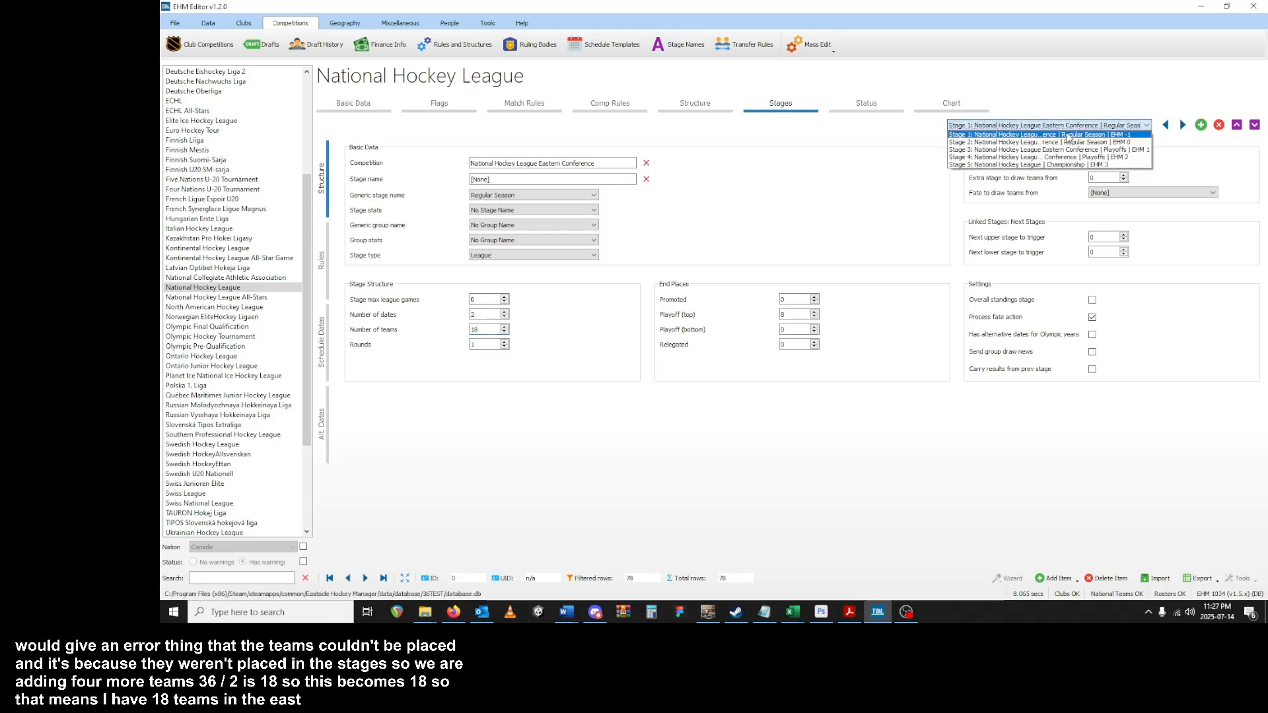
click(1070, 137)
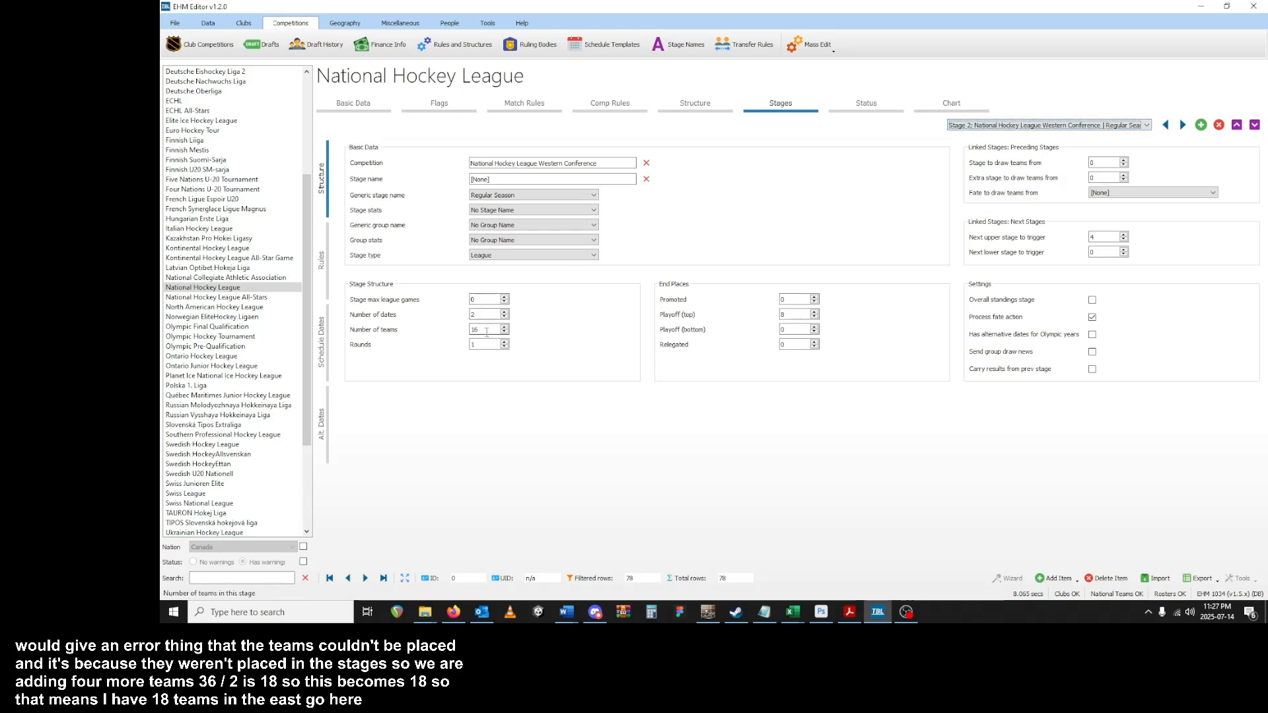
drag(486, 330, 351, 335)
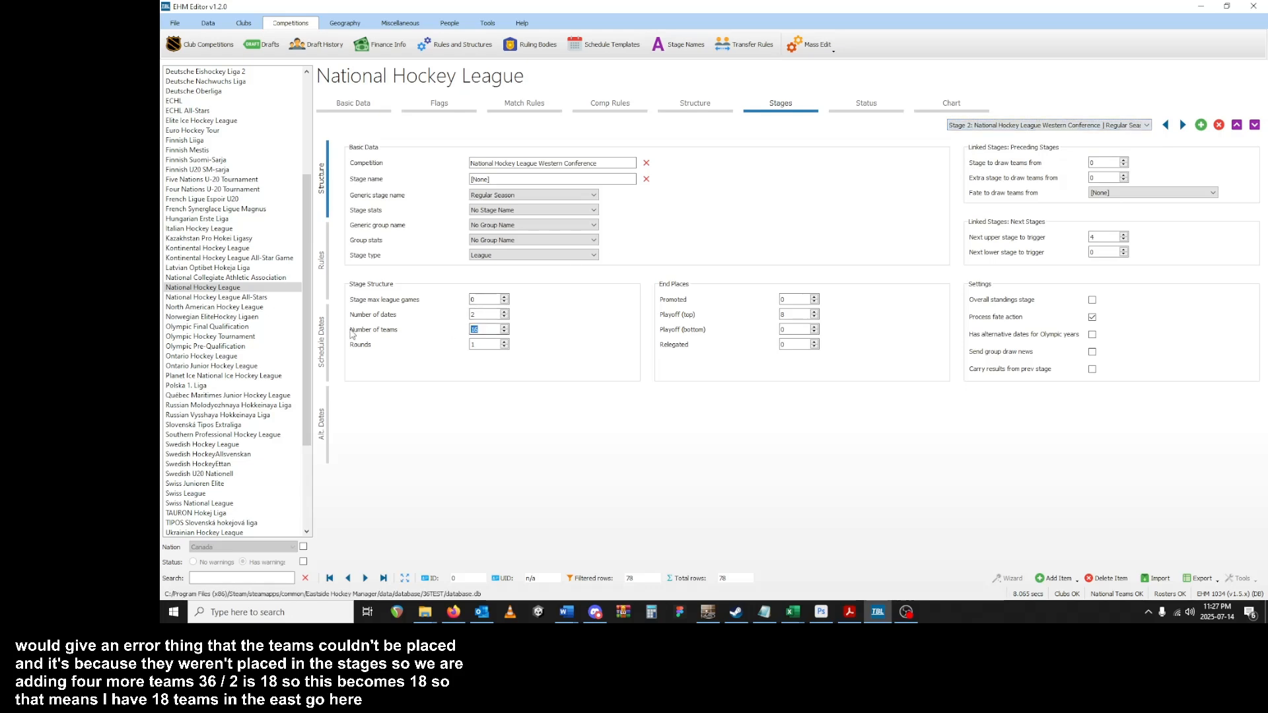
key(Return)
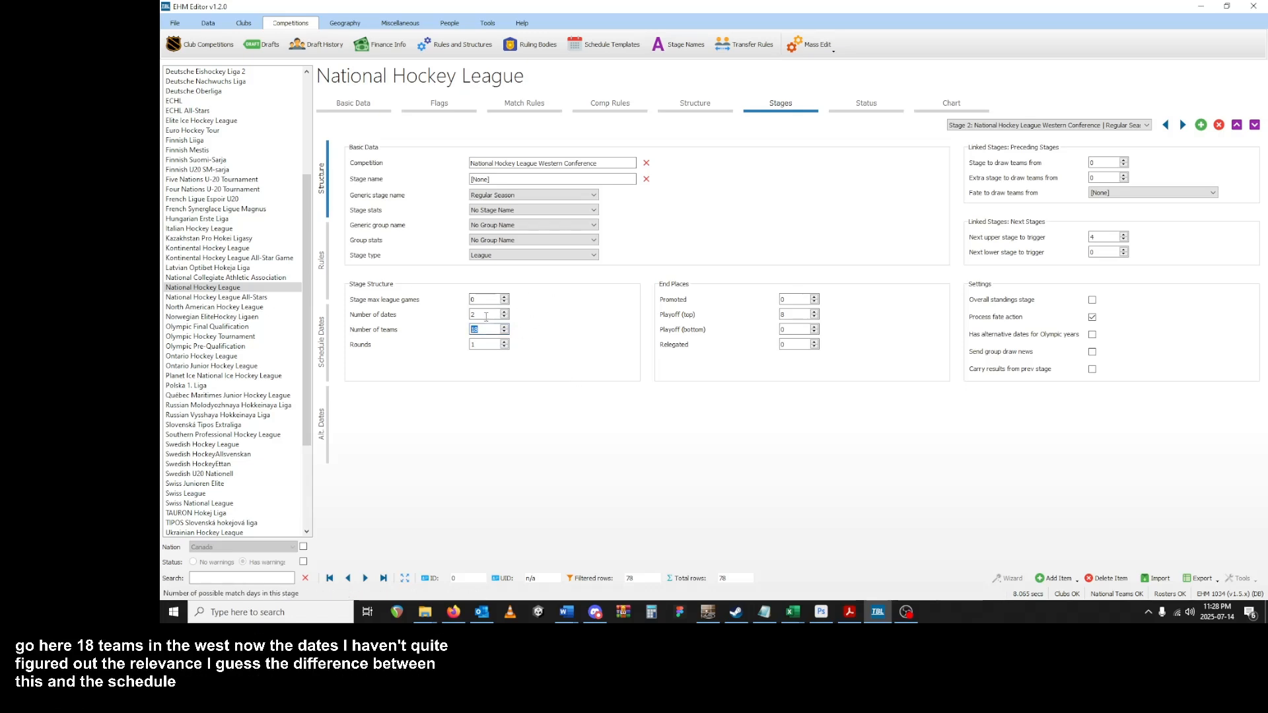
- Examine the season start and end dates scheduled for the National Hockey League Eastern Conference regular season stage
click(321, 350)
click(325, 220)
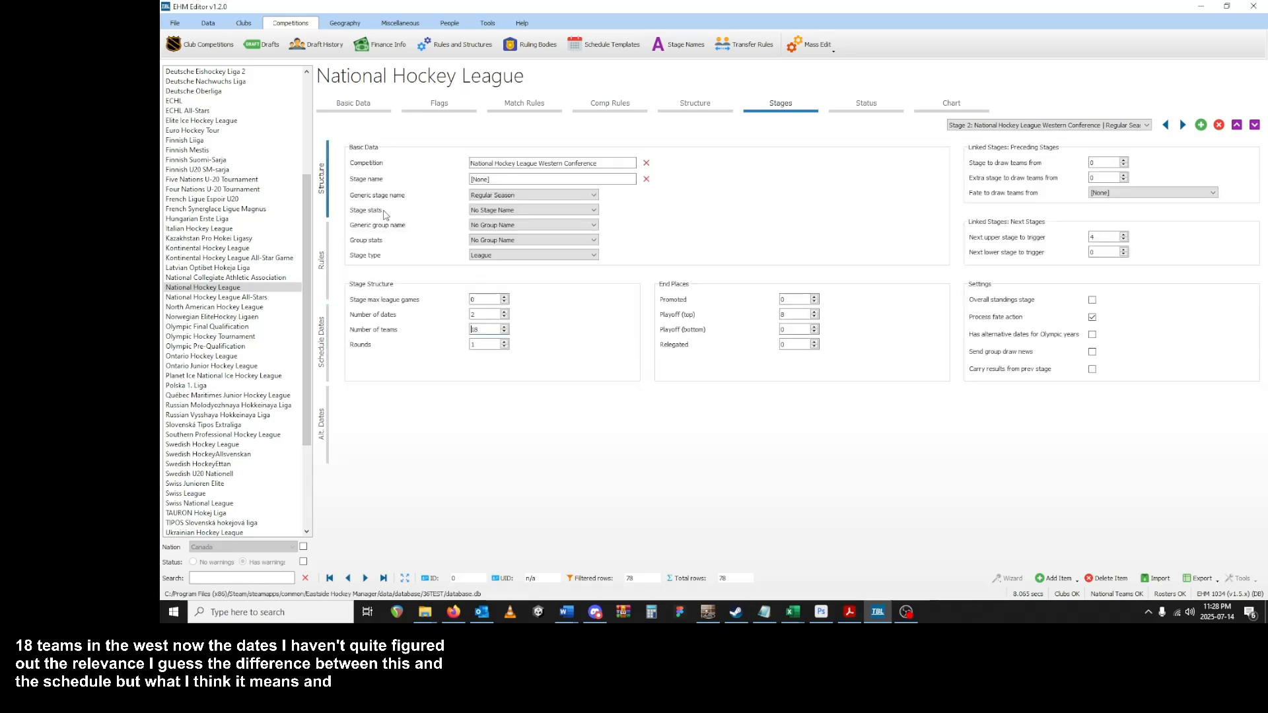
click(997, 131)
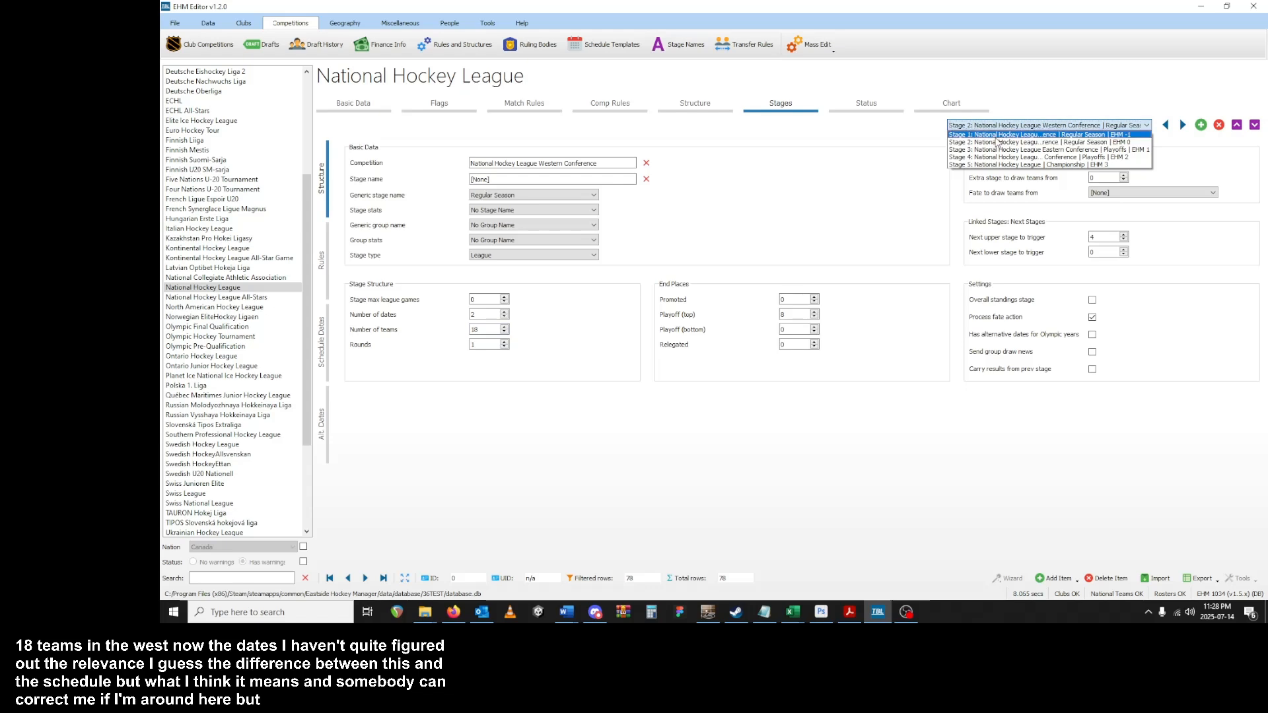
click(1001, 133)
click(321, 343)
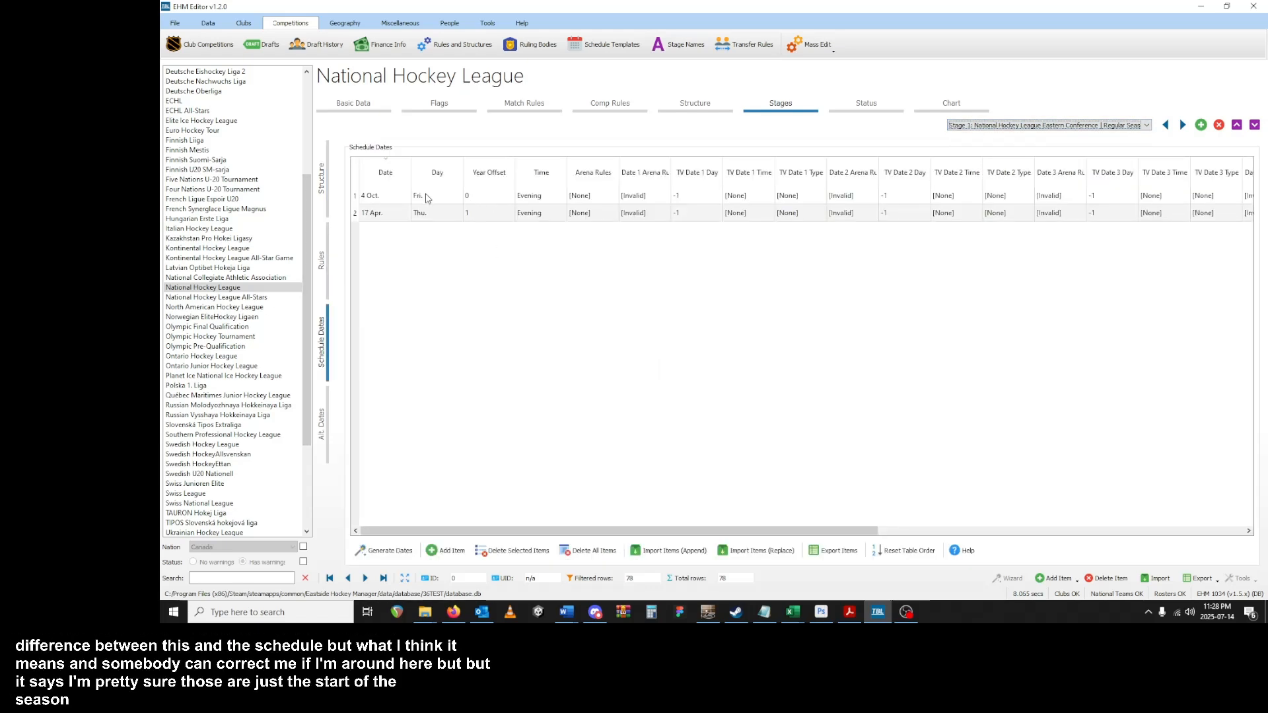
click(388, 198)
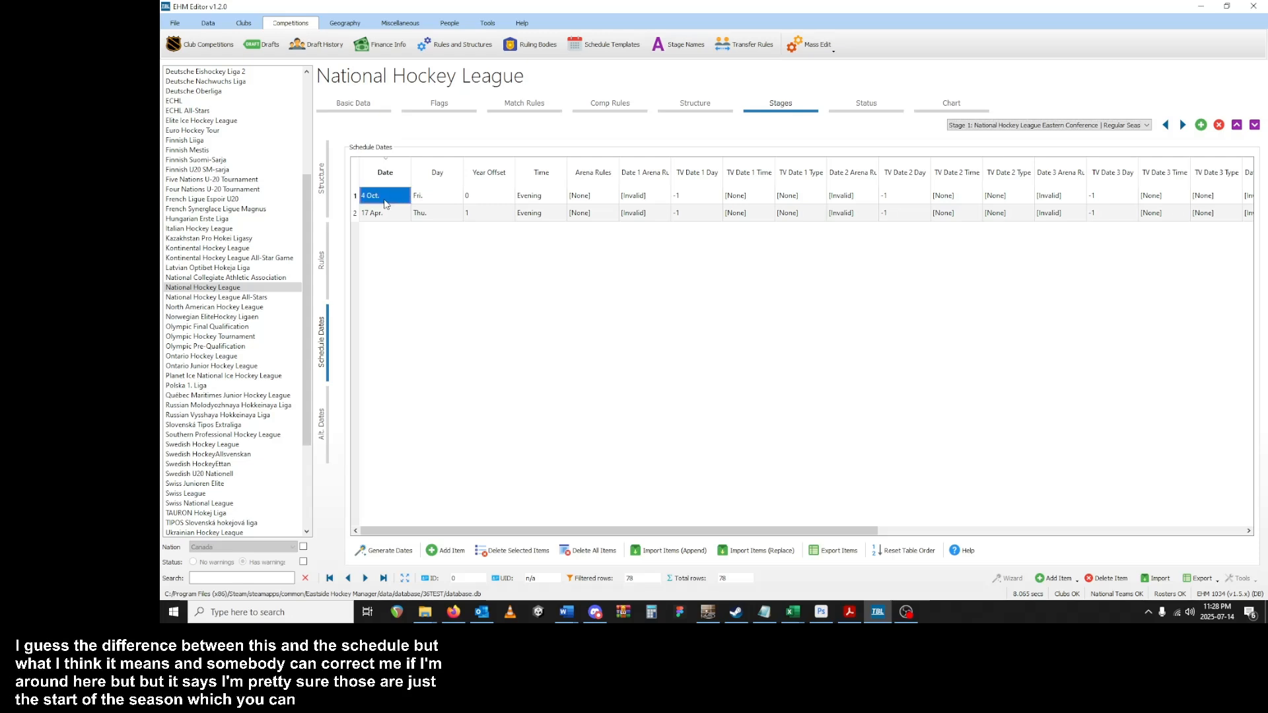
click(371, 217)
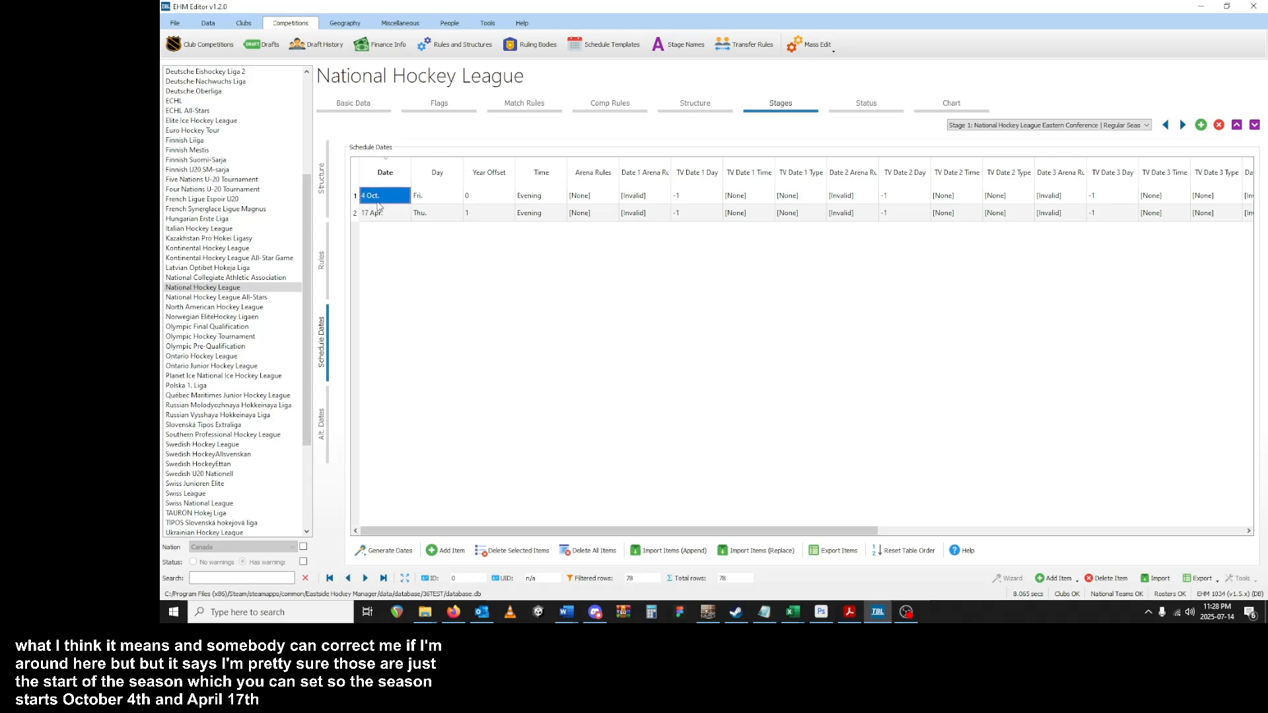
double_click(377, 212)
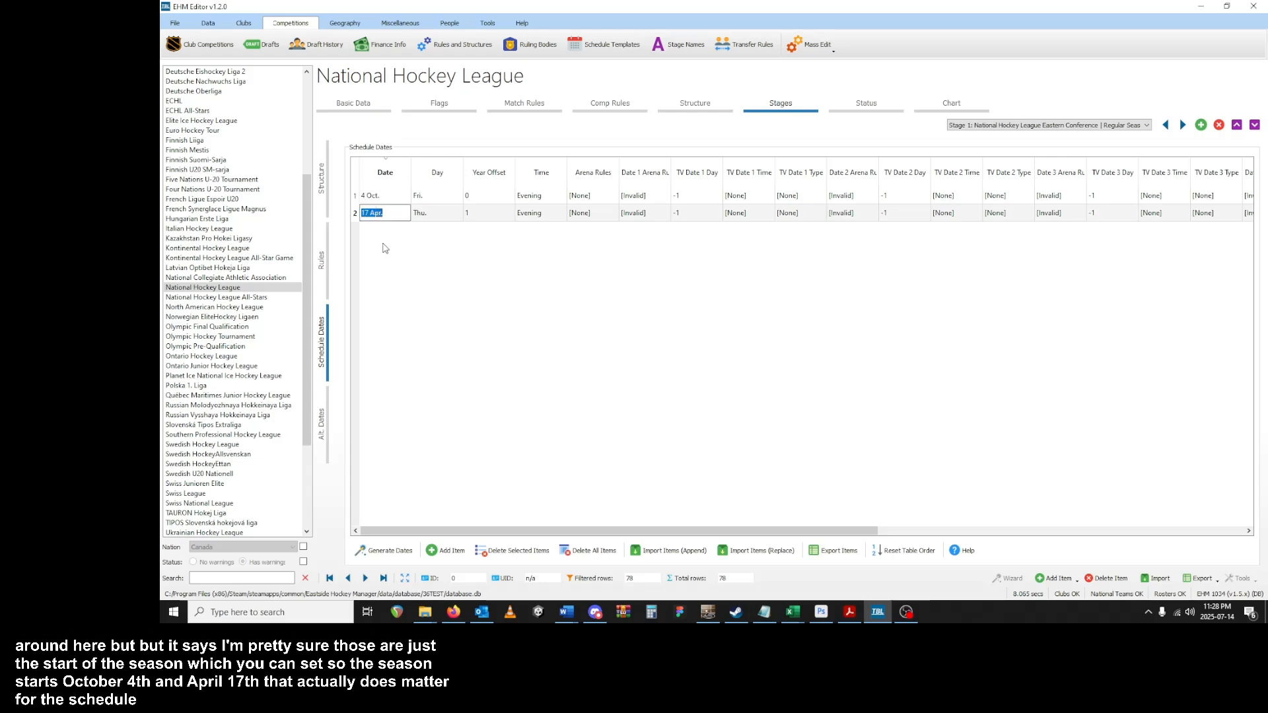
double_click(376, 196)
click(376, 215)
double_click(376, 215)
click(381, 294)
double_click(397, 199)
click(424, 311)
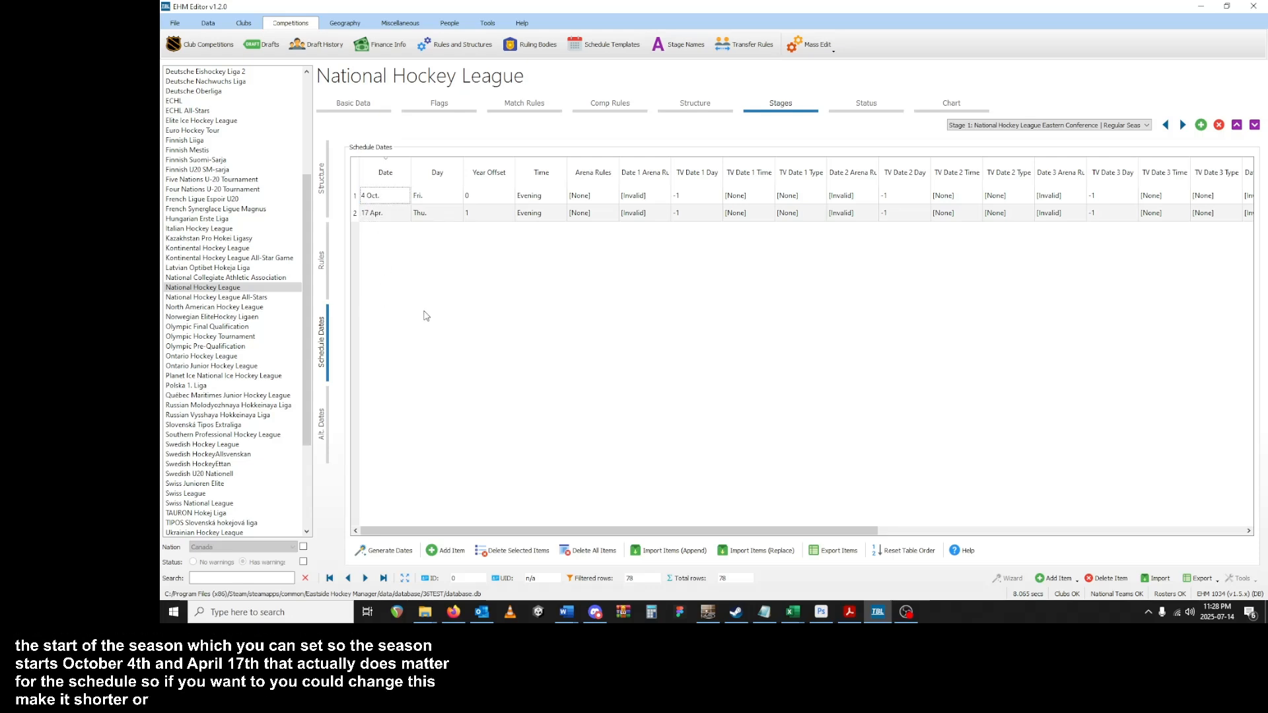
- Review the Eastern Conference stage's team picking and fate rules, the league's basic data and status, and the chart of its stages
click(324, 264)
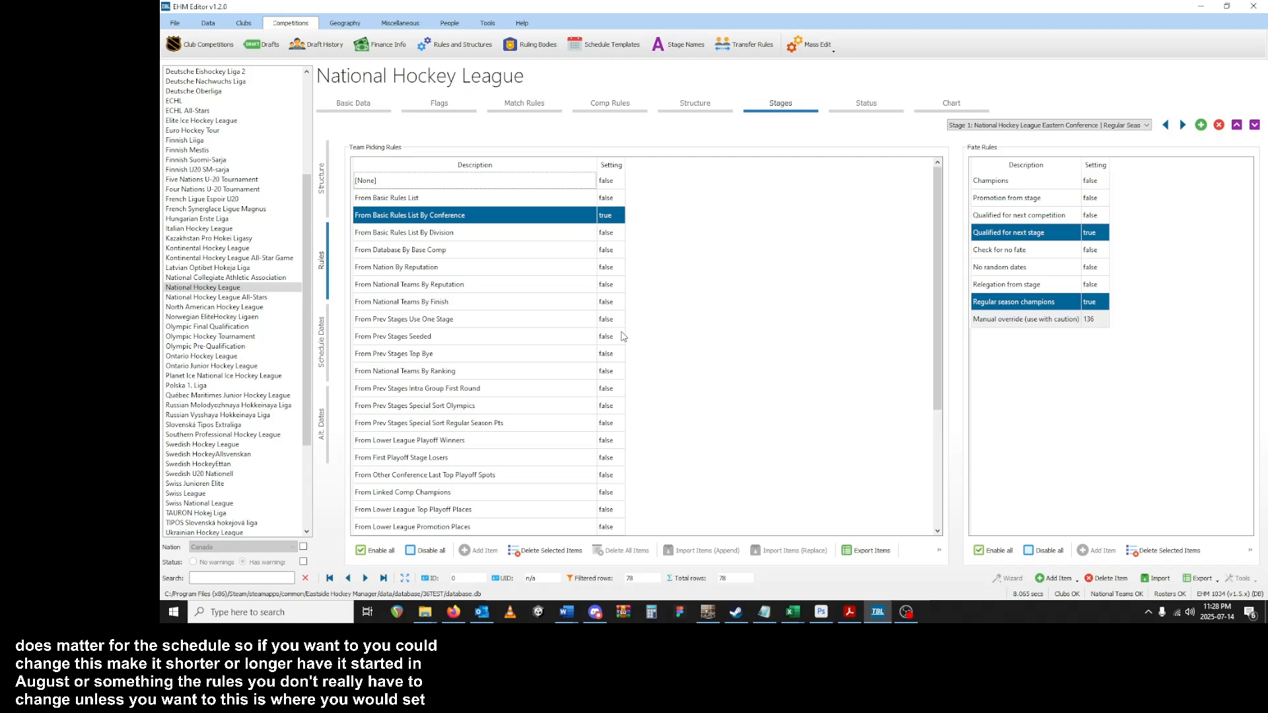
click(350, 102)
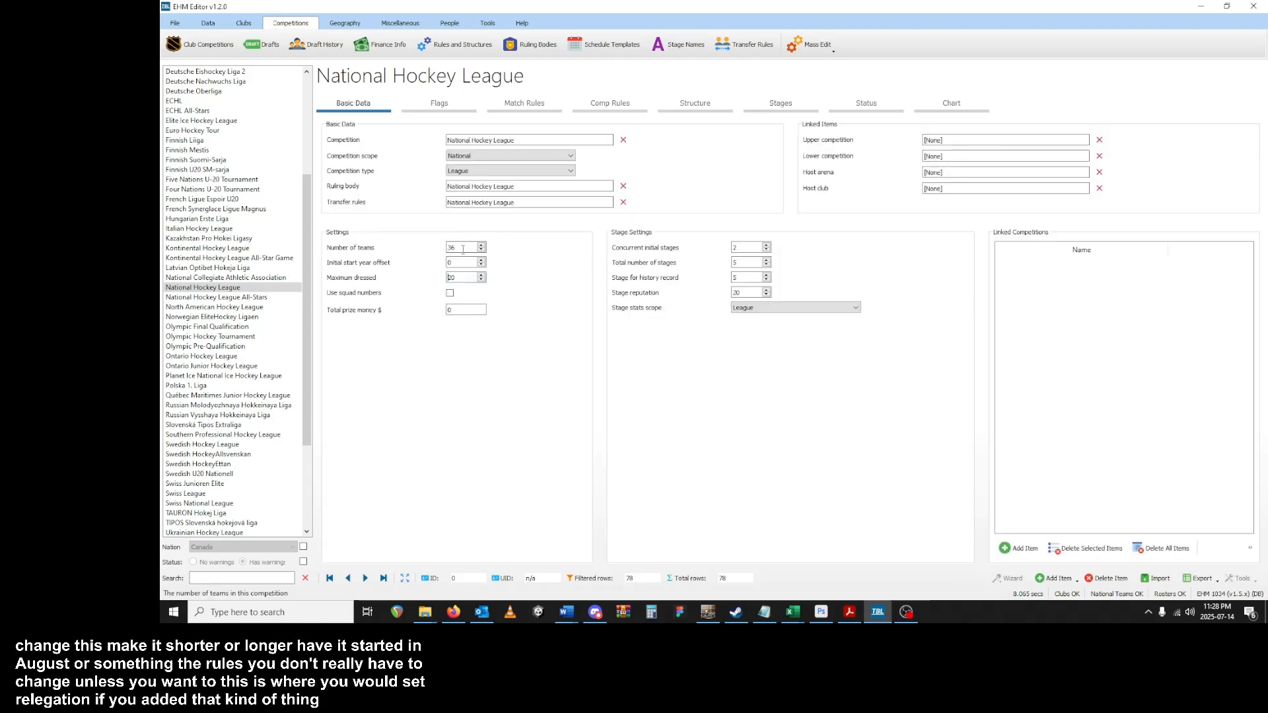
click(780, 103)
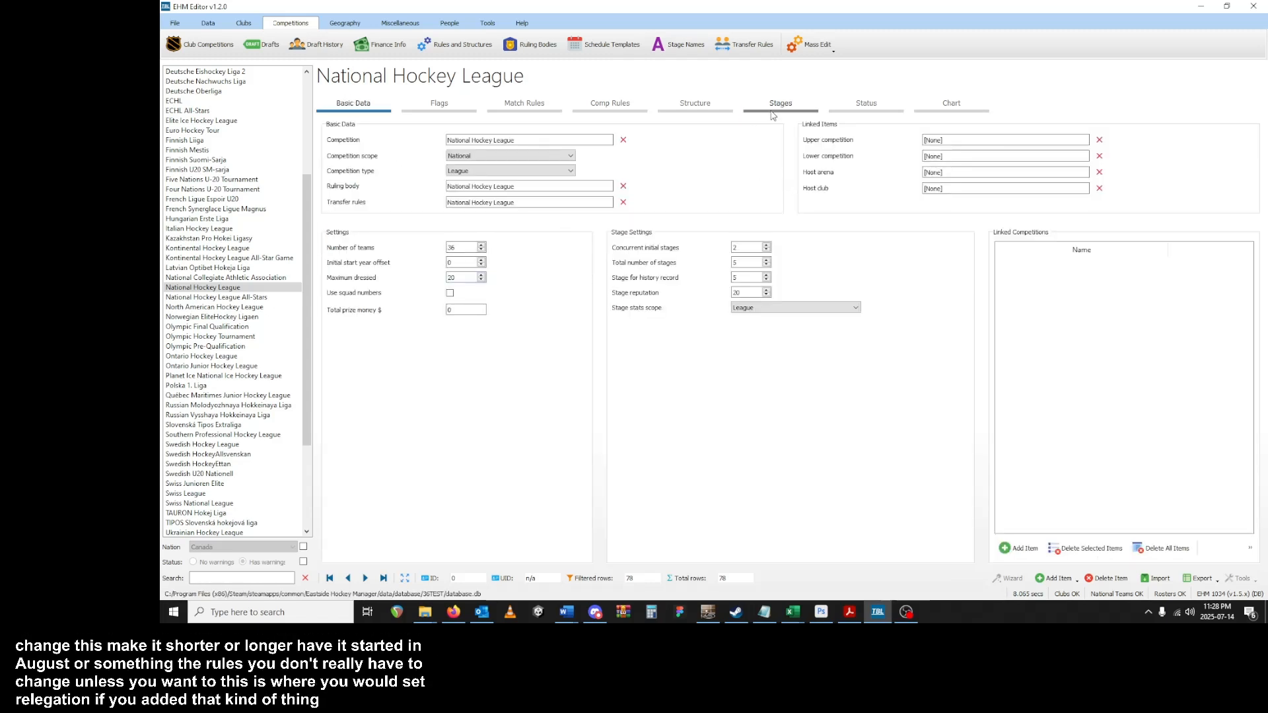
click(952, 106)
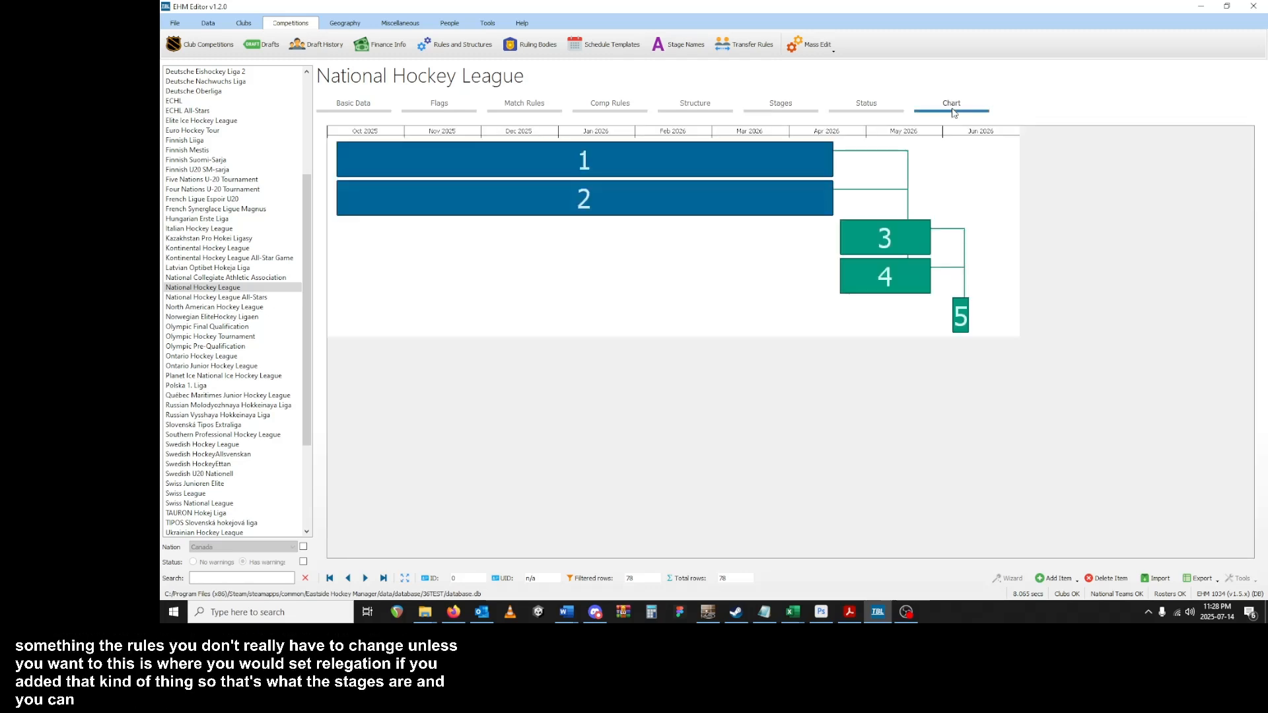
click(863, 105)
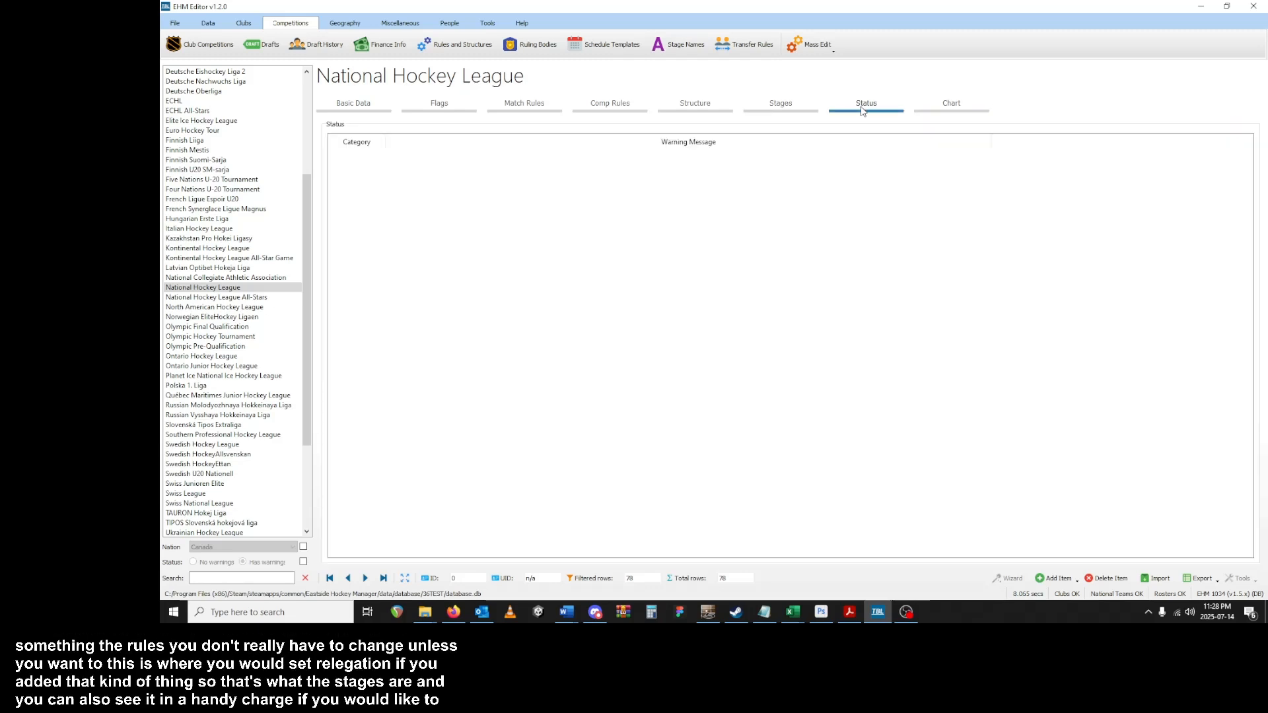
click(937, 105)
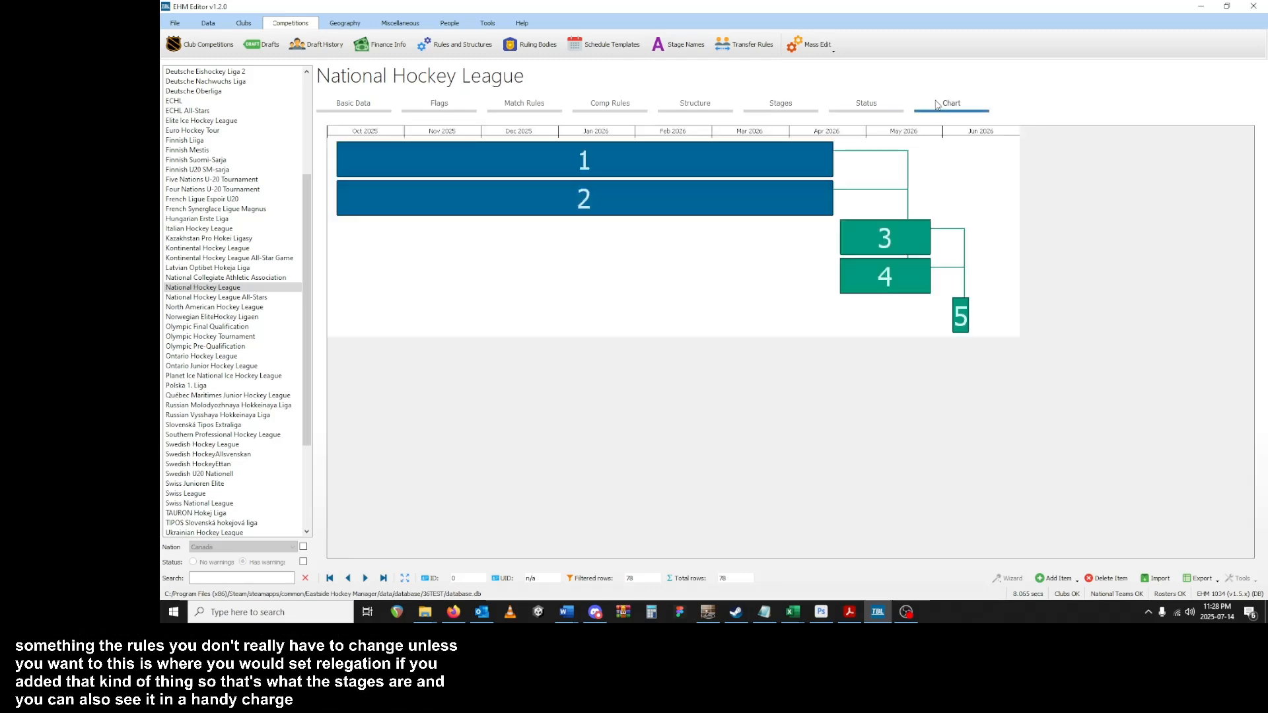
- Examine the league structure by comparing the divisions and clubs of the Eastern and Western Conferences, ending on the Atlantic Division
click(688, 111)
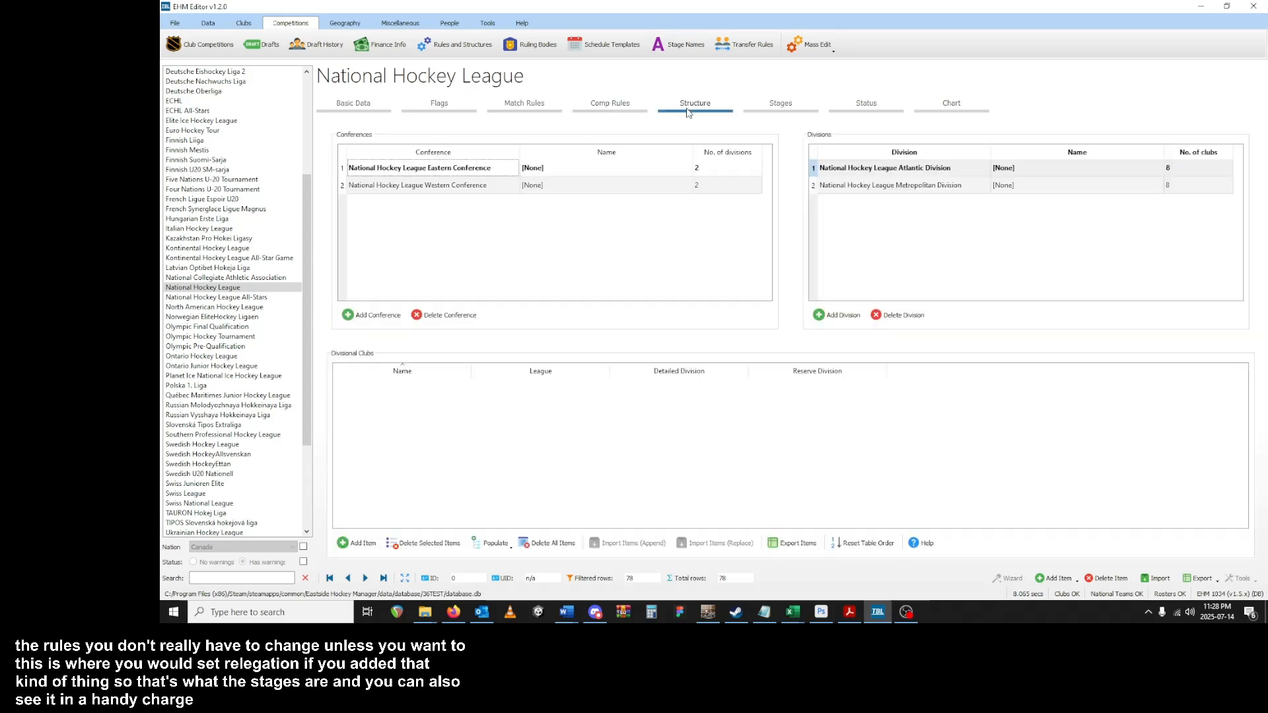
click(875, 172)
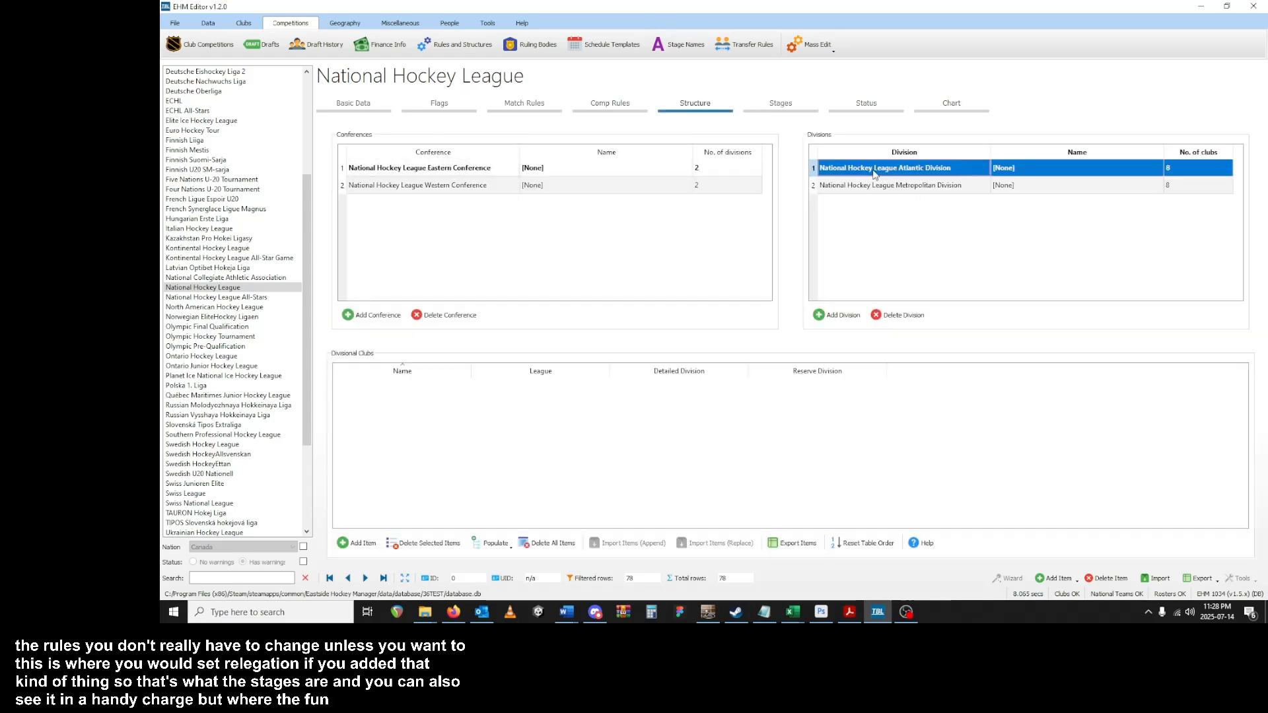
click(480, 173)
click(466, 187)
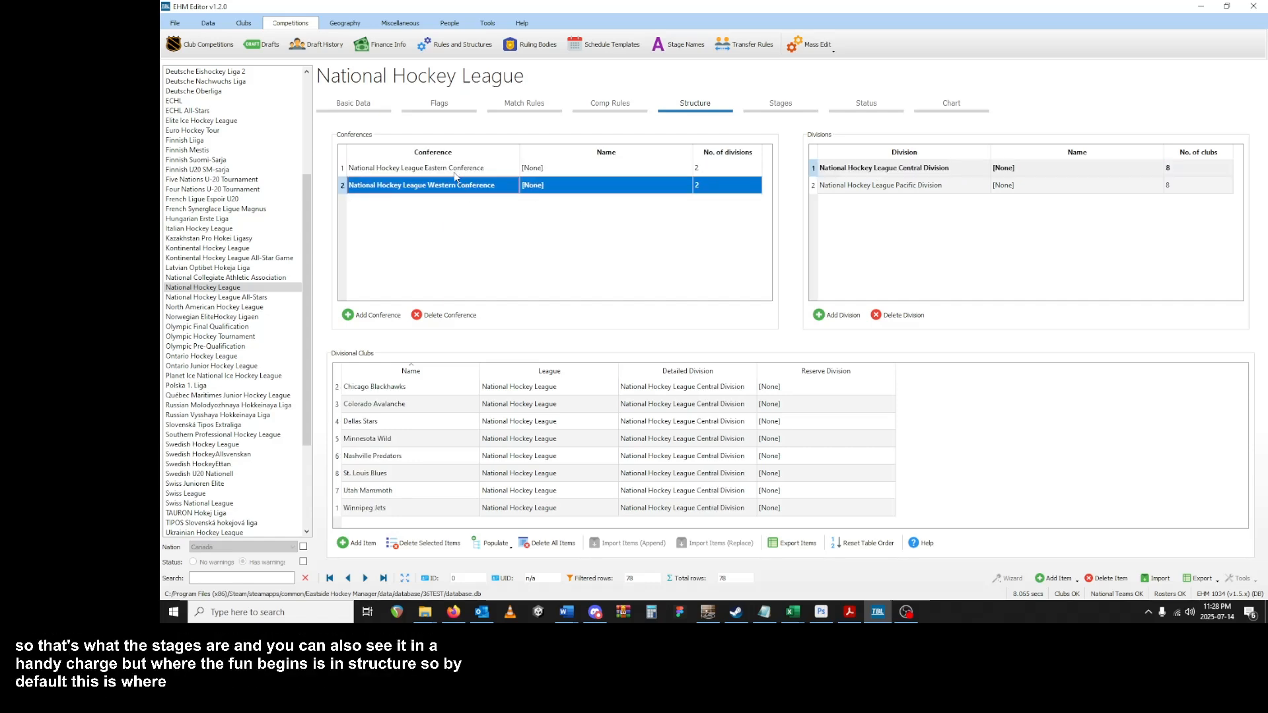
click(455, 172)
click(446, 198)
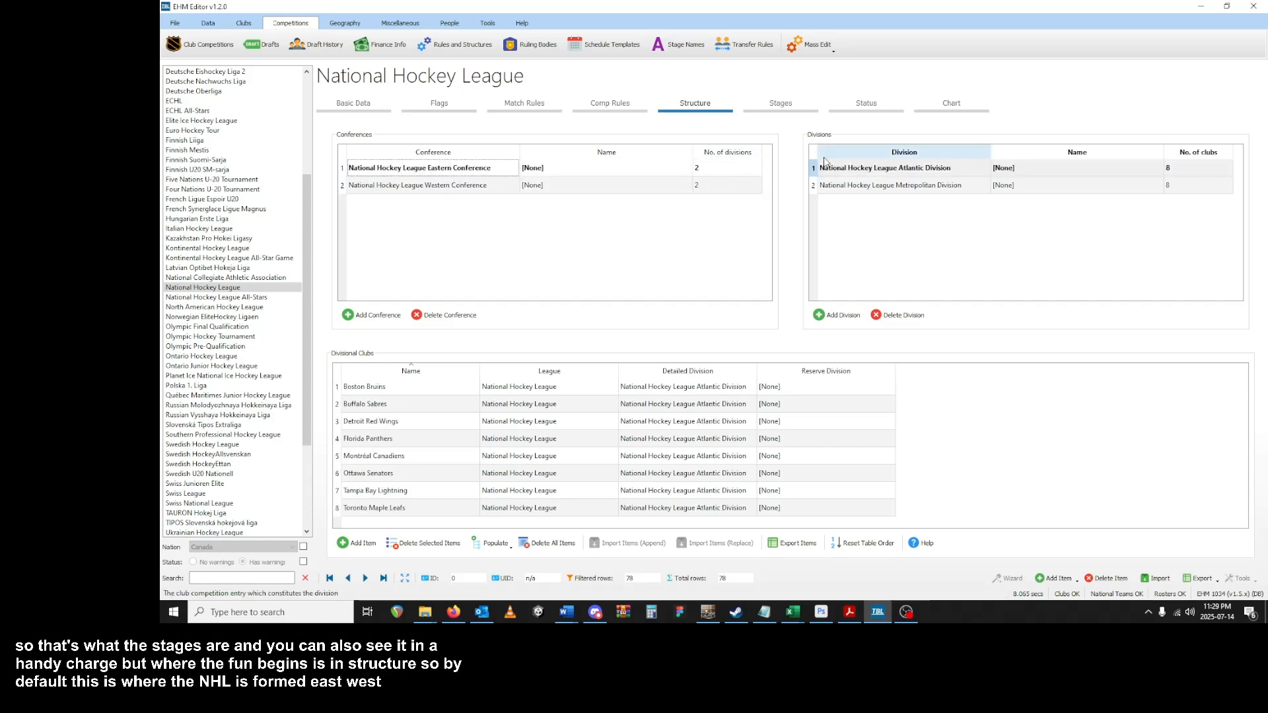
click(944, 172)
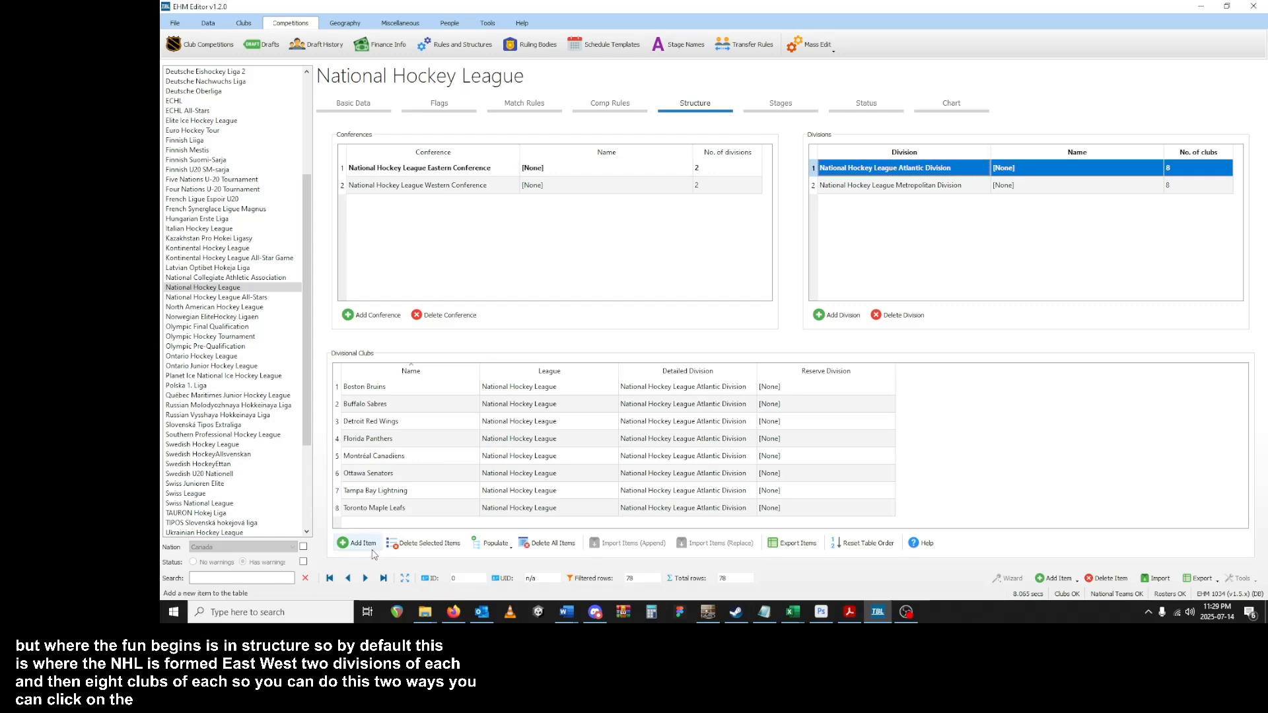
click(367, 545)
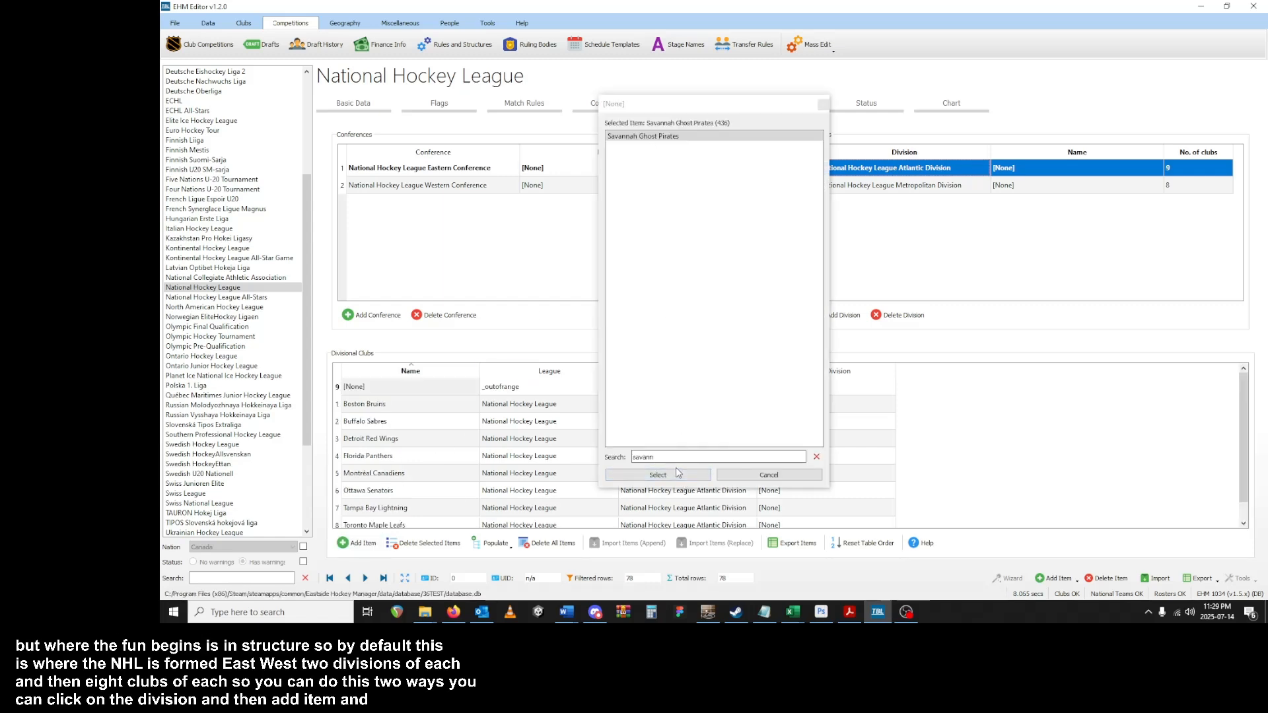
key(BackSpace)
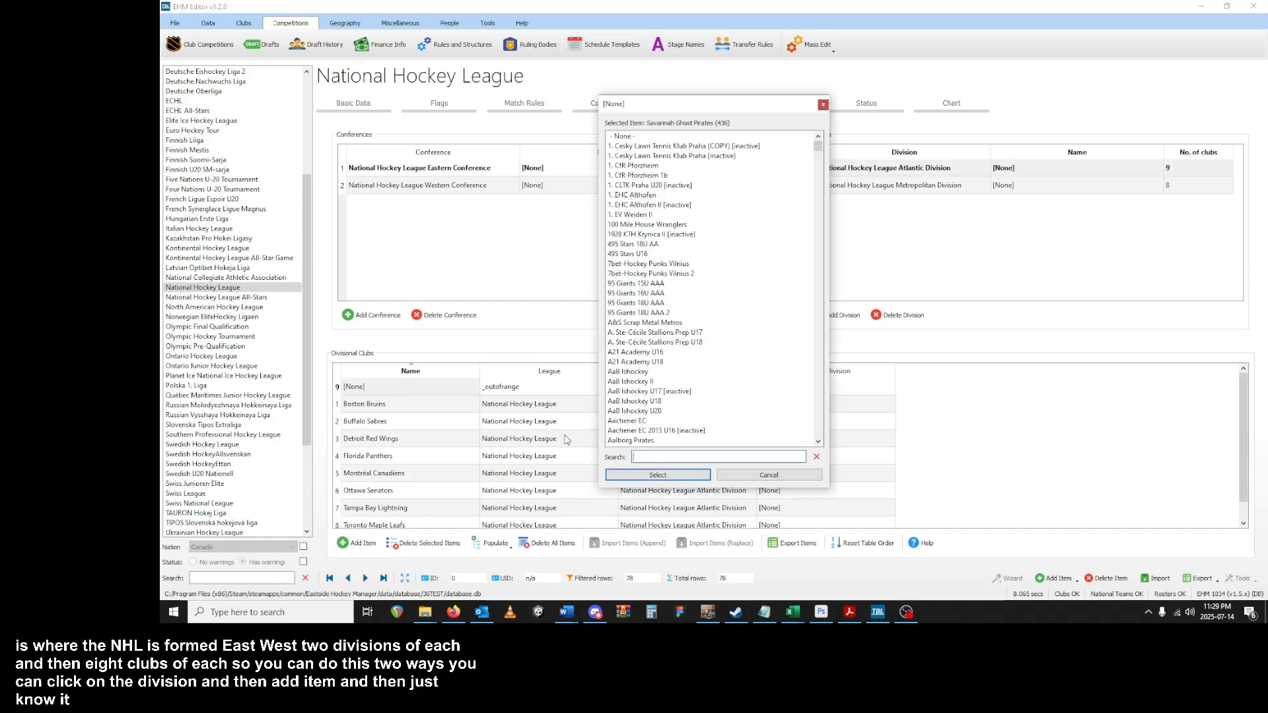
click(800, 477)
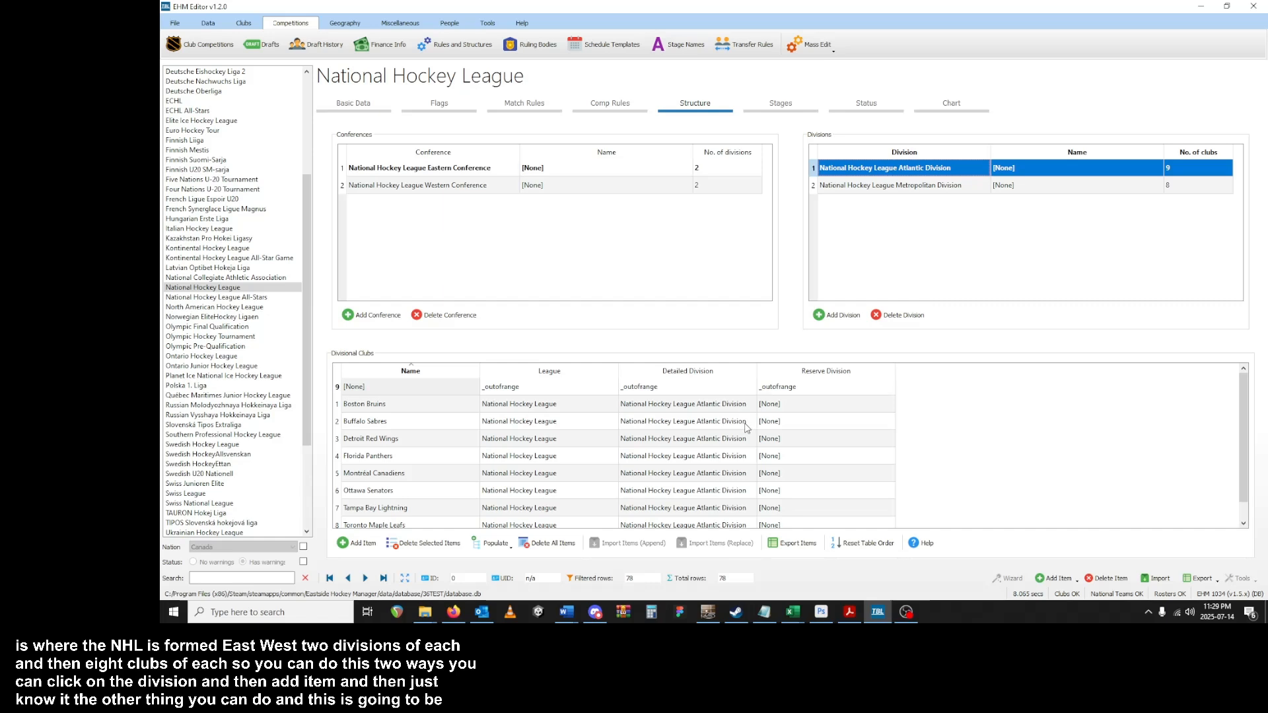
double_click(388, 390)
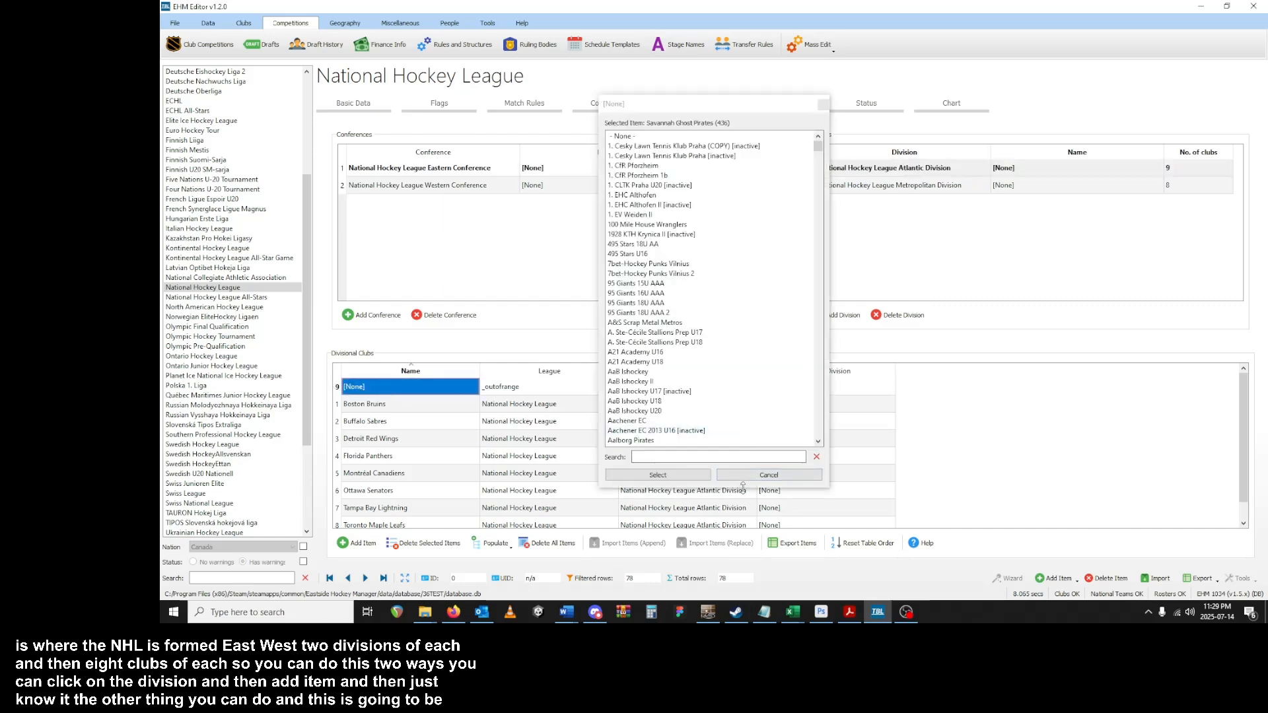
click(734, 481)
click(334, 391)
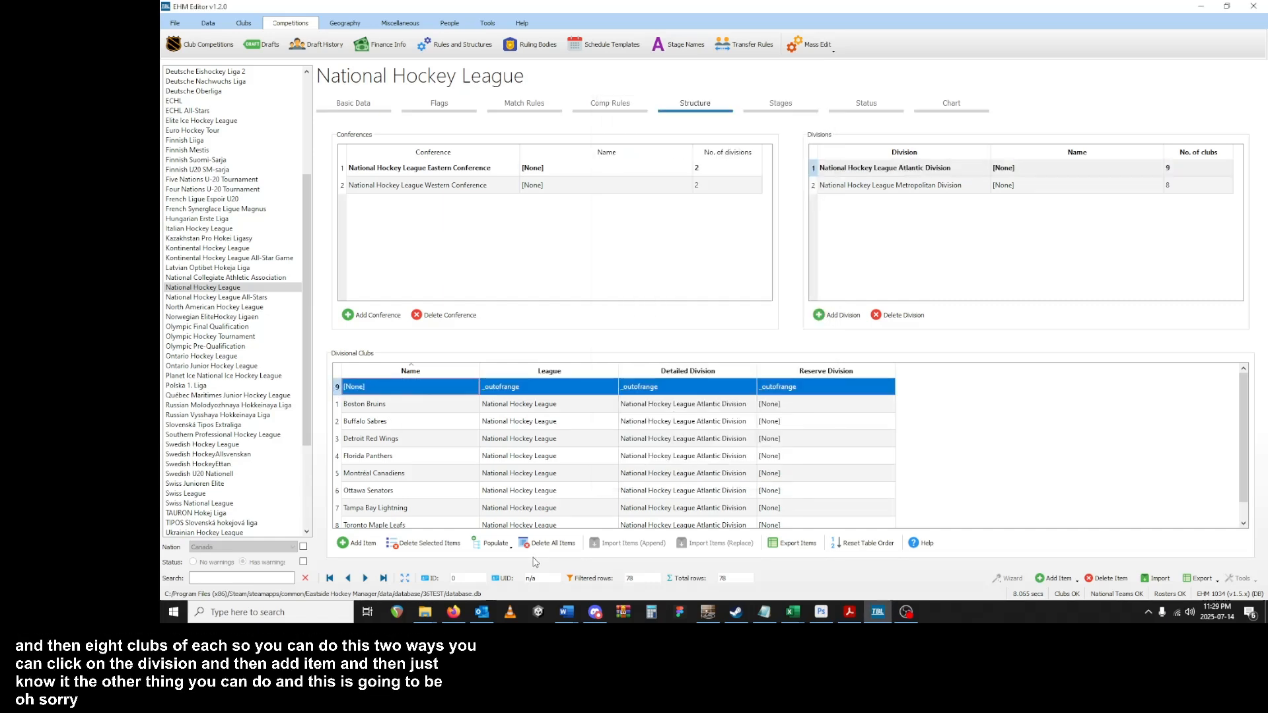
click(423, 543)
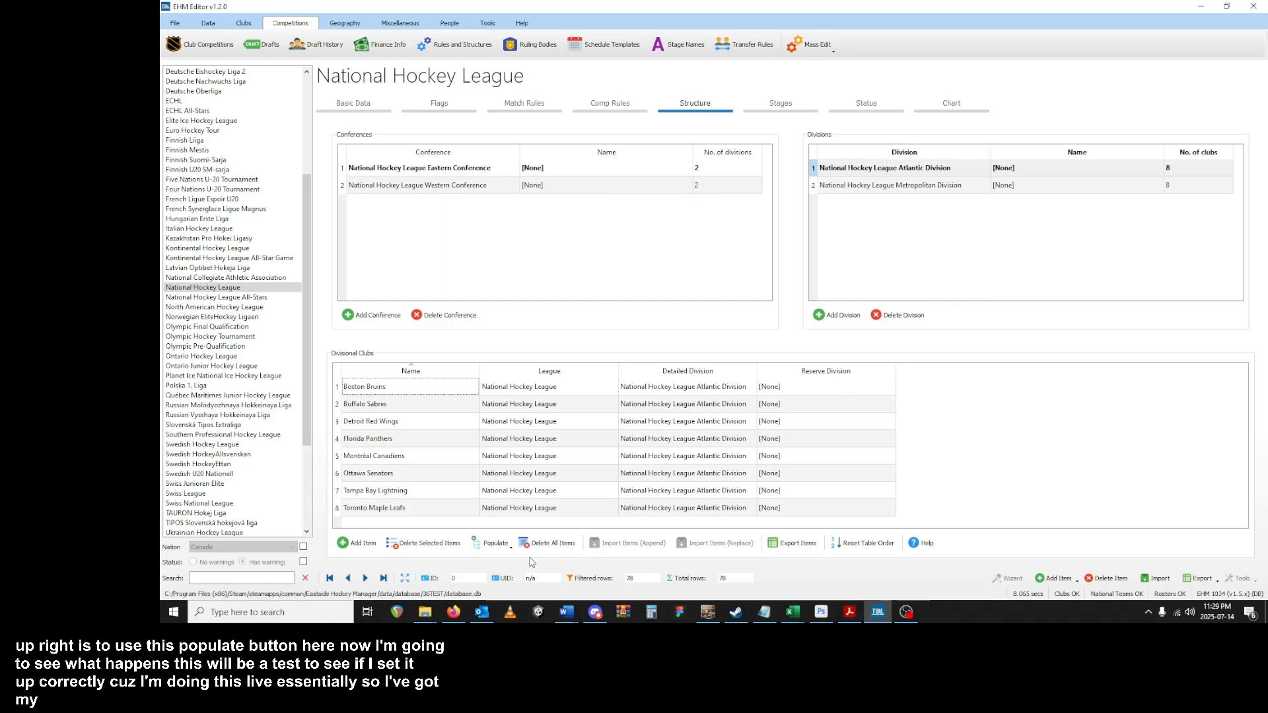
- Populate the National Hockey League Atlantic Division with clubs by Detailed Division
click(487, 548)
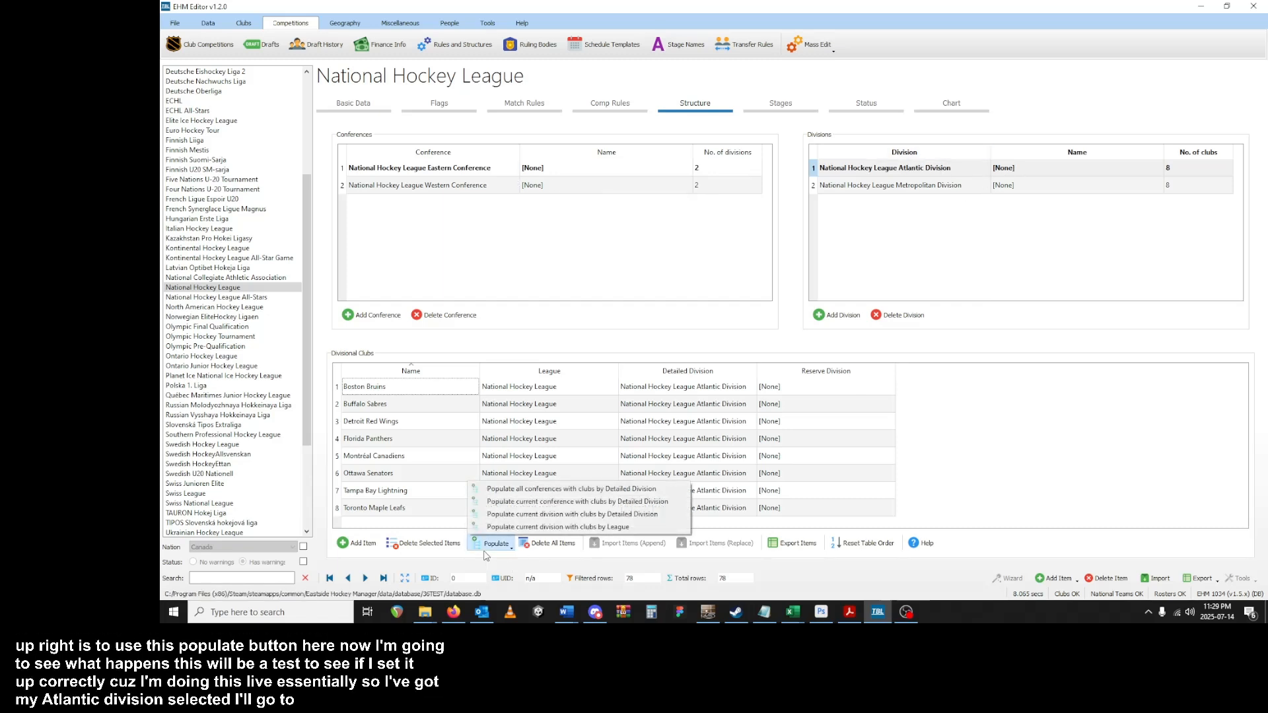
click(492, 515)
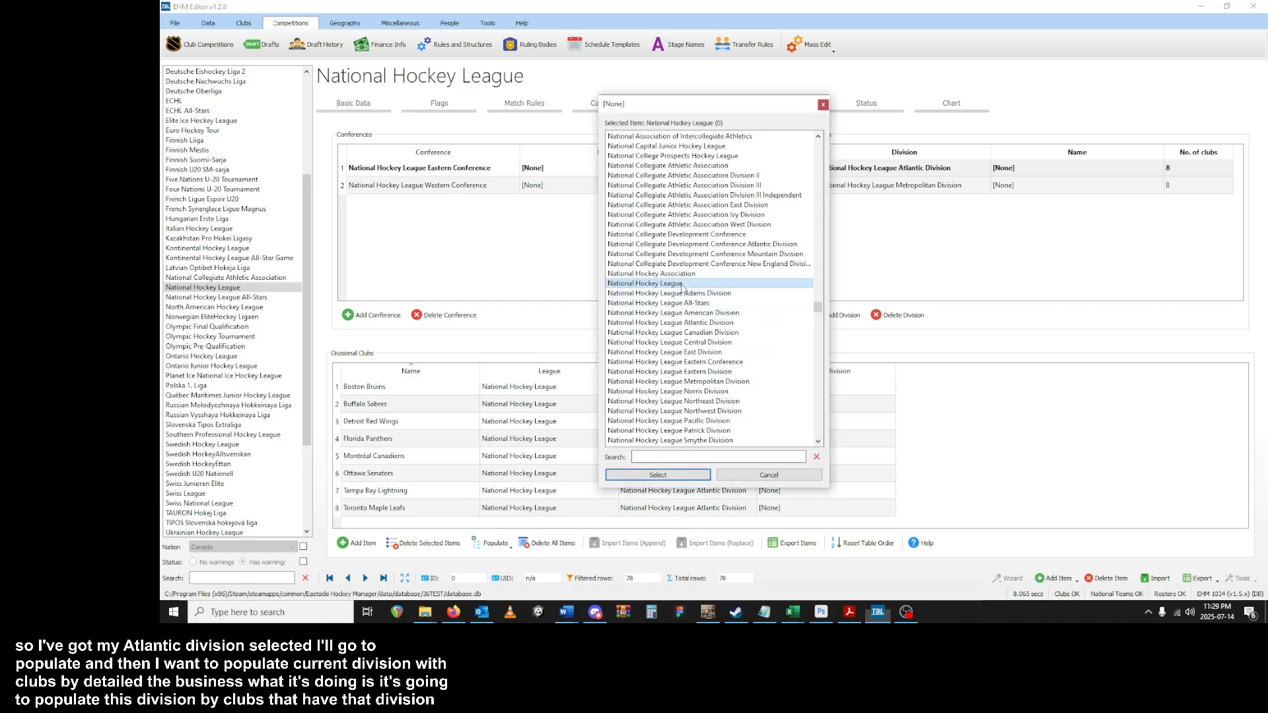
- Populate the Atlantic Division with the clubs whose detailed division is National Hockey League Atlantic Division
double_click(694, 323)
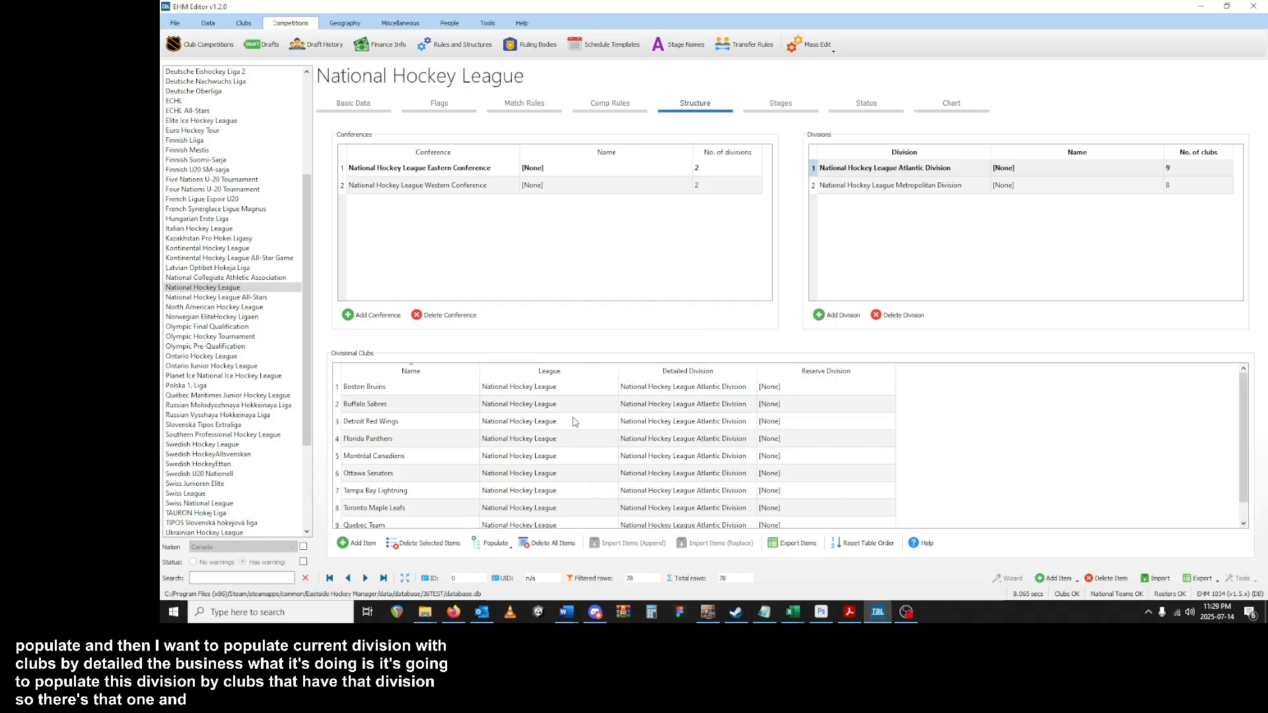
scroll(509, 492, down, 1)
double_click(435, 525)
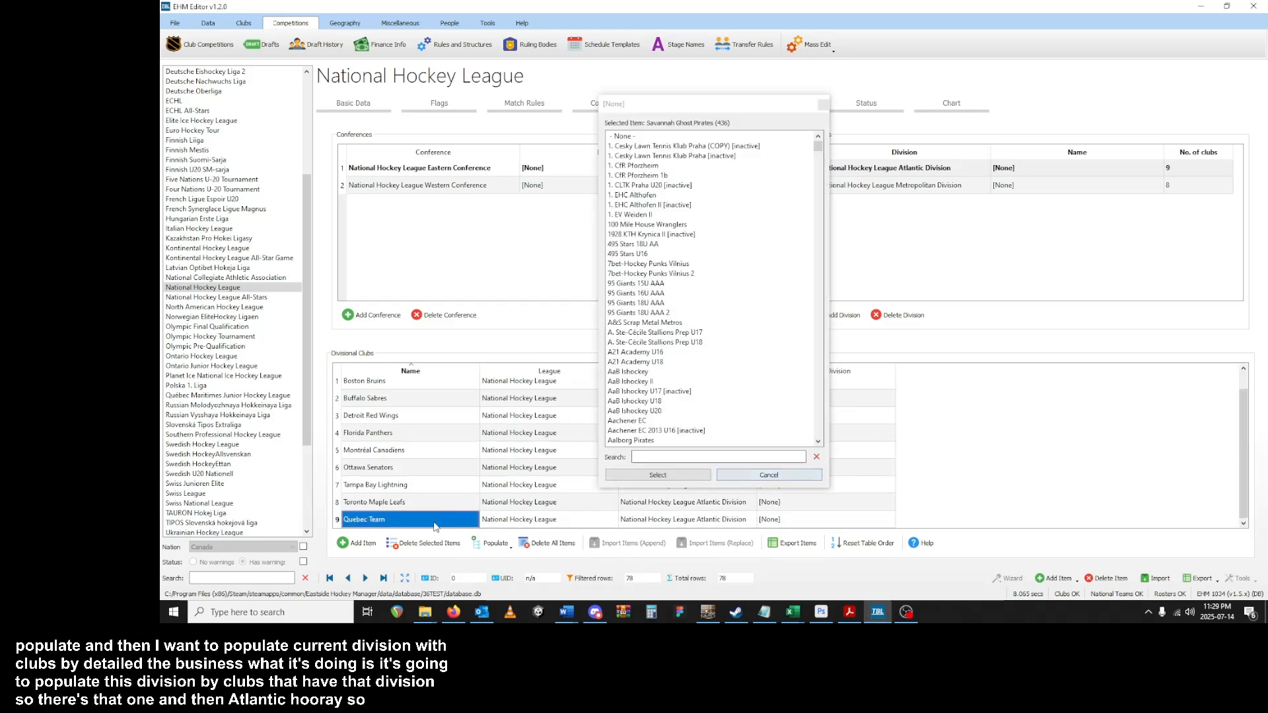
click(765, 476)
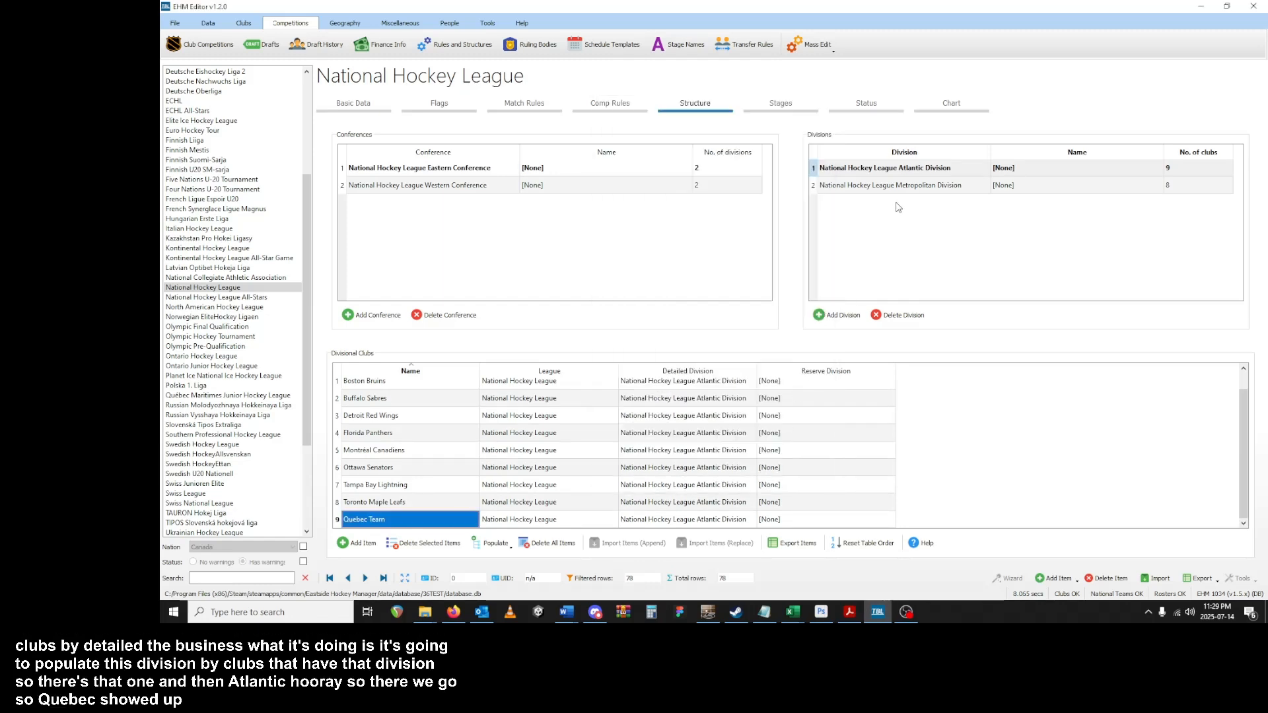
- Populate the National Hockey League Eastern Conference with clubs by Detailed Division and check its Metropolitan and Atlantic club lists
click(879, 187)
click(448, 169)
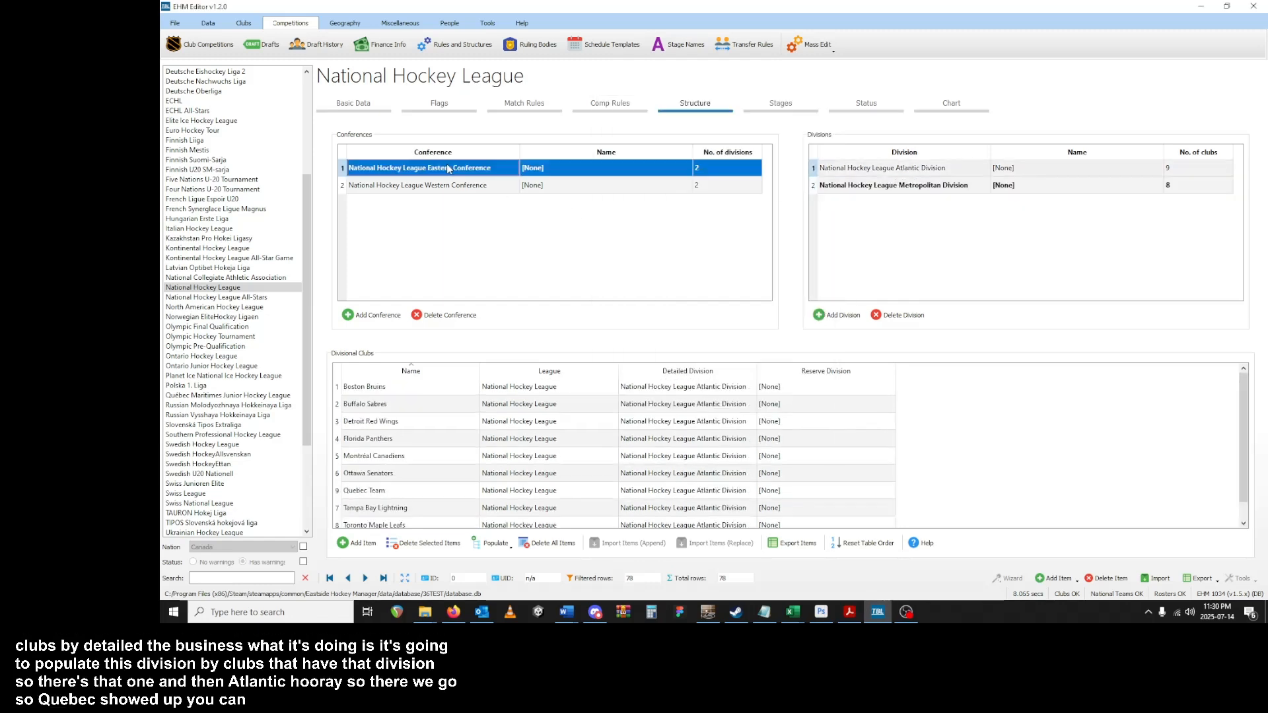
scroll(520, 493, down, 1)
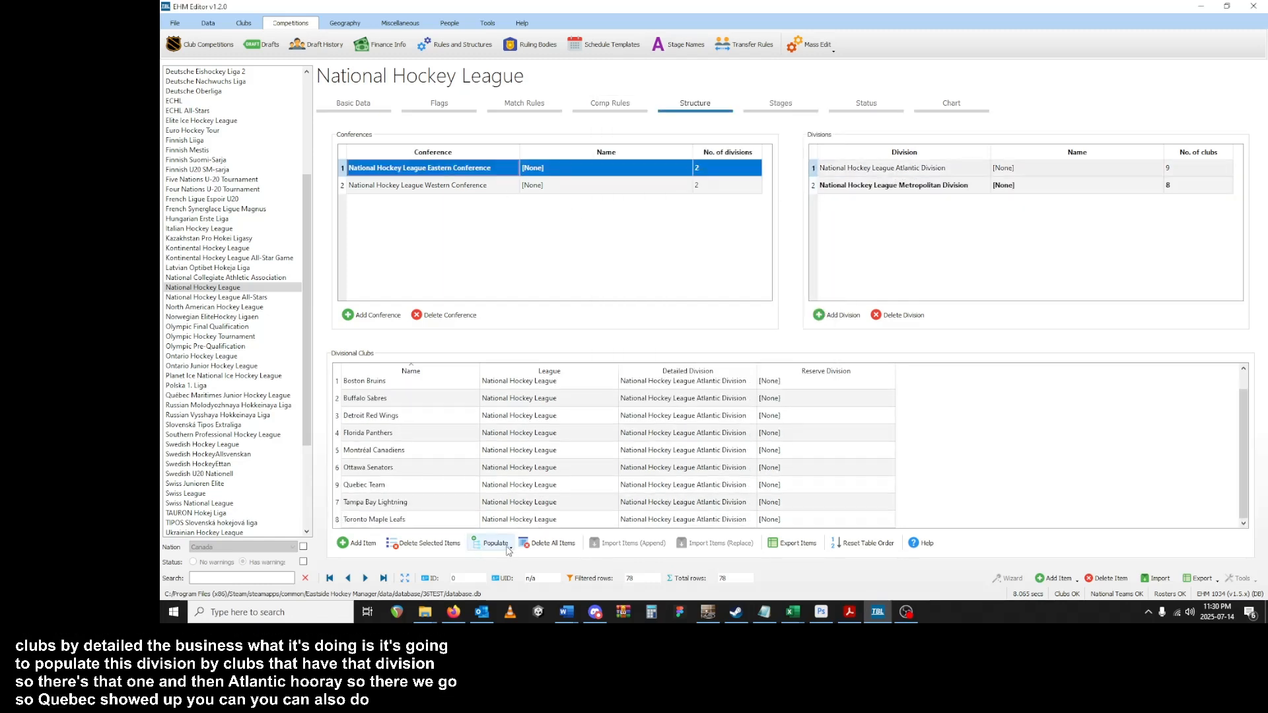
click(495, 544)
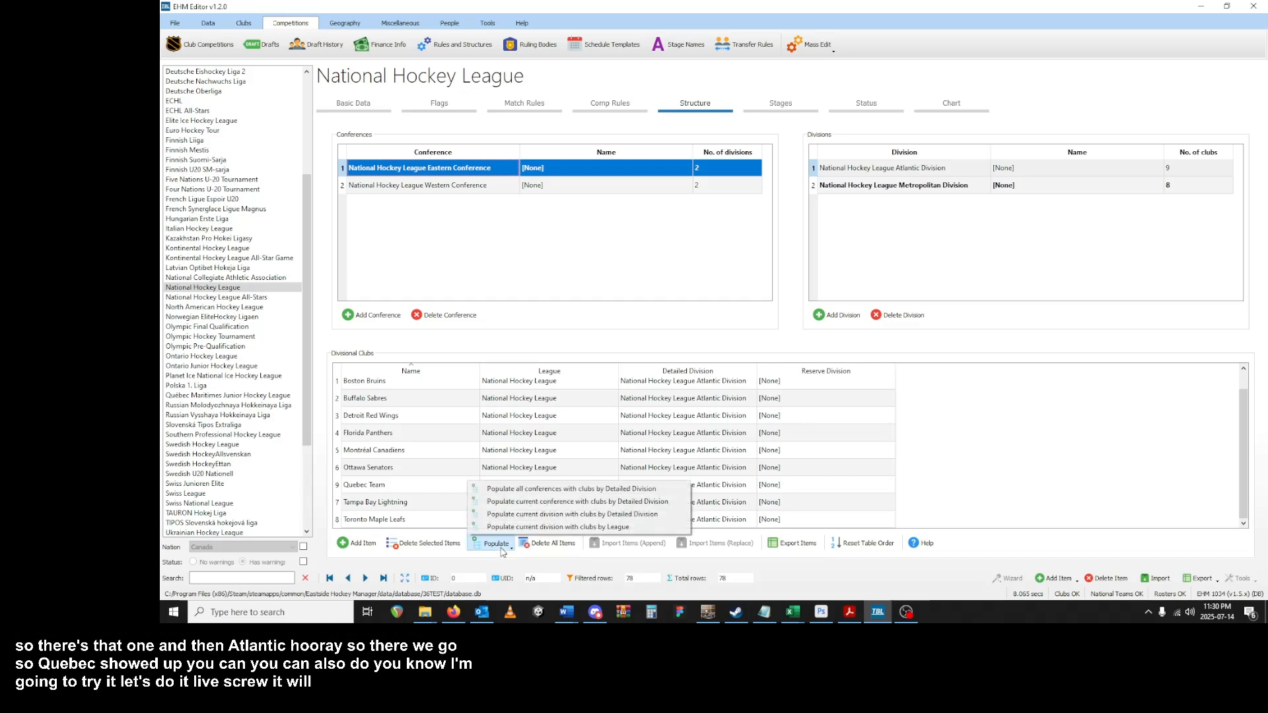
click(552, 506)
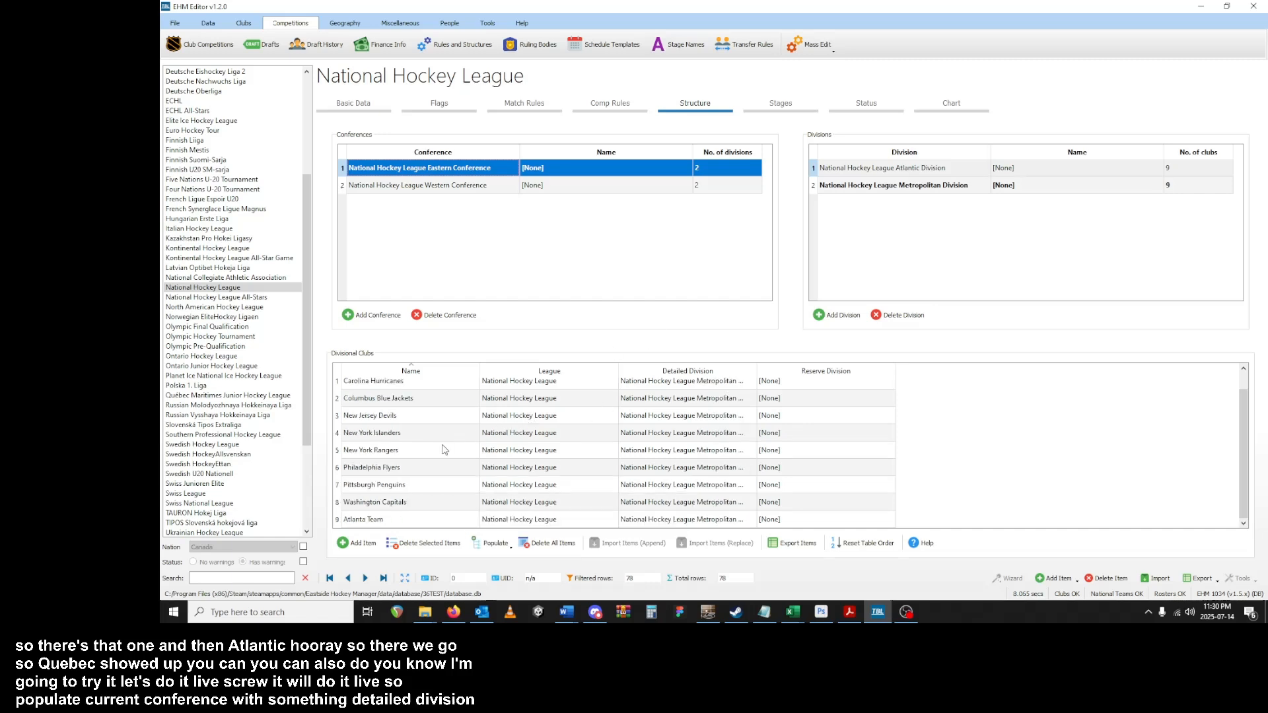
click(911, 188)
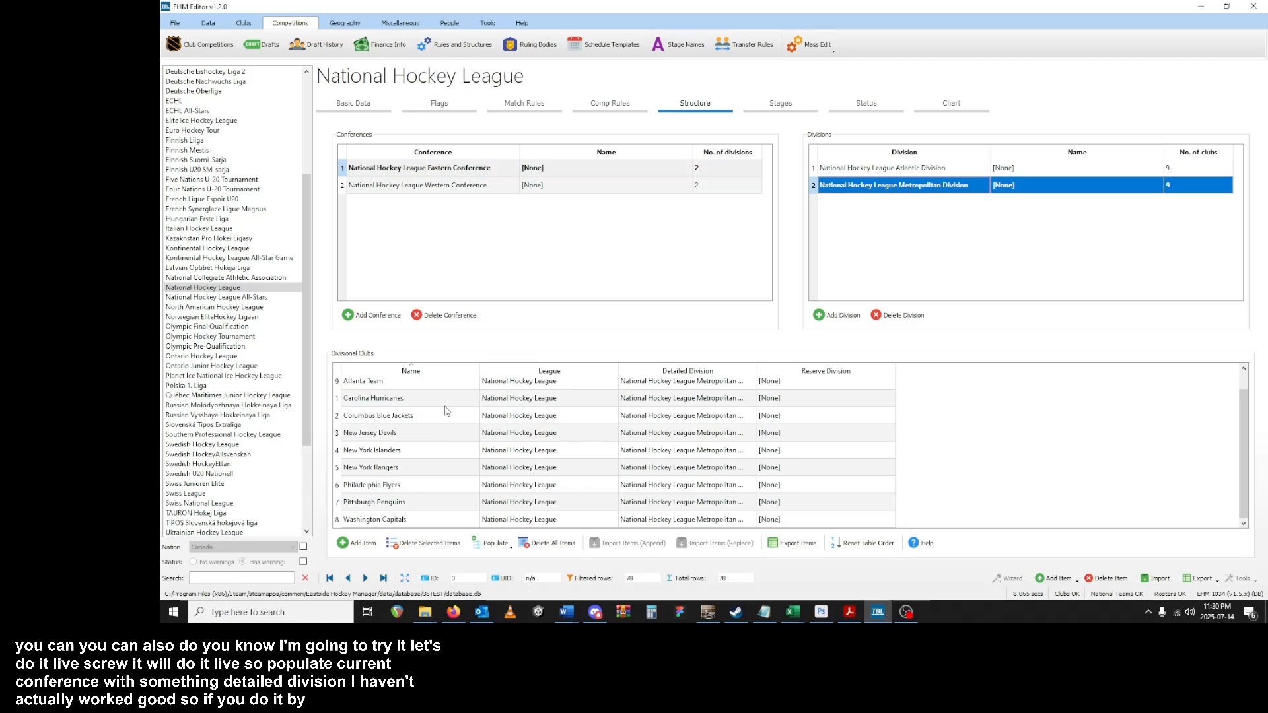
click(927, 170)
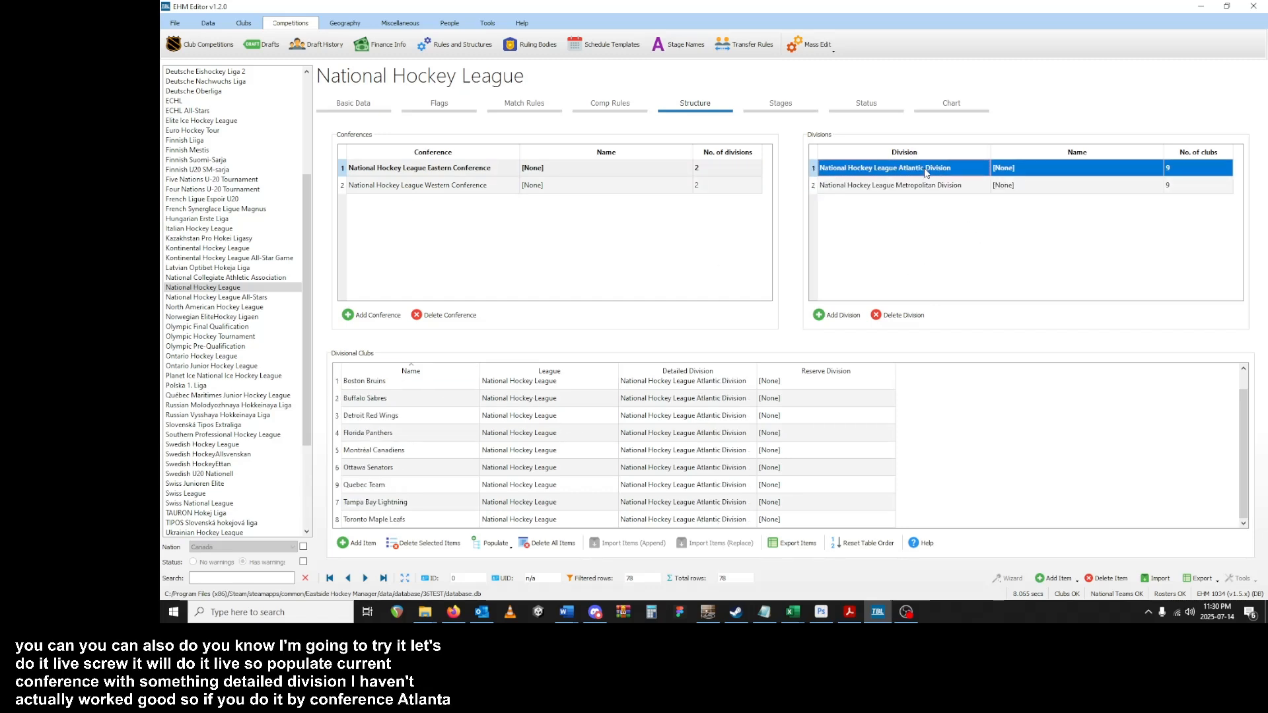
- Populate the National Hockey League Western Conference with clubs by Detailed Division and check its Pacific and Central club lists
click(459, 190)
click(496, 544)
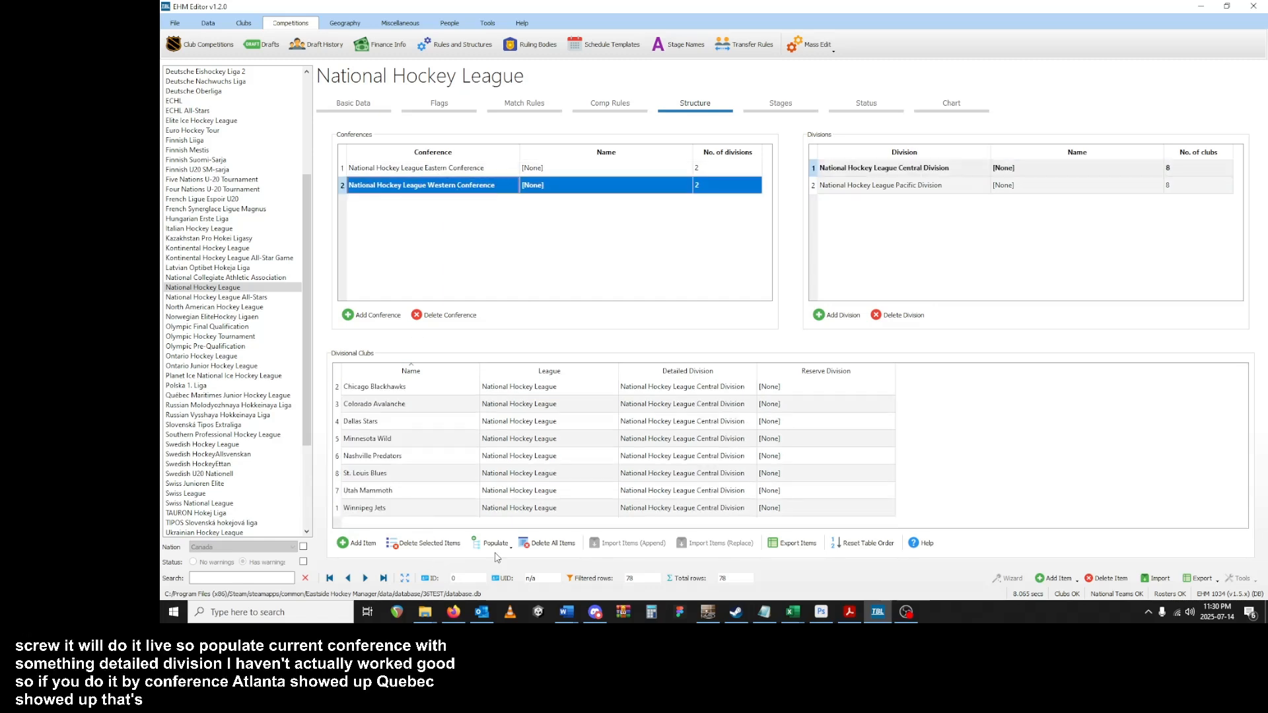
click(544, 505)
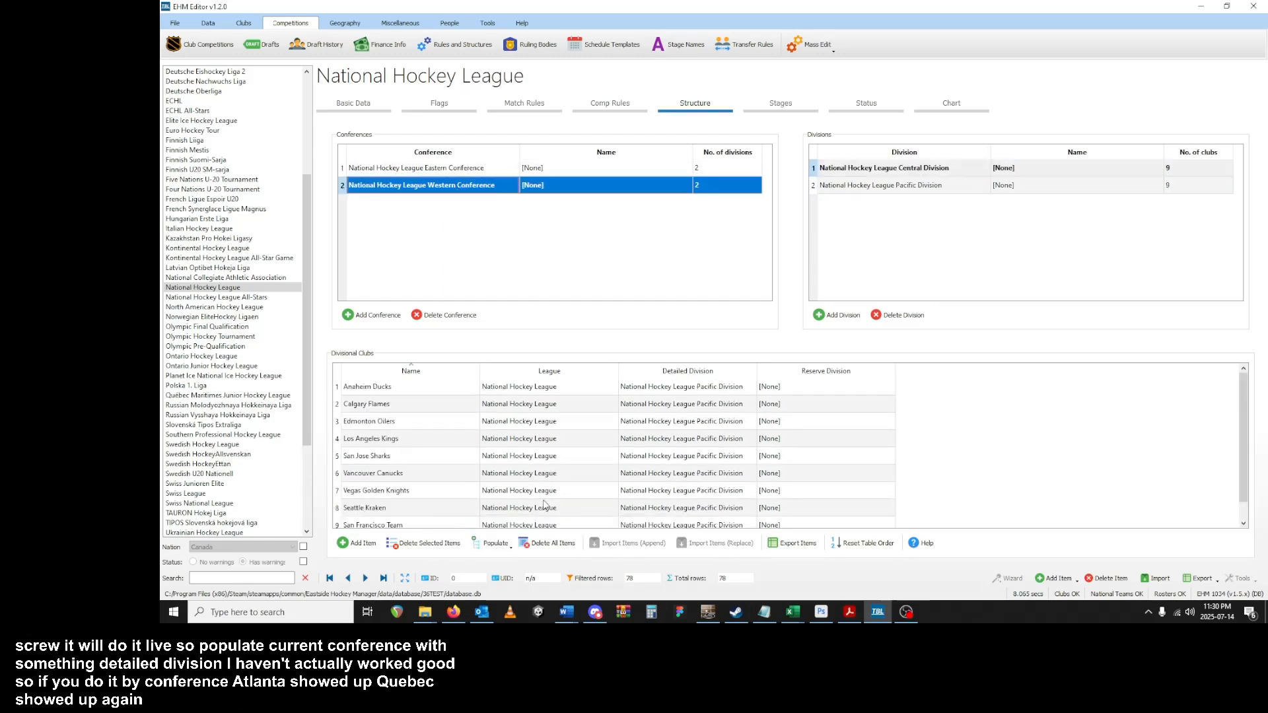
scroll(418, 449, down, 1)
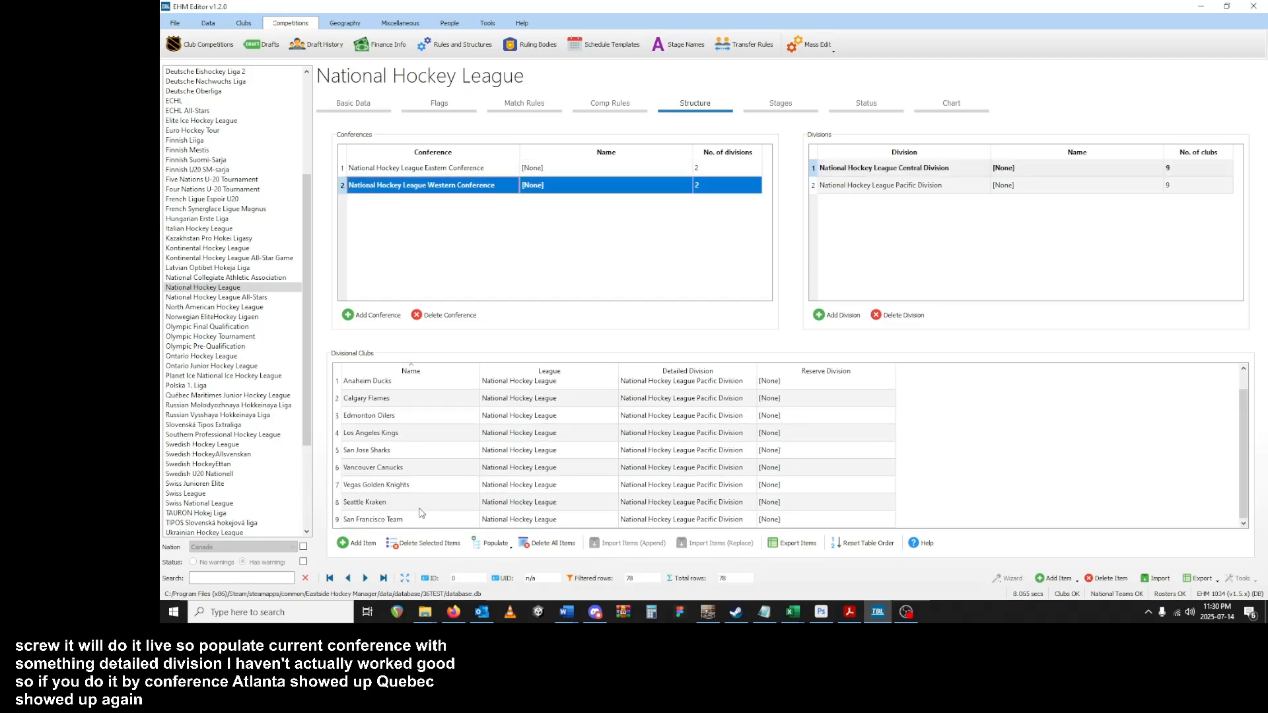
click(901, 186)
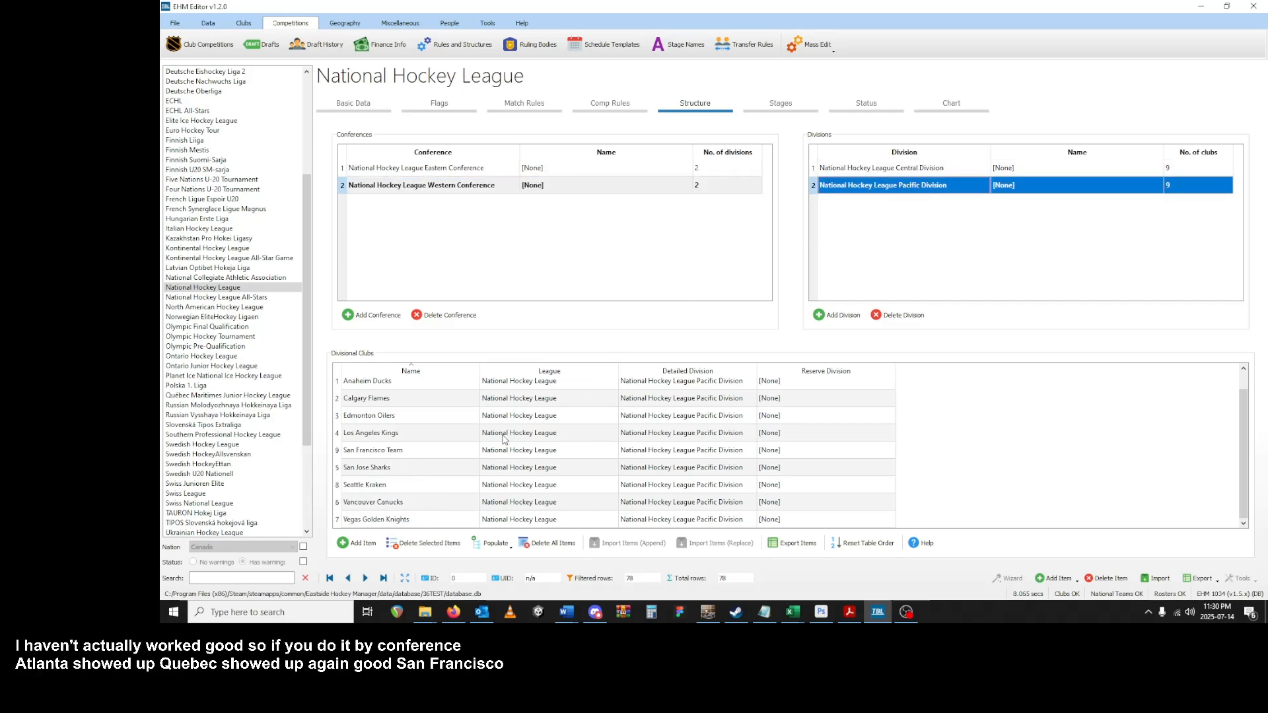
click(902, 169)
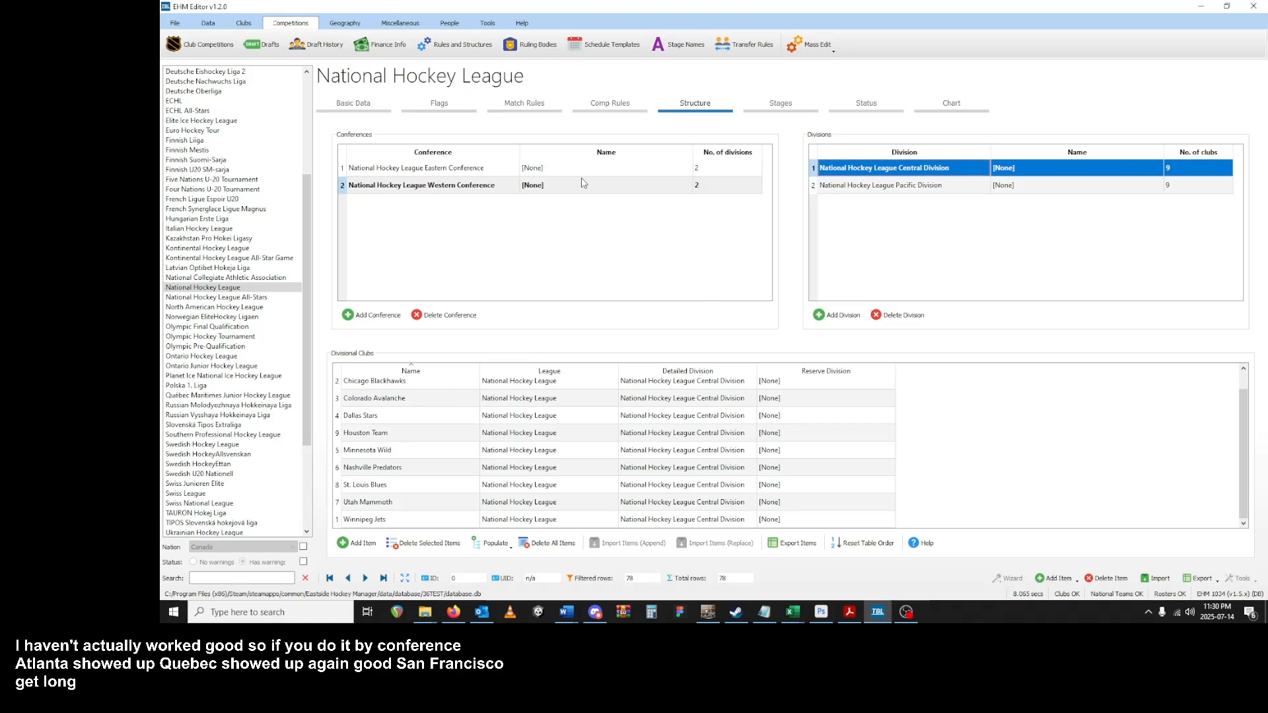
- Compare the number of clubs per division in both conferences and check the Quebec Team entry in the Atlantic Division
click(375, 174)
click(410, 185)
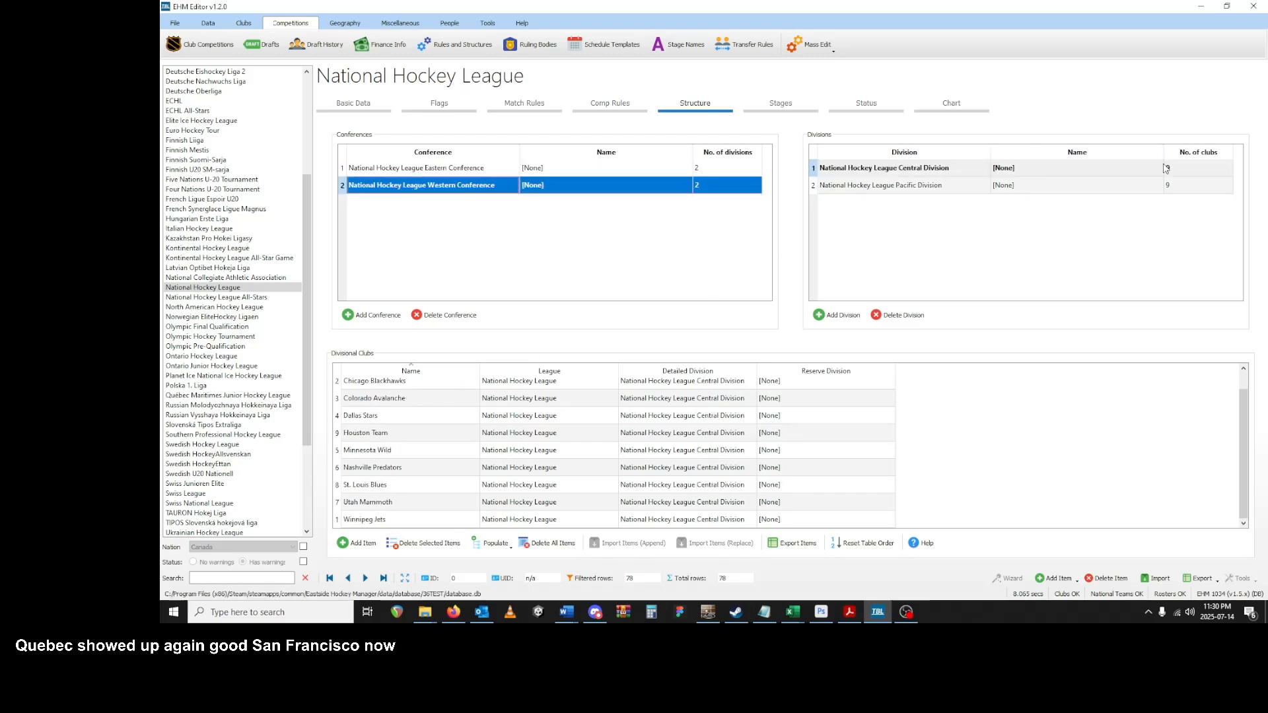
click(423, 173)
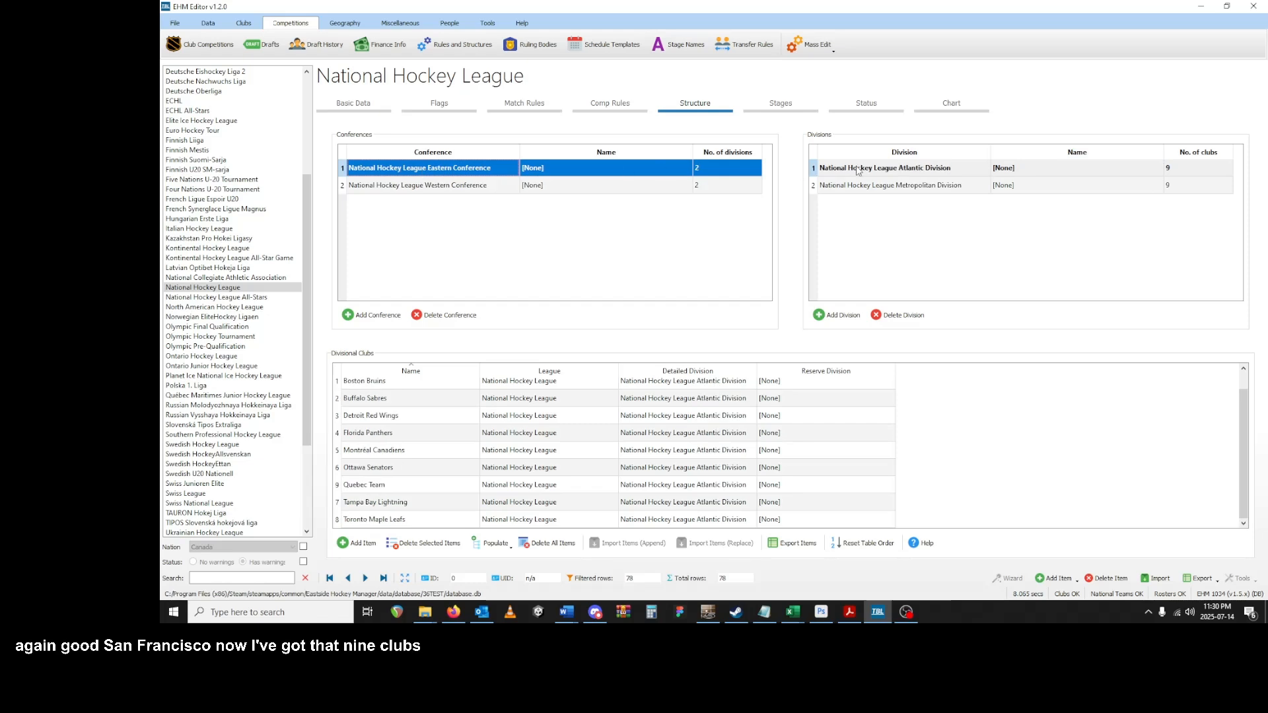
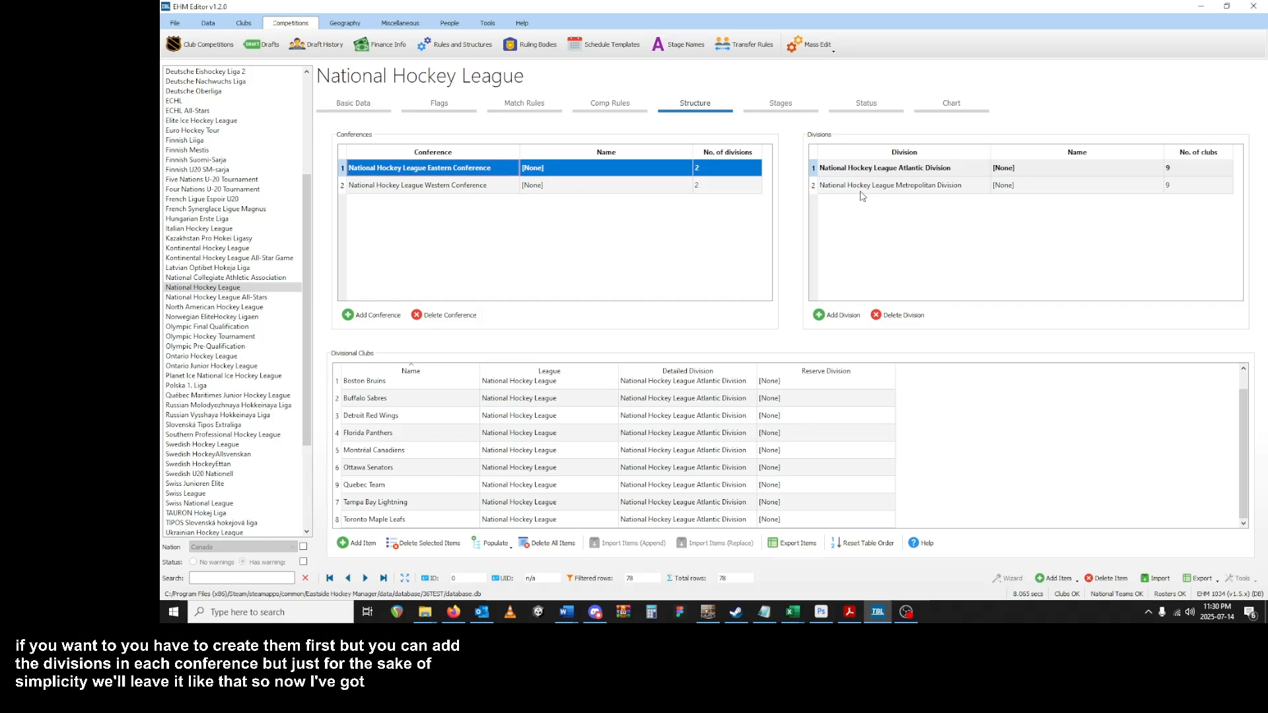
double_click(400, 489)
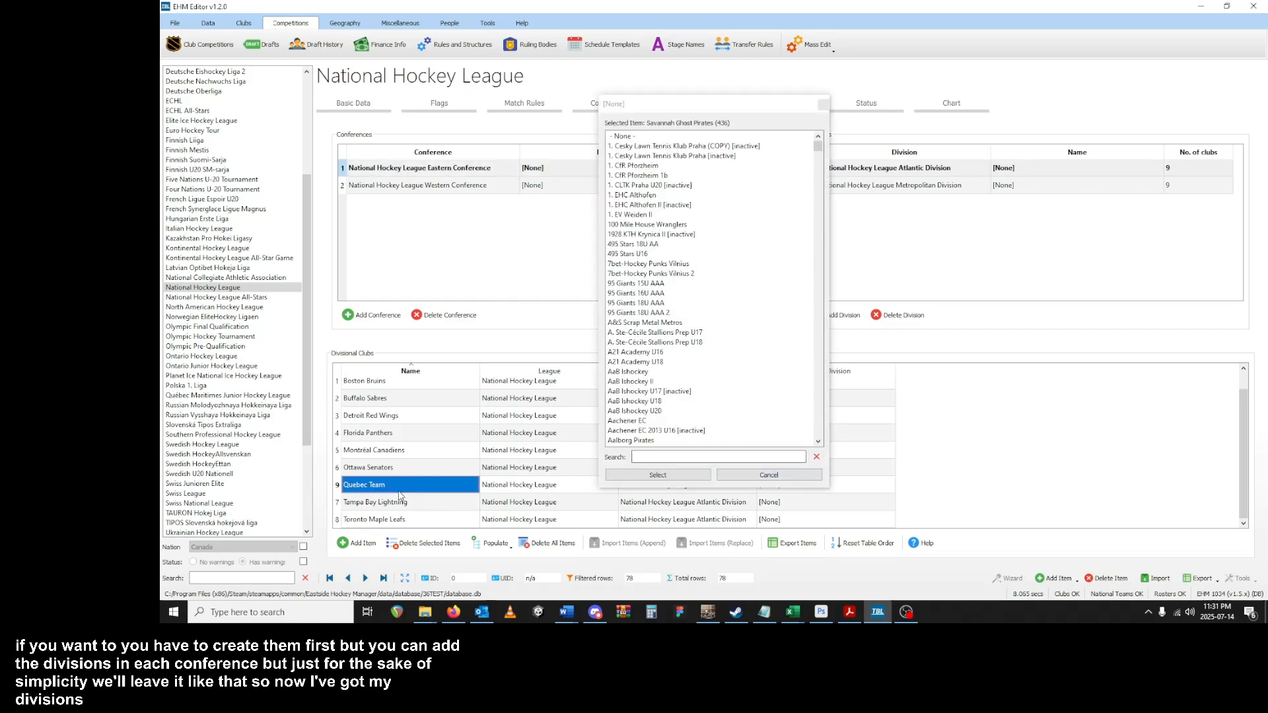
click(792, 475)
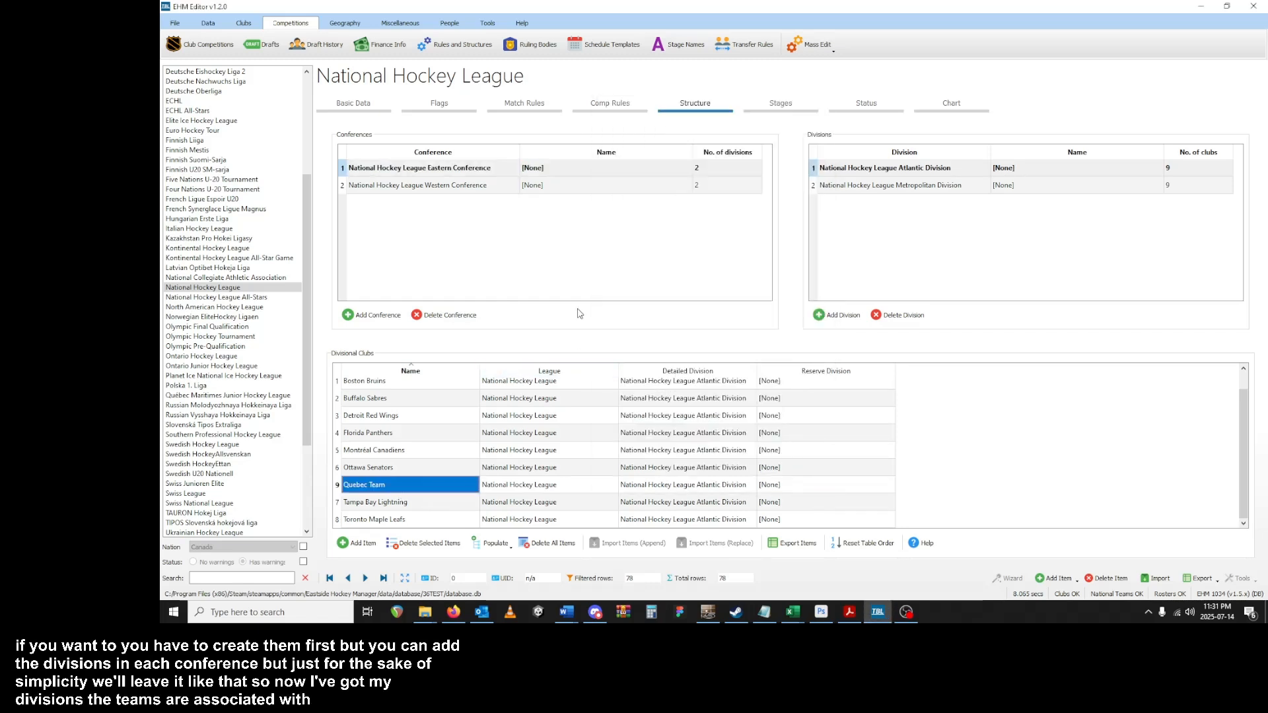
- Review the National Hockey League's match rules, competition rules including maximum league games, structure, stages, status warnings and season chart
click(447, 105)
click(548, 103)
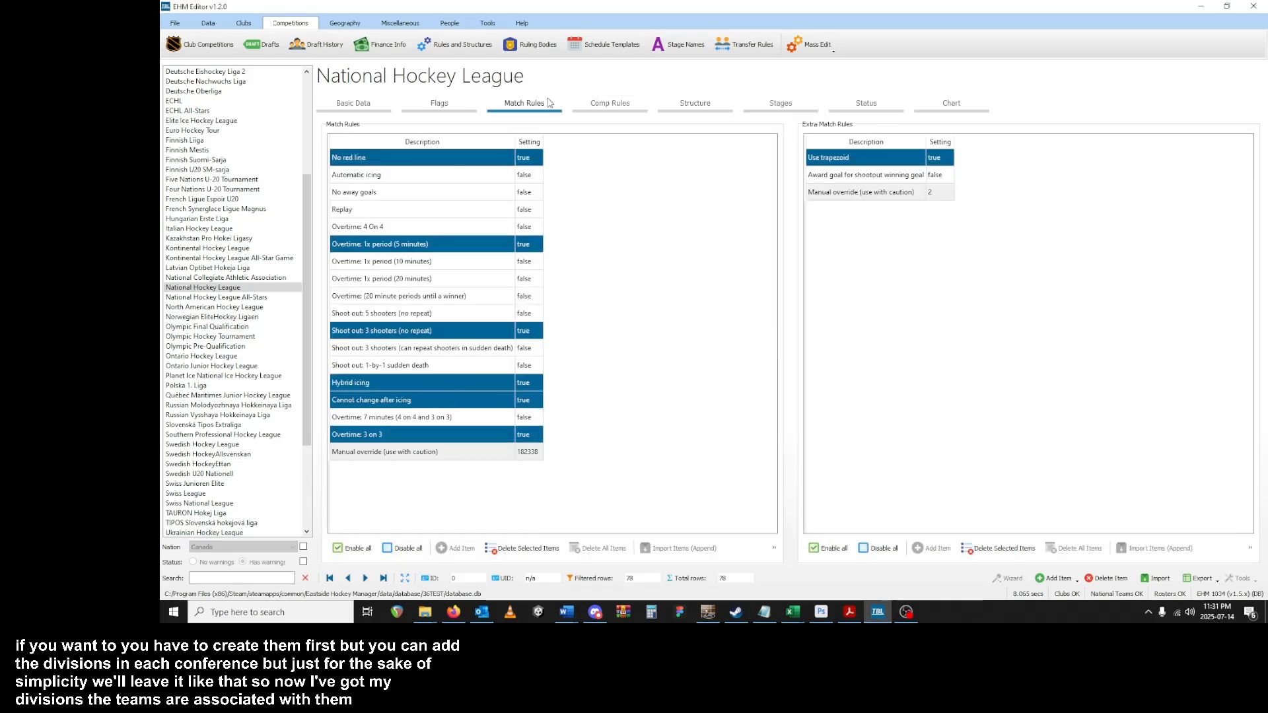
click(587, 106)
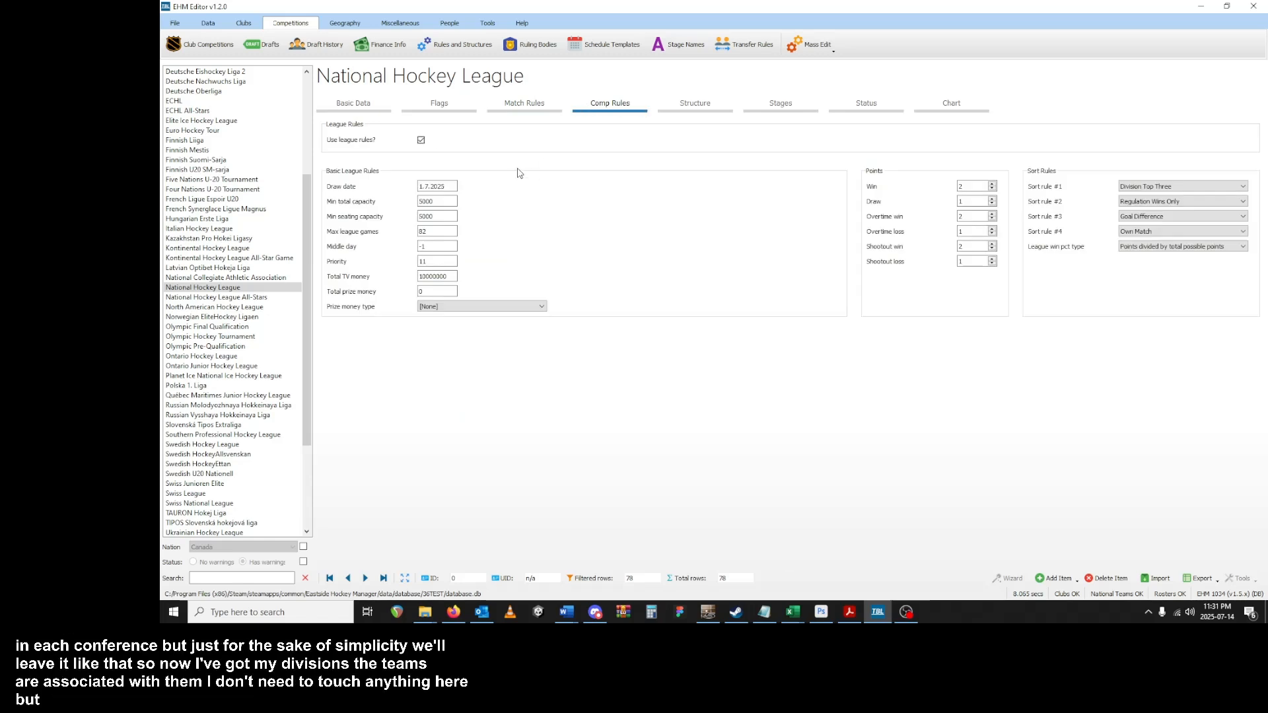
double_click(445, 236)
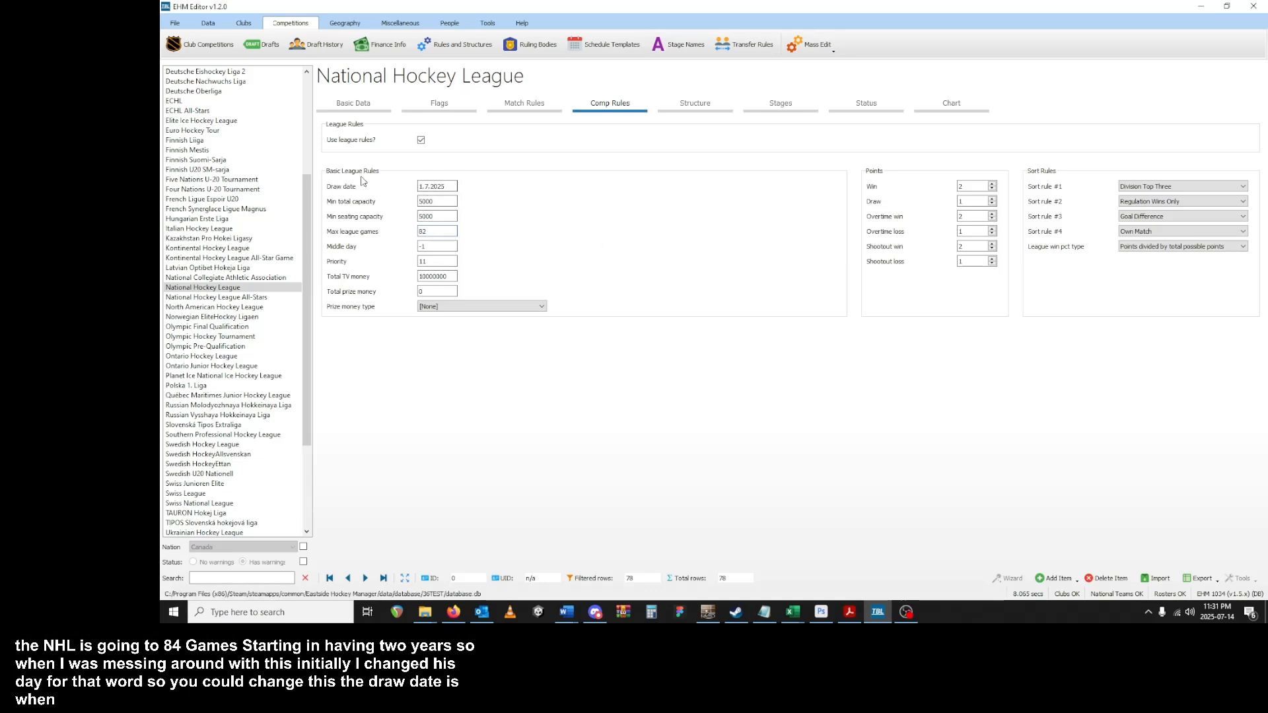
click(713, 106)
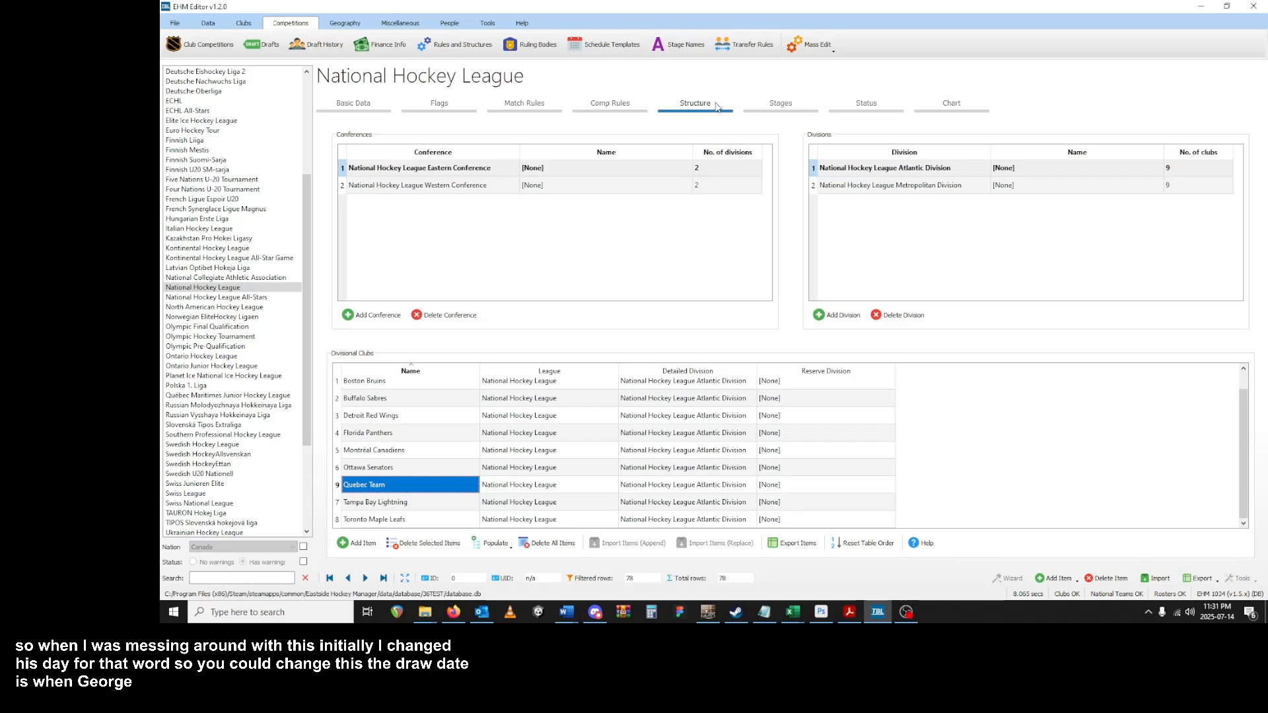
click(779, 105)
click(840, 109)
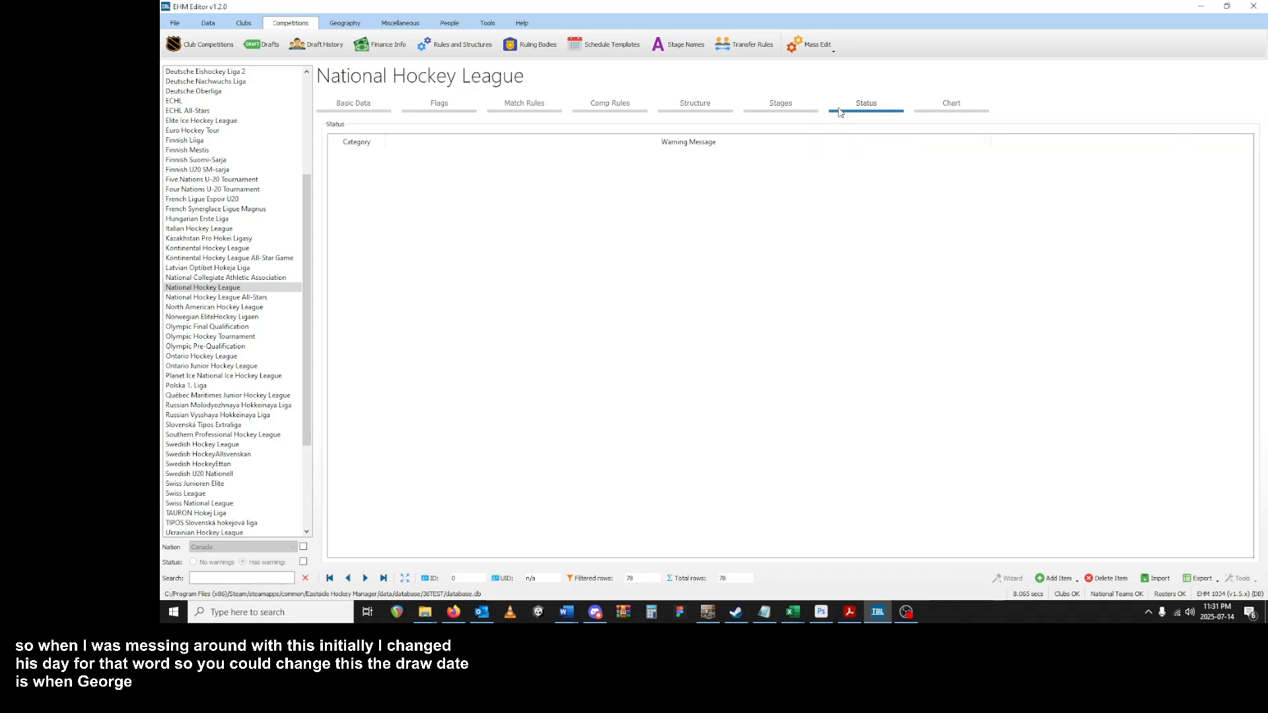
click(938, 106)
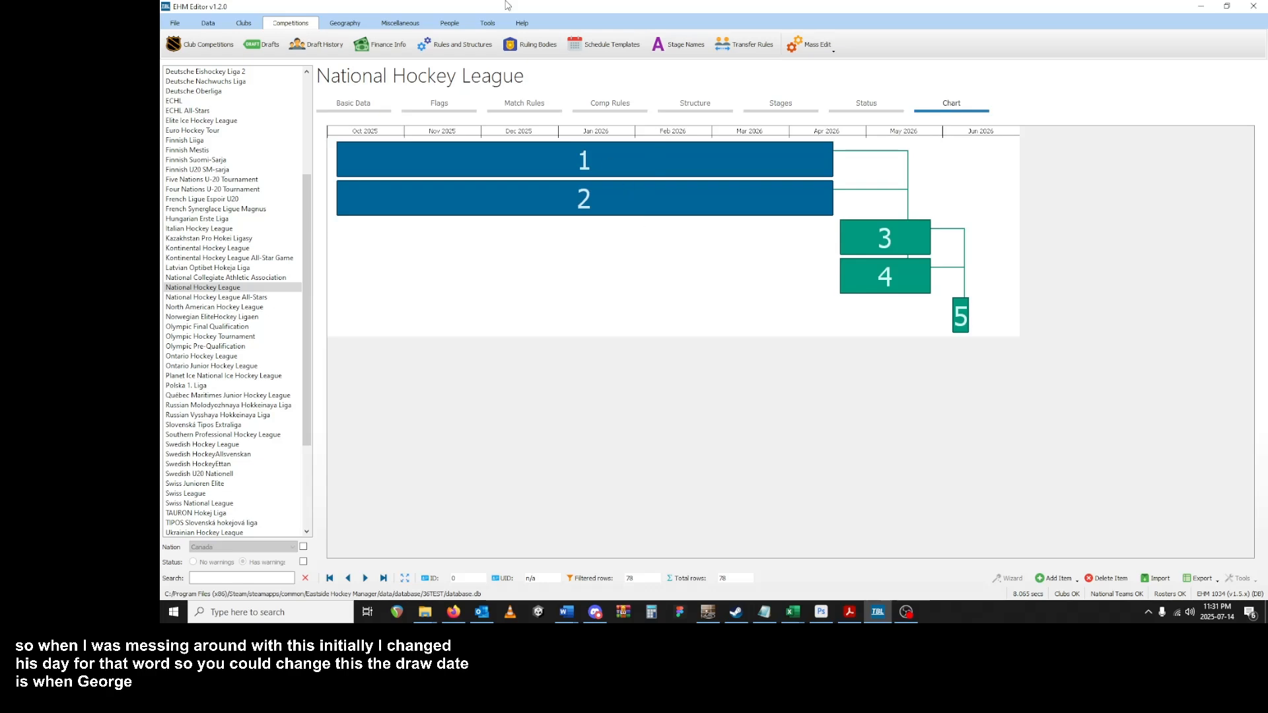
- Set the fighting penalty of the National Hockey League ruling body to [None]
click(522, 48)
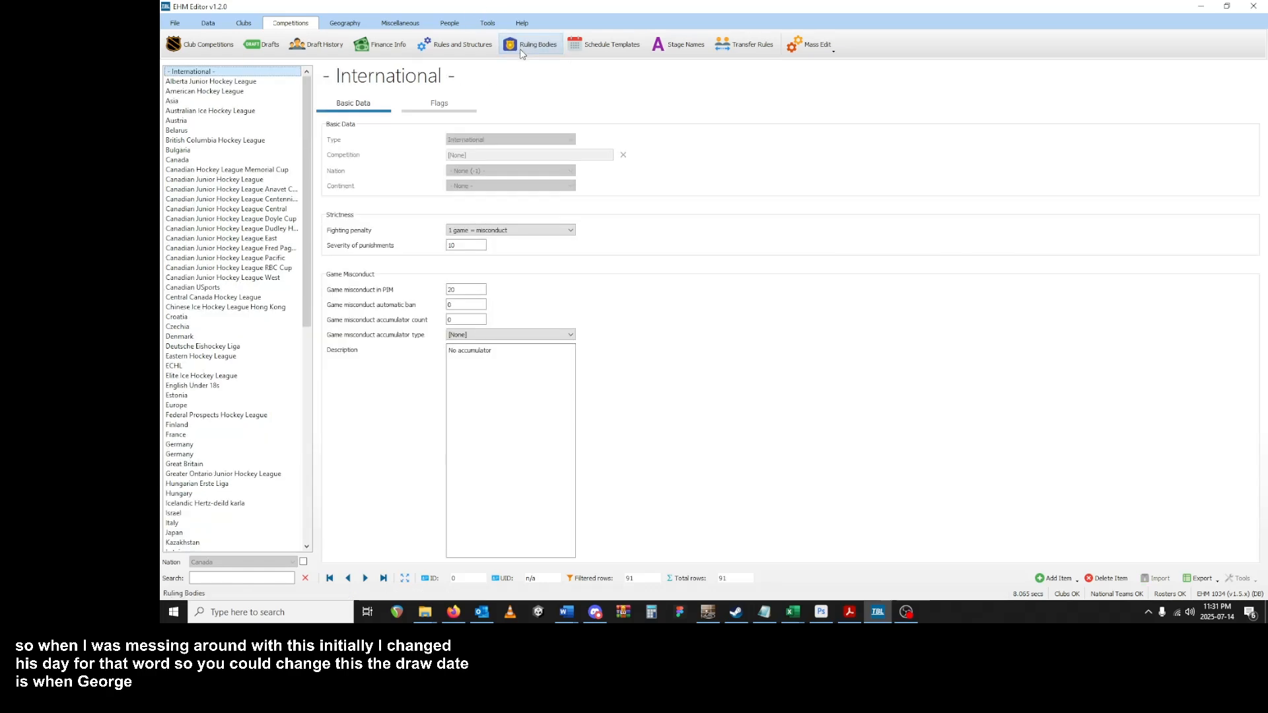
scroll(218, 478, down, 9)
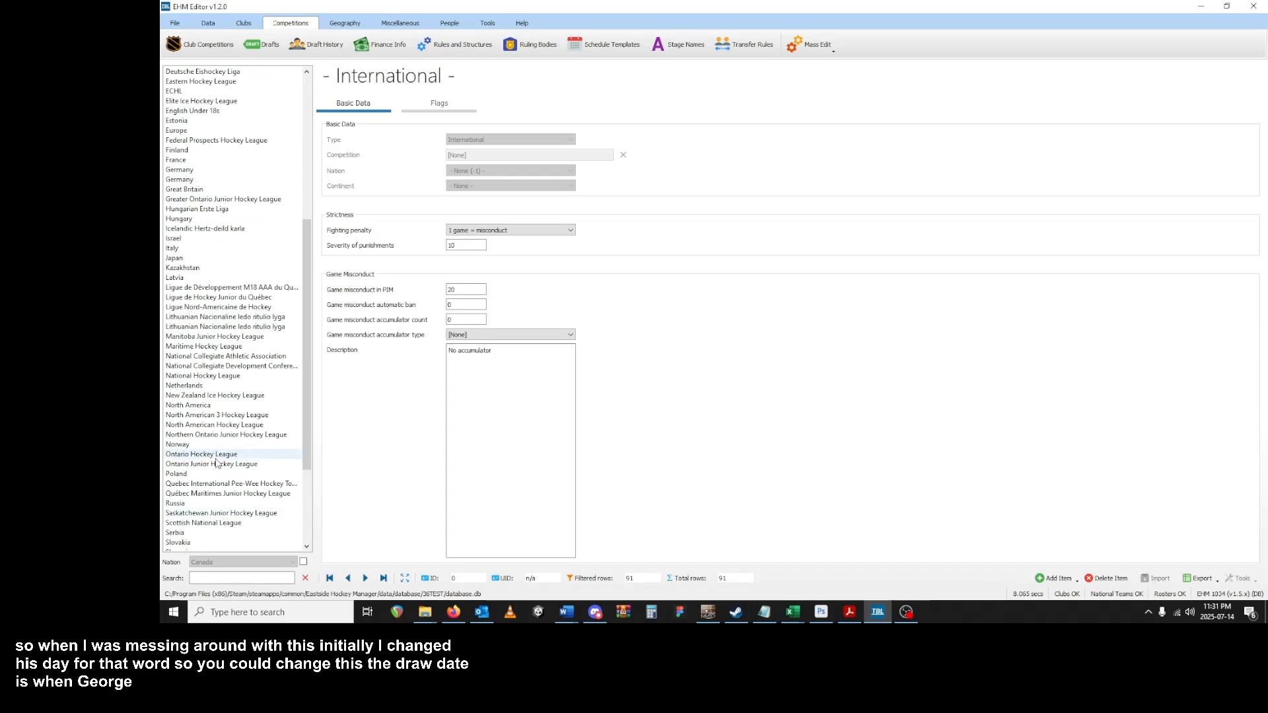
click(182, 376)
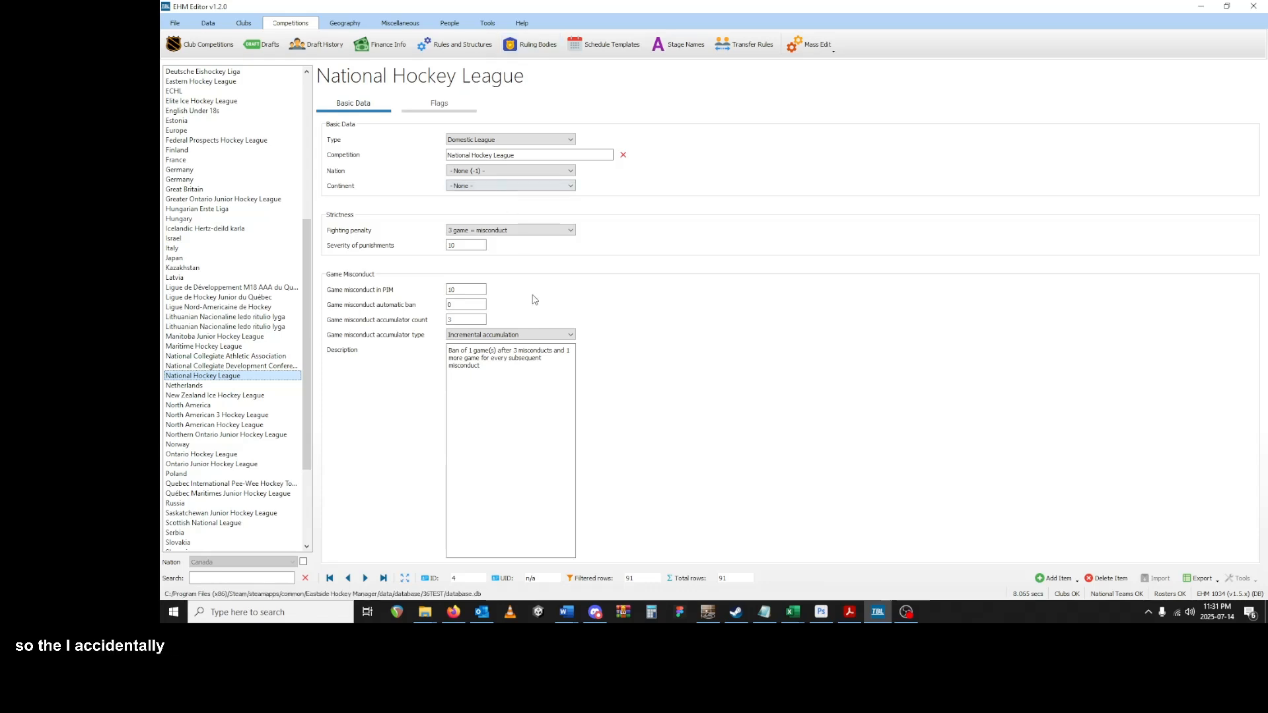
click(502, 231)
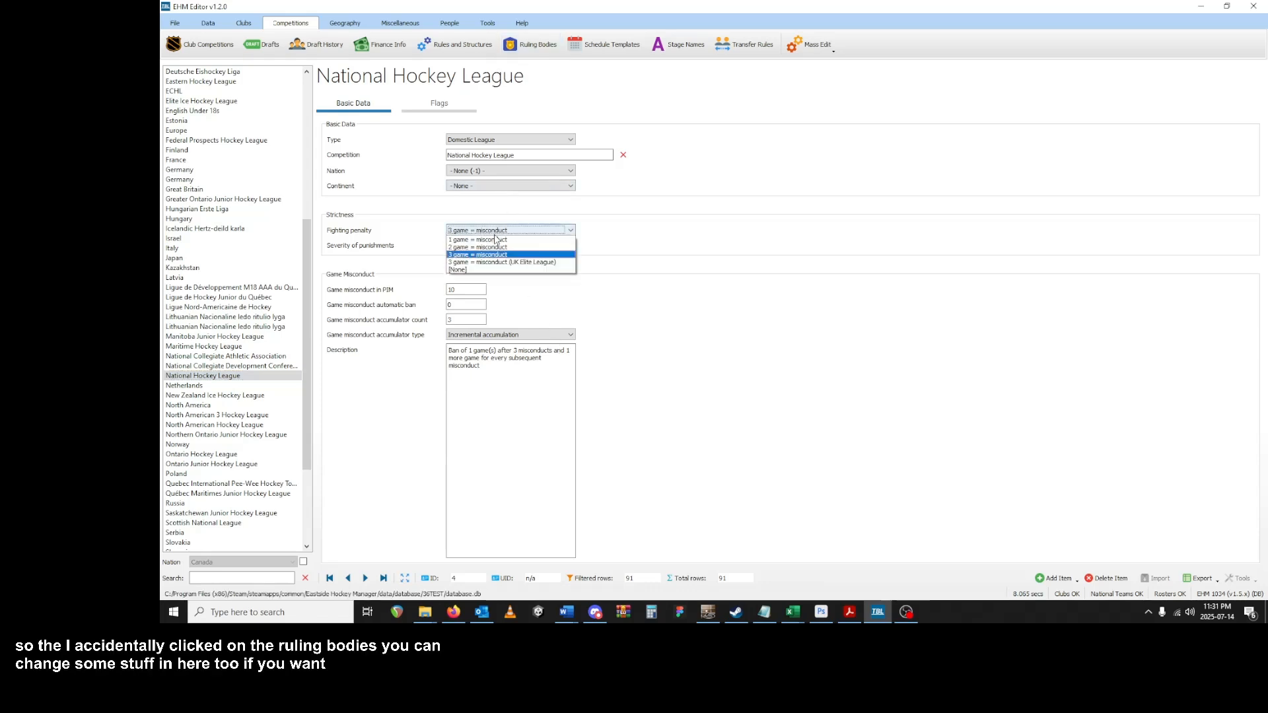
click(492, 269)
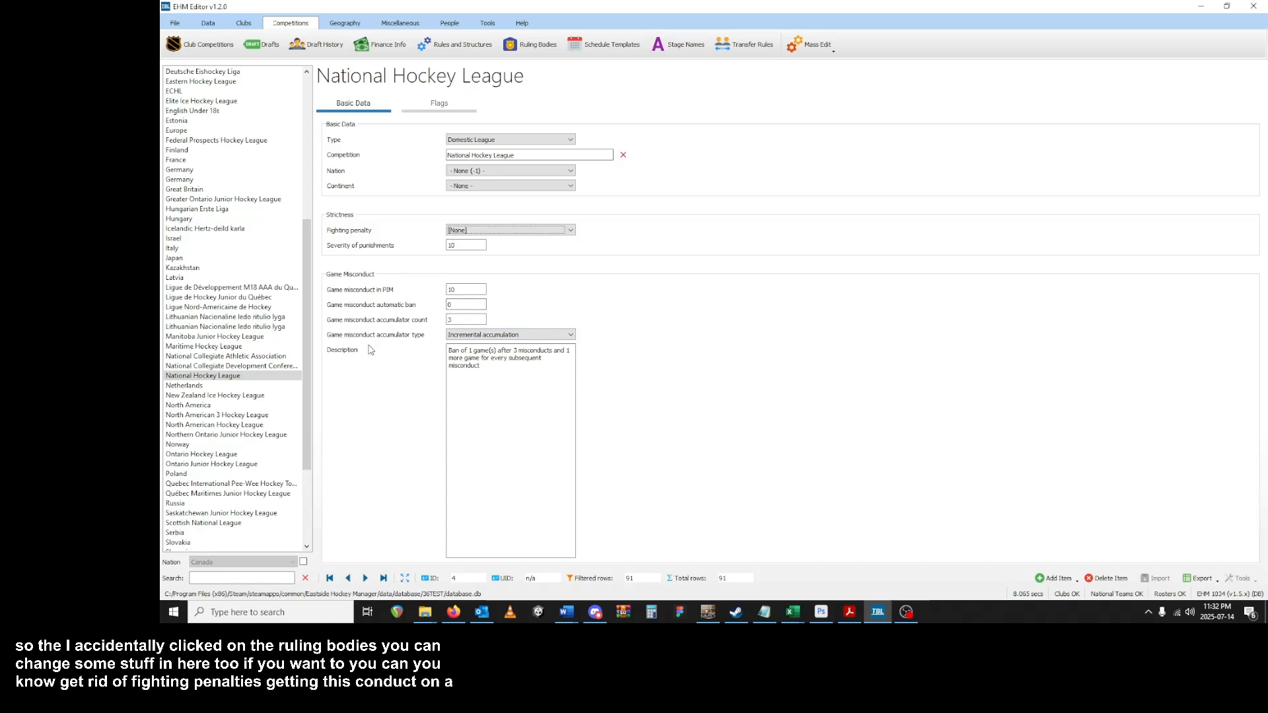
- Set the ruling body's flags for automatic match ban for attempt to injure and automatic game misconduct for major penalty to true
click(436, 107)
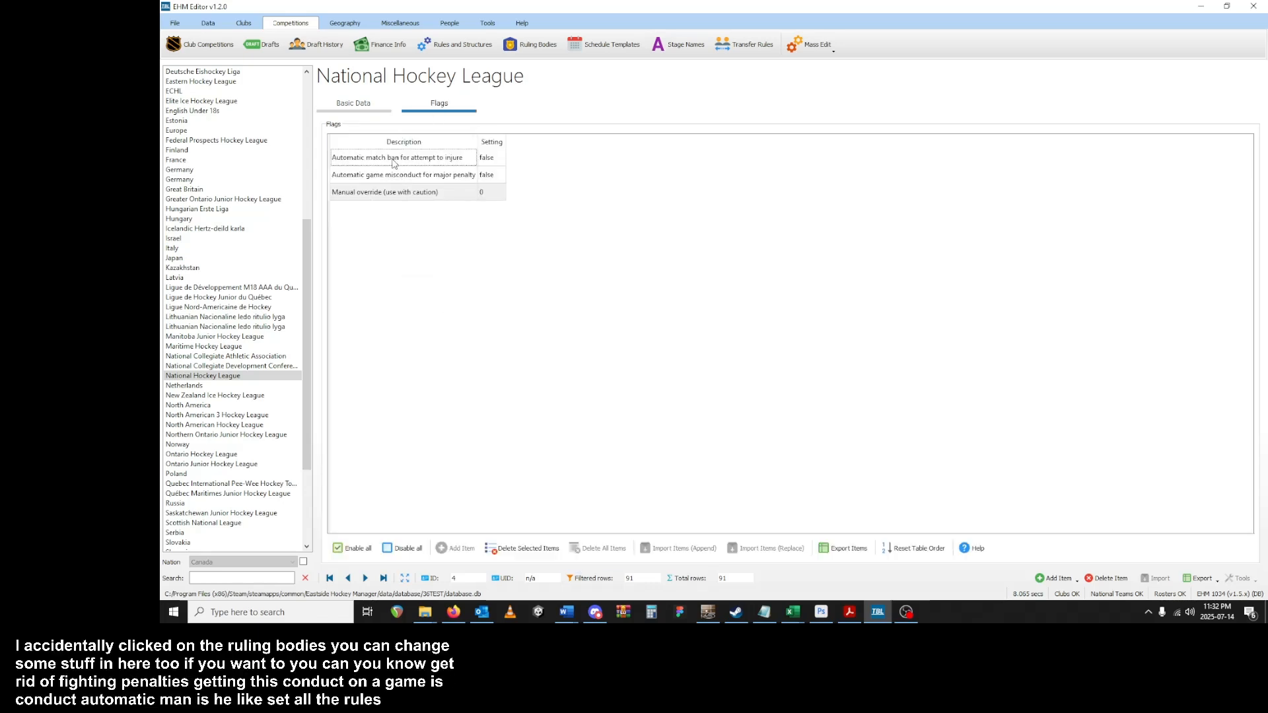
double_click(493, 165)
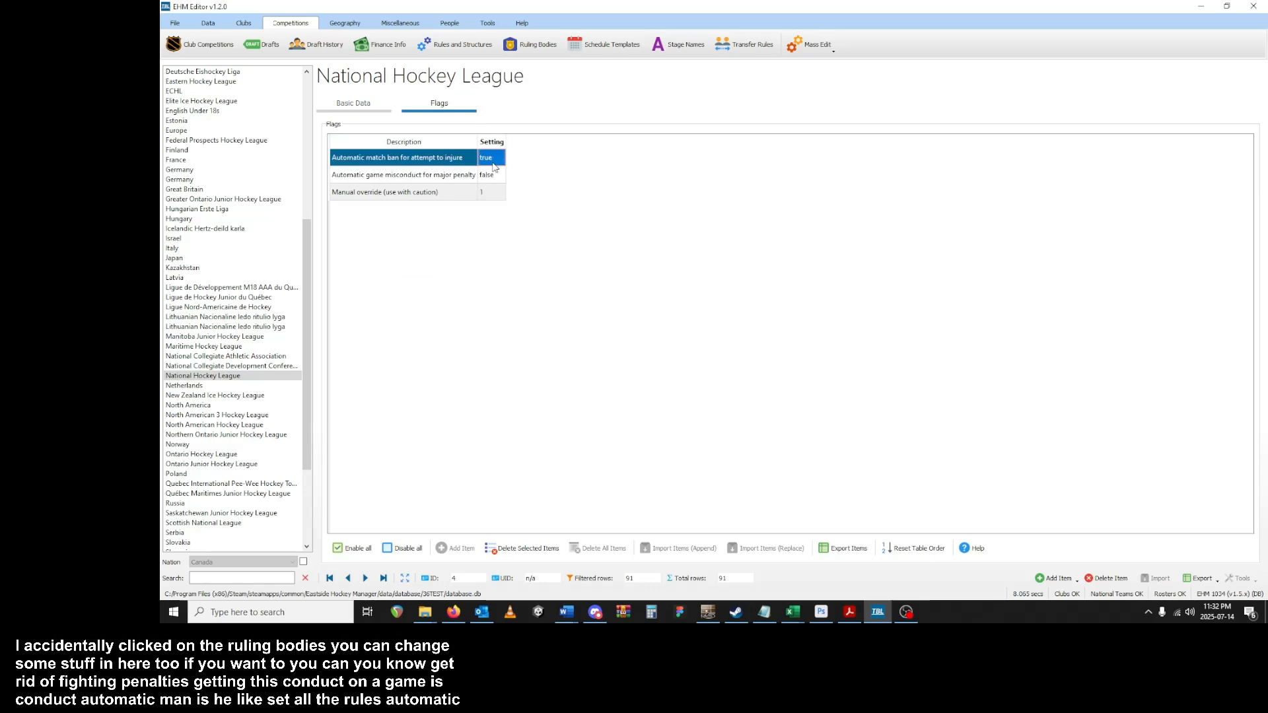
double_click(378, 175)
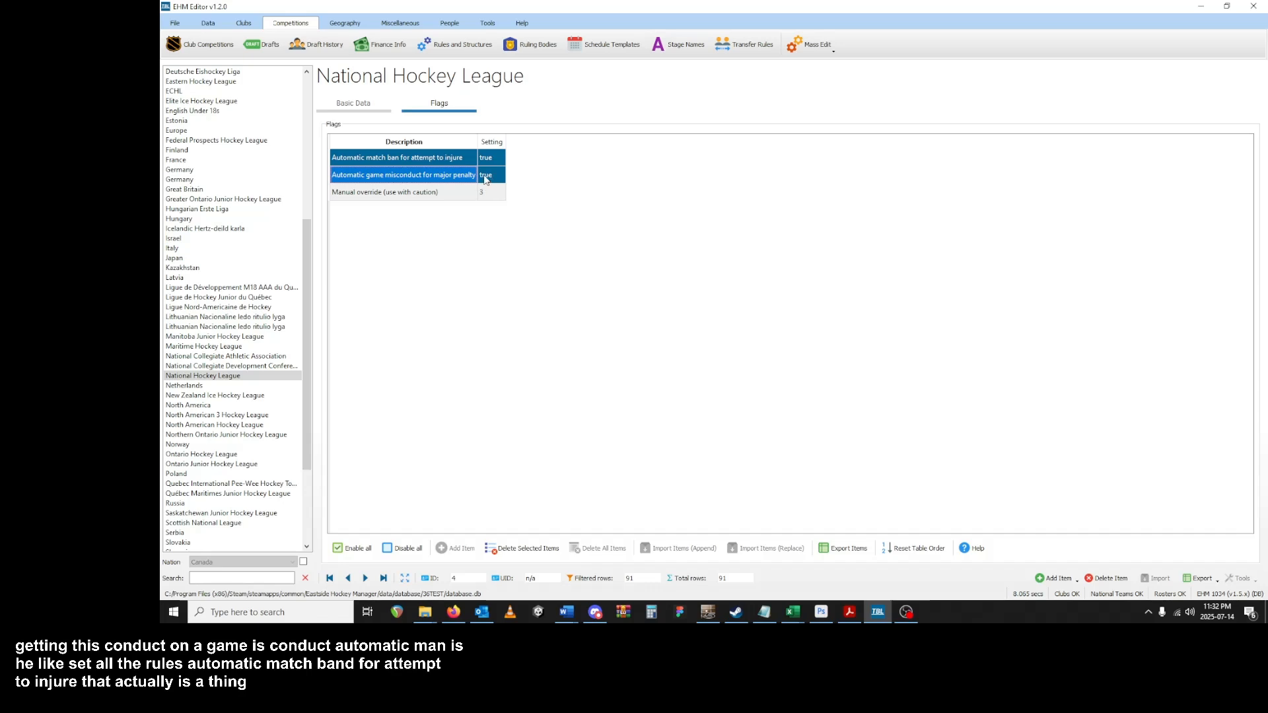
- Open the National Hockey League schedule template and review its starting day, priority and alternative setting
click(347, 108)
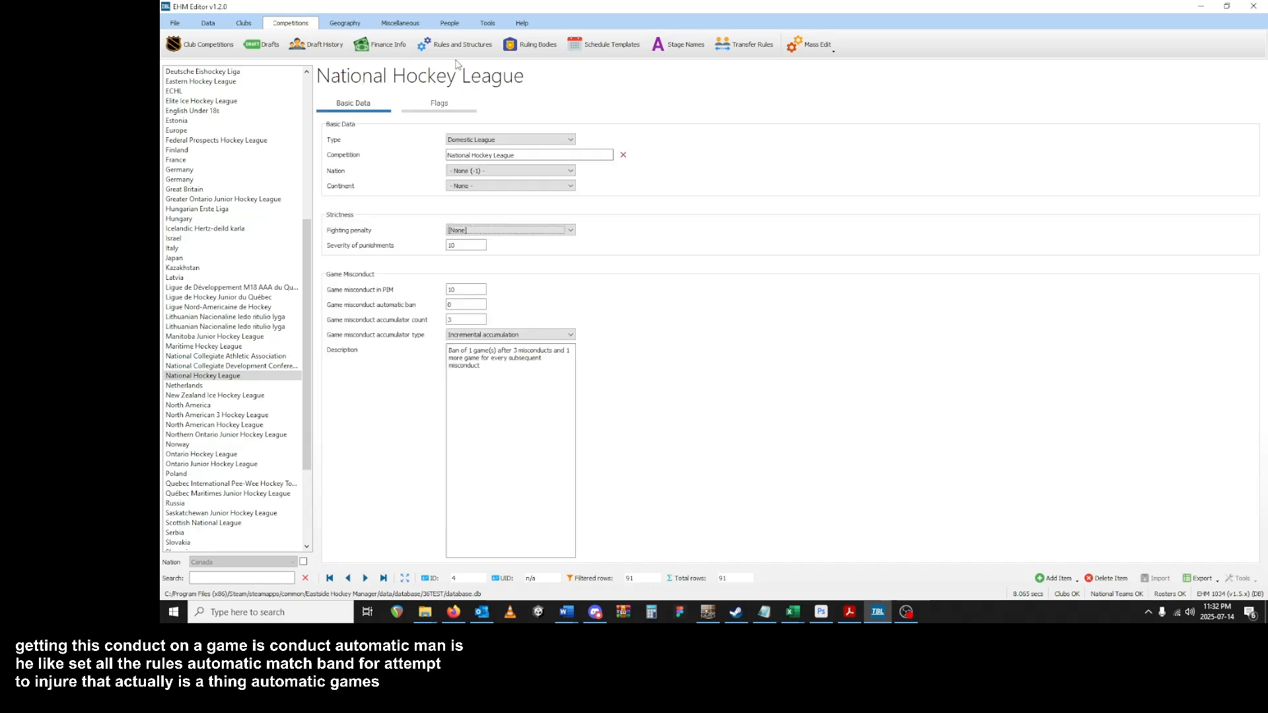
click(590, 54)
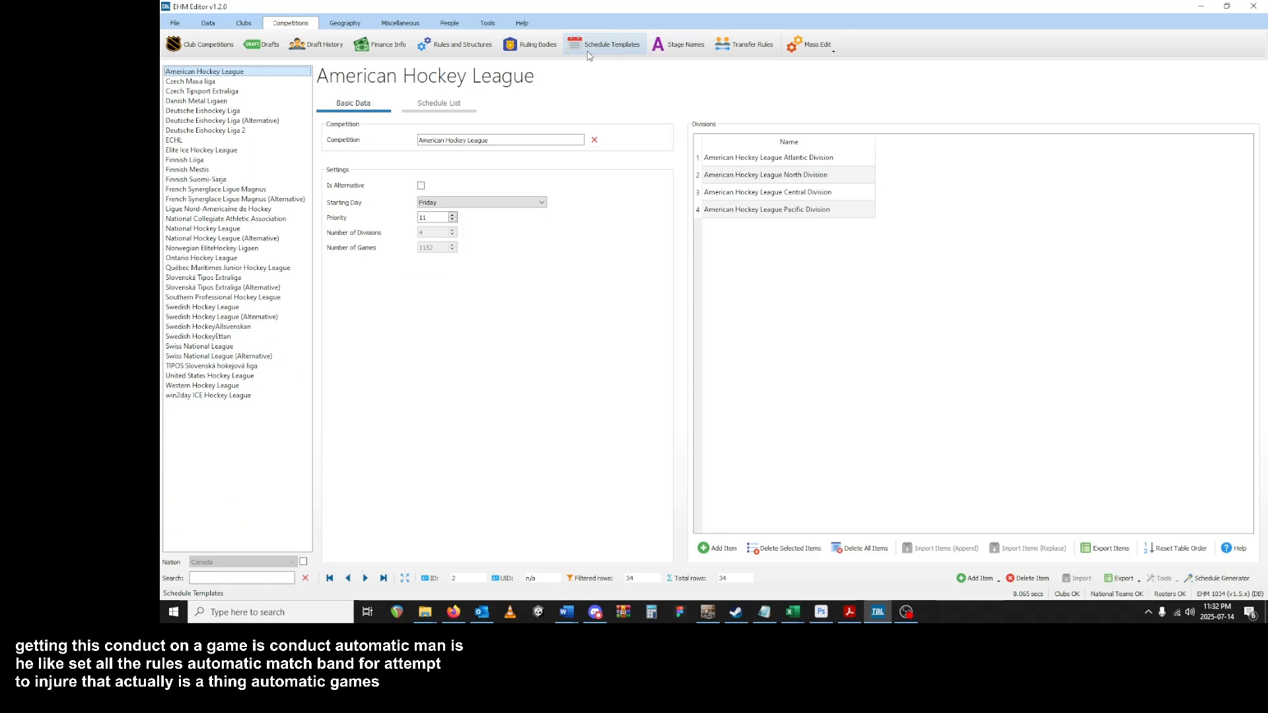
click(254, 261)
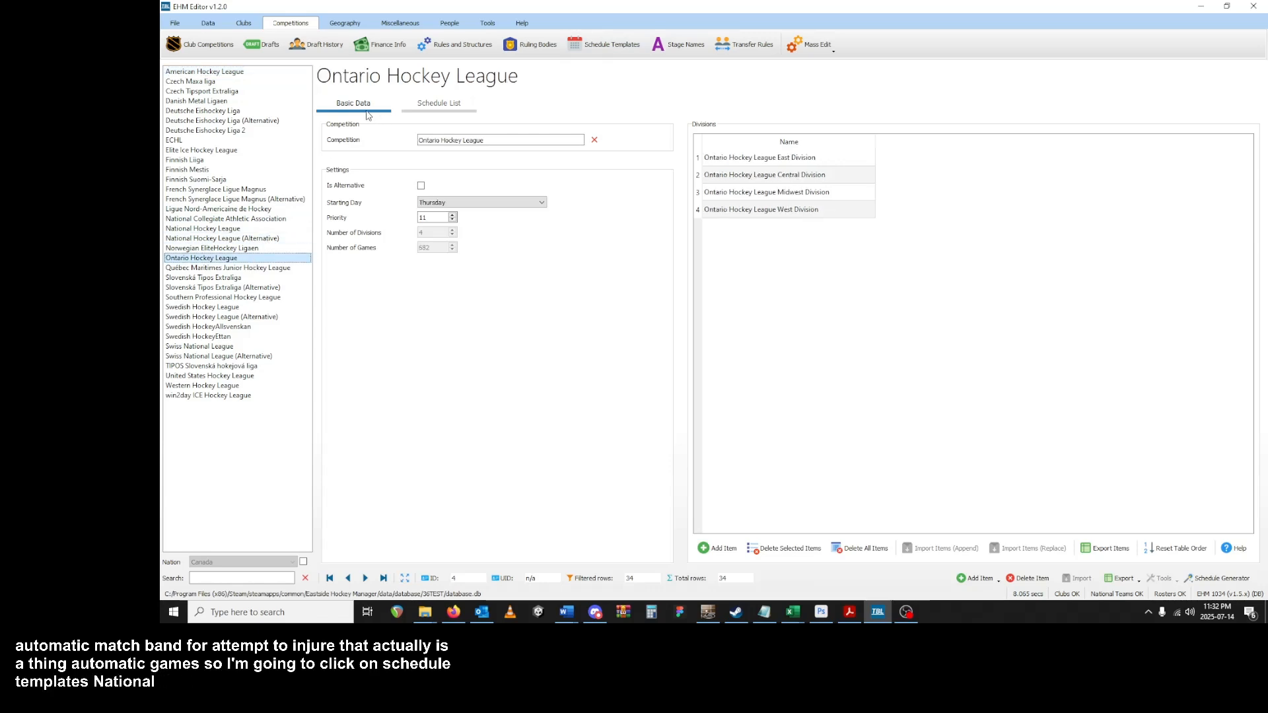
click(209, 231)
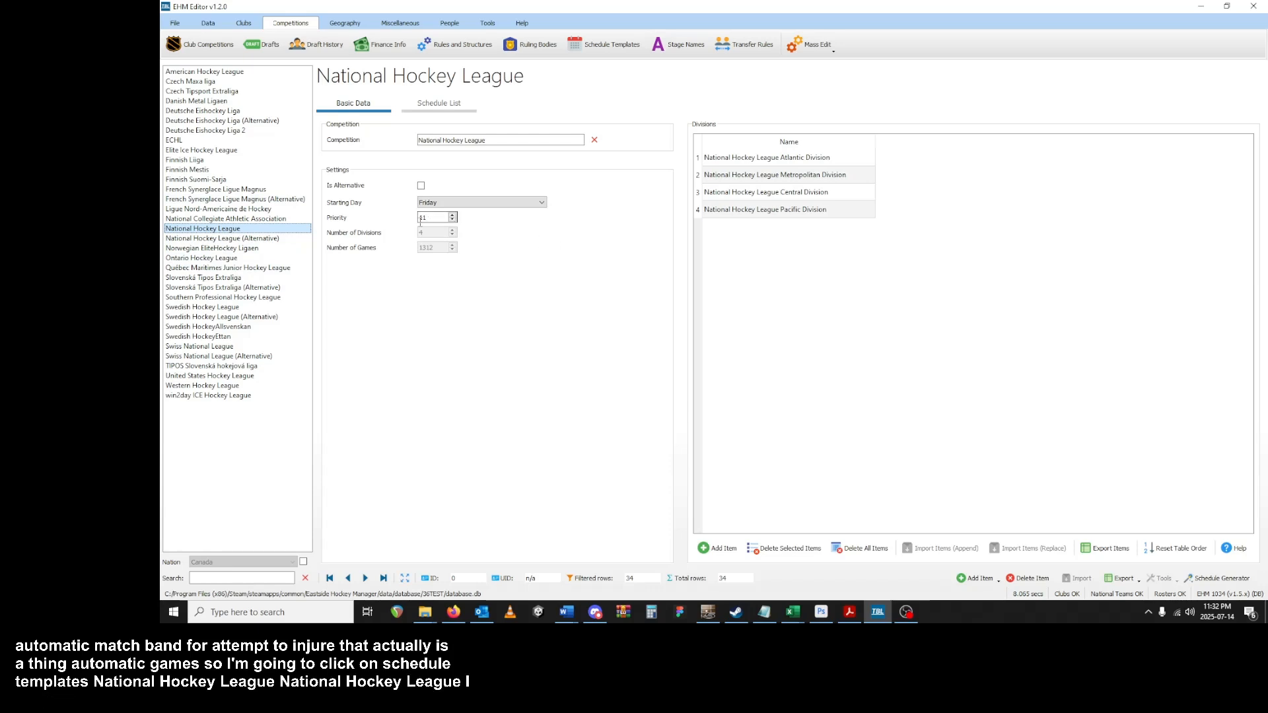
click(453, 202)
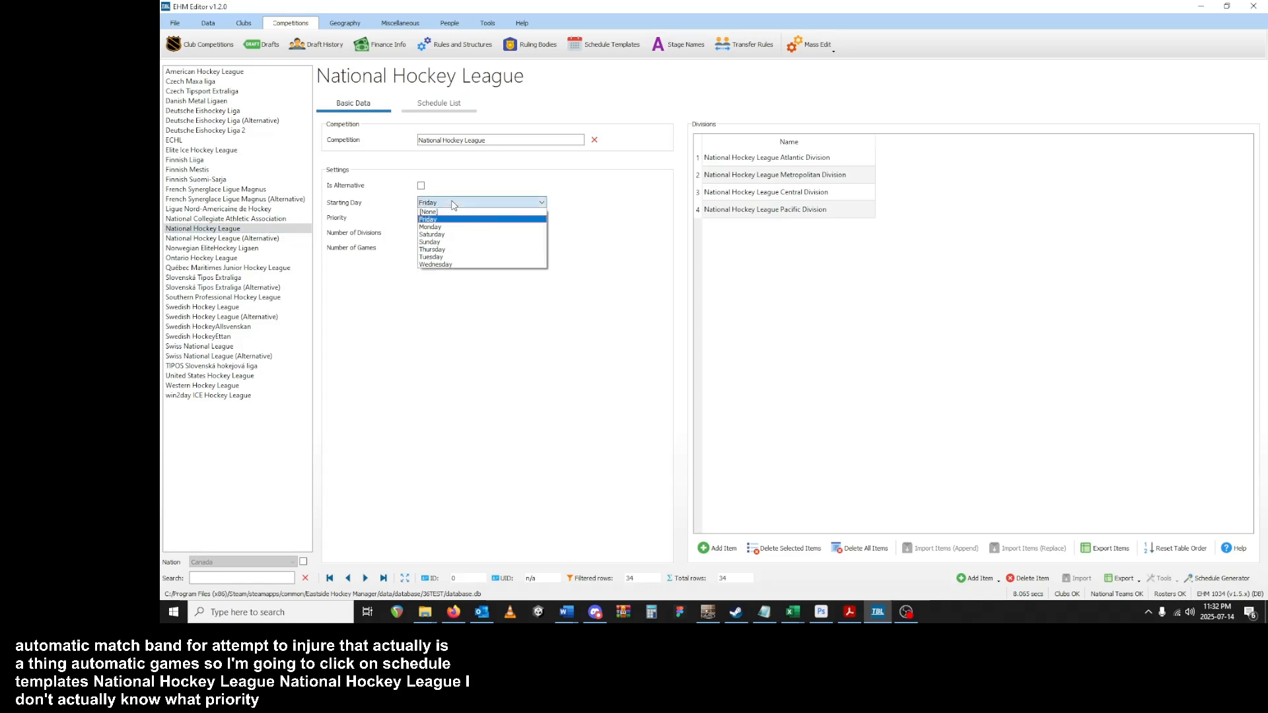
click(453, 203)
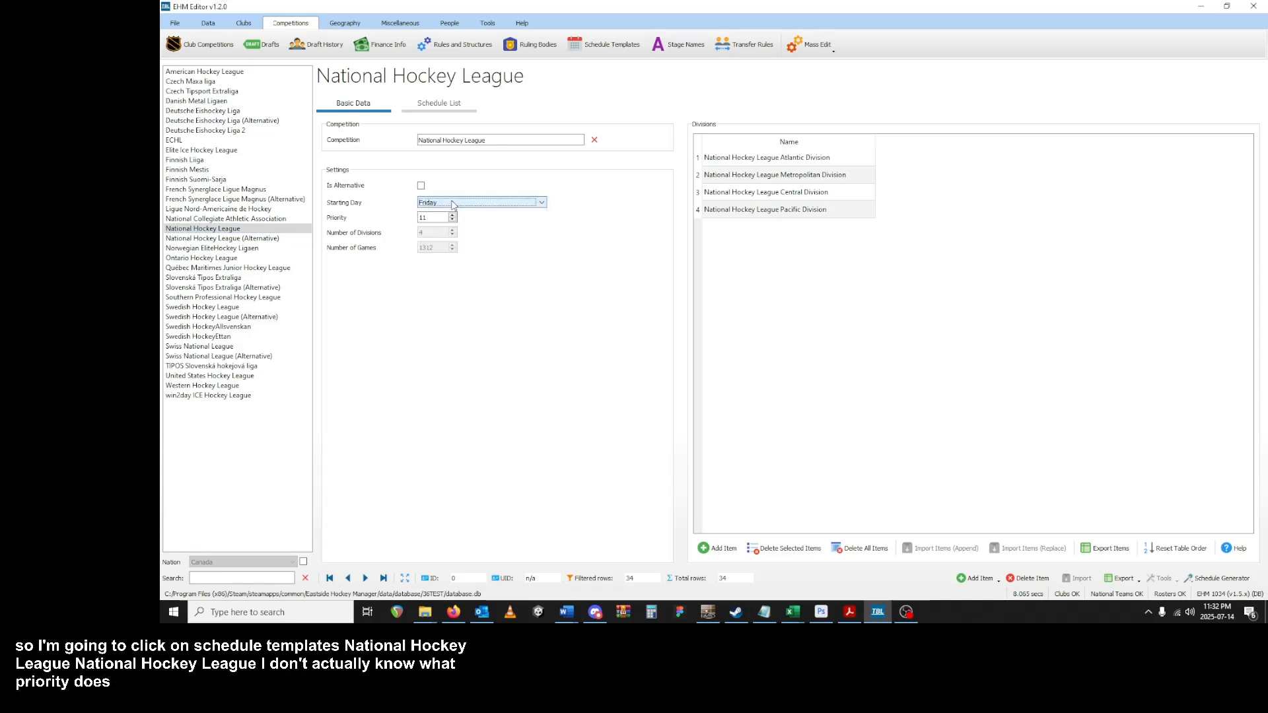
click(421, 187)
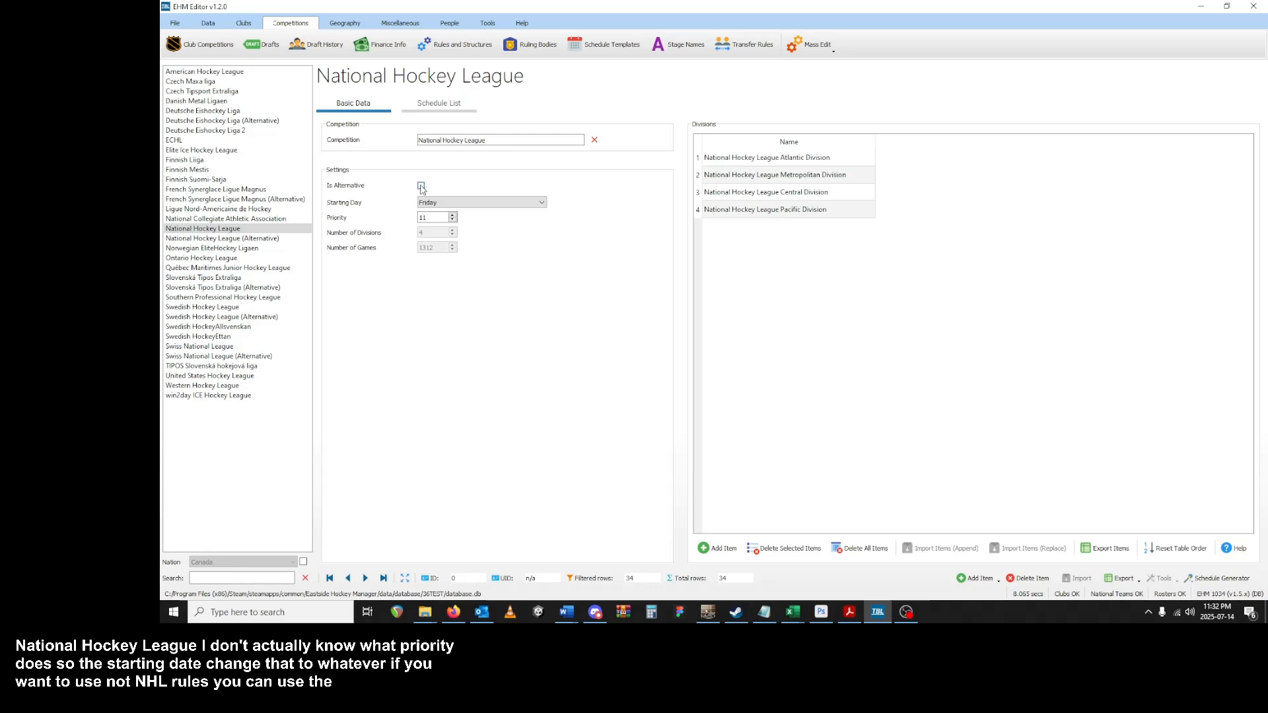
- Look through the National Hockey League template's schedule list and delete all of its rows
click(420, 102)
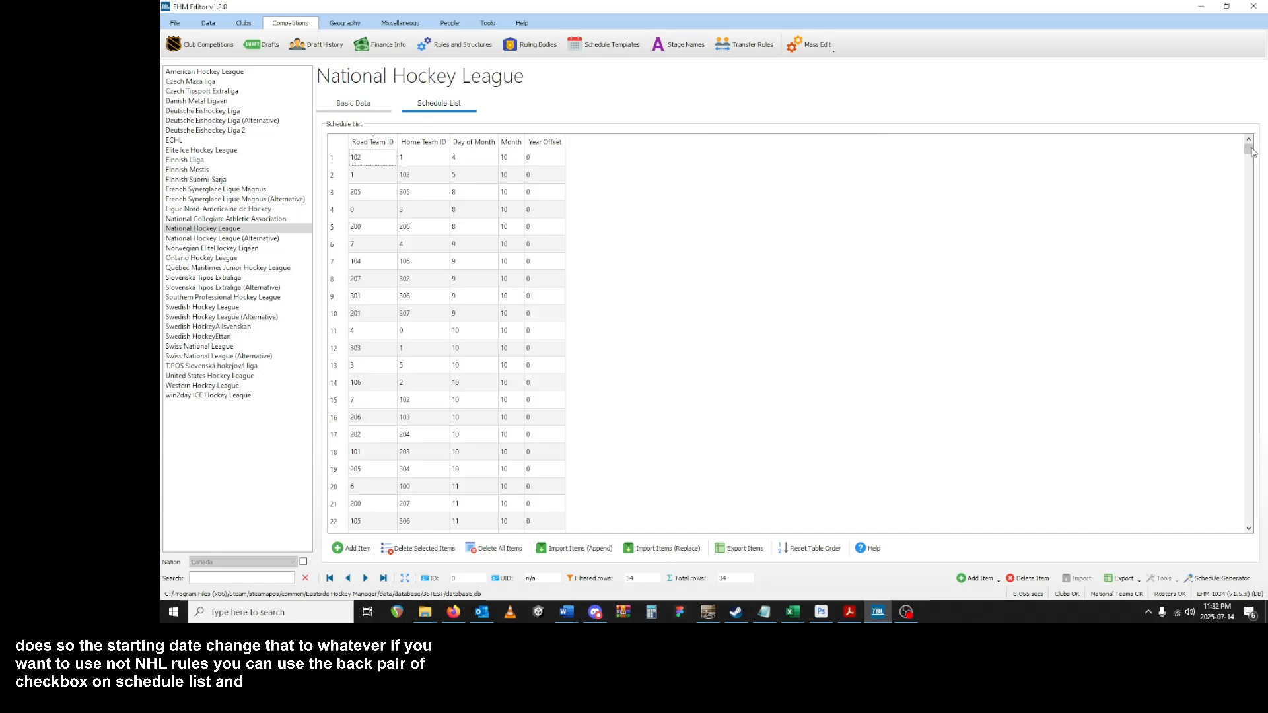
drag(1249, 155, 1248, 521)
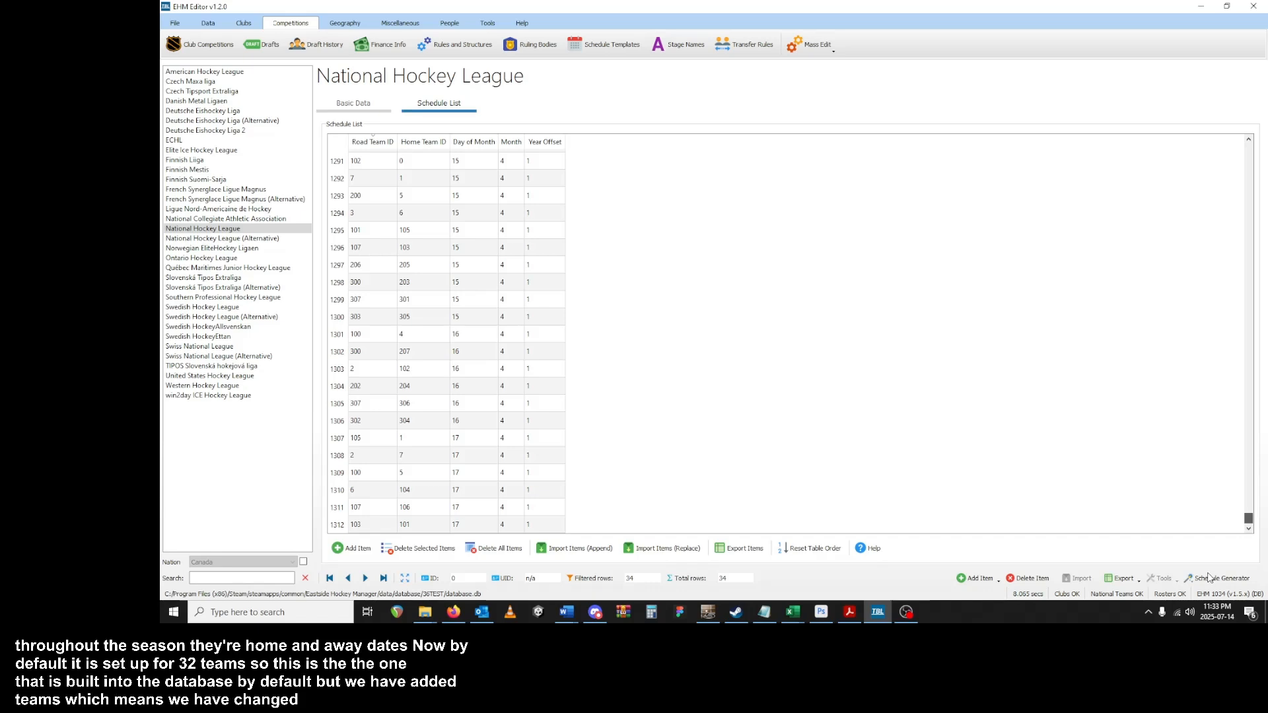
drag(1248, 518, 1242, 146)
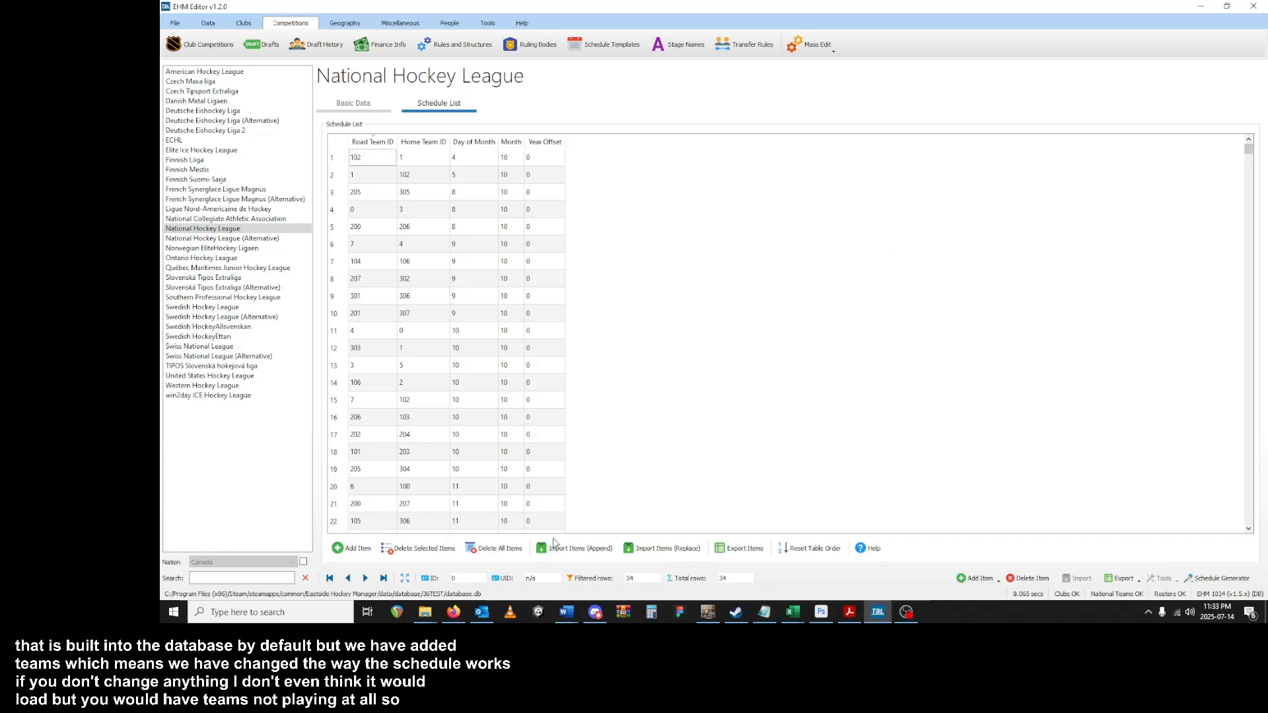
click(495, 548)
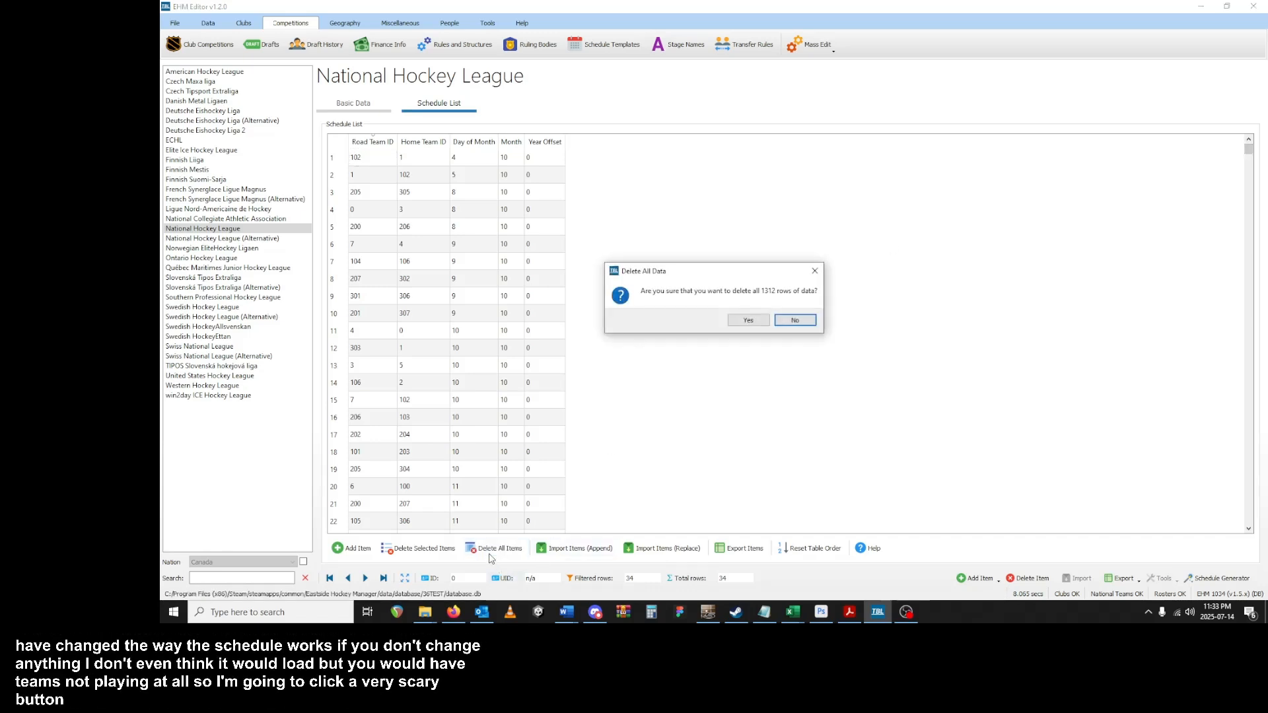
click(759, 321)
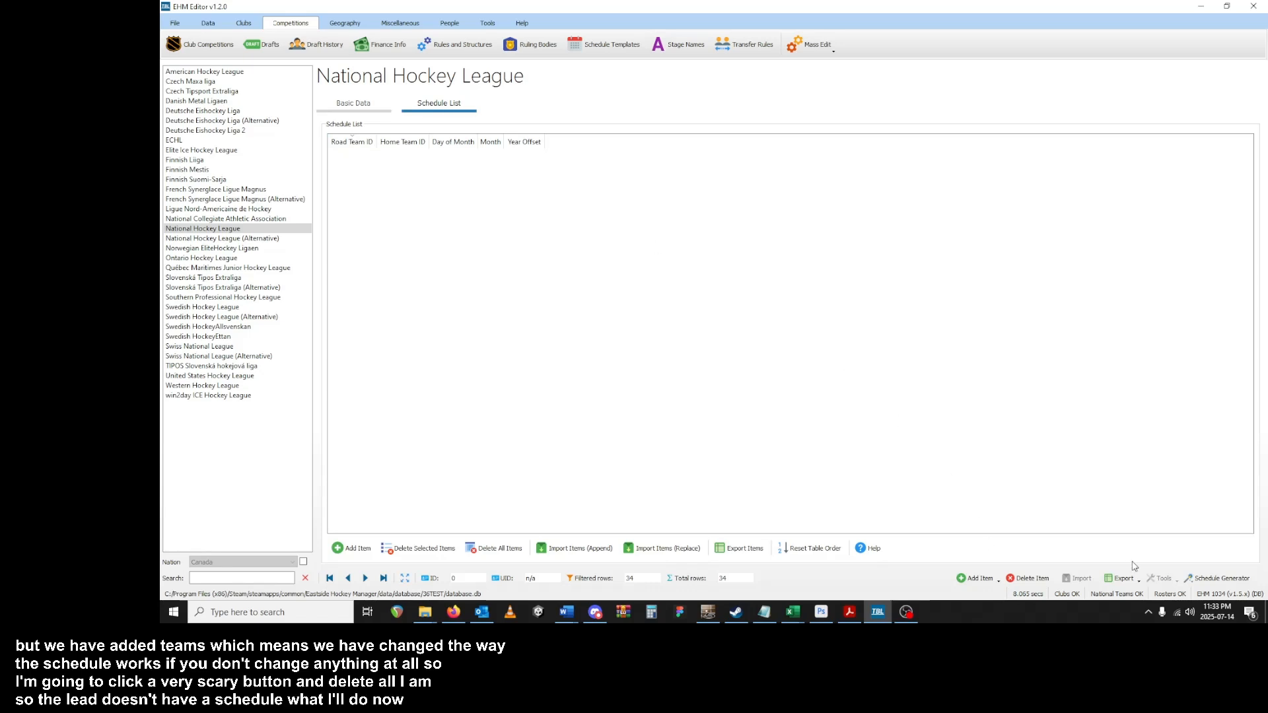
click(1221, 580)
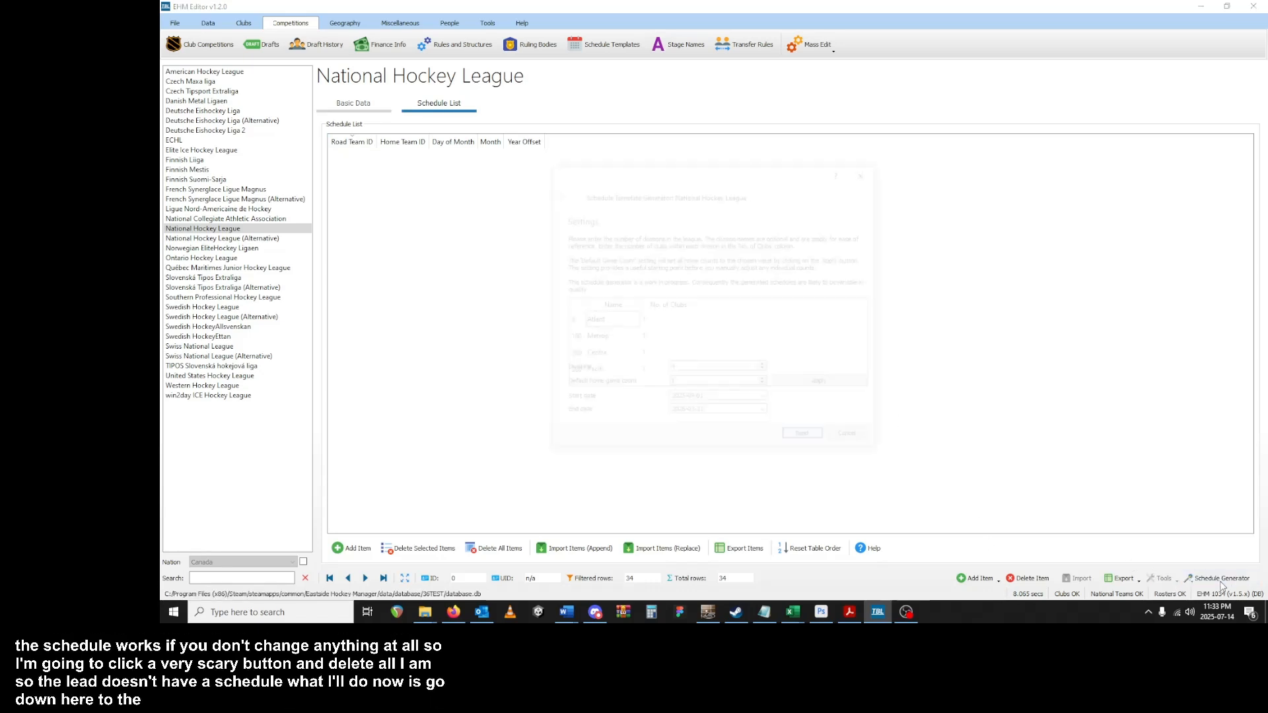
drag(686, 173, 637, 100)
drag(688, 382, 675, 486)
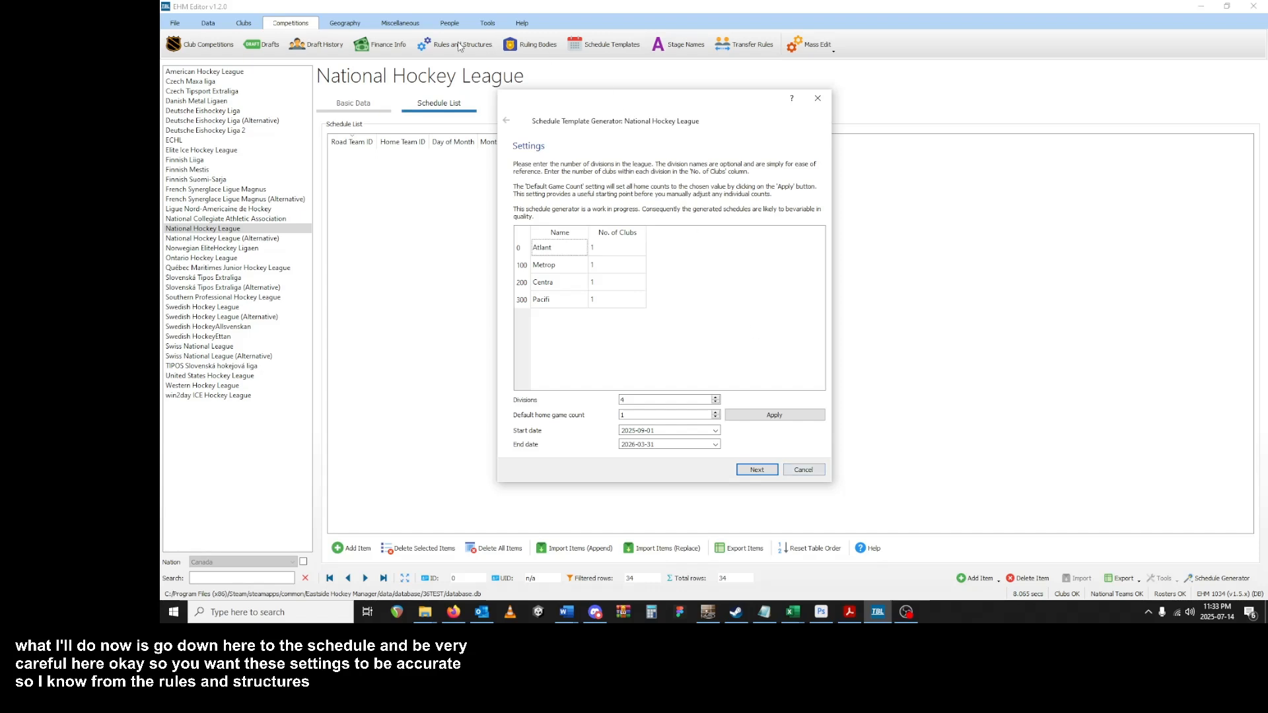
click(803, 469)
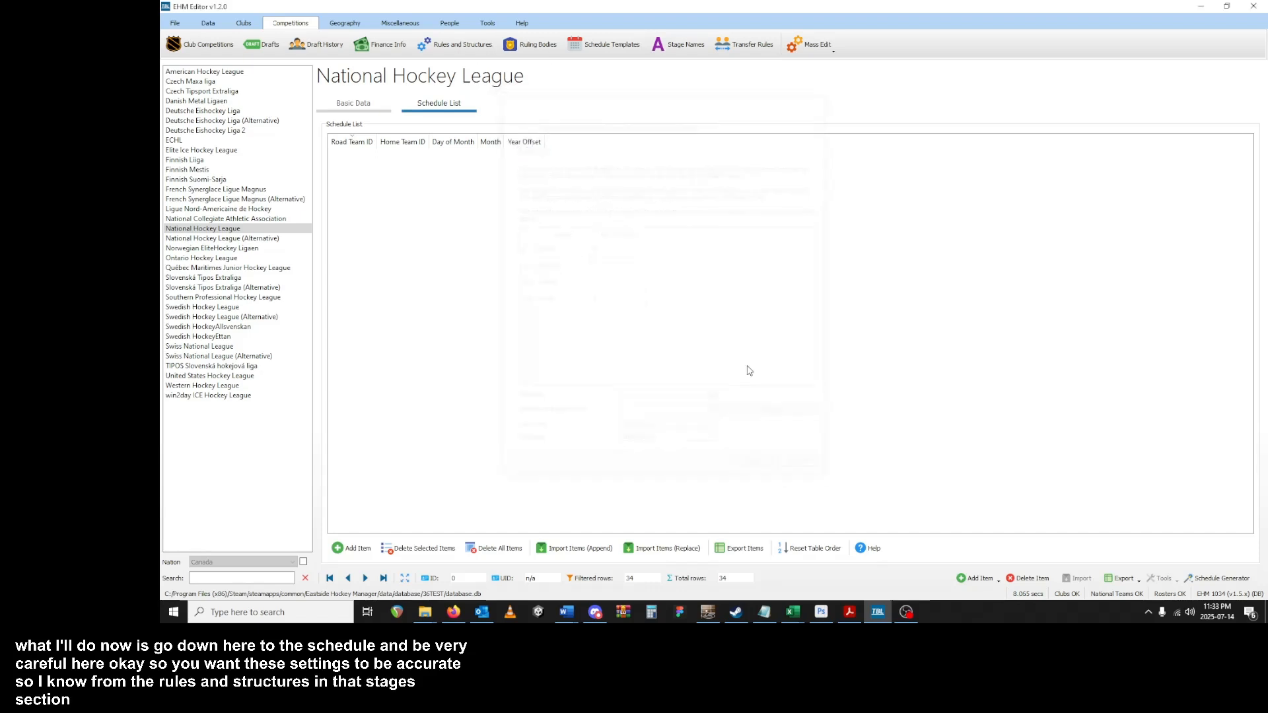
- Check the schedule dates of the Eastern Conference regular season stage in the league's rules and return to its schedule template
click(455, 44)
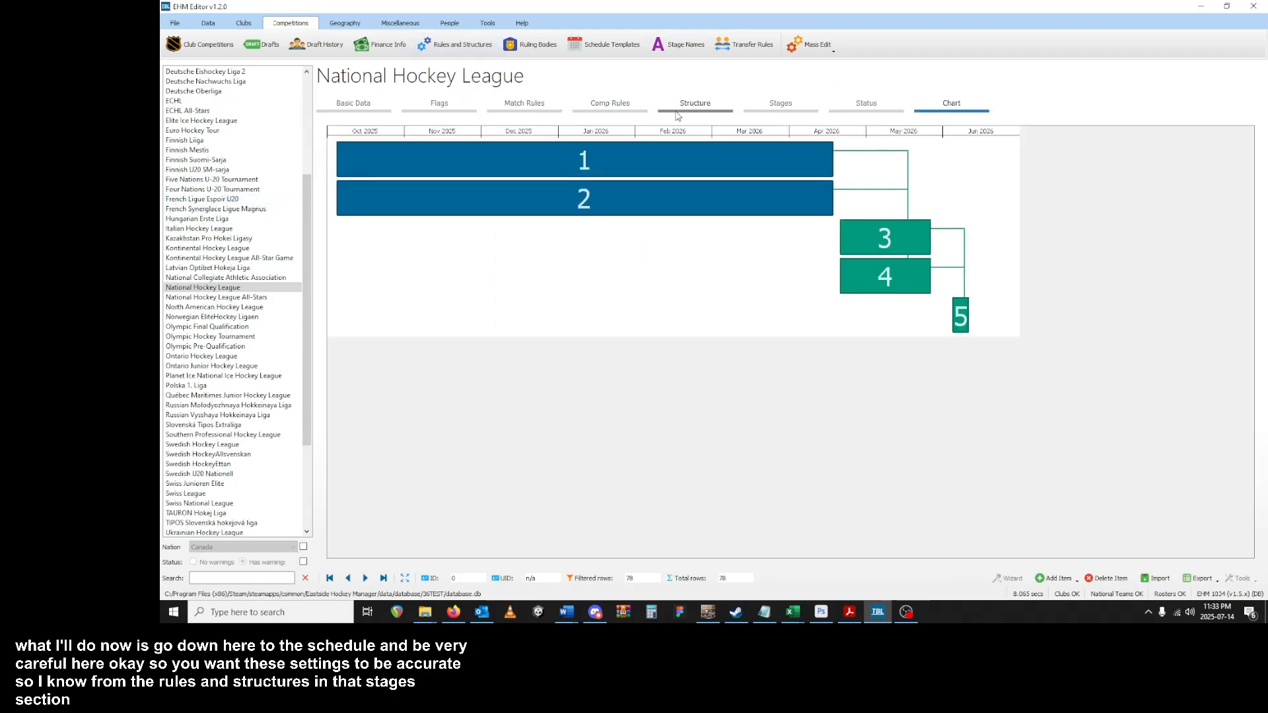
click(750, 107)
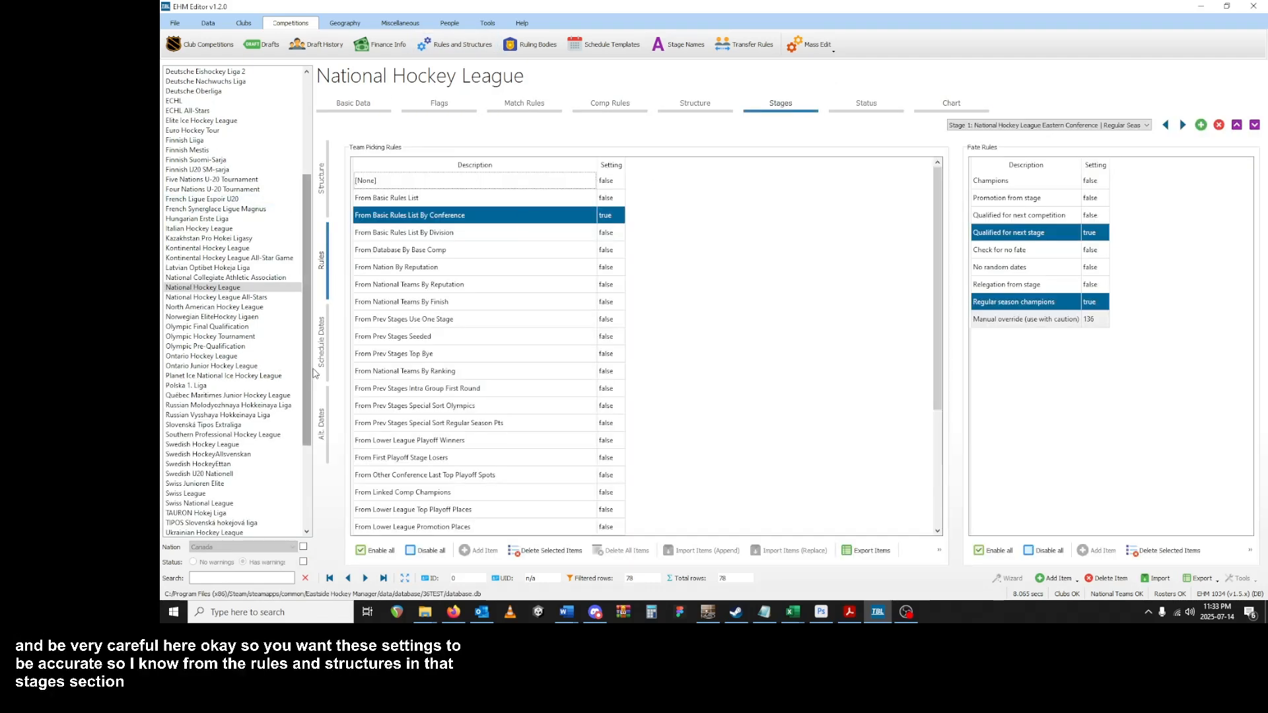
click(321, 344)
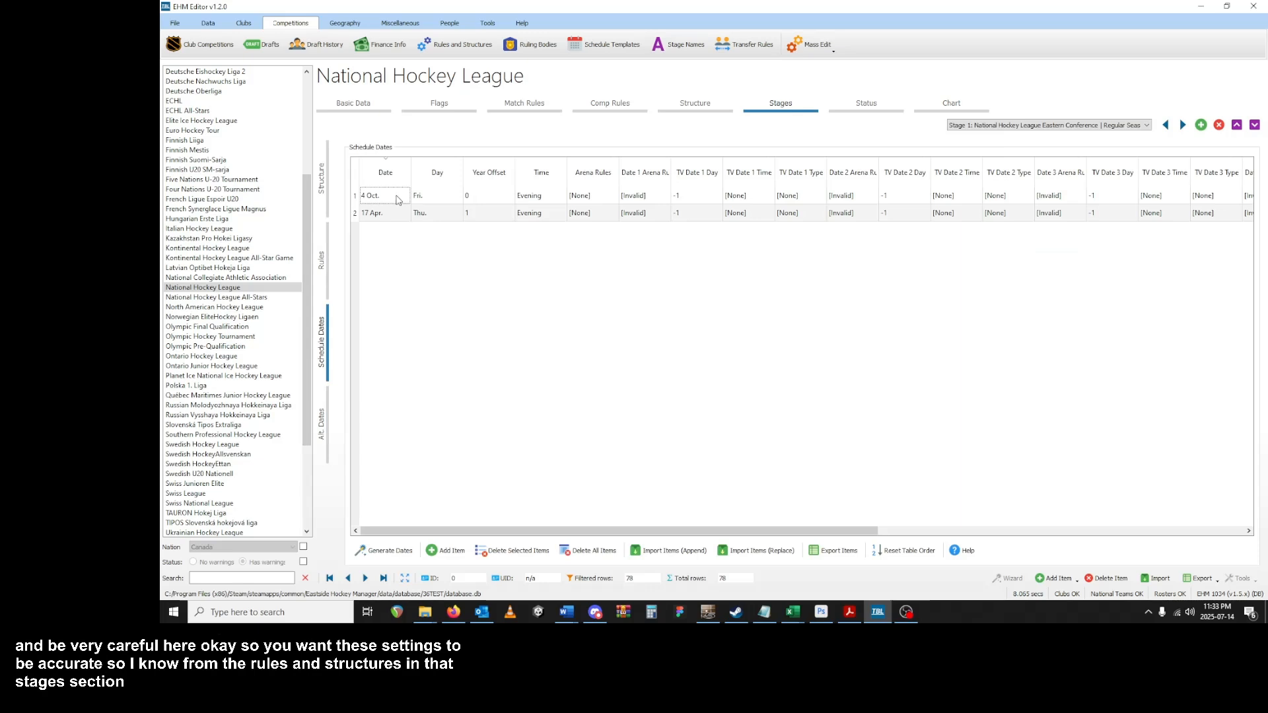
click(388, 198)
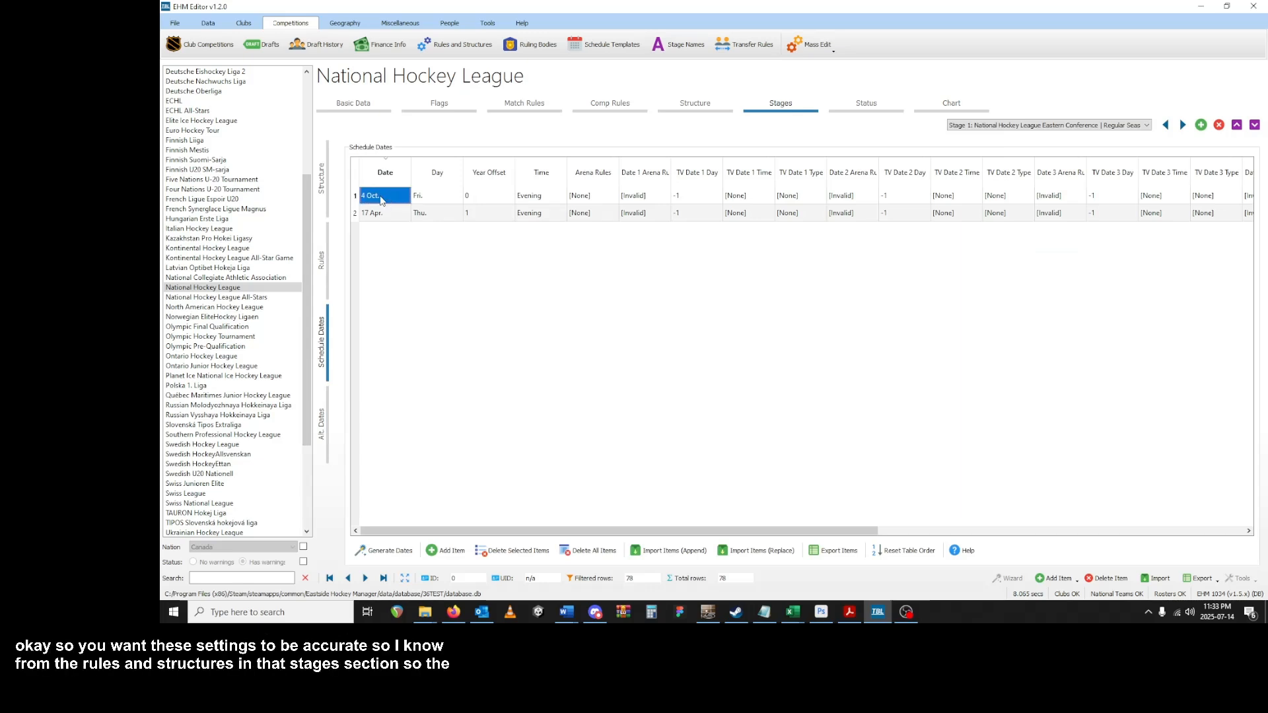
click(381, 213)
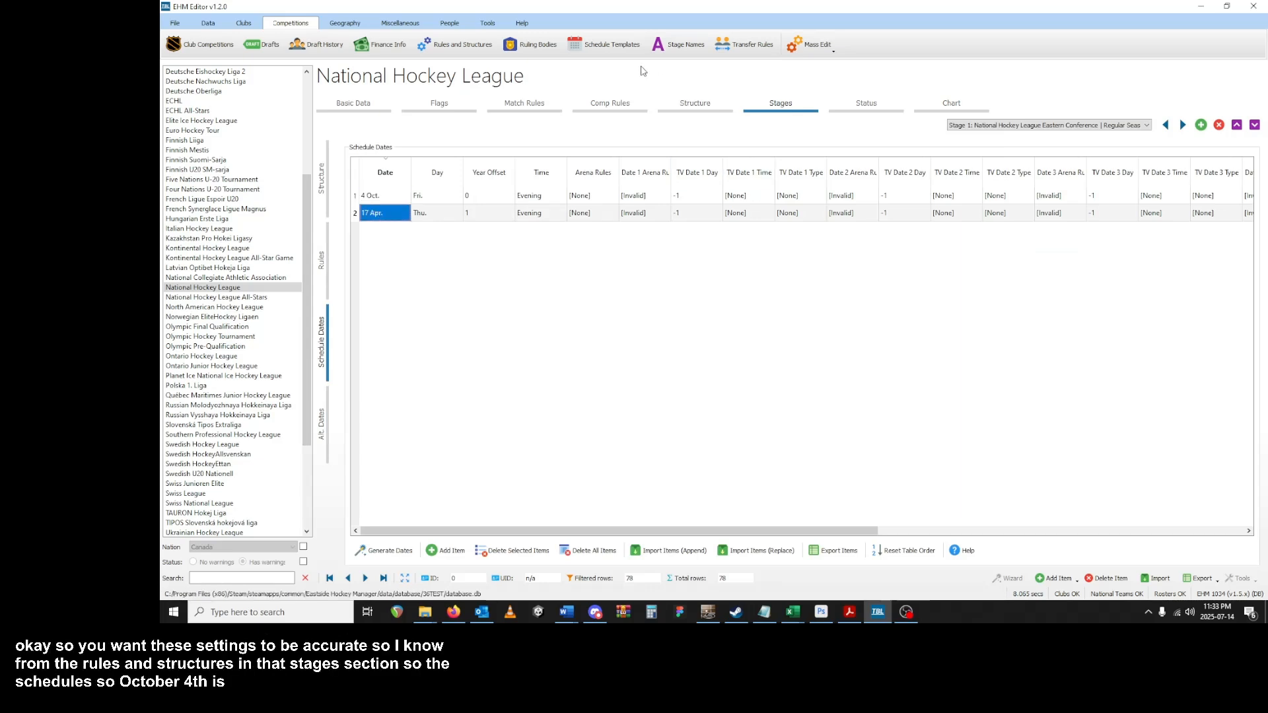
click(604, 44)
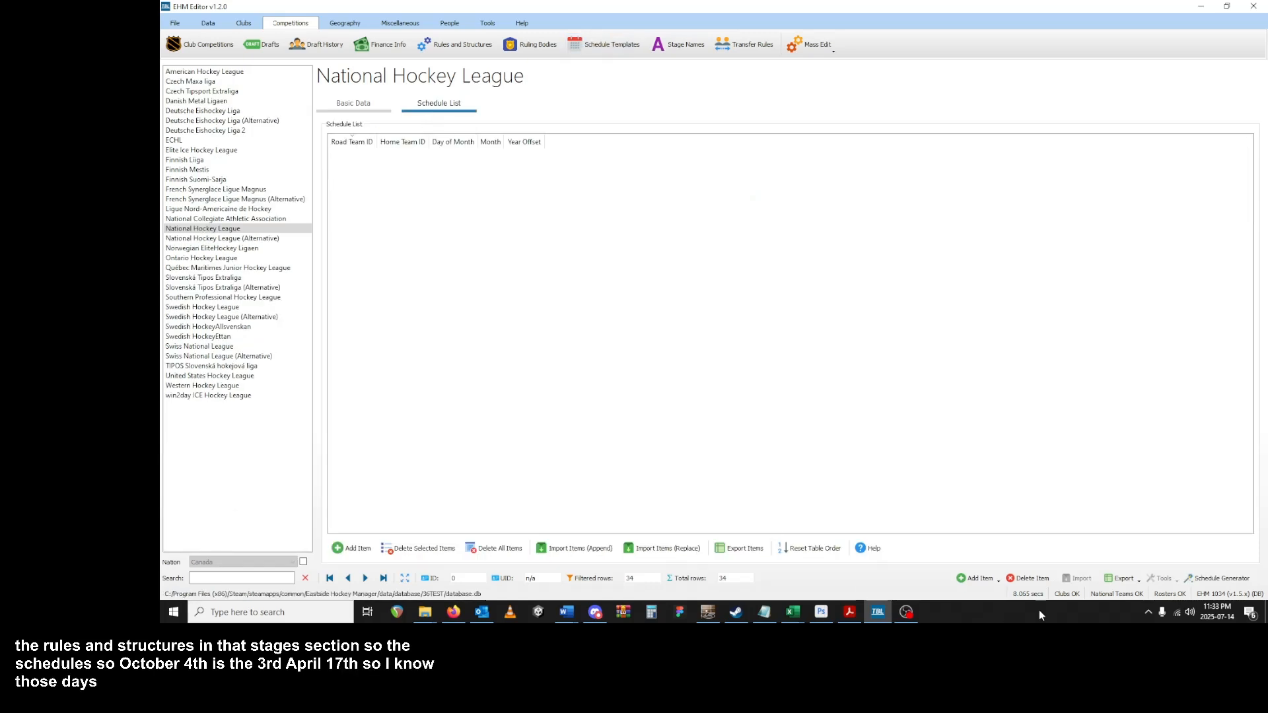
click(1217, 578)
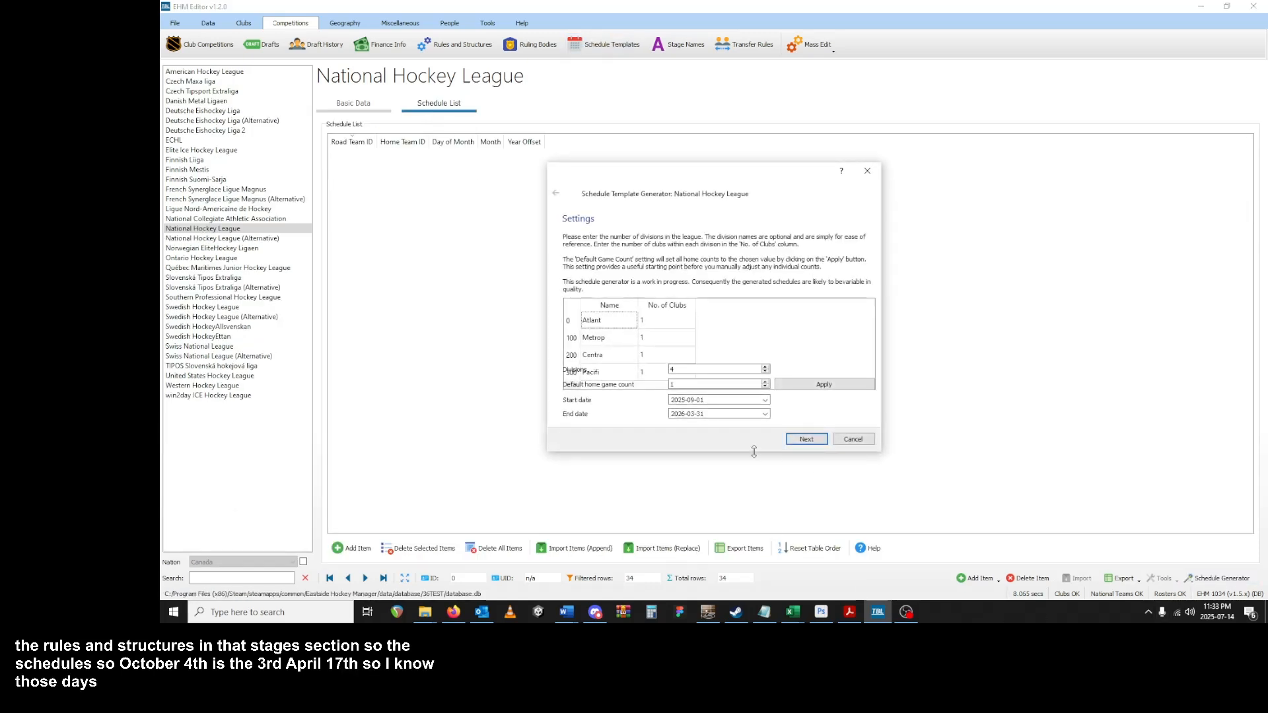
drag(750, 453, 750, 564)
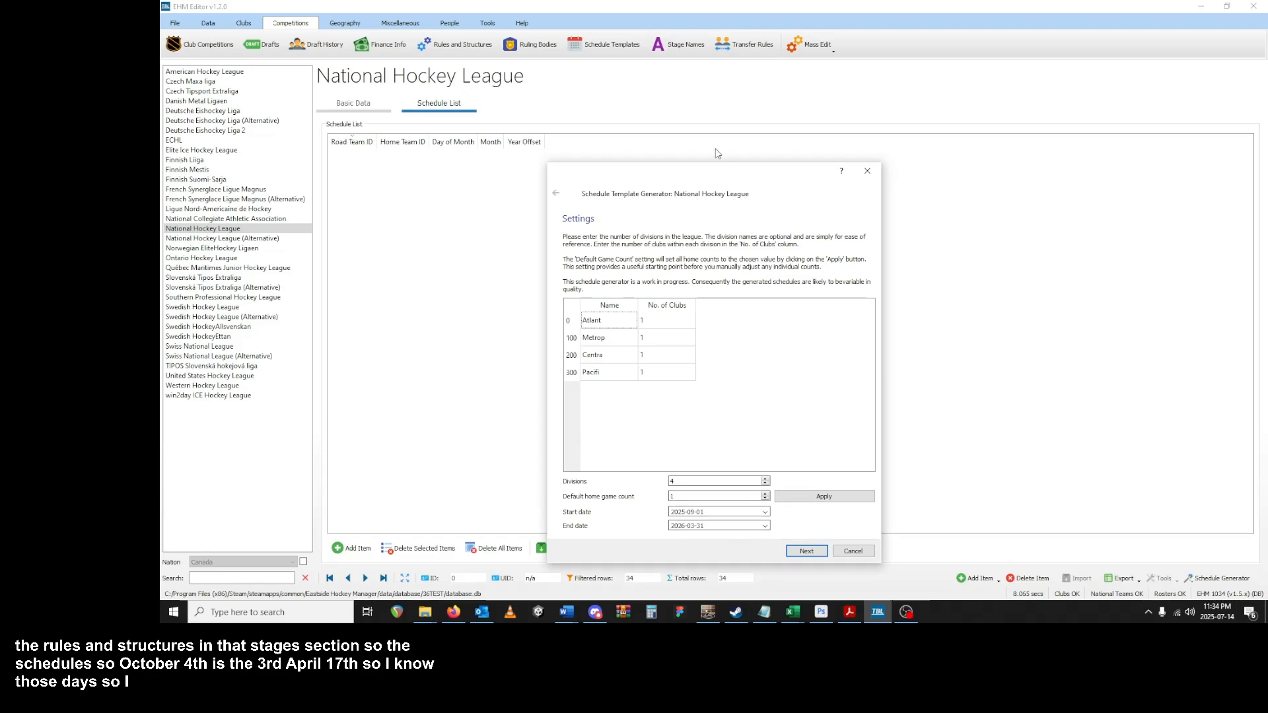
drag(720, 173, 701, 50)
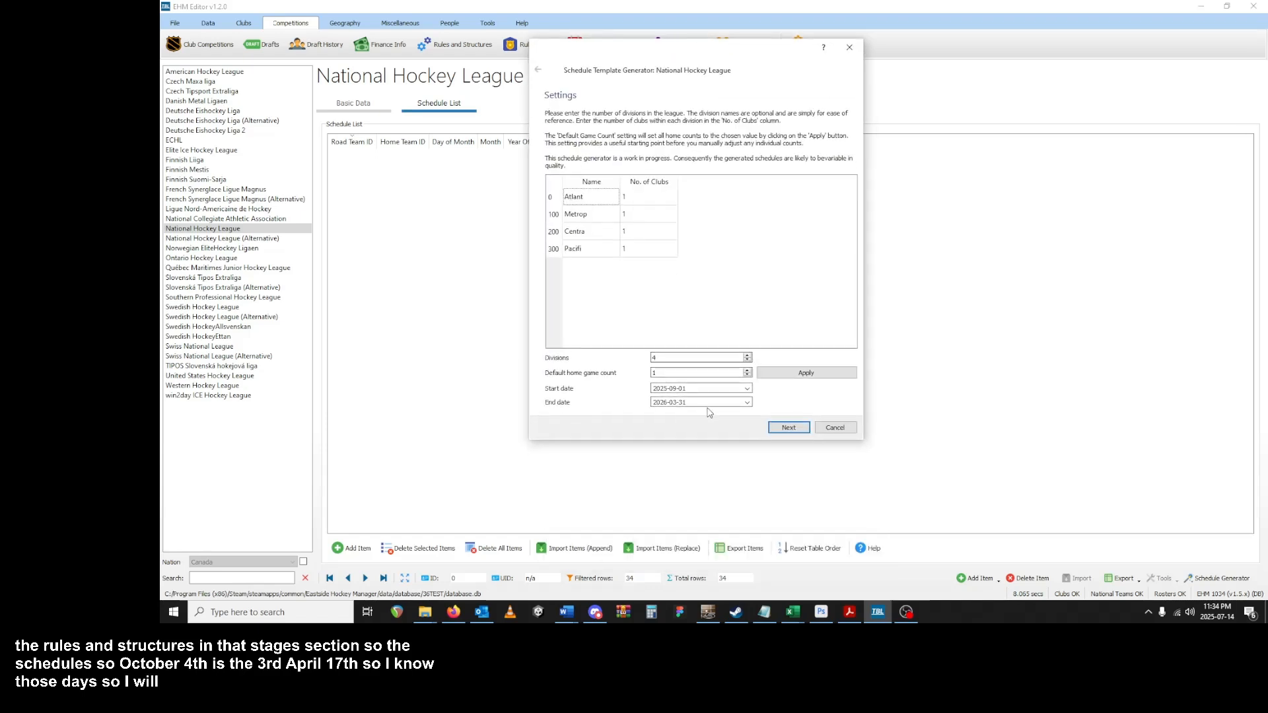
click(749, 388)
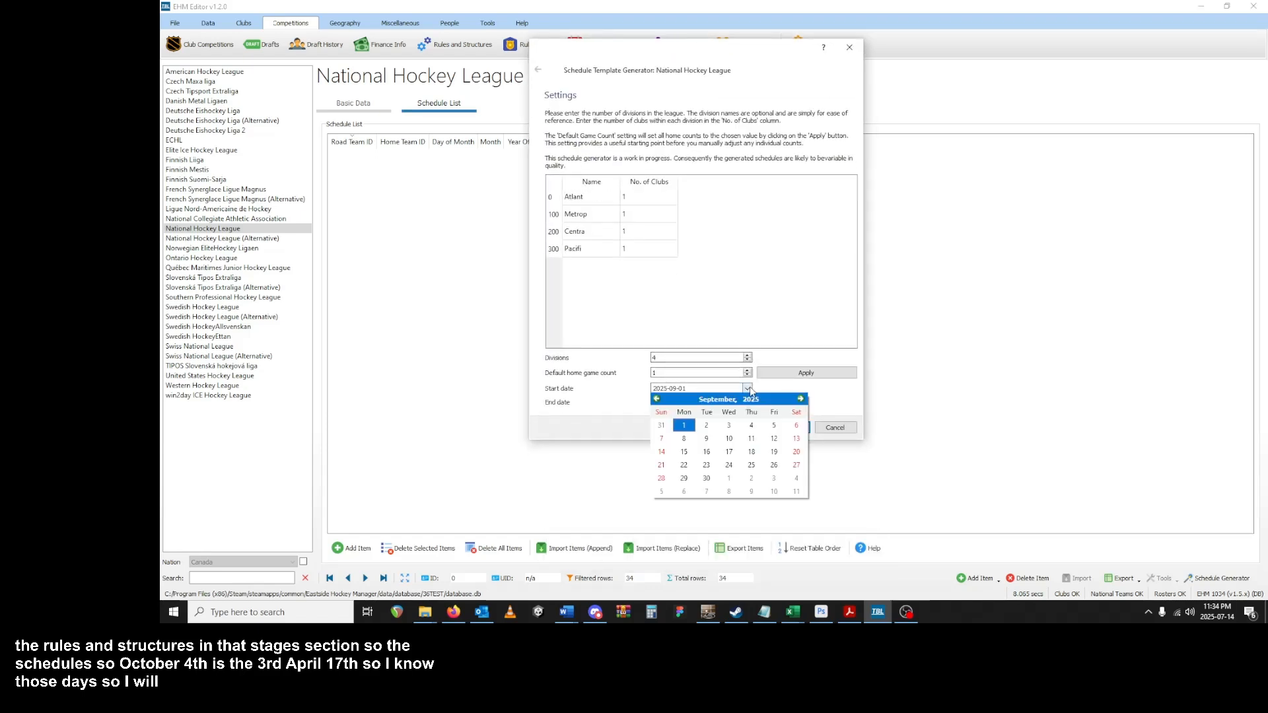
click(800, 399)
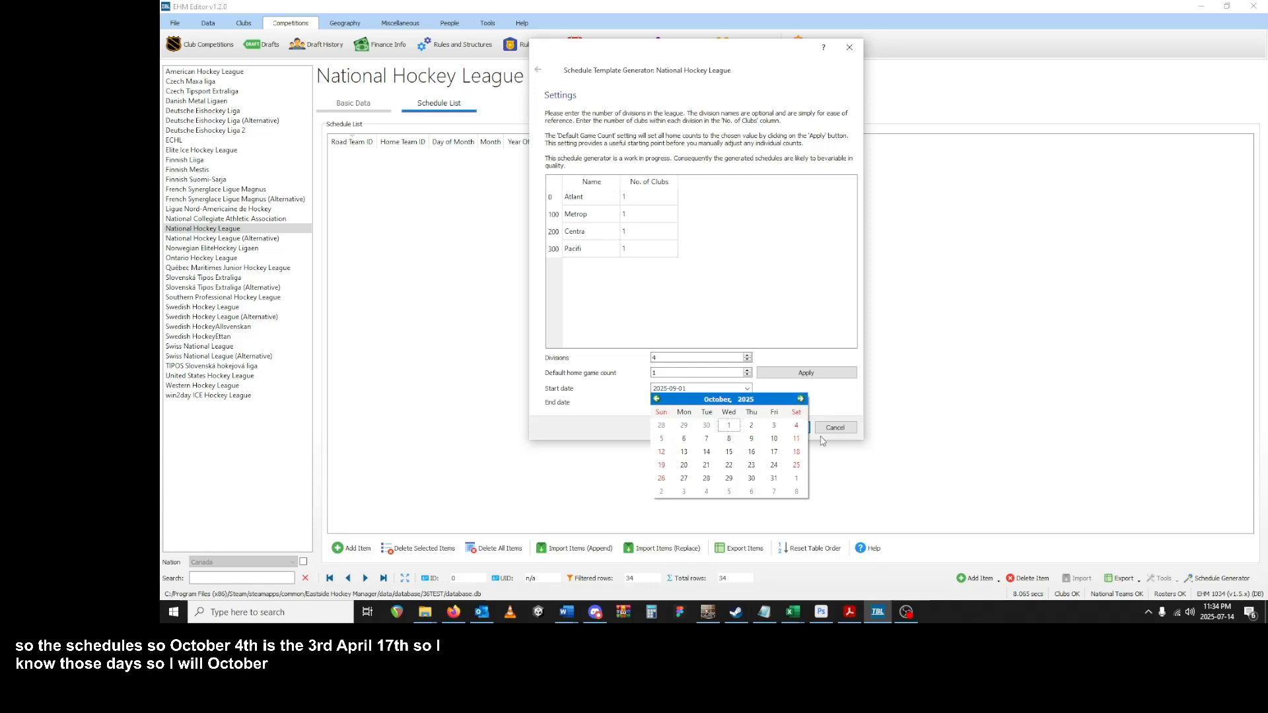
click(797, 426)
click(796, 428)
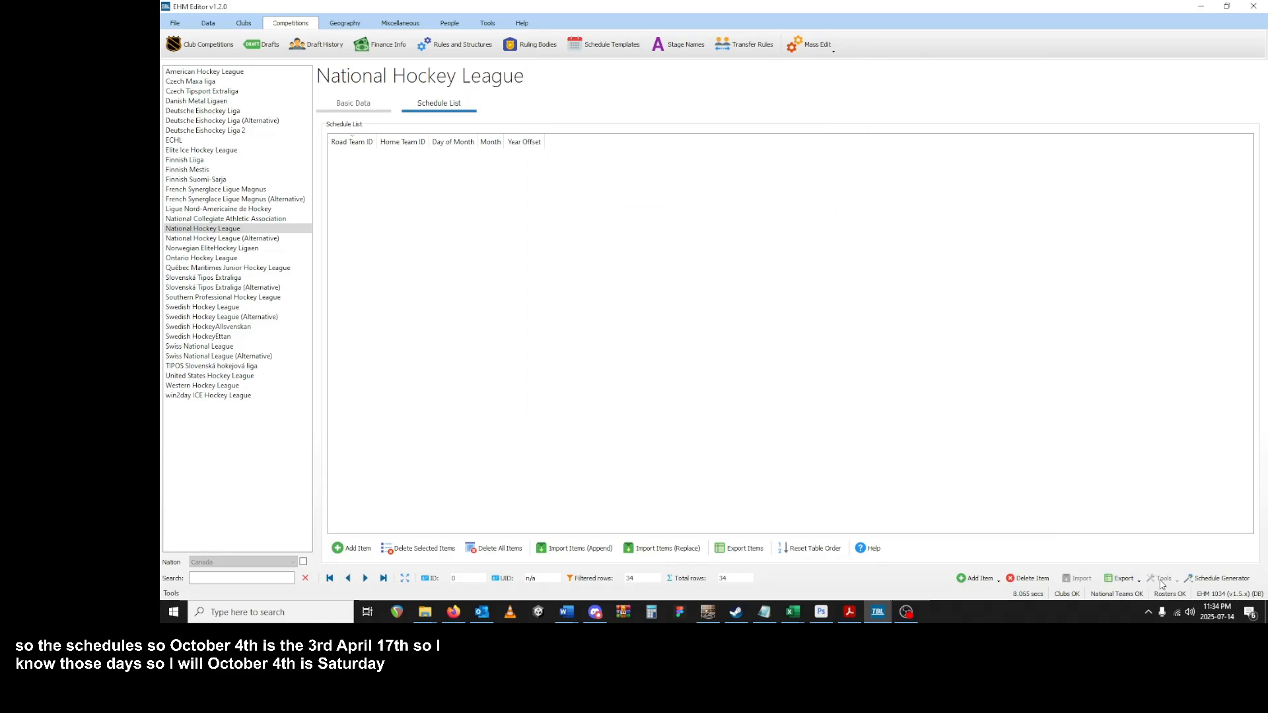
- Start the schedule generator for the National Hockey League with start date 2025-10-04 and end date 2026-04-17
click(1217, 578)
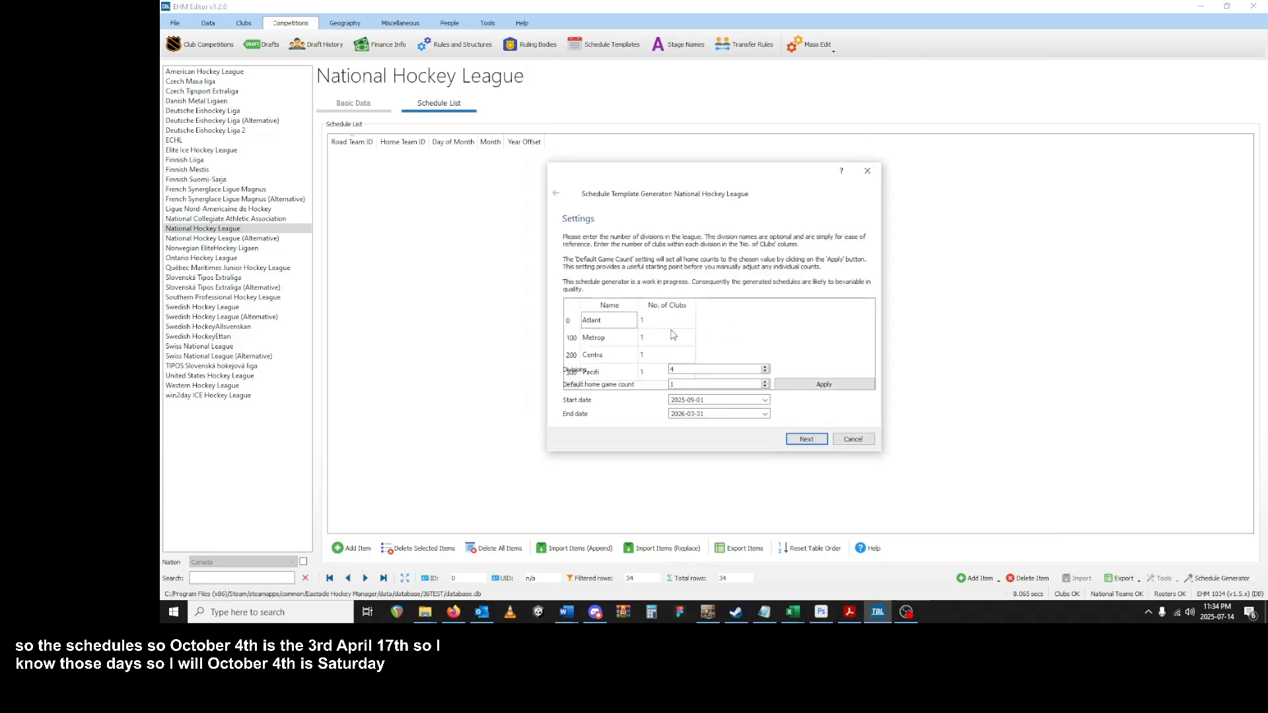
drag(756, 452, 757, 541)
click(765, 489)
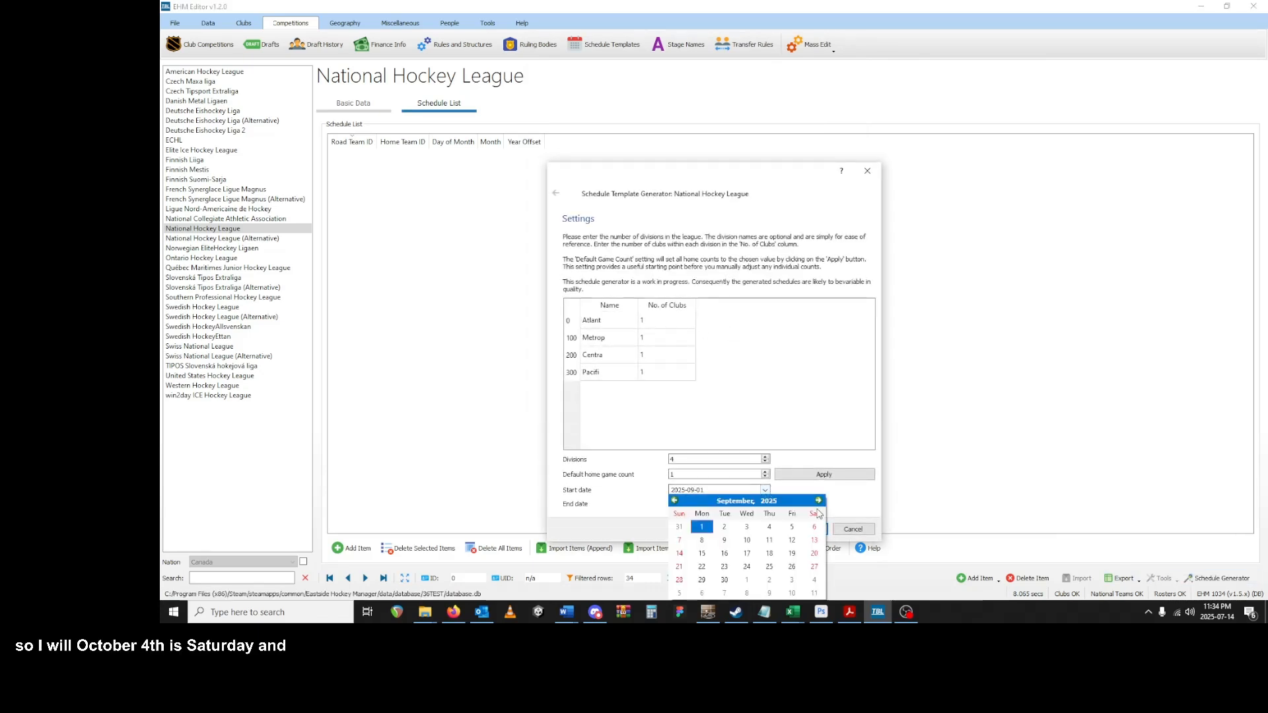
click(820, 501)
click(814, 527)
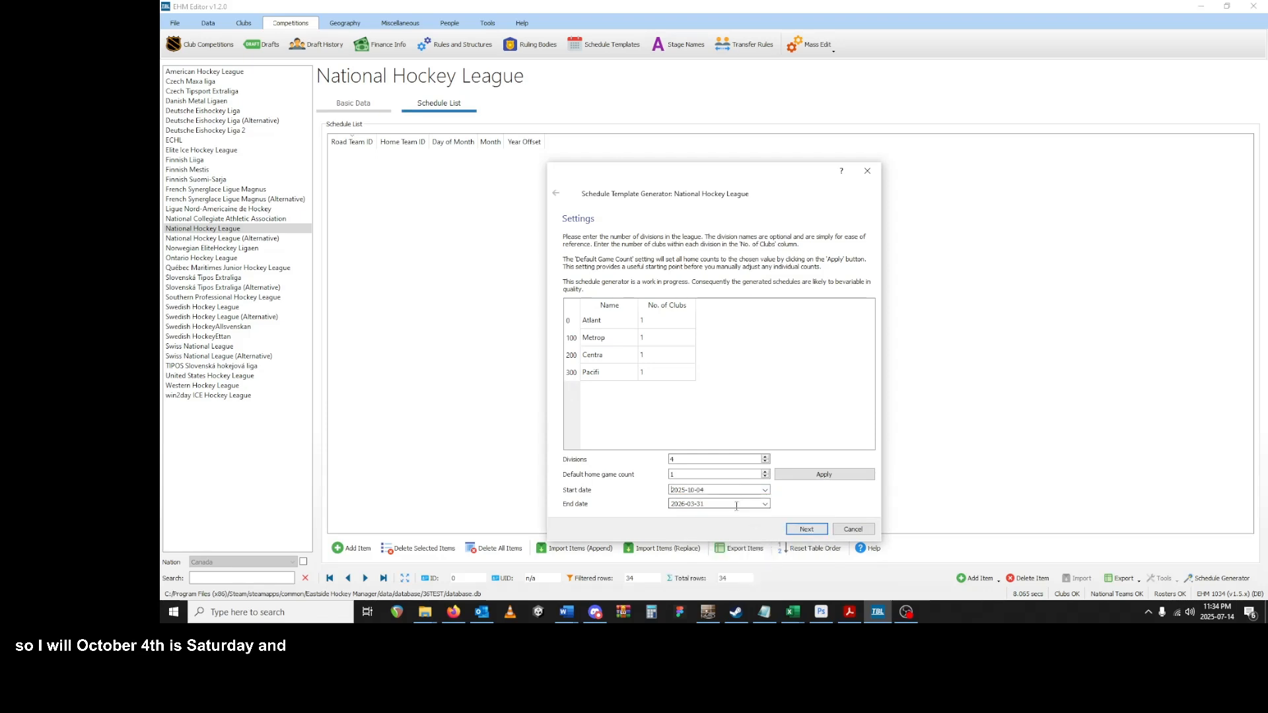
click(764, 504)
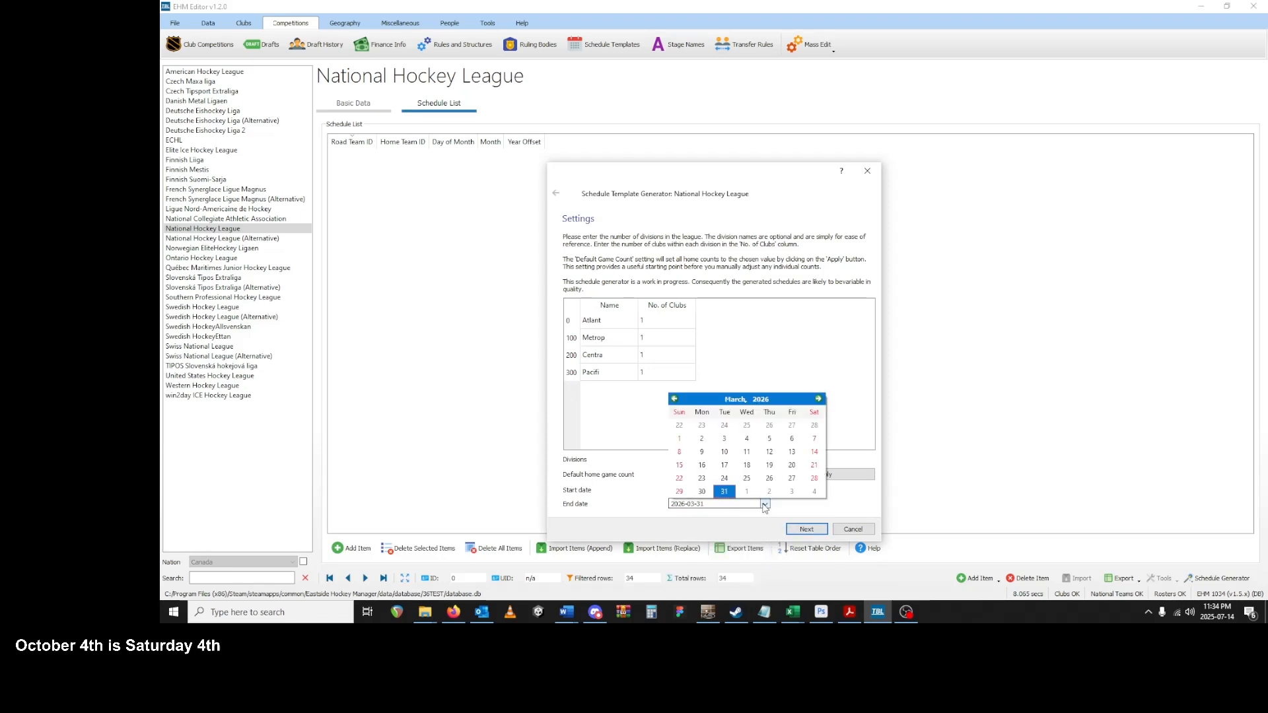
click(819, 399)
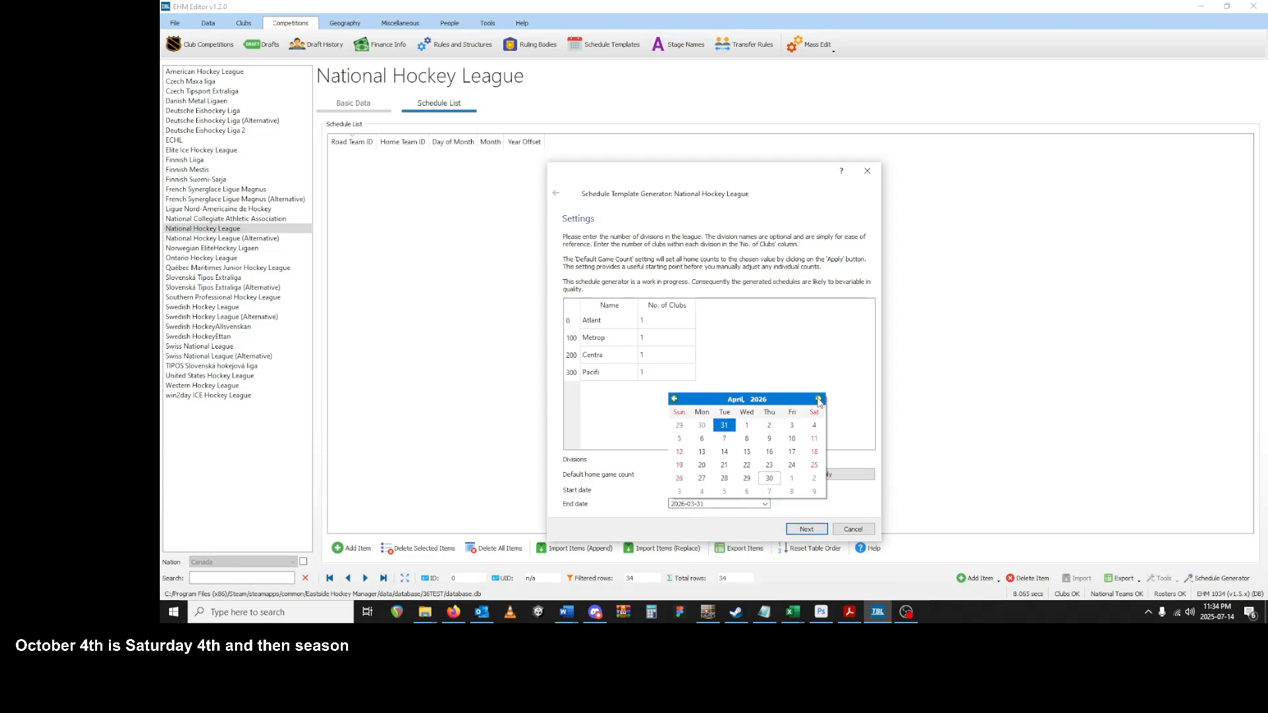
click(793, 453)
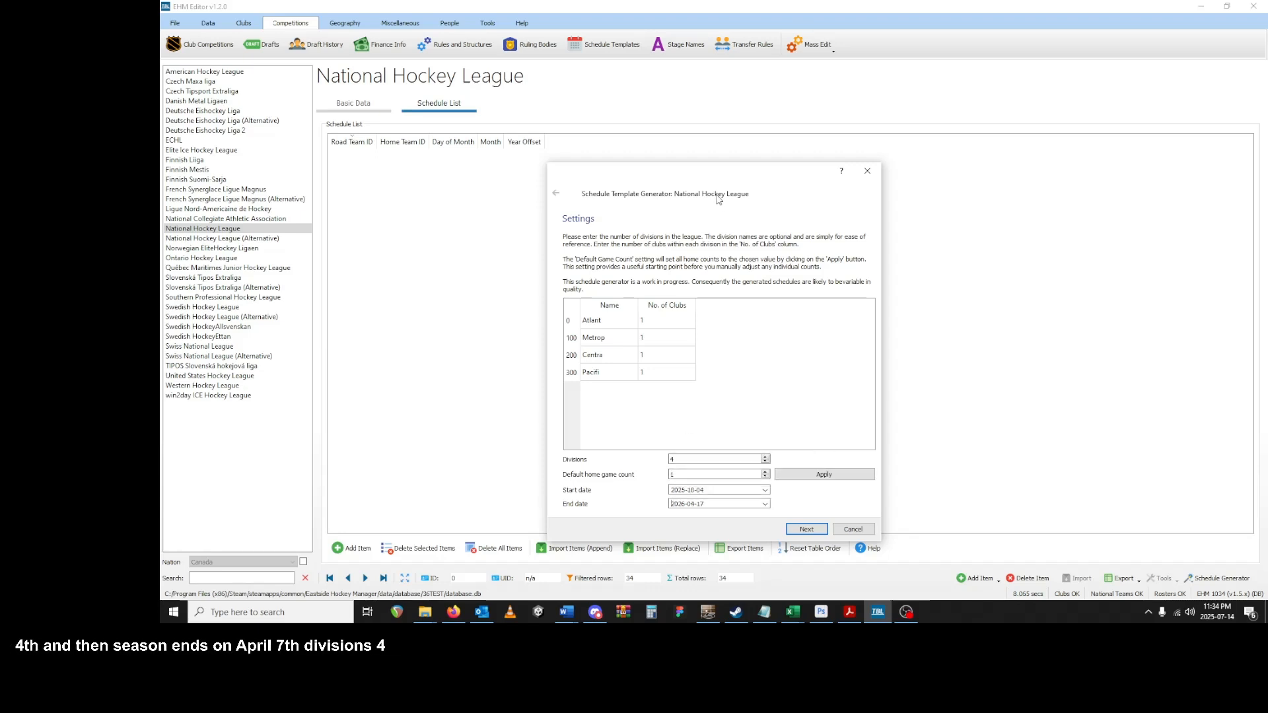
- Set the number of clubs to 9 for each of the Atlantic, Metropolitan, Central and Pacific divisions in the schedule generator
drag(714, 176, 700, 65)
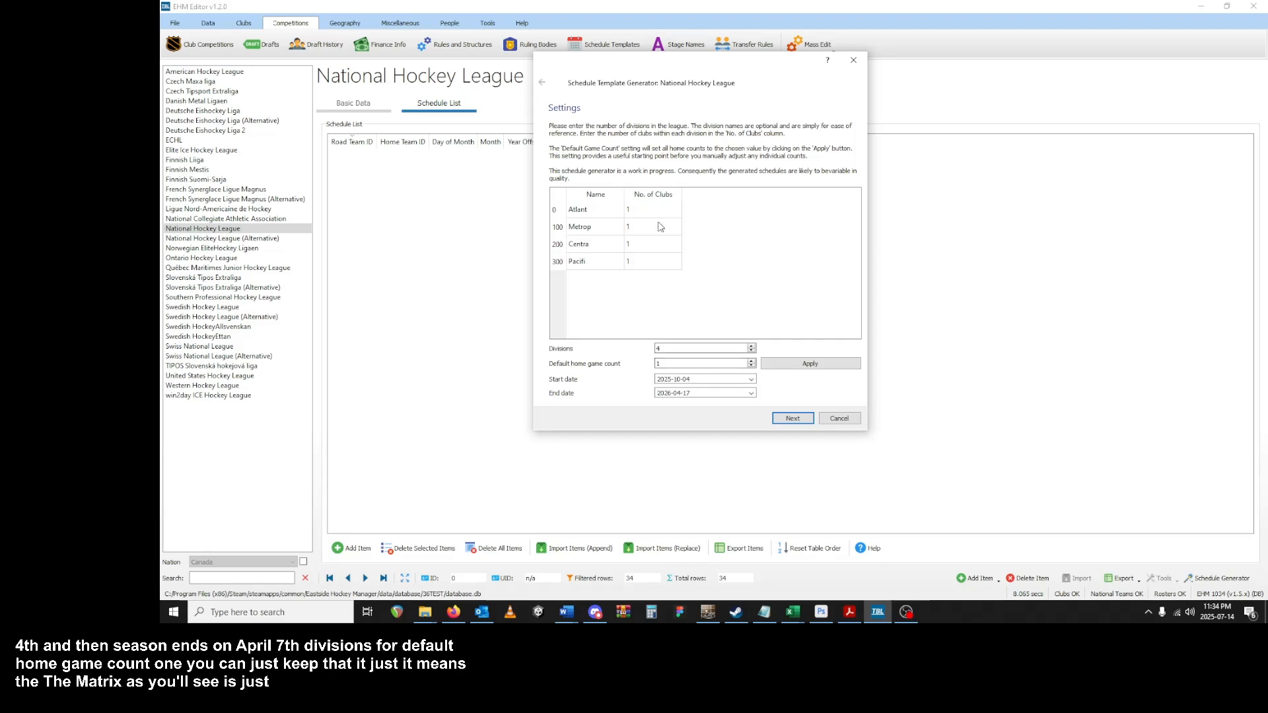
click(636, 210)
text(9)
key(Down)
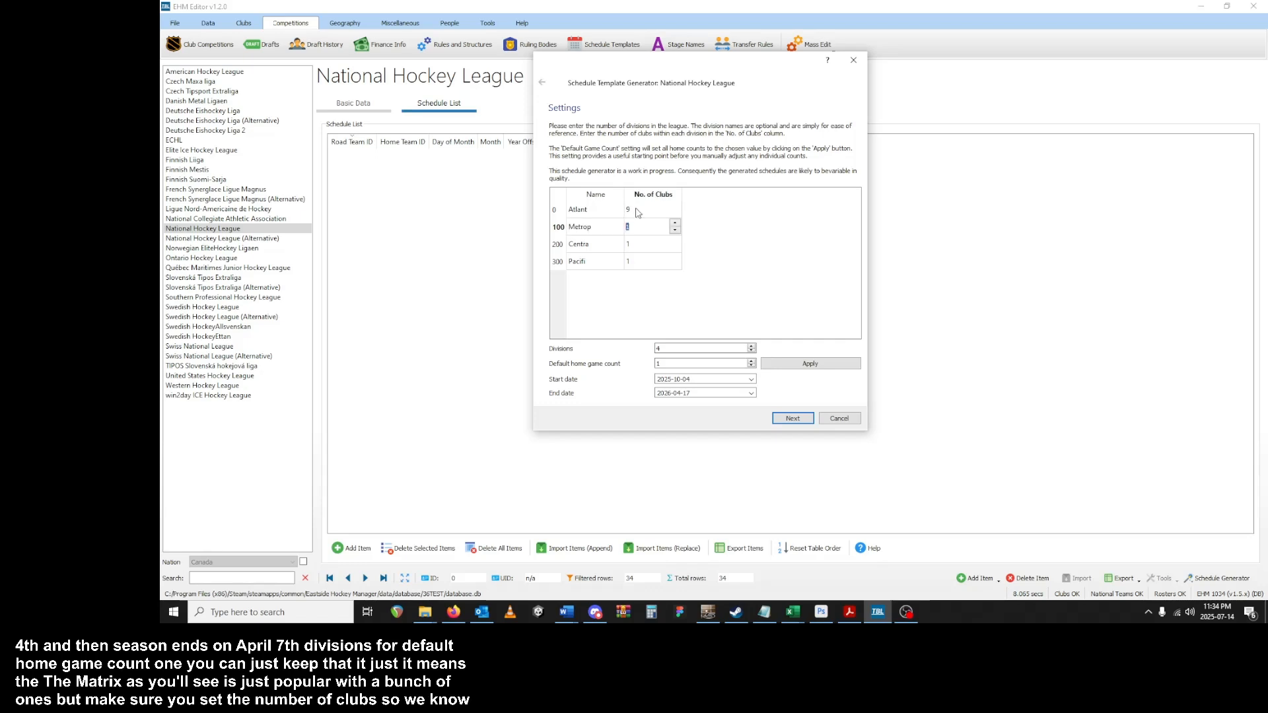
text(9)
key(Down)
text(9)
key(Down)
text(9)
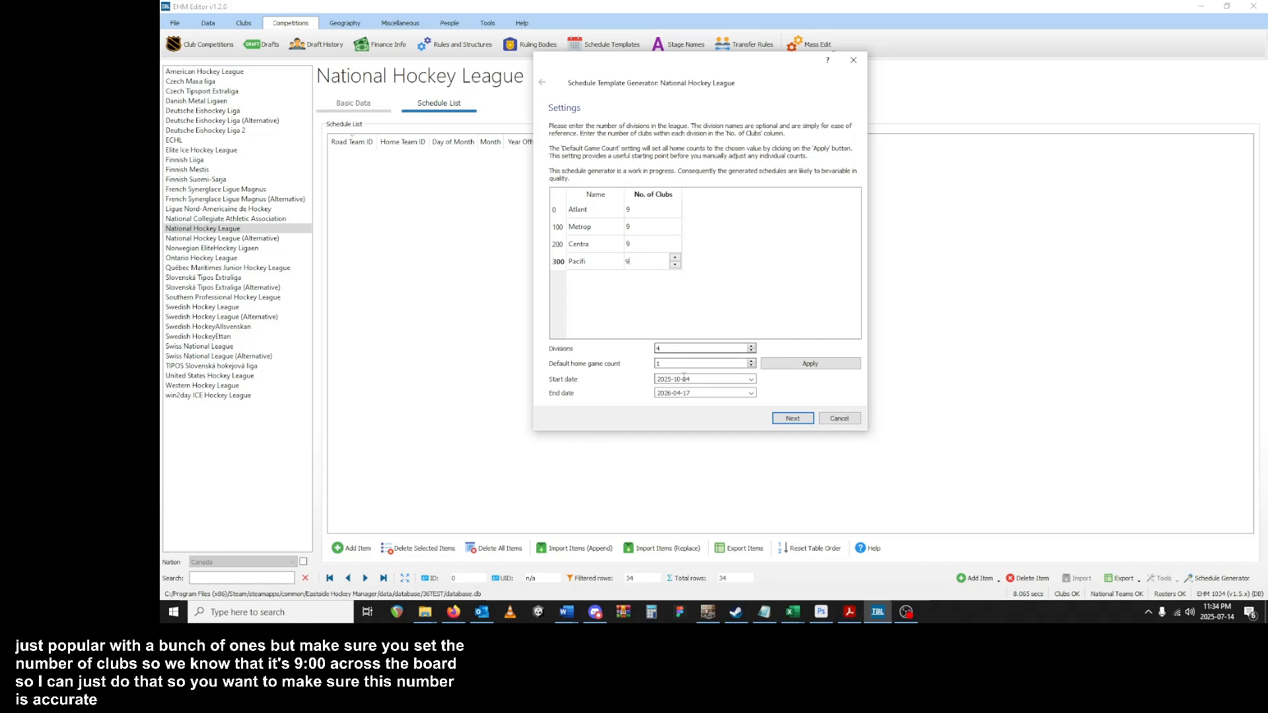
- Apply the default home game count of 1 to all clubs and continue to the schedule matrix, enlarging its dialog
click(836, 369)
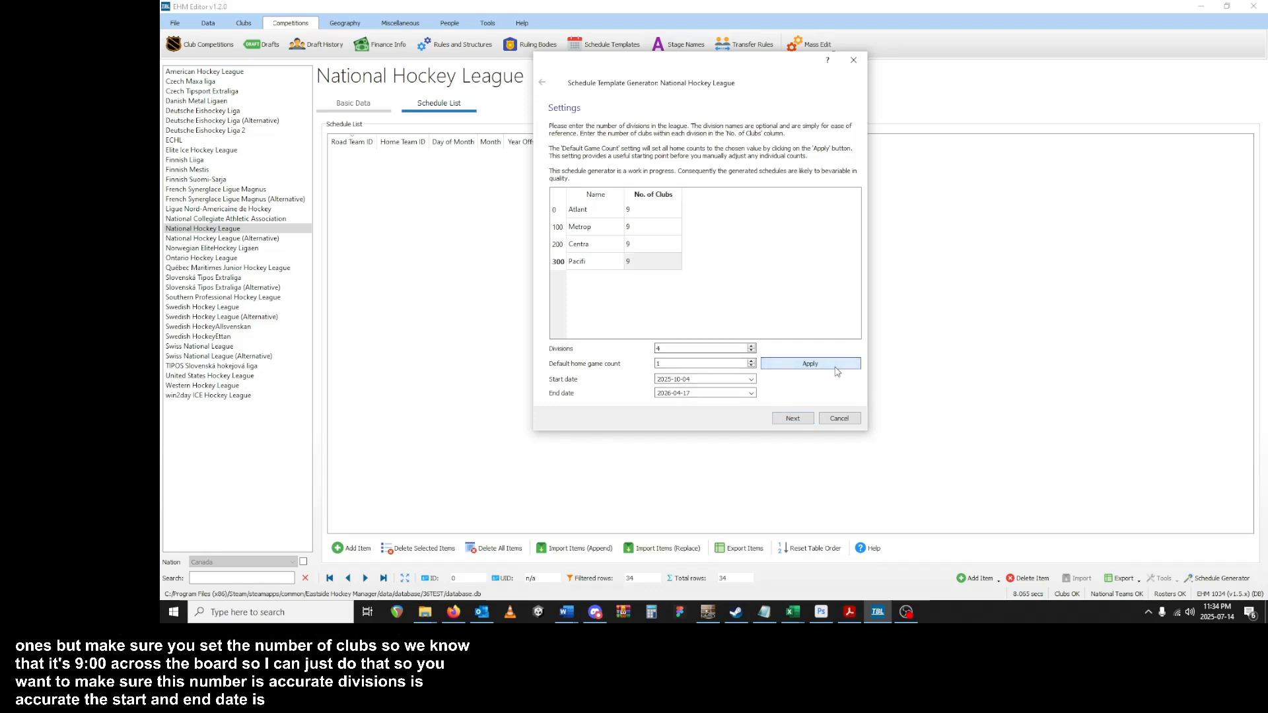
click(791, 420)
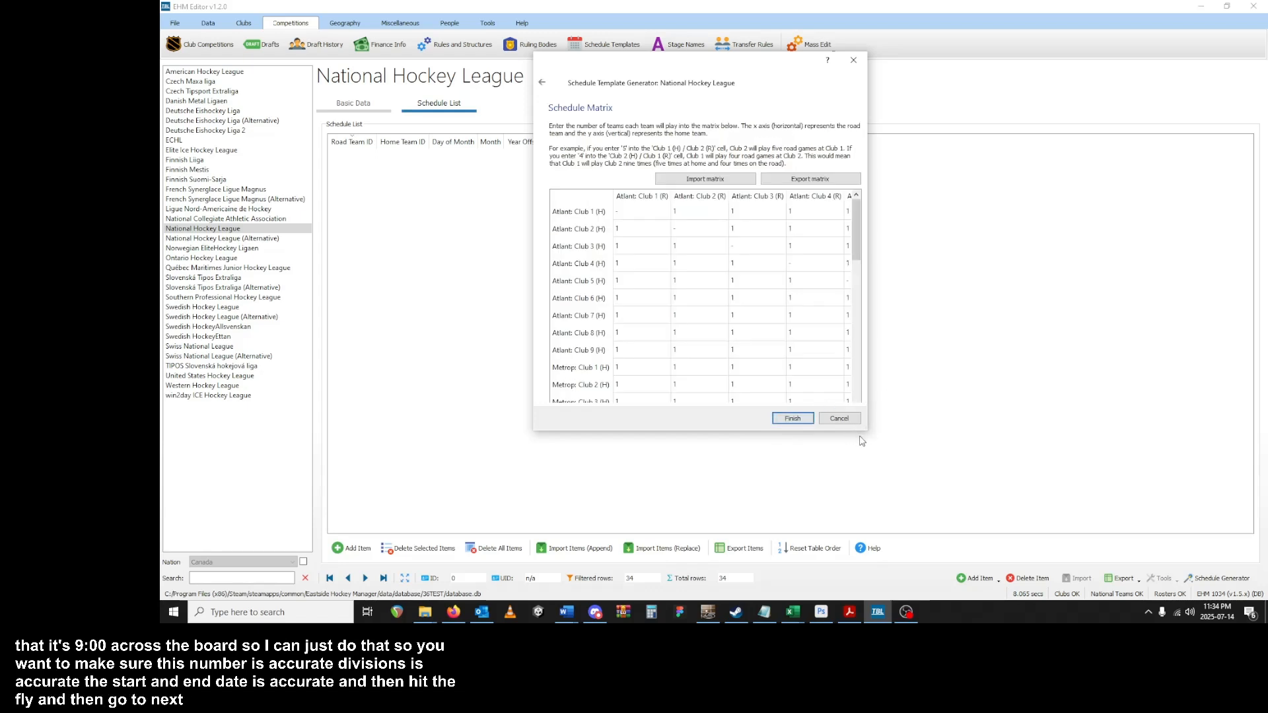
drag(866, 432, 1242, 535)
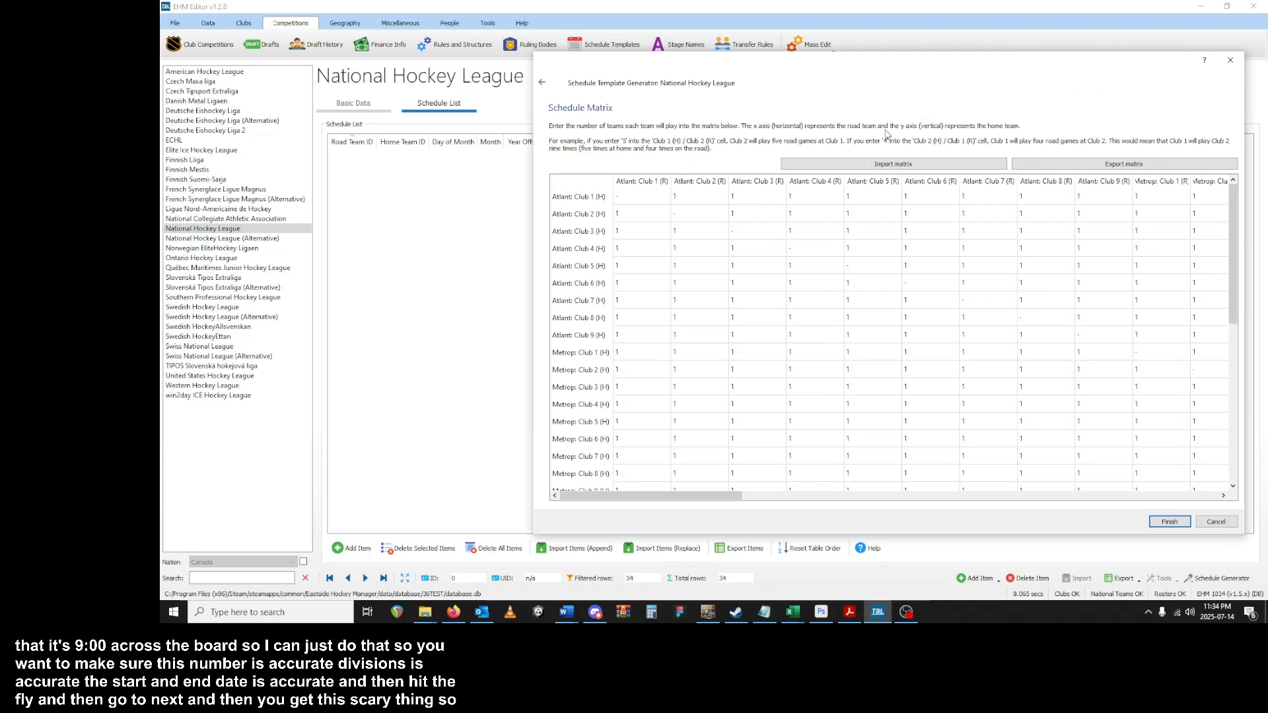
drag(862, 70, 717, 71)
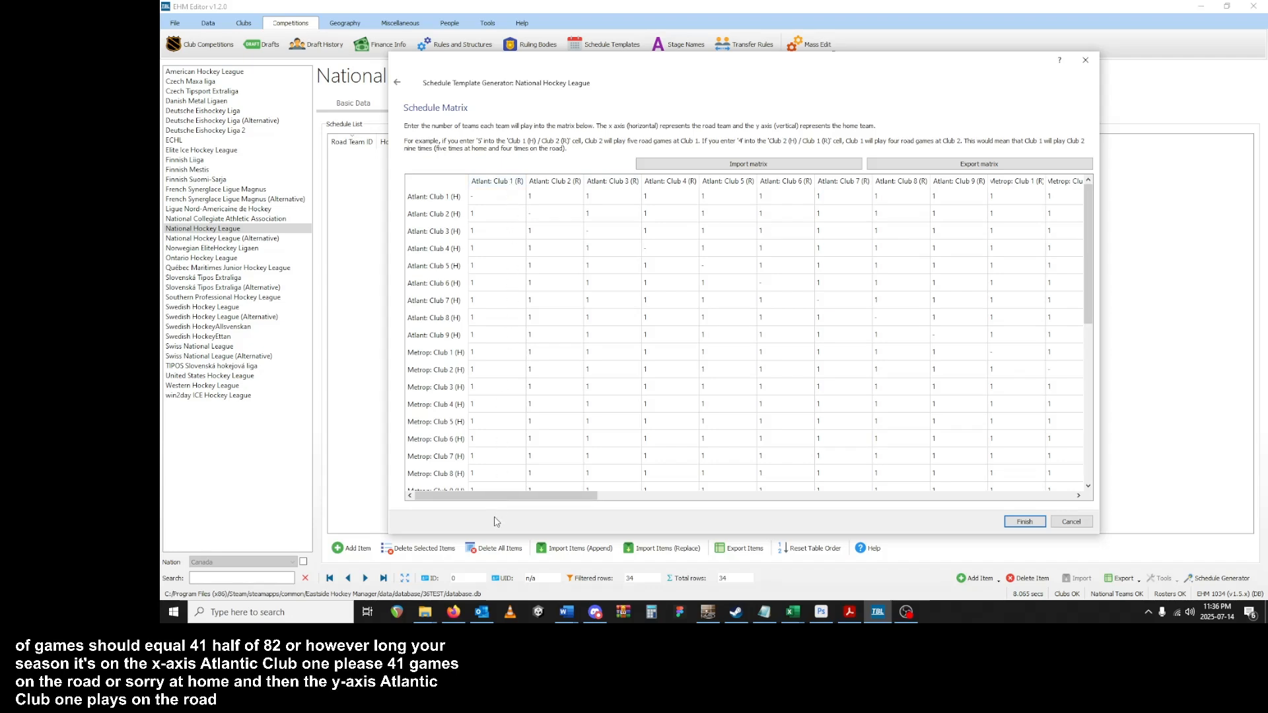
click(708, 202)
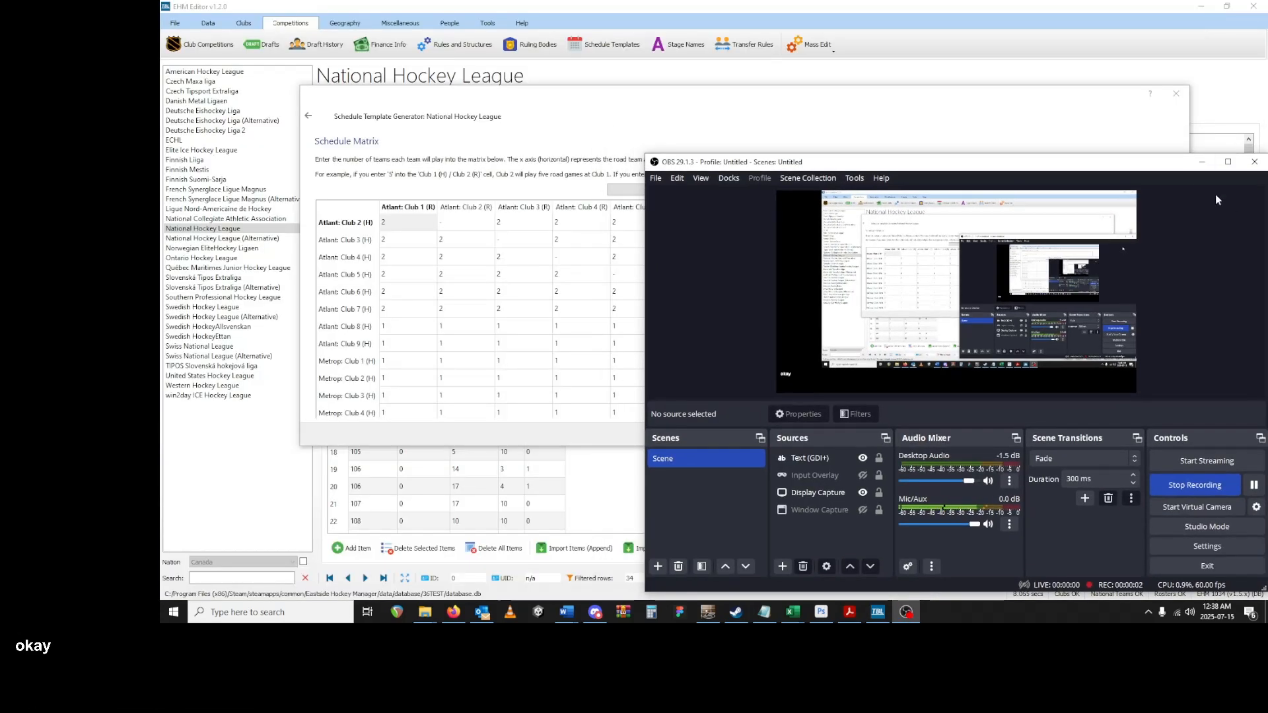
- Export the schedule matrix as NHL36 Matrix.xlsx, replacing the existing file
click(1202, 162)
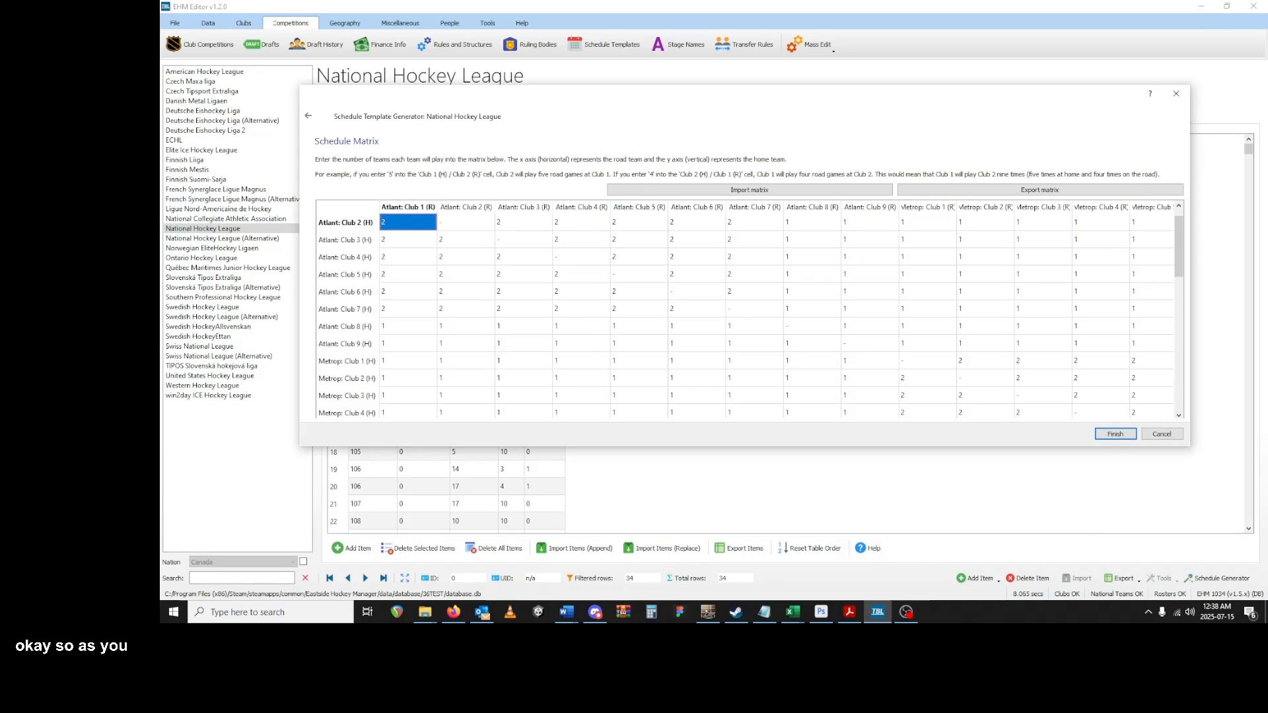
scroll(620, 255, up, 1)
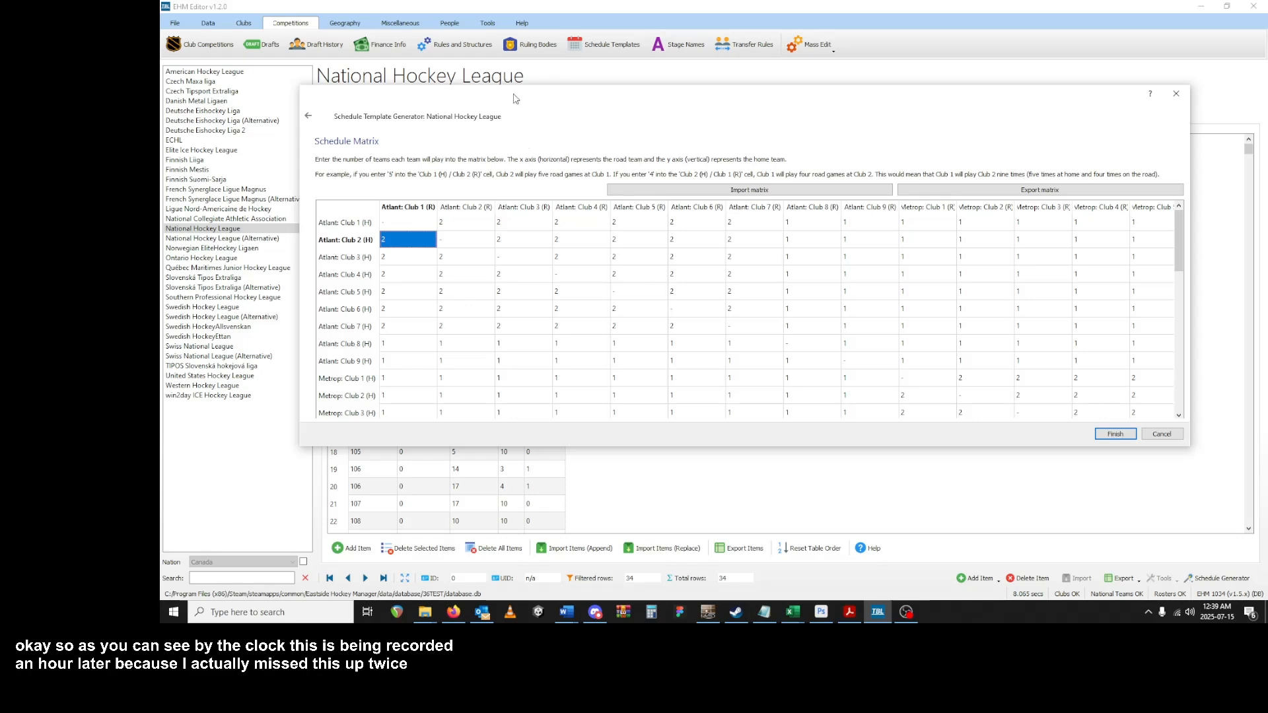
drag(517, 107, 483, 103)
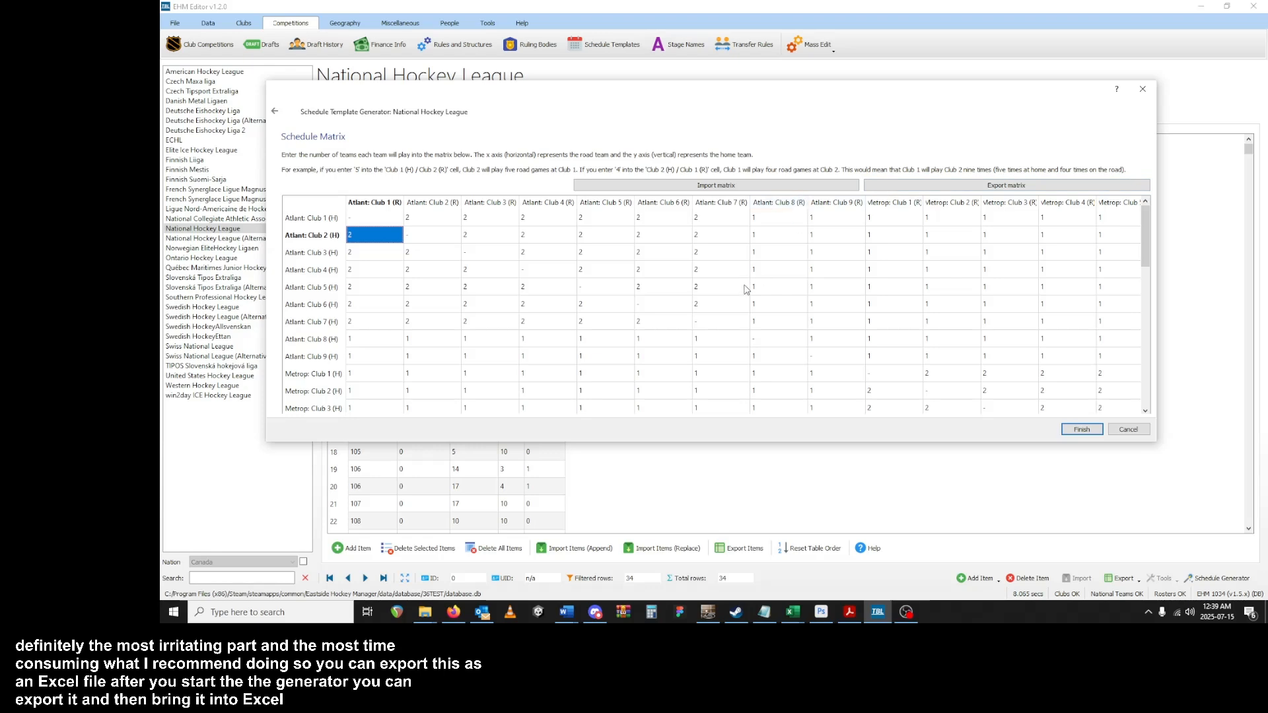
click(897, 188)
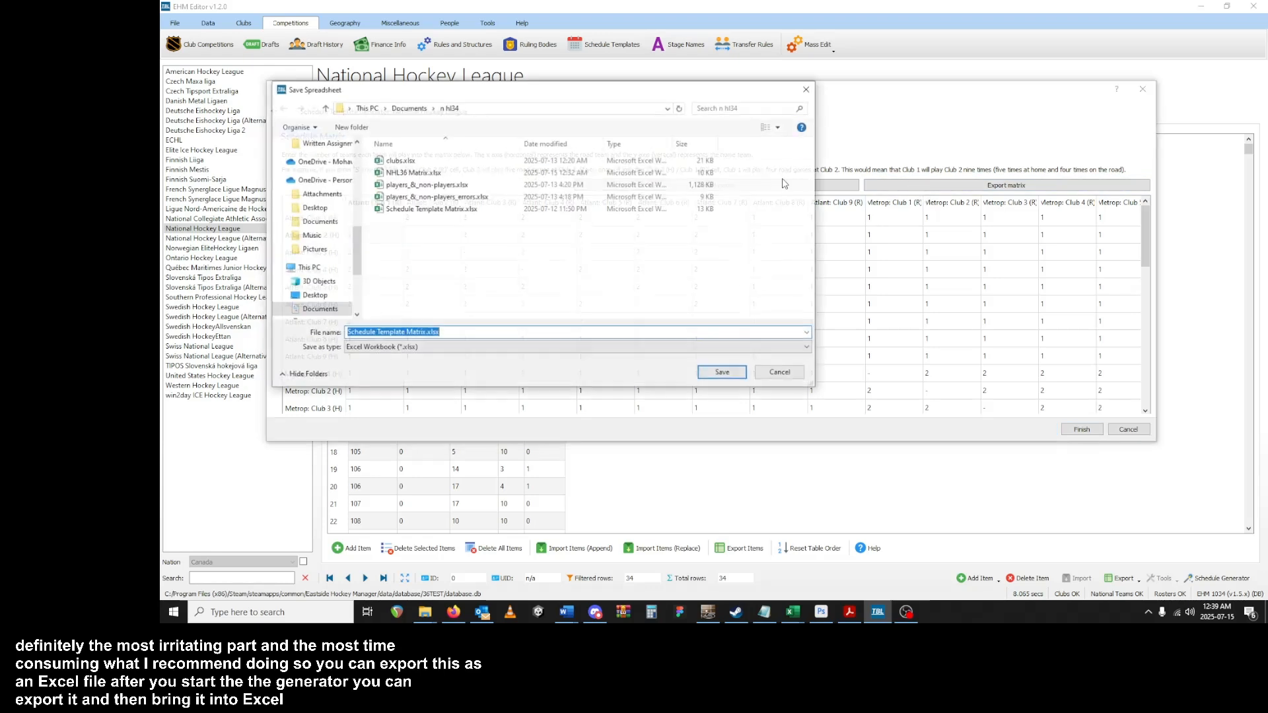
click(414, 172)
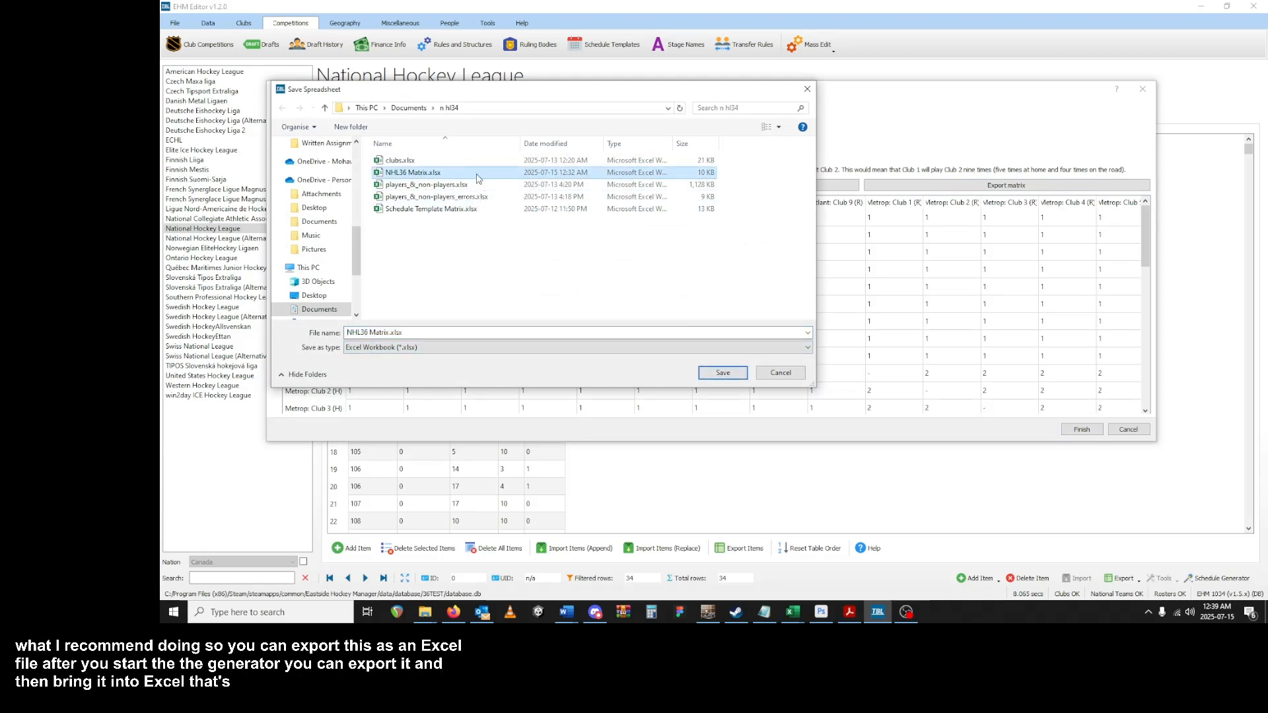
click(714, 373)
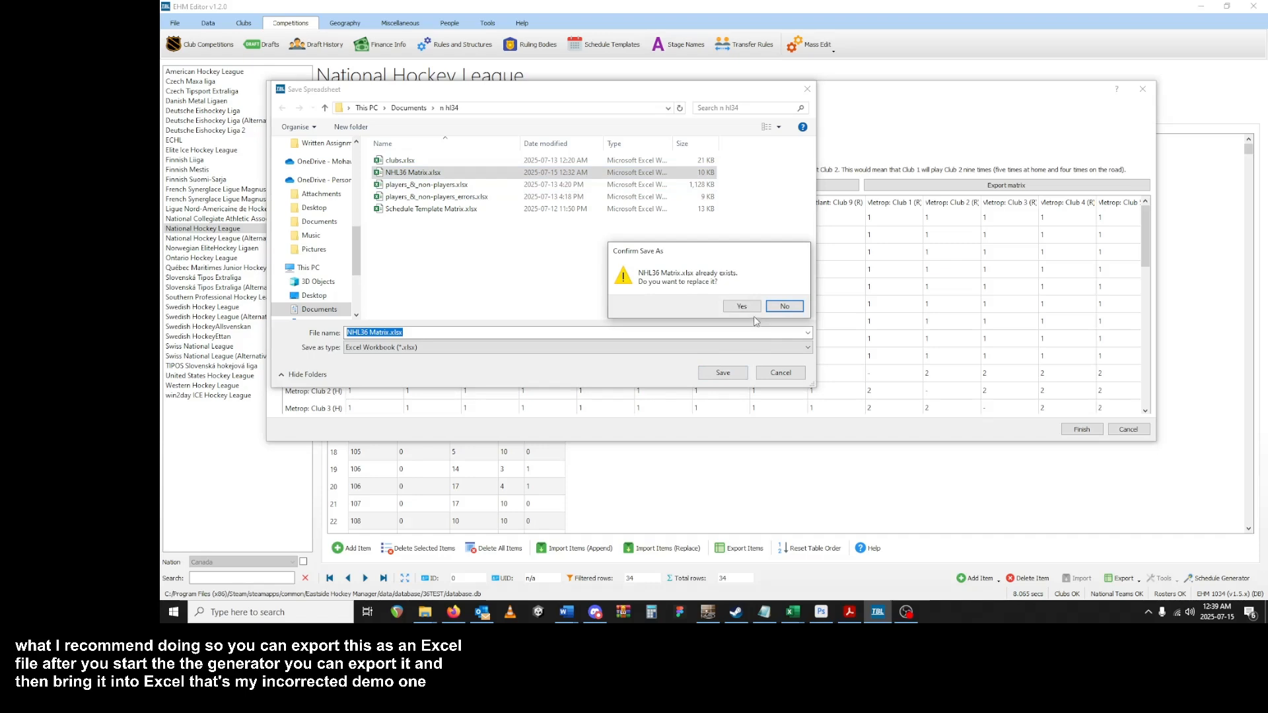
click(742, 307)
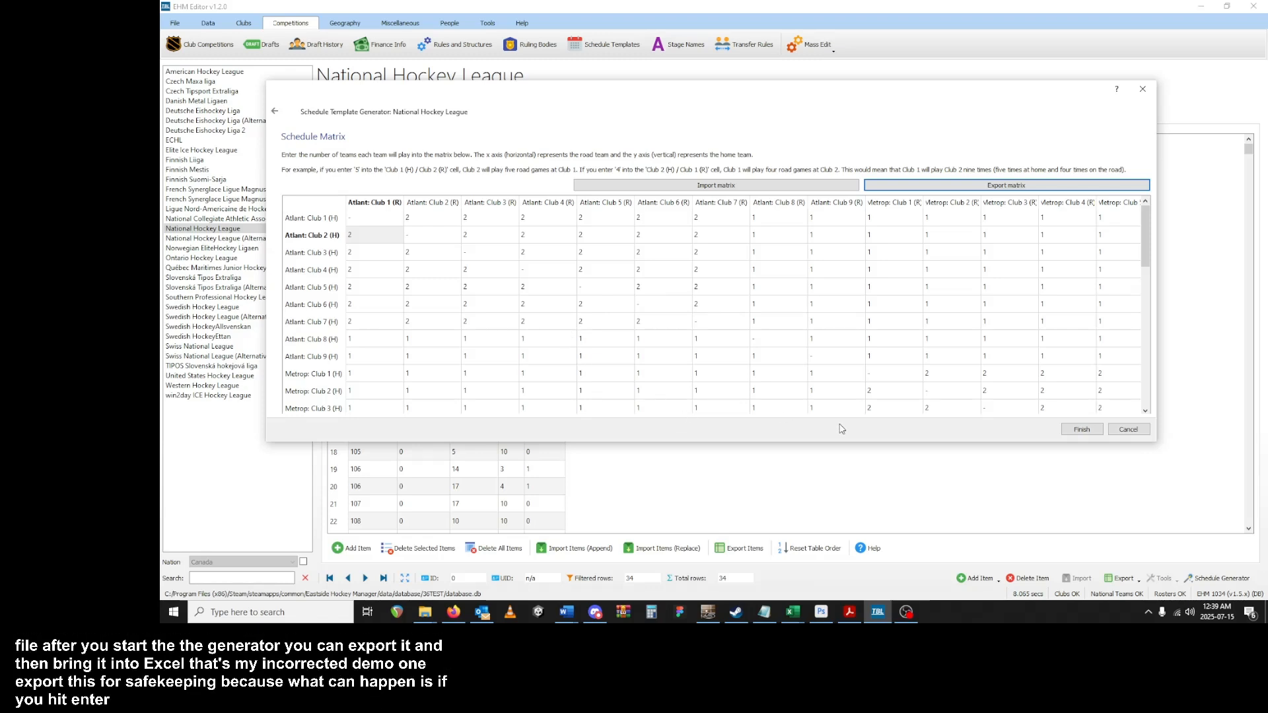
- Examine the home game counts of Atlantic Club 1 against every other club along its row of the schedule matrix
click(410, 223)
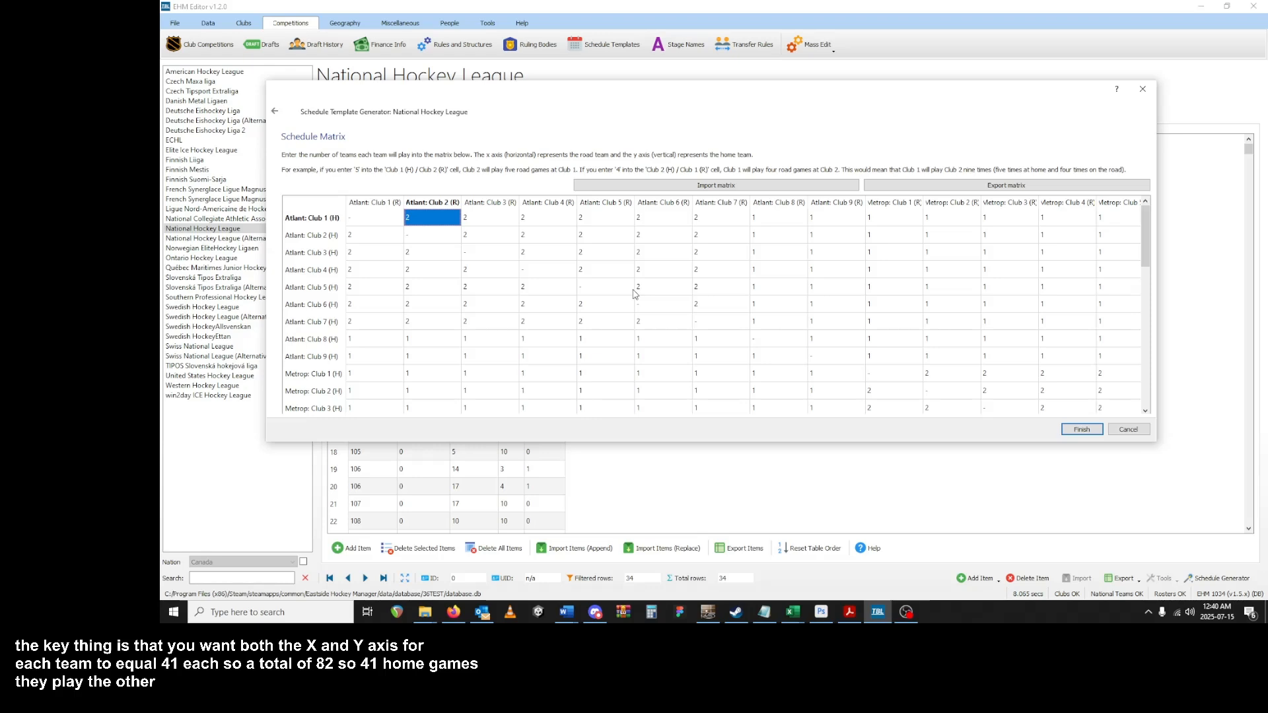
key(Right)
key(Right)
key(Right)
key(Right)
key(Right)
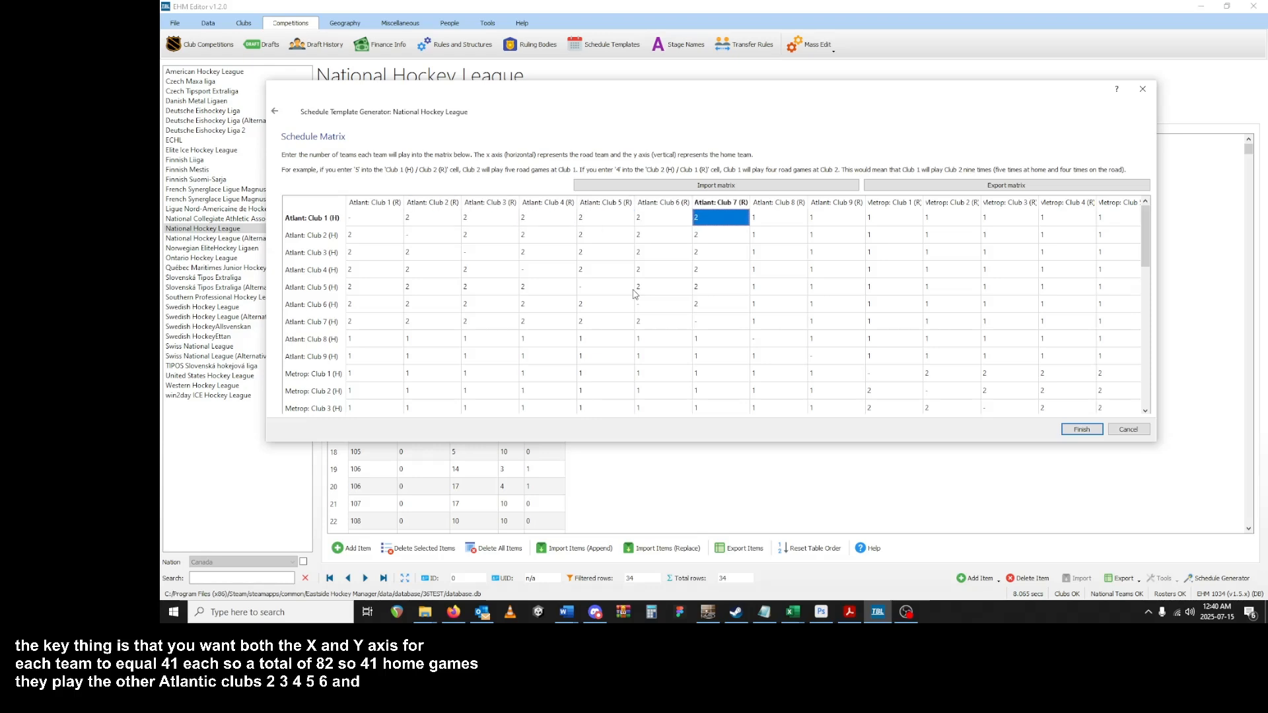
key(Right)
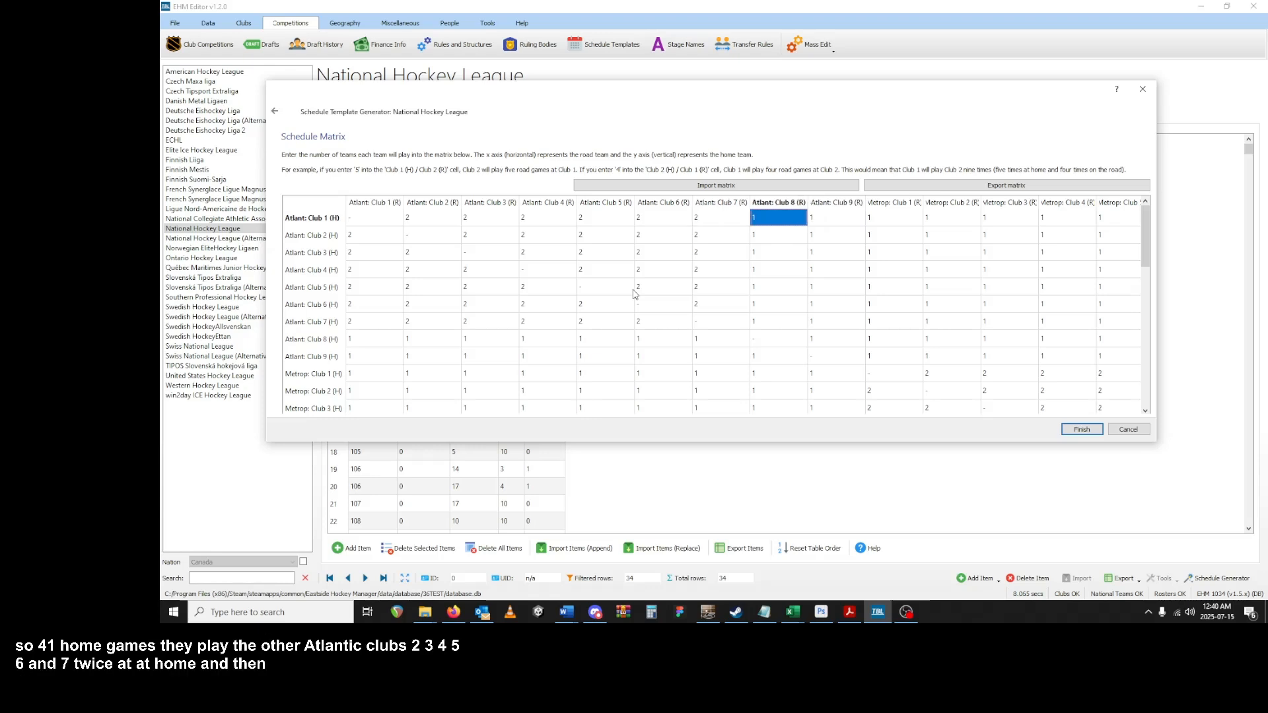
key(Left)
key(Left)
key(Left)
key(Left)
key(Left)
key(Left)
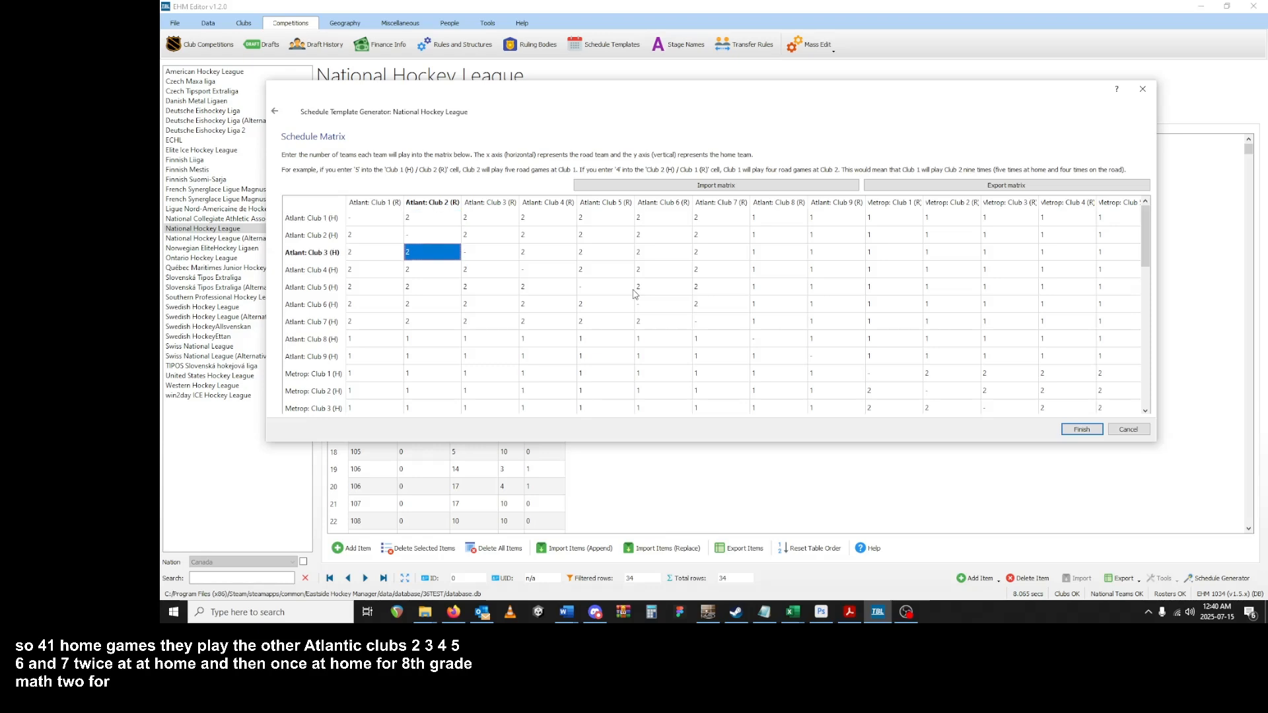
key(Right)
key(Right)
key(Right)
key(Right)
key(Right)
key(Right)
key(Right)
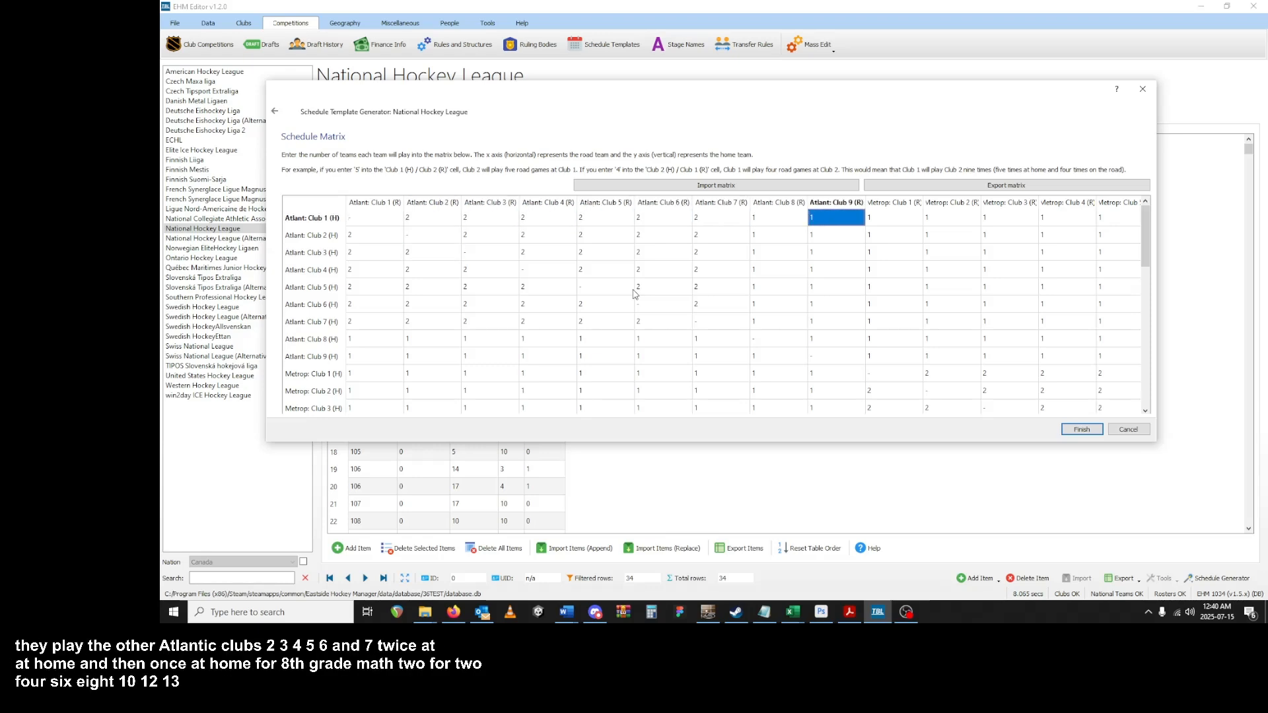
key(Right)
key(Right)
key(Right)
key(Right)
key(Right)
key(Right)
key(Right)
key(Right)
key(Right)
key(Right)
key(Right)
key(Right)
key(Right)
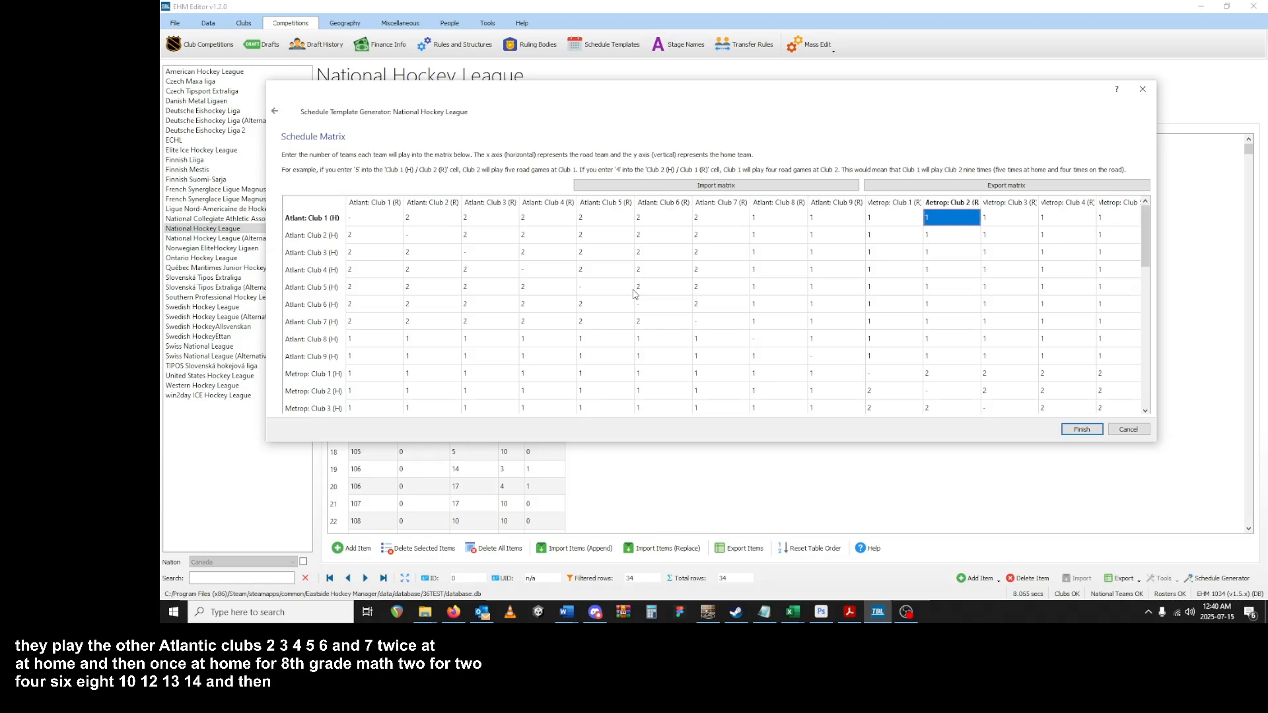
key(Right)
key(Right)
key(Right)
key(Right)
key(Right)
key(Right)
key(Right)
key(Right)
key(Right)
key(Right)
key(Right)
key(Right)
key(Right)
key(Right)
key(Left)
key(Left)
key(Left)
key(Left)
key(Left)
key(Left)
key(Left)
key(Left)
key(Left)
key(Left)
key(Left)
key(Left)
key(Left)
key(Left)
key(Left)
key(Left)
key(Left)
key(Left)
key(Left)
key(Left)
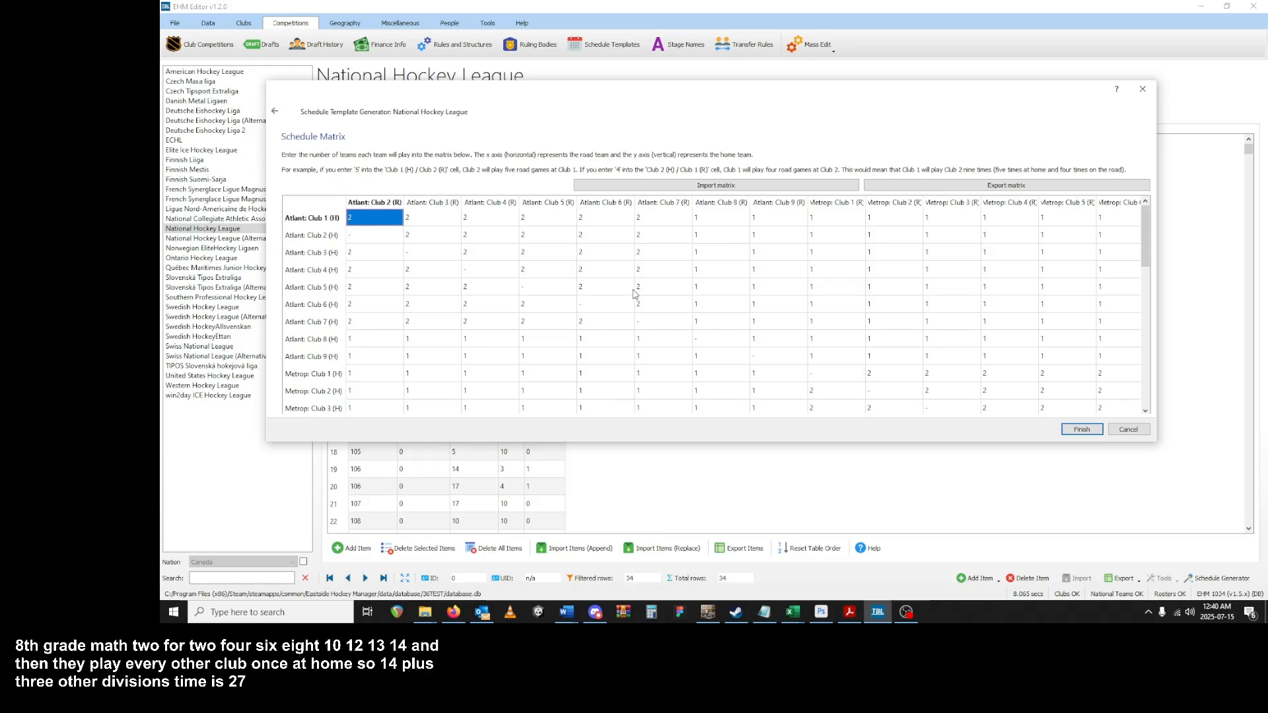
key(Tab)
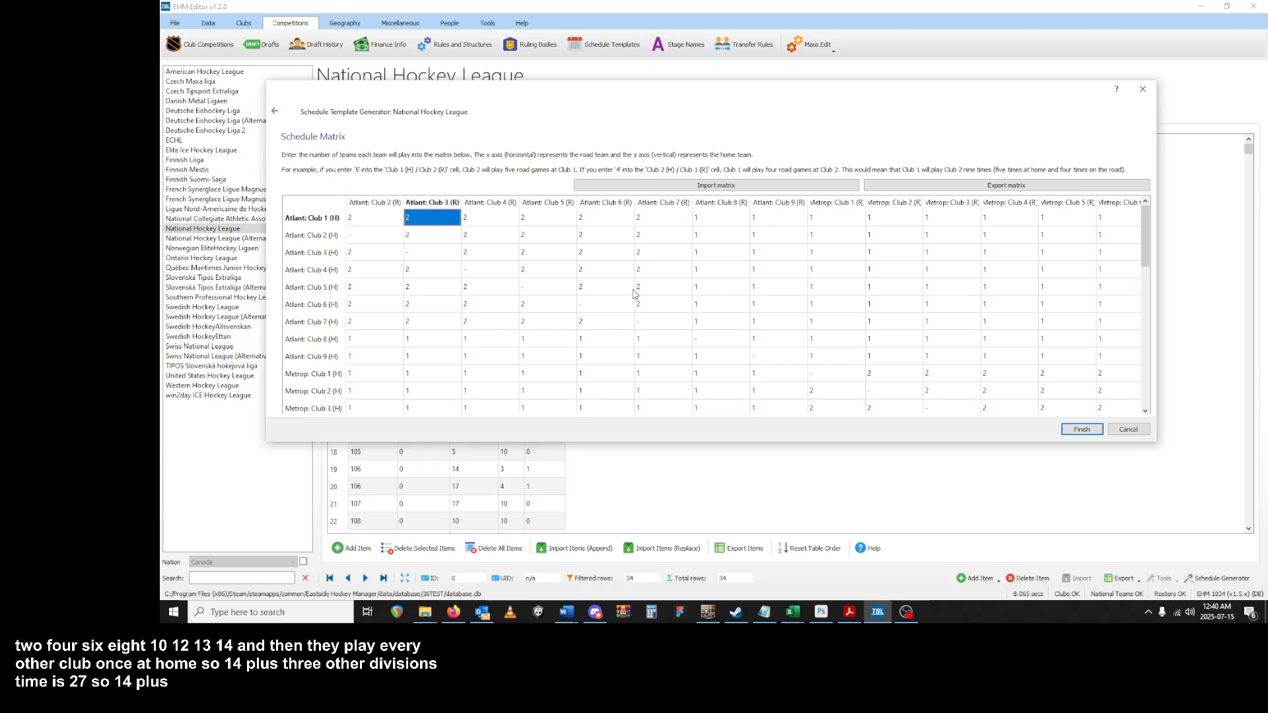
- Examine the road game counts of Atlantic Club 2 down its column of the schedule matrix
key(Left)
key(Down)
key(Down)
key(Down)
key(Down)
key(Down)
key(Down)
key(Down)
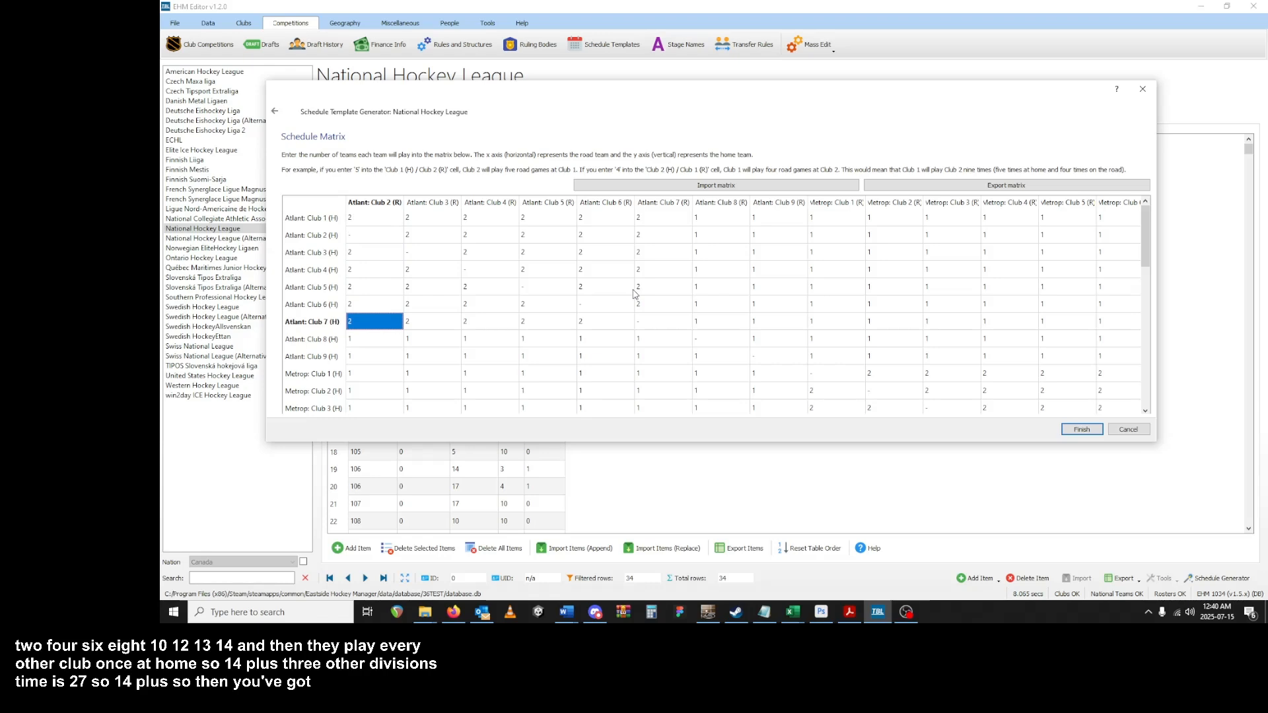
key(Down)
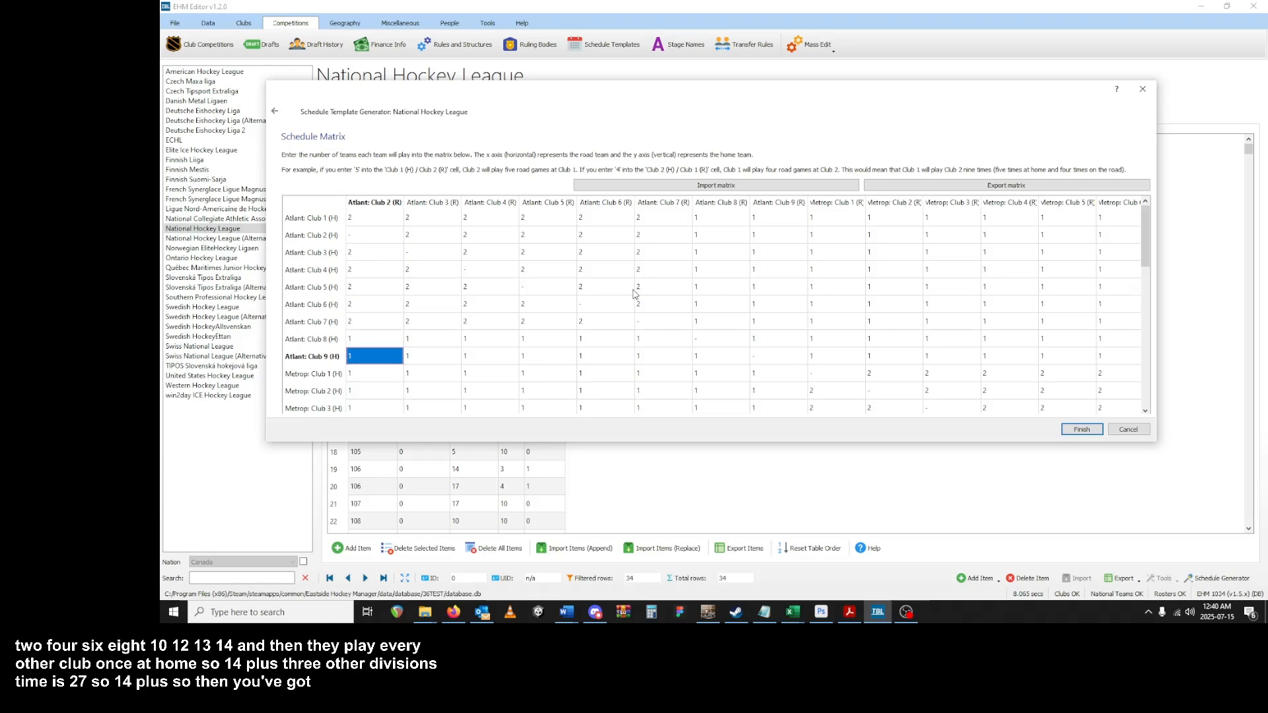
scroll(634, 295, down, 8)
scroll(634, 295, up, 8)
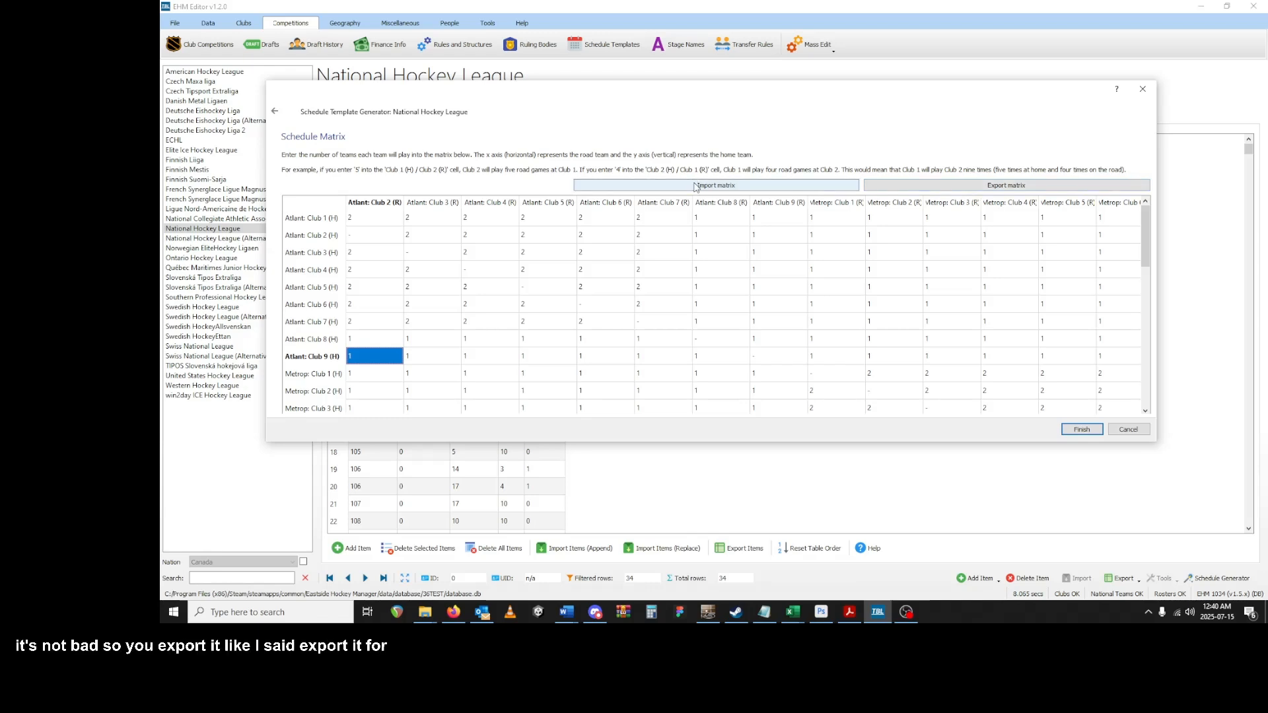
- Generate the National Hockey League schedule from the matrix and check the resulting schedule list and number of games
click(1073, 431)
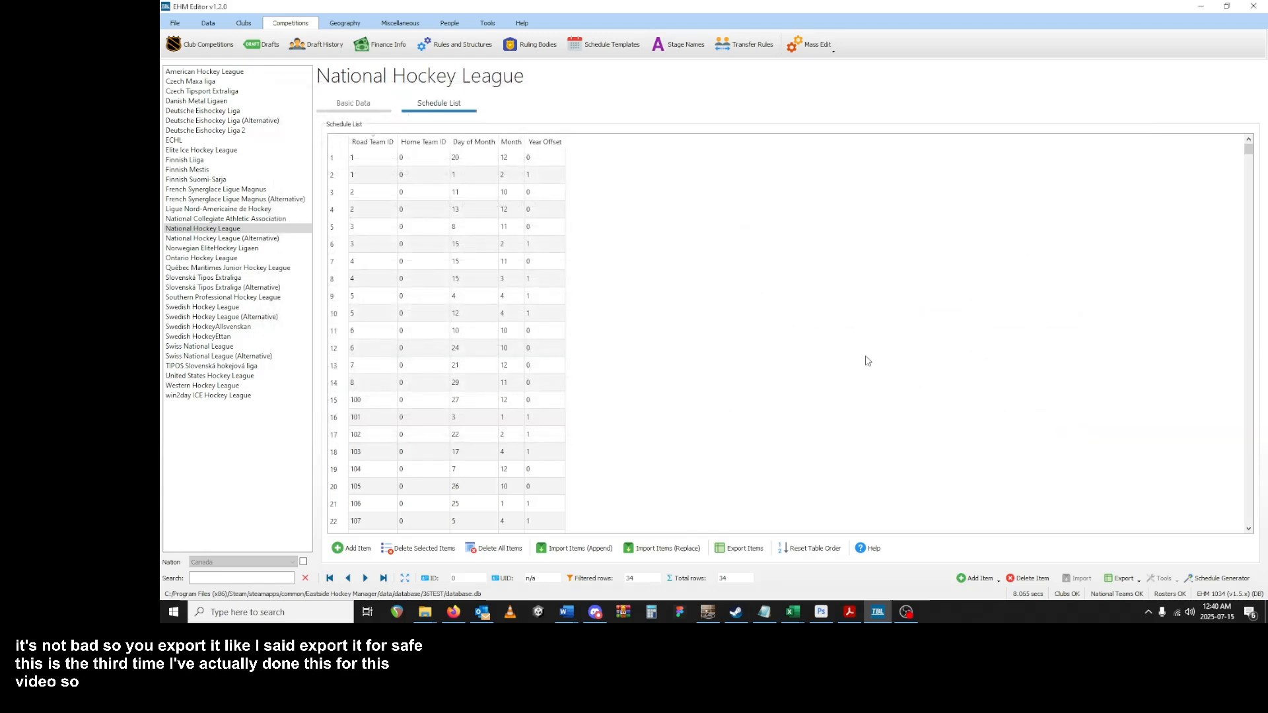
drag(1247, 154, 1261, 323)
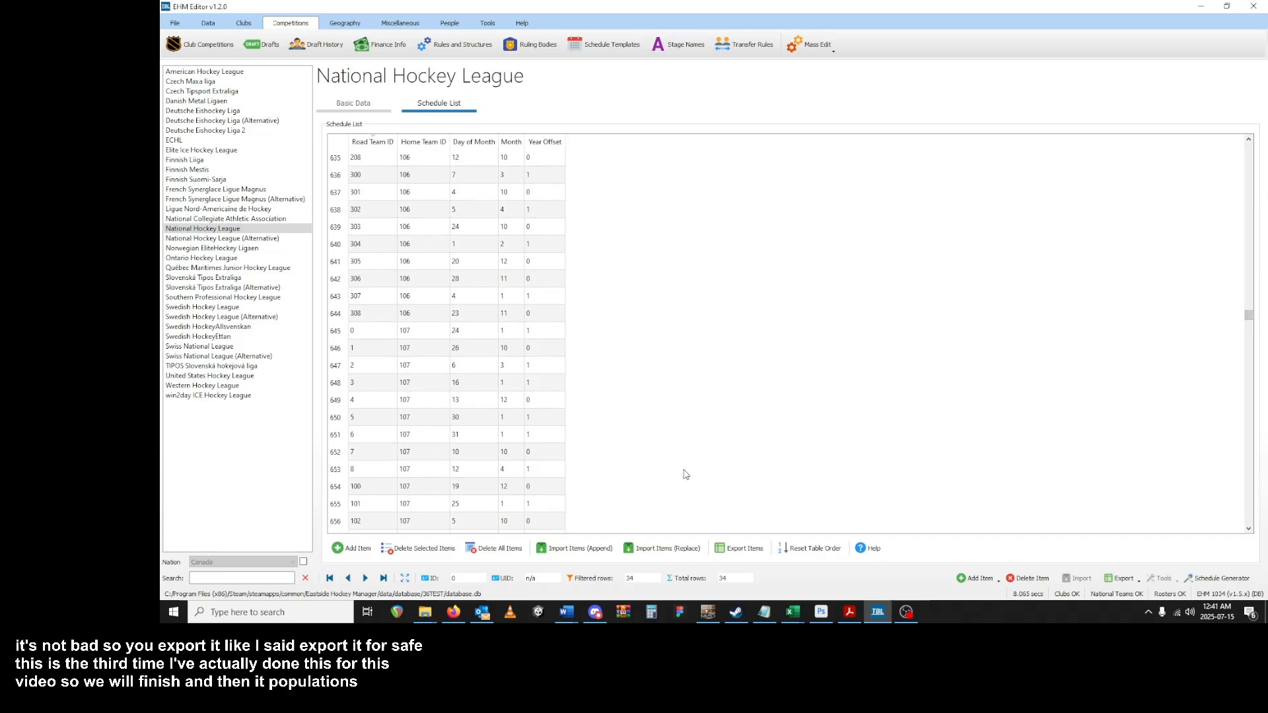
scroll(680, 470, down, 19)
drag(1249, 333, 1206, 148)
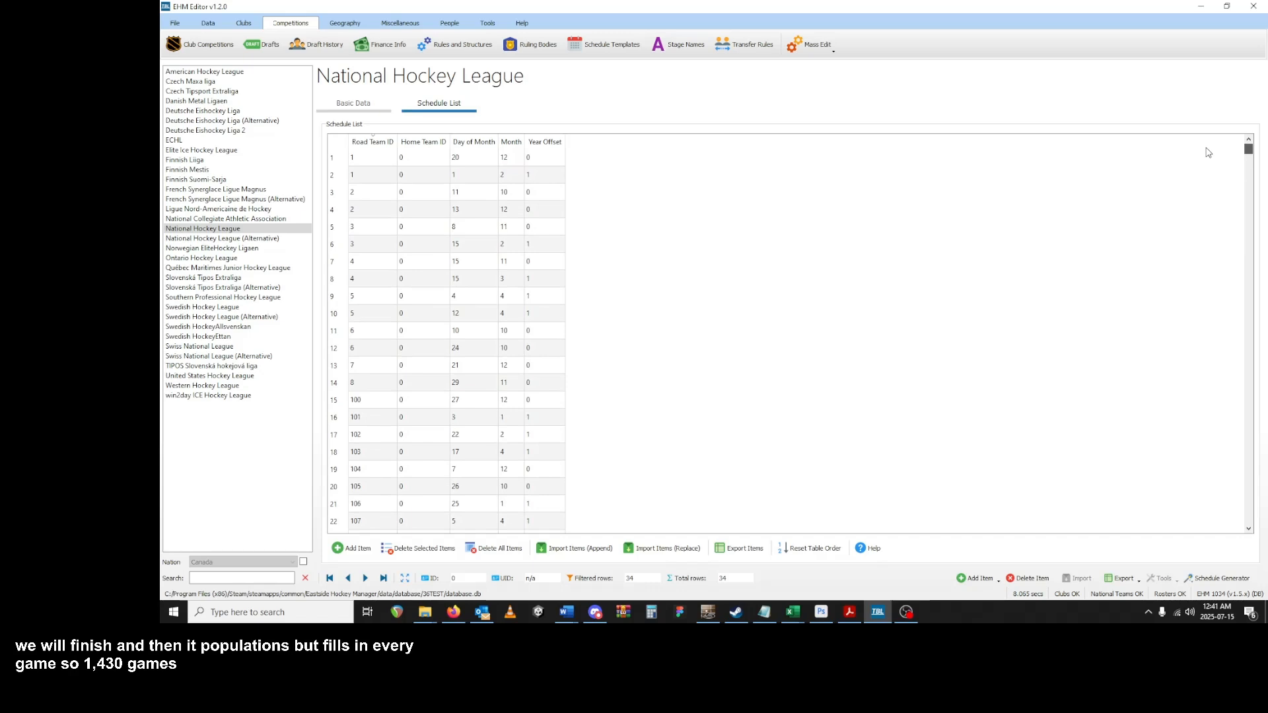
click(384, 111)
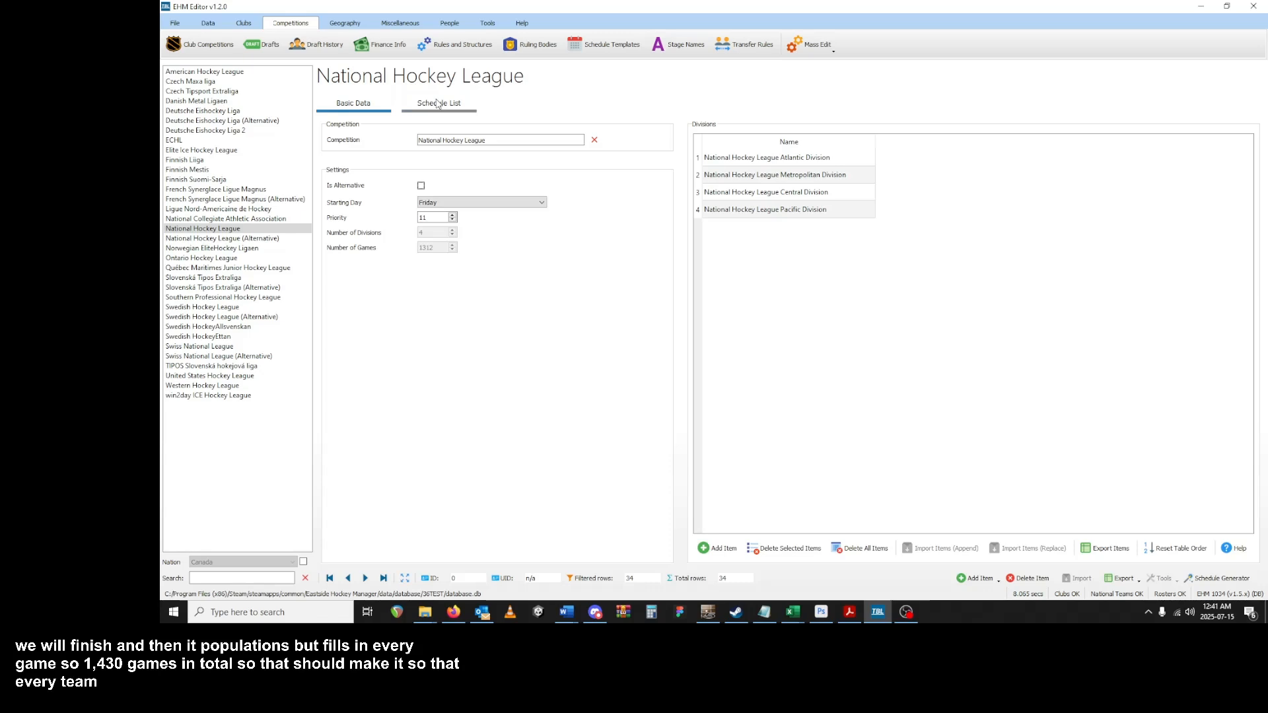
- Open the National Hockey League's transfer rules and review its contracted player limit and salary cap
click(659, 53)
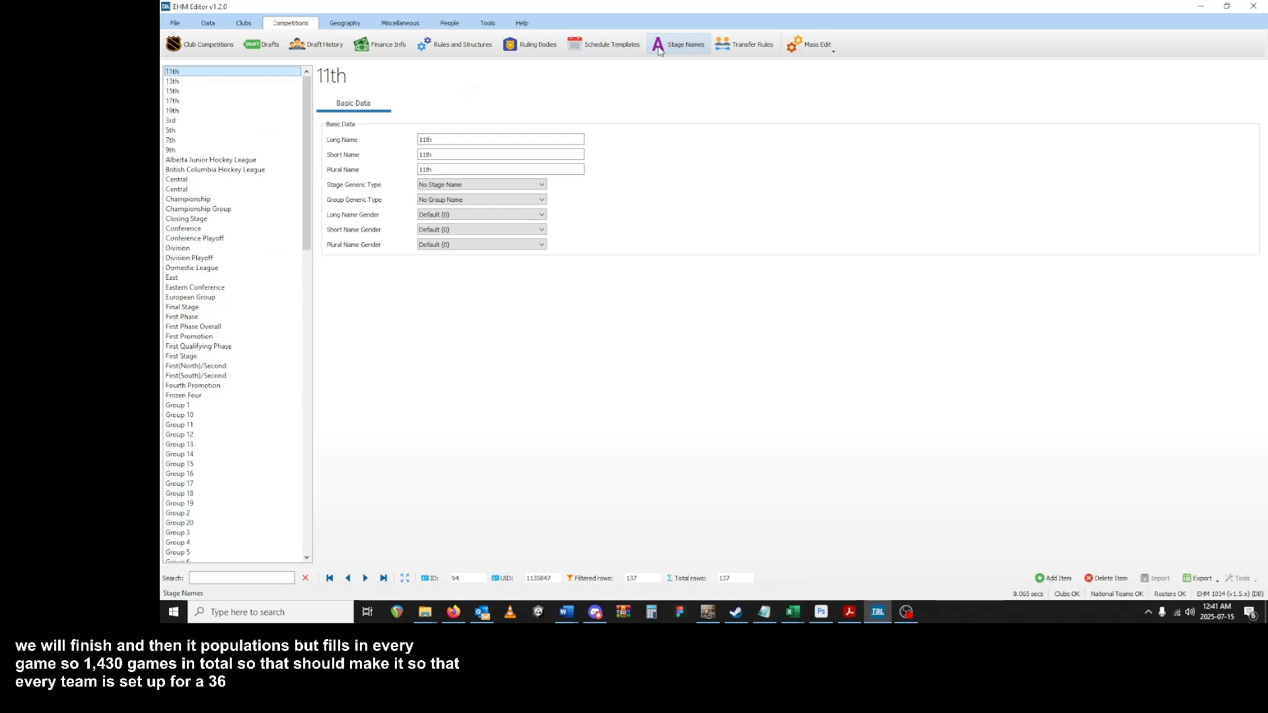
click(751, 48)
scroll(257, 357, down, 20)
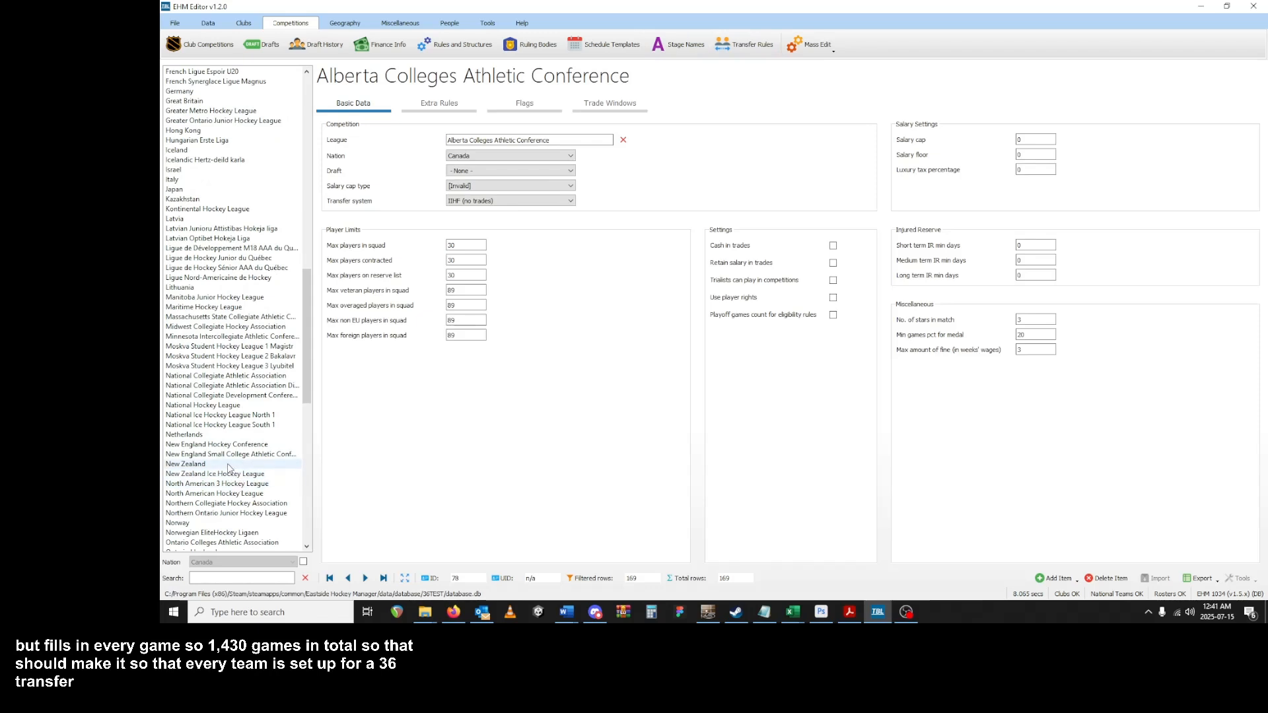
click(215, 406)
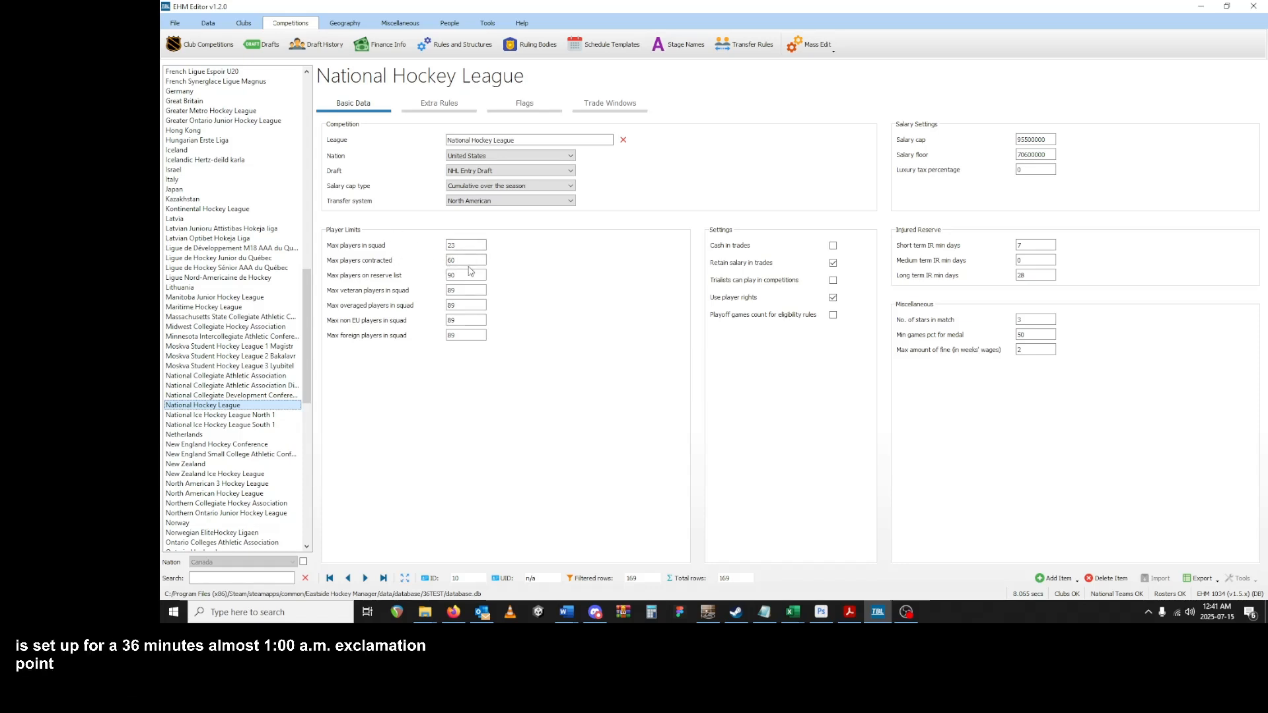
drag(463, 262, 425, 259)
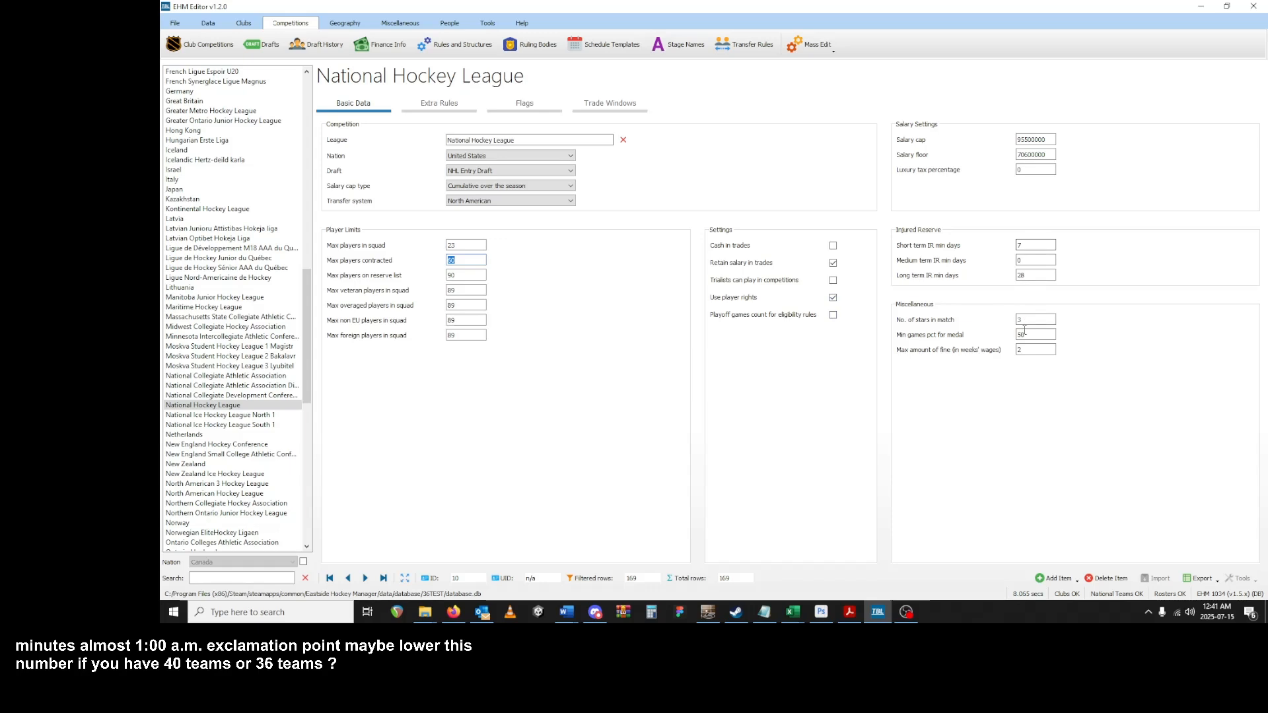
drag(1050, 139, 982, 141)
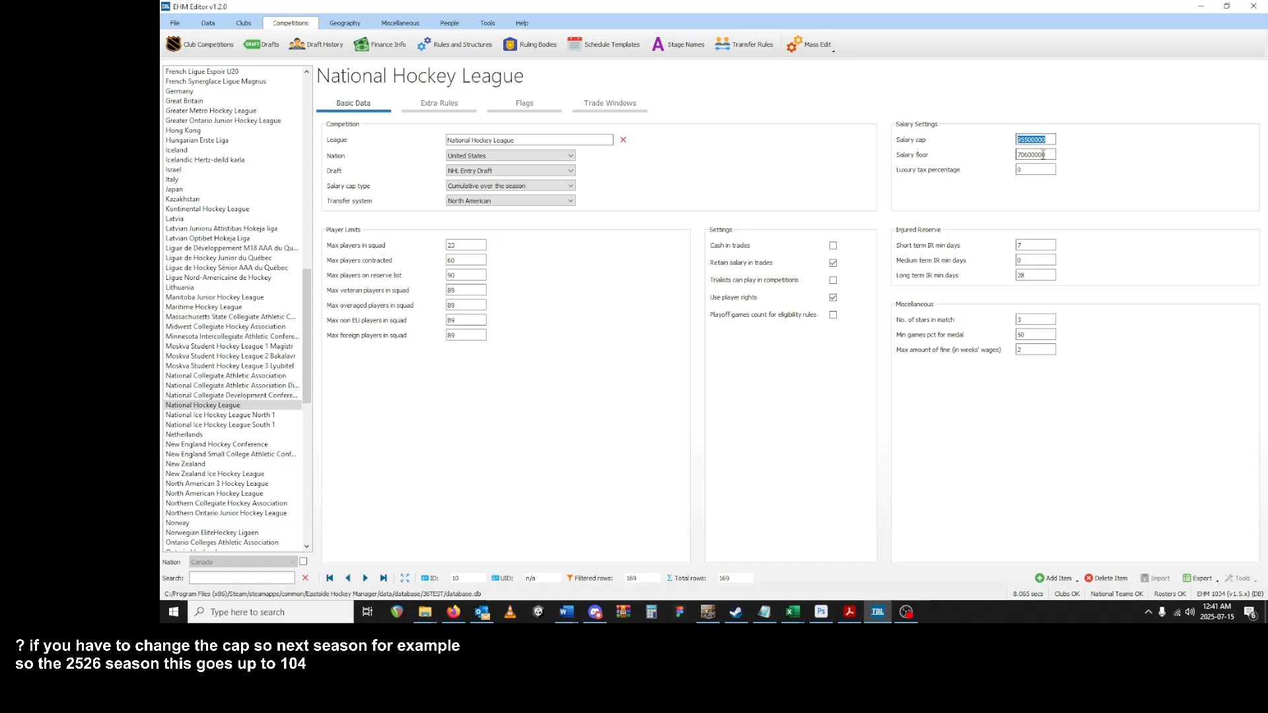
- Review the National Hockey League's salary cap and salary floor against the offer sheet compensation limits in its extra transfer rules
key(Tab)
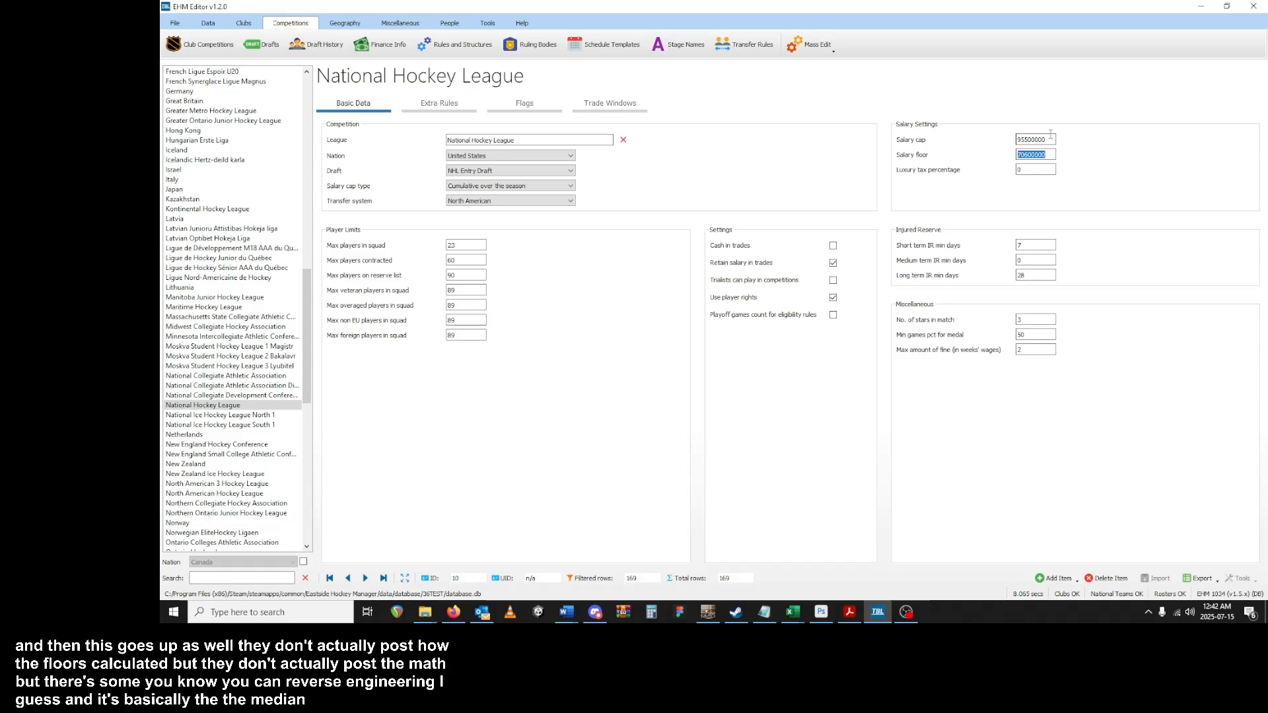
click(1051, 136)
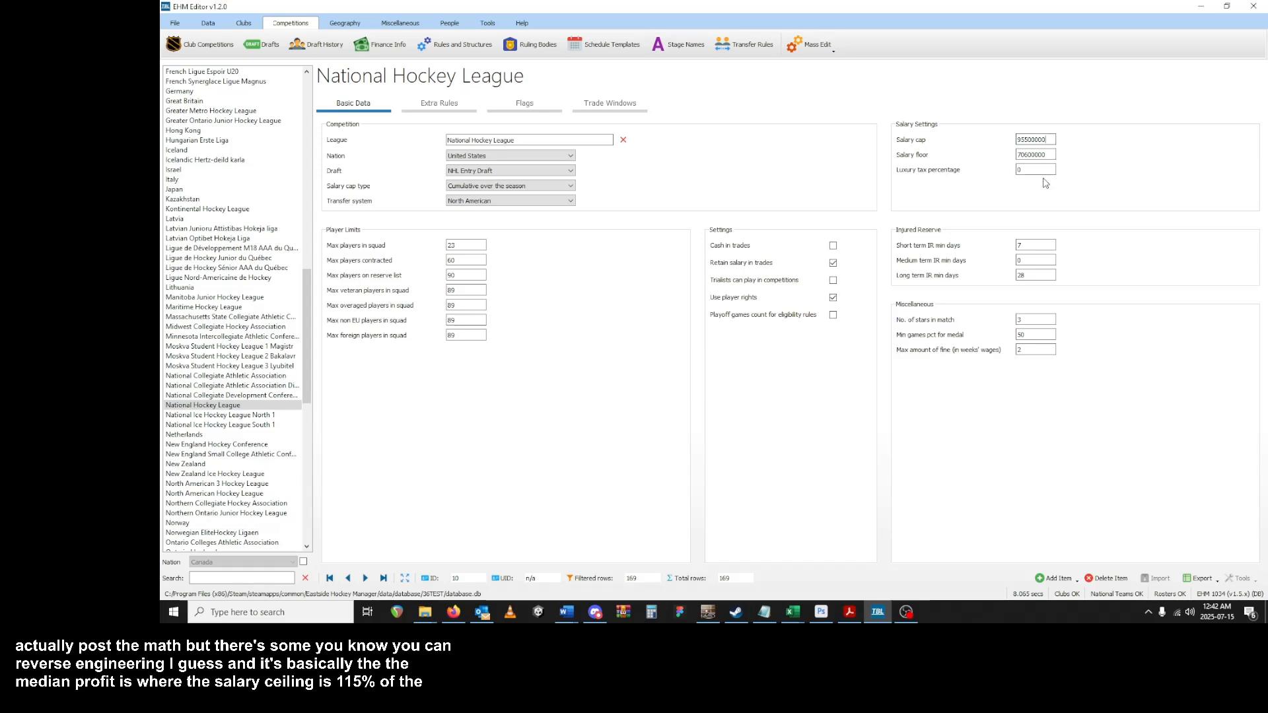
double_click(1049, 154)
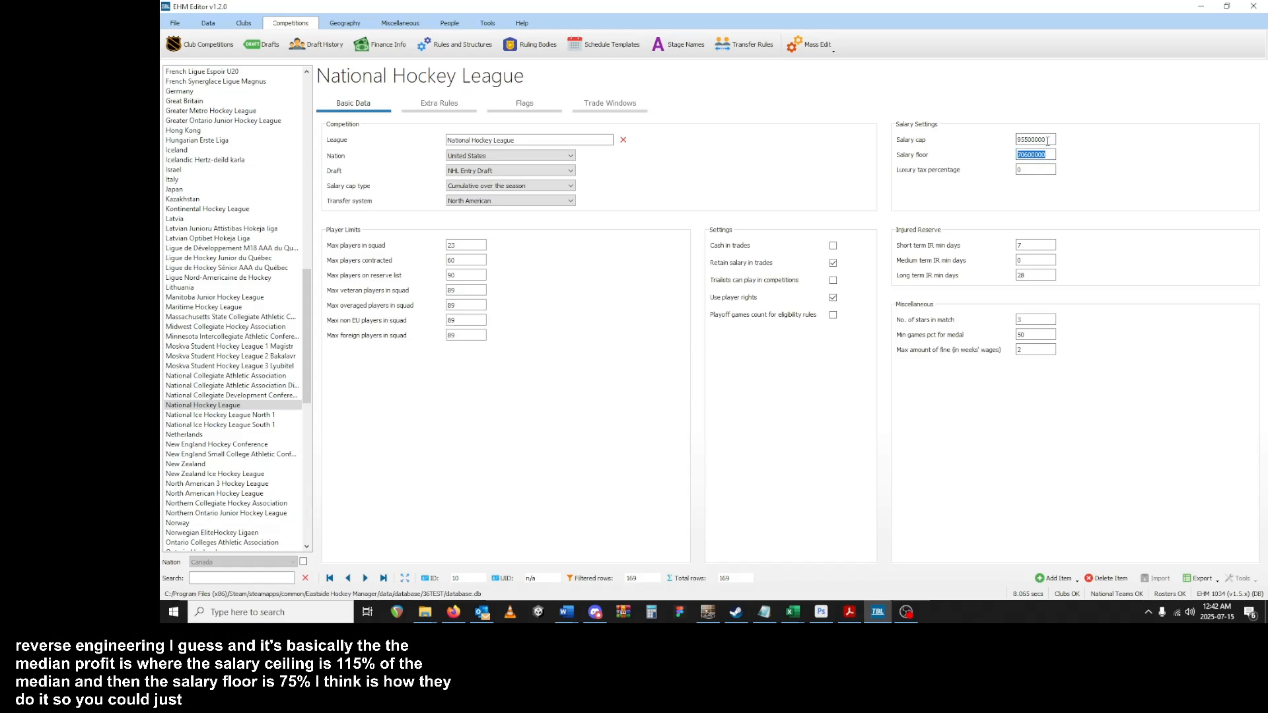
click(440, 103)
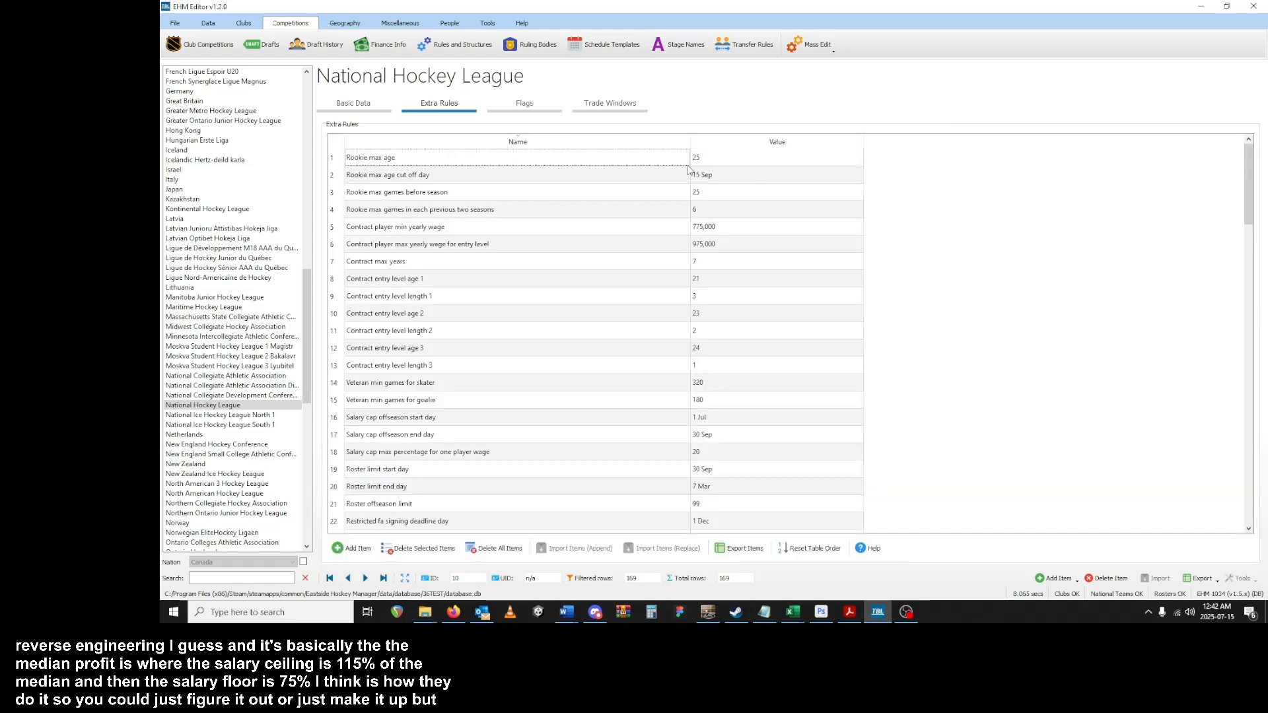
scroll(797, 388, down, 9)
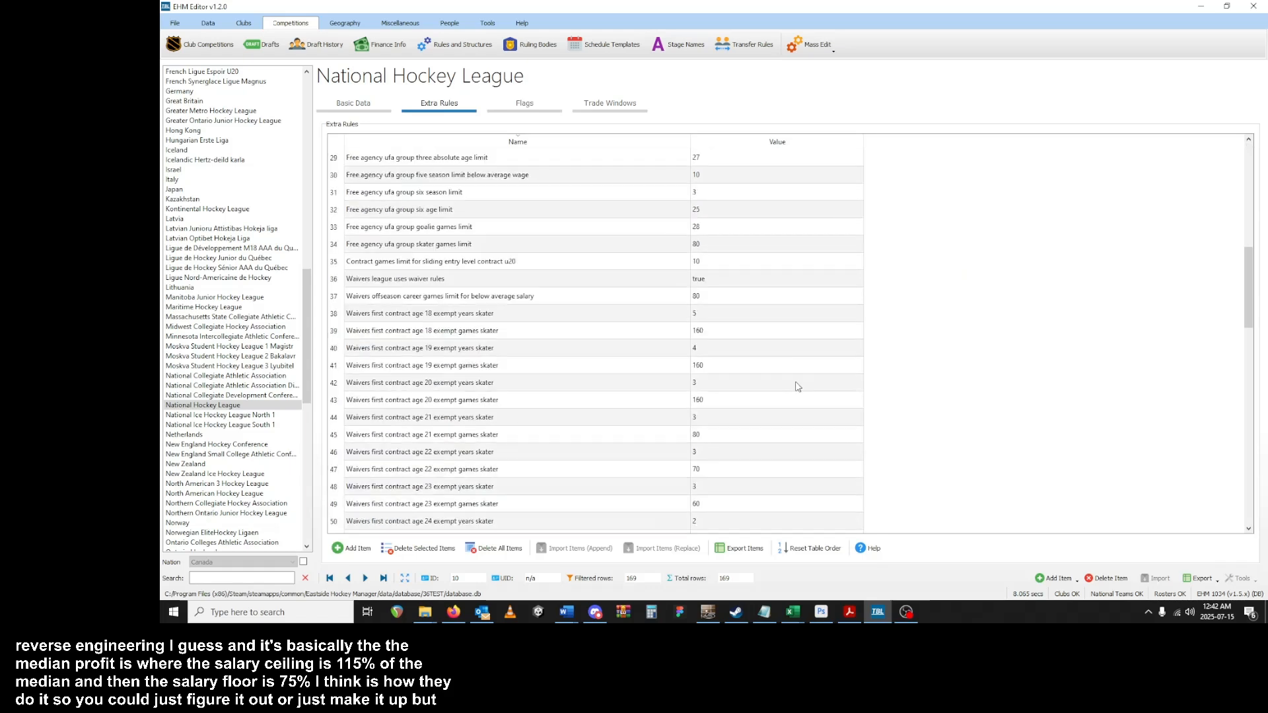
scroll(797, 387, down, 14)
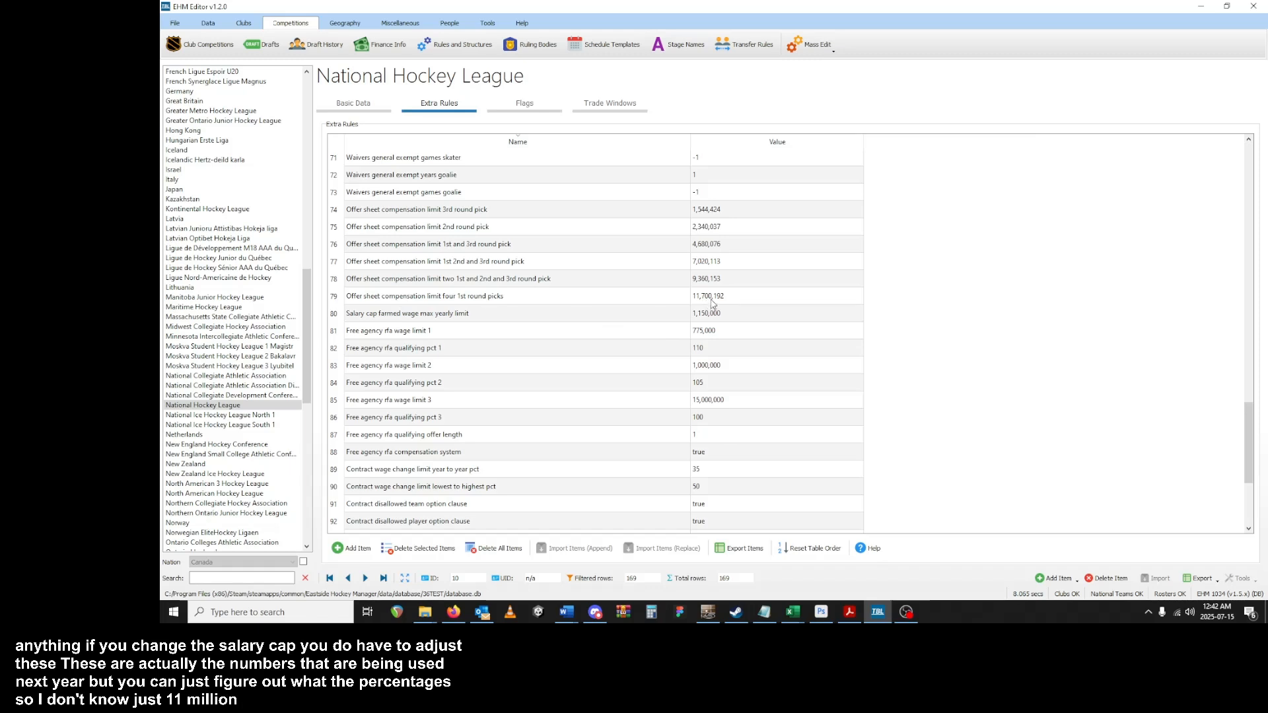
click(353, 103)
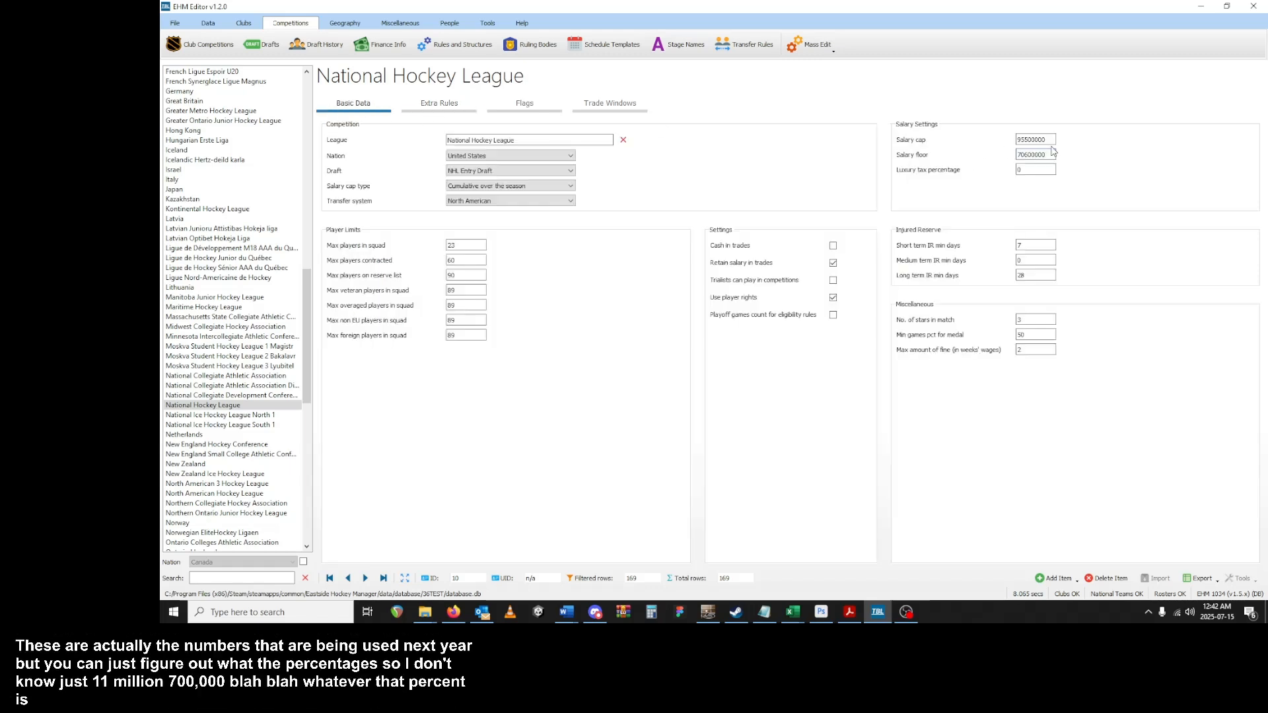
click(439, 103)
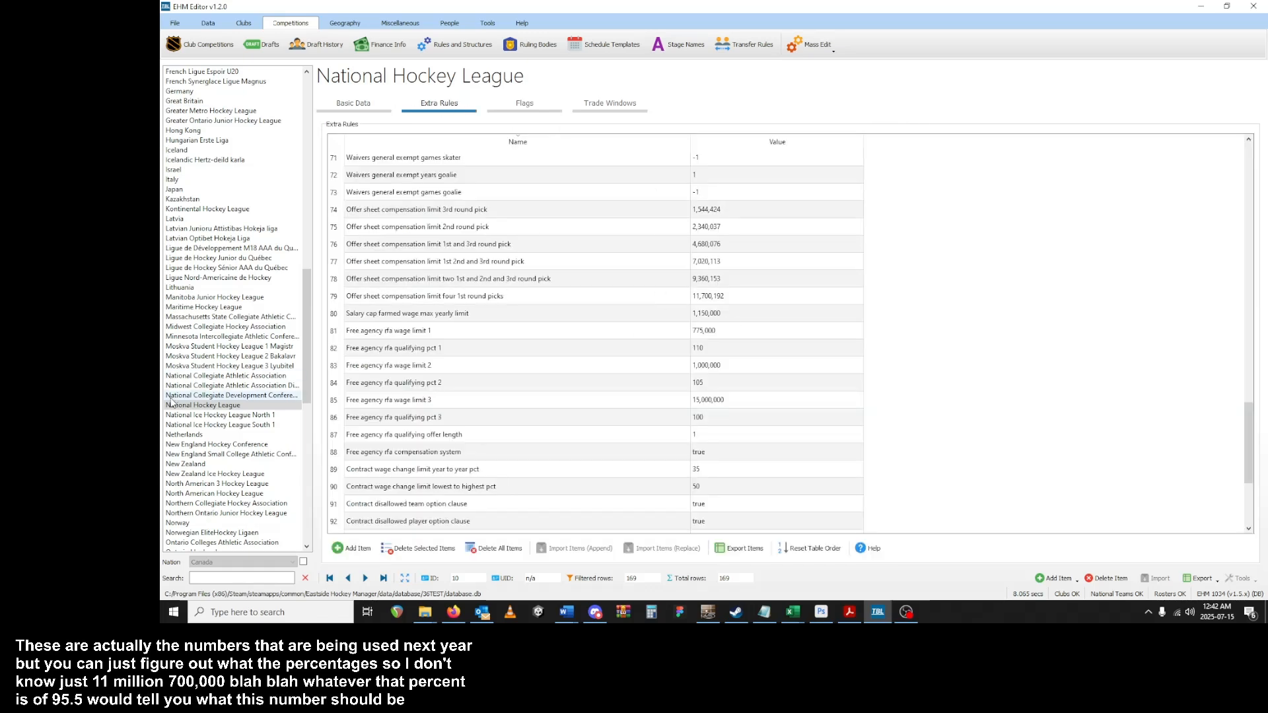
- Look over the flags and trade windows in the National Hockey League's transfer rules and return to the basic data
click(548, 107)
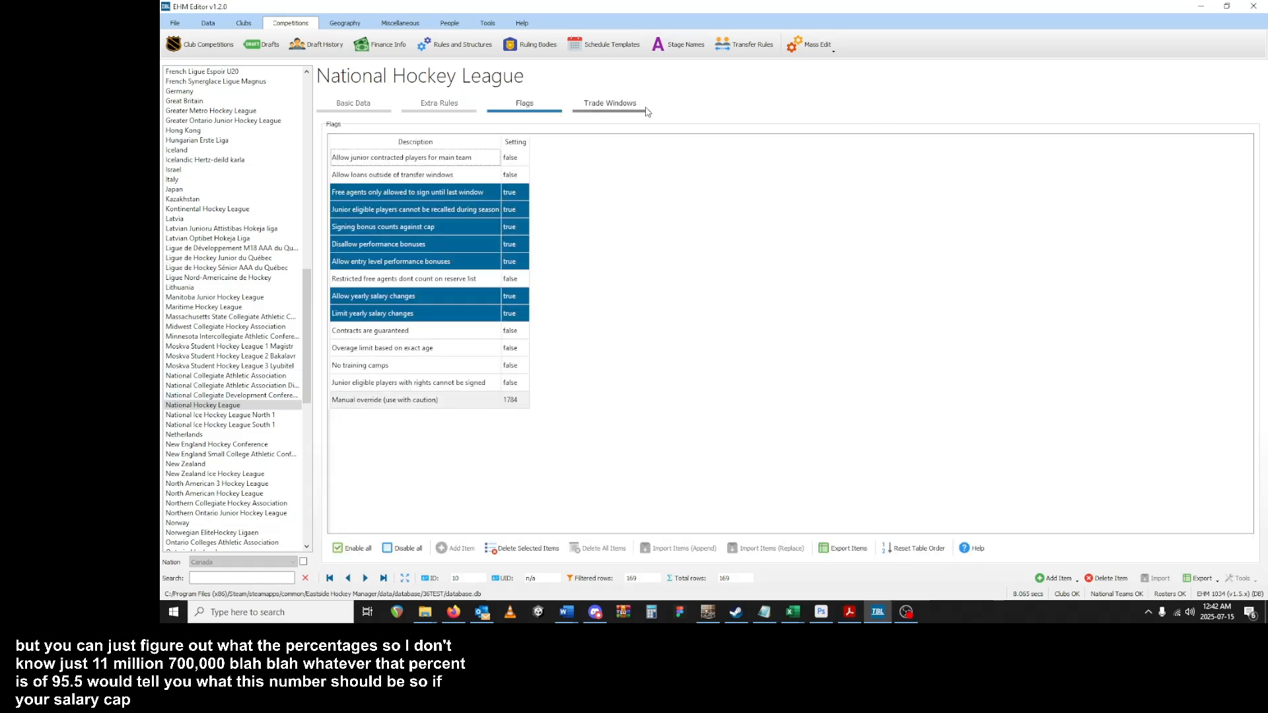
click(637, 107)
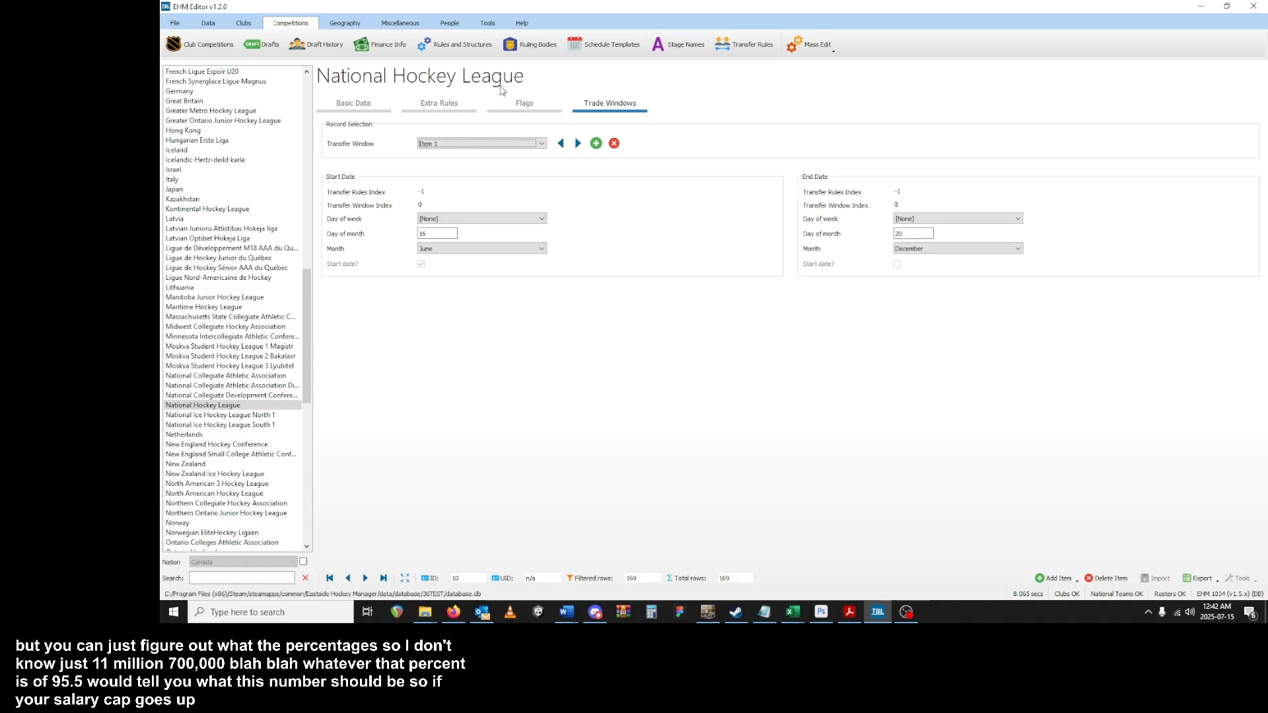
click(349, 108)
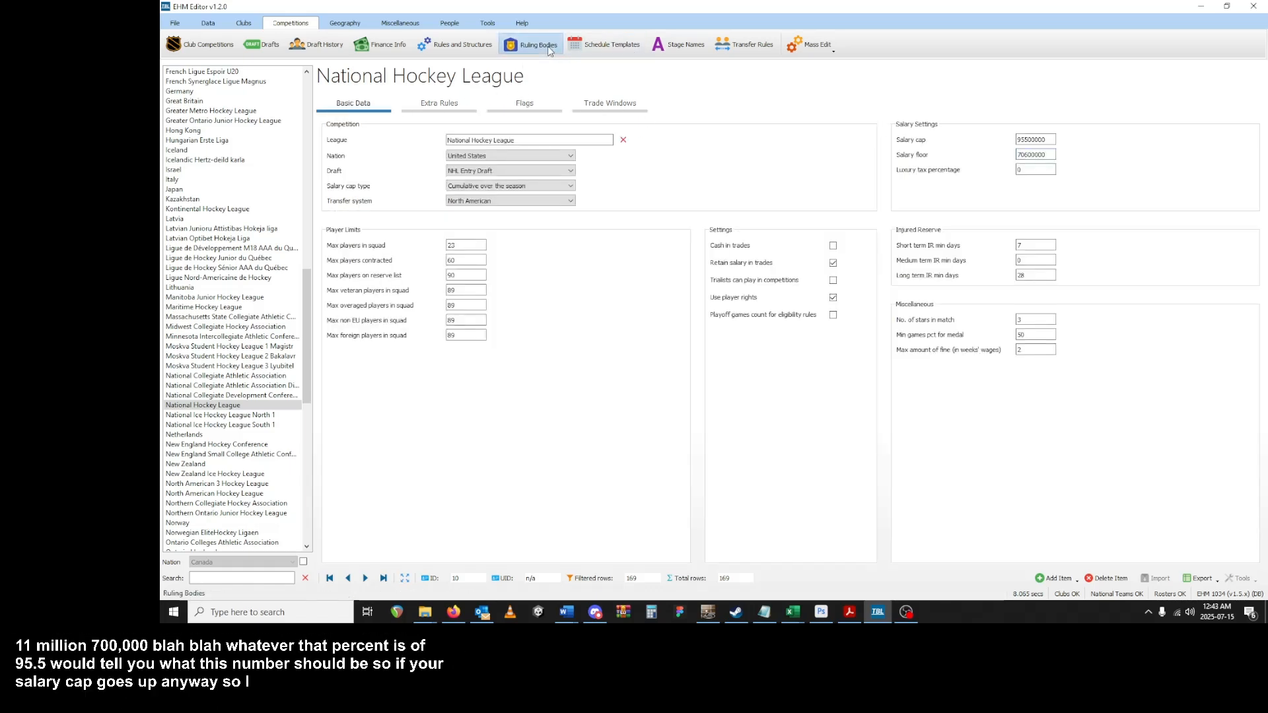
- Open the National Hockey League's rules and structures and review its number of teams, flags and maximum league games
click(455, 45)
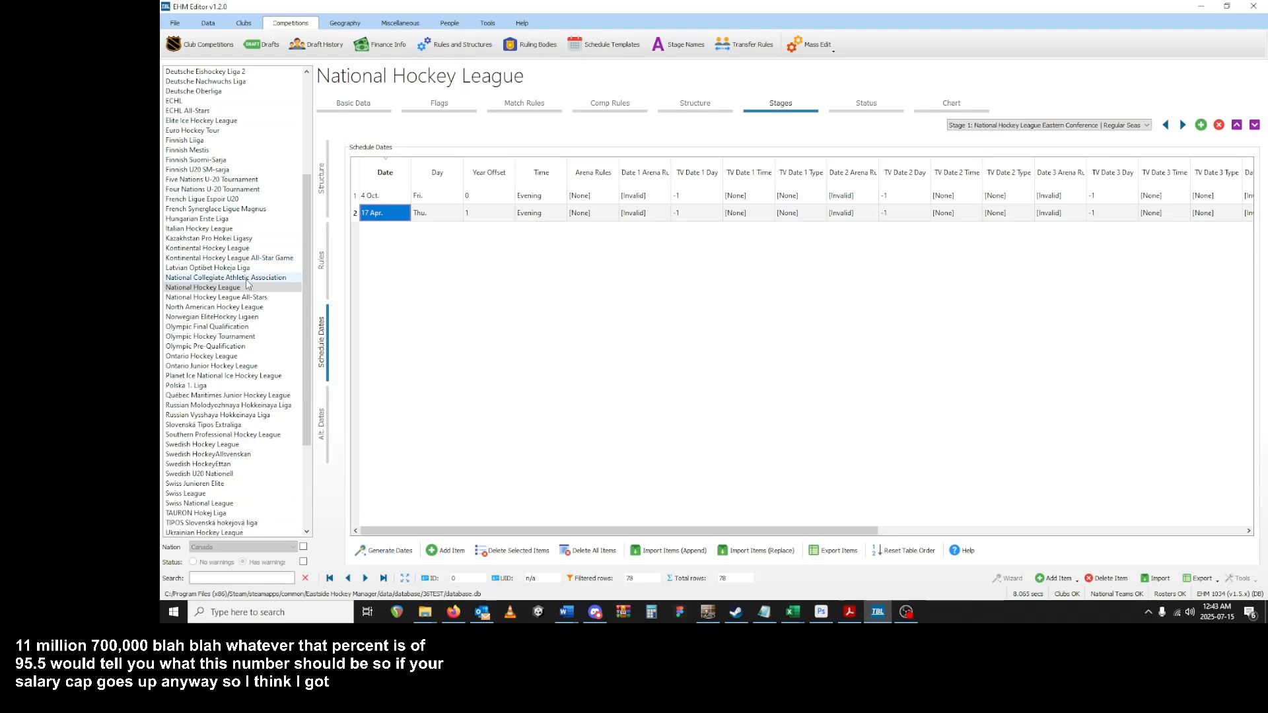
click(239, 289)
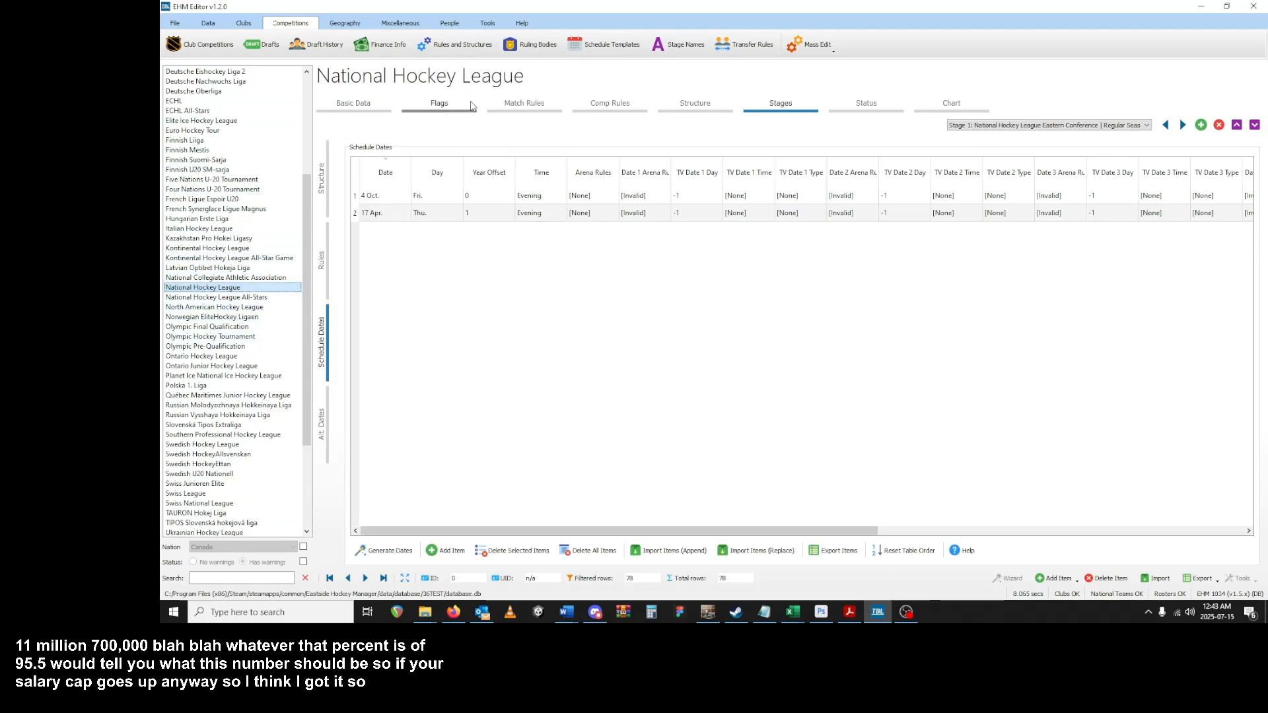
click(374, 104)
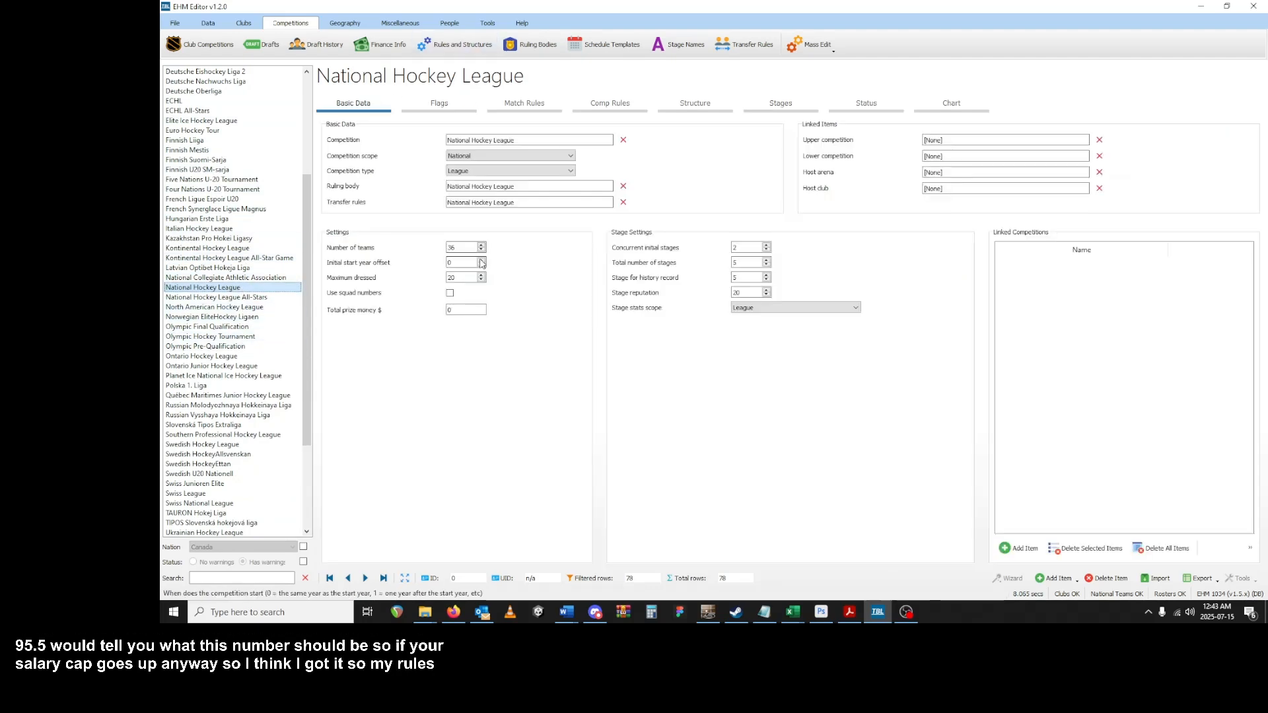
click(440, 104)
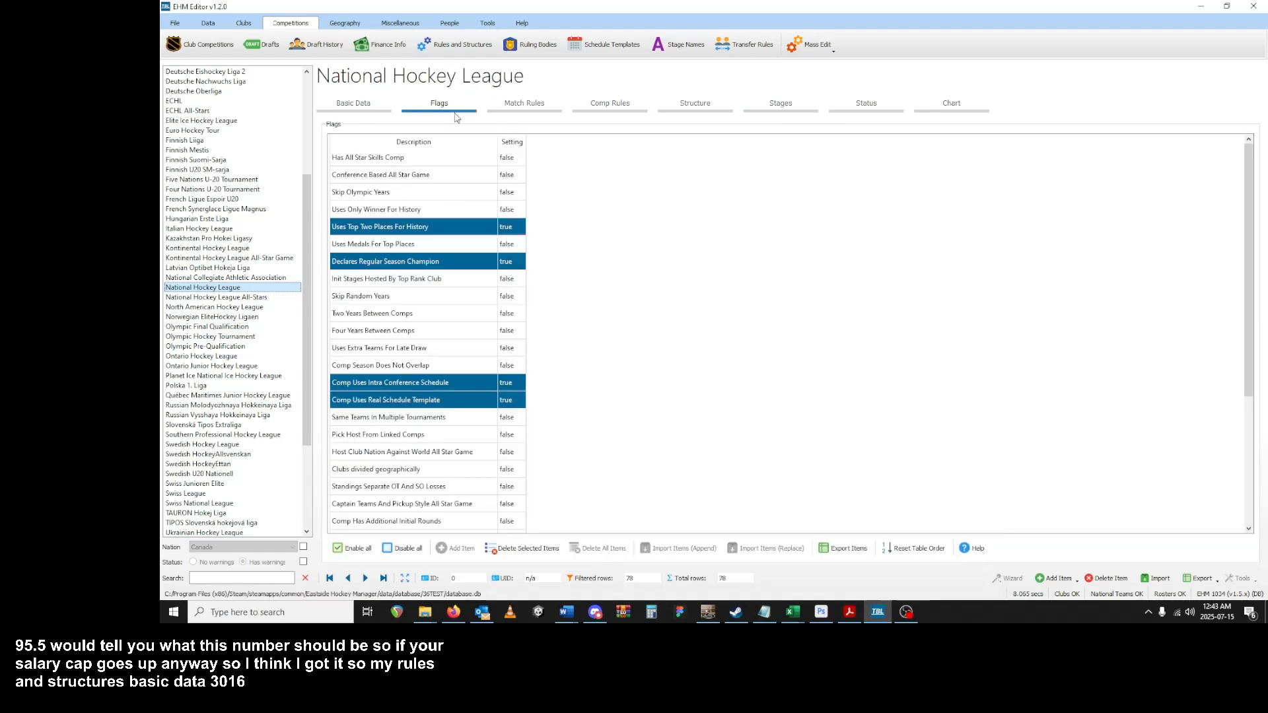
click(609, 106)
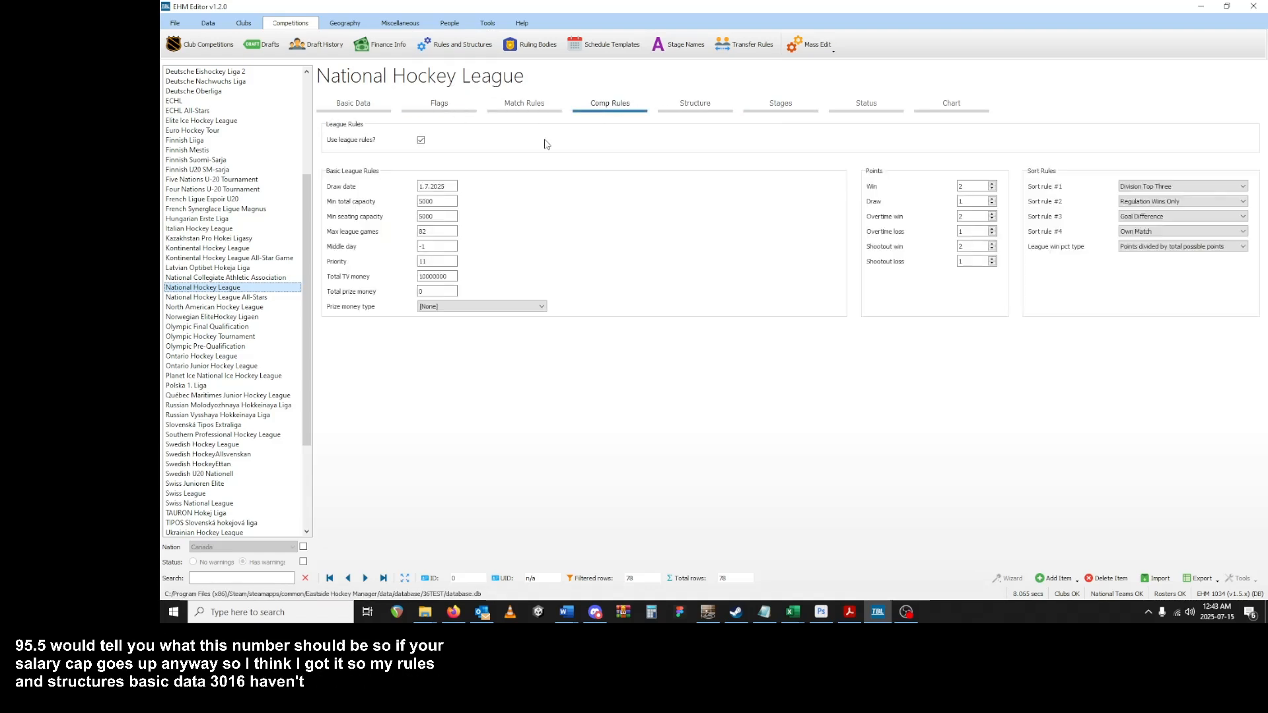
click(438, 231)
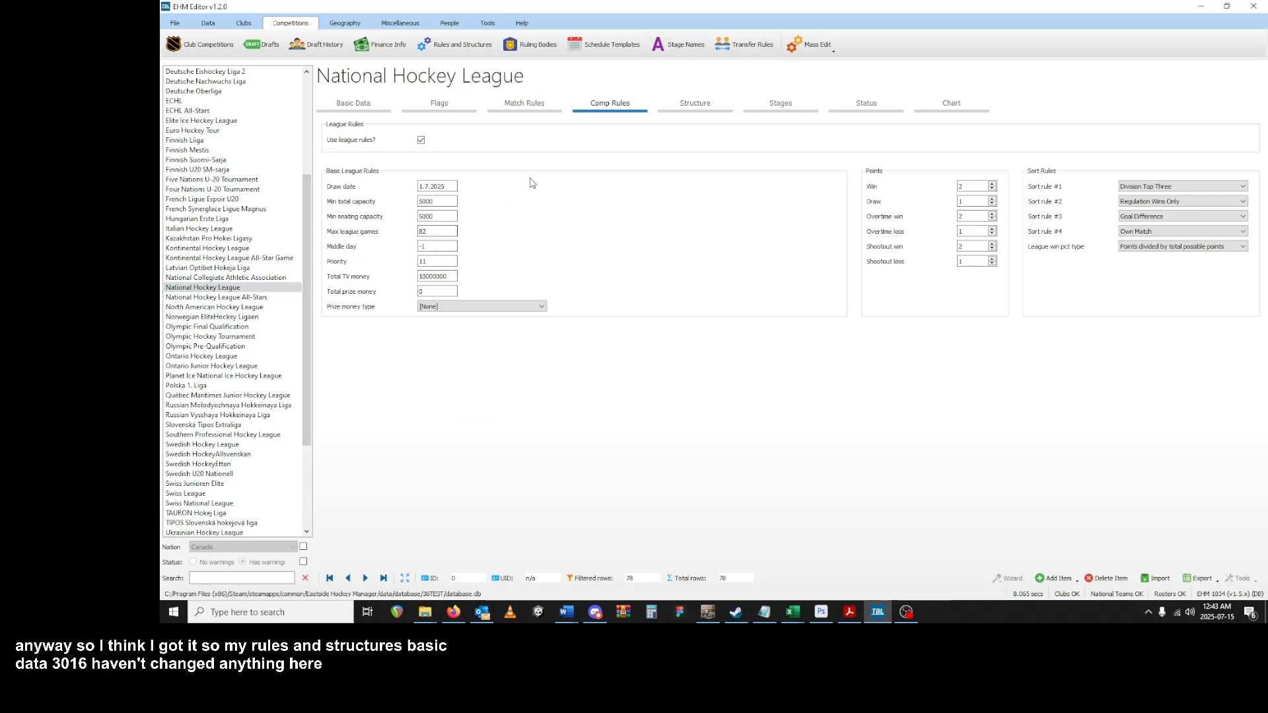
- Check the Eastern Conference's structure and the clubs listed in its Atlantic and Metropolitan divisions
click(692, 102)
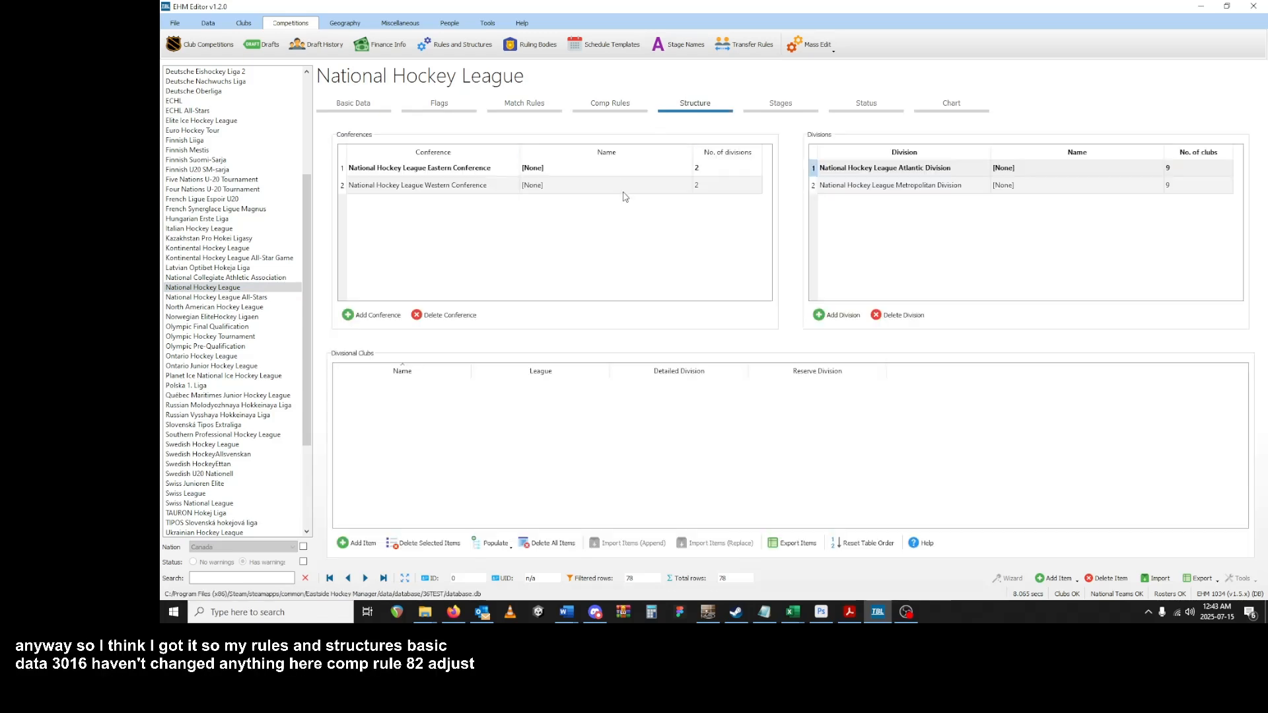
click(459, 170)
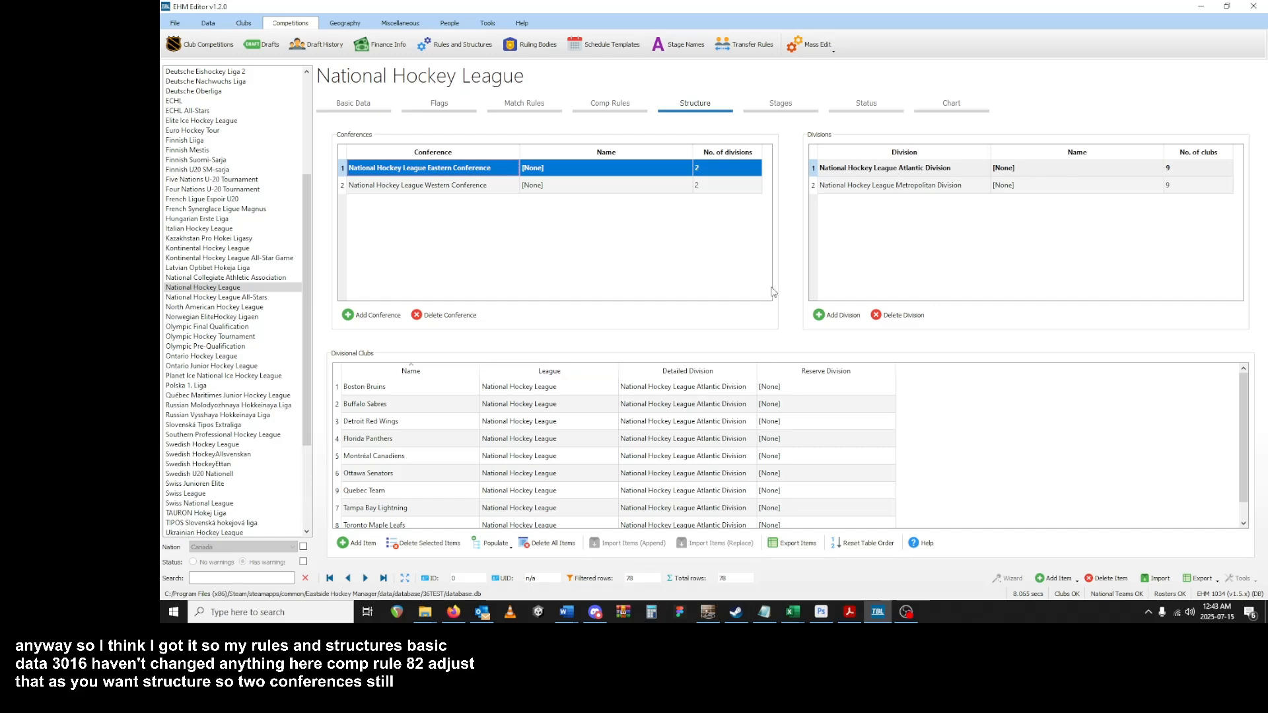
click(922, 173)
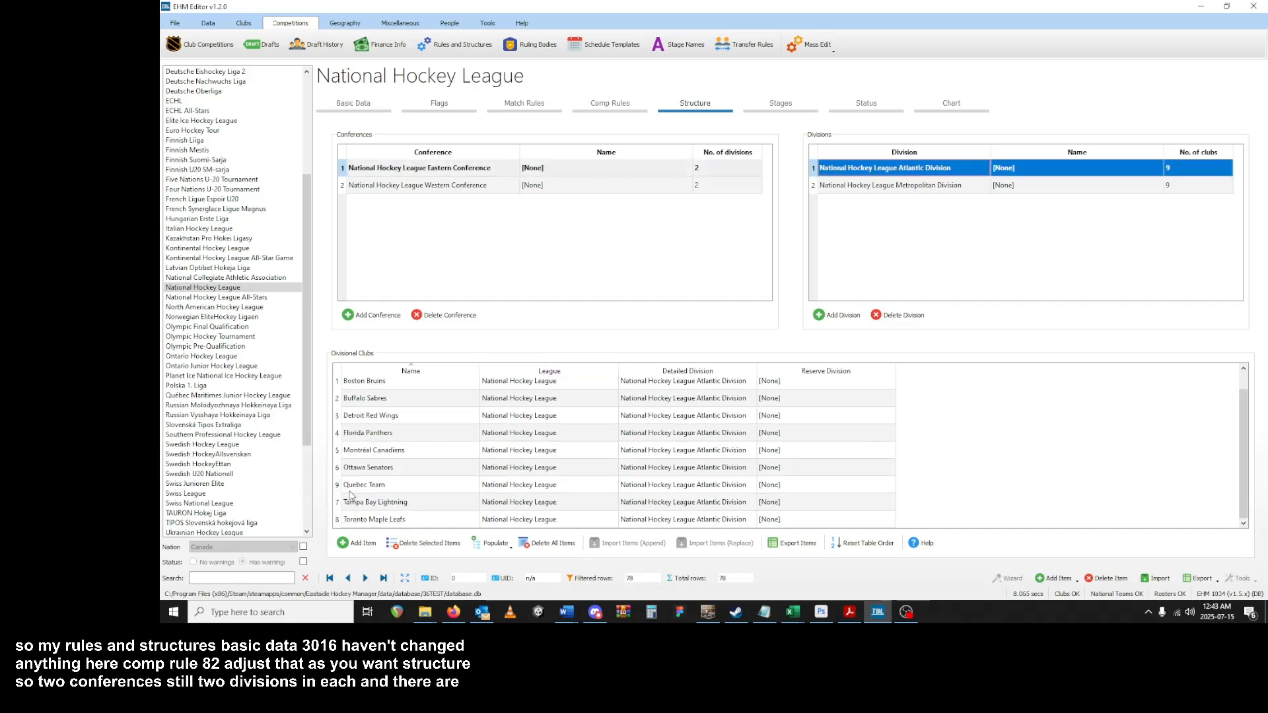
click(899, 188)
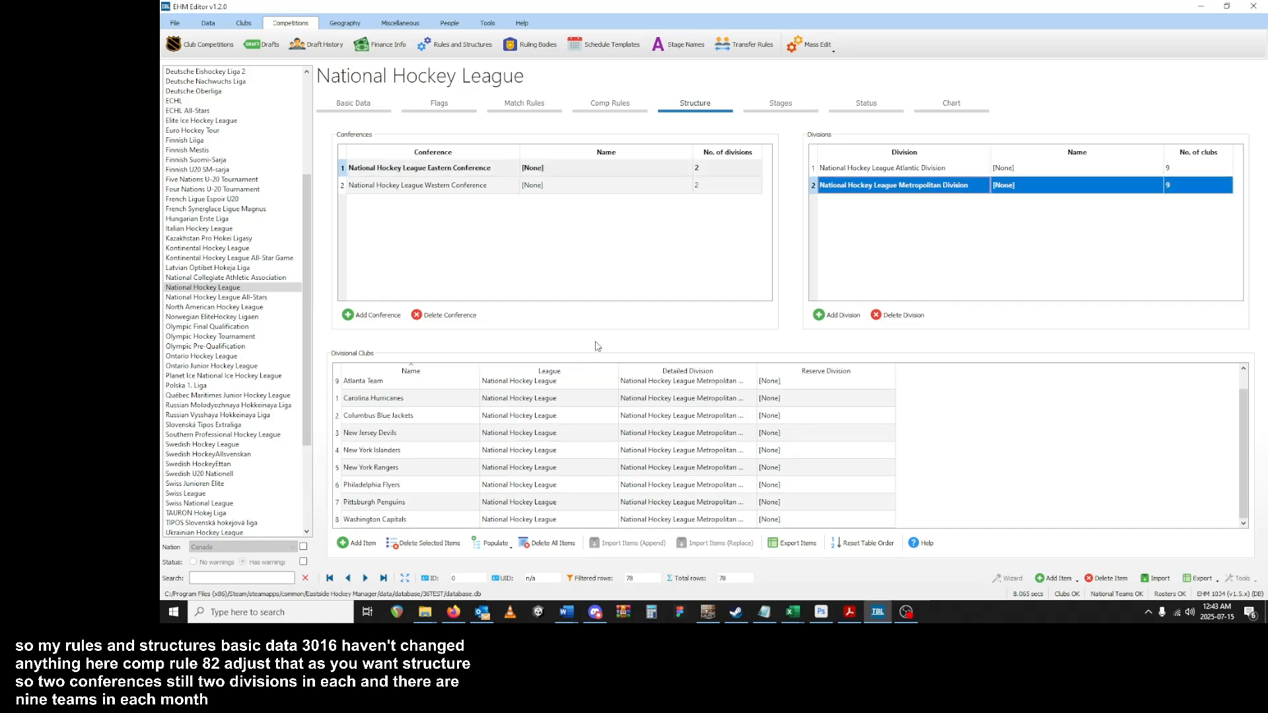
- Reset the order of the Metropolitan Division's club table so that Atlanta Team comes last
double_click(359, 388)
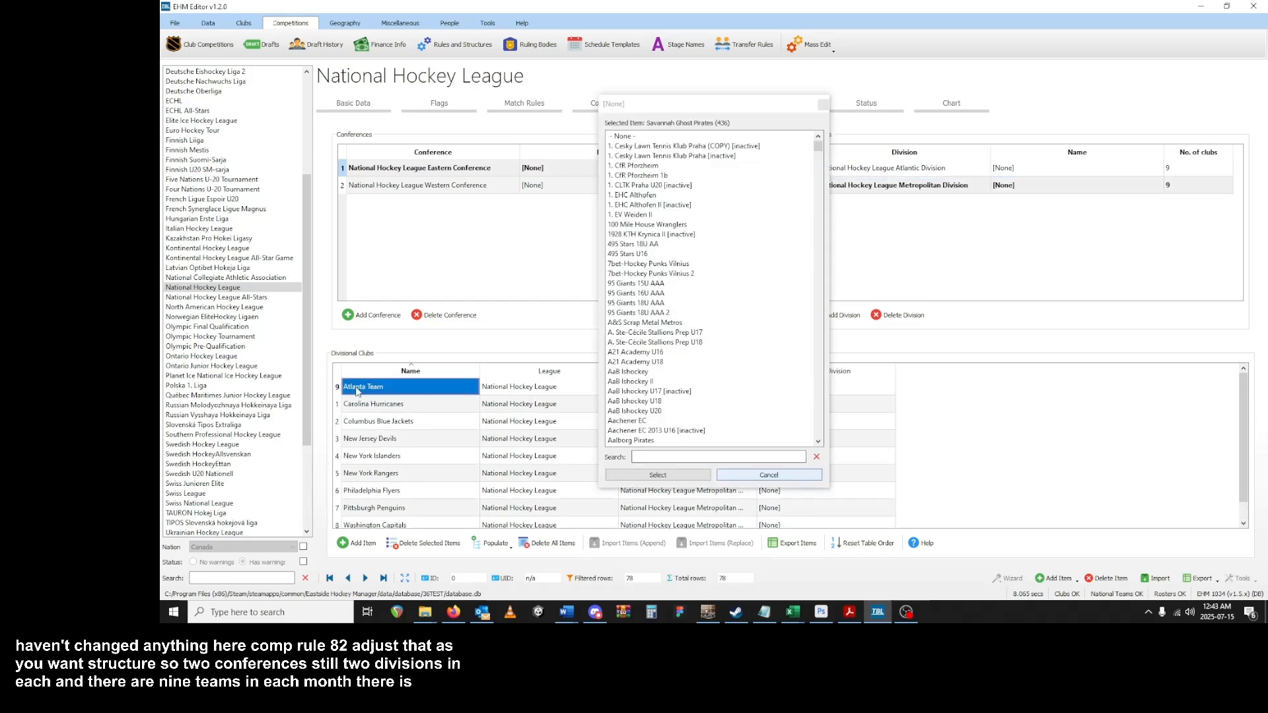
click(769, 475)
click(875, 549)
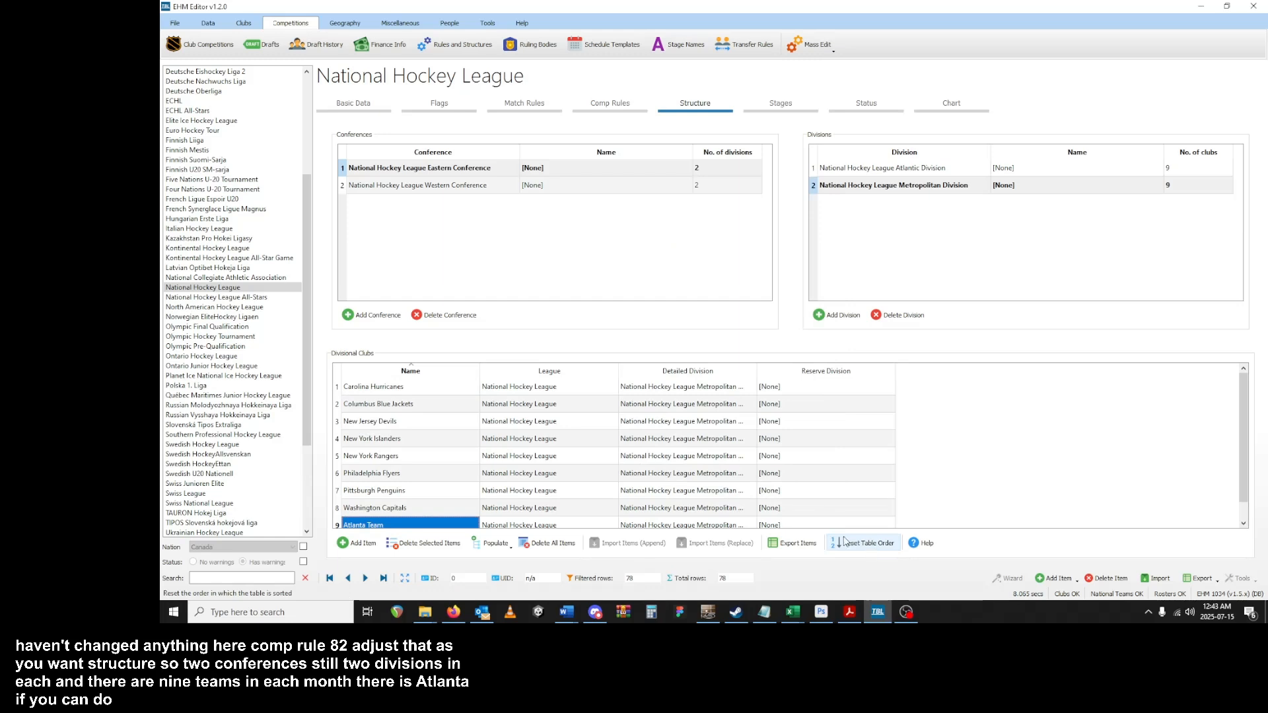
scroll(379, 423, down, 1)
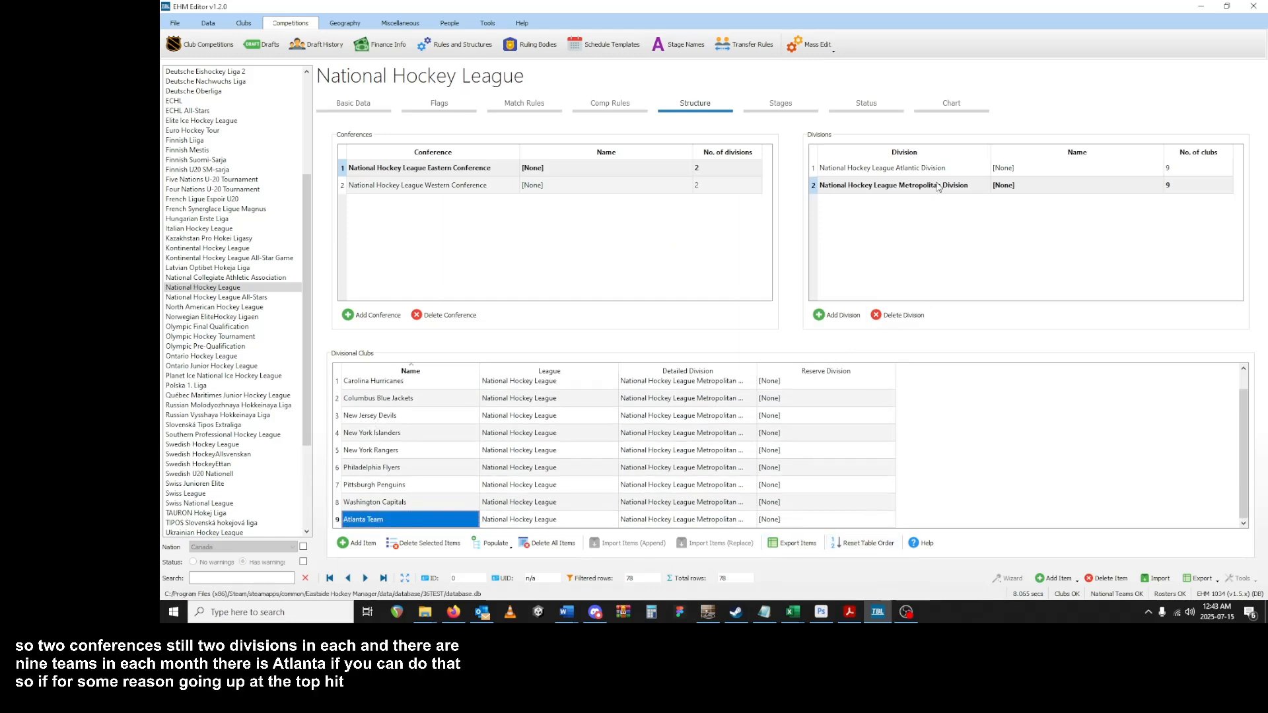
- Check the clubs in the Western Conference's Central and Pacific divisions and save the database
click(435, 190)
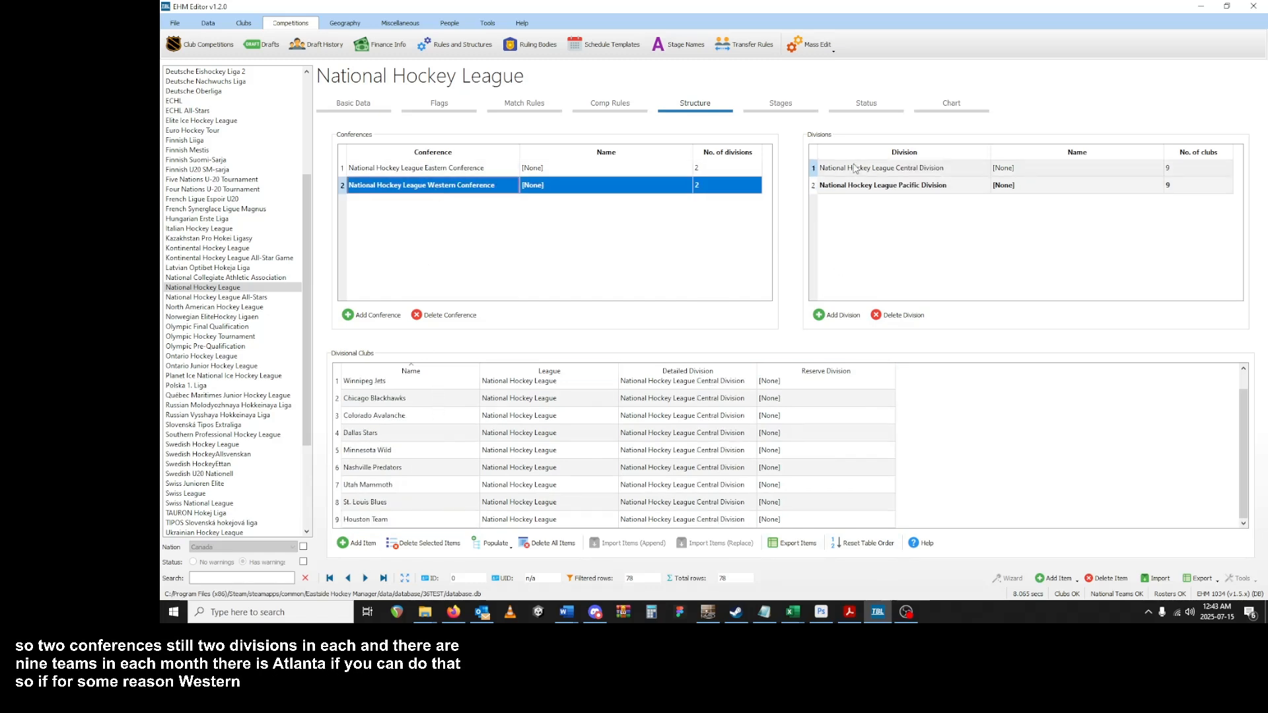
click(874, 189)
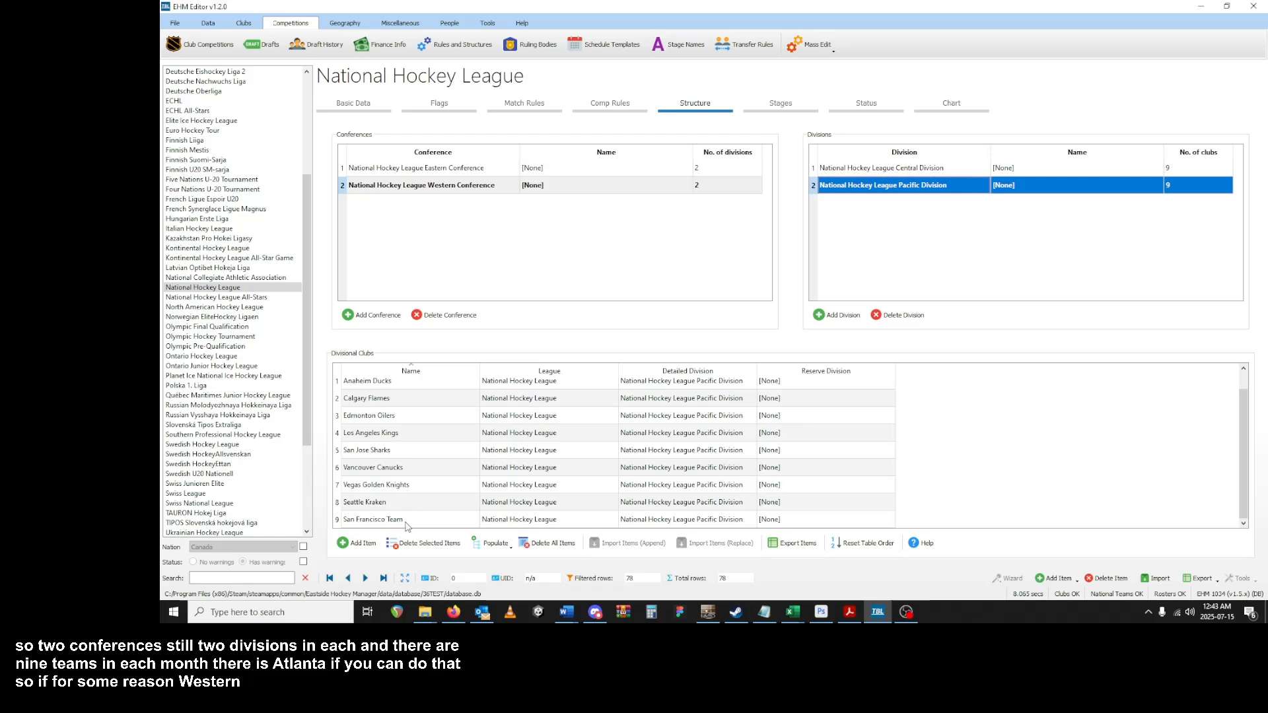
click(175, 23)
click(373, 48)
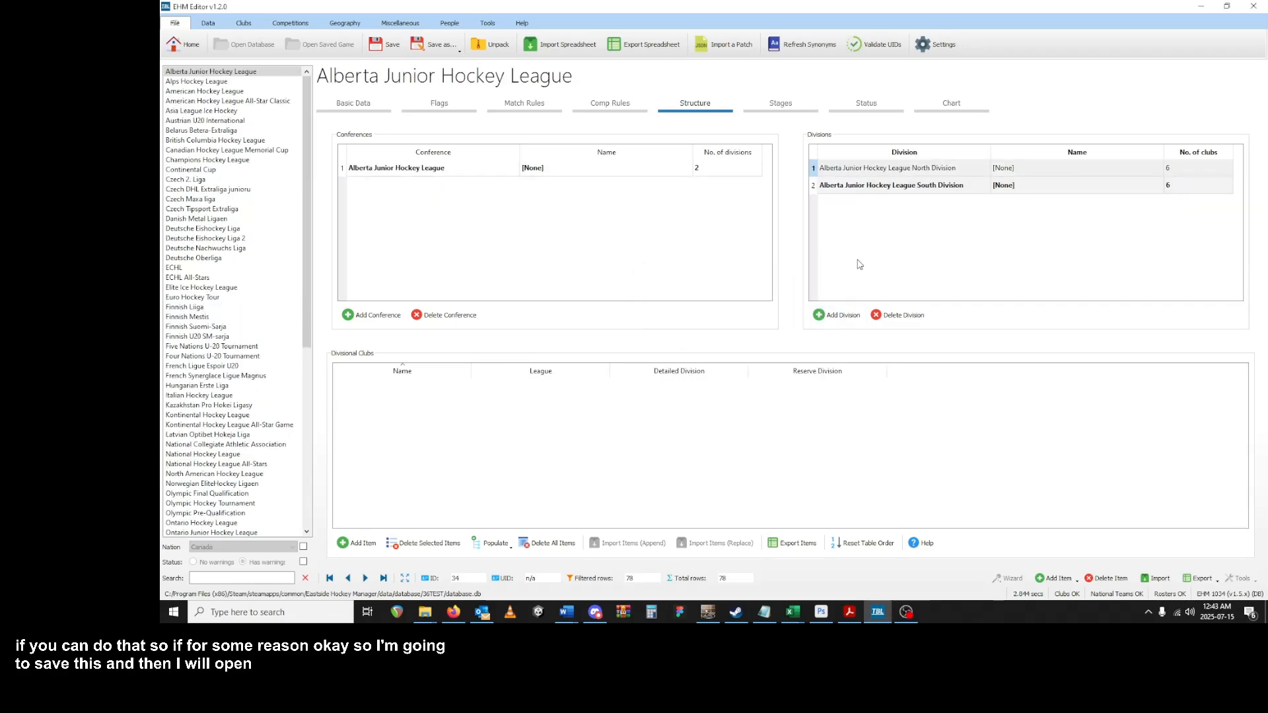
click(905, 612)
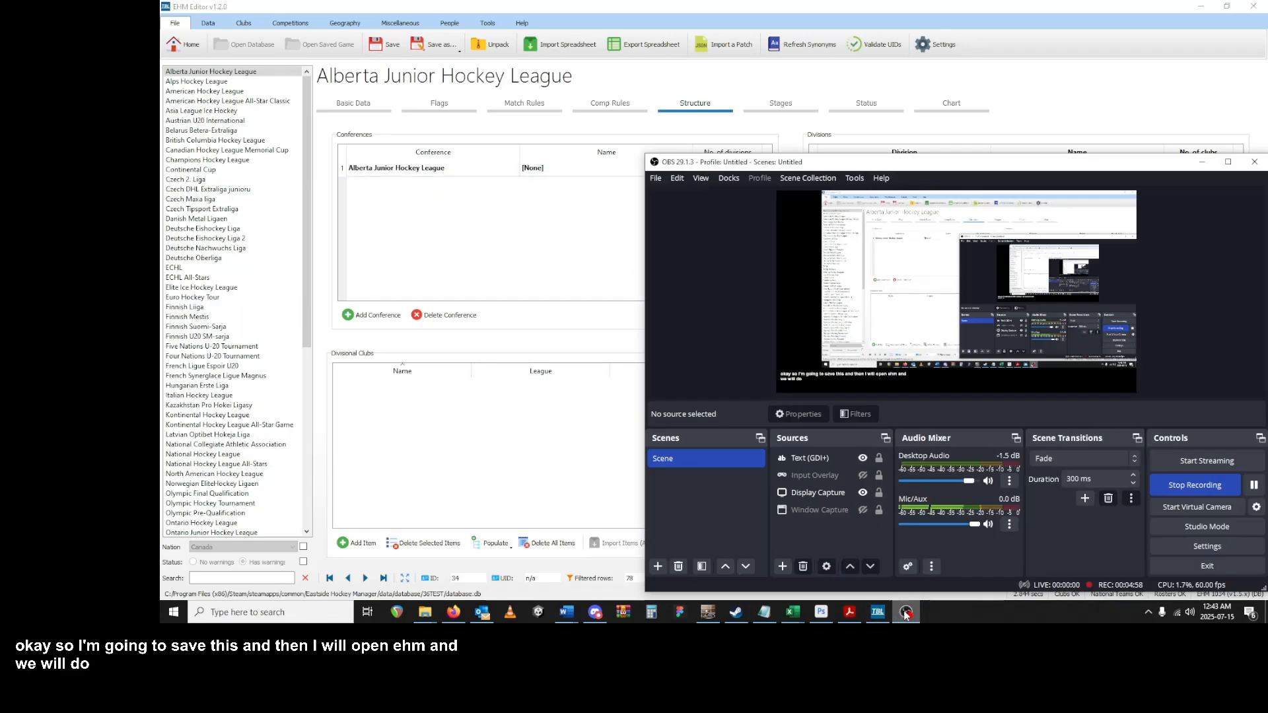
click(1253, 484)
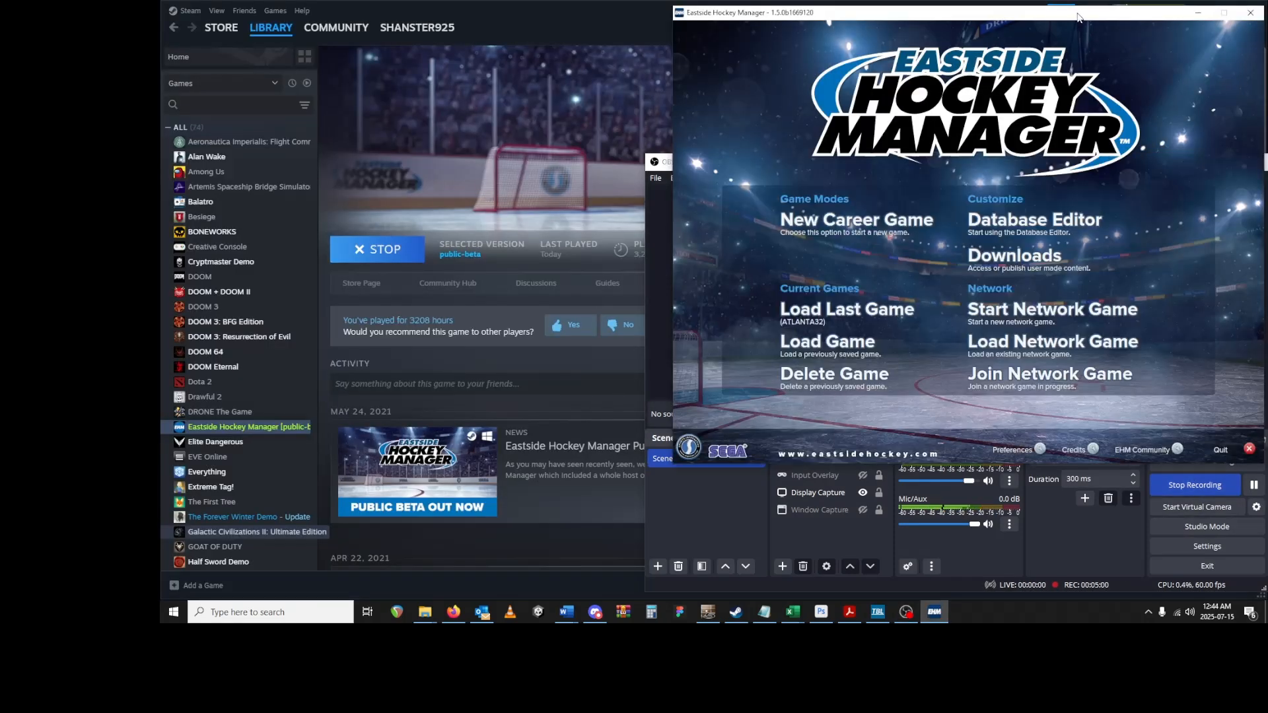
click(875, 238)
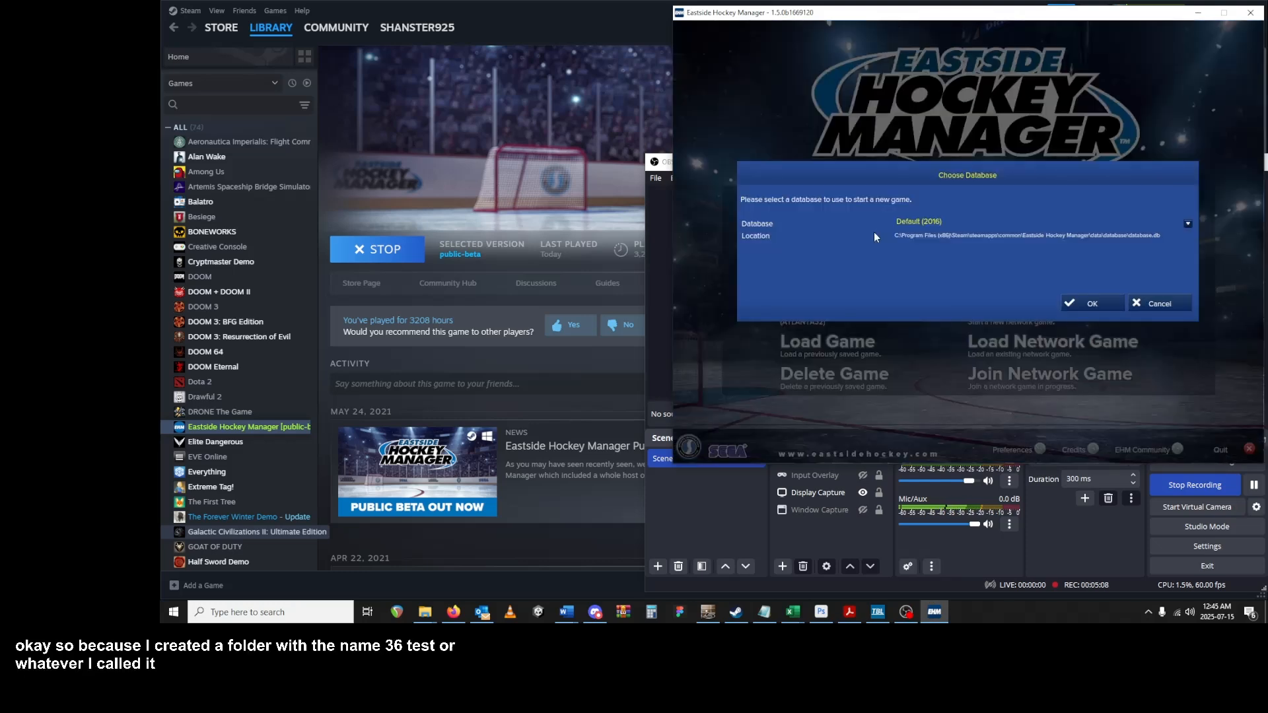
click(923, 227)
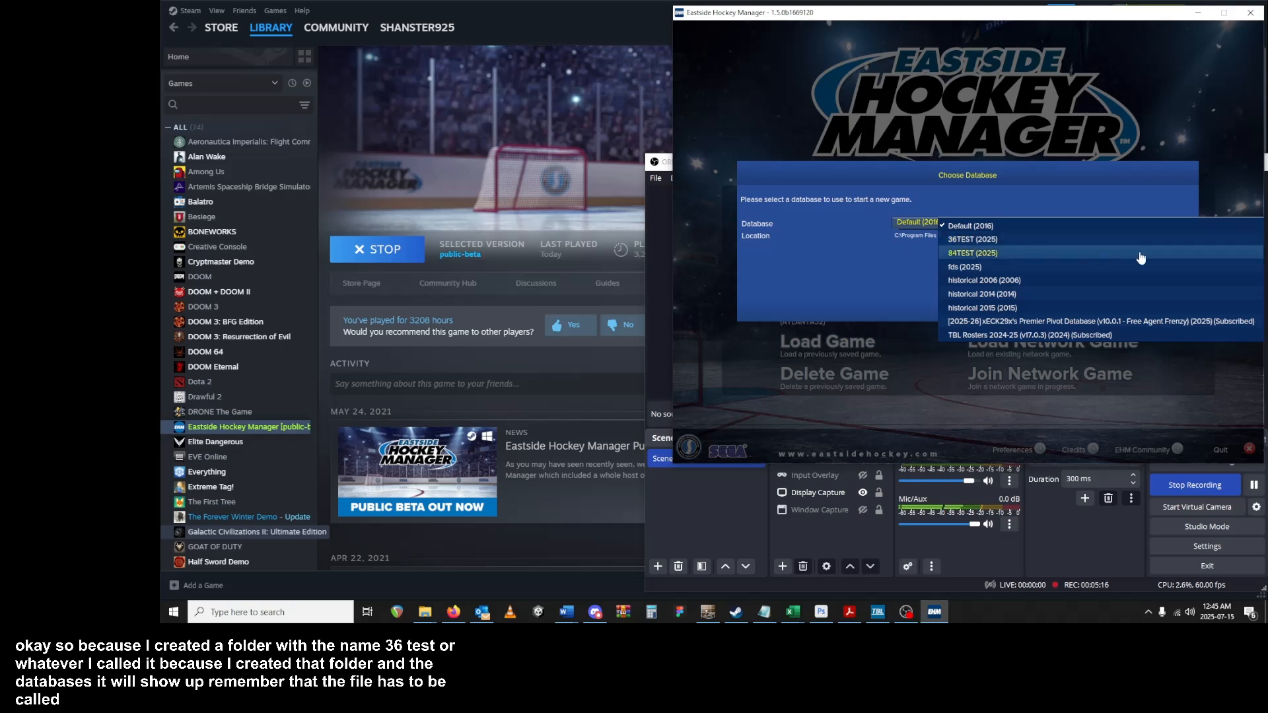
click(886, 276)
click(1160, 303)
- Start a new career game in Eastside Hockey Manager using the 36TEST (2025) database
click(814, 219)
click(983, 225)
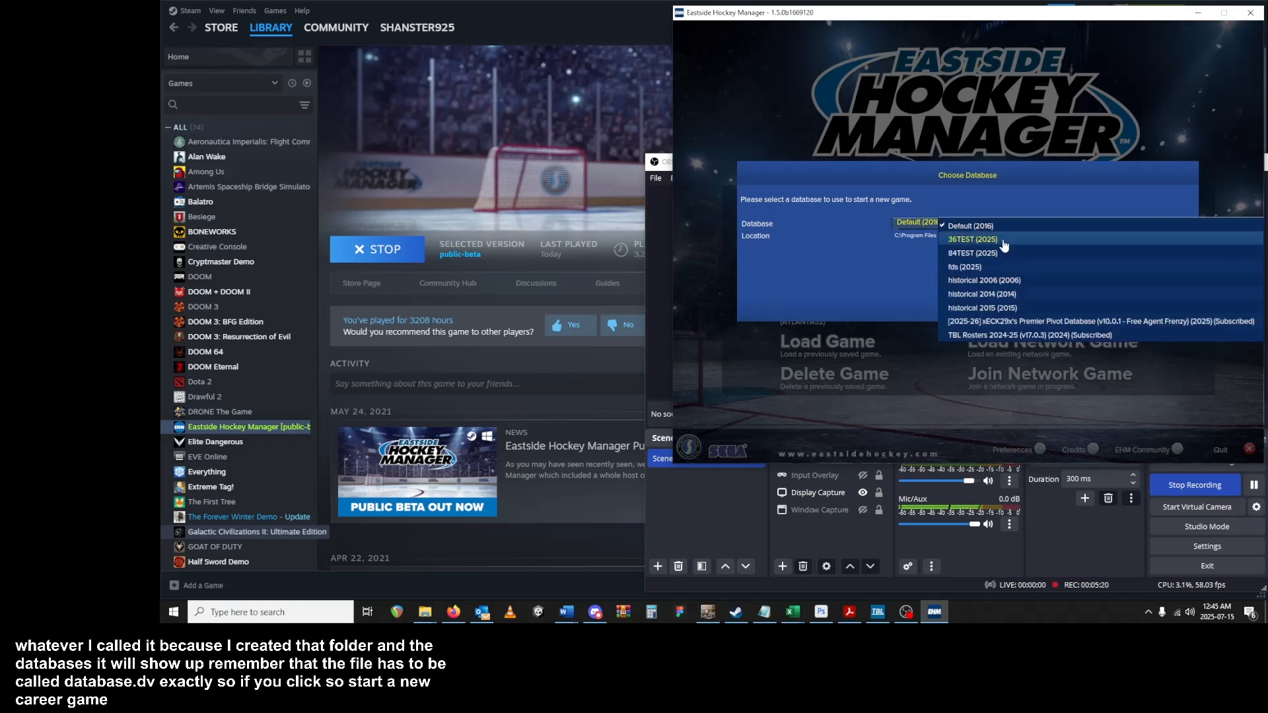
click(1004, 242)
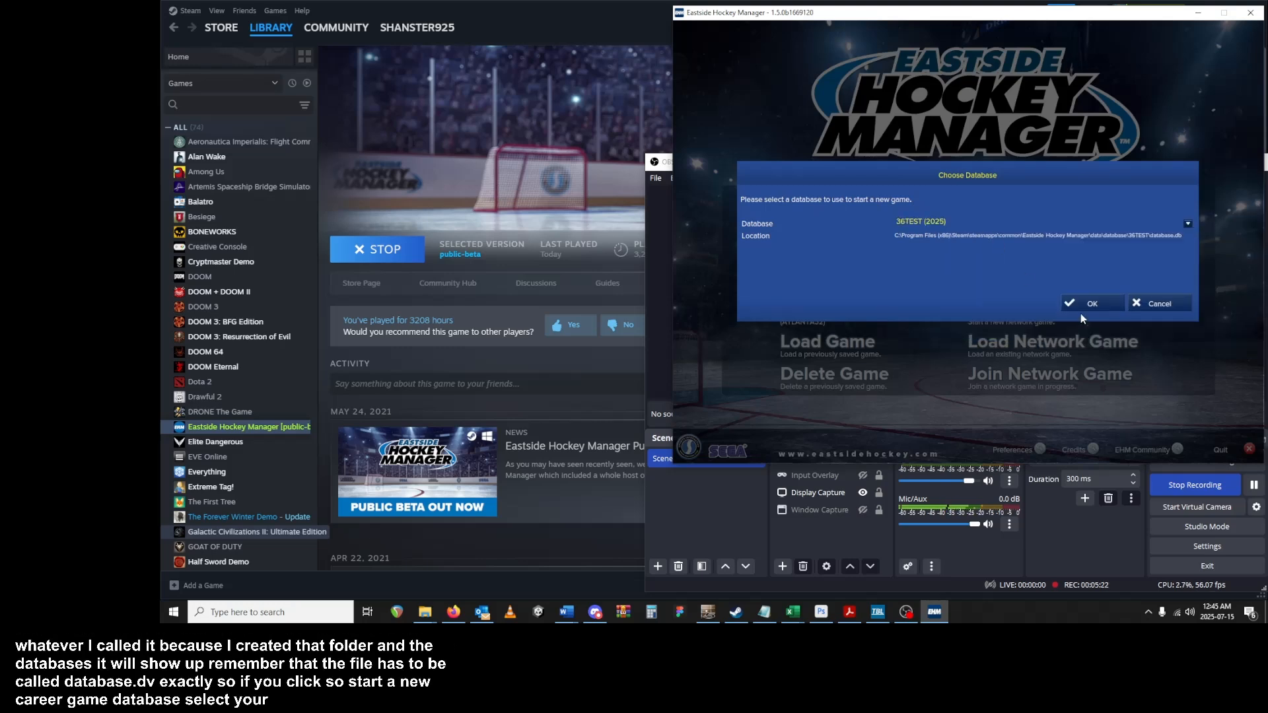
click(1080, 311)
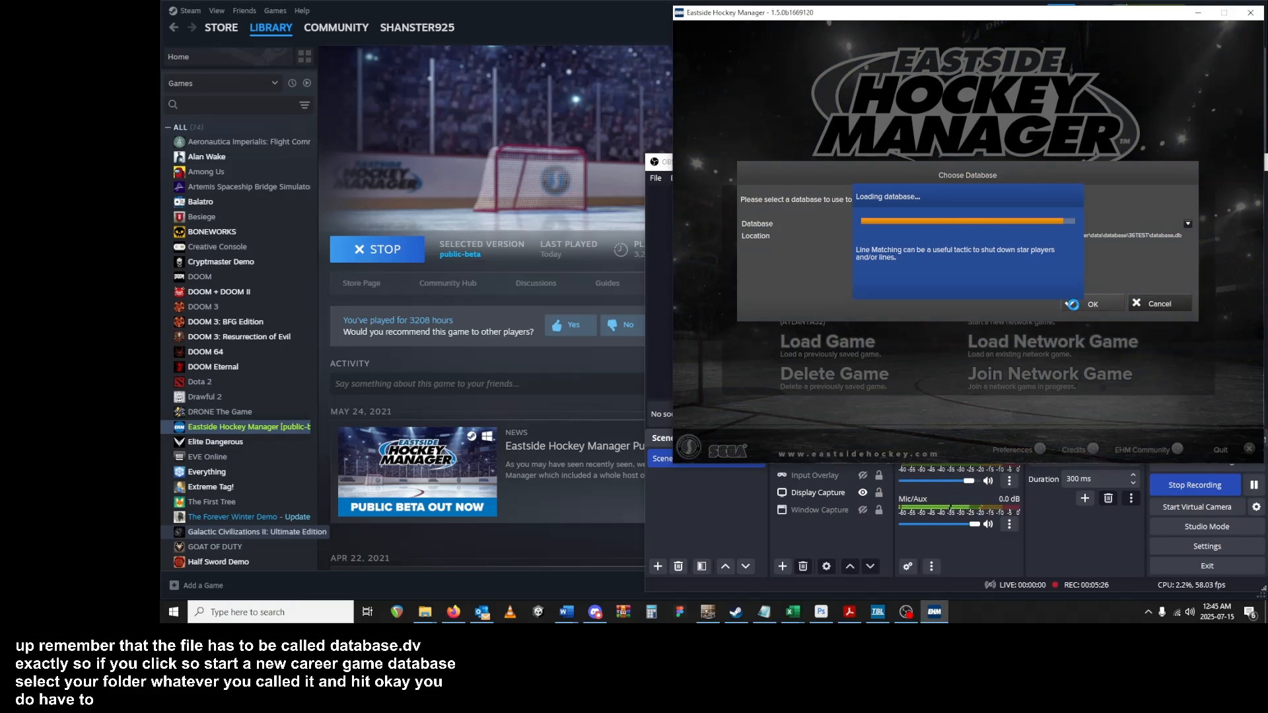
click(868, 185)
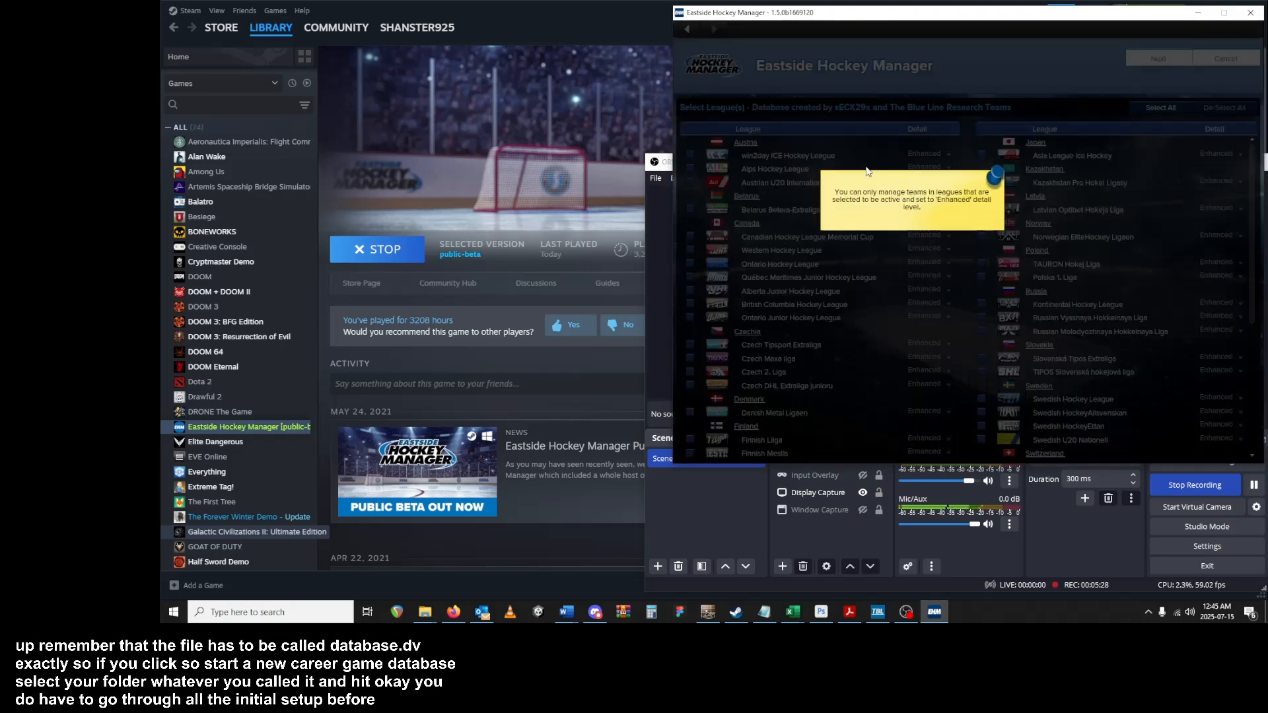
- Dismiss the league selection tips, check that the National Hockey League is active and continue to the new game options
click(910, 204)
click(941, 214)
click(1154, 131)
scroll(1132, 450, down, 3)
scroll(1120, 428, down, 1)
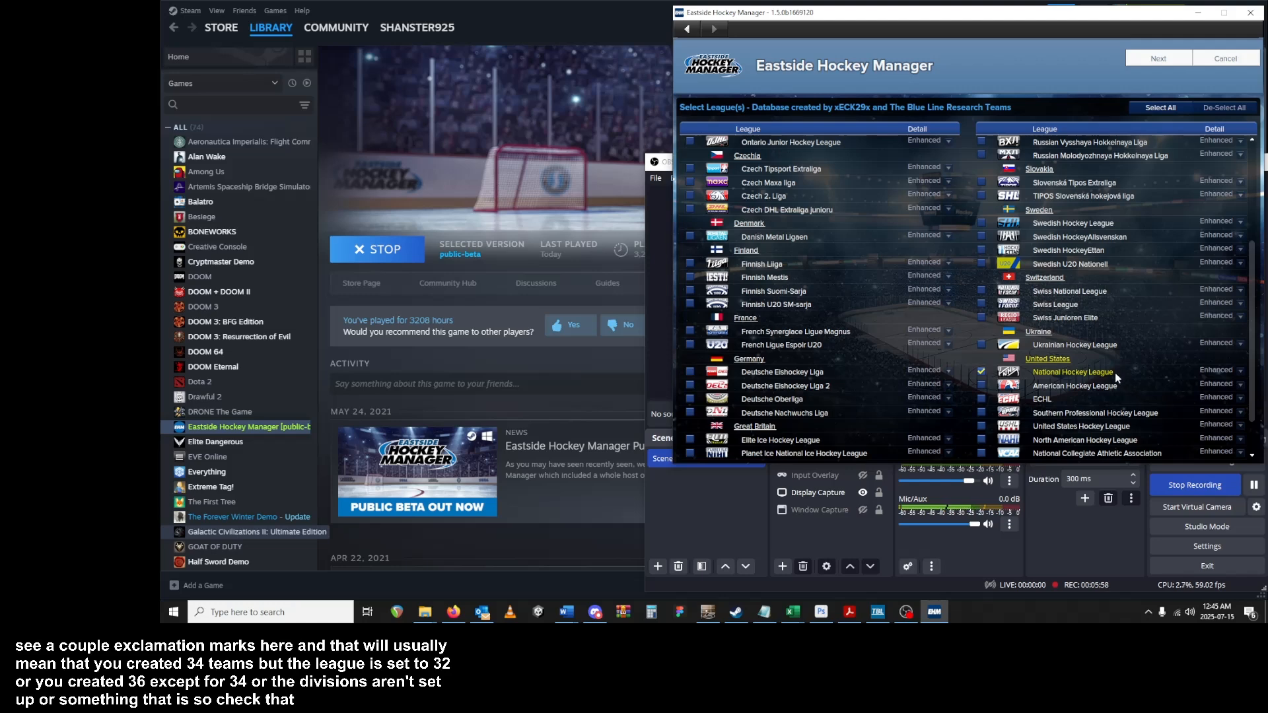
click(1153, 62)
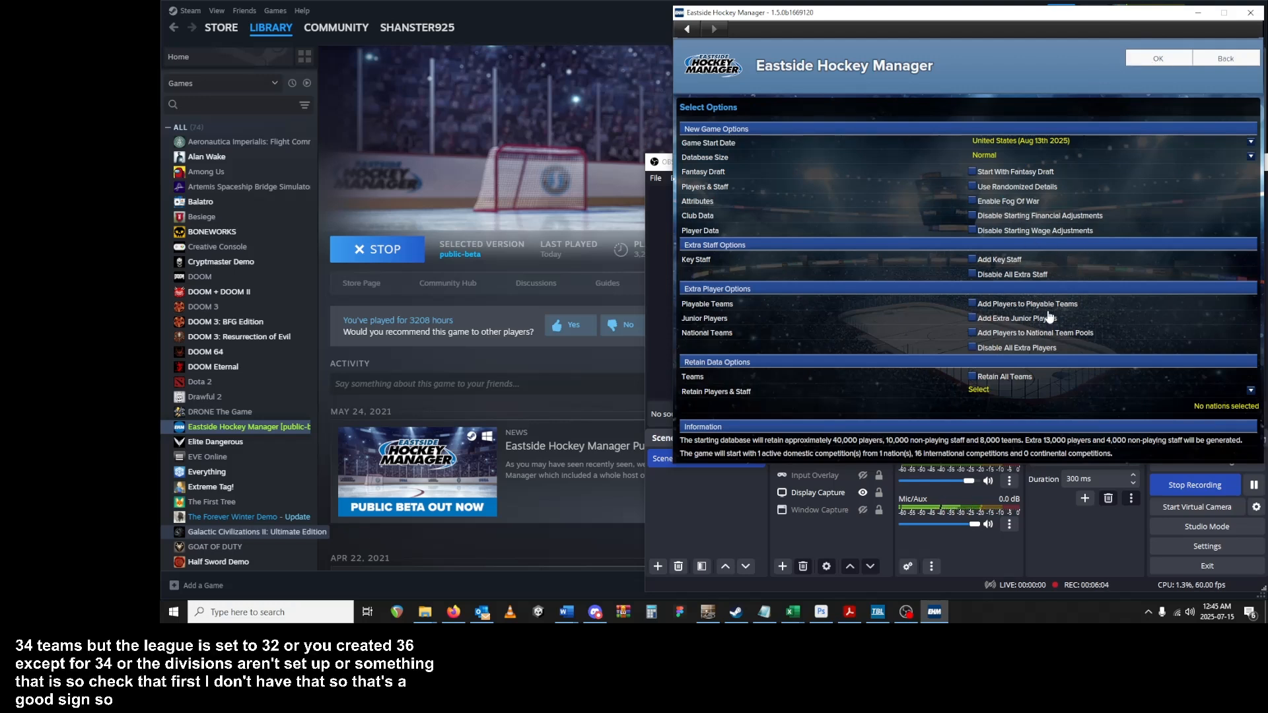
- Enable the Add Key Staff option and create the new game
mouse_move(1050, 316)
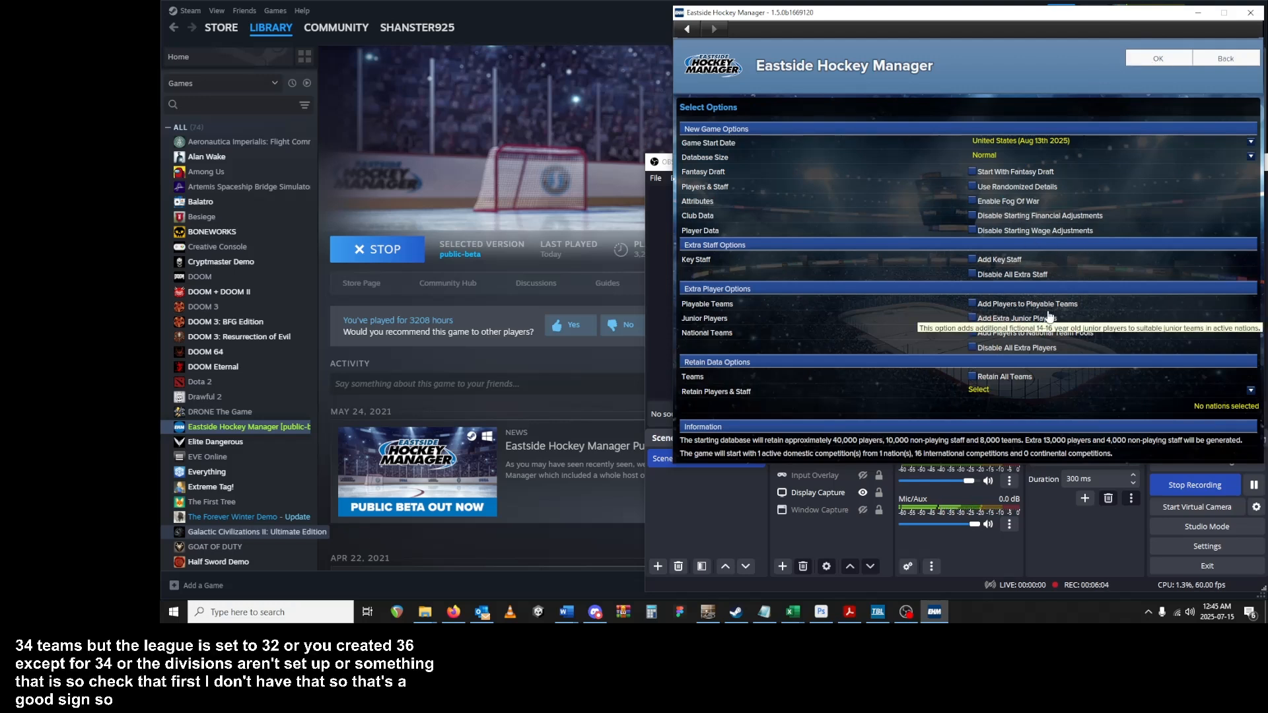
click(996, 262)
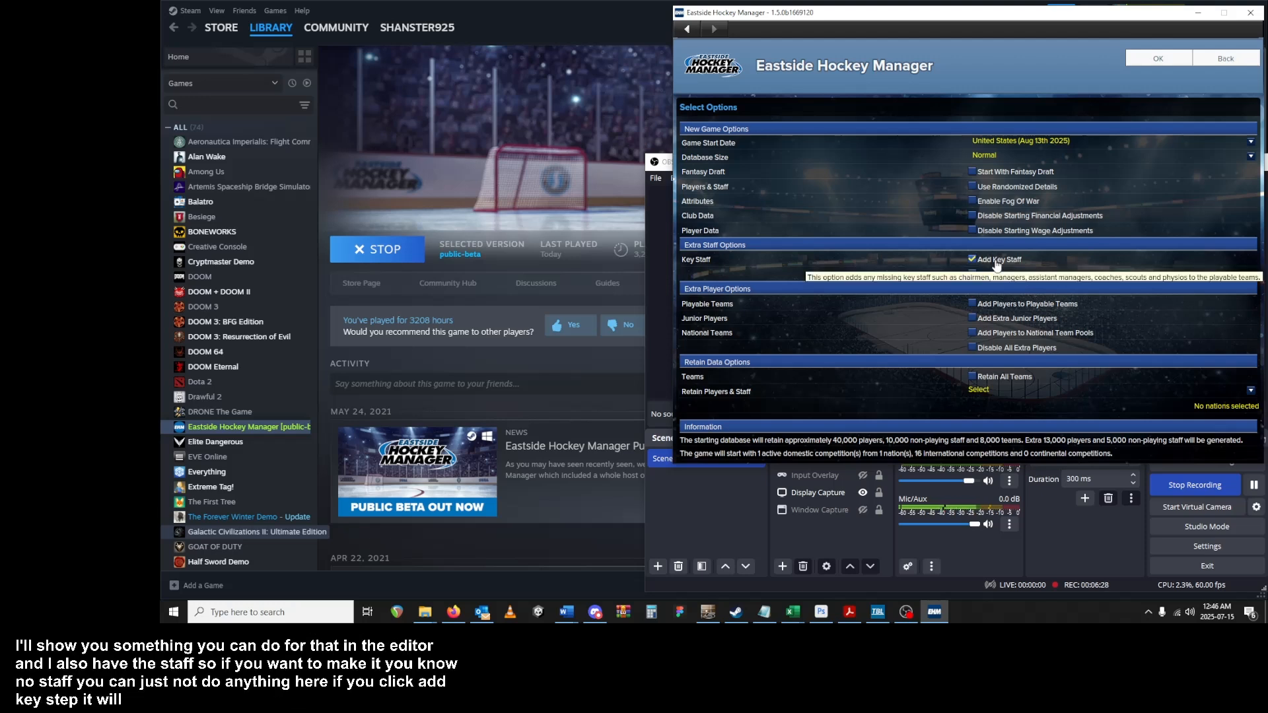
click(997, 264)
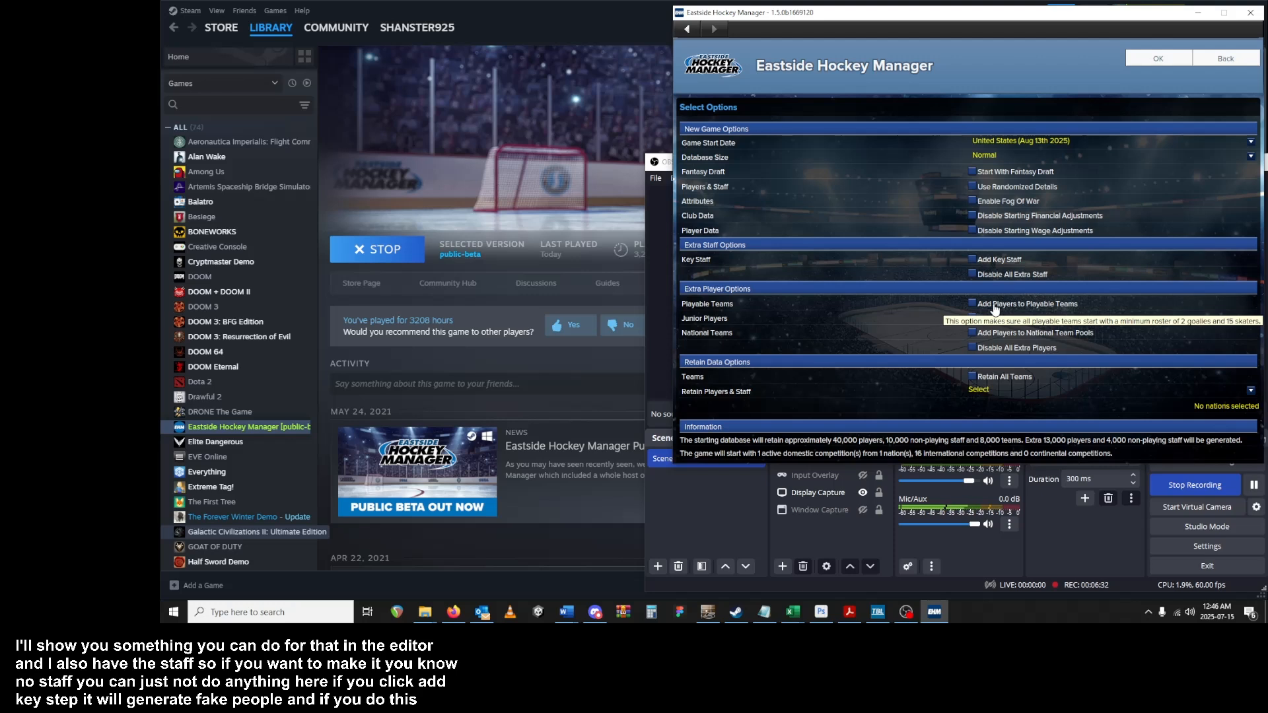
click(999, 267)
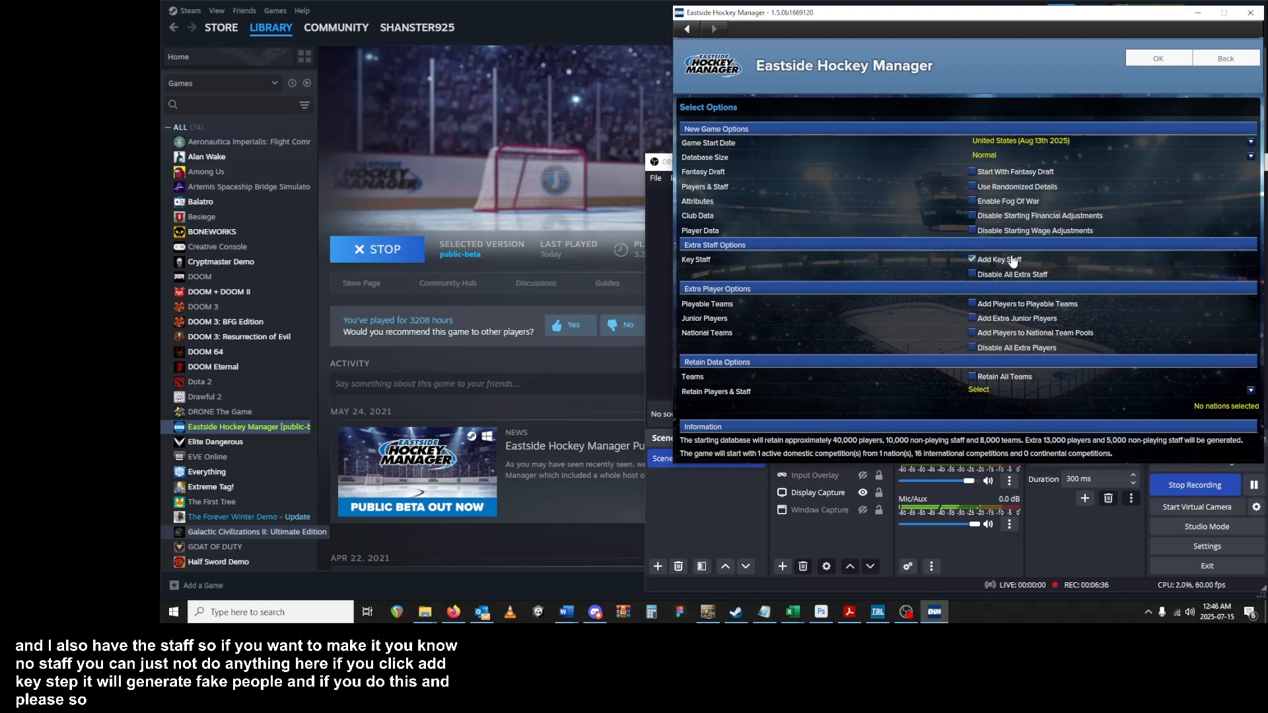
click(1164, 61)
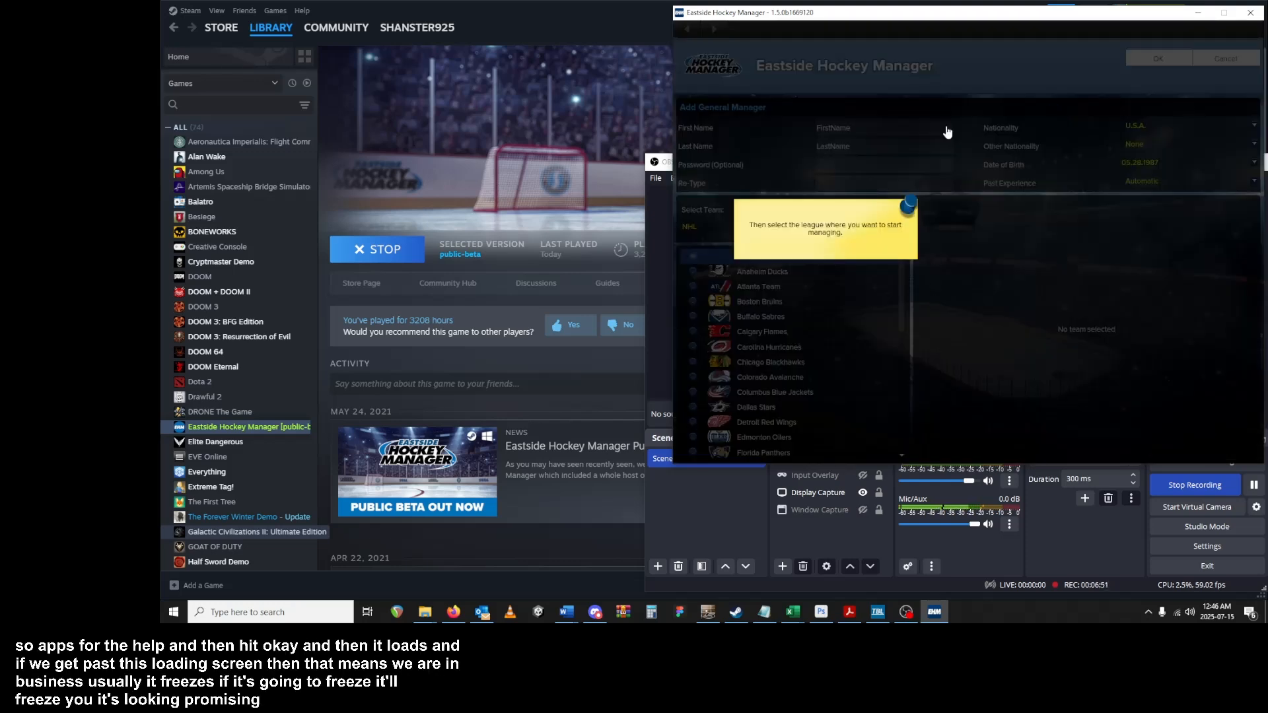
- Dismiss the manager setup tips and check the Atlanta Team's roster
click(850, 234)
click(912, 285)
click(1189, 106)
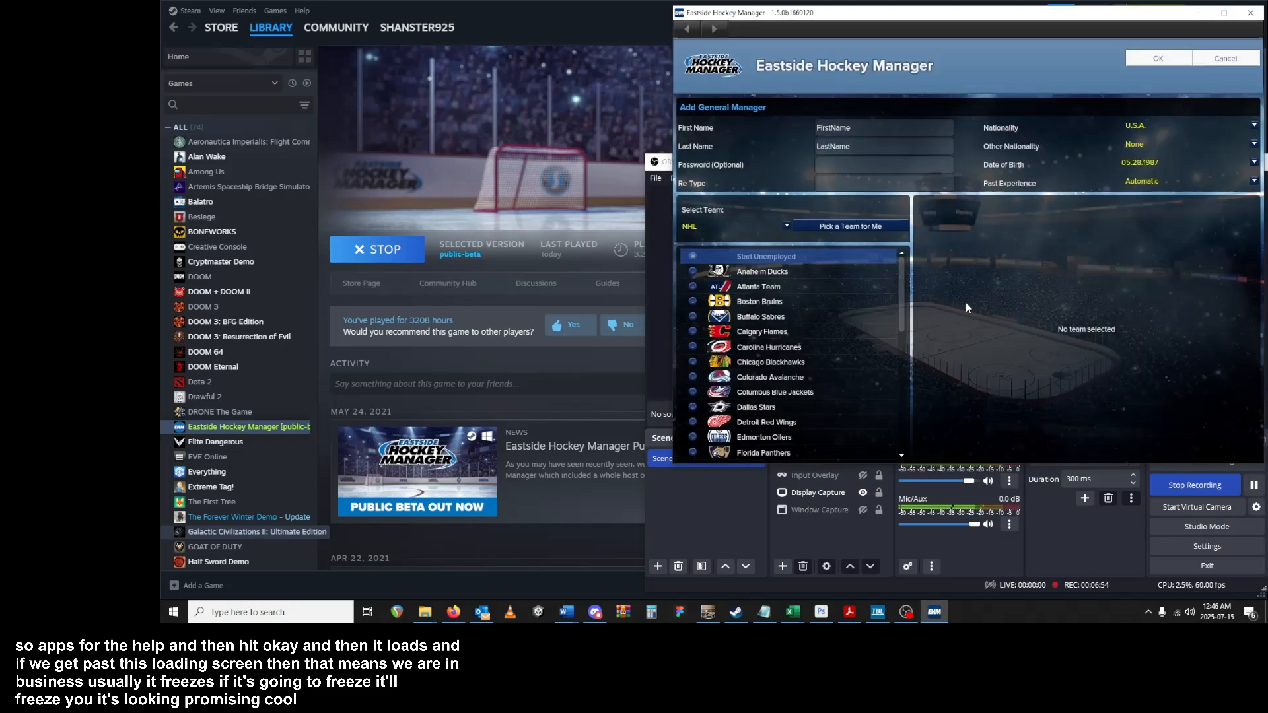
double_click(763, 290)
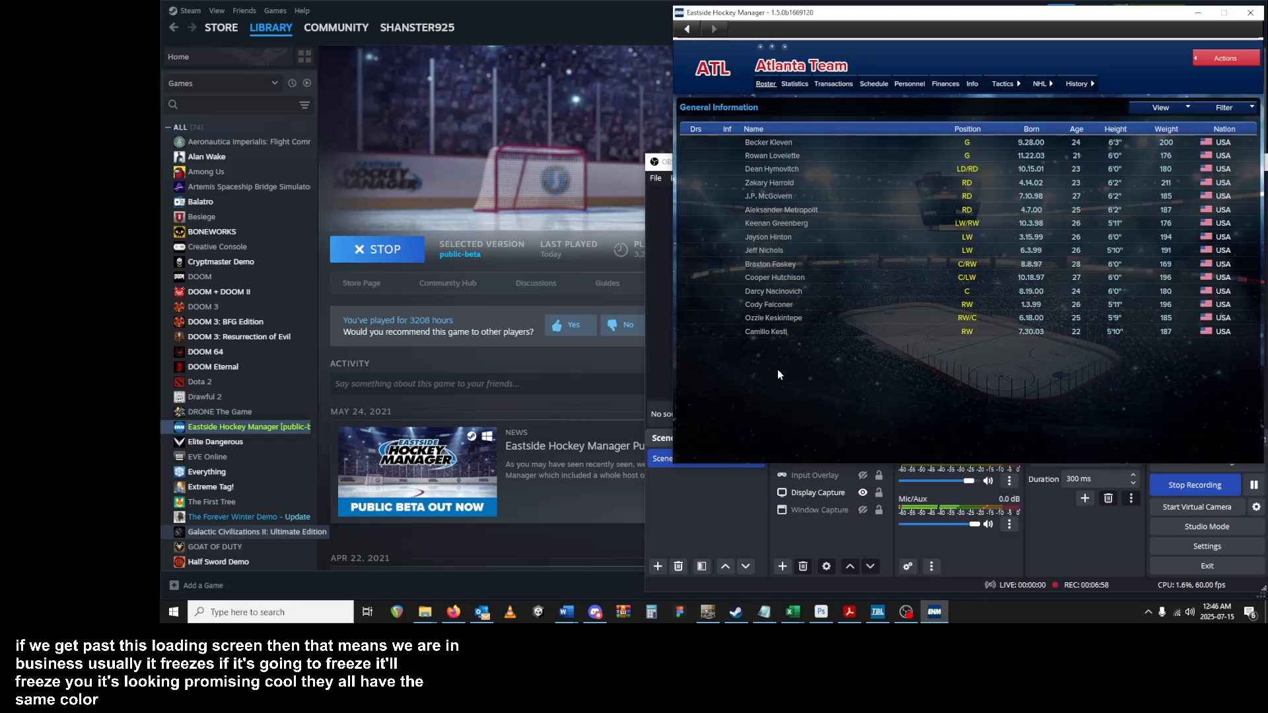
click(688, 30)
- Look through the rest of the NHL team list and check the Quebec Team's roster
scroll(793, 409, down, 4)
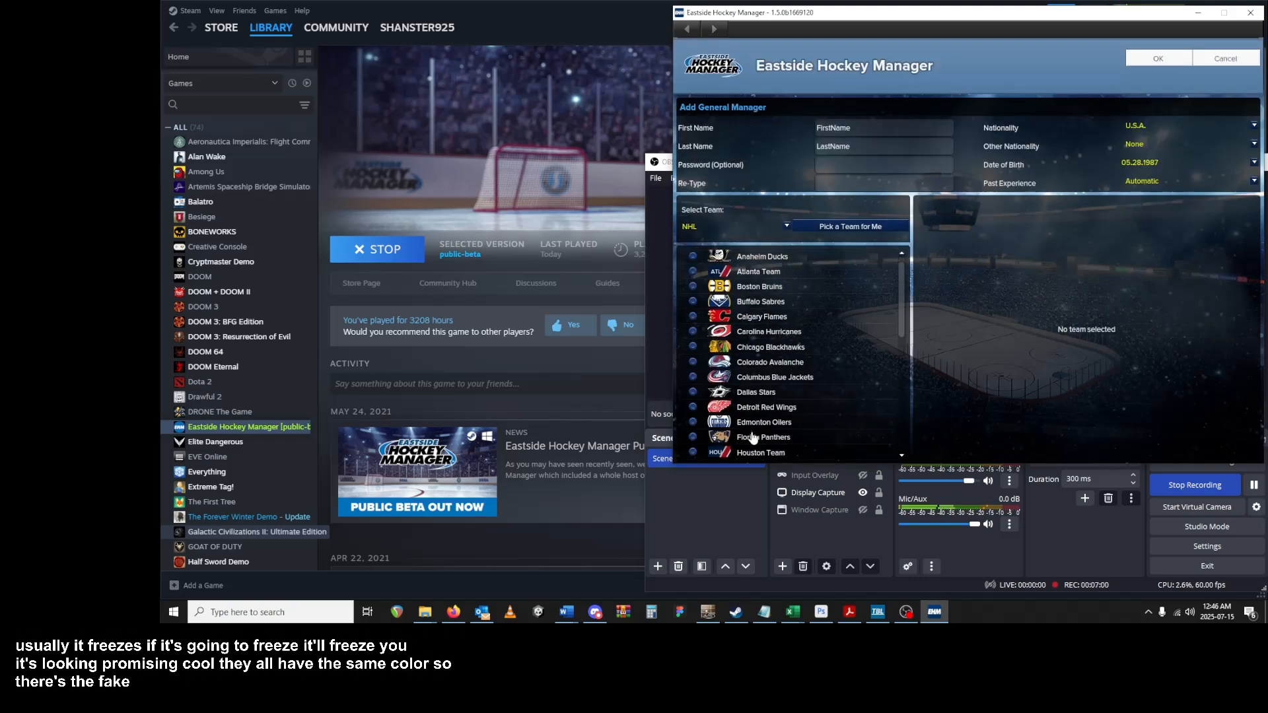
scroll(764, 423, down, 4)
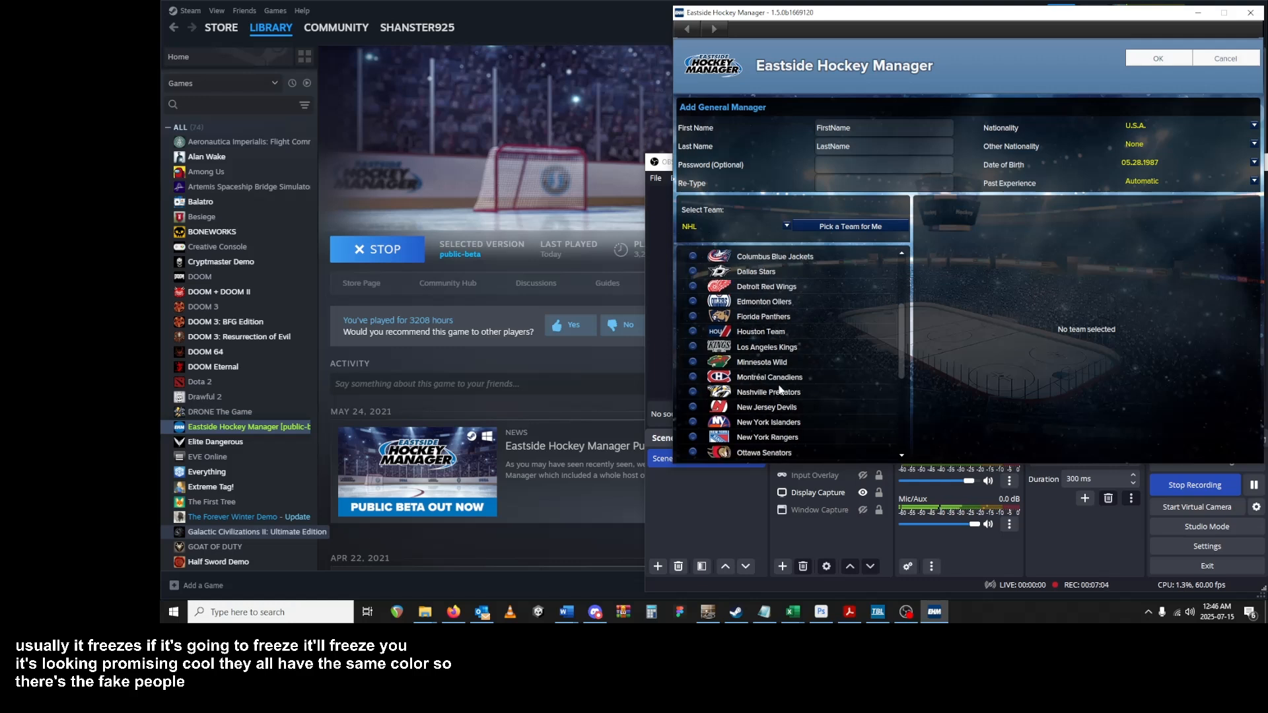
scroll(764, 403, down, 6)
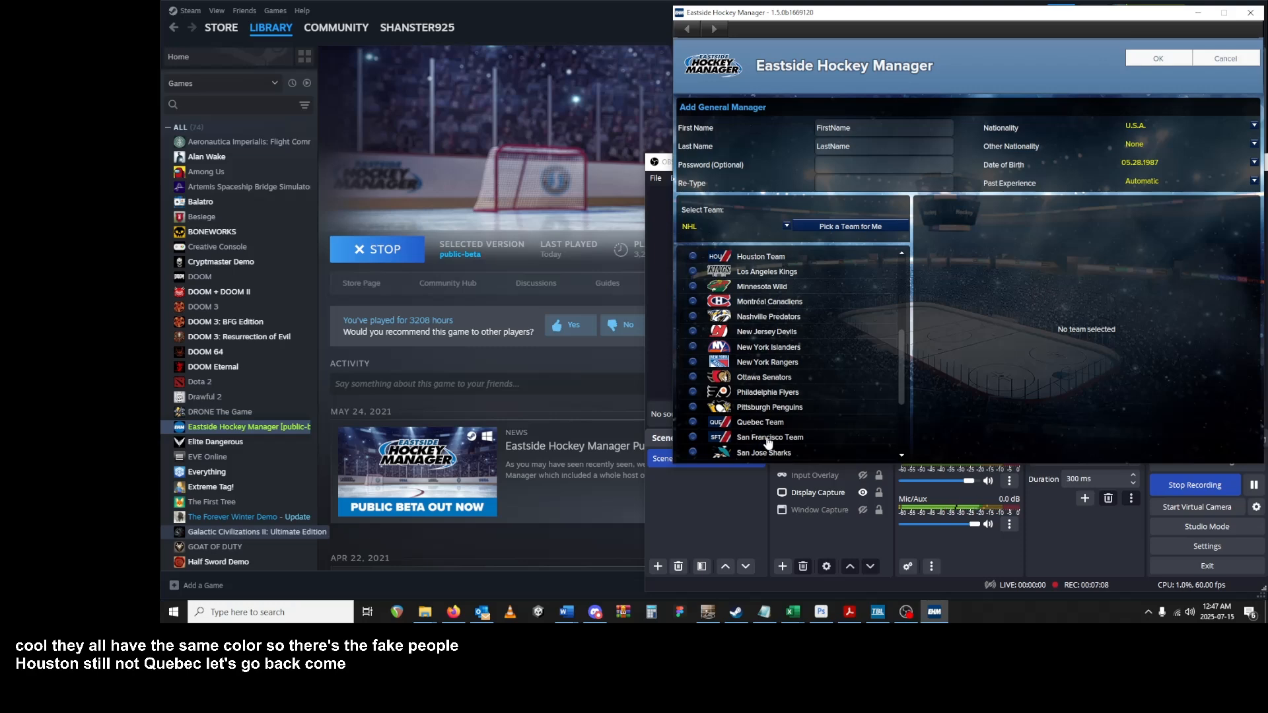
double_click(766, 422)
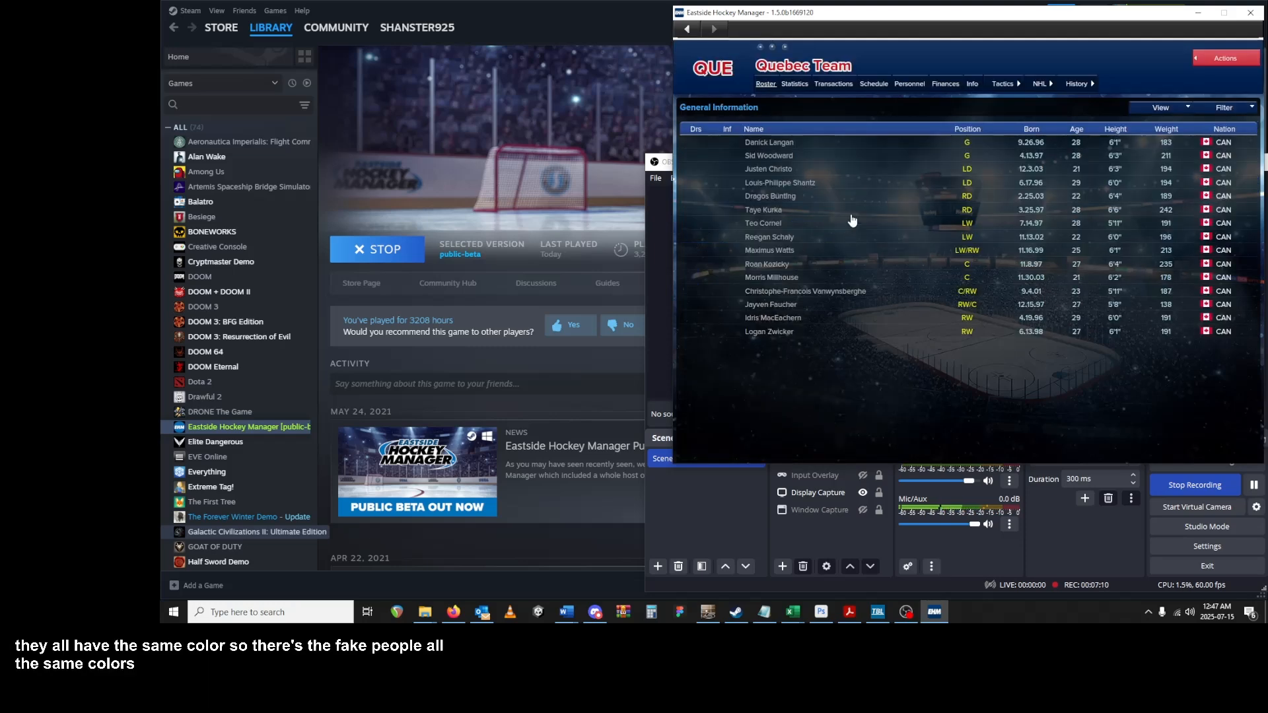
click(687, 29)
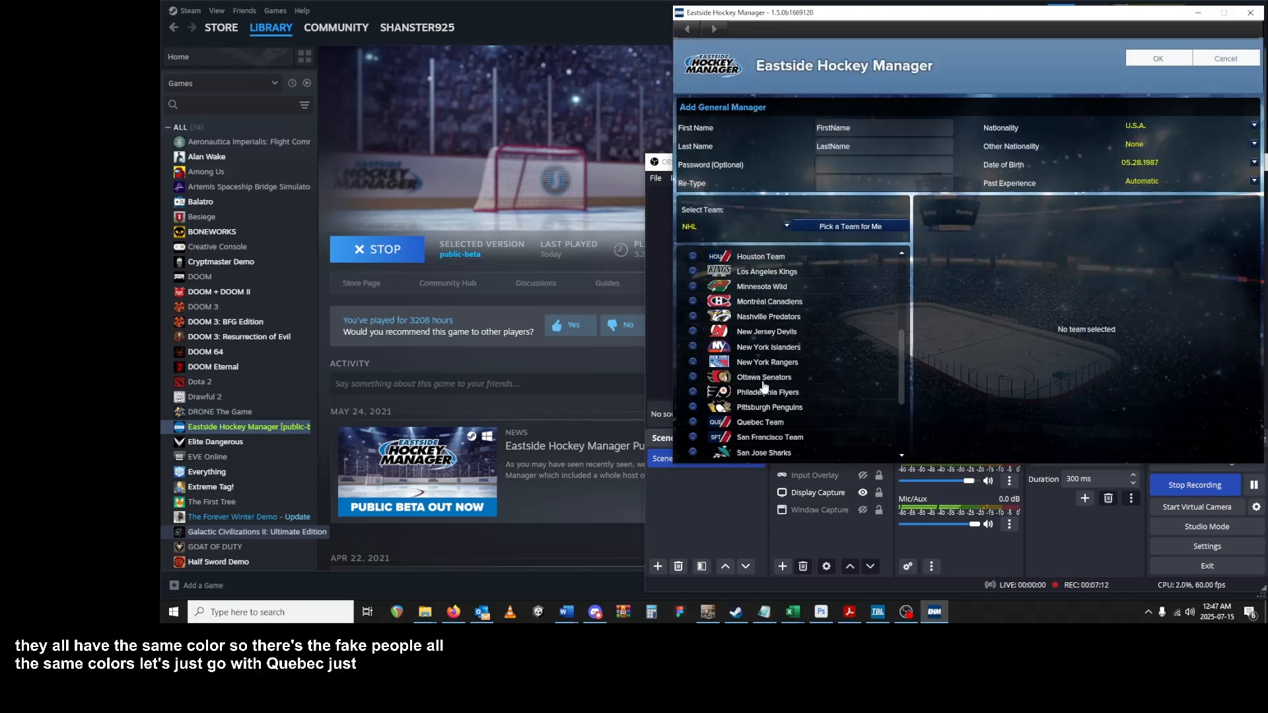
- Take control of the Quebec Team, keeping the placeholder manager name
click(695, 425)
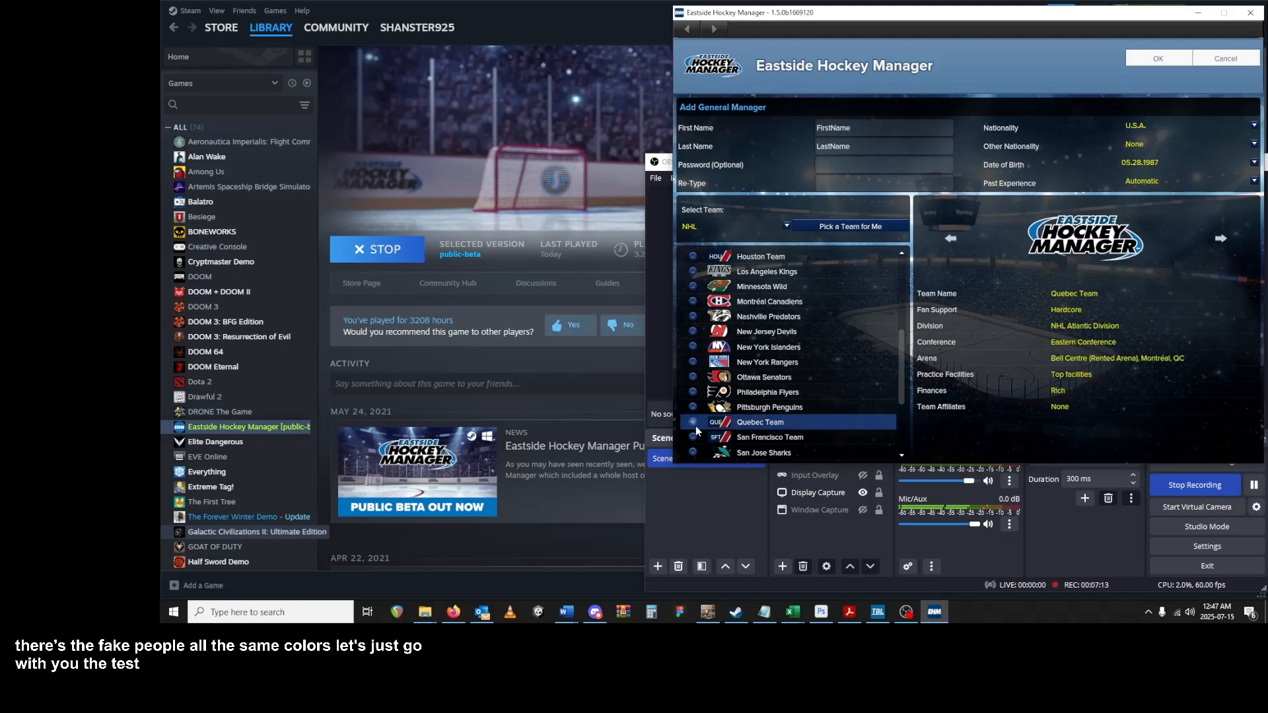
click(1177, 60)
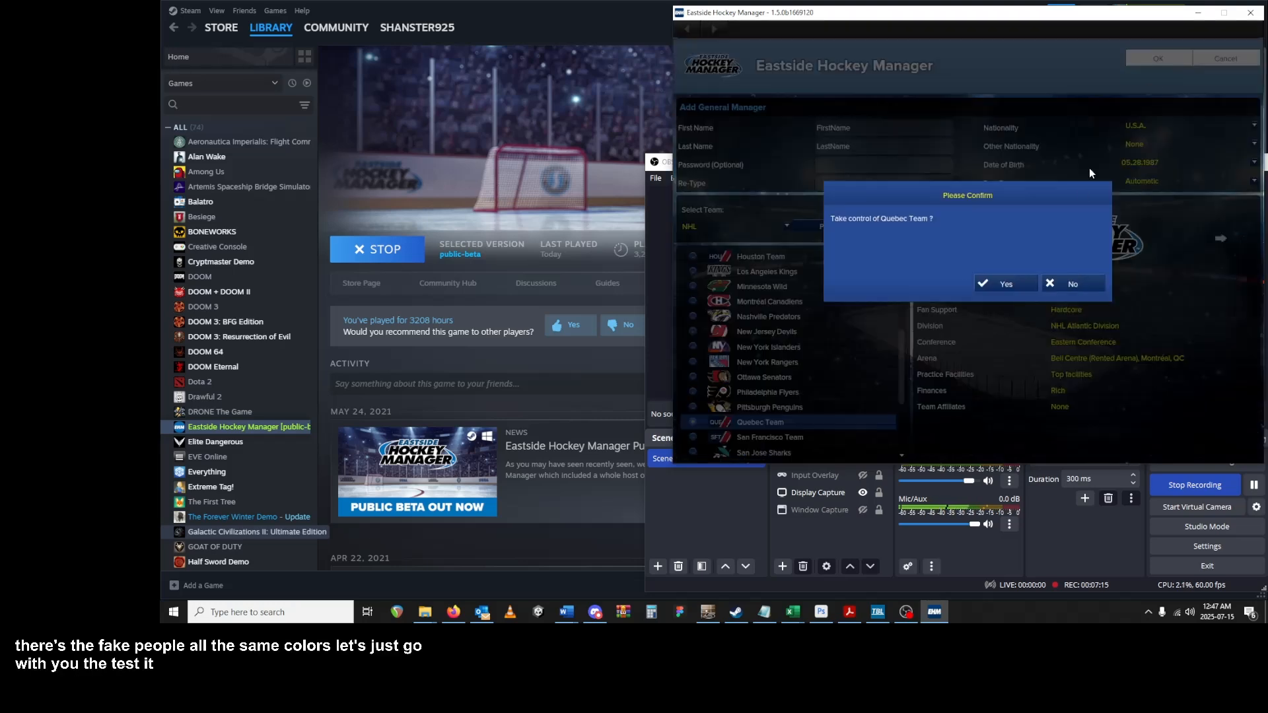
click(992, 285)
click(1220, 59)
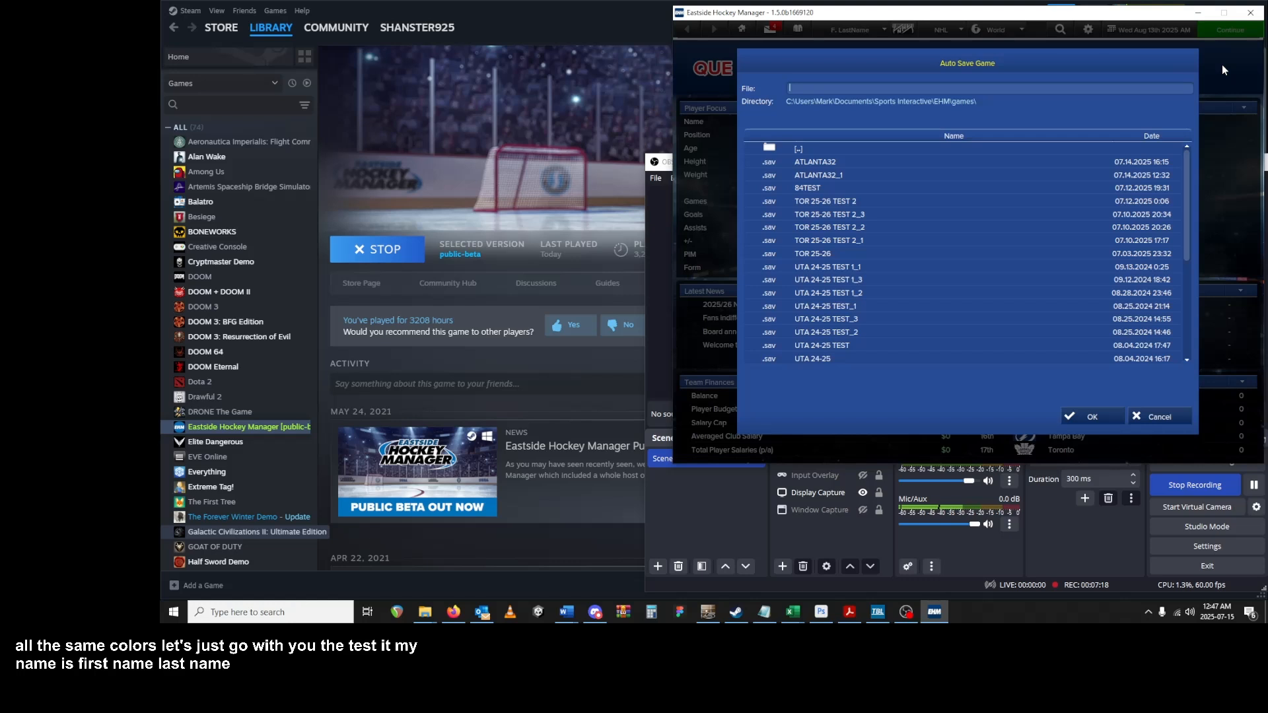
- Name the auto-save file EXAMPLE and confirm it
text(QU)
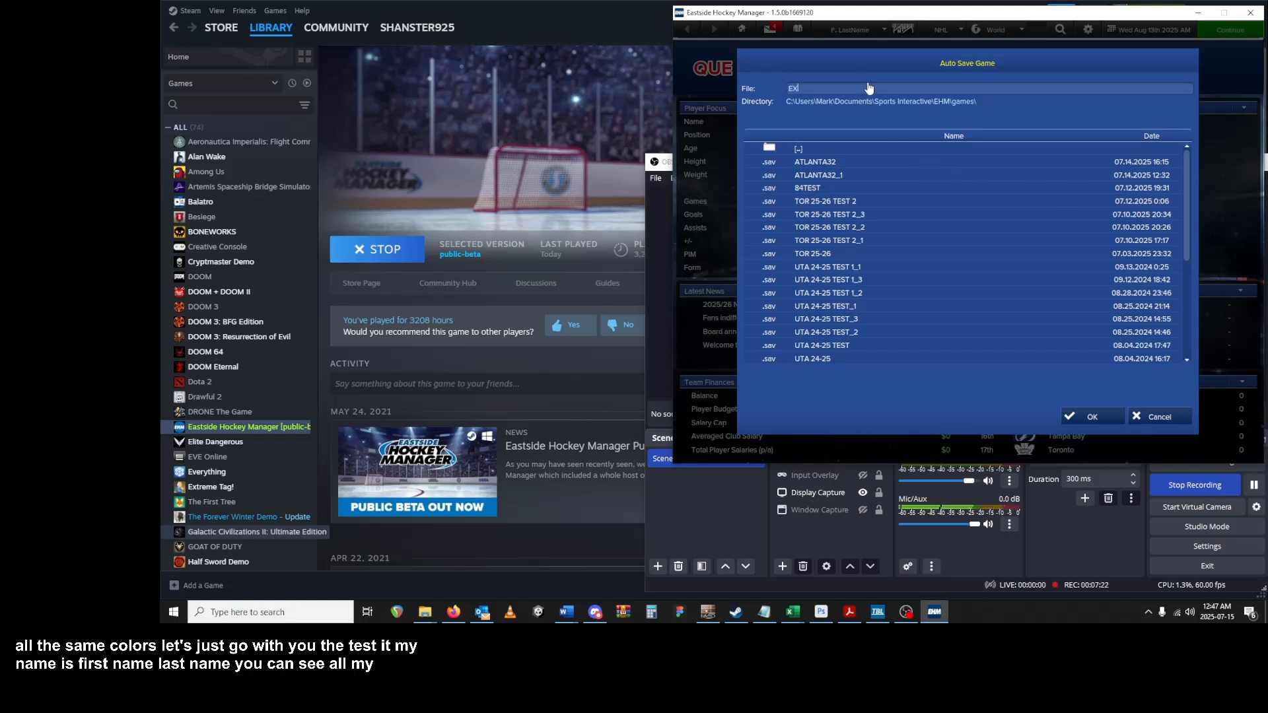
key(BackSpace)
key(BackSpace)
text(LE)
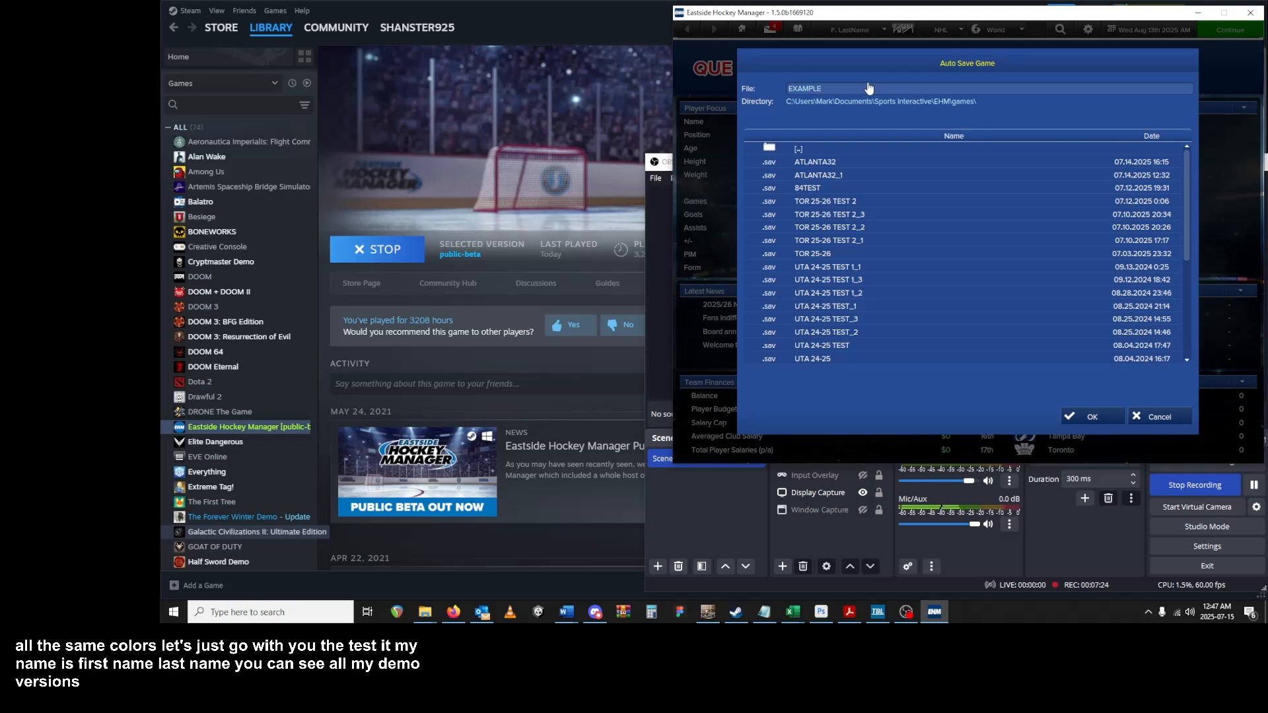
click(1091, 418)
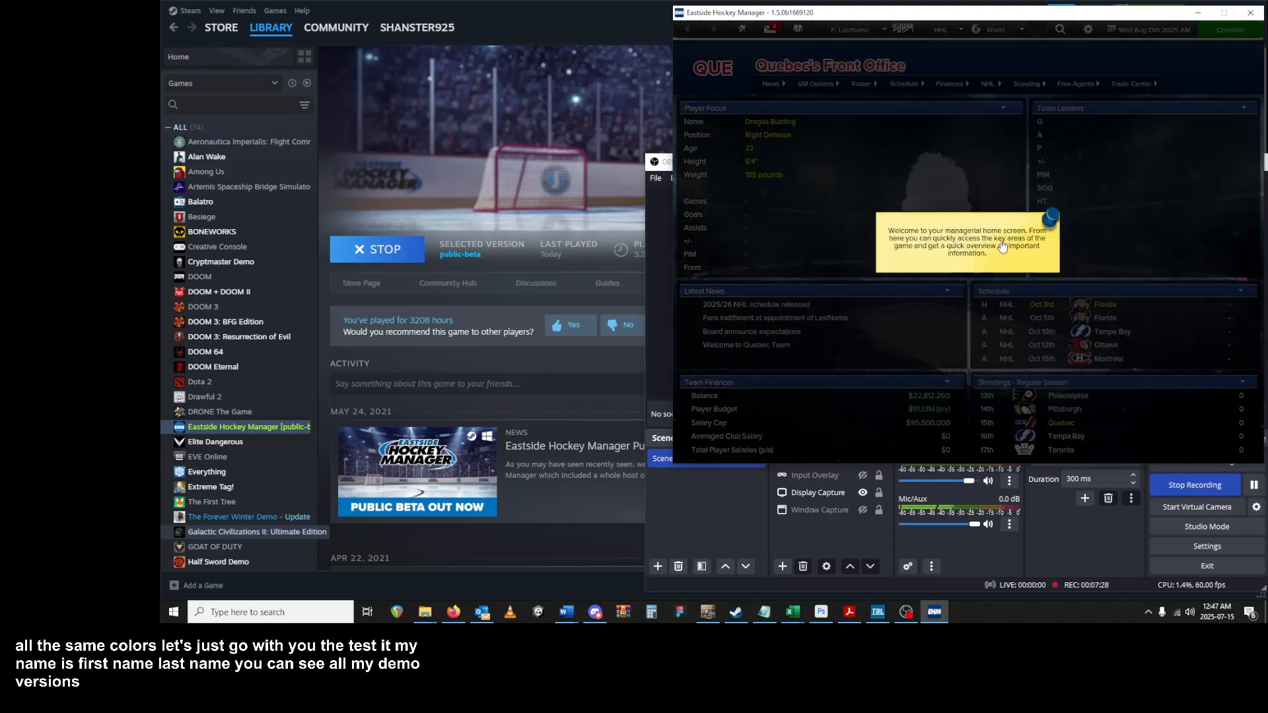
- Dismiss the introductory tips on Quebec's front office screen
click(1005, 257)
click(887, 115)
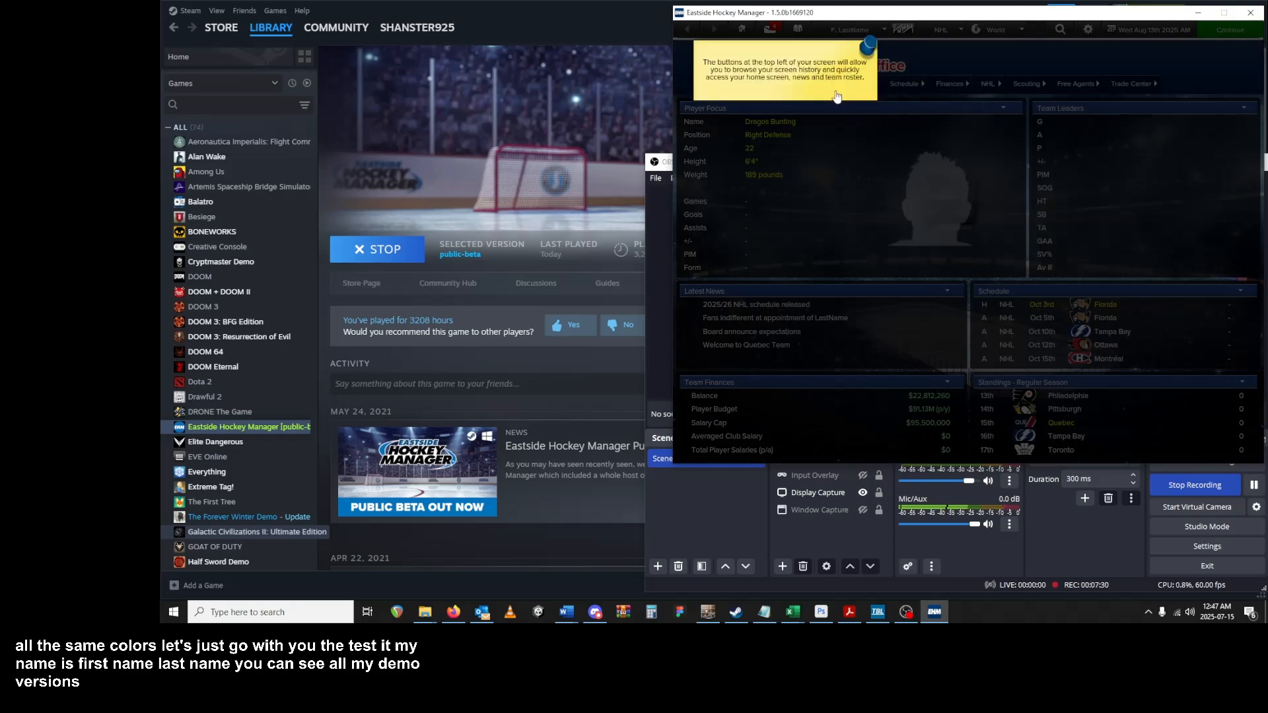
click(835, 79)
click(940, 84)
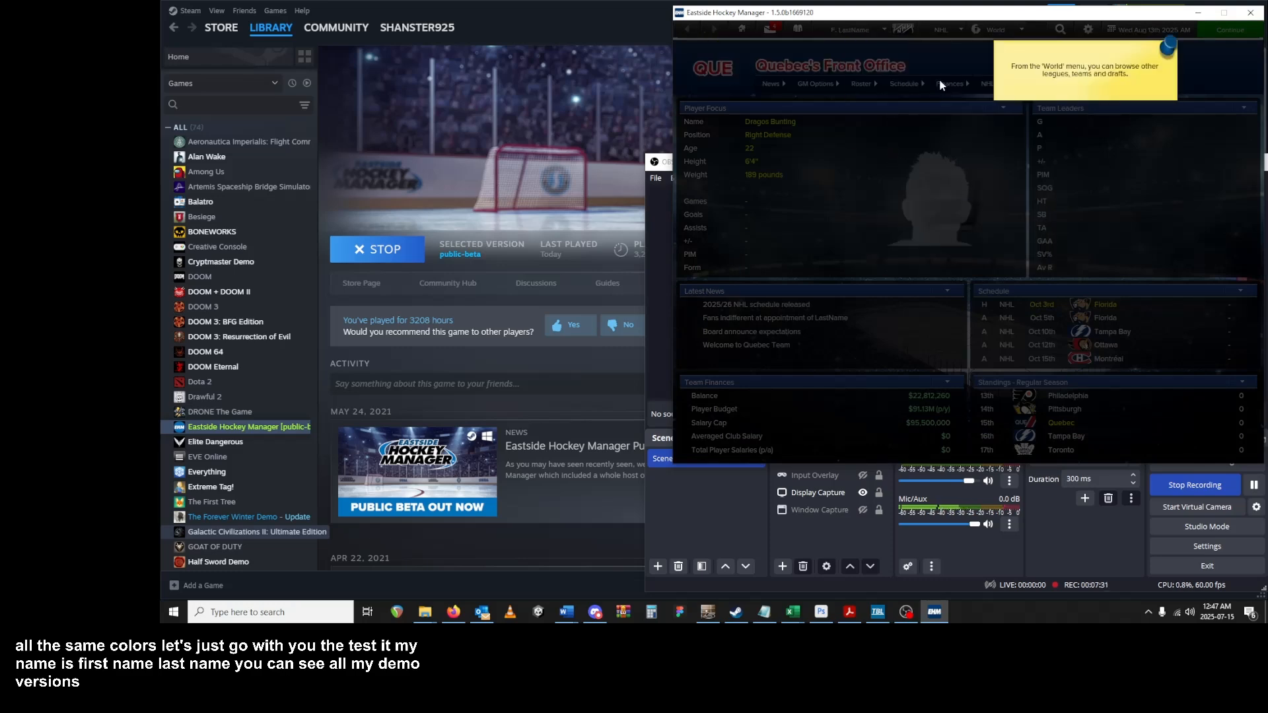
click(1119, 79)
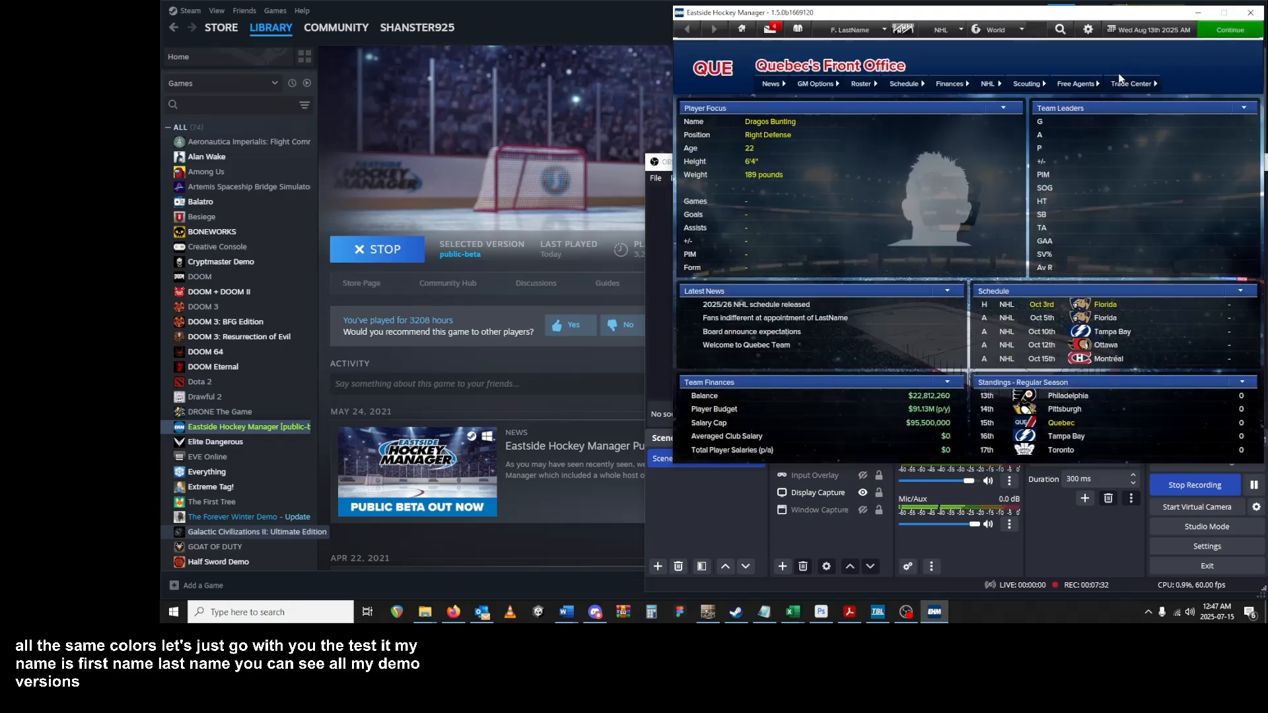
- Open the Quebec Team's 2025-26 schedule and view the games for October 2025
click(1031, 292)
click(1098, 128)
click(1099, 128)
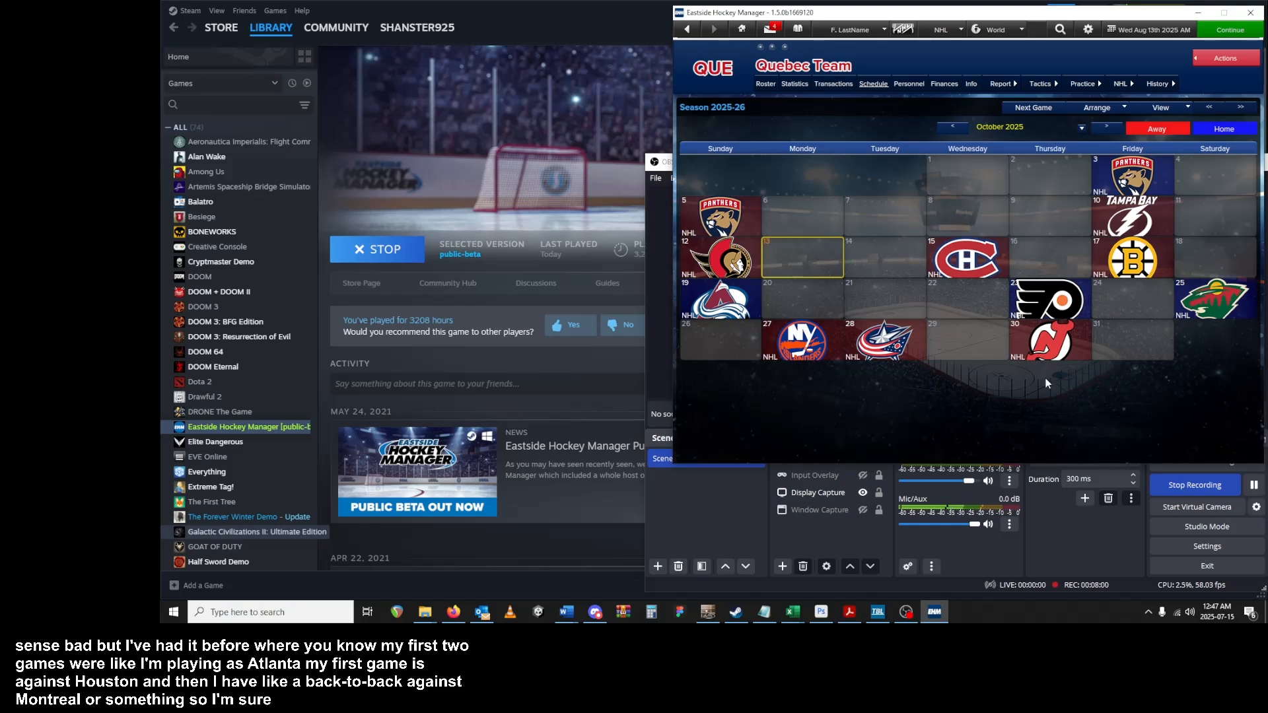
click(1114, 130)
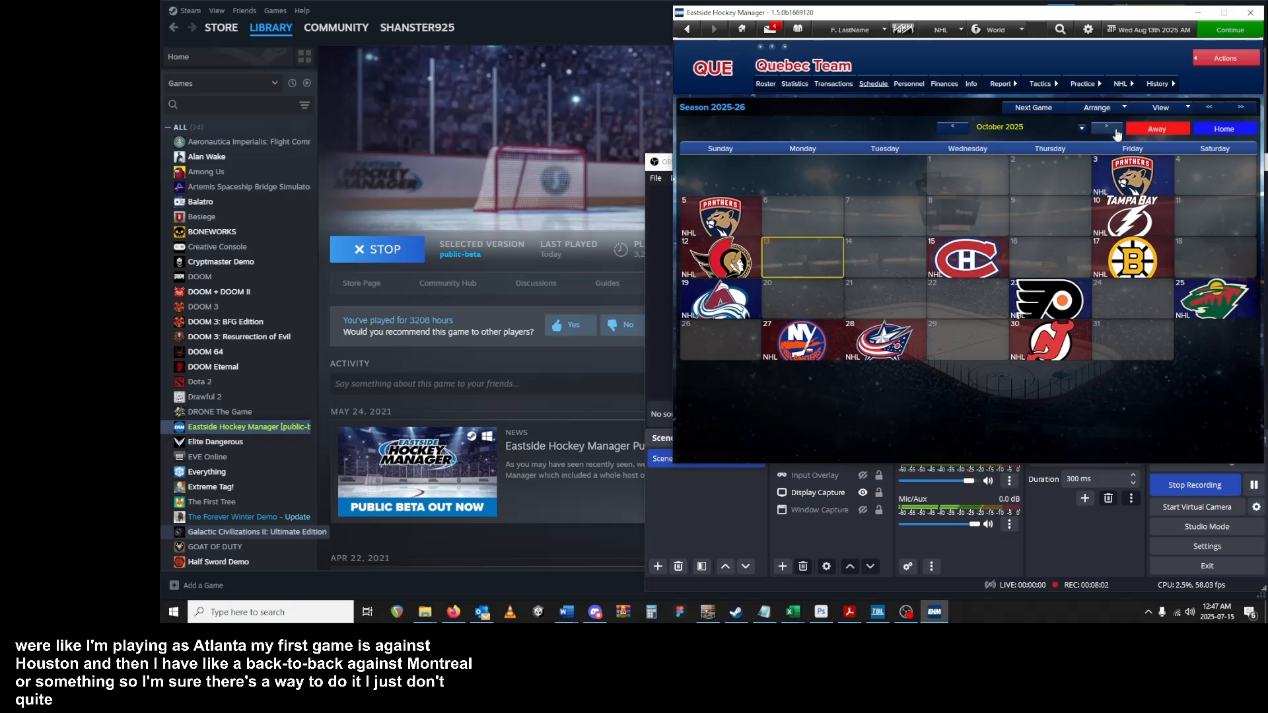
click(953, 129)
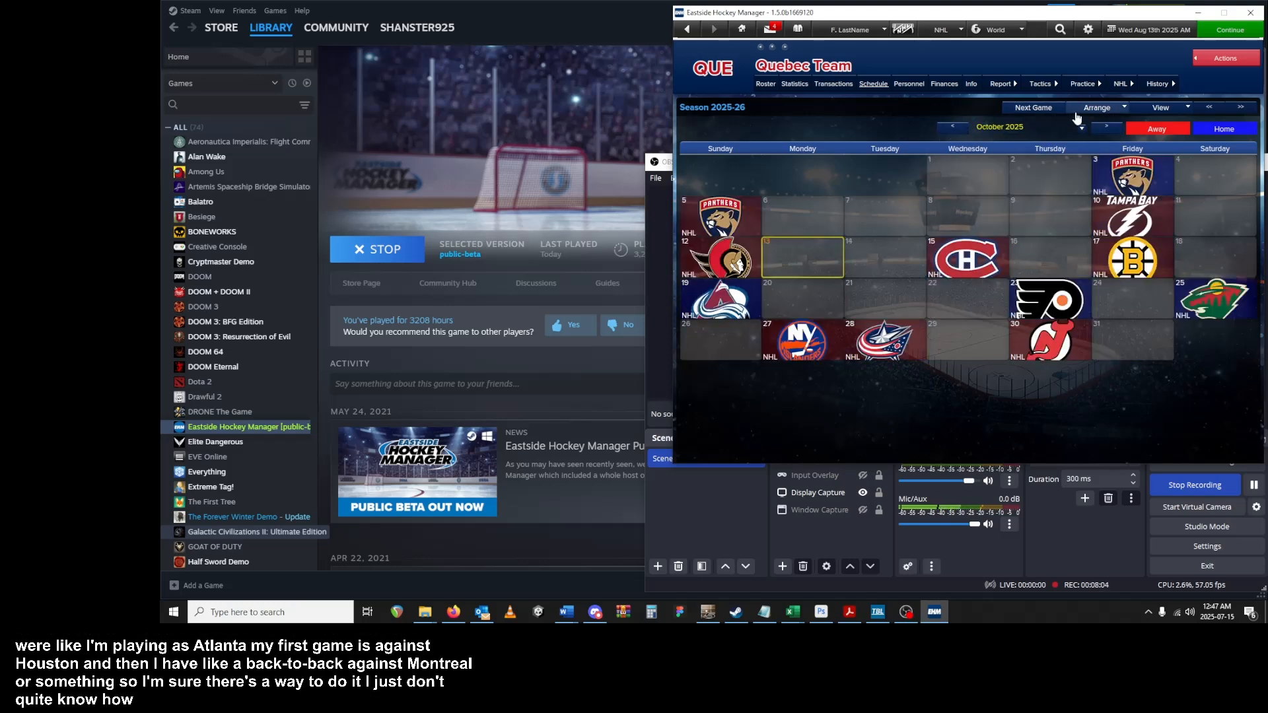
- Skim Quebec's schedule through to the end of the season in April 2026 and back to September 2025
click(1103, 131)
click(1103, 131)
click(1104, 131)
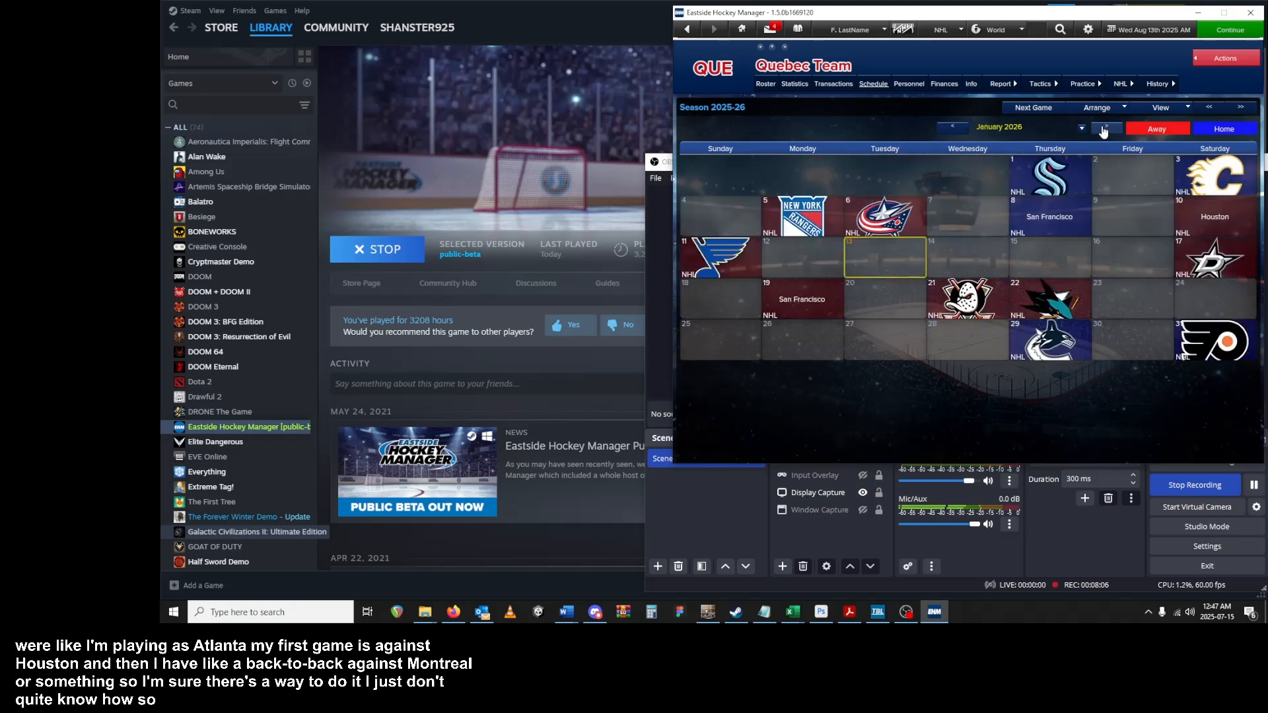
click(1104, 132)
click(1104, 132)
click(1103, 132)
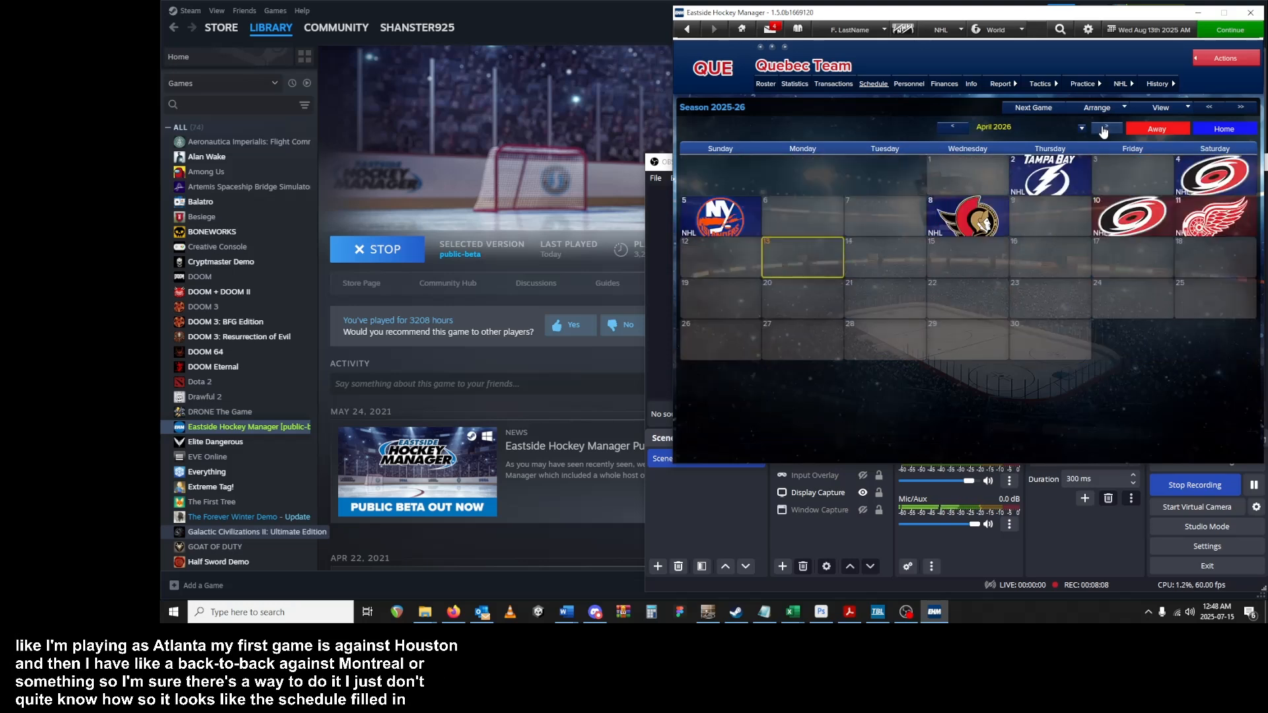
click(1103, 132)
click(943, 130)
click(943, 130)
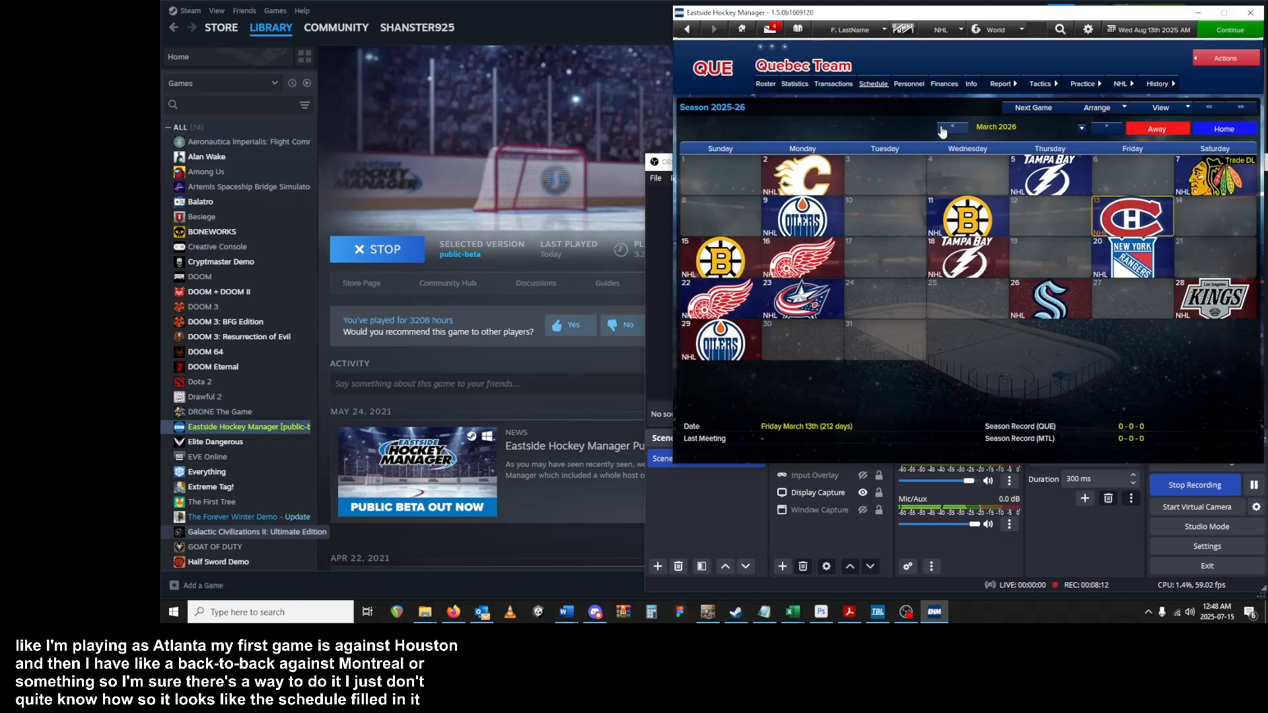
click(943, 131)
click(943, 130)
click(943, 130)
click(942, 130)
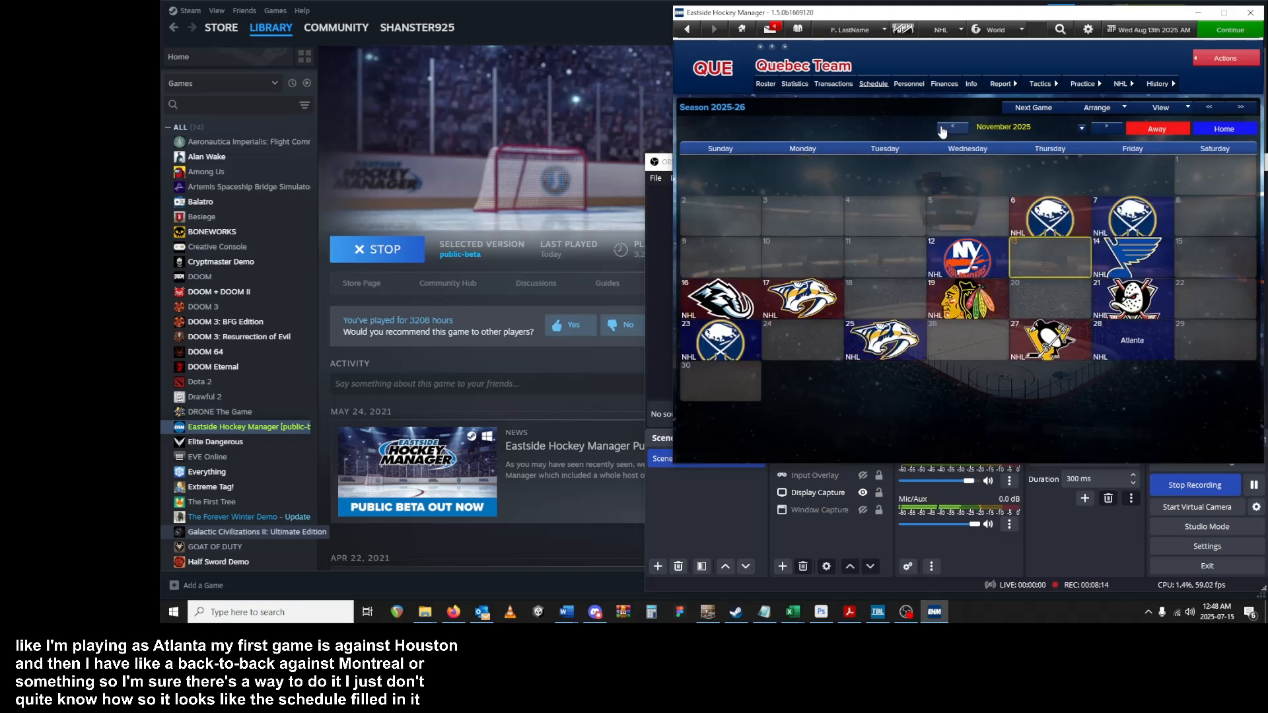
click(943, 130)
click(943, 130)
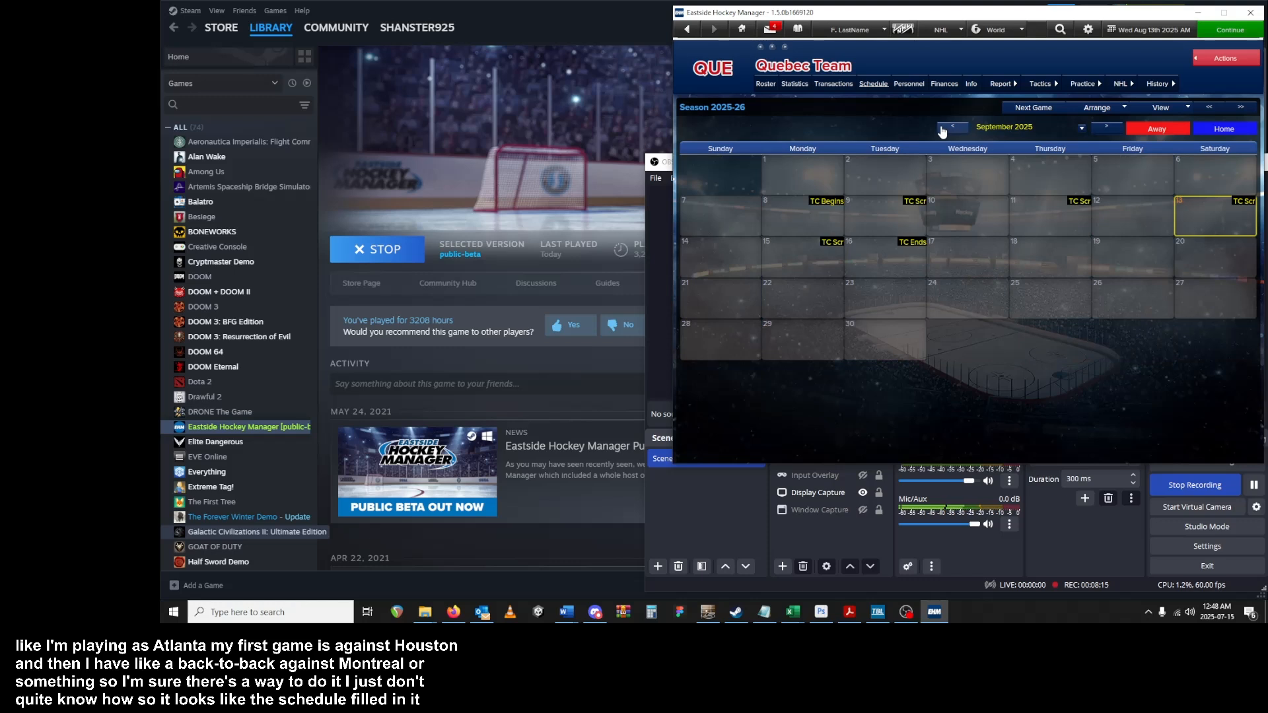
- Review Quebec's schedule month by month from September 2025 to February 2026, then return to August 2025
click(1106, 131)
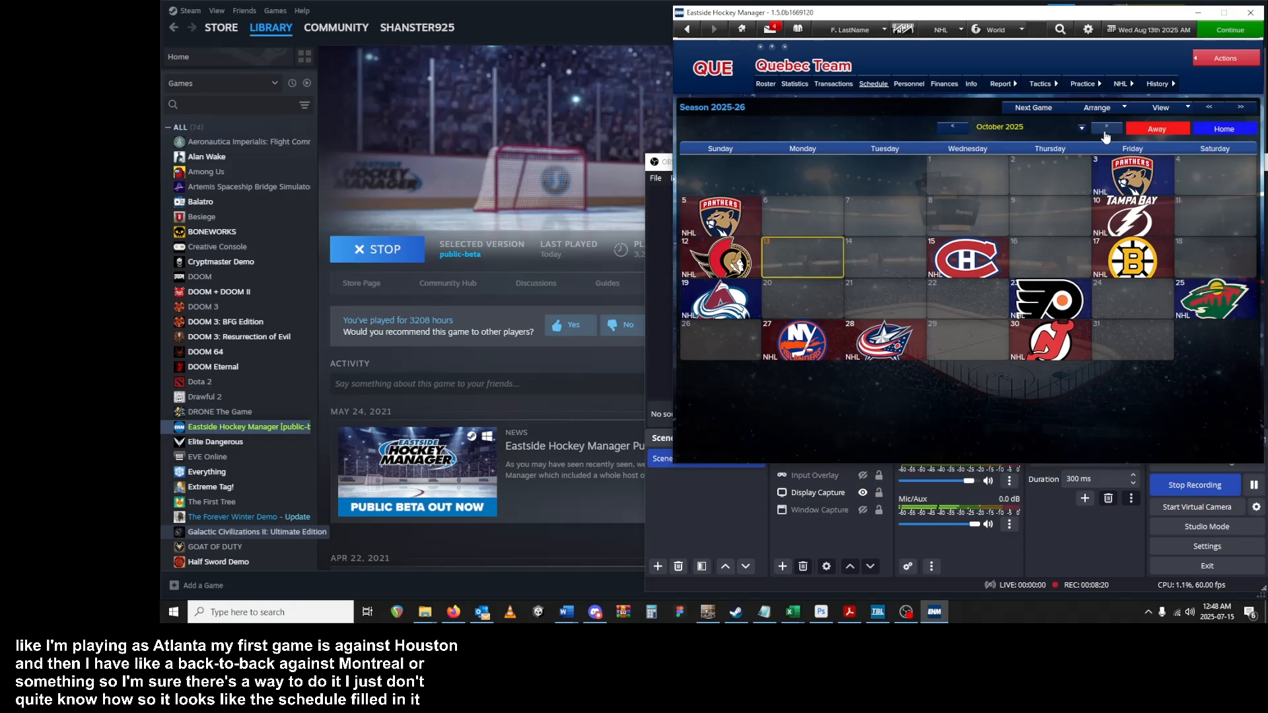
click(1106, 130)
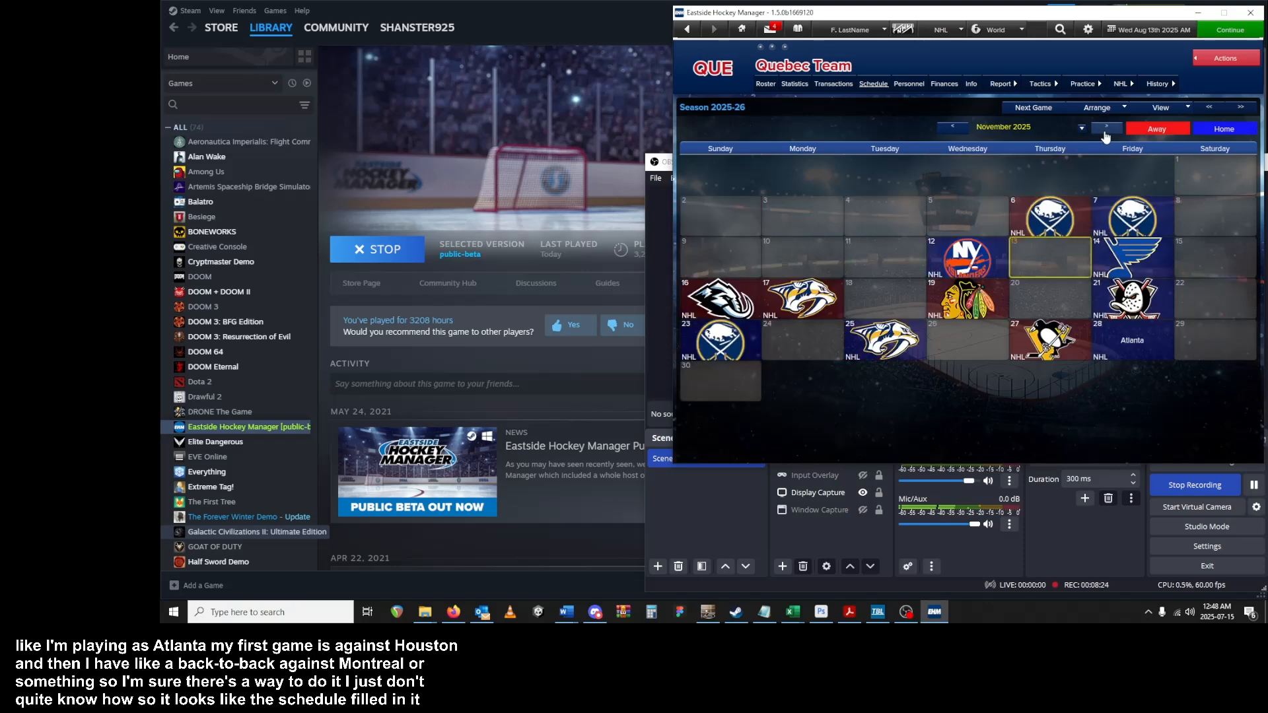
click(1106, 130)
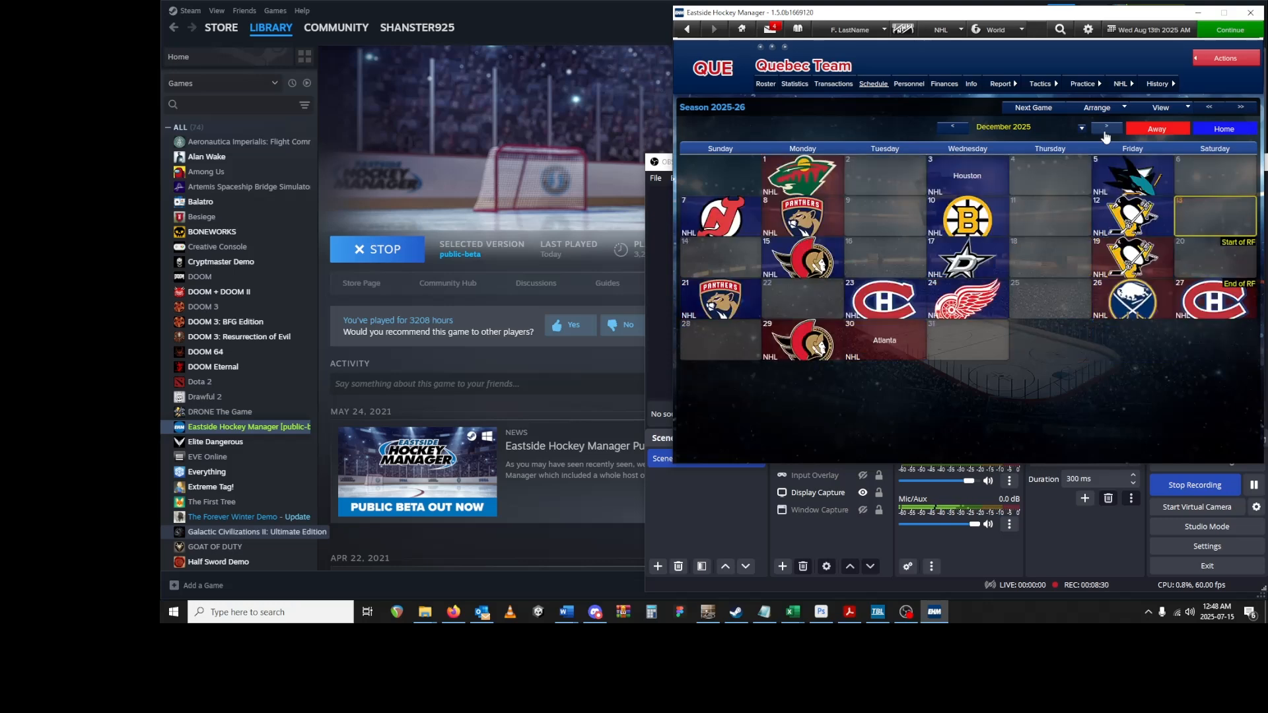
click(1106, 130)
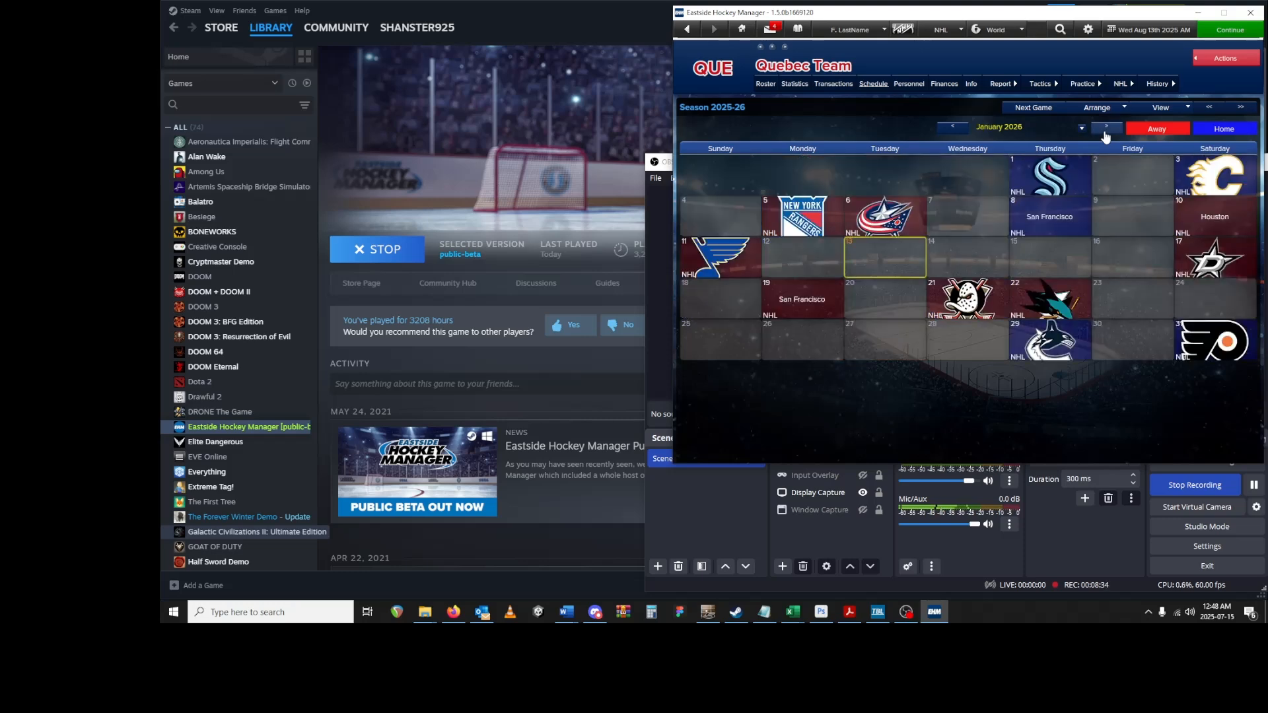
click(950, 128)
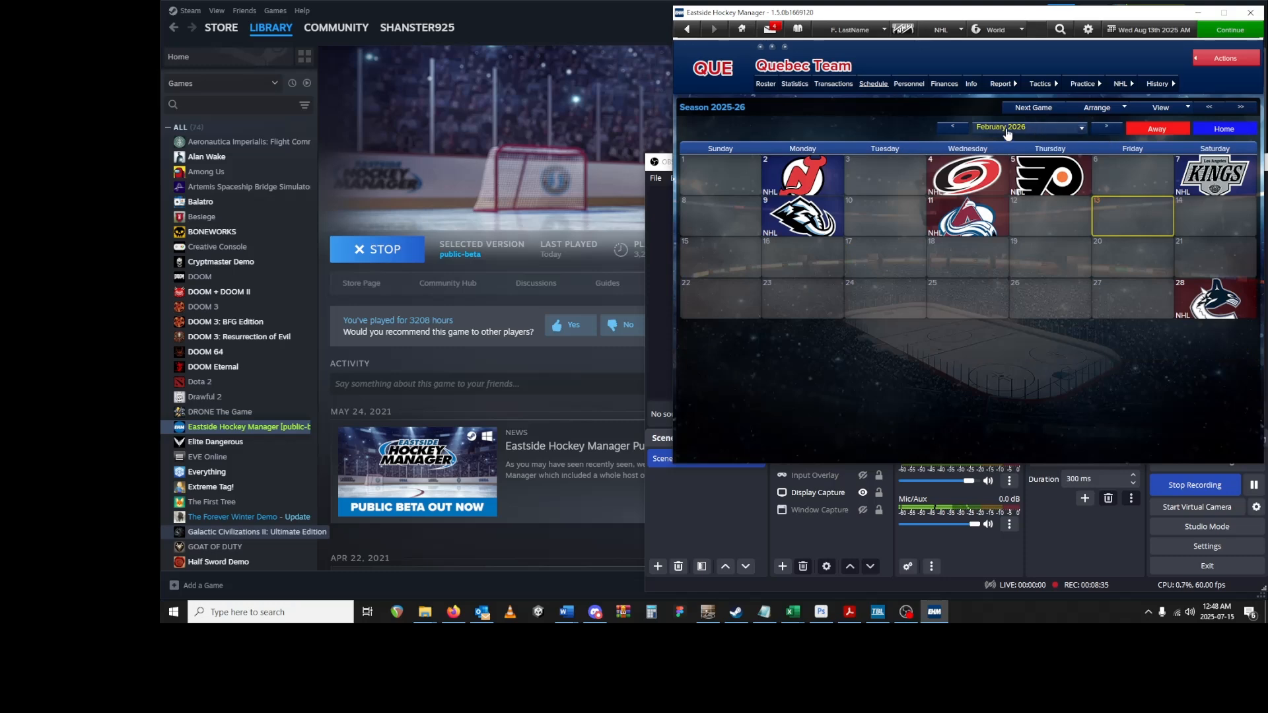
click(949, 128)
click(949, 127)
click(949, 127)
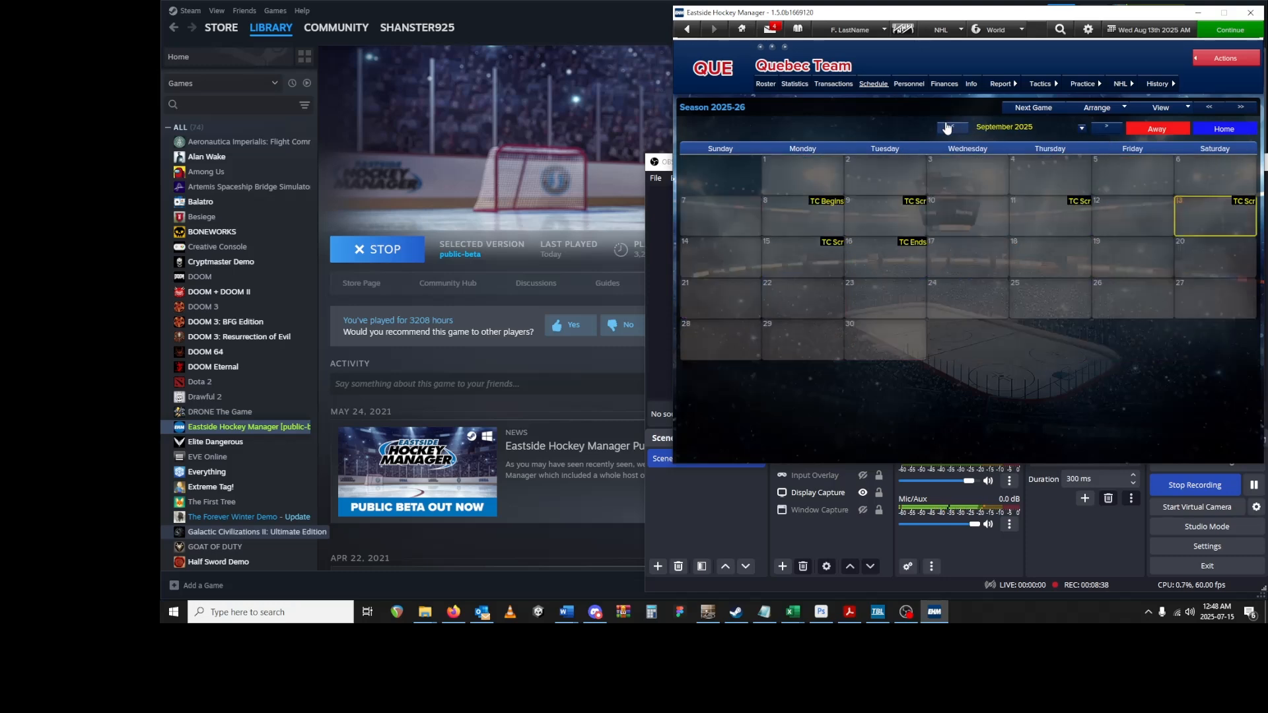
click(949, 127)
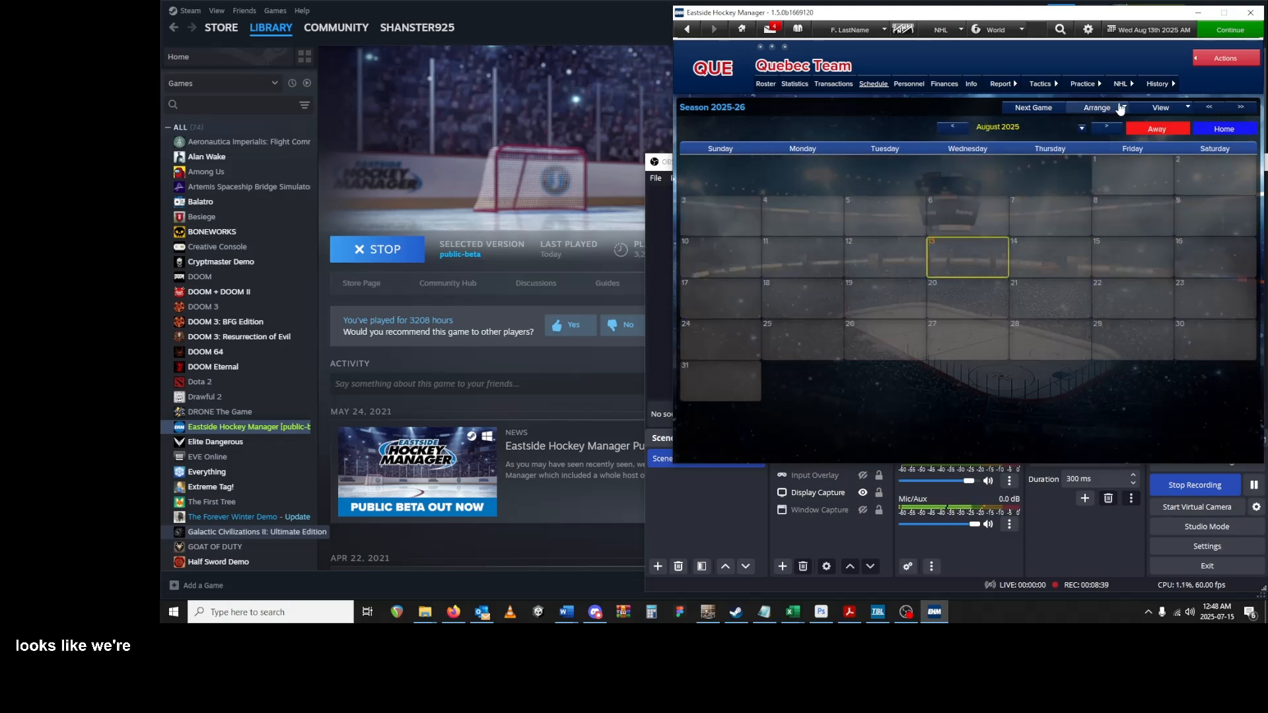
- Look through the Print options available among the Quebec Team's actions
click(1201, 64)
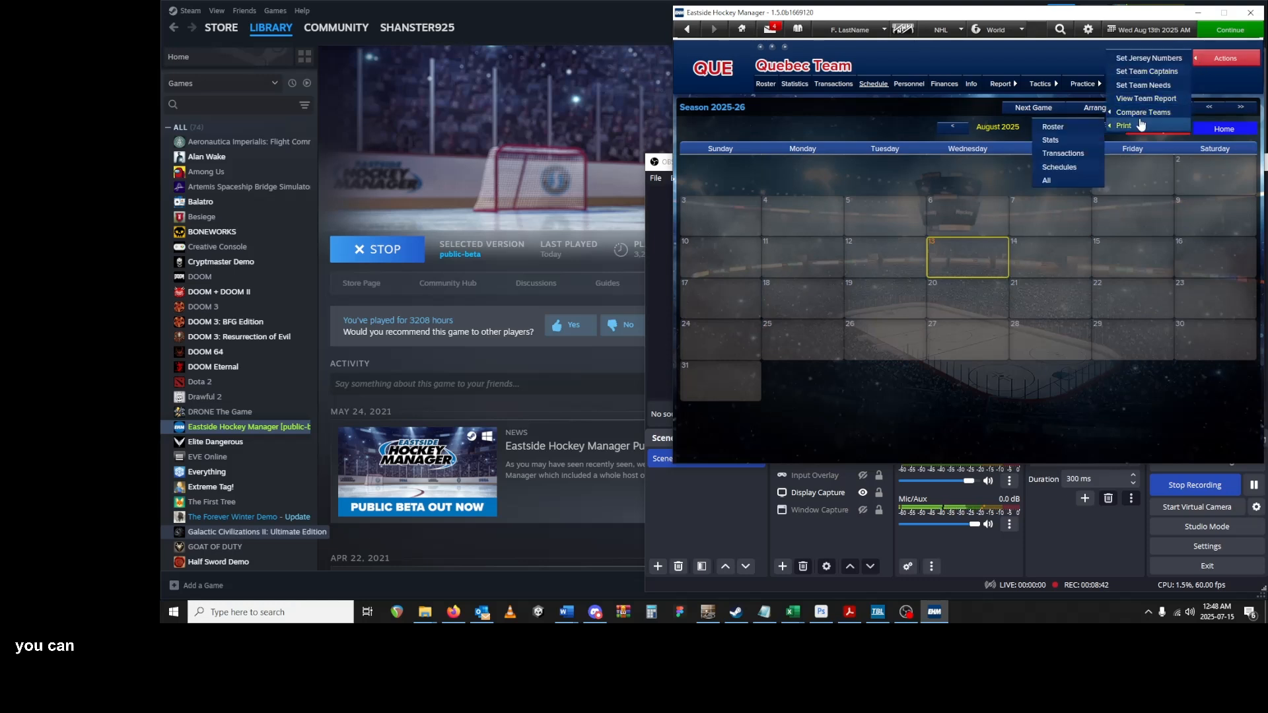
click(1140, 121)
click(1208, 59)
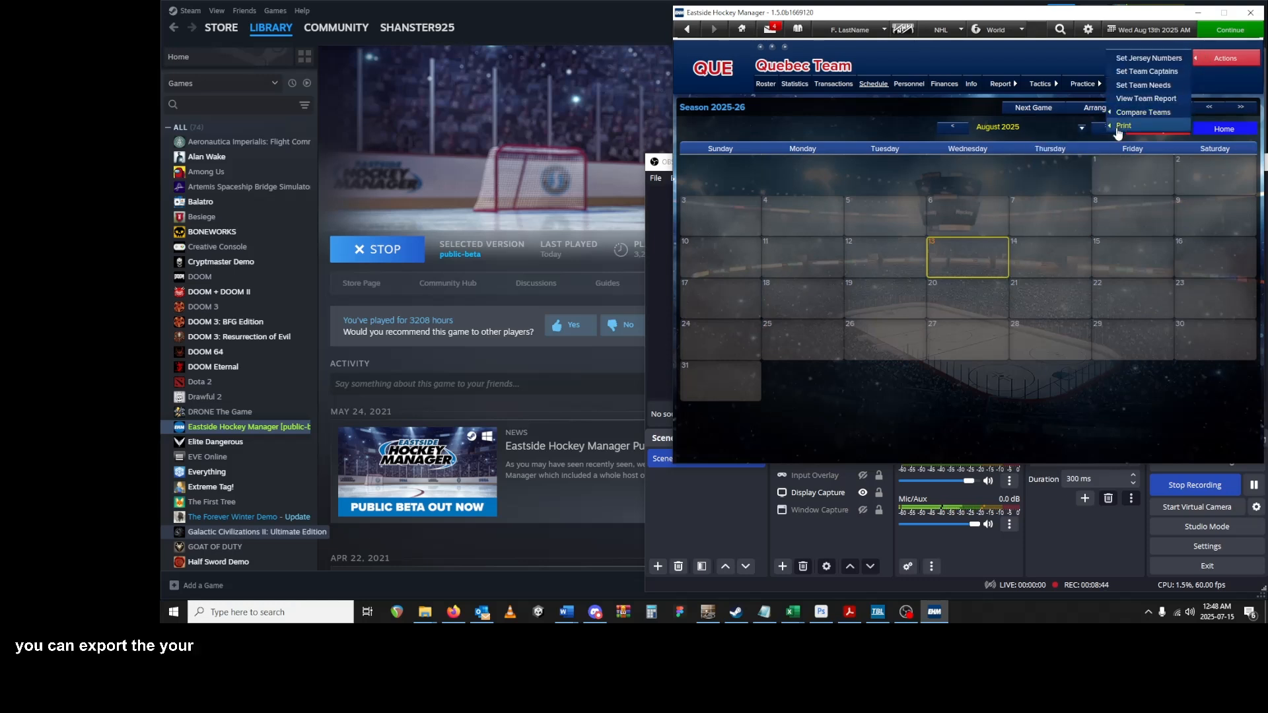
mouse_move(1126, 126)
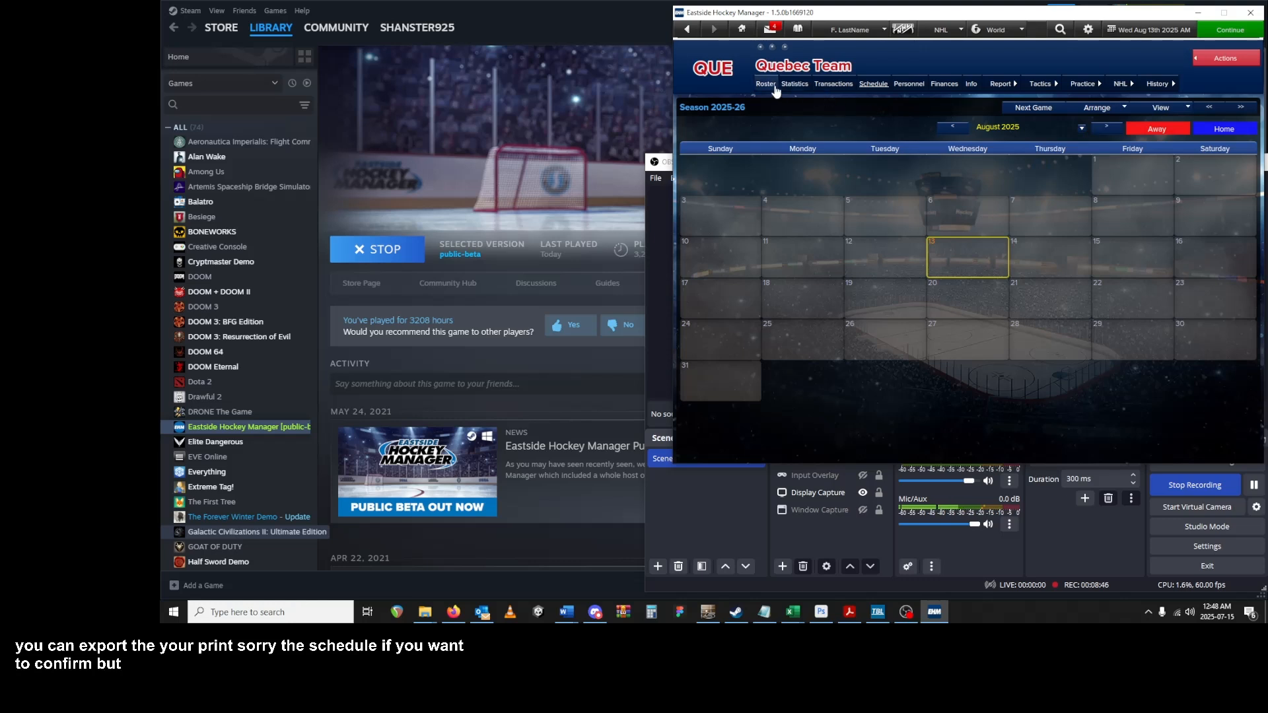
- Open the Quebec Team's roster and dismiss its introductory tips to inspect the players
click(770, 85)
click(933, 249)
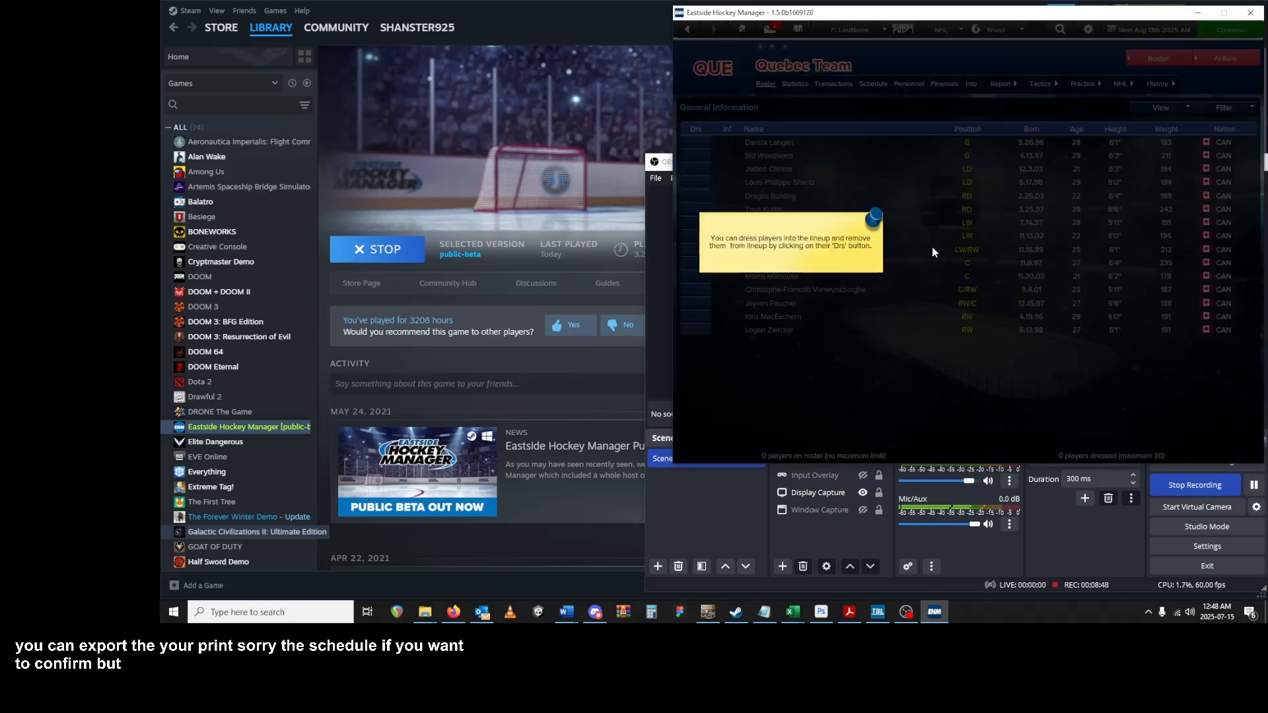
click(802, 251)
click(952, 458)
click(1054, 101)
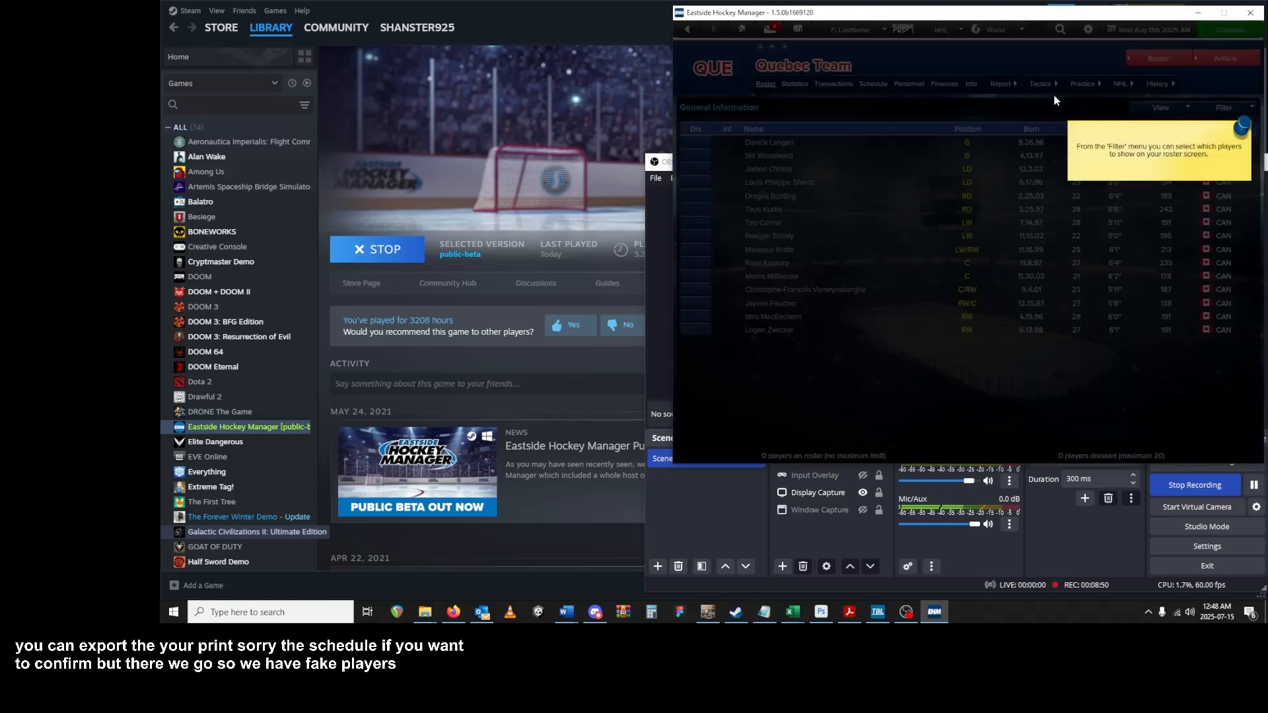
click(1175, 170)
click(1161, 117)
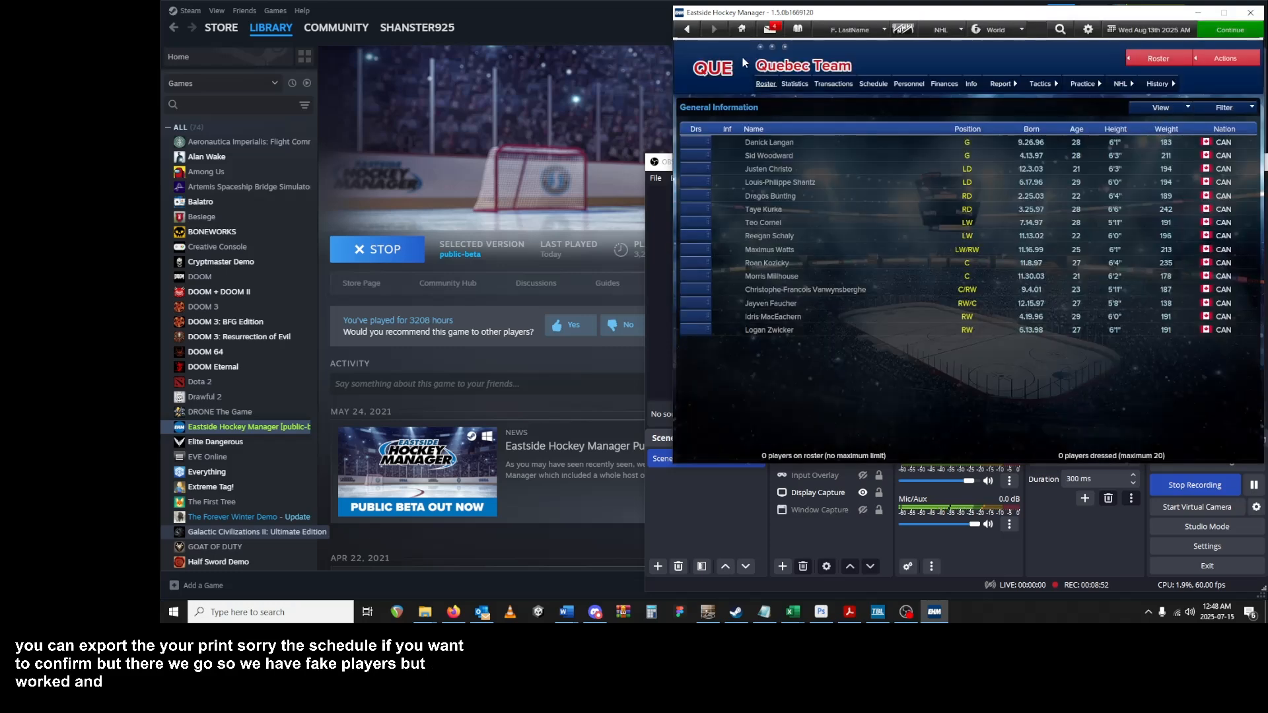
- Open the National Hockey League standings from the front office and examine the full Overall Standings
click(742, 38)
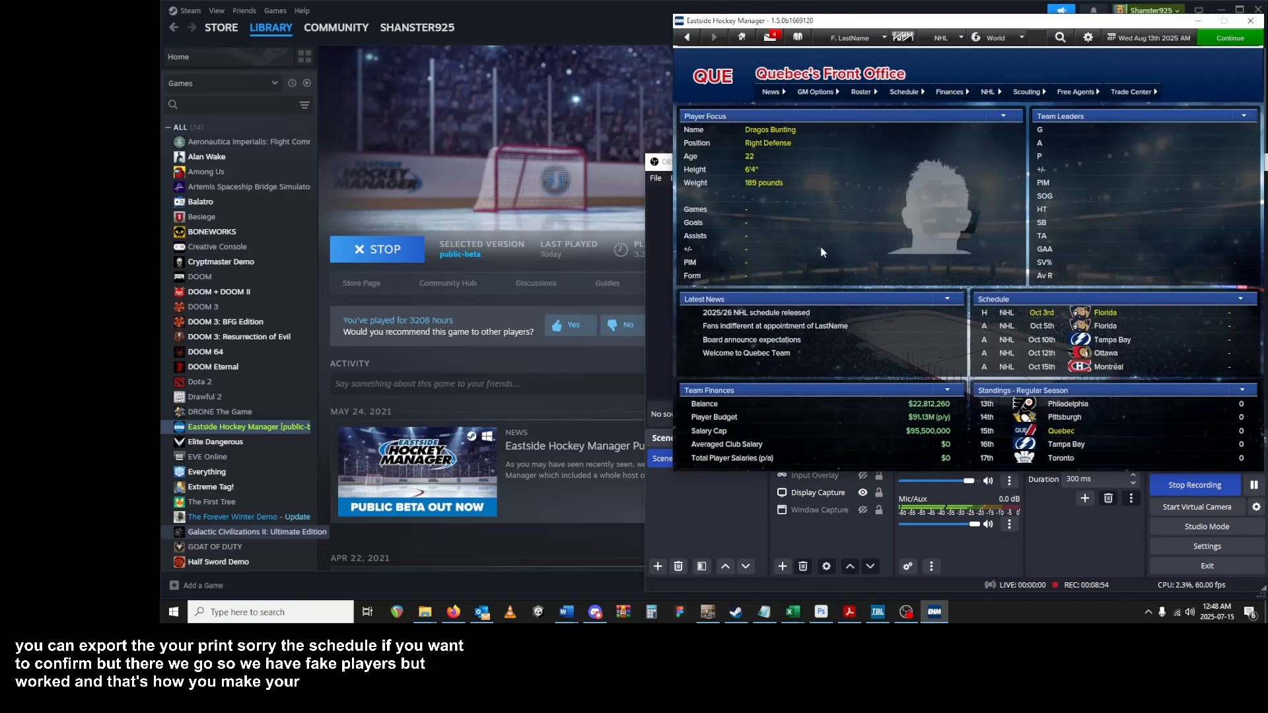
click(1002, 393)
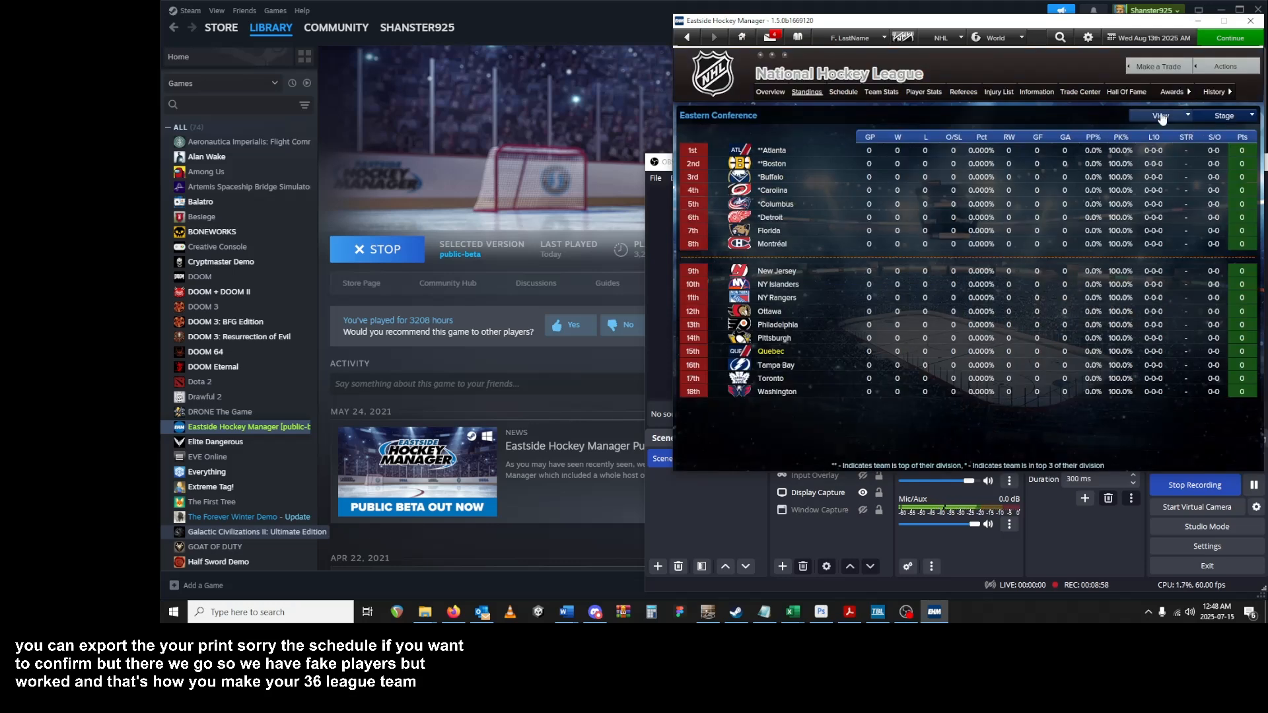
click(1225, 116)
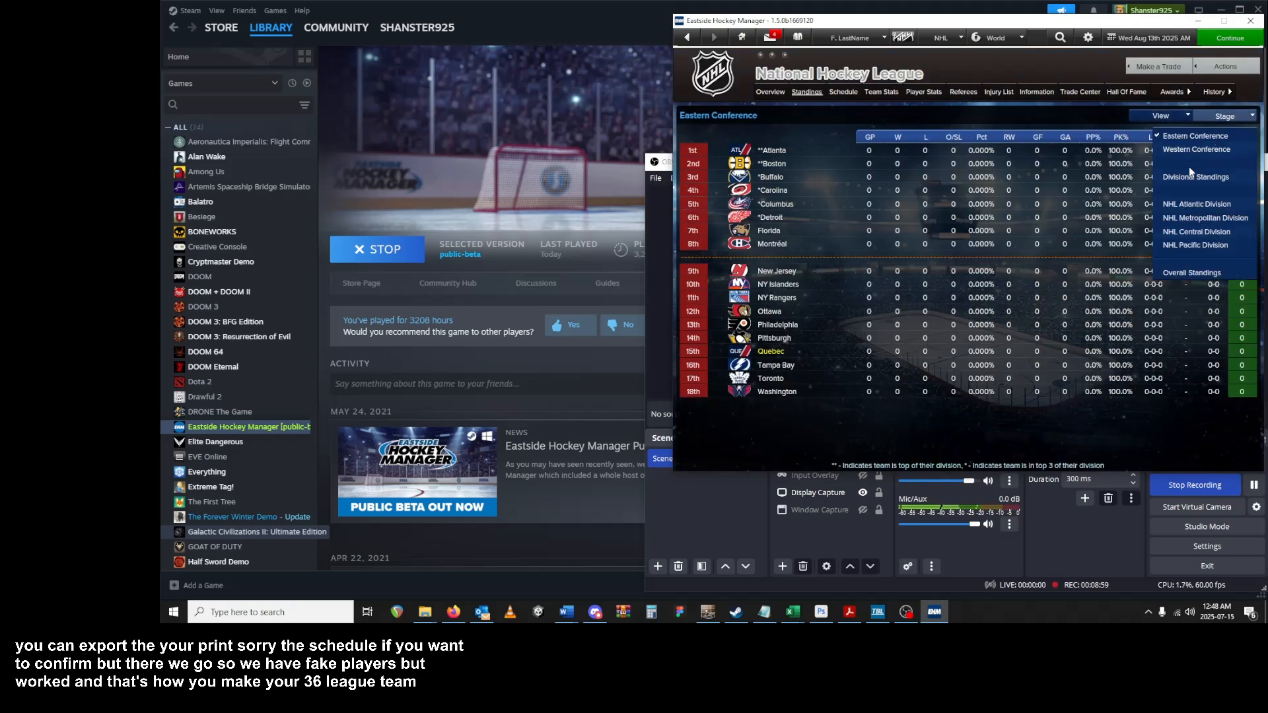
click(1192, 273)
scroll(787, 324, down, 5)
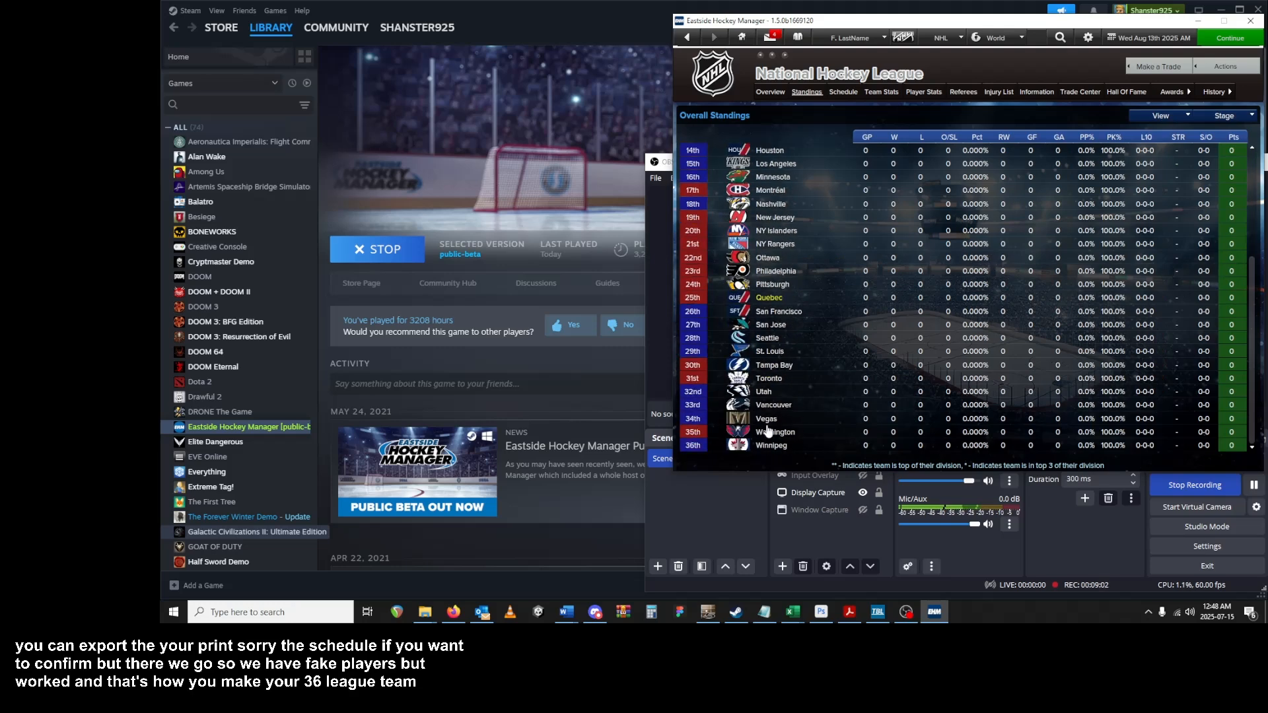
scroll(791, 399, up, 5)
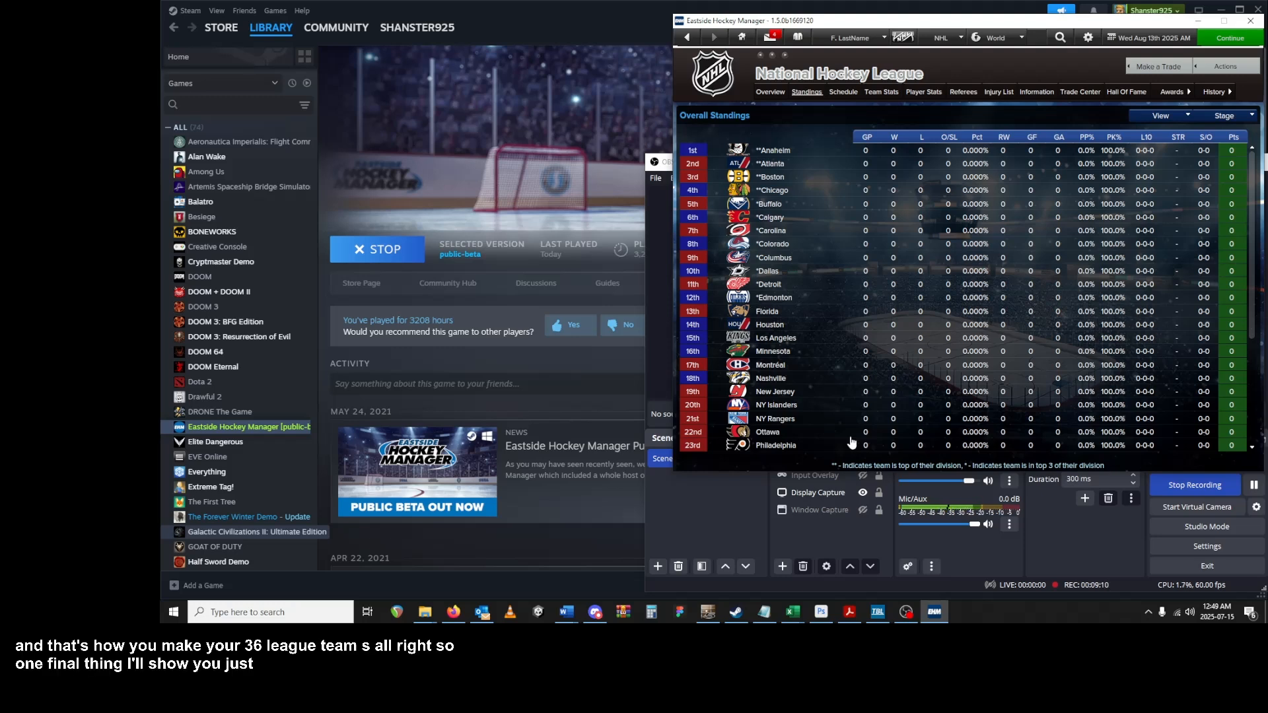
- Switch to EHM Editor and open the Players and Staff records
click(879, 611)
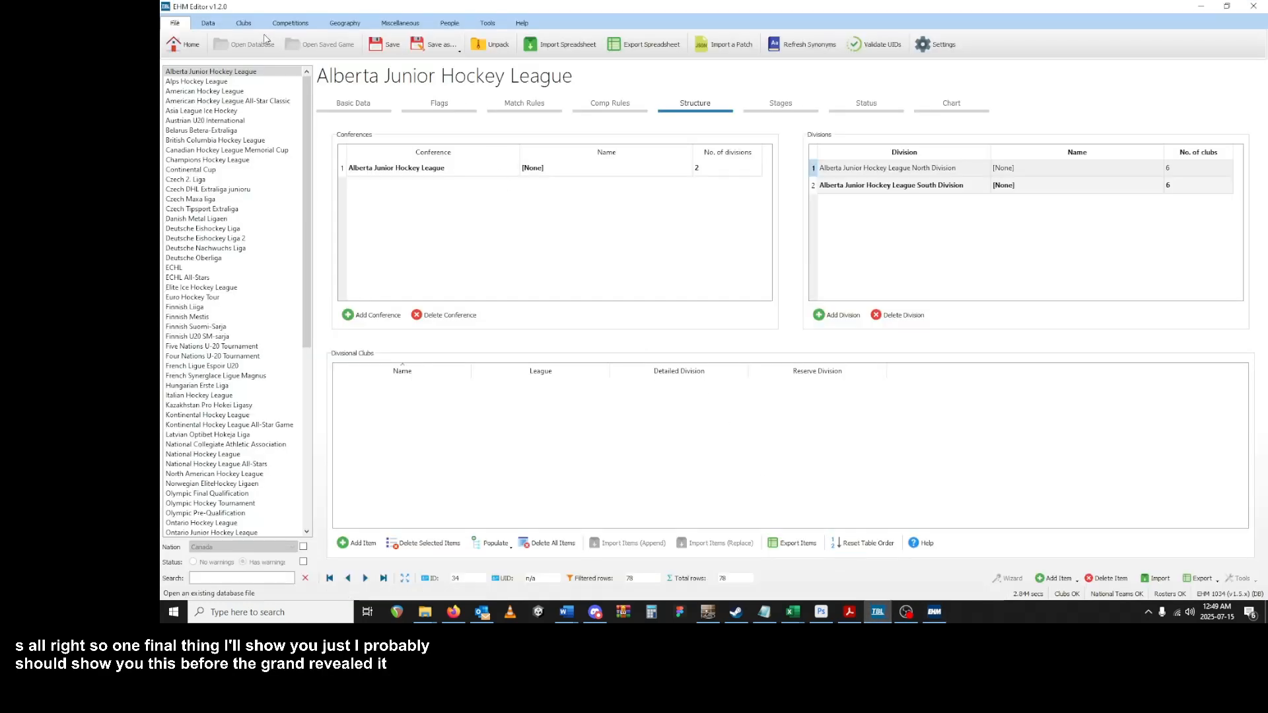
click(449, 22)
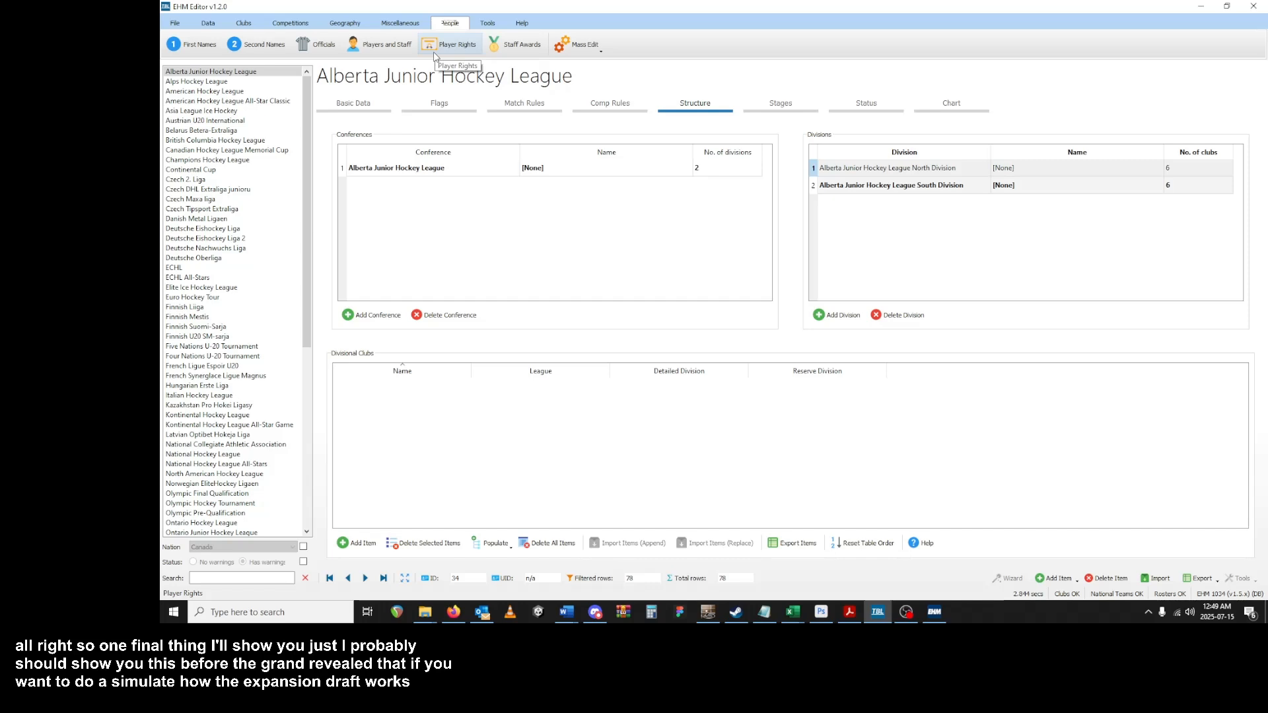
click(384, 51)
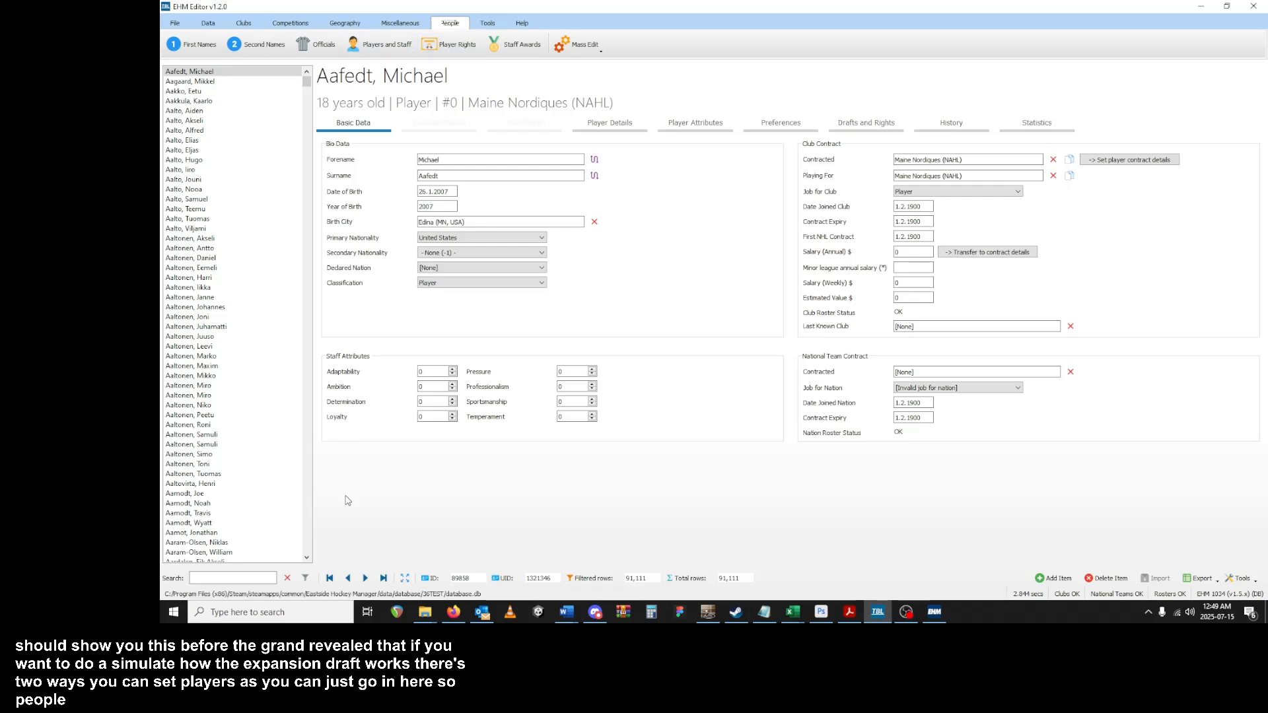
- Filter the people list to those contracted in the National Hockey League, leaving the player filter disabled
click(305, 577)
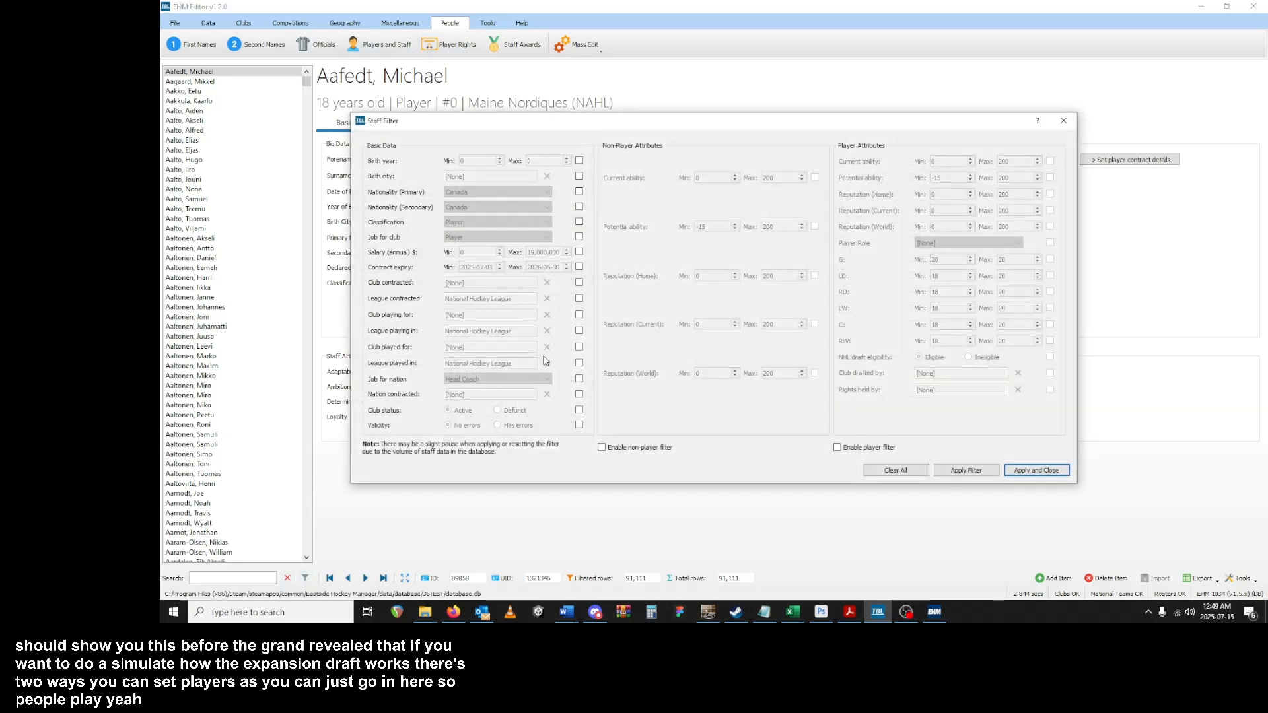
click(580, 299)
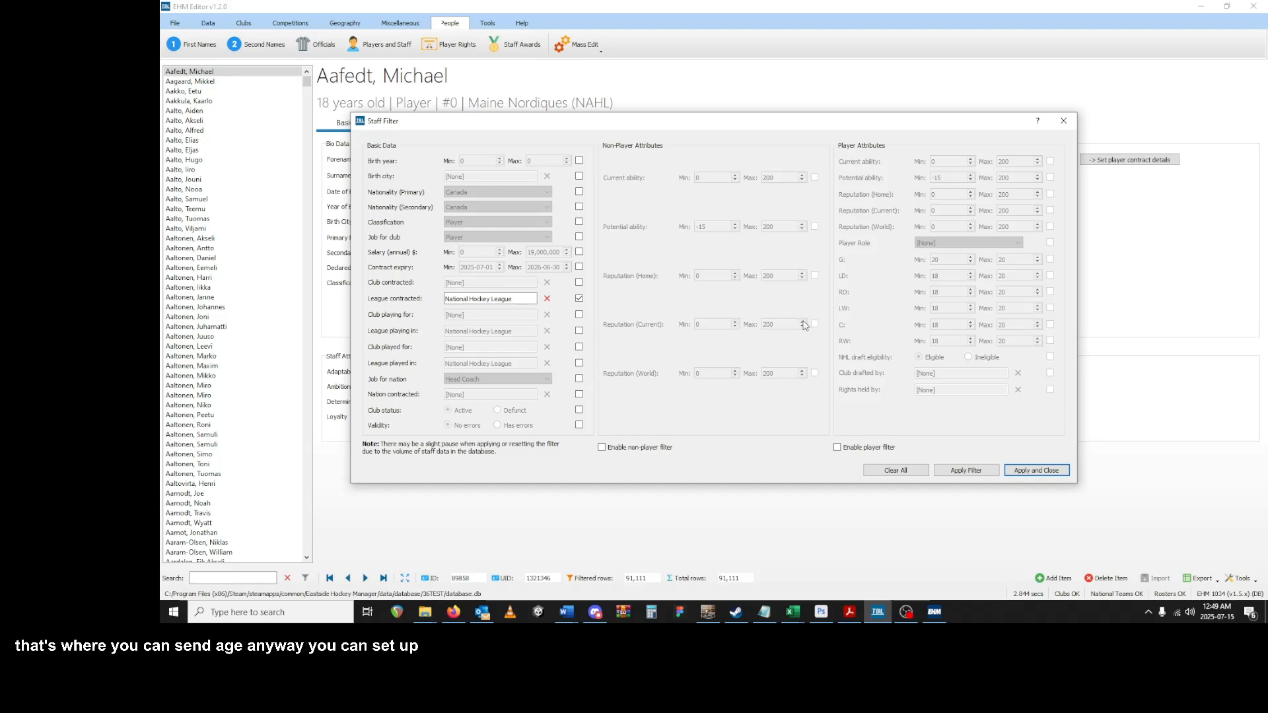
click(862, 448)
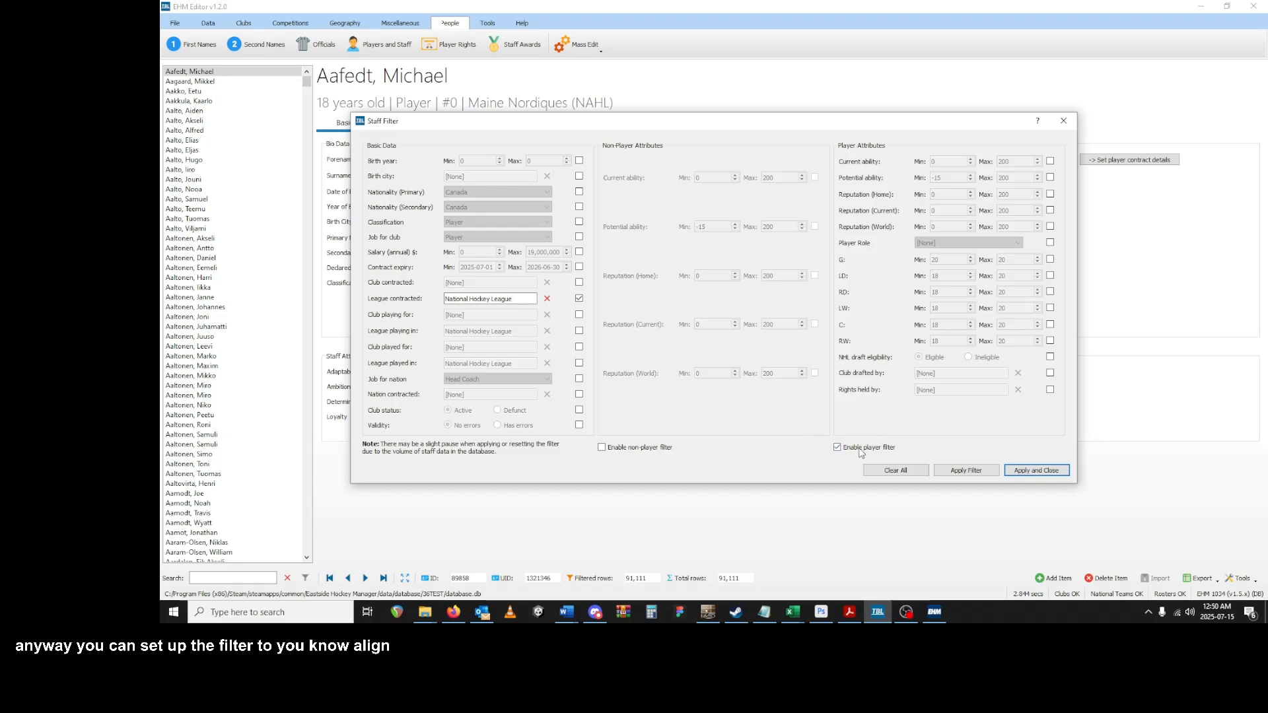
click(861, 453)
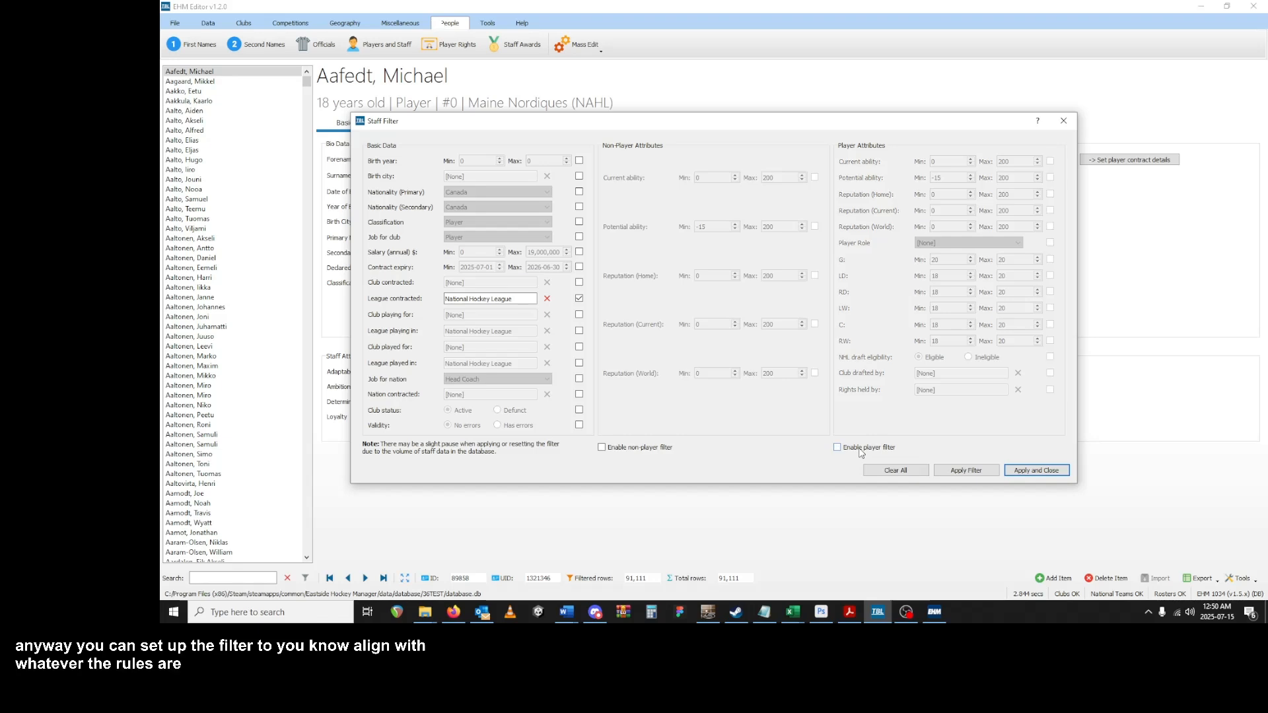
click(1033, 473)
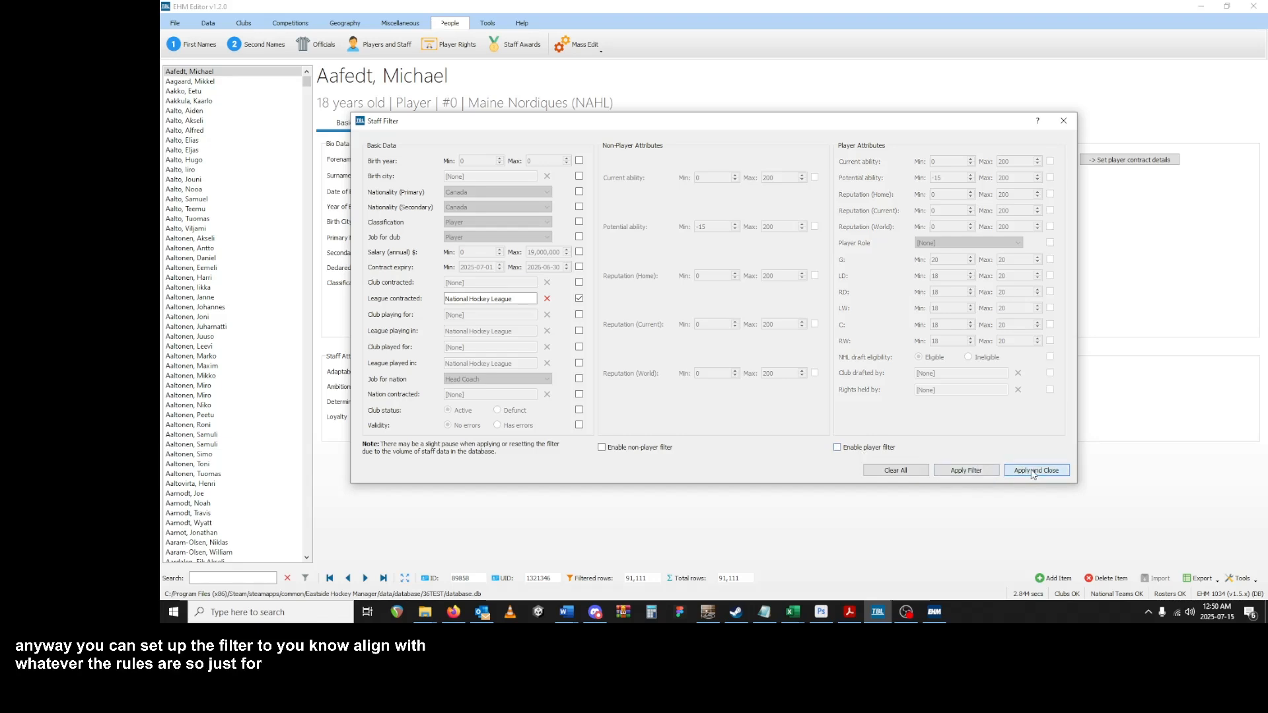
- Inspect several records near the start of the filtered list to see whether they are players or non-players
click(205, 72)
click(212, 159)
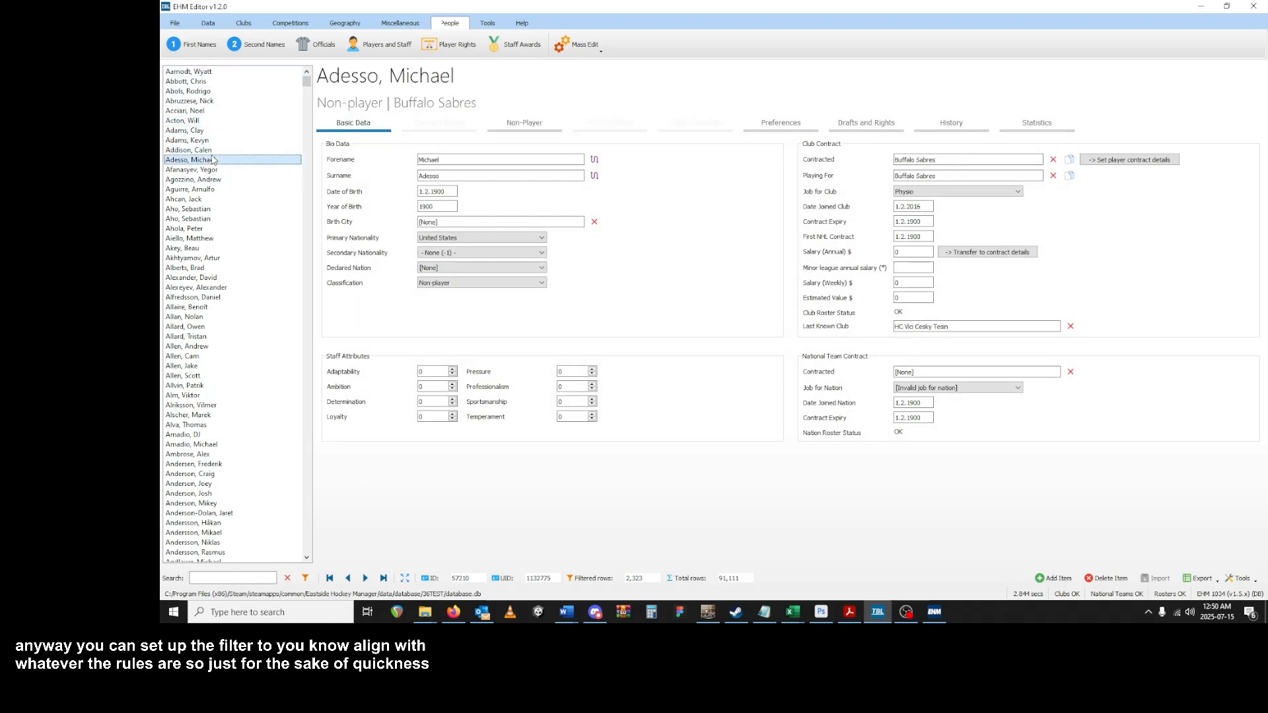
click(215, 200)
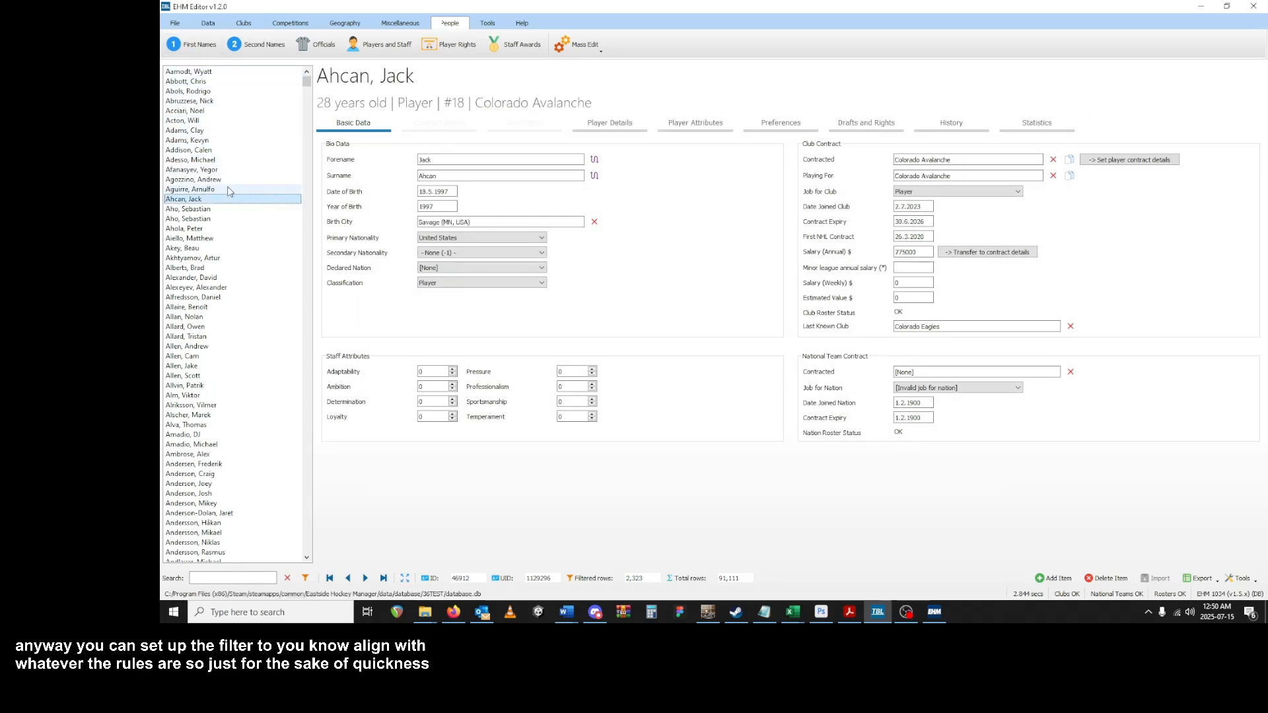
click(198, 189)
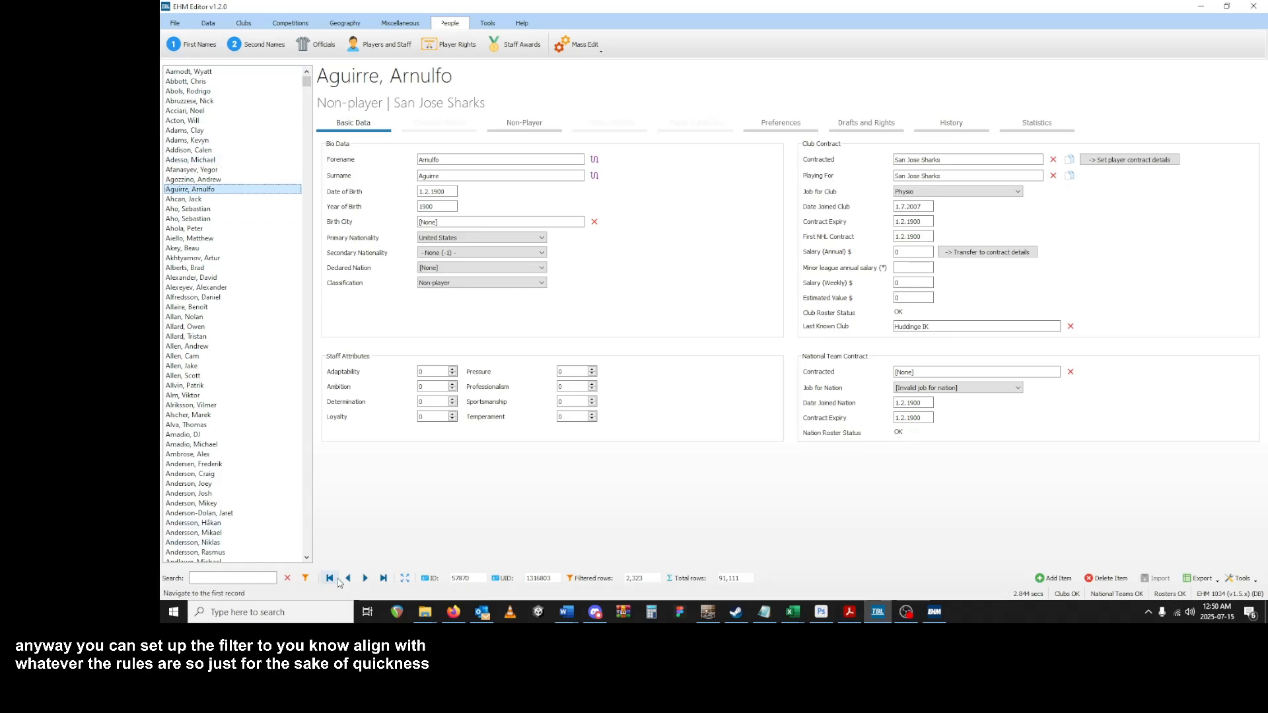
- Try to limit the National Hockey League list to players by enabling and applying the player filter
click(305, 578)
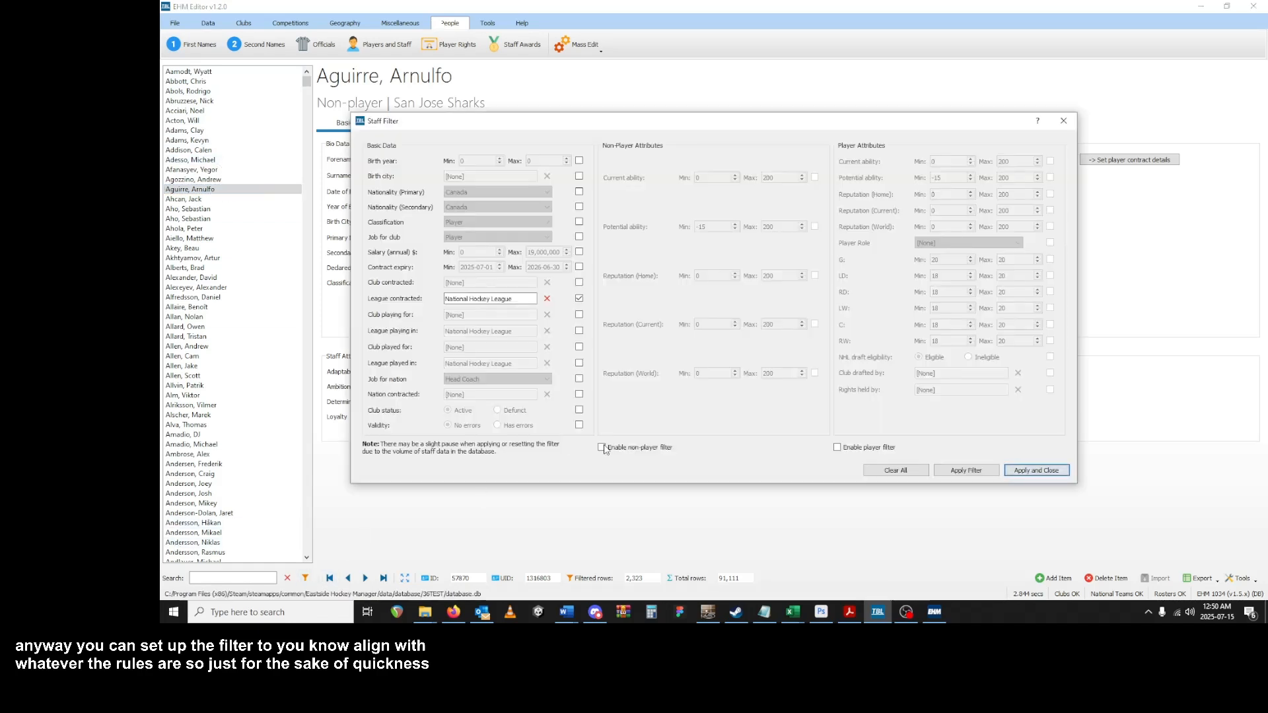
click(838, 449)
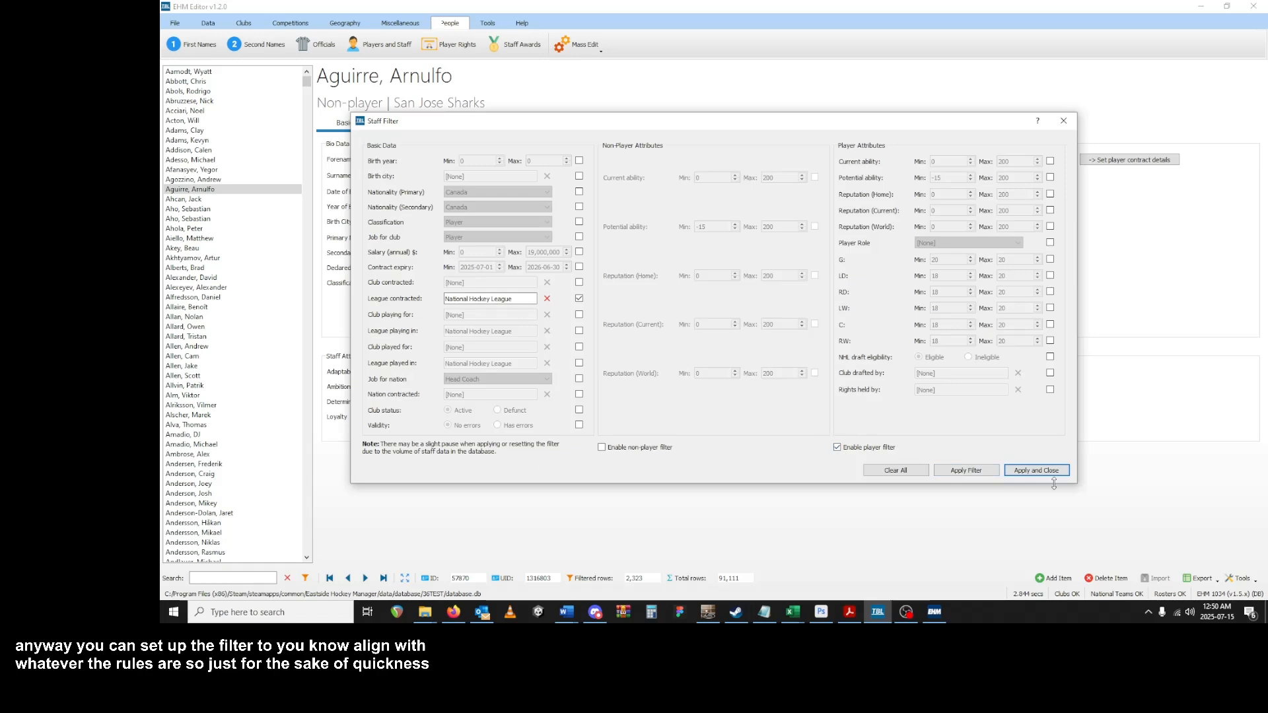
click(1038, 471)
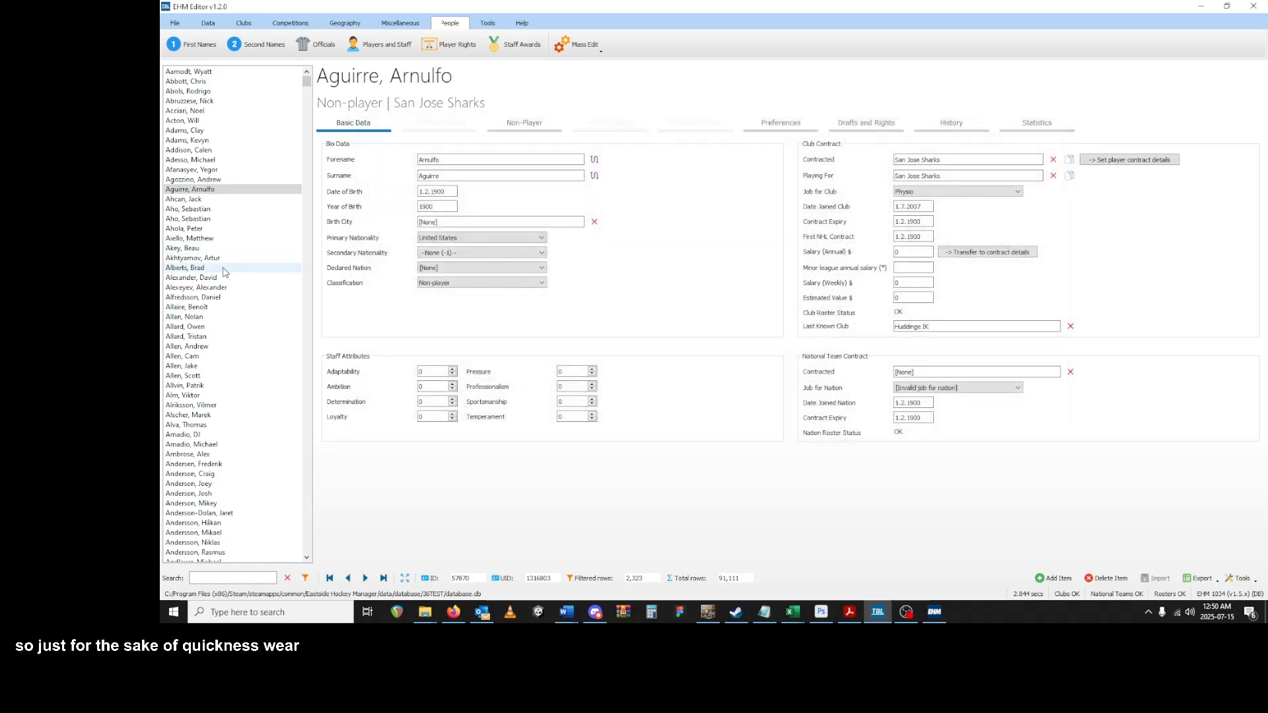
- Check more records in the filtered list for remaining non-players
click(194, 180)
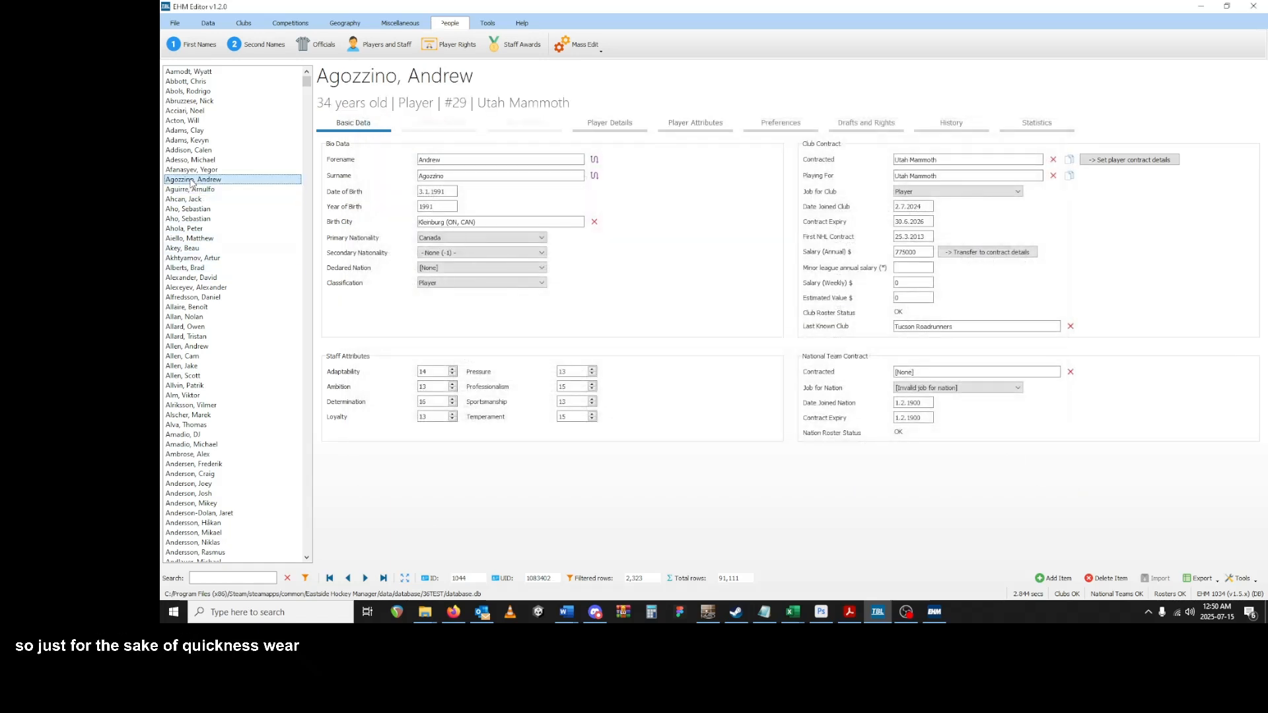
click(204, 219)
click(199, 229)
click(191, 267)
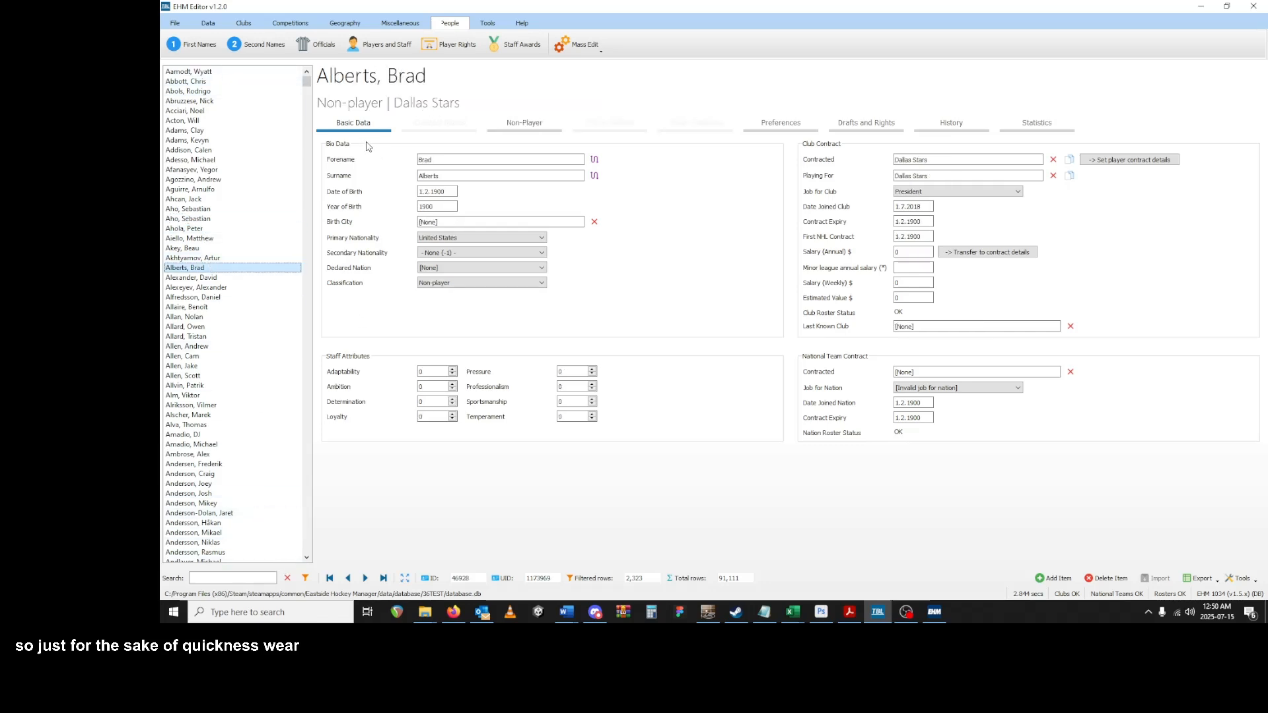
- Try to limit the National Hockey League list to players by adding a job-for-nation condition set to Player
click(305, 579)
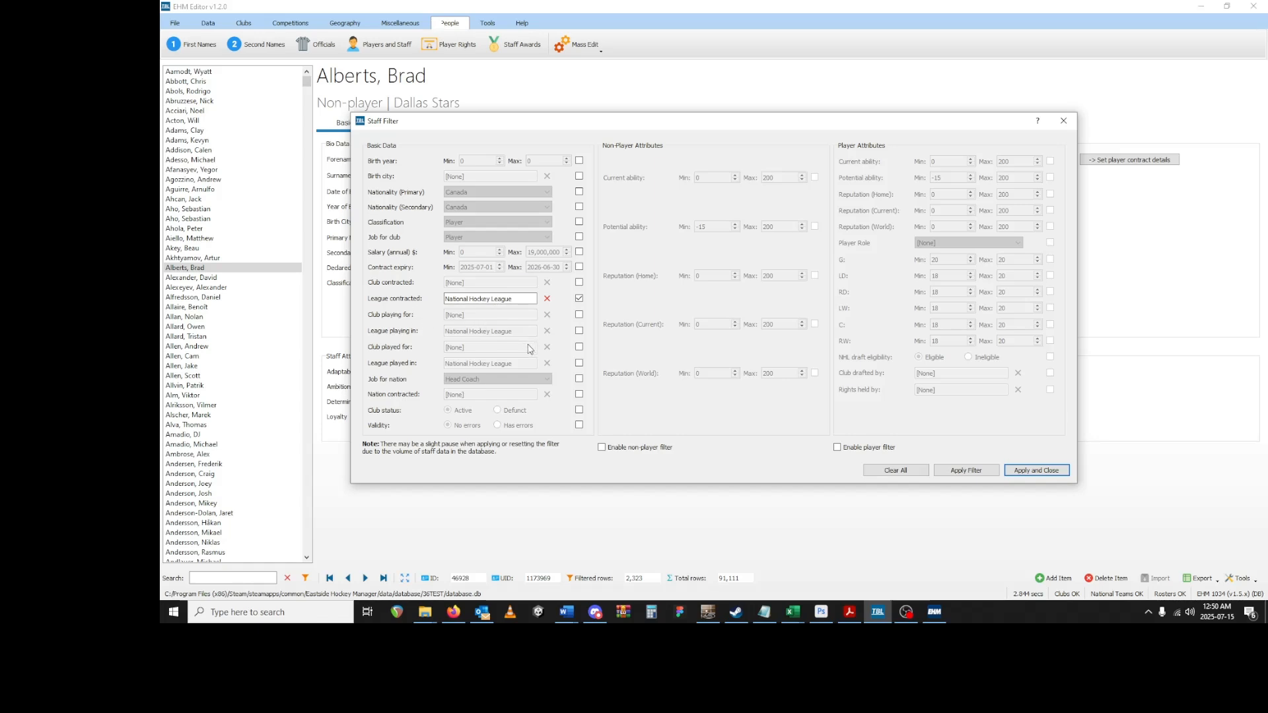
click(579, 379)
click(532, 380)
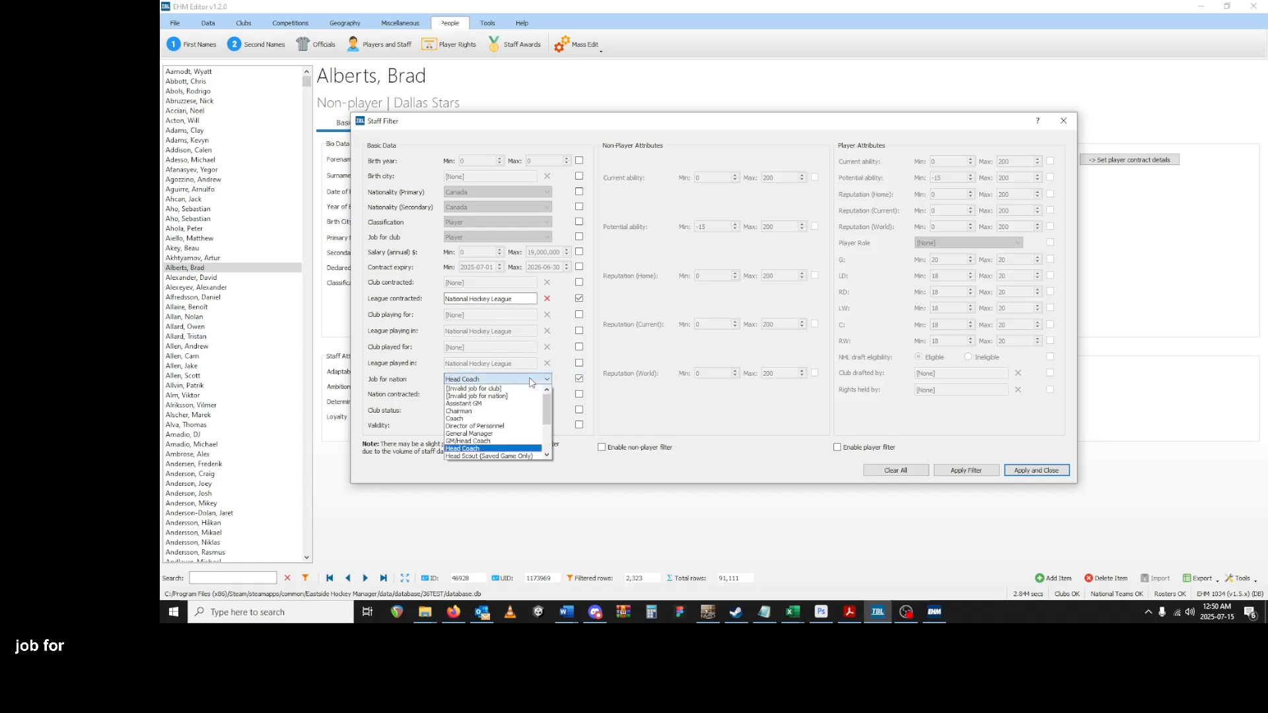
scroll(513, 451, down, 3)
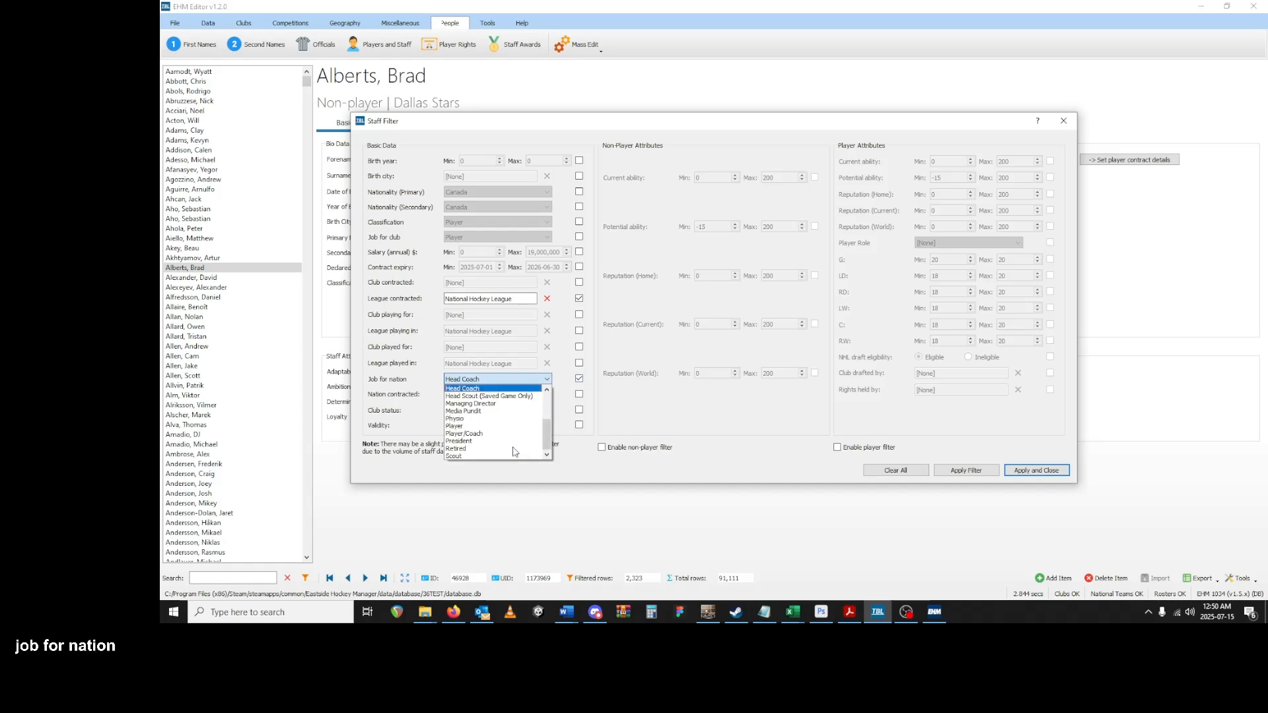
click(489, 434)
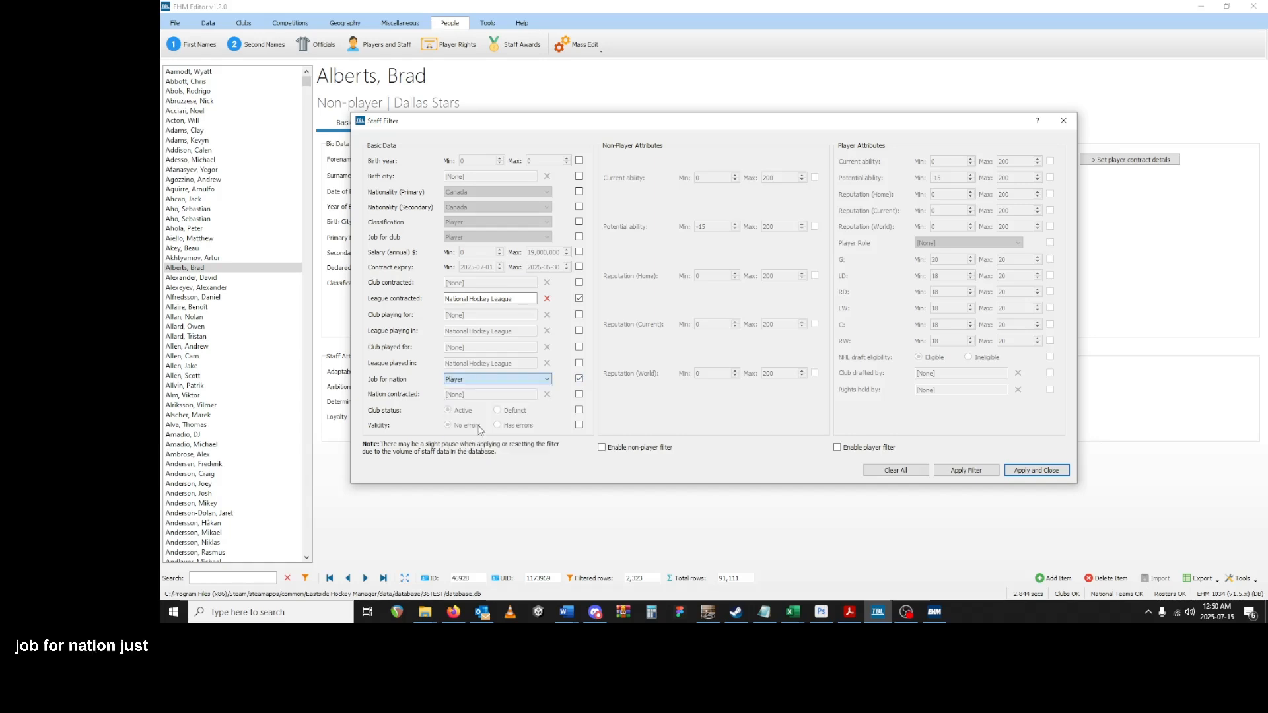
click(1036, 470)
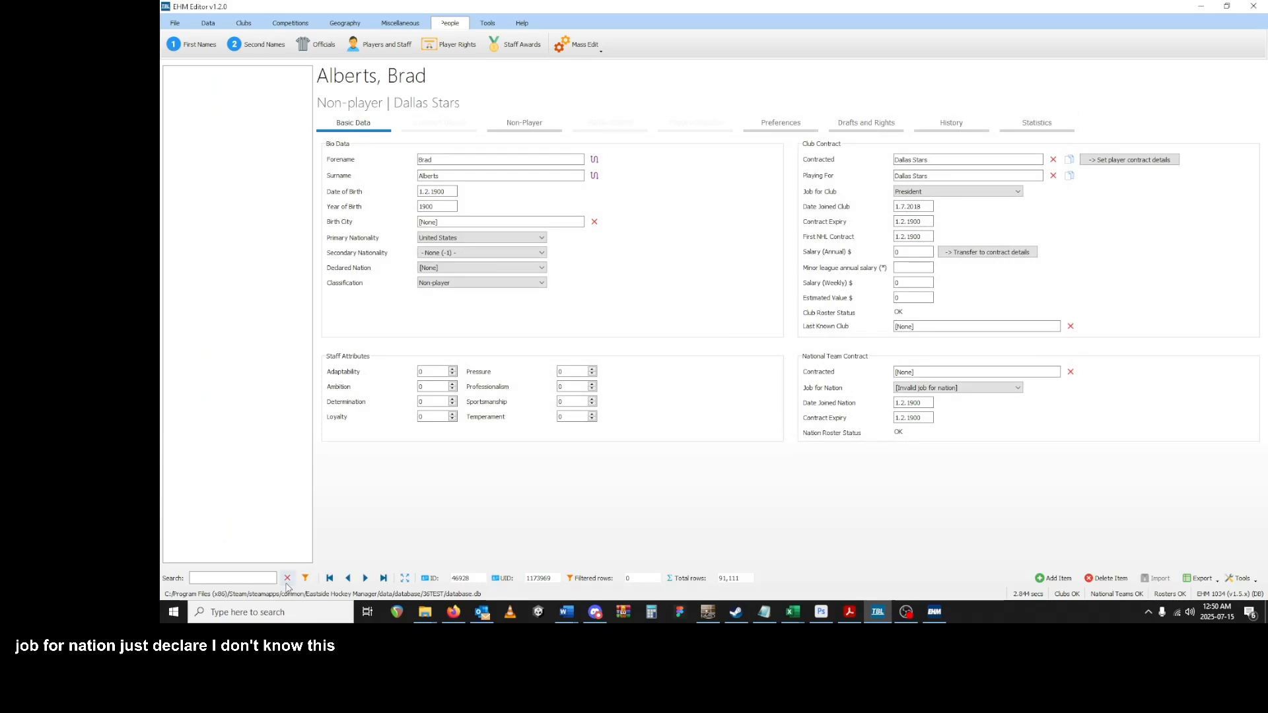
- Remove the job-for-nation condition, reapply the National Hockey League filter, and open a New Jersey Devils player's record
click(305, 577)
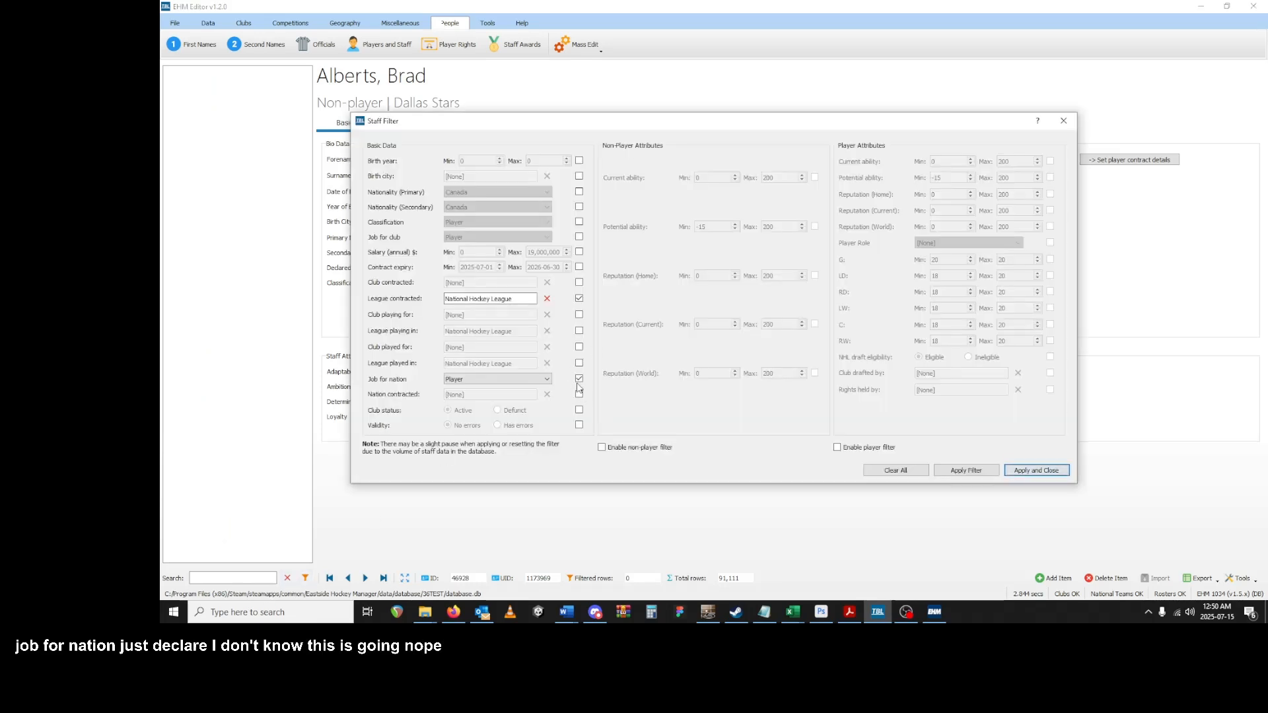
click(579, 379)
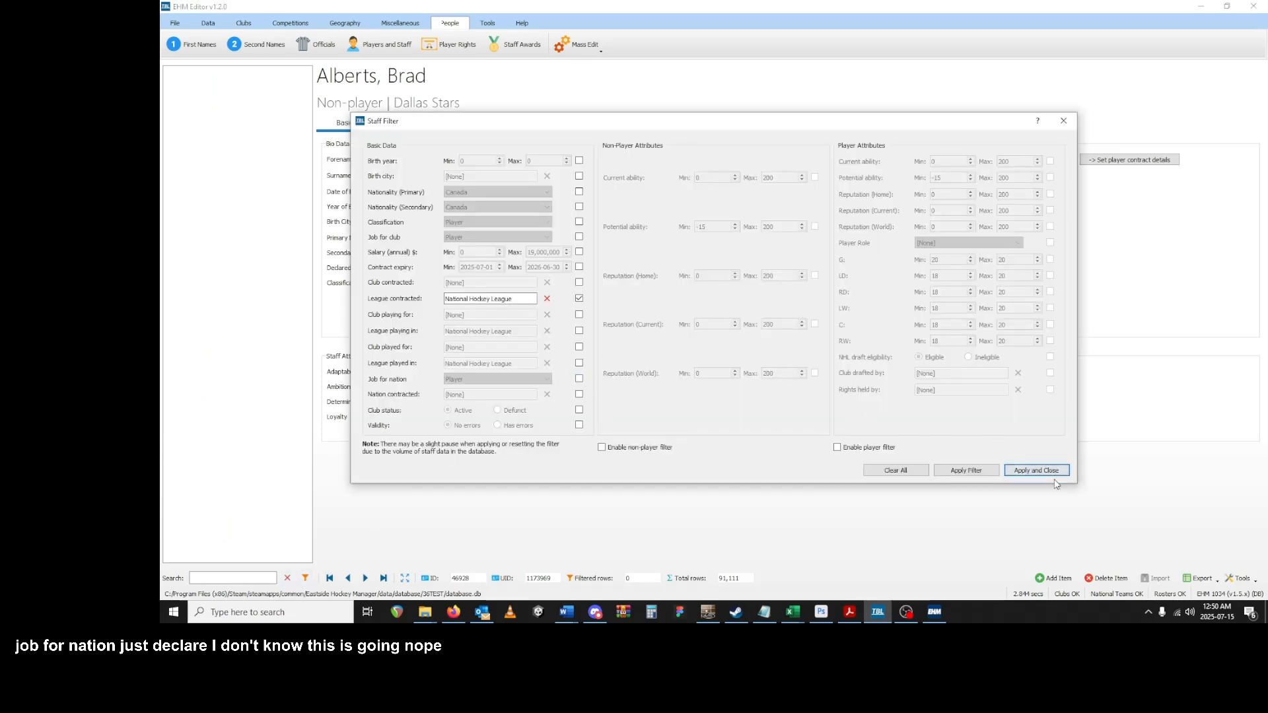
click(1028, 471)
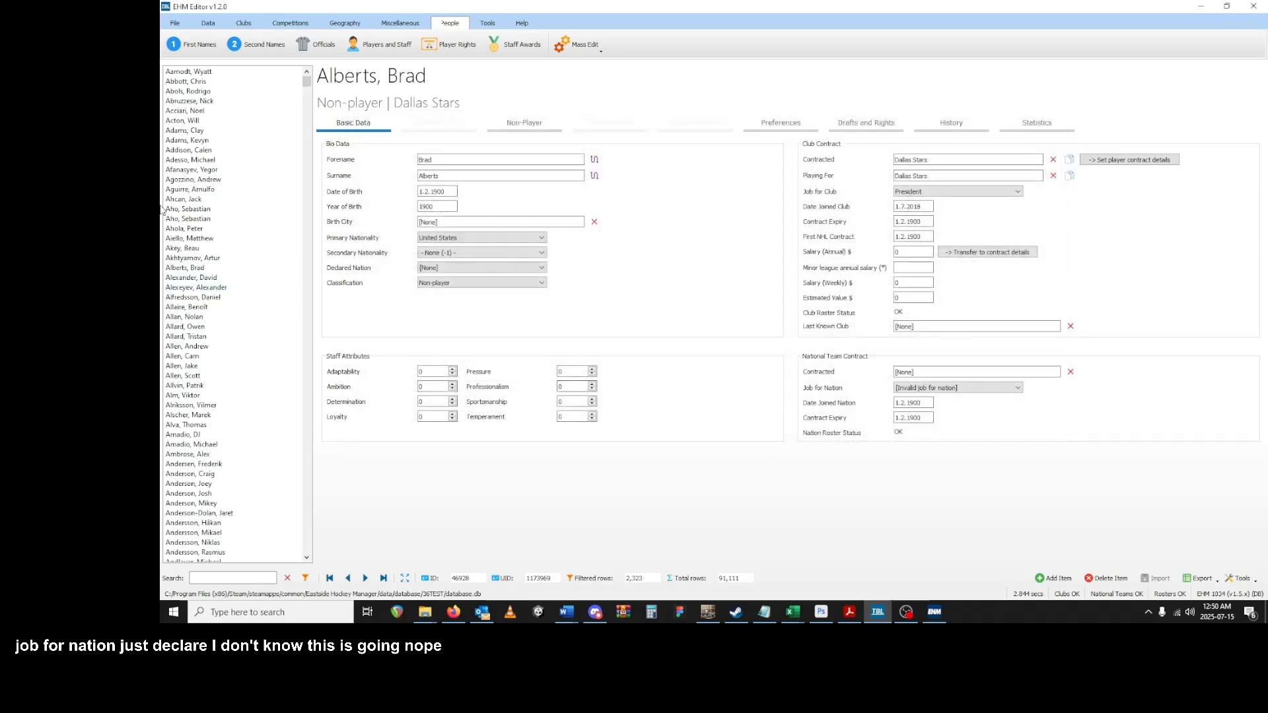
click(192, 150)
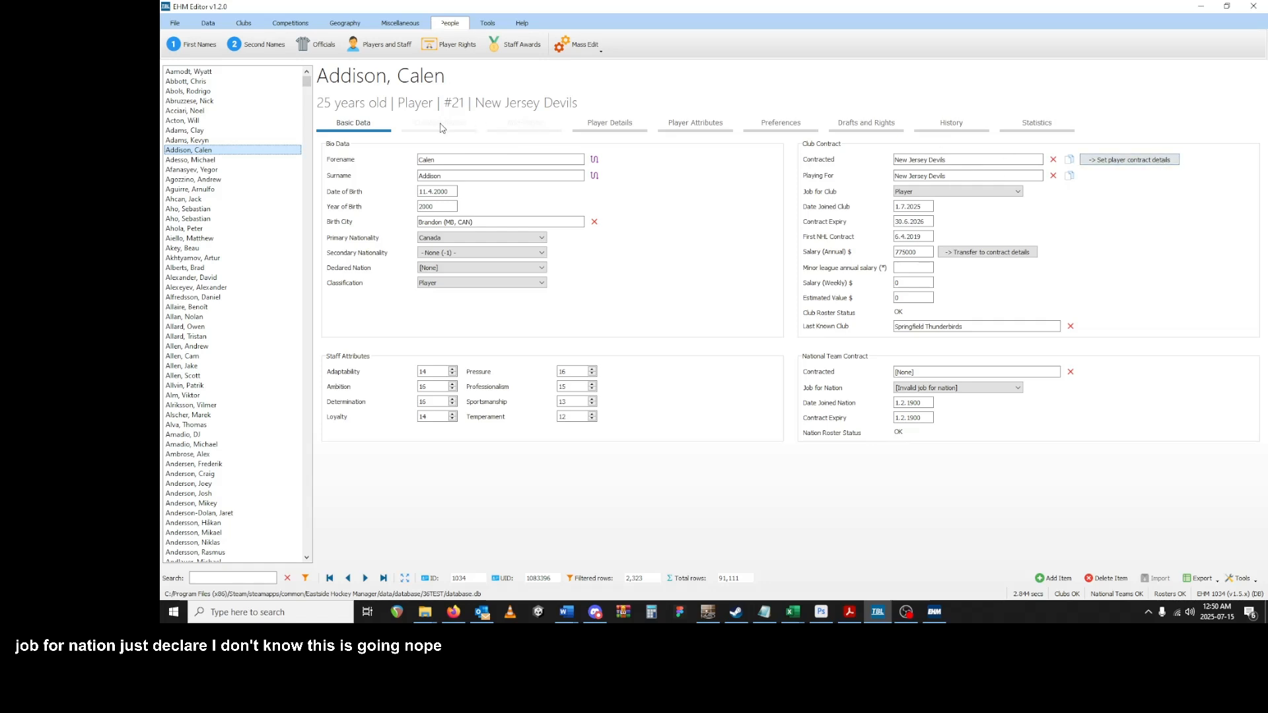
- Start a spreadsheet export of Players & non-players in research sheet format, and cancel at the file-saving stage
click(175, 24)
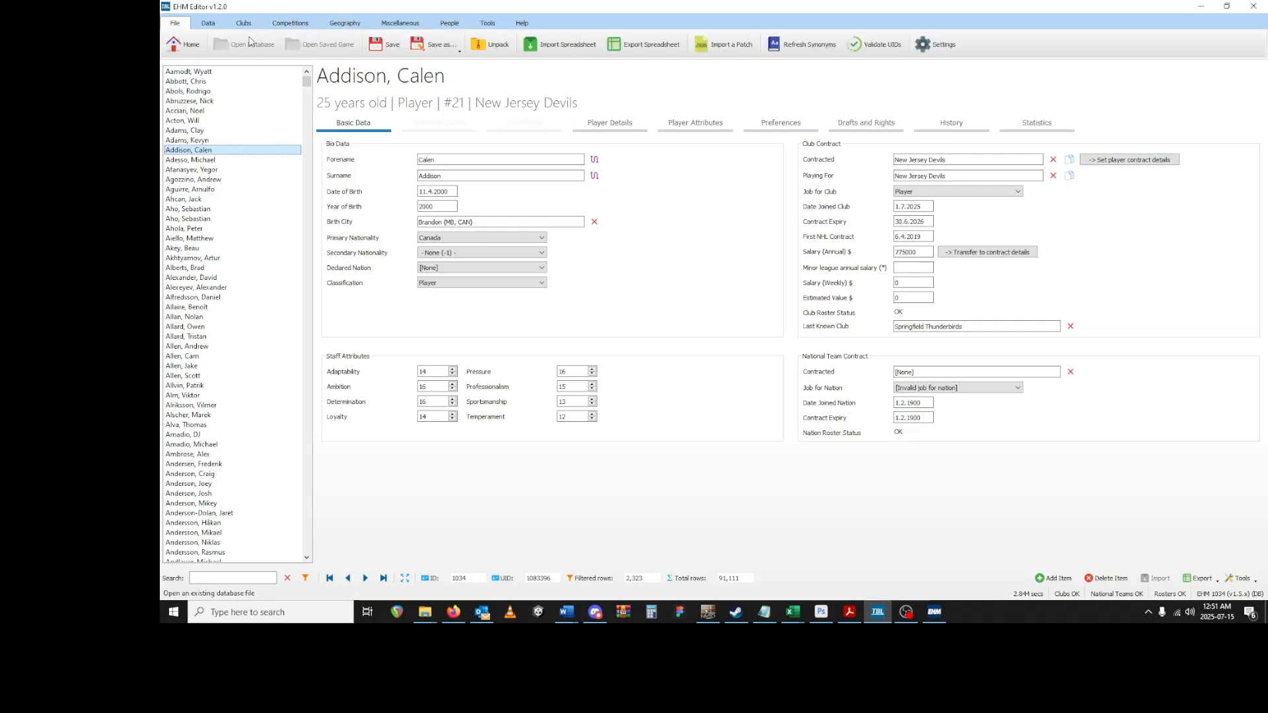
click(650, 47)
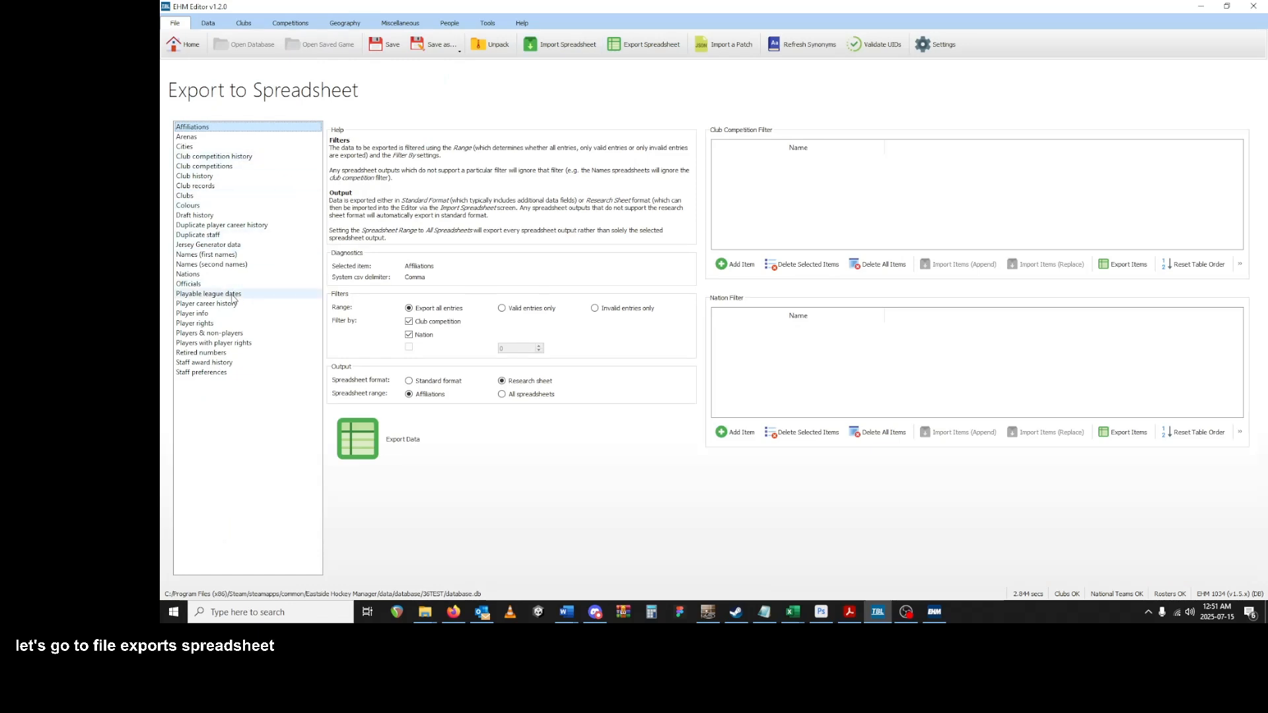
click(198, 334)
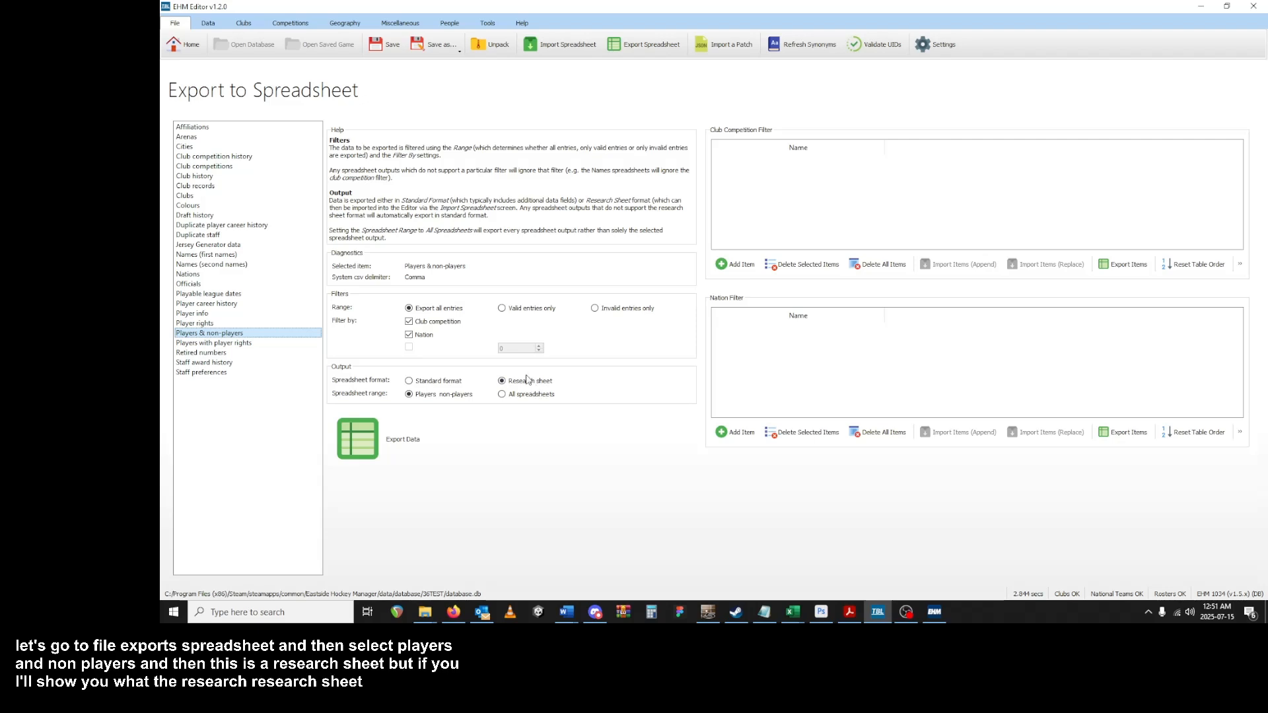
click(360, 441)
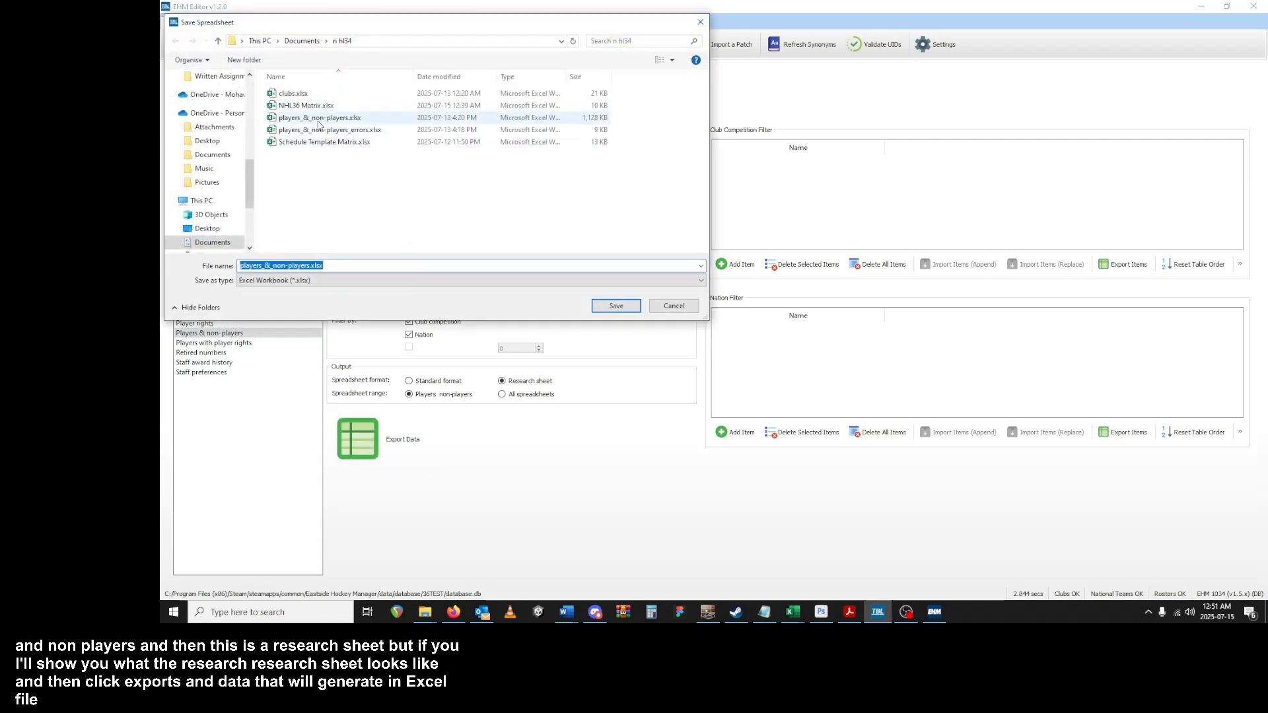
click(672, 307)
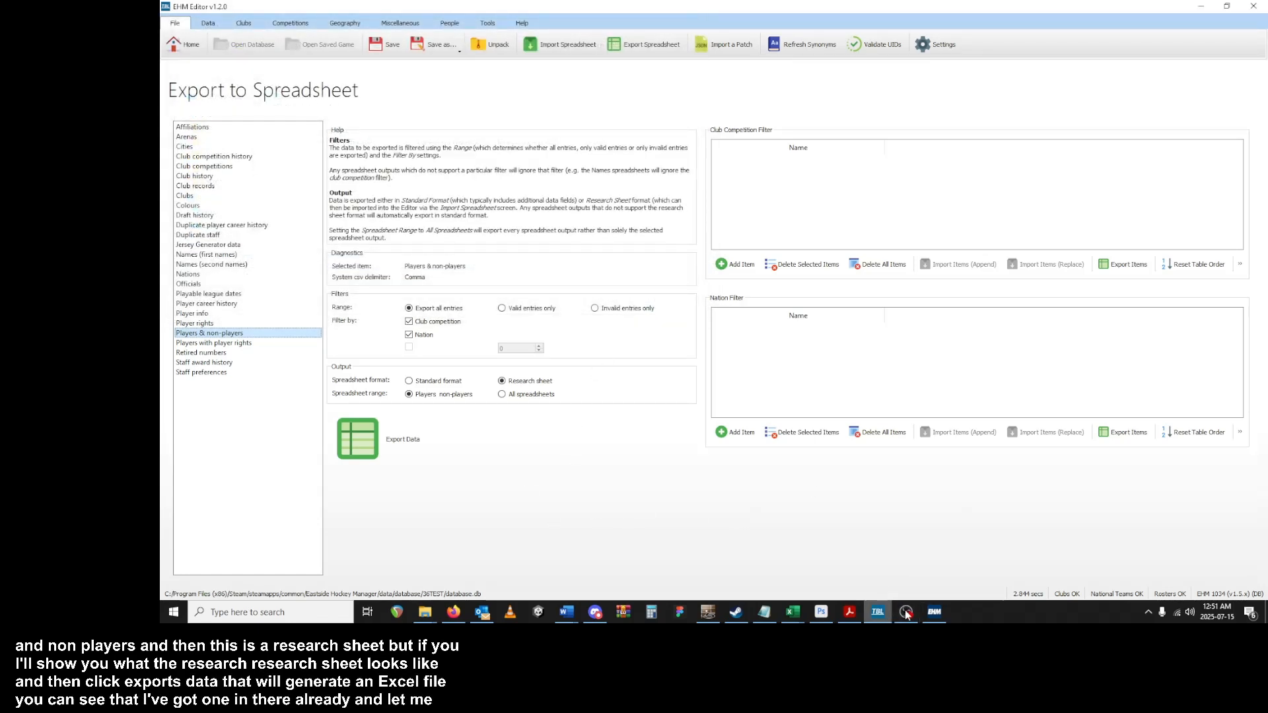
- Switch to players_&_non-players.xlsx in Excel and examine the ClubContracted and ClubPlaying cells of the Atlanta Copperheads player in row 18
click(902, 573)
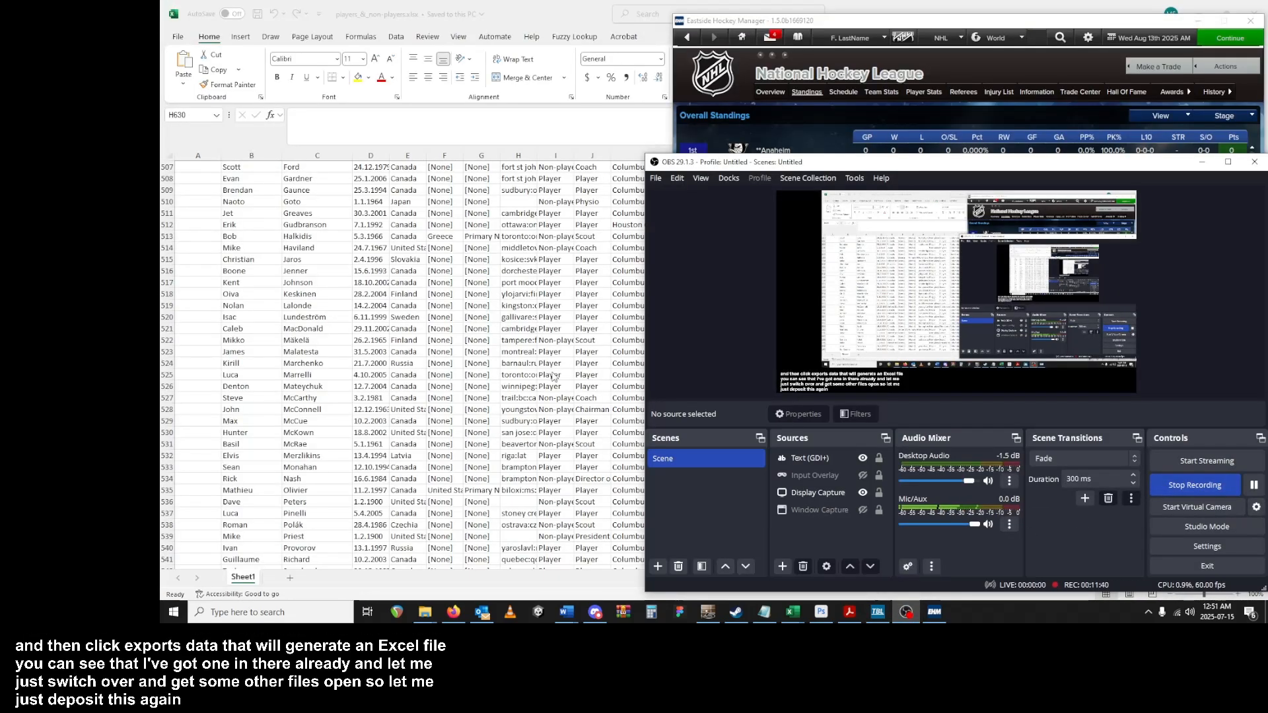
click(793, 611)
scroll(540, 407, up, 20)
scroll(609, 299, up, 20)
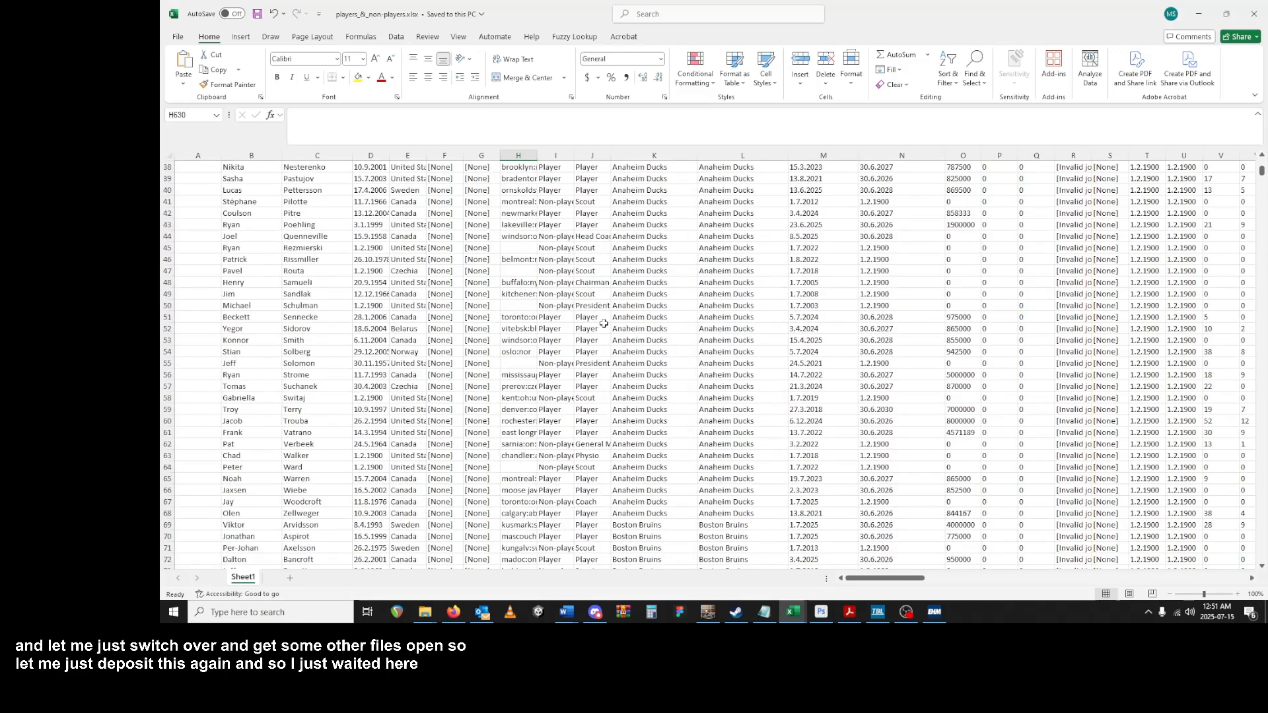
scroll(604, 323, up, 12)
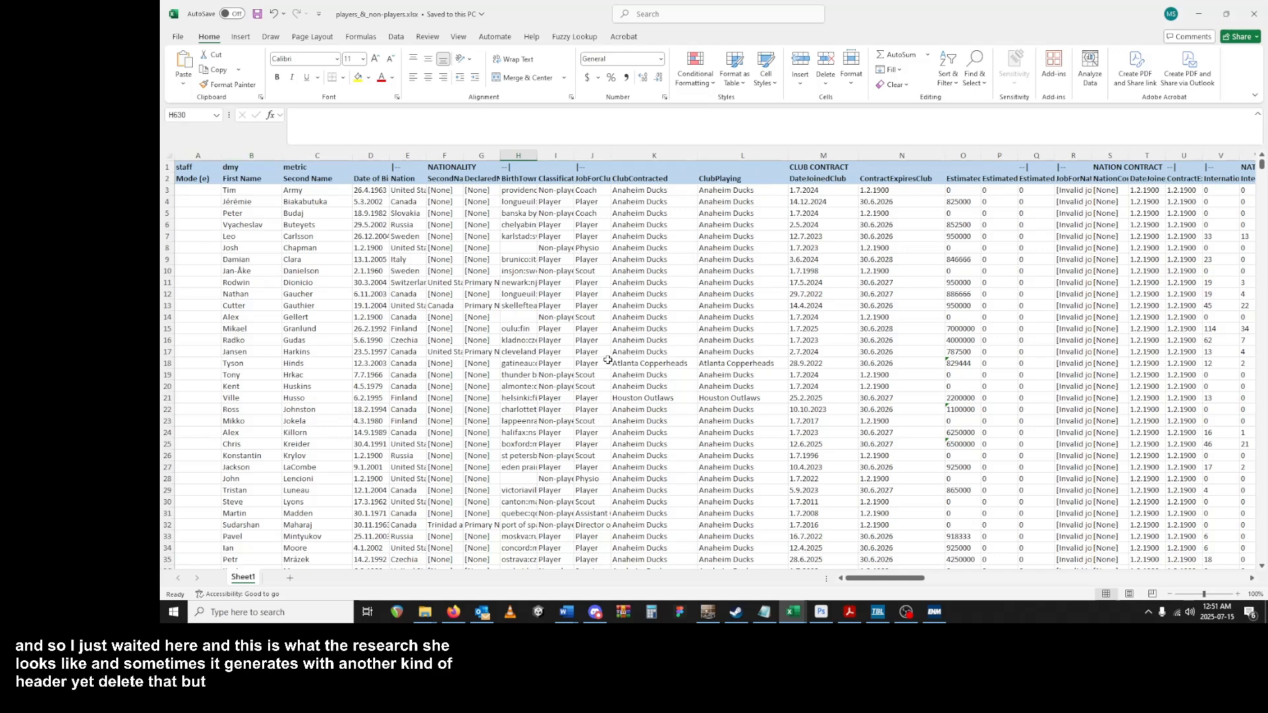
click(627, 367)
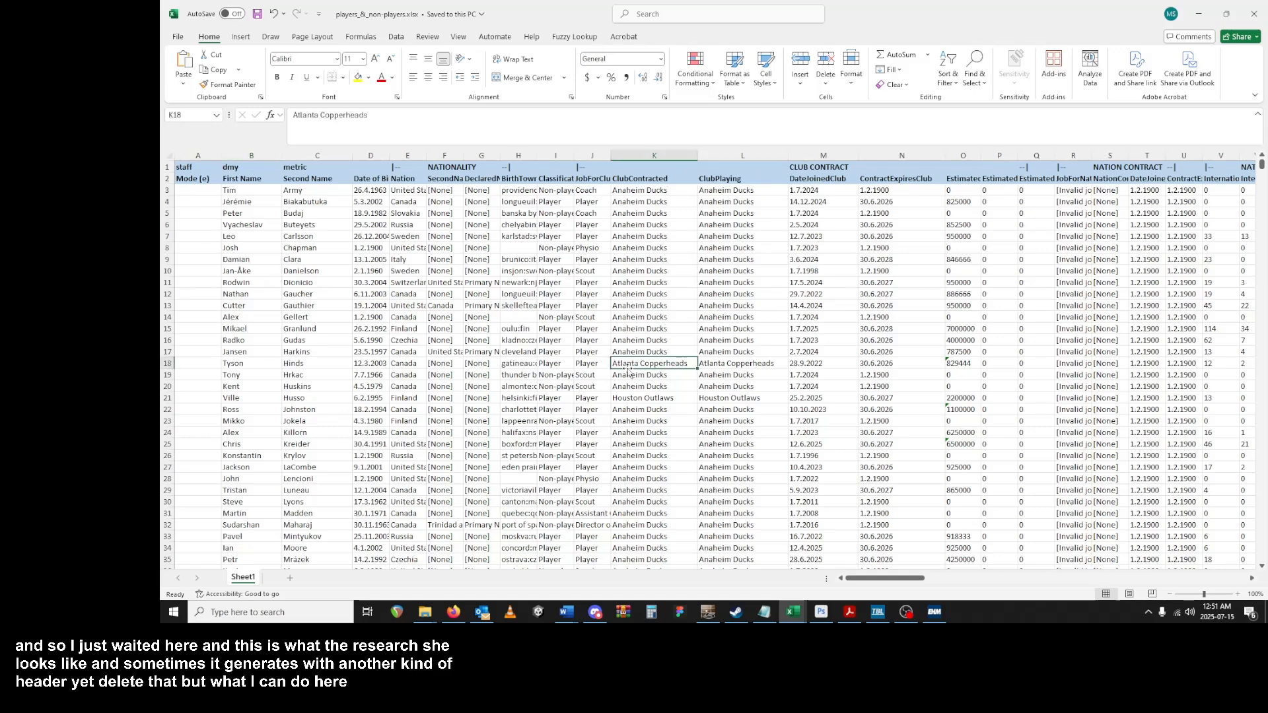
click(733, 370)
drag(649, 360, 725, 359)
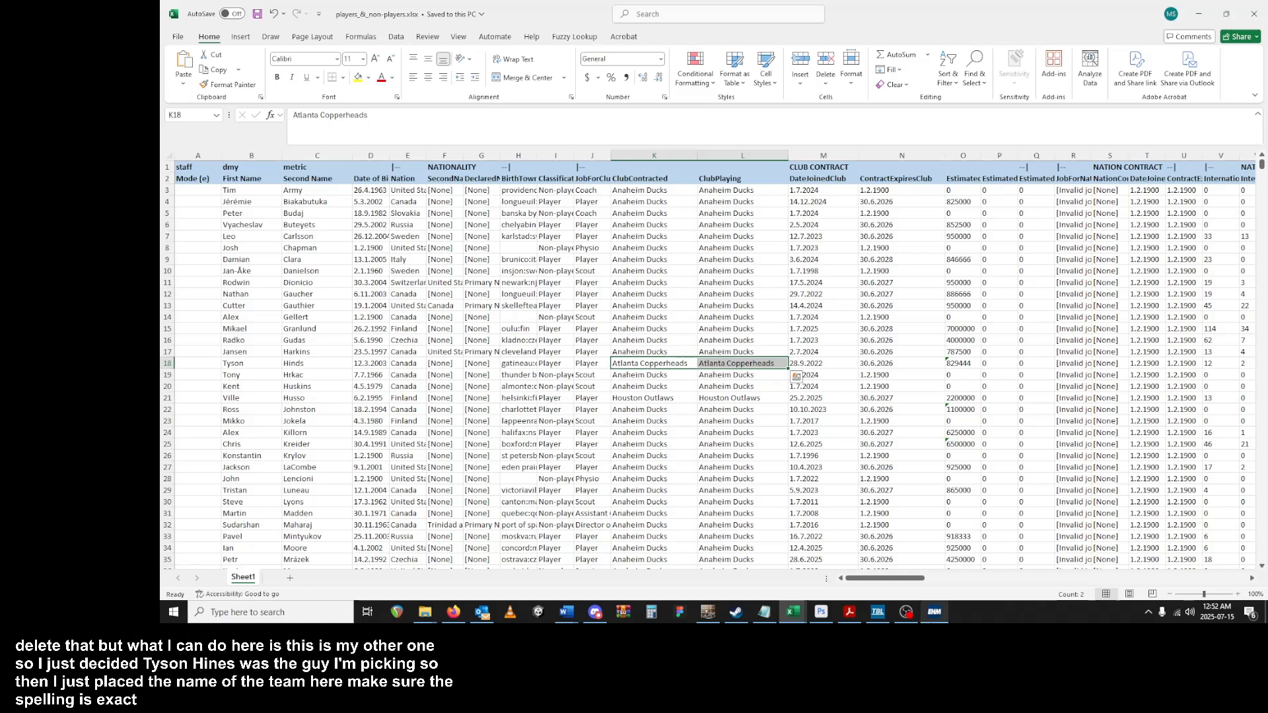
- Switch to EHM Editor, view the spreadsheet import options, and return to the players and staff records
click(878, 612)
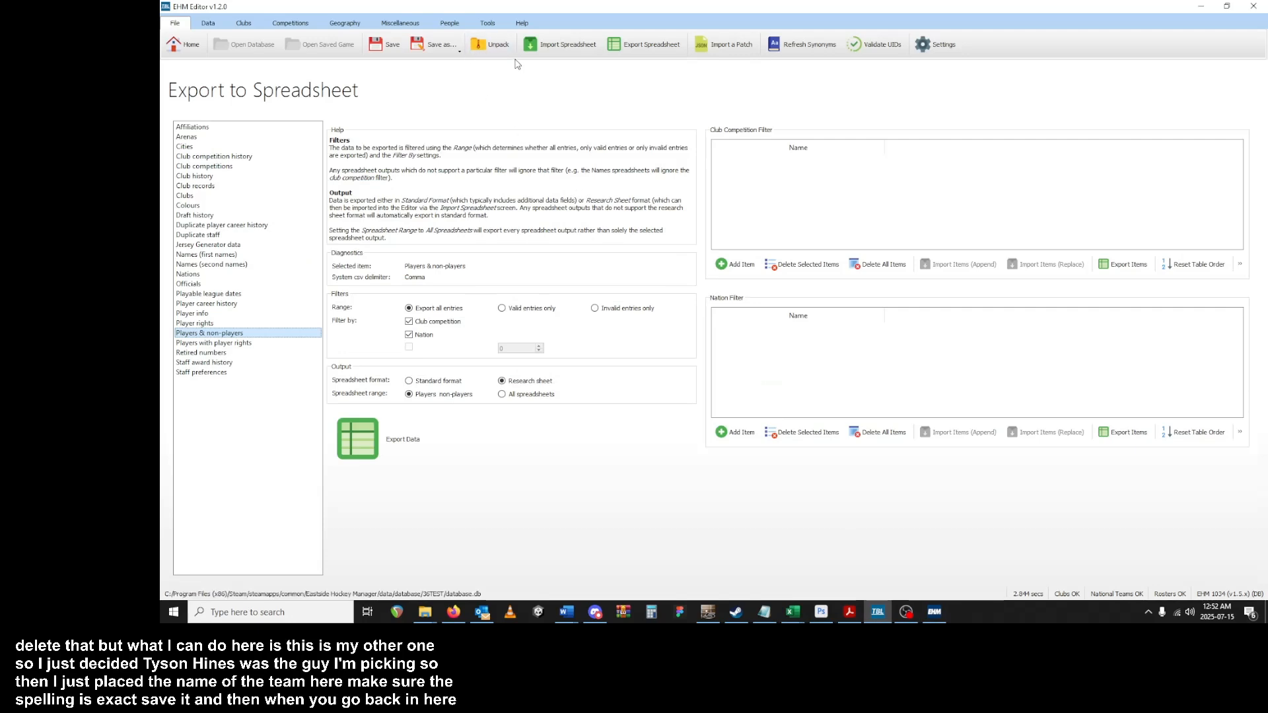
click(560, 44)
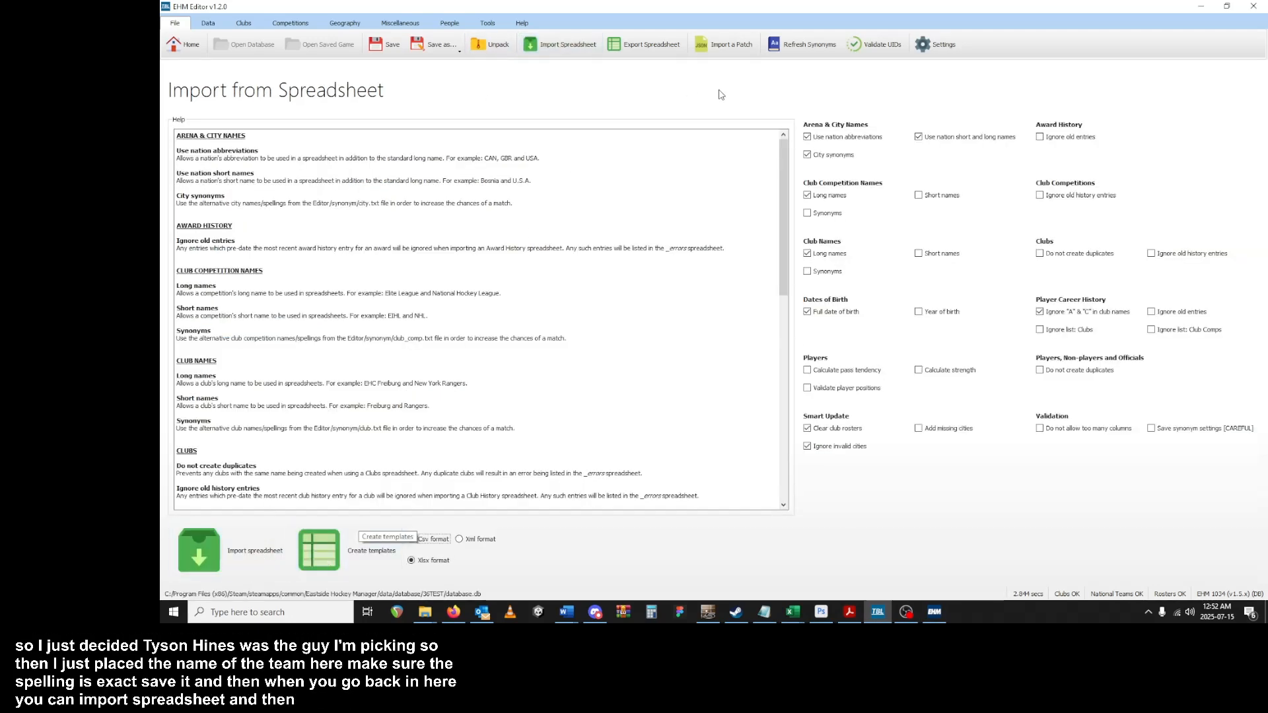
click(445, 30)
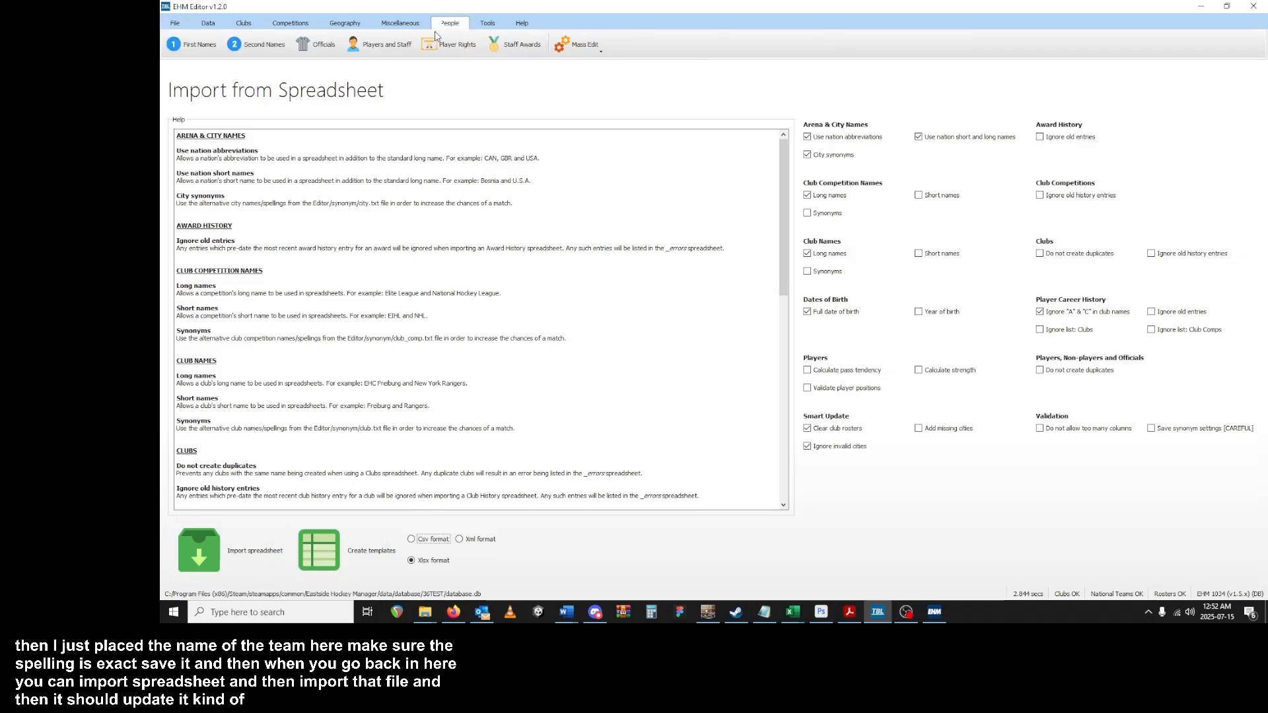
click(382, 44)
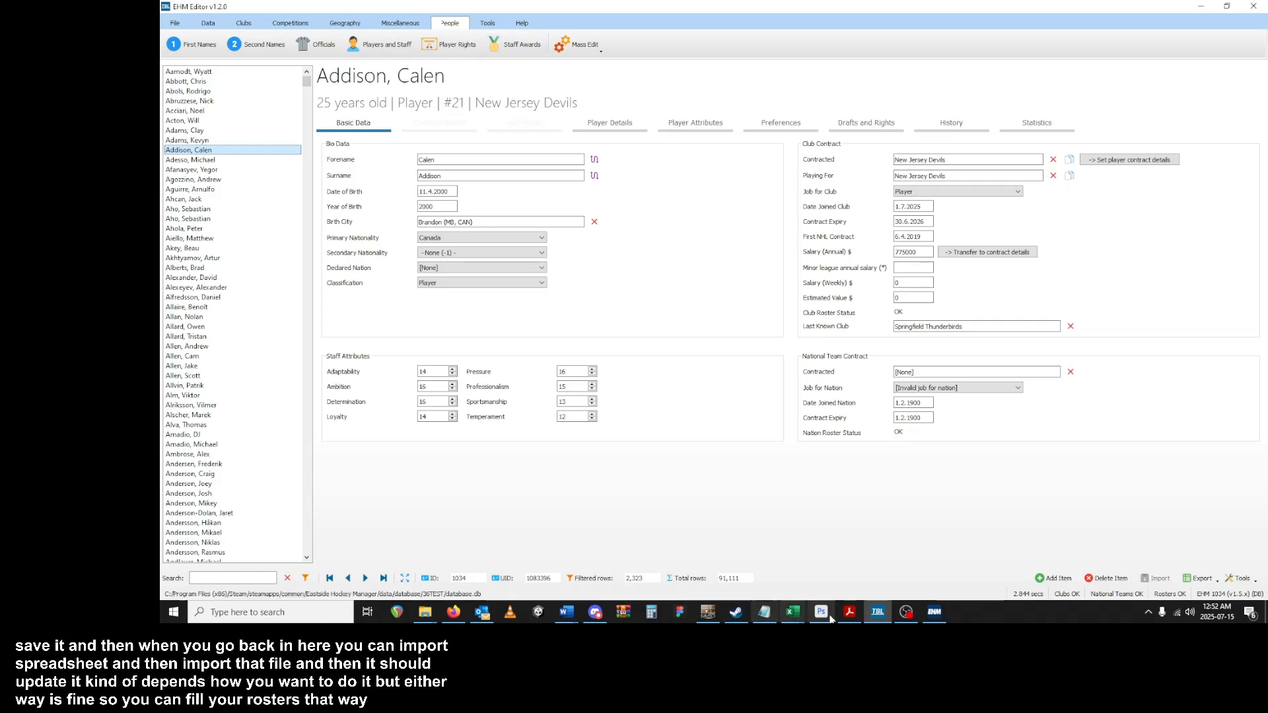
- Switch back to the Excel roster sheet and review the club assignments down through the Boston, Buffalo, Calgary and Carolina rows
mouse_move(790, 619)
click(889, 569)
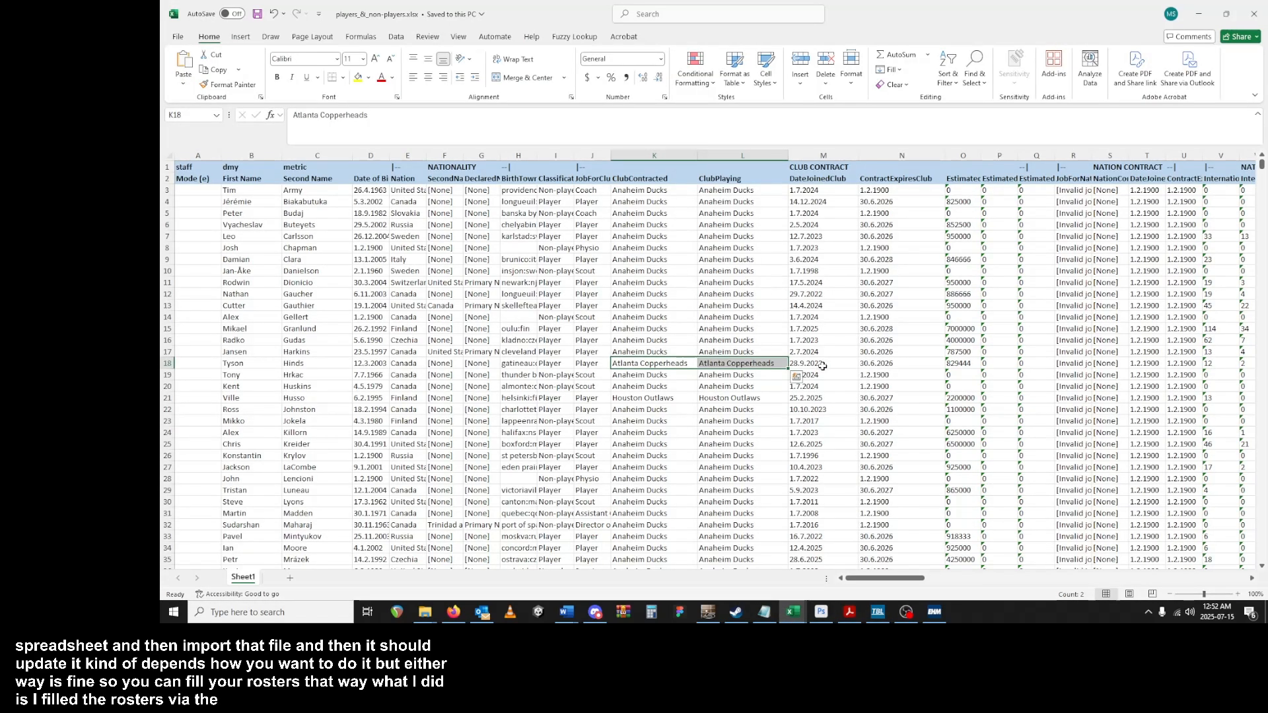
click(824, 479)
scroll(852, 468, down, 9)
scroll(852, 469, down, 20)
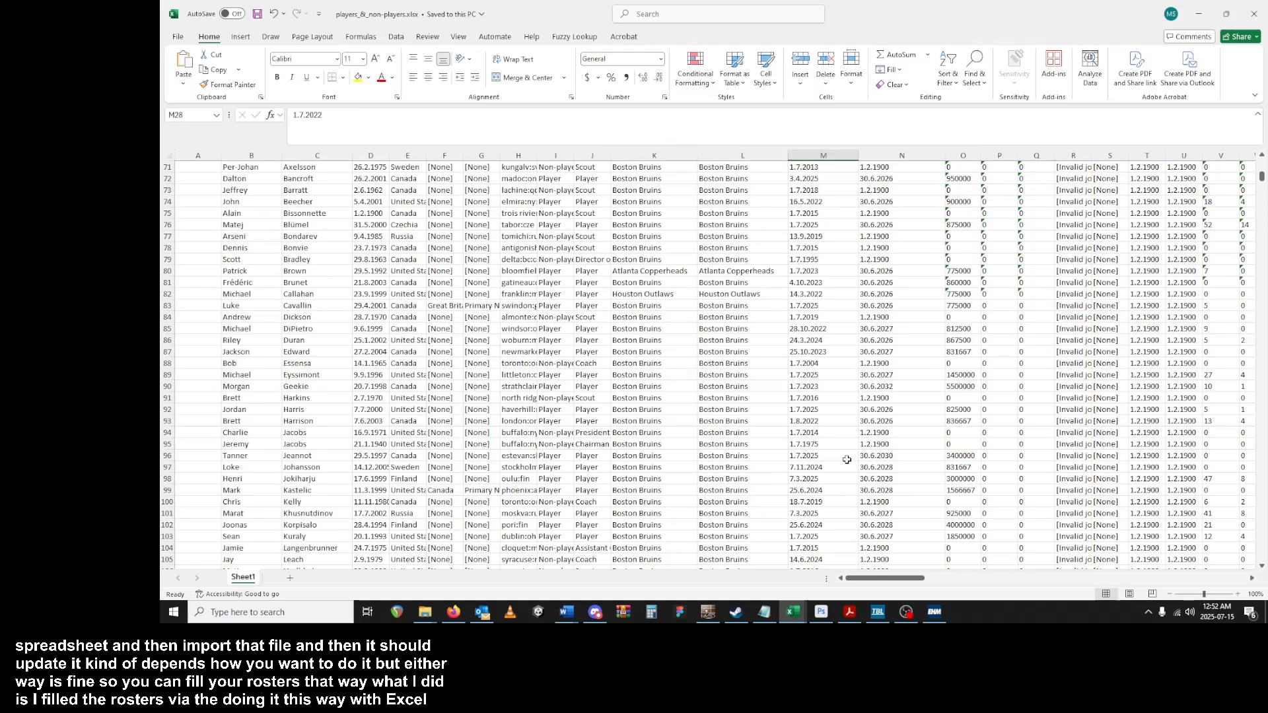
scroll(852, 470, down, 12)
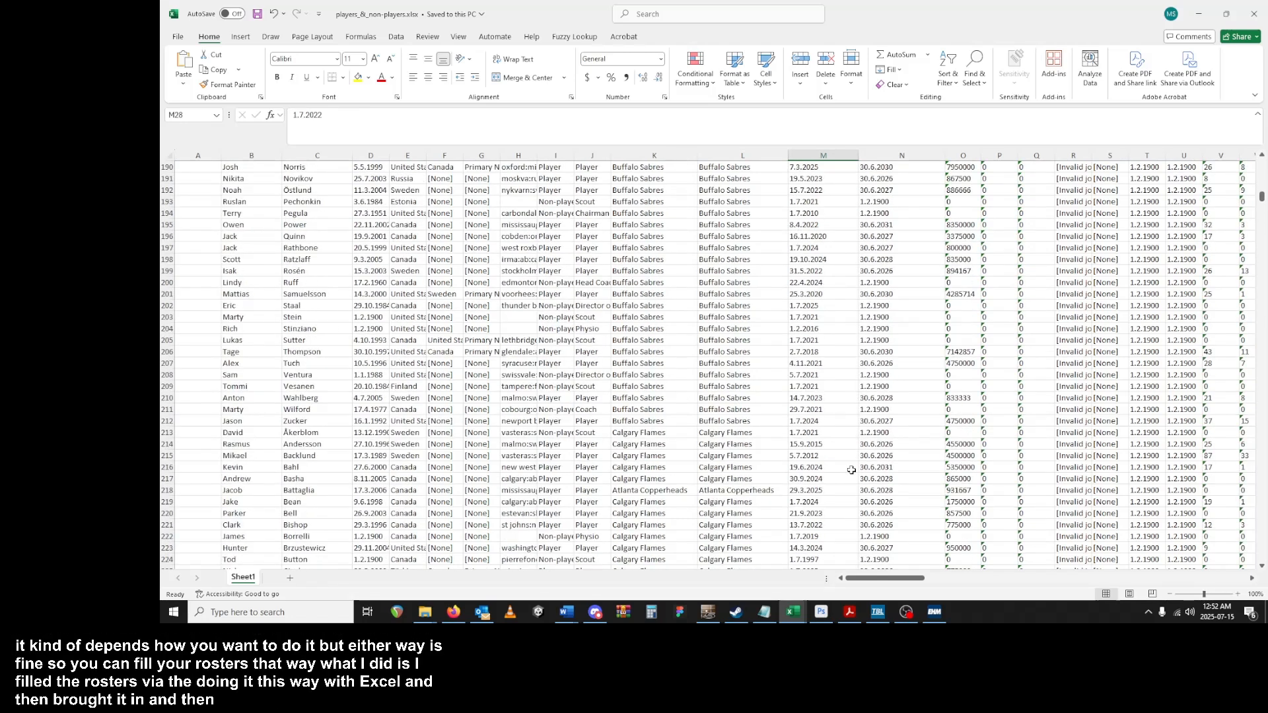
scroll(852, 471, down, 20)
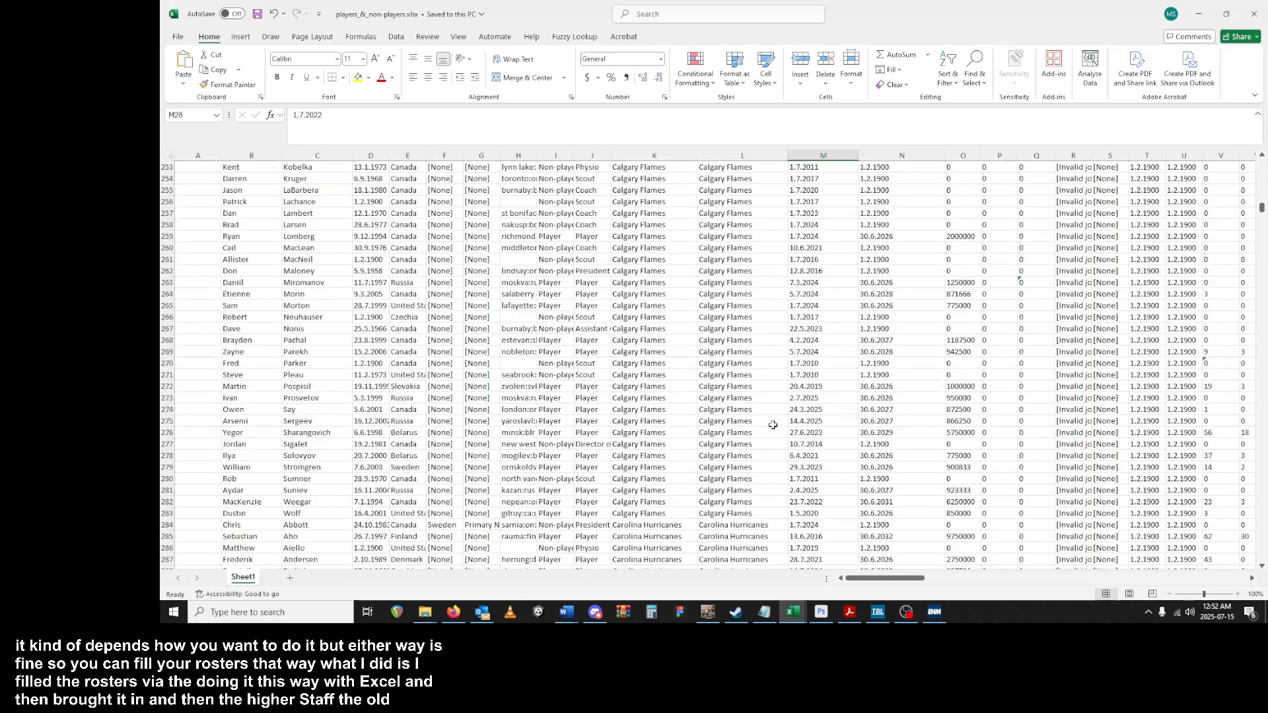